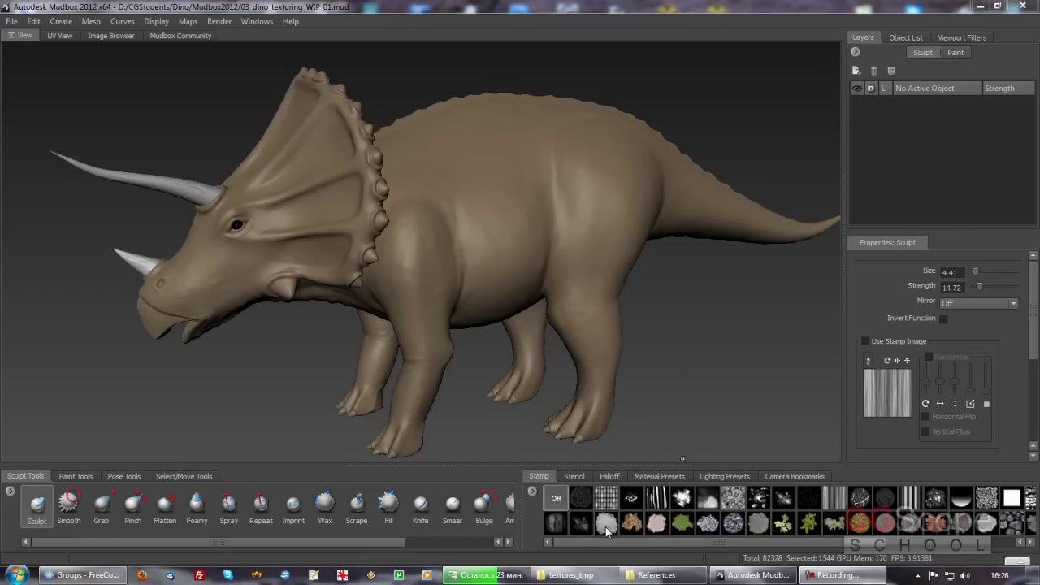
- View dino_eye_color.tga from textures_tmp in IrfanView, zooming and panning, then close it
click(582, 577)
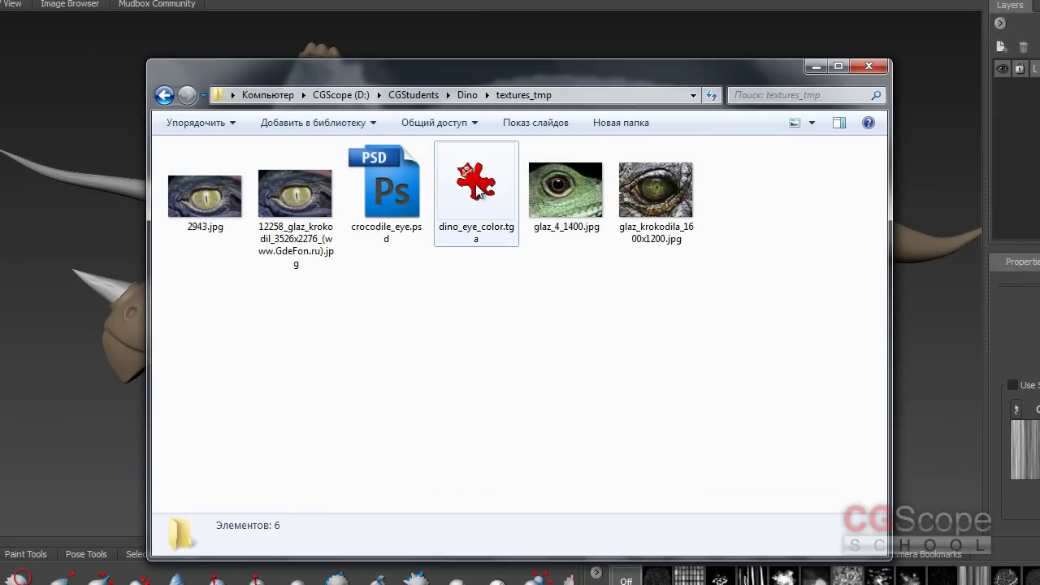
double_click(476, 192)
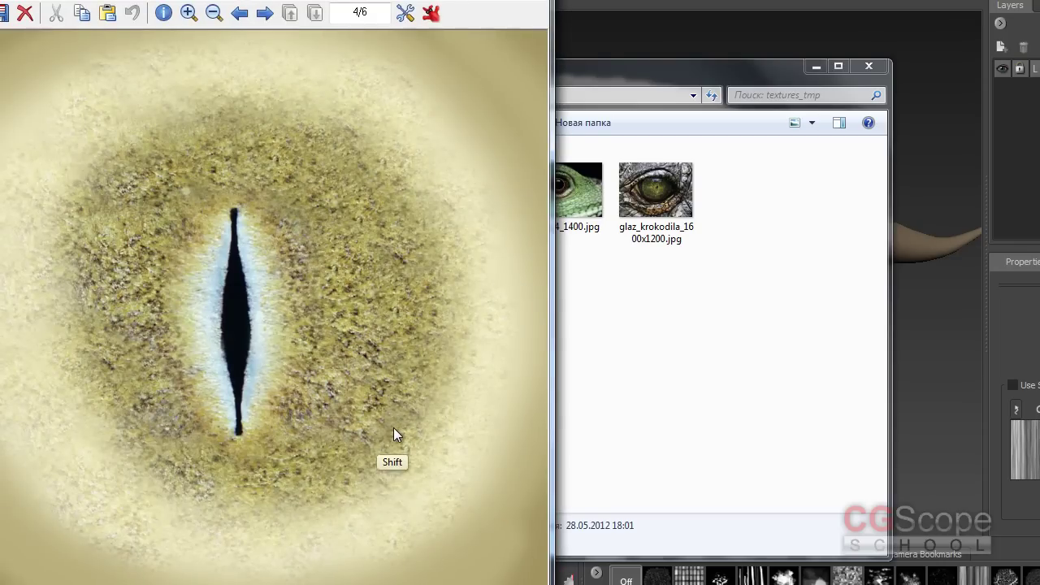
shift+scroll(394, 427, up, 2)
mouse_move(725, 425)
mouse_down()
mouse_move(496, 199)
mouse_move(622, 278)
mouse_move(598, 350)
mouse_up()
shift+scroll(598, 350, down, 2)
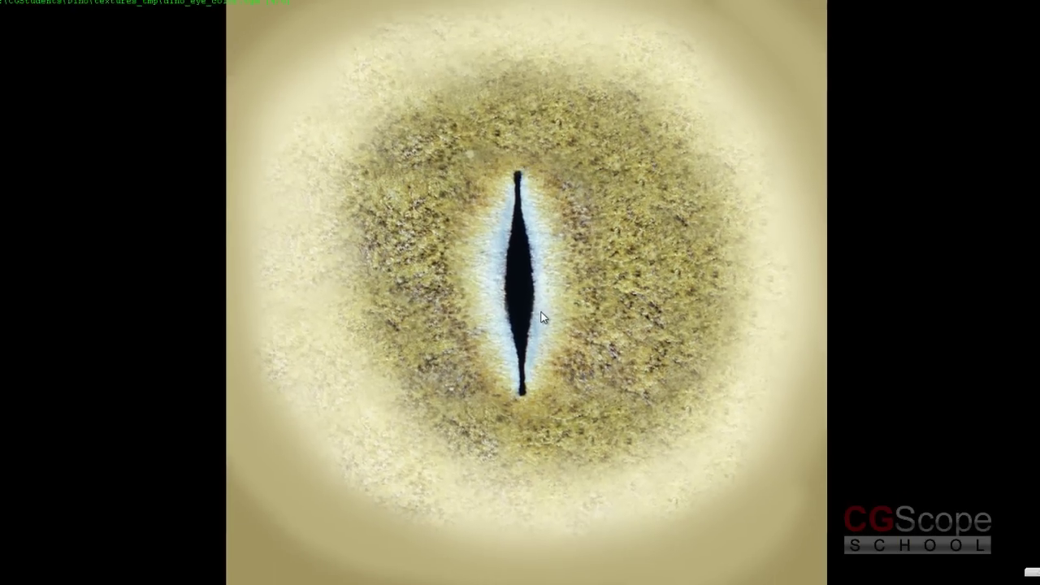
key(Escape)
key(Escape)
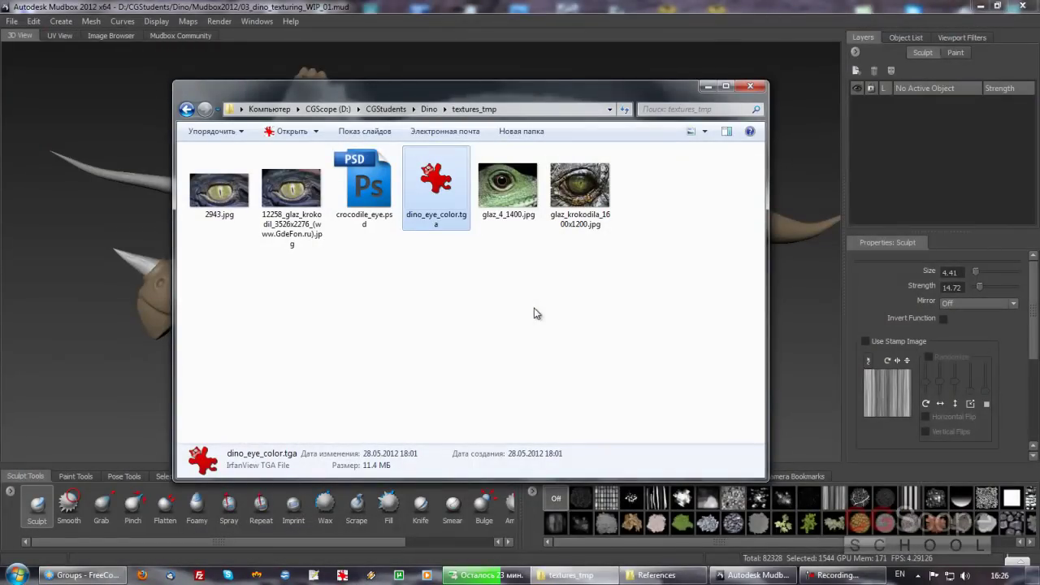
- Back in Mudbox, orbit and zoom to a close three-quarter front view of the triceratops
click(678, 10)
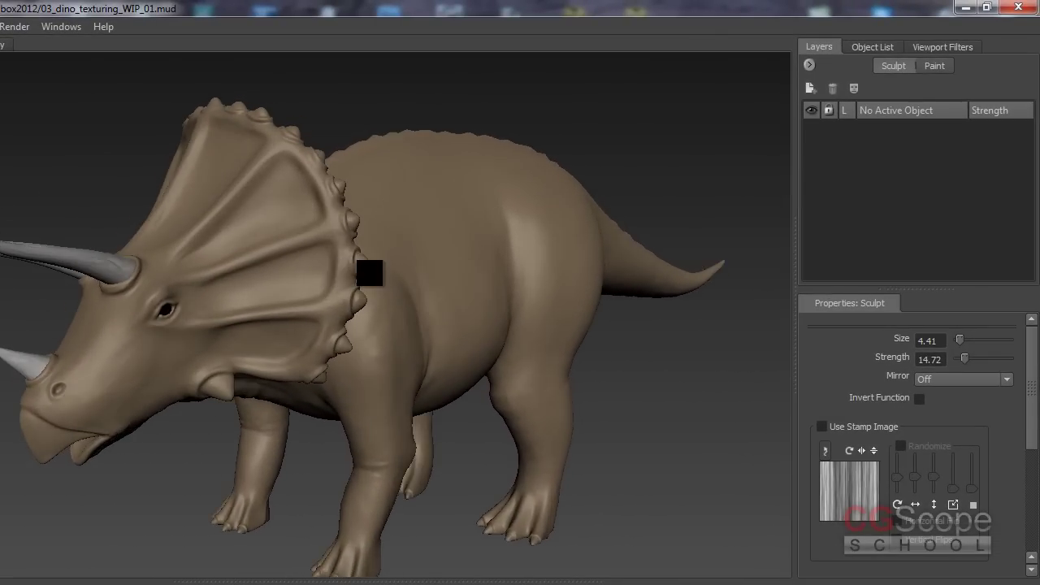
alt+drag(370, 273, 372, 291)
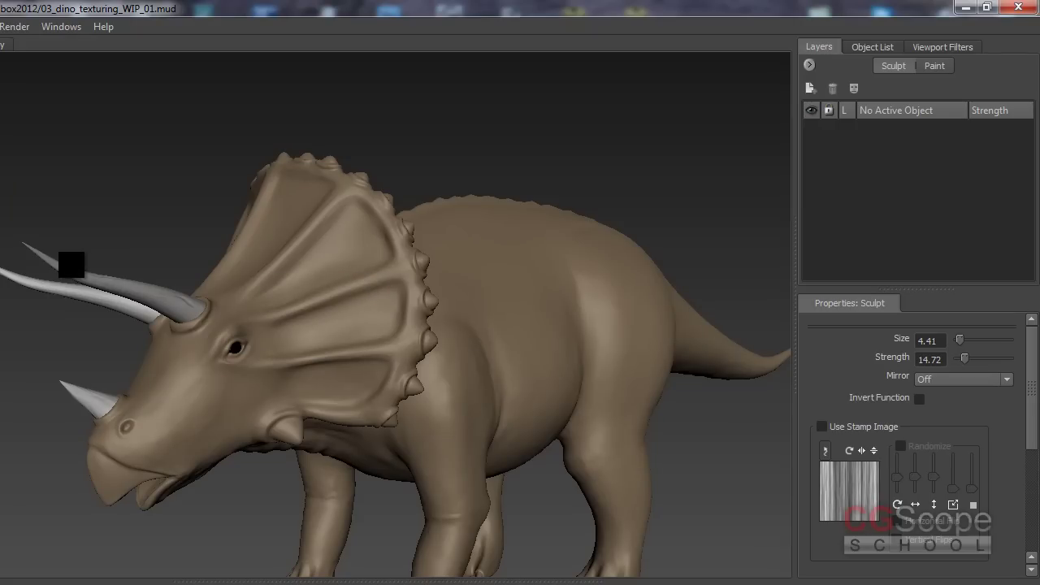
alt+drag(307, 317, 306, 304)
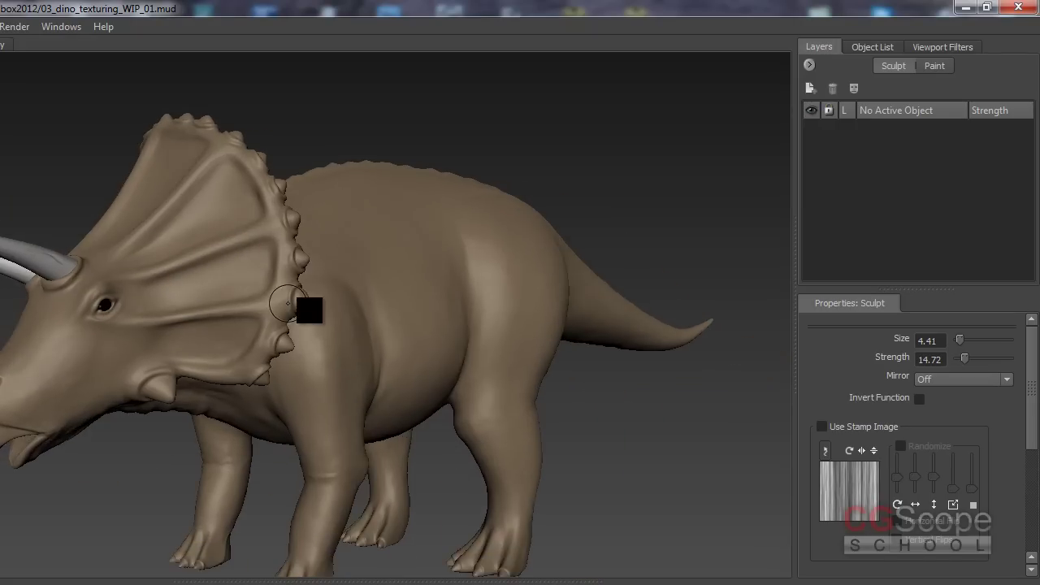
scroll(390, 290, up, 3)
mouse_move(378, 279)
alt+mouse_down()
mouse_move(267, 297)
mouse_move(426, 273)
mouse_move(455, 298)
alt+mouse_up()
scroll(441, 298, up, 2)
scroll(431, 287, up, 2)
scroll(441, 299, up, 2)
scroll(459, 298, up, 2)
- Hide the body and roga horn meshes in the Object List
click(876, 45)
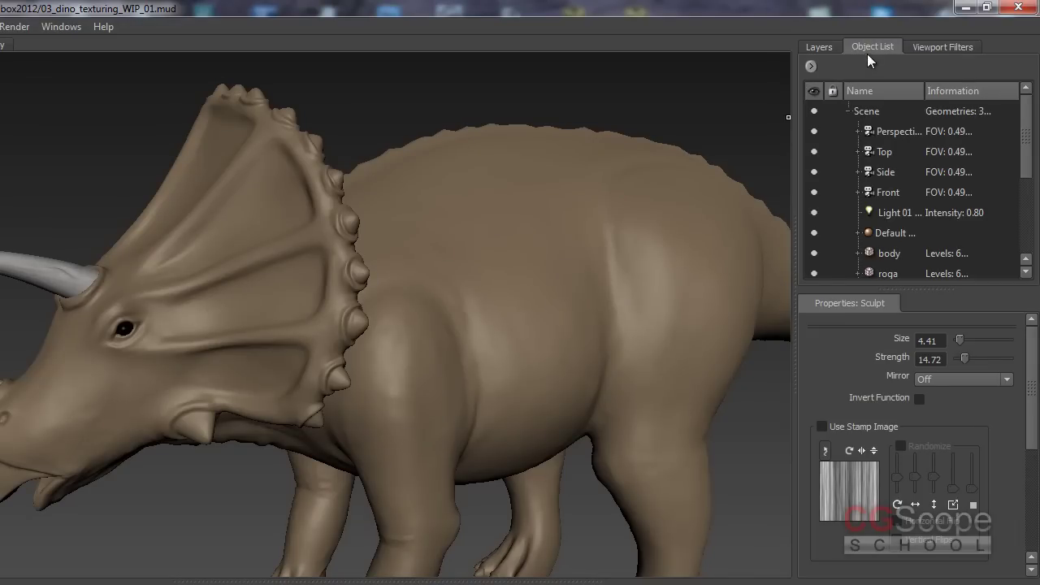
mouse_move(1022, 173)
mouse_down()
mouse_move(1026, 239)
mouse_move(1027, 230)
mouse_up()
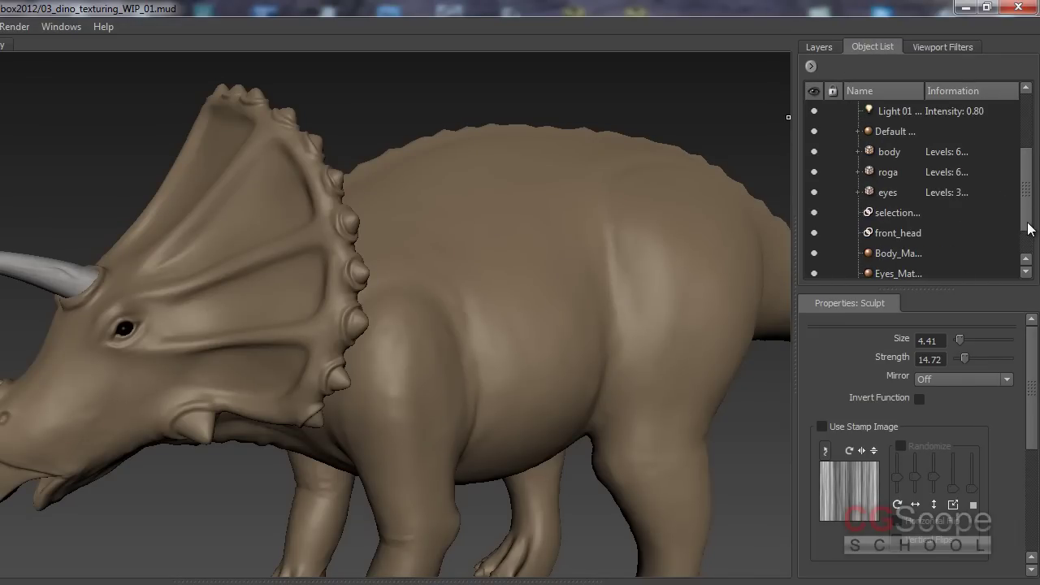
click(814, 173)
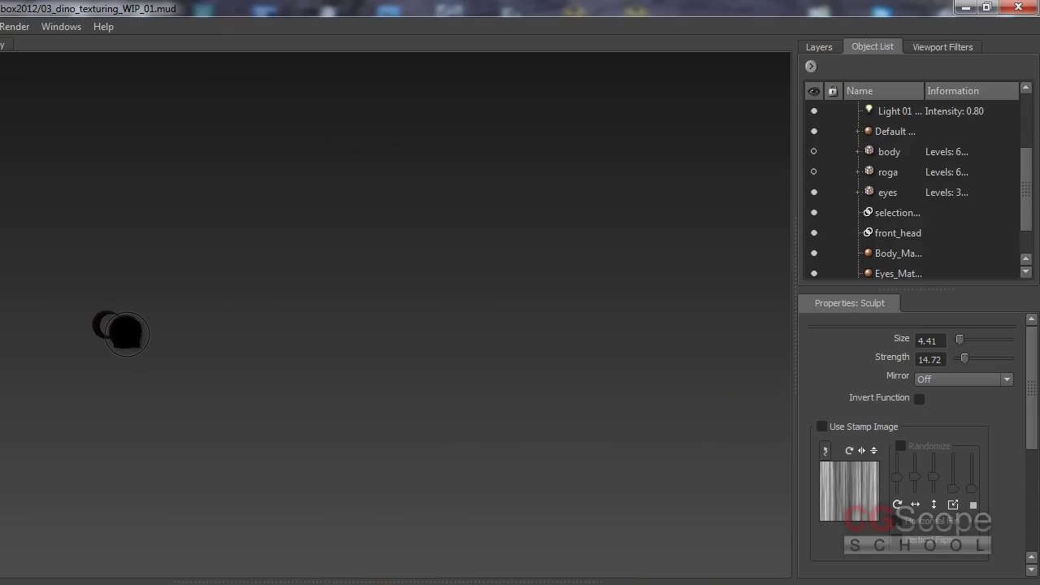
- Frame the view on the eye spheres and select Eyes_Material to show its Diffuse settings
key(f)
mouse_move(311, 316)
alt+mouse_down()
mouse_move(265, 341)
mouse_move(376, 324)
mouse_move(360, 337)
alt+mouse_up()
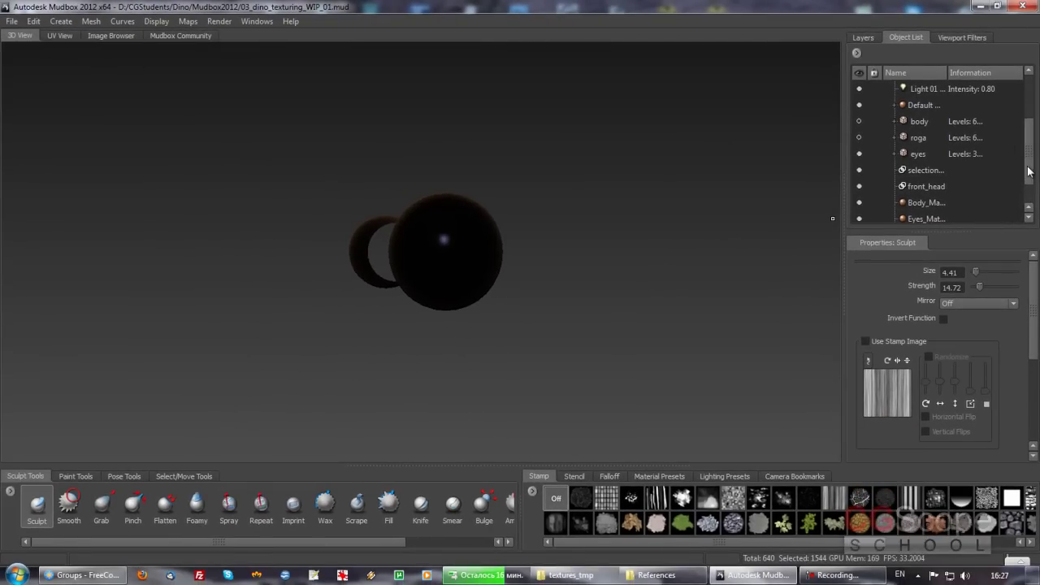
drag(1028, 174, 1031, 189)
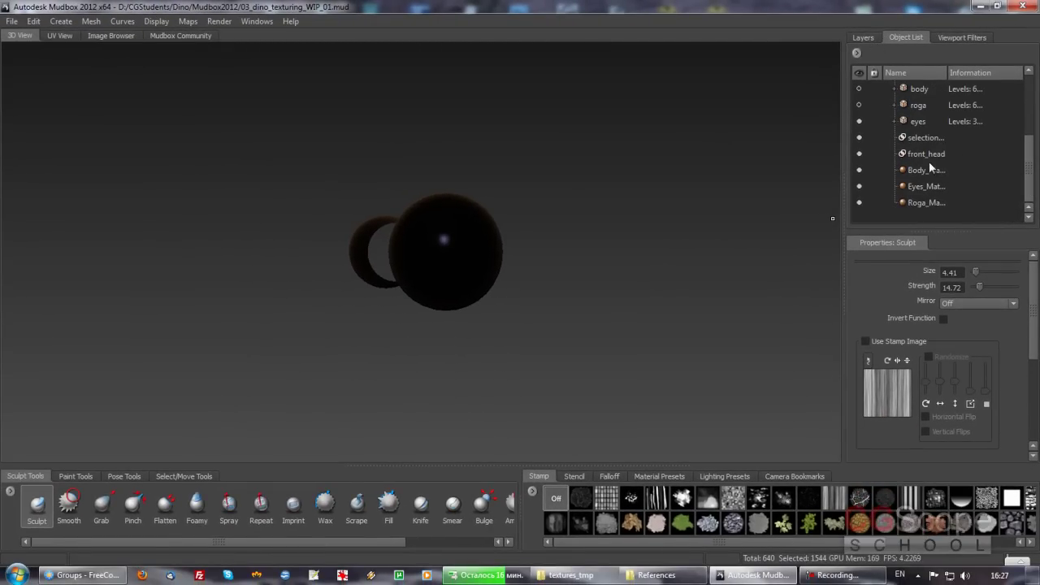
click(920, 186)
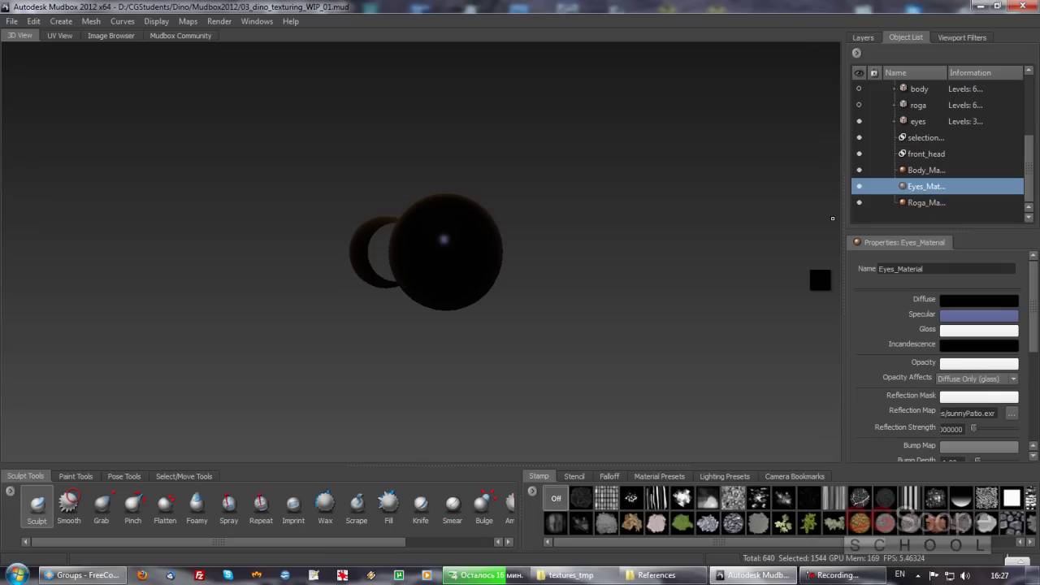
scroll(1032, 307, down, 1)
scroll(1035, 305, up, 1)
click(976, 303)
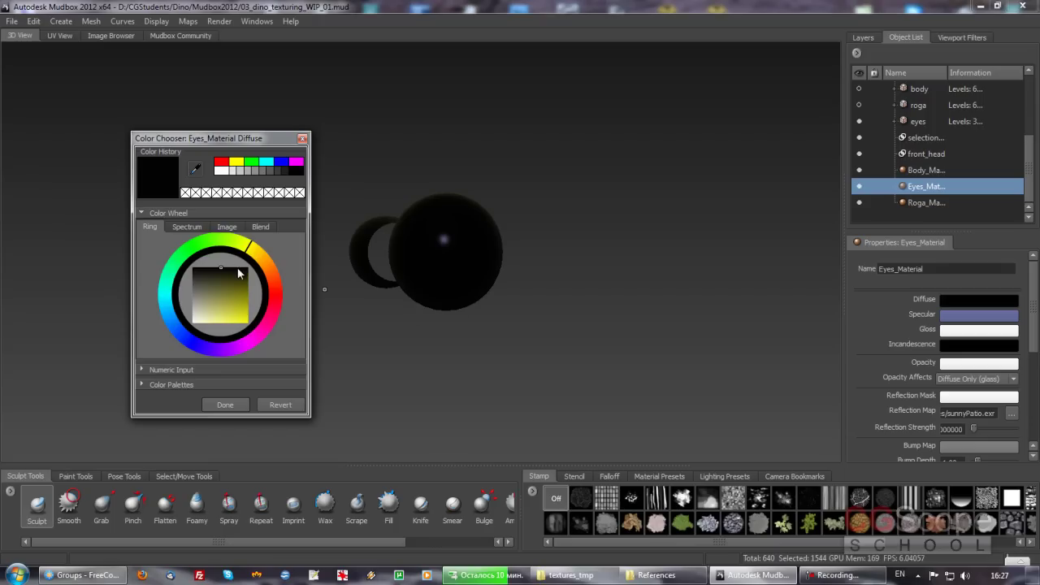
drag(220, 280, 212, 304)
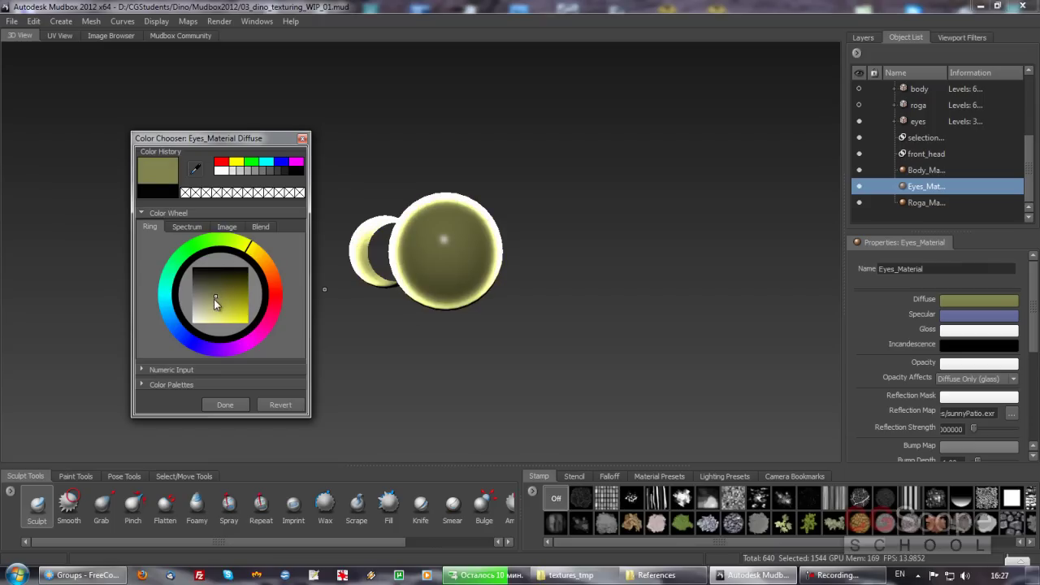
drag(213, 303, 202, 309)
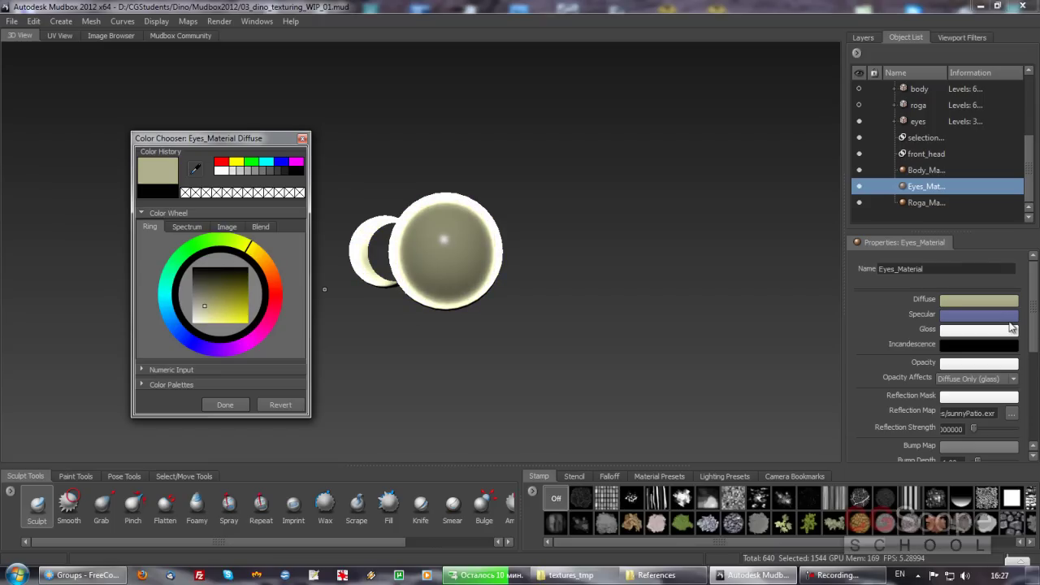
mouse_move(1034, 345)
mouse_down()
mouse_move(1029, 402)
mouse_move(1037, 311)
mouse_up()
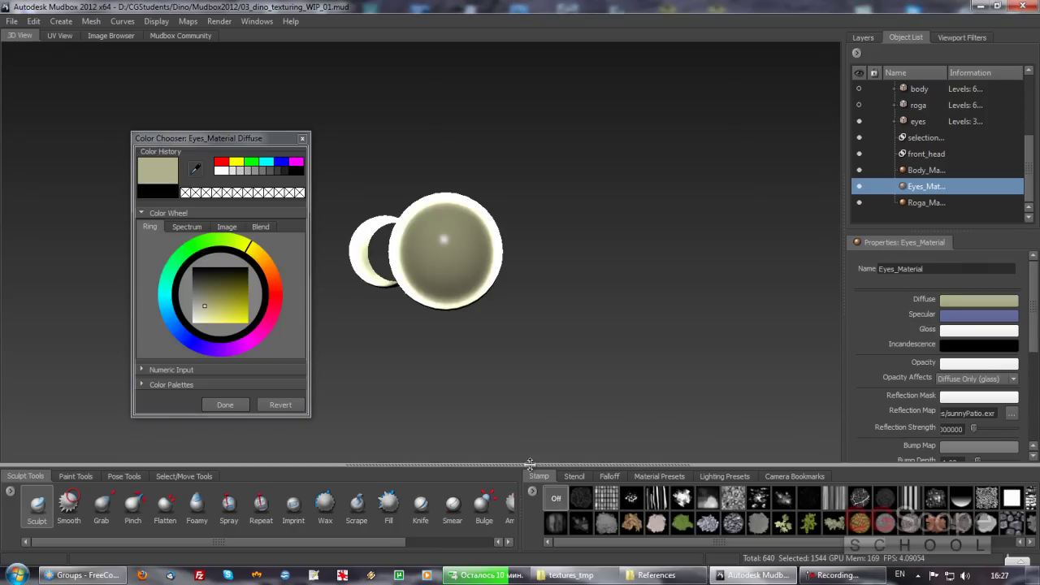
click(301, 140)
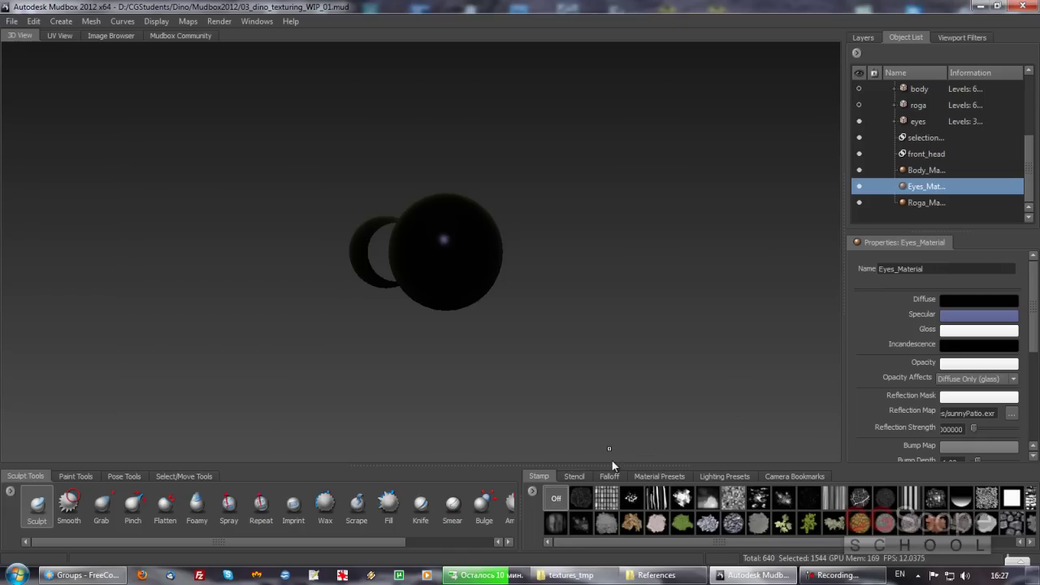
- Drag a skin material preset onto the eye spheres' Eyes_Material
click(659, 478)
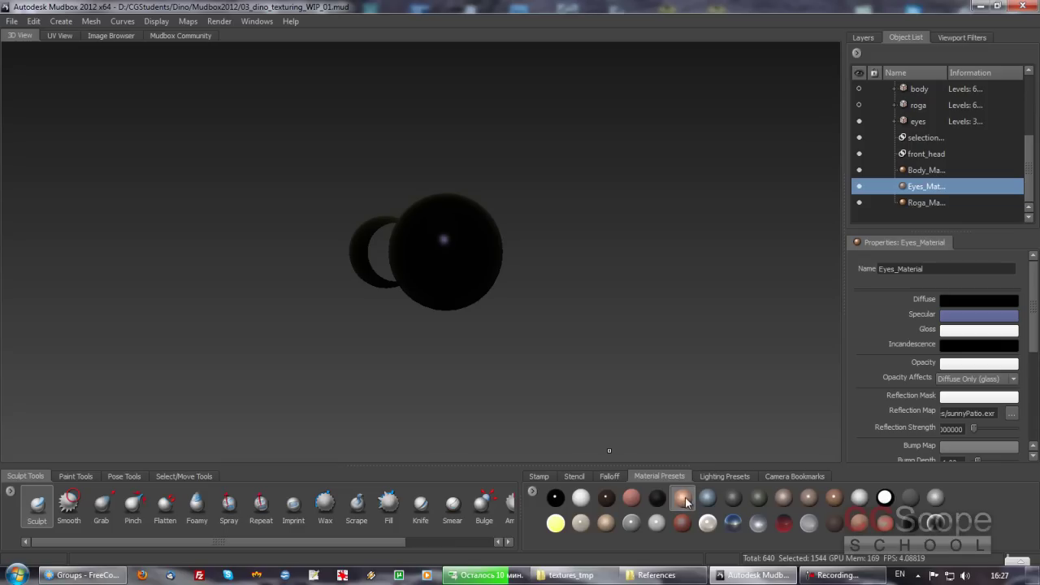
mouse_move(685, 498)
mouse_down()
mouse_move(769, 370)
mouse_move(929, 189)
mouse_up()
drag(683, 502, 840, 255)
- Orbit the eyes and select the eyes mesh and Eyes_Material to check its new tan Diffuse colour
alt+drag(734, 457, 731, 204)
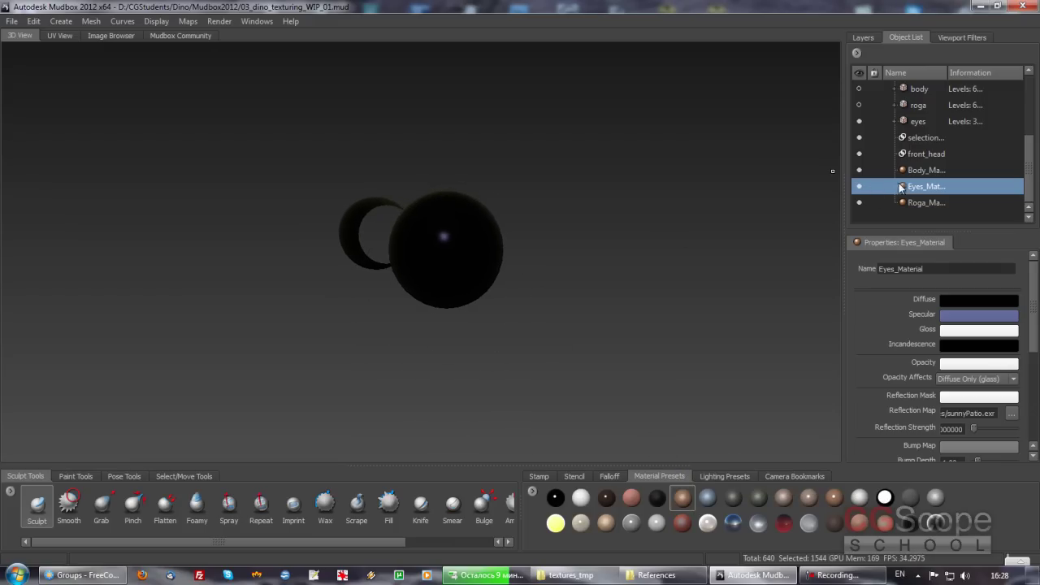
click(918, 122)
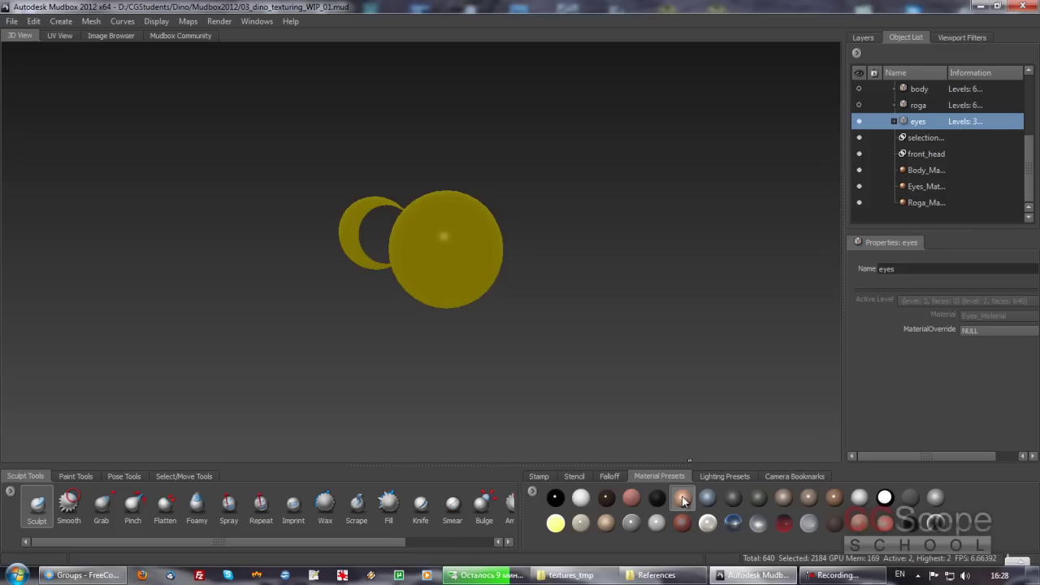
alt+drag(743, 389, 692, 267)
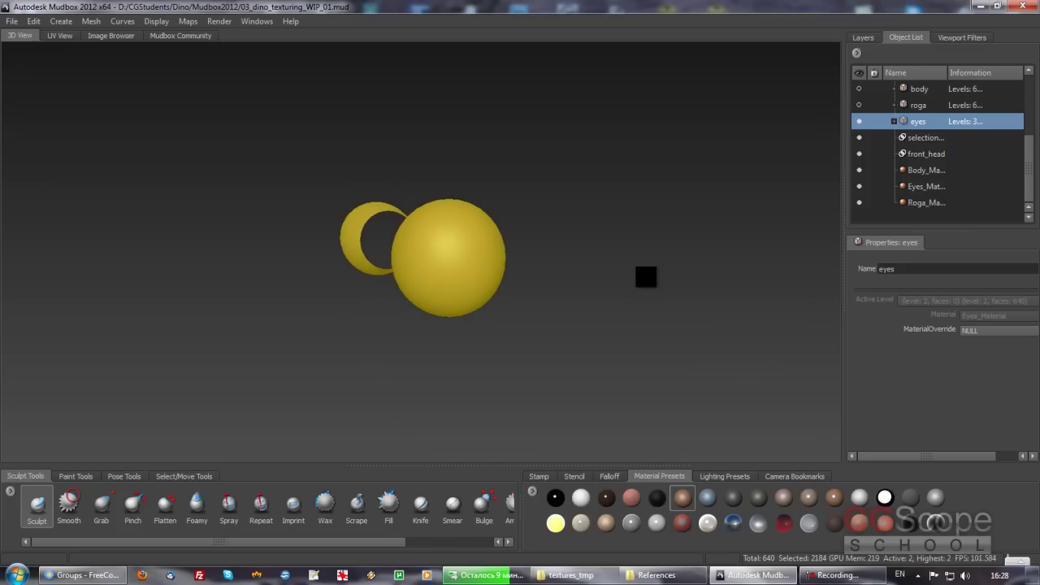
click(927, 186)
alt+drag(591, 299, 642, 290)
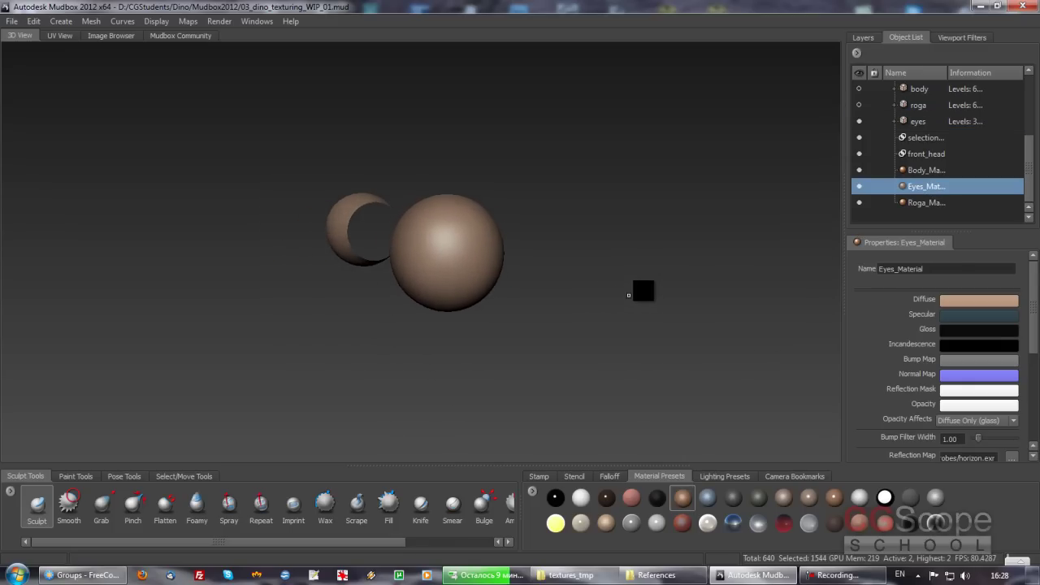
mouse_move(522, 269)
alt+mouse_down()
mouse_move(628, 288)
mouse_move(634, 268)
mouse_move(452, 289)
mouse_move(473, 244)
mouse_move(494, 271)
mouse_move(480, 277)
mouse_move(483, 262)
mouse_move(427, 243)
alt+mouse_up()
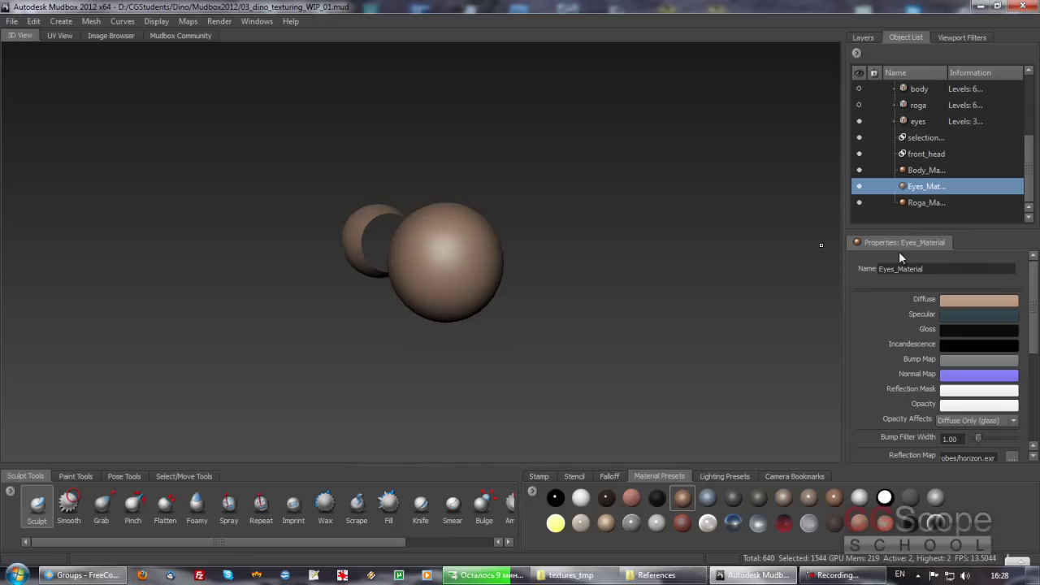
mouse_move(460, 241)
alt+mouse_down()
mouse_move(441, 228)
mouse_move(448, 244)
mouse_move(488, 263)
mouse_move(455, 292)
alt+mouse_up()
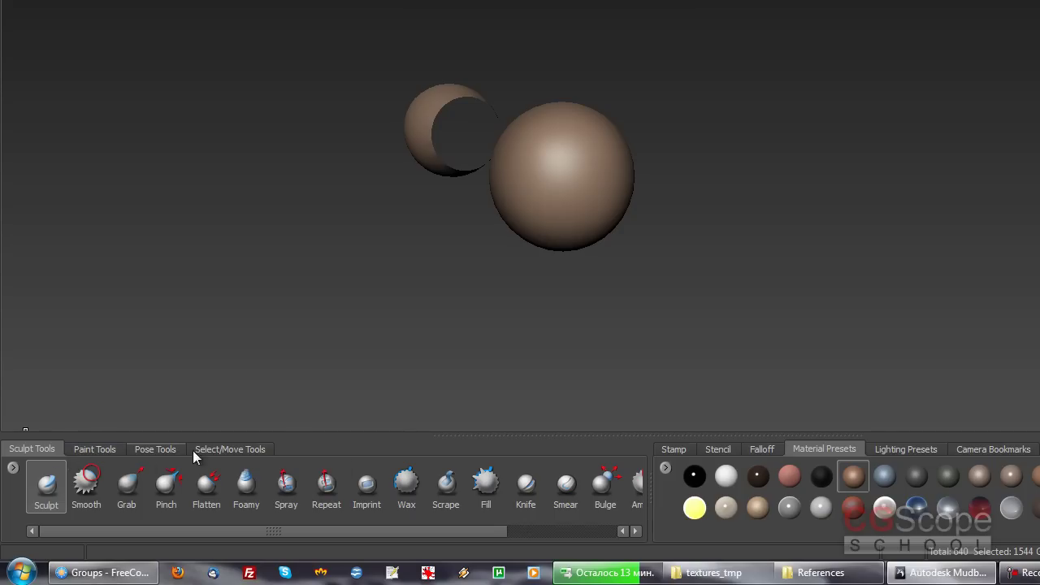
click(104, 447)
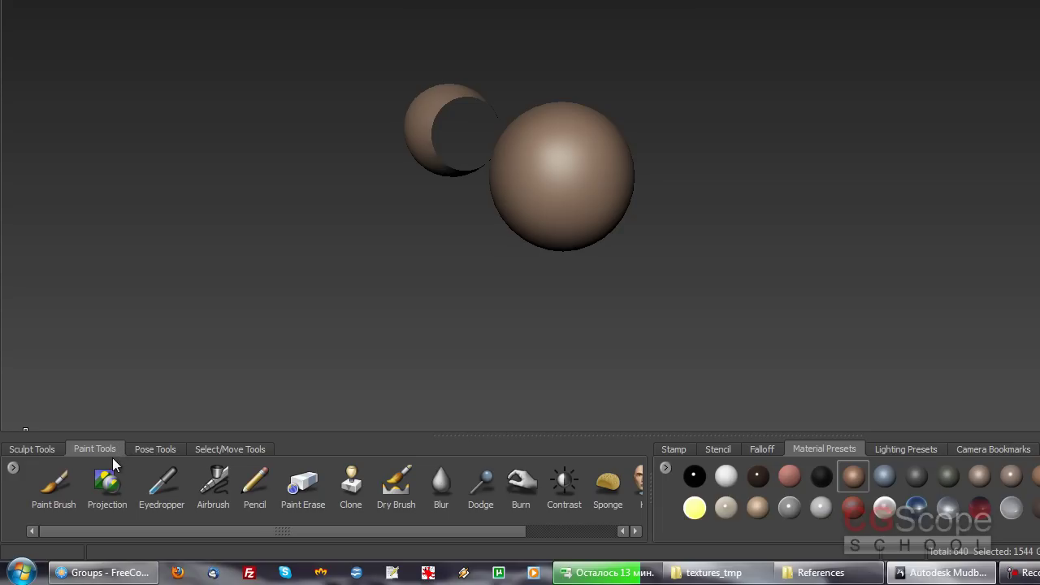
click(38, 453)
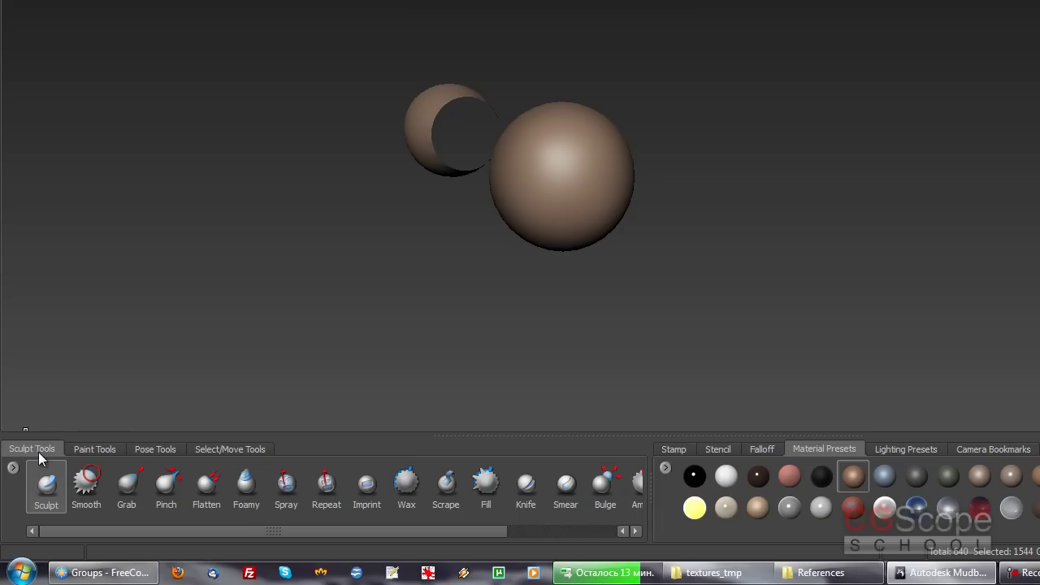
click(103, 450)
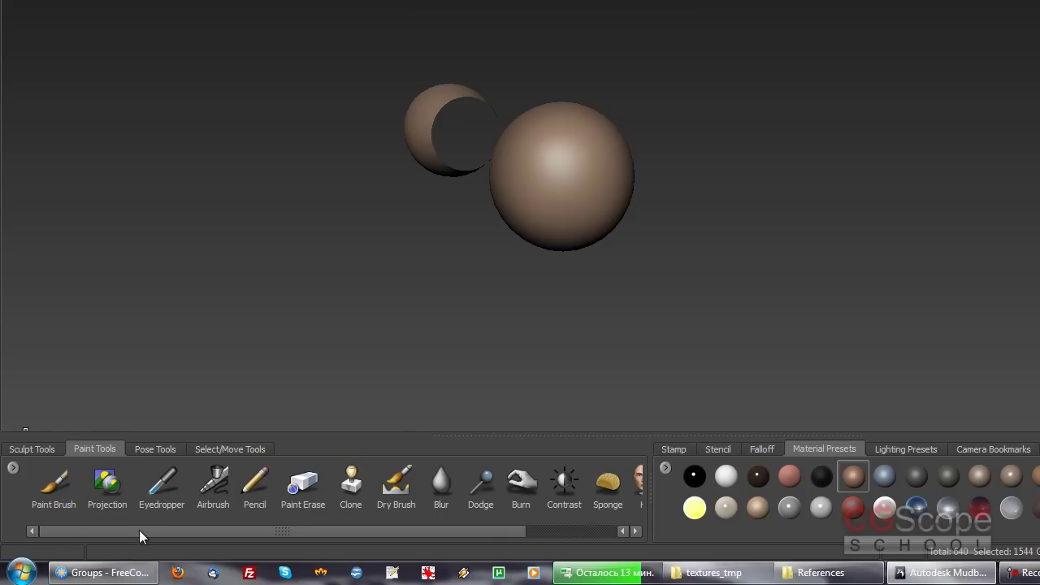
drag(139, 529, 255, 525)
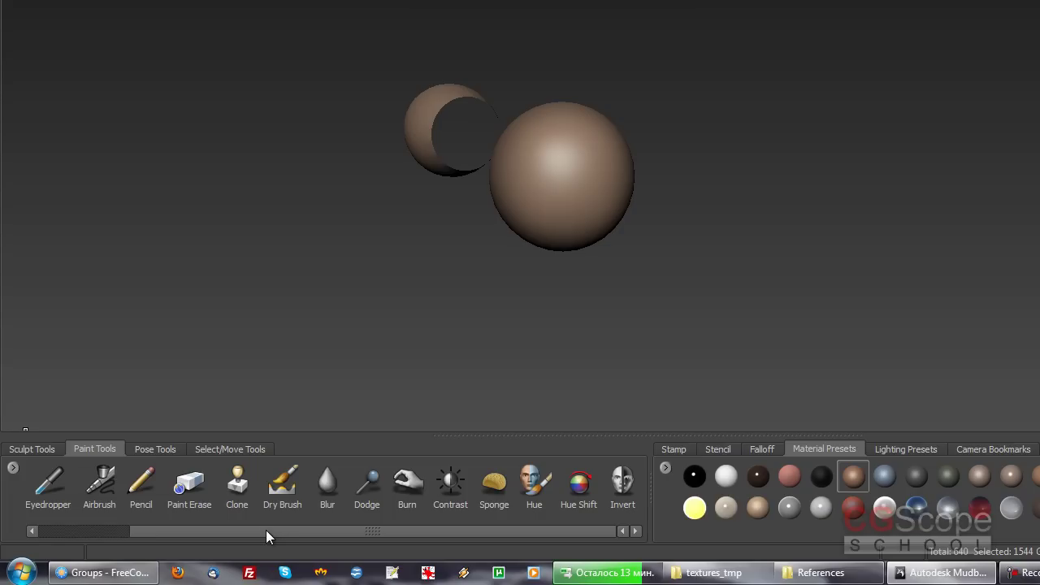
drag(266, 529, 280, 530)
drag(274, 533, 142, 528)
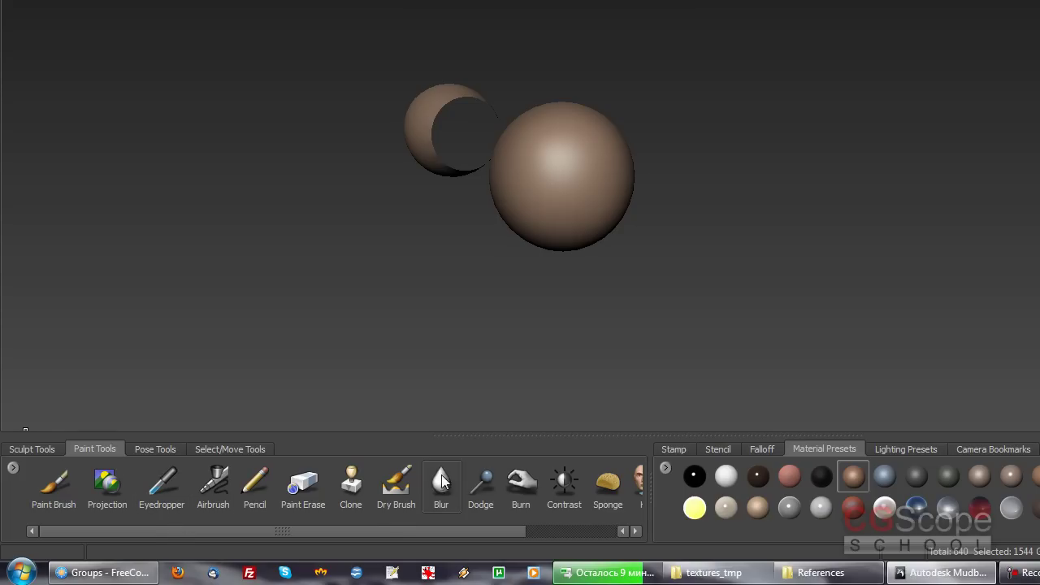
drag(383, 532, 411, 514)
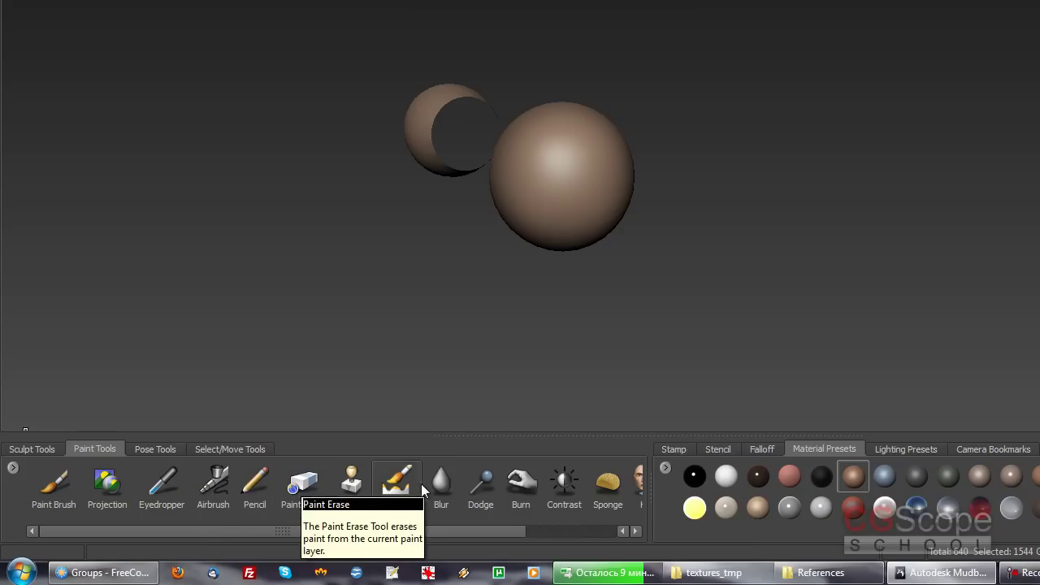
drag(494, 532, 589, 540)
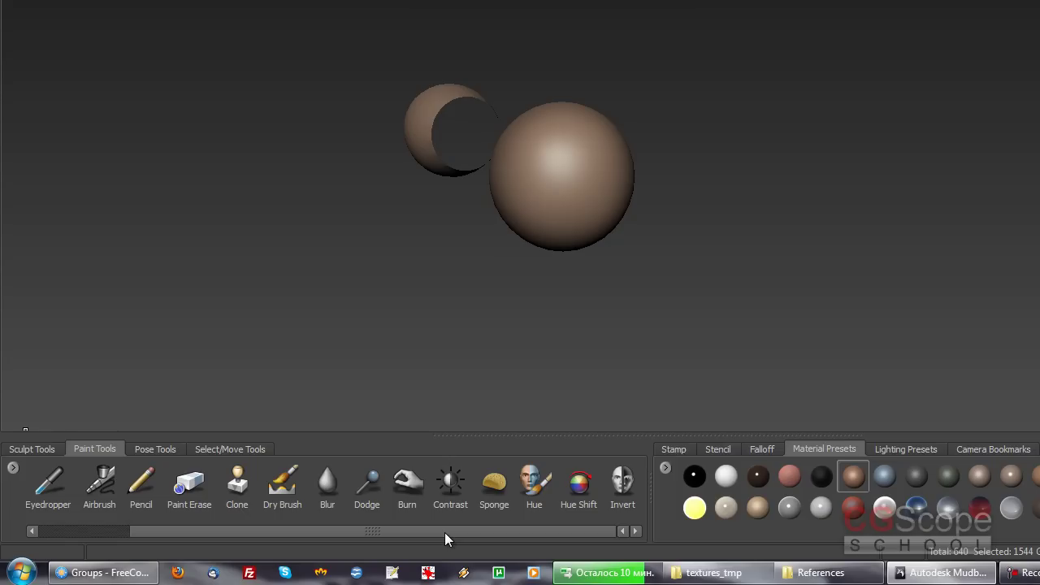
drag(494, 532, 292, 526)
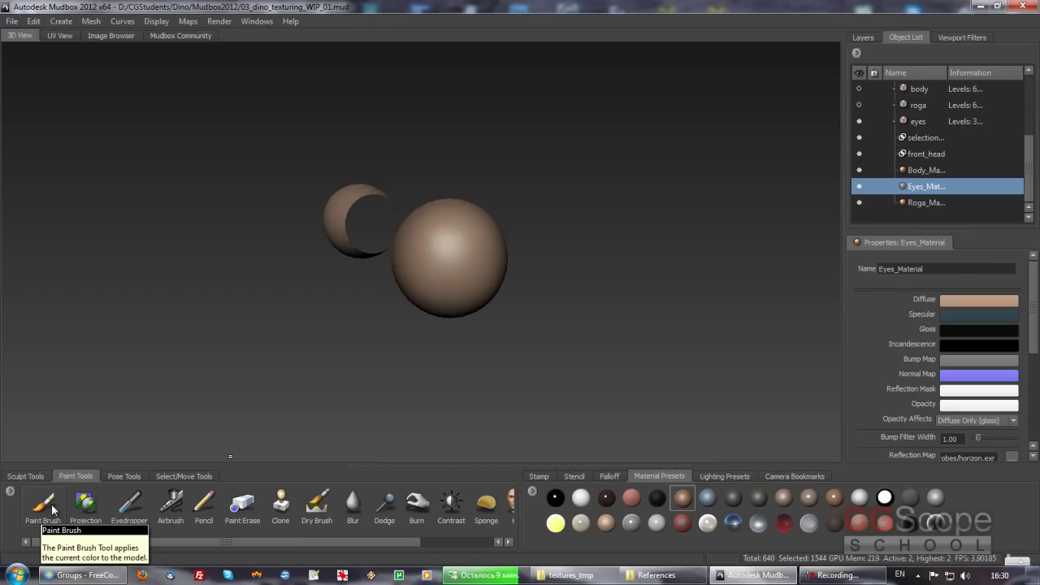
click(43, 505)
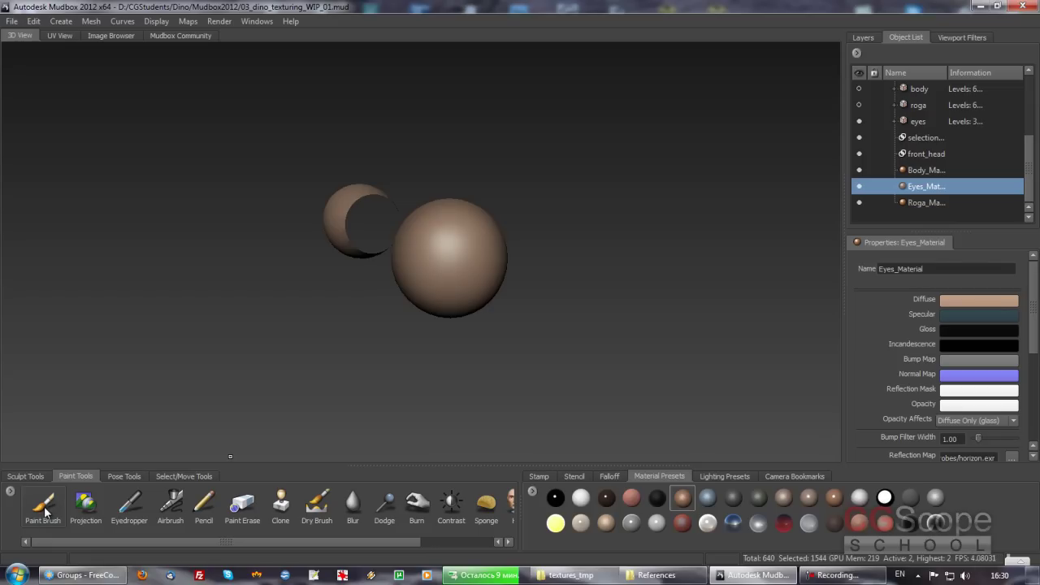
click(94, 507)
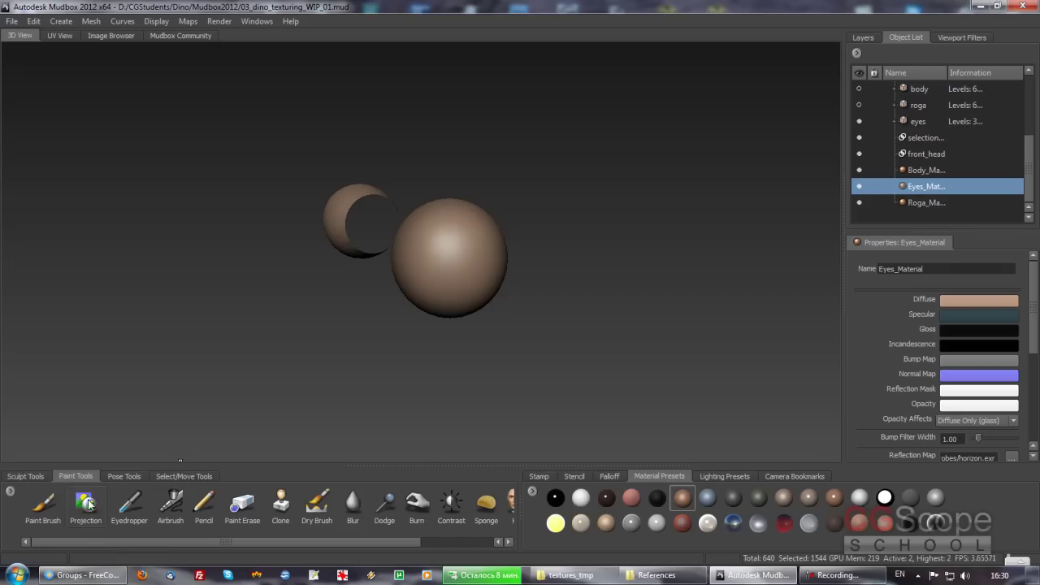
- Switch to the Projection tool with Mirror set to X for symmetric eye painting
click(86, 507)
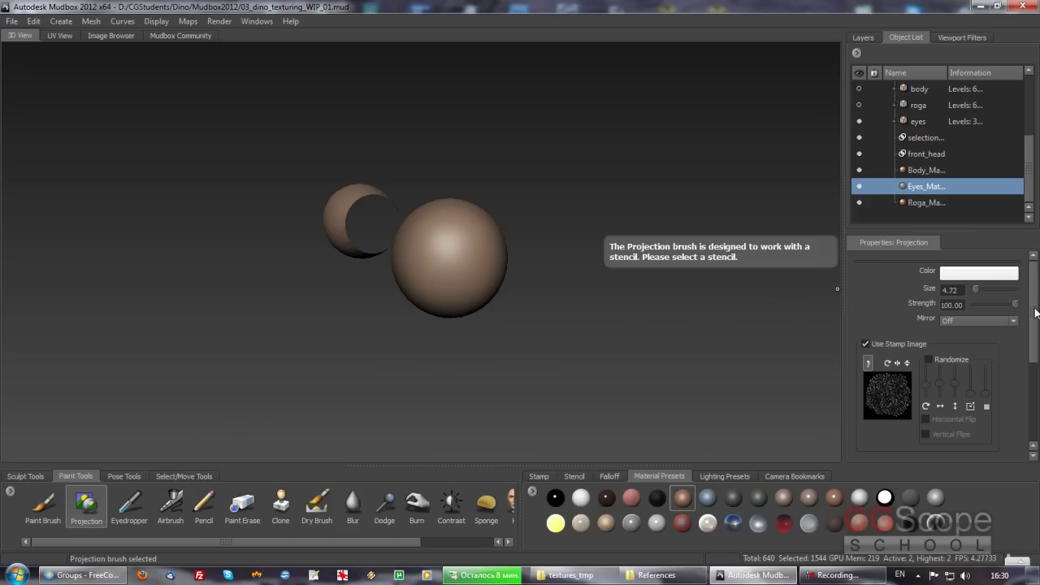
mouse_move(1035, 309)
mouse_down()
mouse_move(1030, 387)
mouse_move(1038, 293)
mouse_up()
click(973, 321)
click(964, 339)
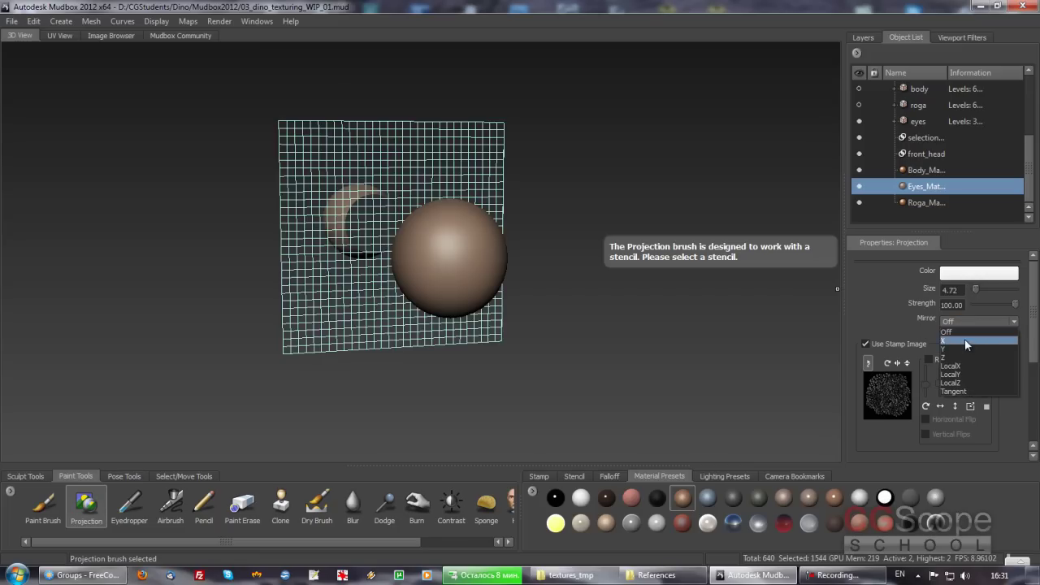
mouse_move(411, 290)
alt+mouse_down()
mouse_move(602, 332)
mouse_move(588, 306)
mouse_move(424, 308)
mouse_move(478, 325)
mouse_move(499, 292)
alt+mouse_up()
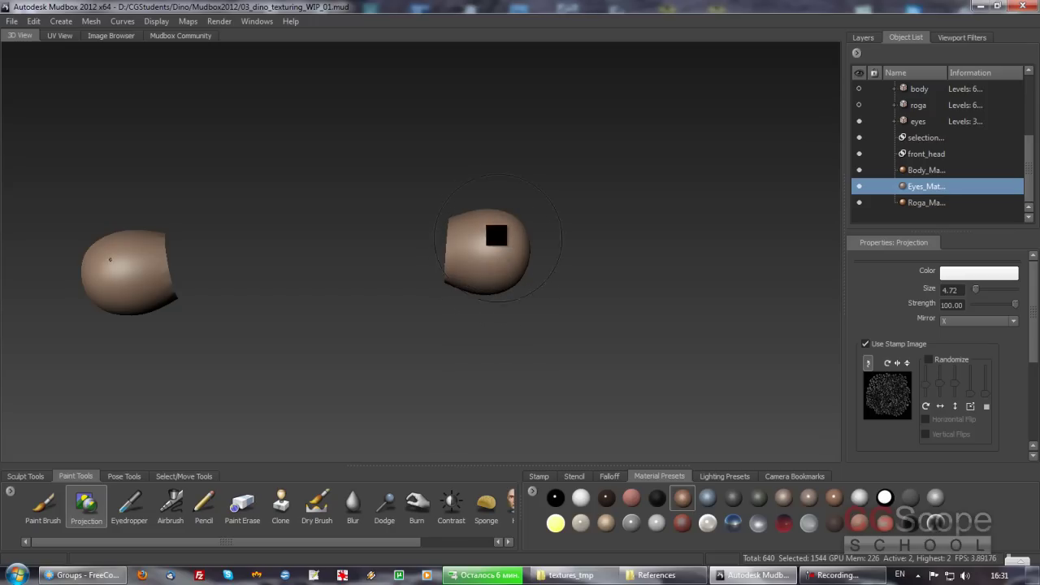
mouse_move(500, 246)
alt+mouse_down()
mouse_move(458, 325)
mouse_move(381, 197)
alt+mouse_up()
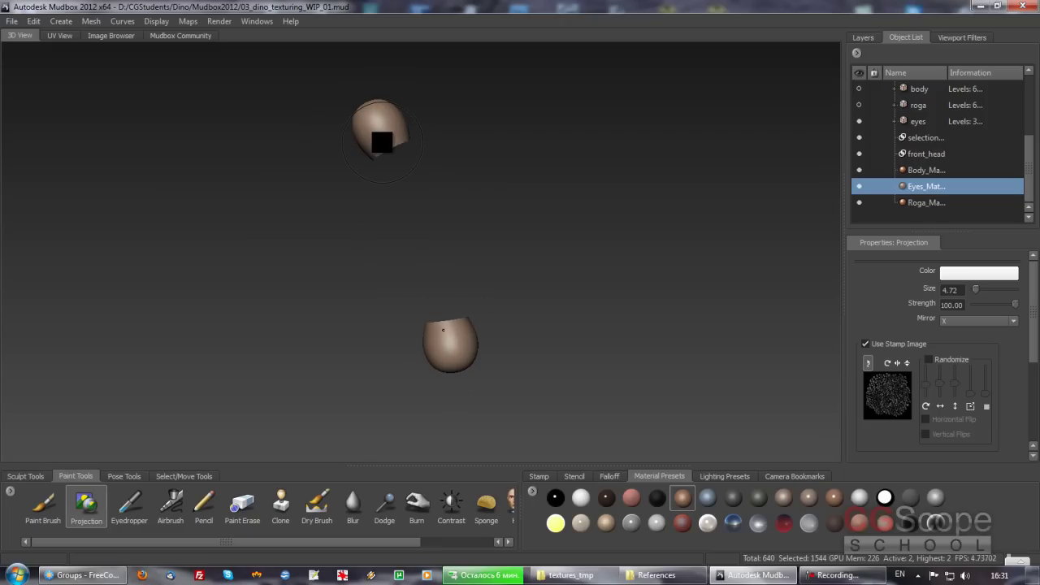
mouse_move(413, 365)
alt+mouse_down()
mouse_move(423, 295)
mouse_move(494, 303)
mouse_move(625, 292)
mouse_move(524, 287)
alt+mouse_up()
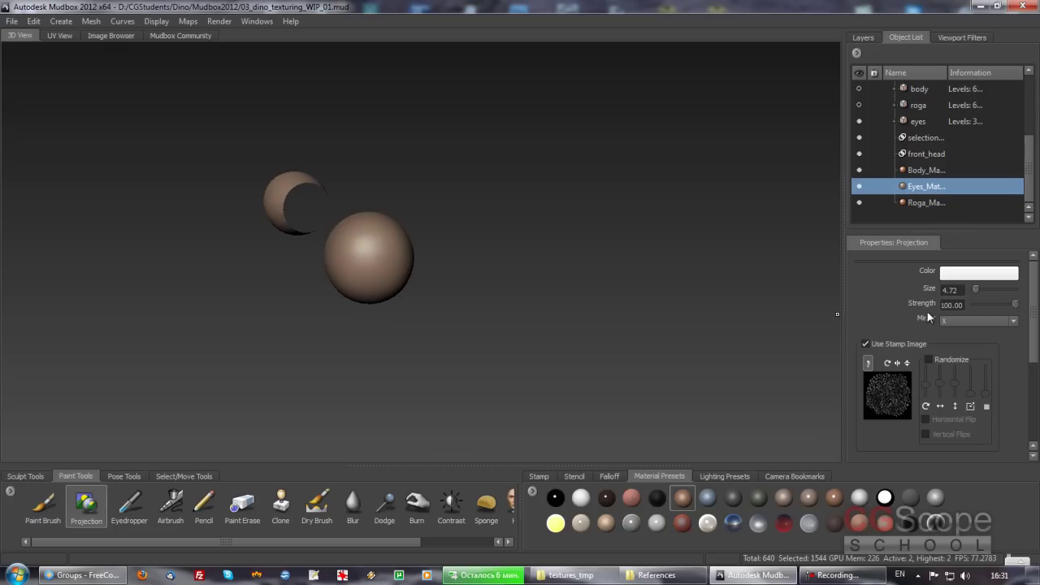
mouse_move(651, 354)
alt+mouse_down()
mouse_move(536, 334)
mouse_move(536, 314)
mouse_move(502, 333)
mouse_move(566, 318)
mouse_move(504, 347)
mouse_move(518, 323)
mouse_move(525, 332)
mouse_move(634, 320)
alt+mouse_up()
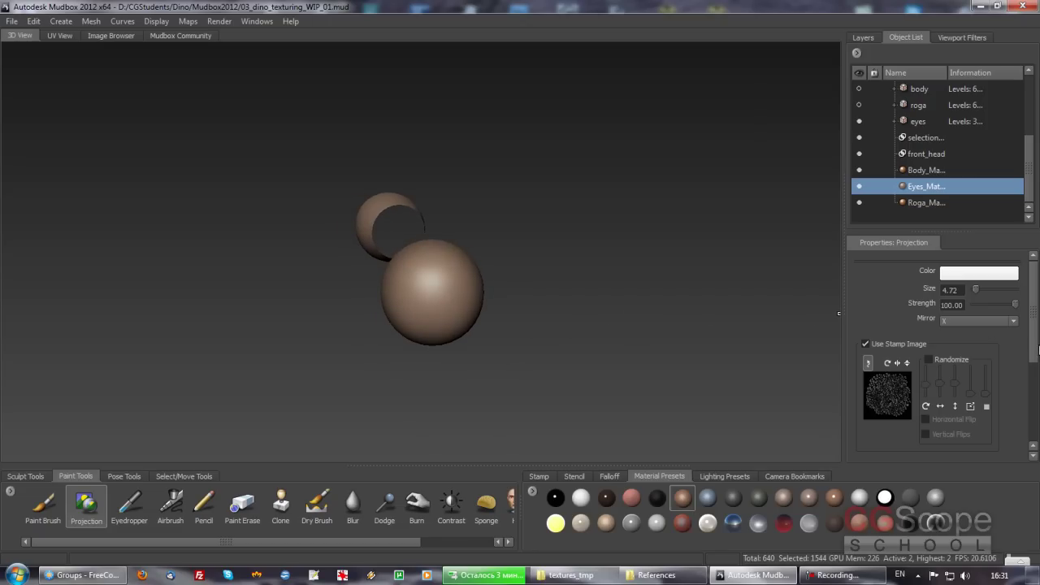
scroll(1036, 346, down, 1)
scroll(1037, 346, down, 2)
scroll(1037, 346, down, 2)
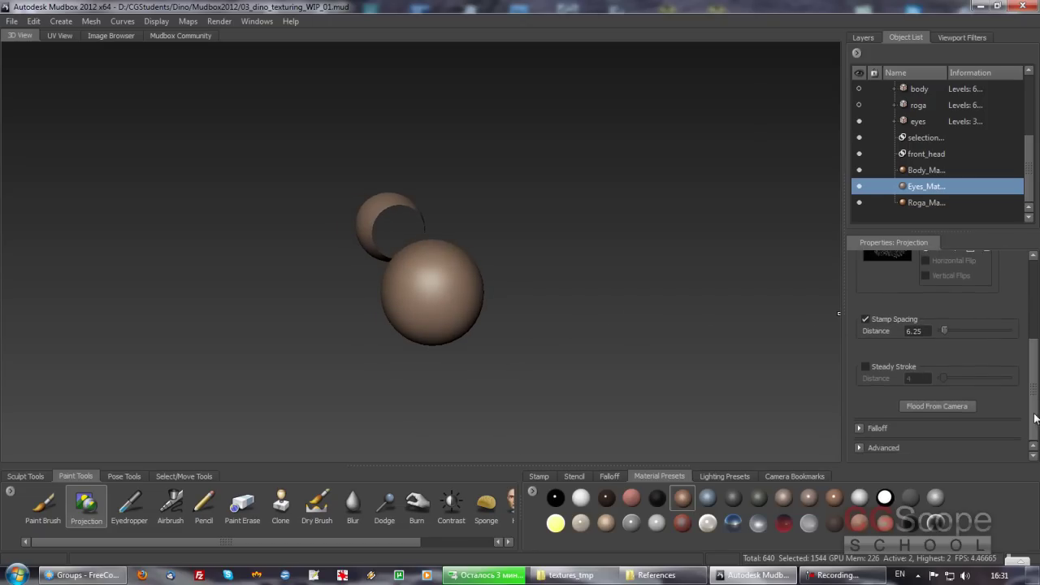
scroll(1037, 346, up, 5)
mouse_move(411, 294)
alt+mouse_down()
mouse_move(409, 327)
mouse_move(409, 309)
mouse_move(453, 301)
alt+mouse_up()
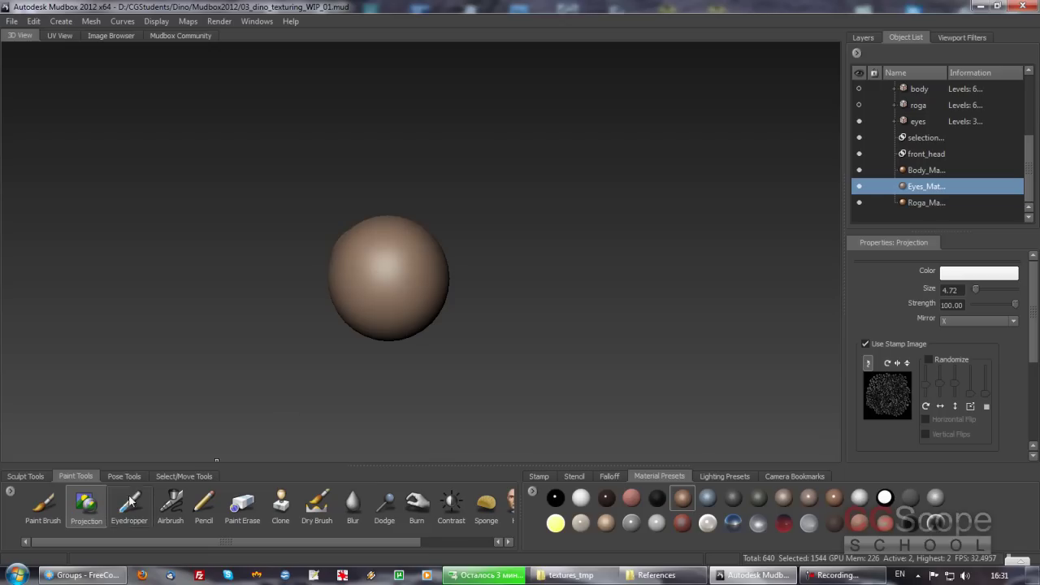
alt+drag(370, 332, 422, 311)
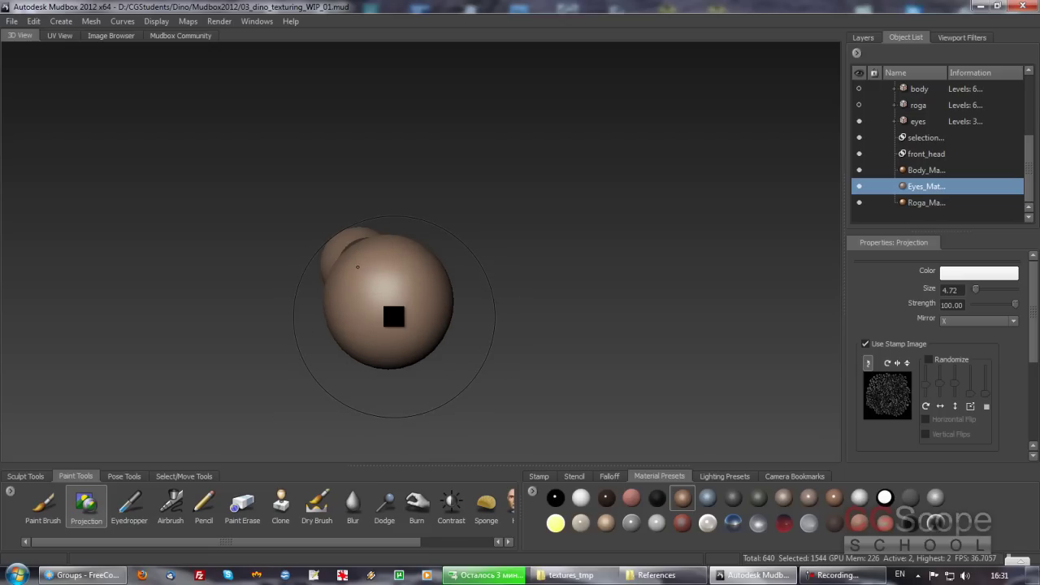
- Toggle the stencil with Q and return to the Projection brush settings
key(q)
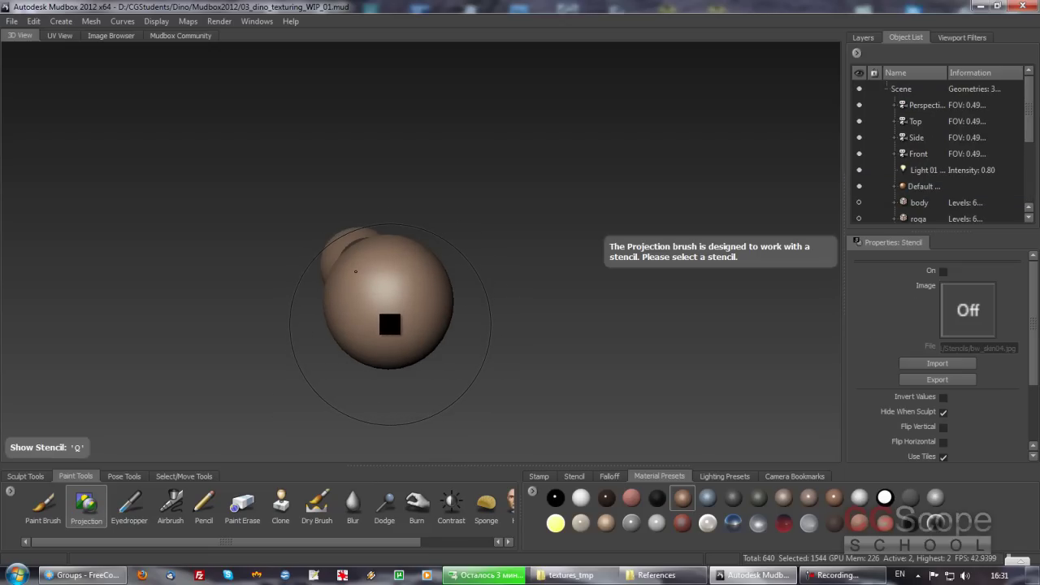
key(q)
click(91, 501)
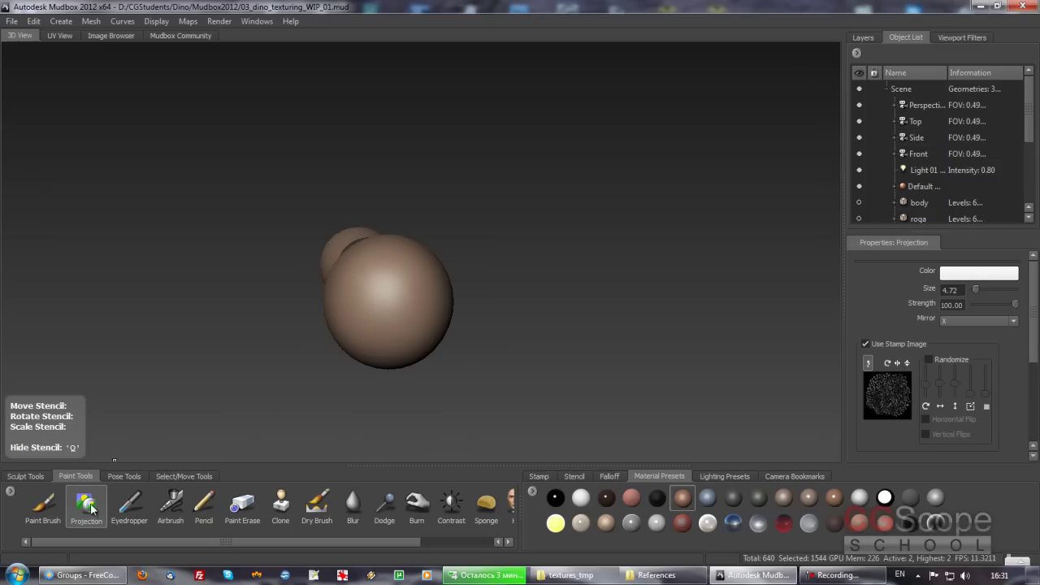
alt+drag(474, 309, 366, 256)
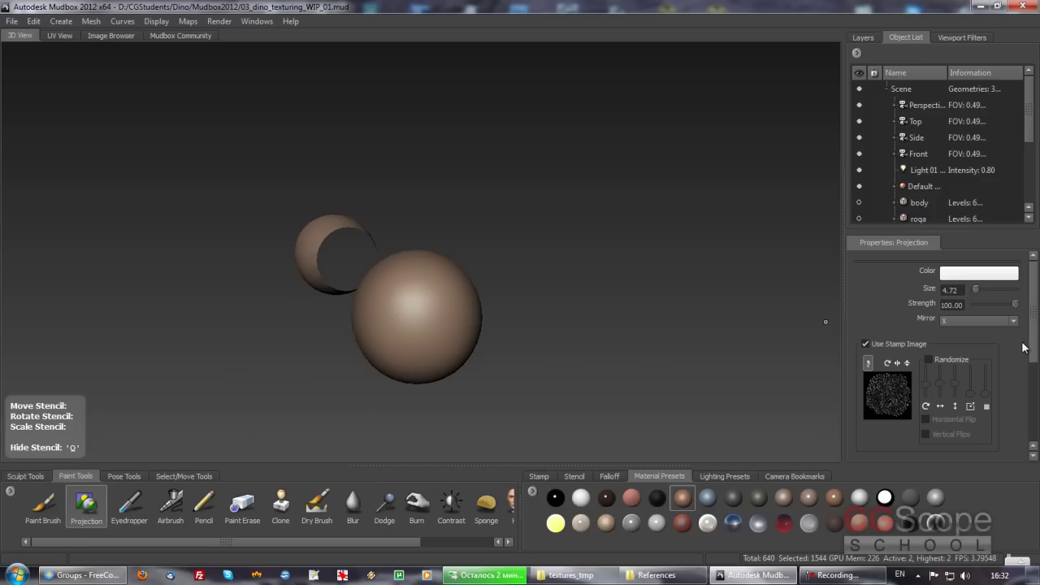
- Shrink the Projection brush from 4.72 to 1.85 and start painting on the front eye sphere
mouse_move(1036, 338)
mouse_down()
mouse_move(1035, 396)
mouse_move(1038, 325)
mouse_up()
mouse_move(425, 281)
alt+mouse_down()
mouse_move(402, 335)
mouse_move(385, 311)
alt+mouse_up()
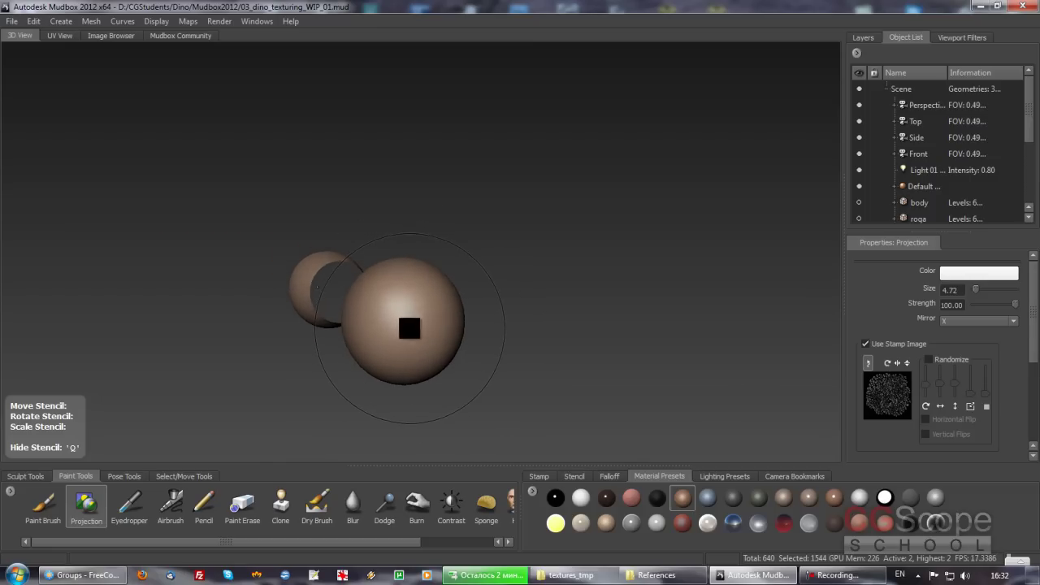
mouse_move(402, 315)
mouse_down()
mouse_move(389, 331)
mouse_move(405, 330)
mouse_move(379, 301)
mouse_up()
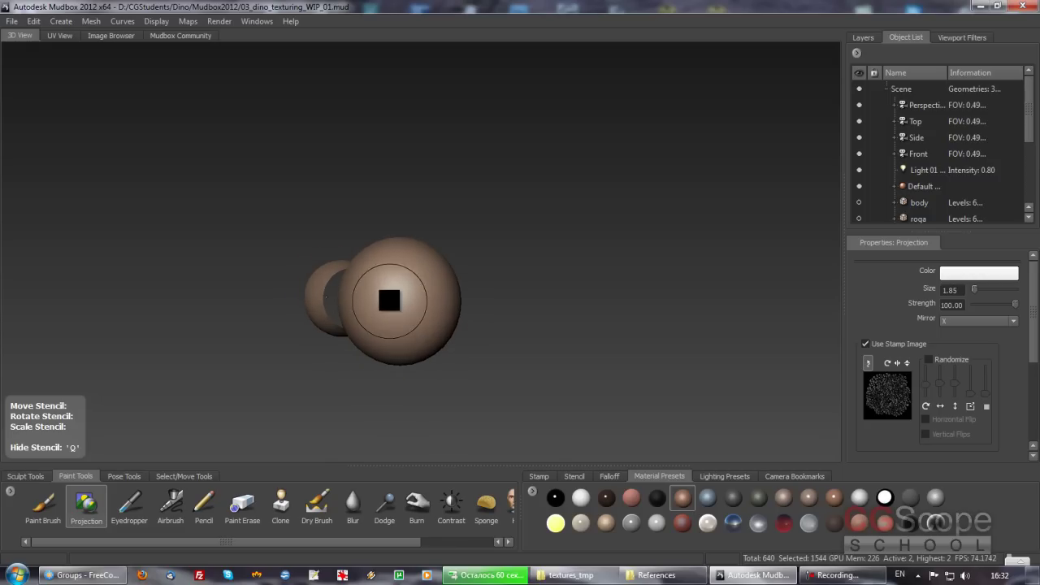
click(398, 300)
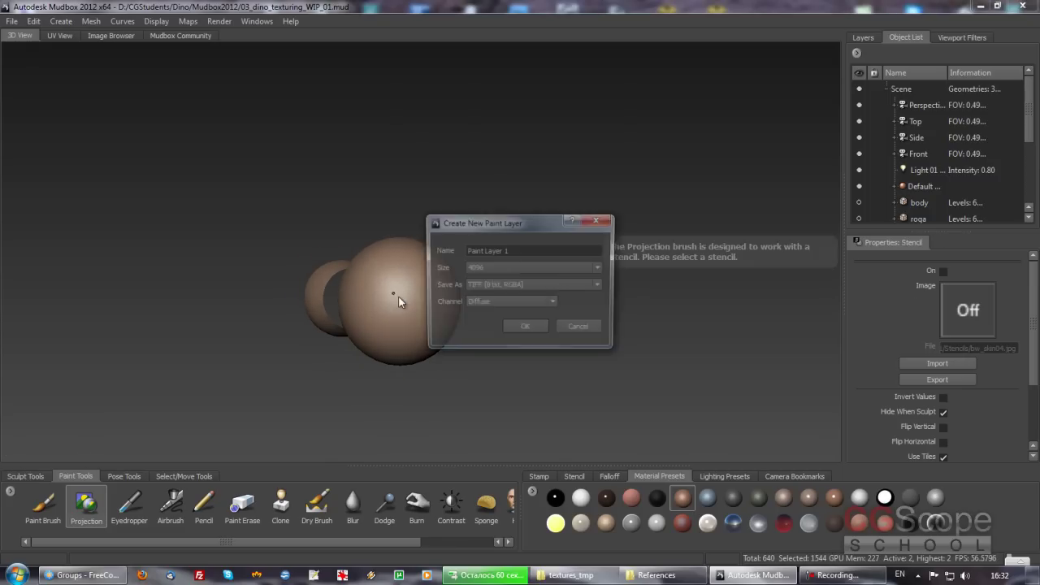
- Cancel the Create New Paint Layer prompt and reselect Projection painting
click(587, 329)
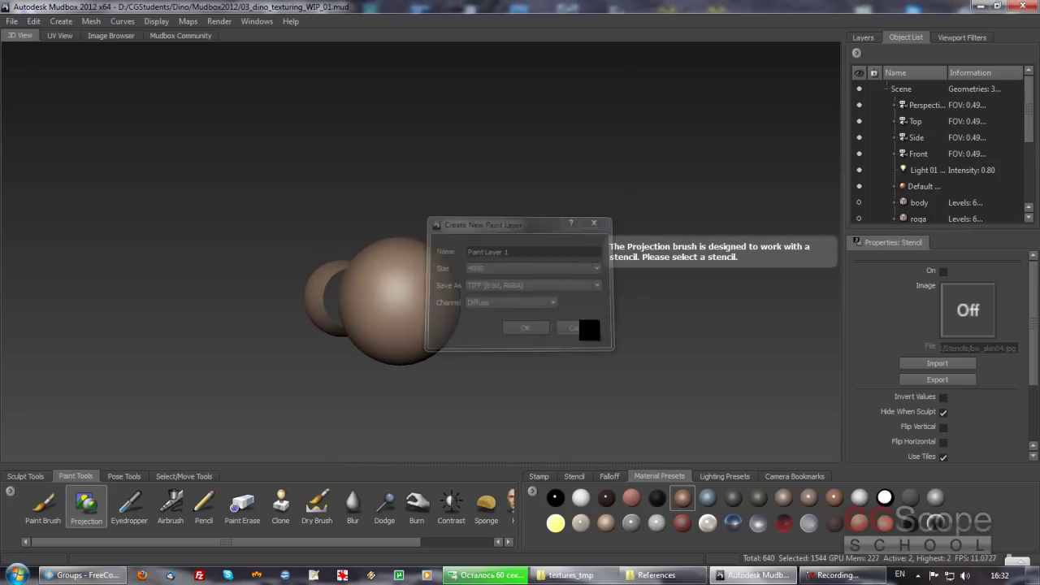
click(89, 506)
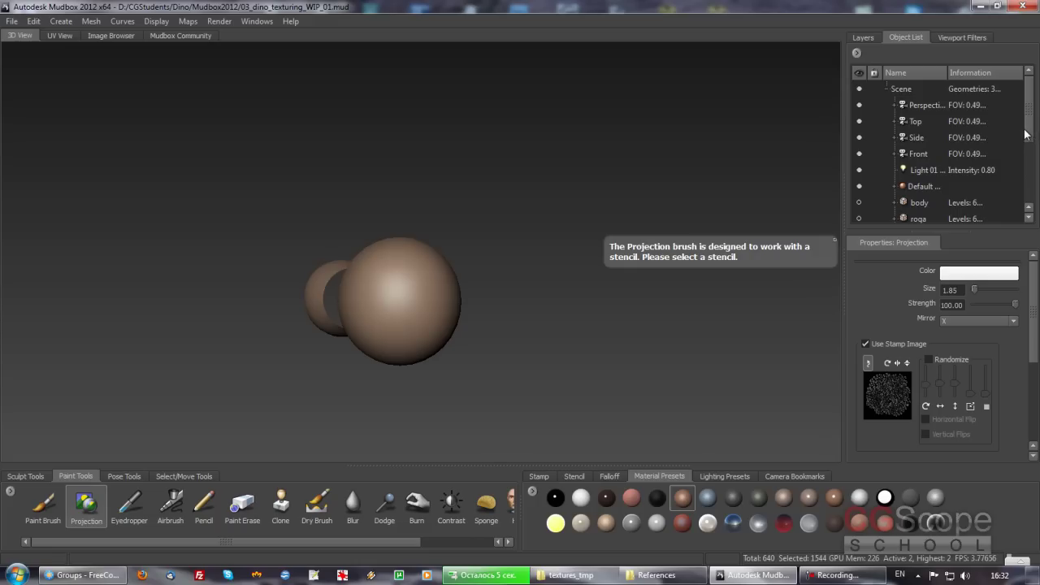
click(869, 39)
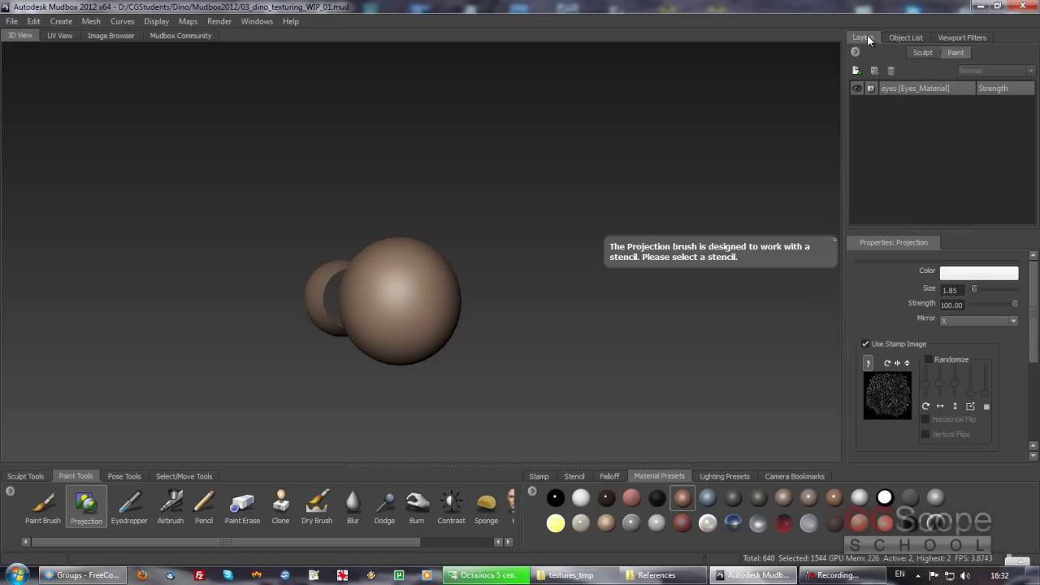
click(921, 52)
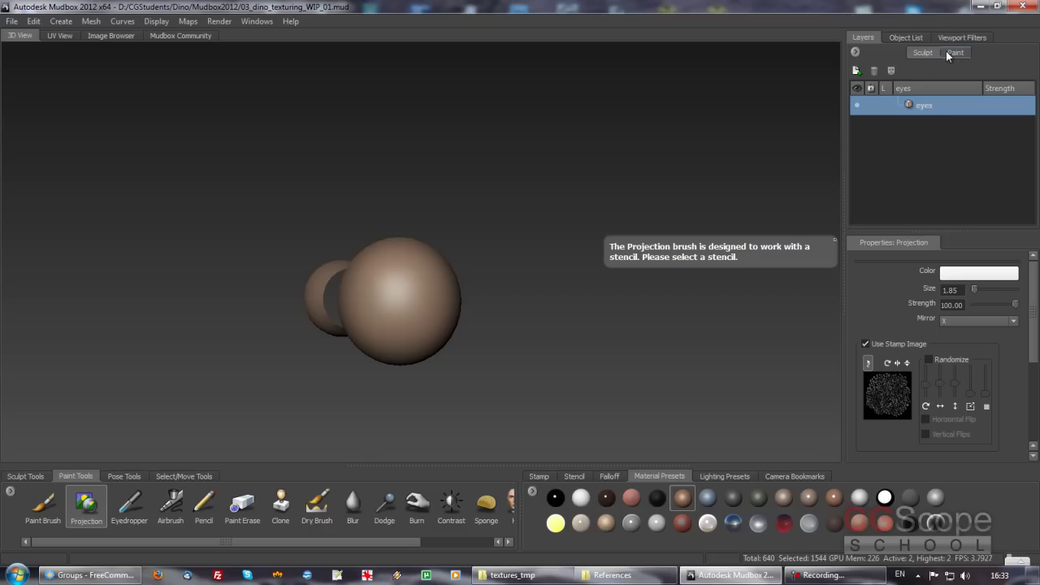
click(950, 53)
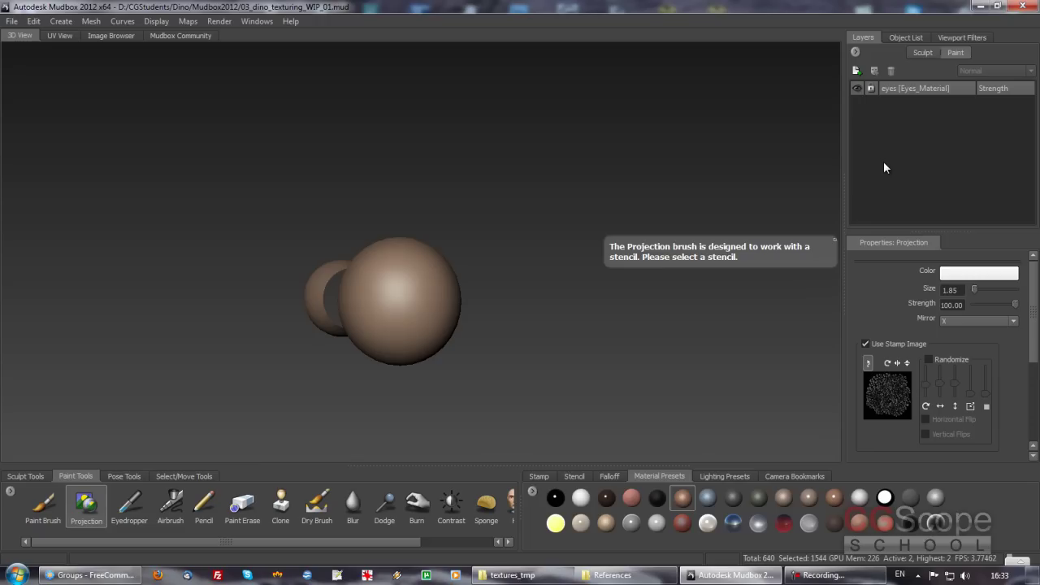
click(856, 71)
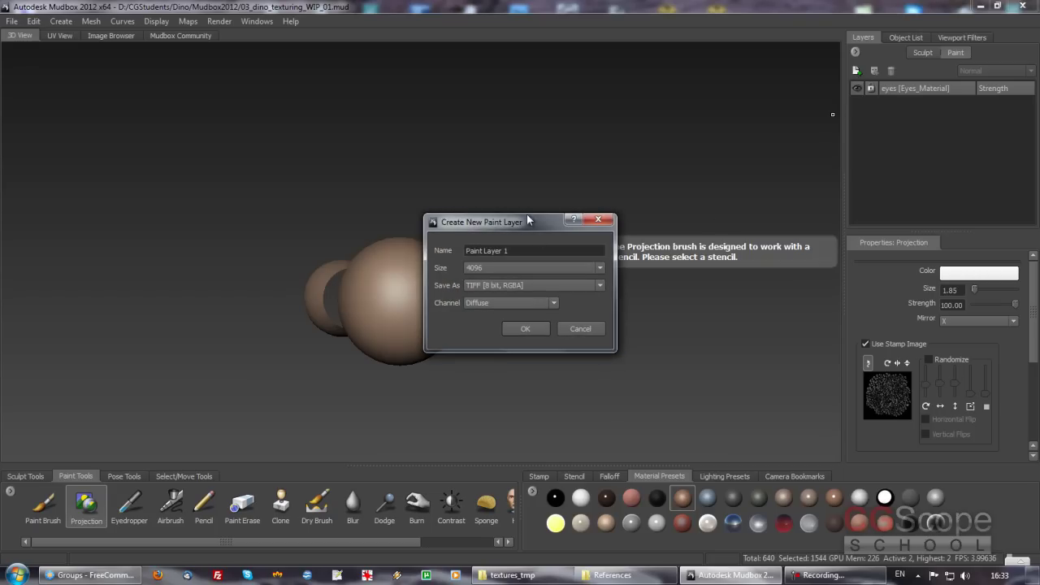
drag(521, 222, 543, 91)
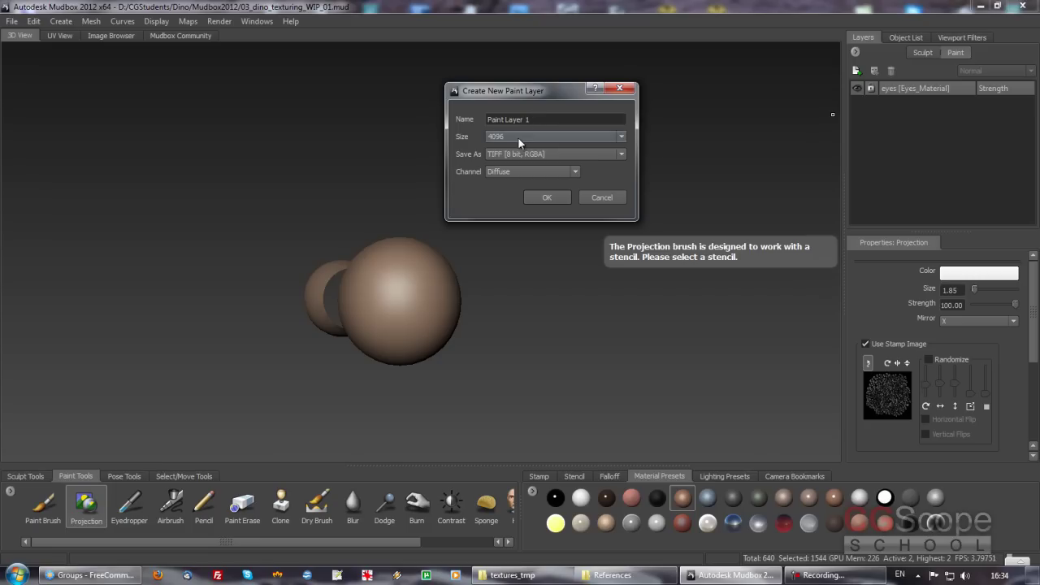
triple_click(544, 119)
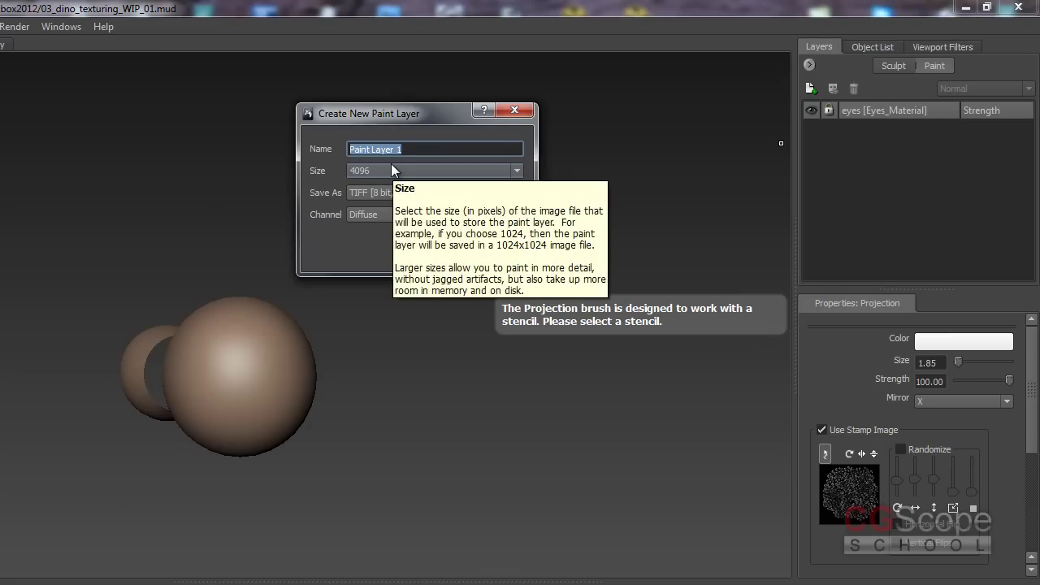
- Name the new paint layer 'Eyes Color'
text(Eyes Color)
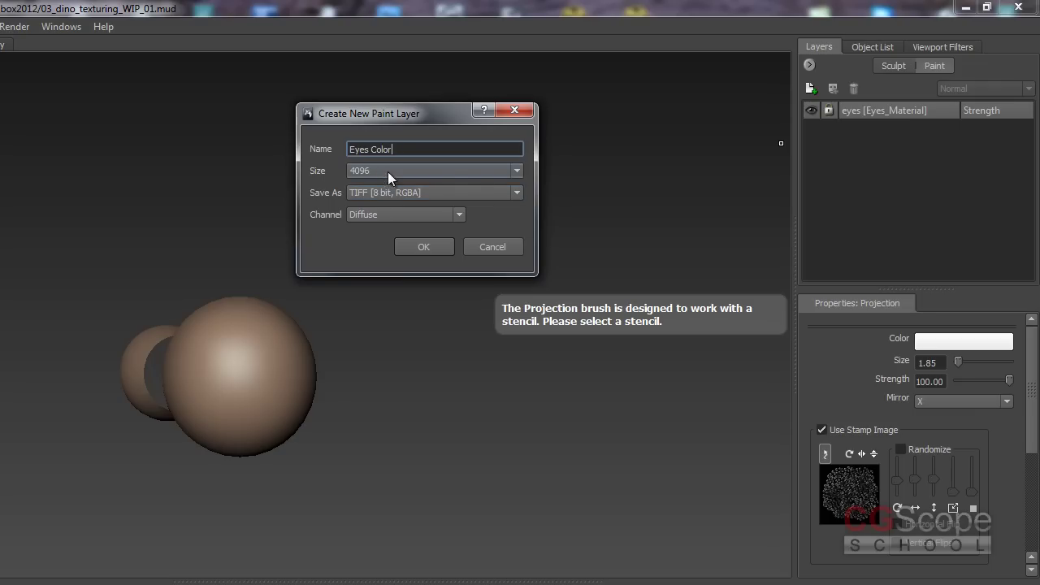
click(498, 171)
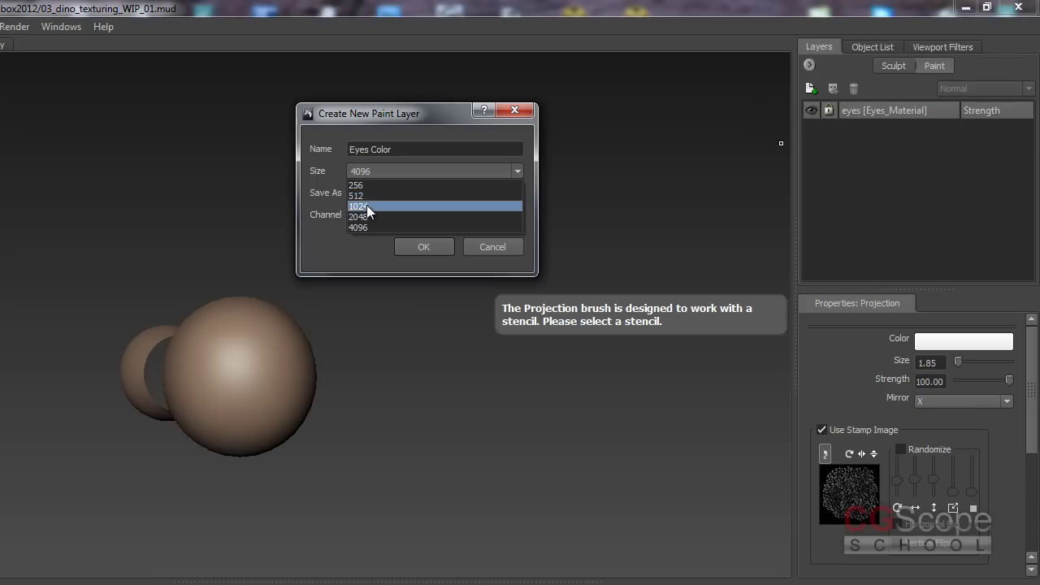
- Set the Eyes Color paint layer size to 1024
click(369, 206)
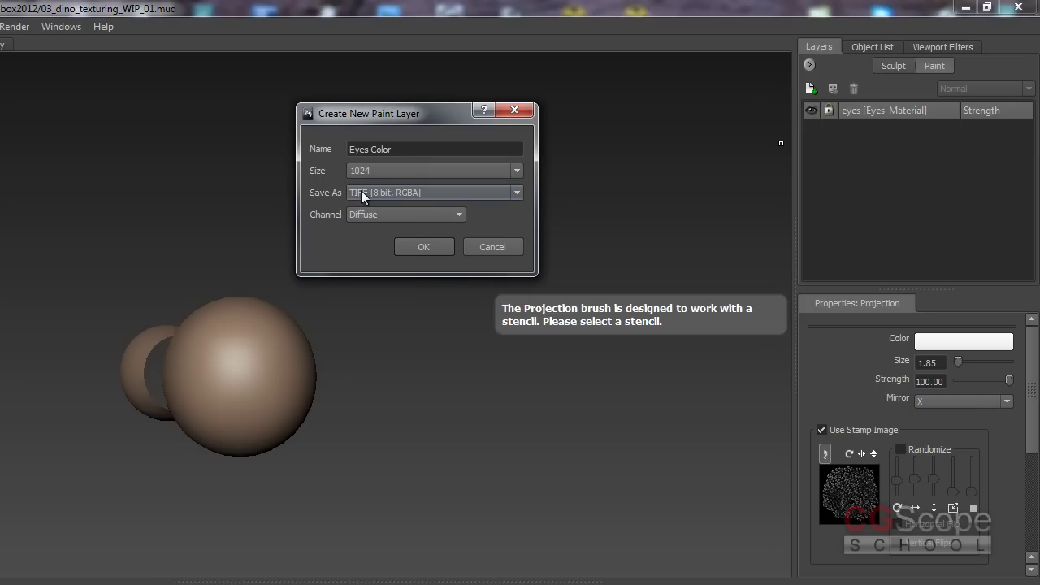
click(406, 195)
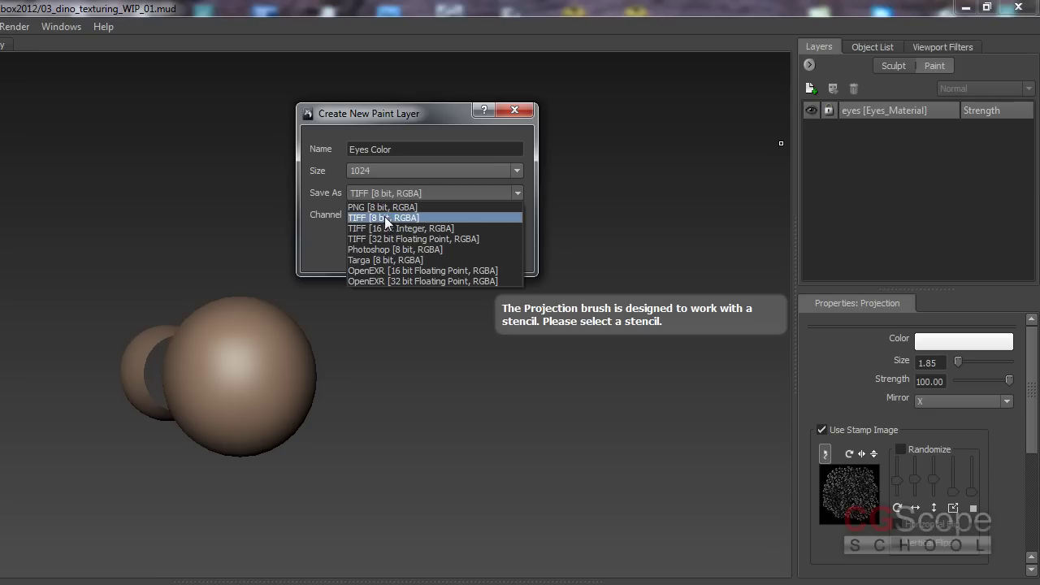
- Keep TIFF [8 bit, RGBA] as the save format and review the available paint channels
click(386, 217)
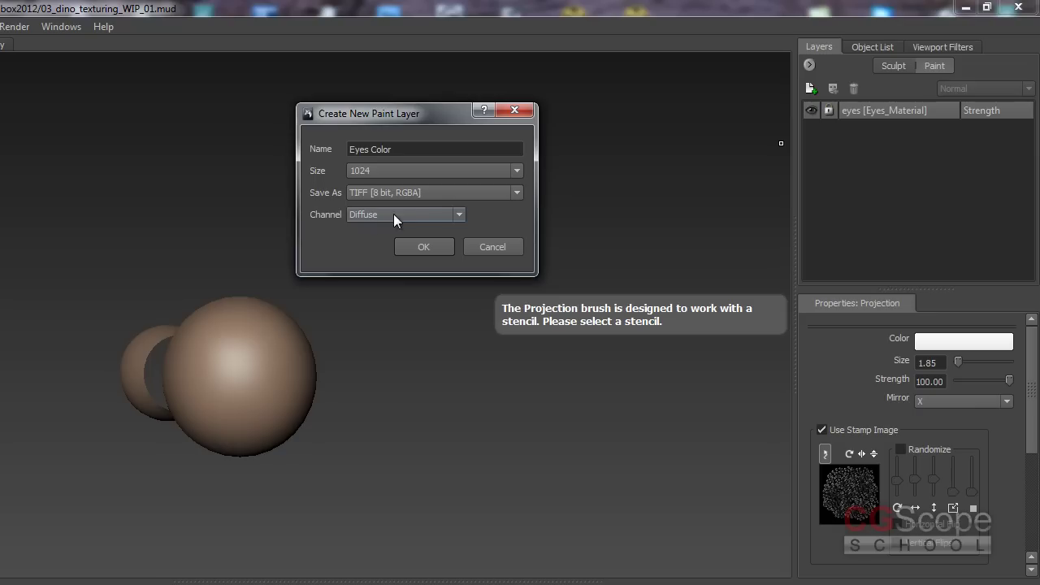
click(439, 213)
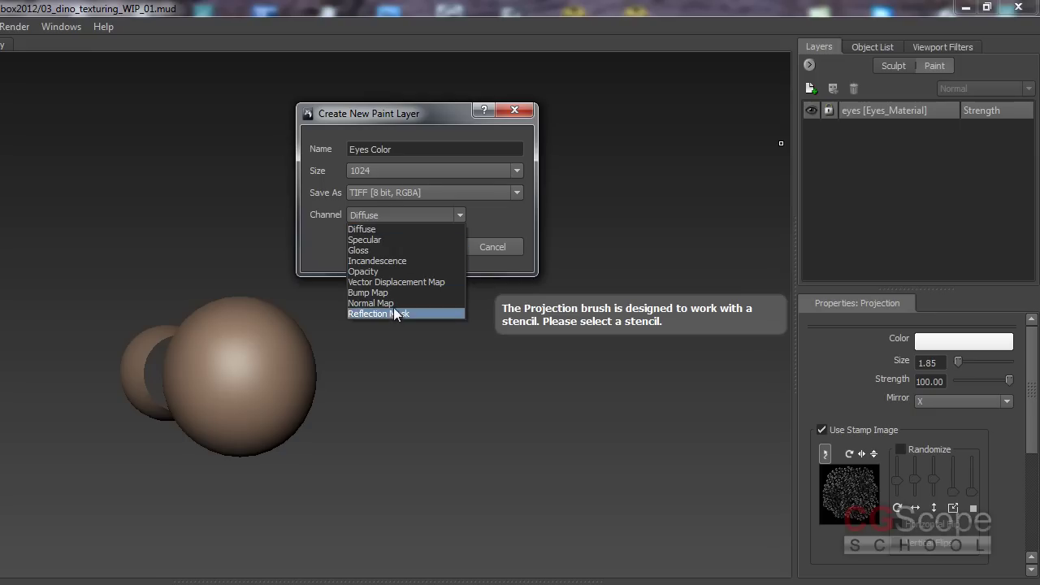
- Keep Diffuse as the Eyes Color layer's channel and nudge the paint layer dialog
click(385, 228)
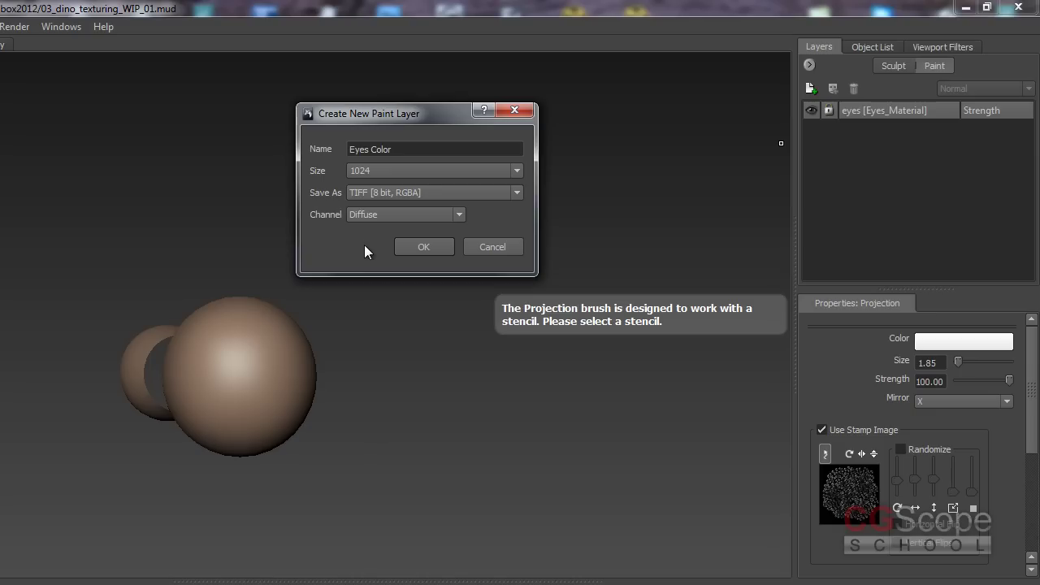
click(384, 213)
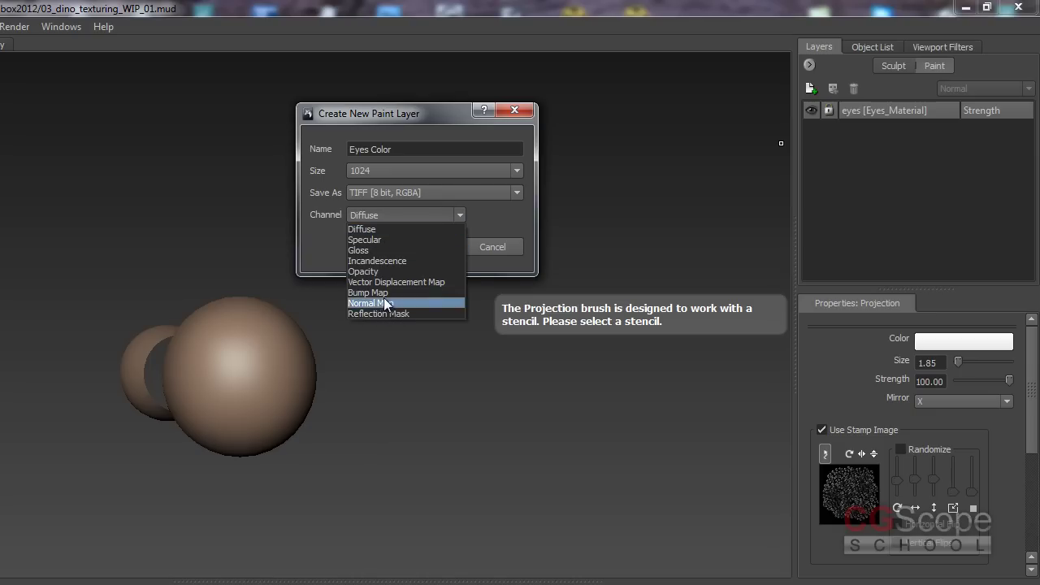
click(326, 233)
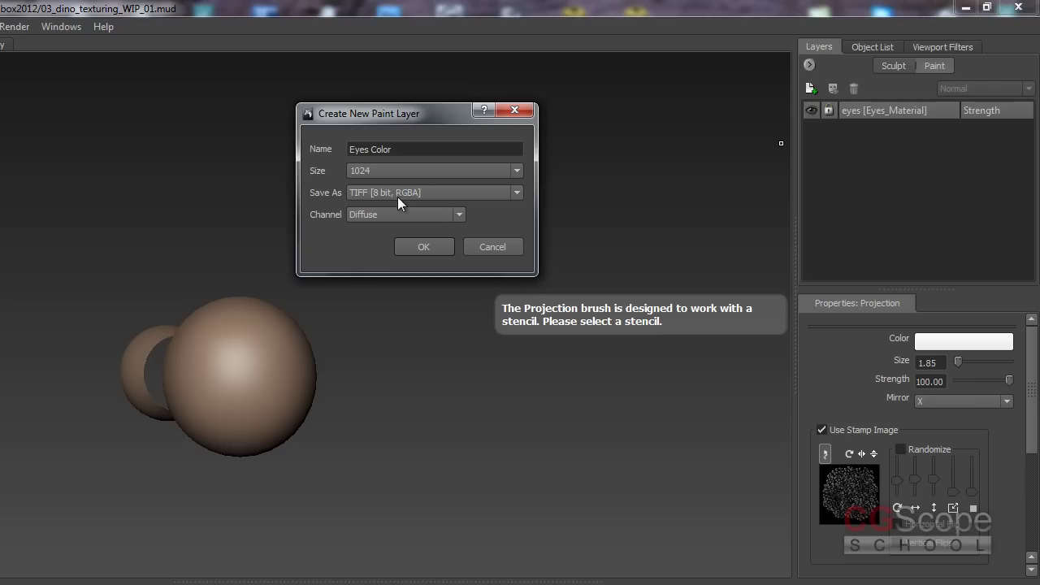
drag(429, 120, 427, 113)
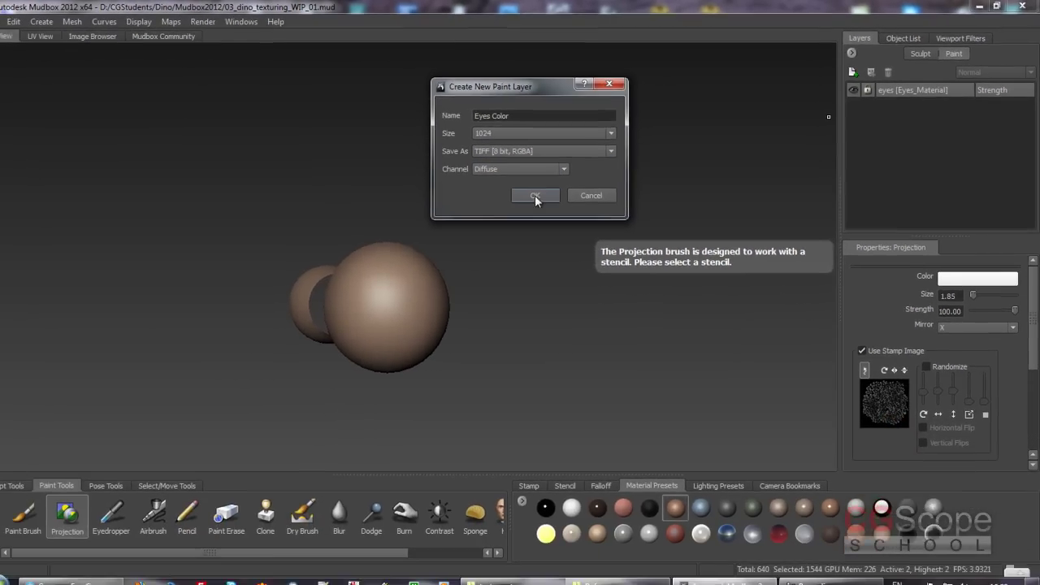
- Confirm the 1024 TIFF Eyes Color paint layer so it appears under Diffuse
click(535, 196)
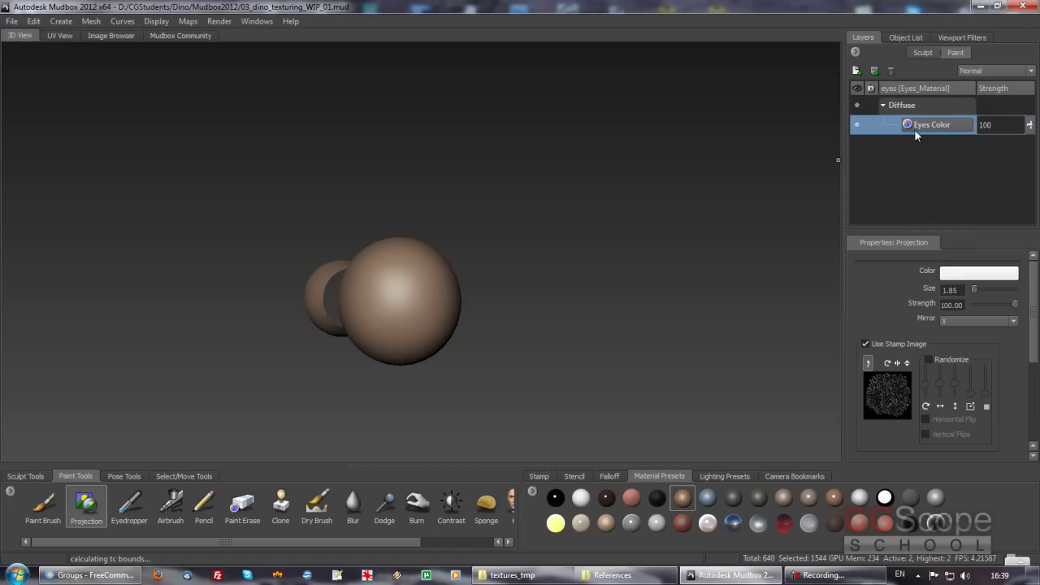
- Unhide and select the roga horn mesh in the Object List and view its paint layers
click(908, 38)
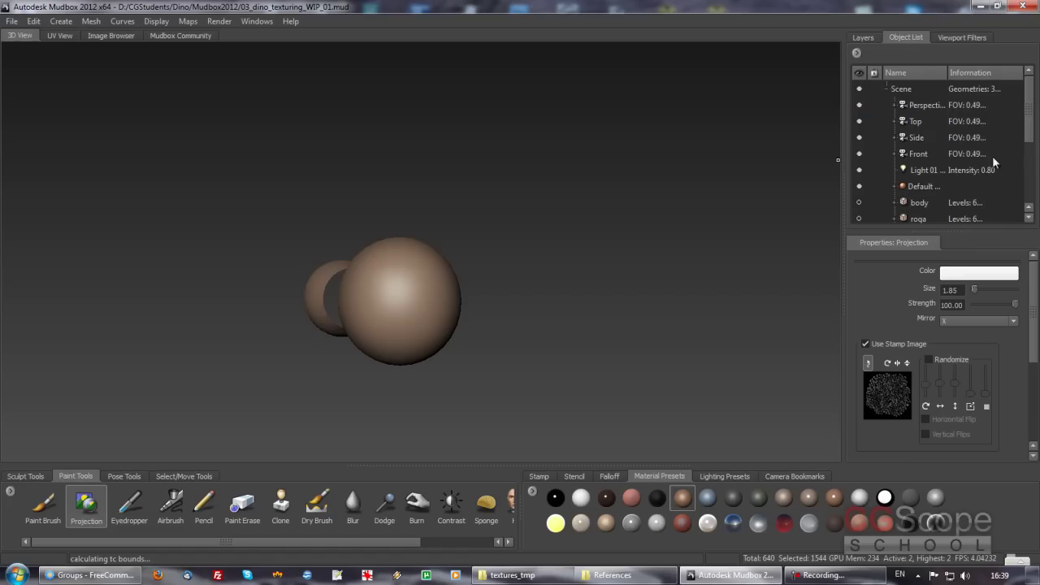
drag(1029, 139, 1035, 172)
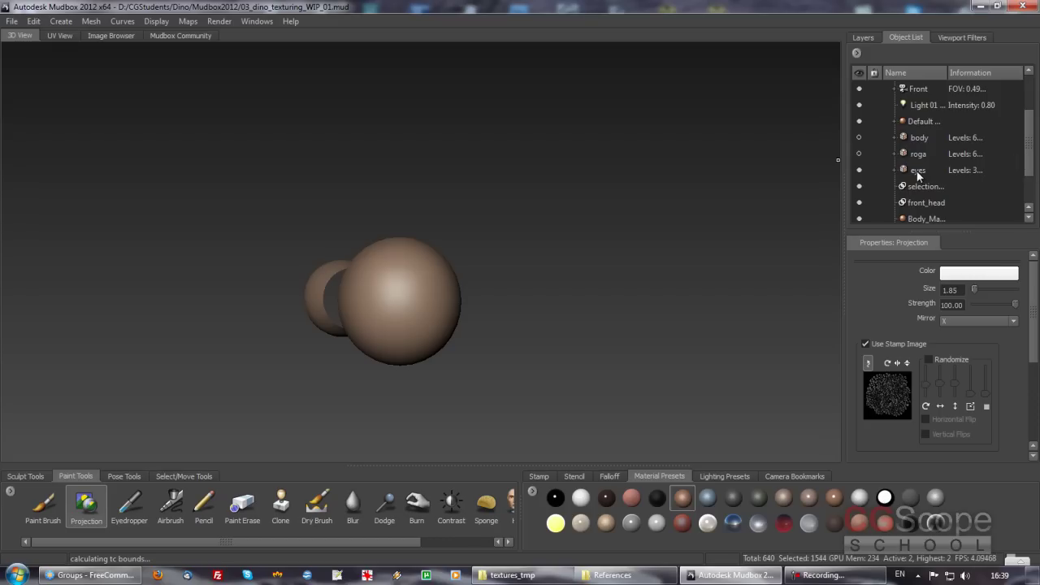
click(858, 154)
click(921, 156)
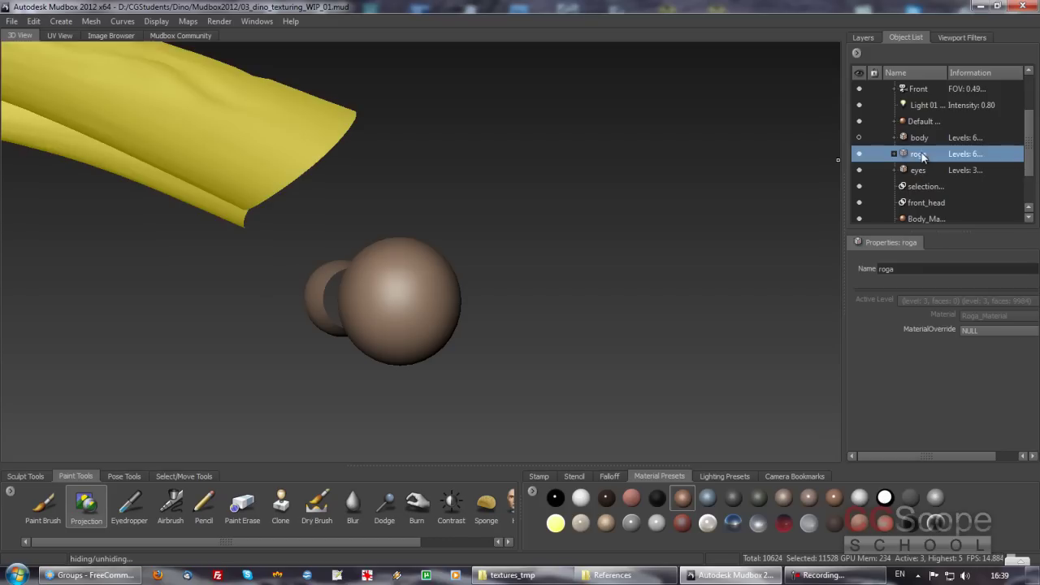
click(866, 37)
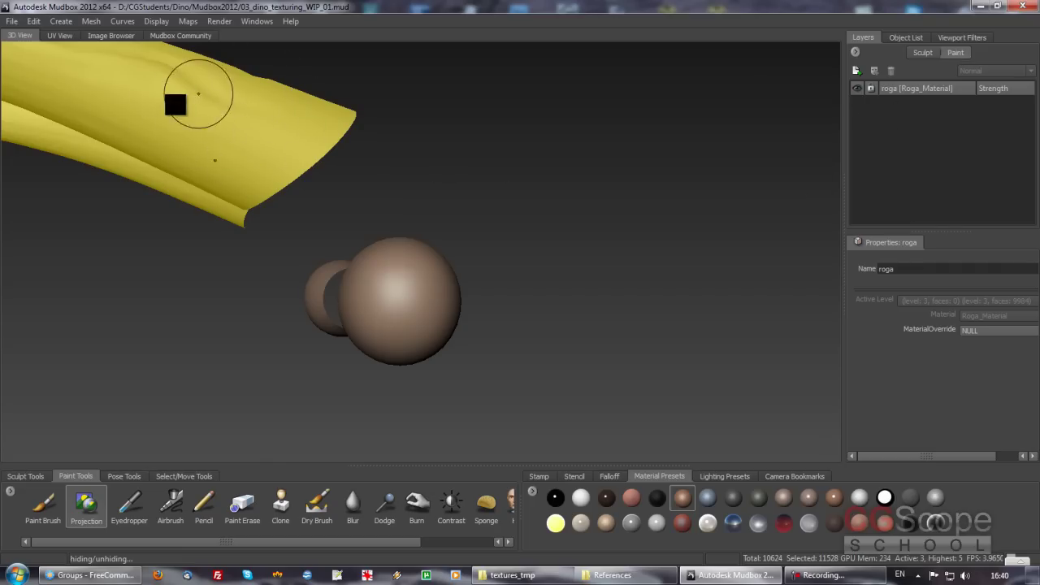
- Hide roga again, check the eyes mesh's Eyes Color layer, then deselect and orbit the view
click(907, 39)
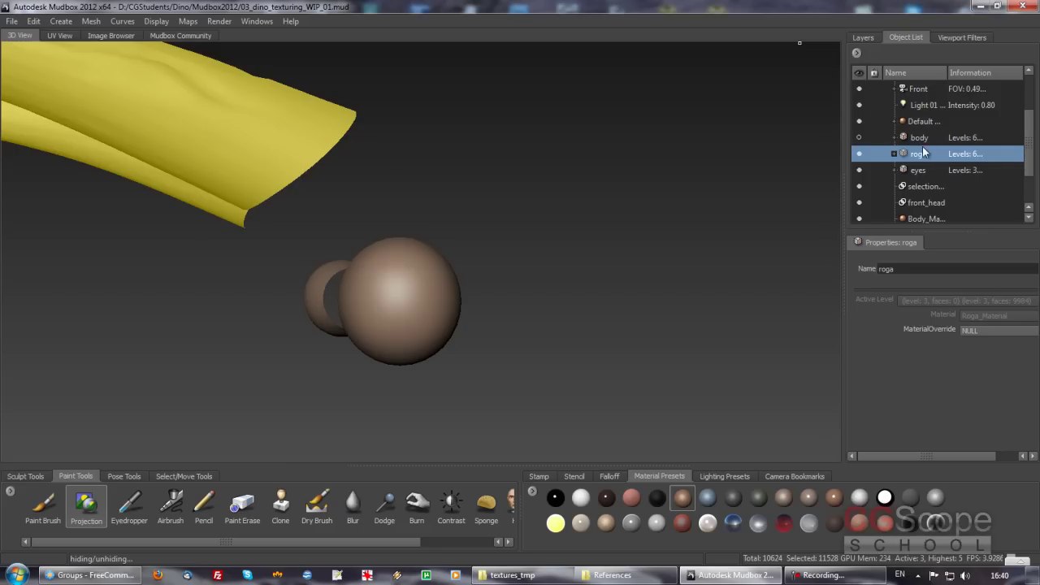
click(859, 154)
click(918, 172)
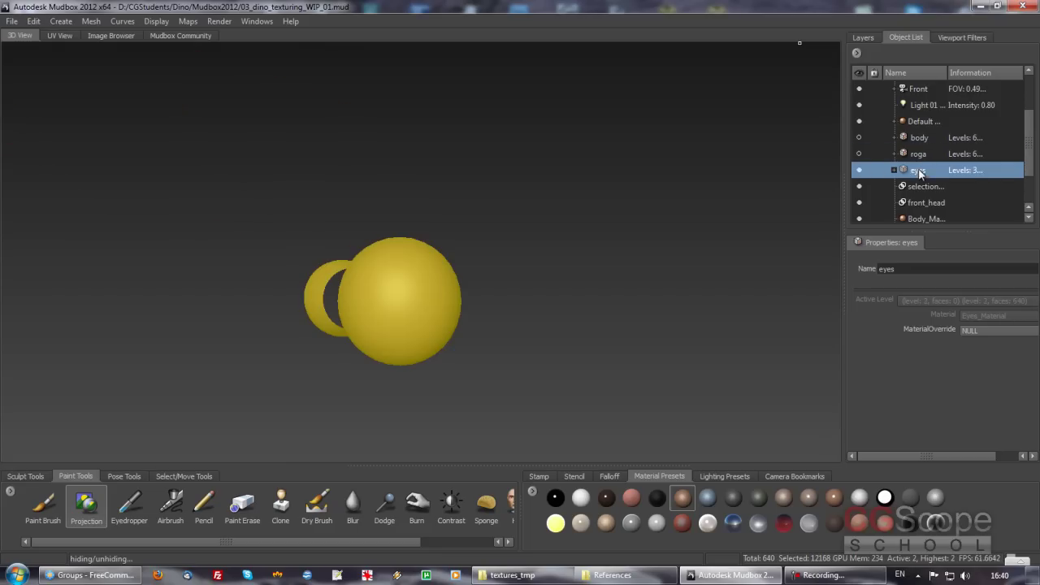
click(866, 36)
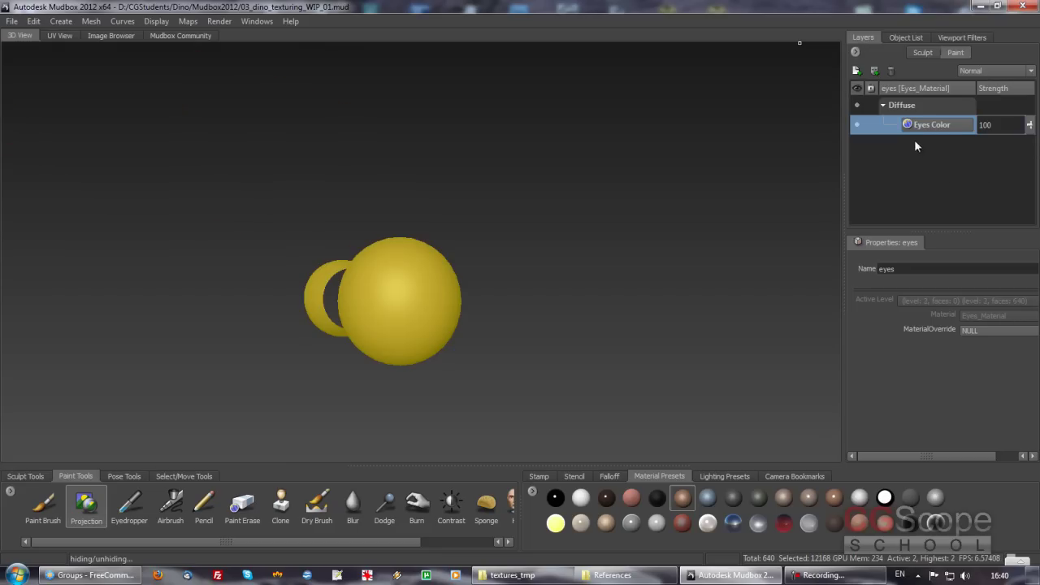
click(536, 270)
alt+drag(507, 275, 490, 284)
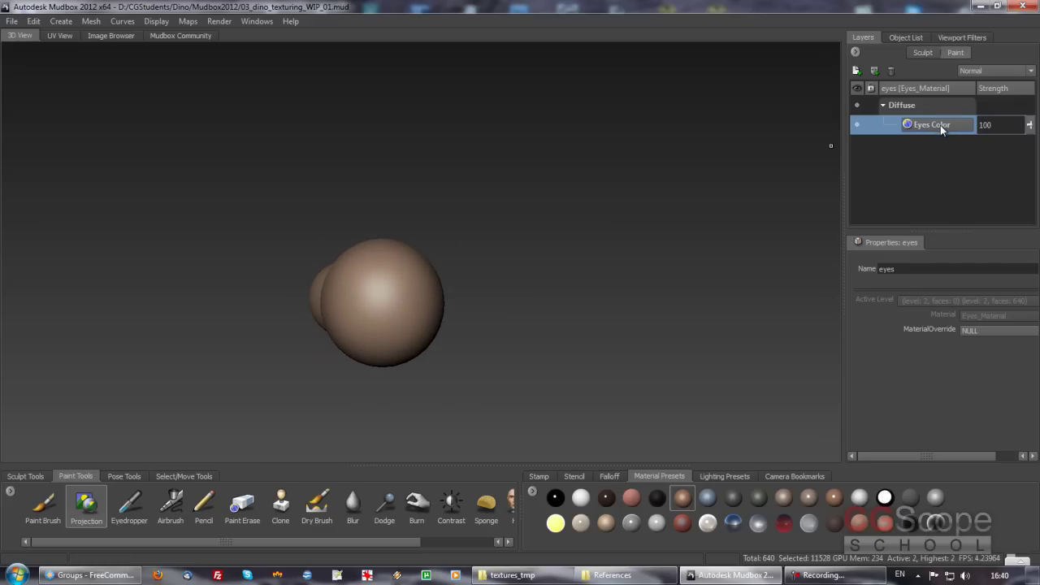
click(855, 127)
click(857, 127)
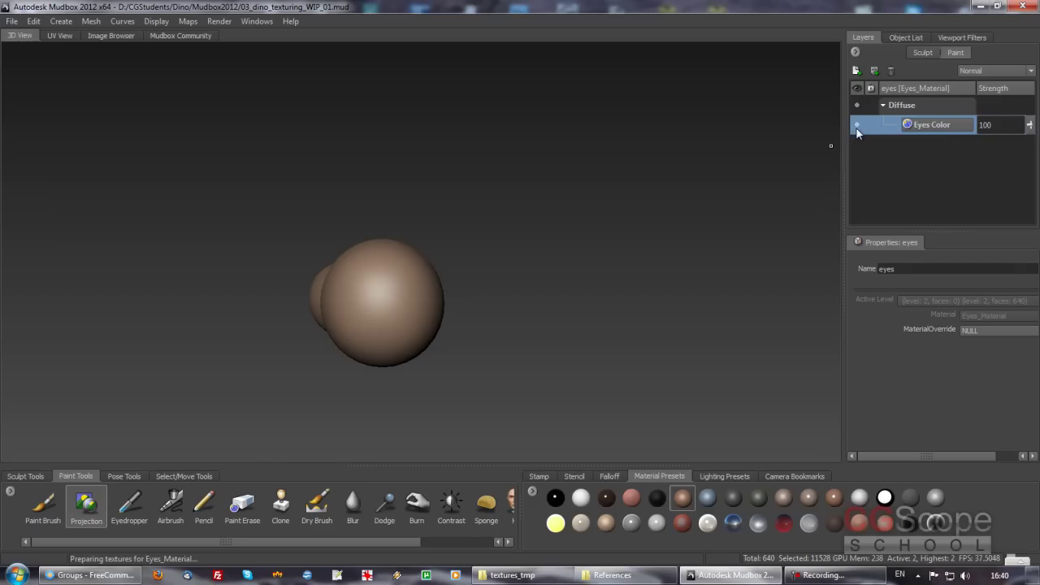
click(856, 127)
click(857, 127)
click(857, 128)
click(857, 128)
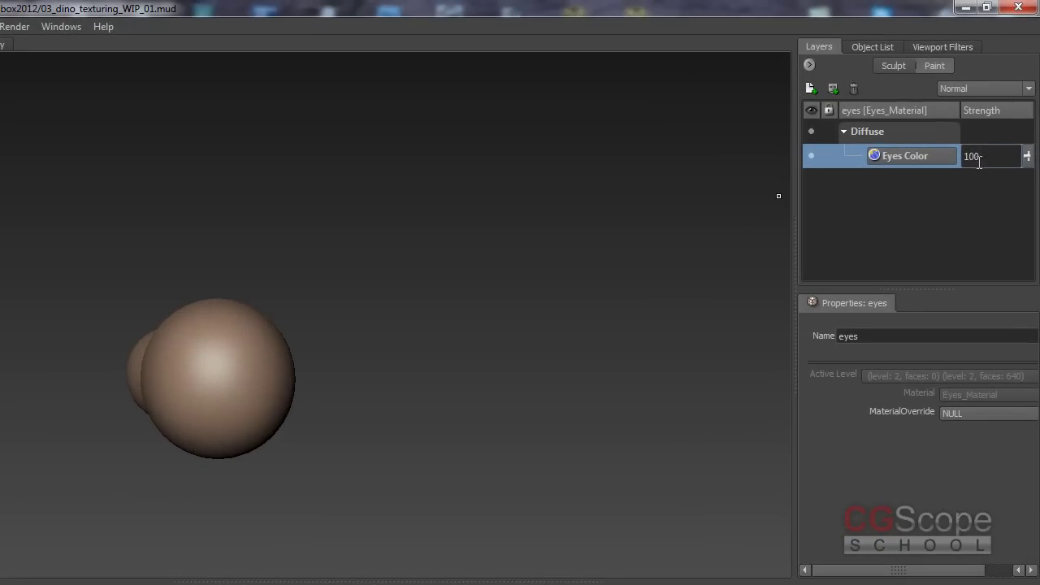
mouse_move(1027, 159)
mouse_down()
mouse_move(1028, 169)
mouse_move(1028, 121)
mouse_up()
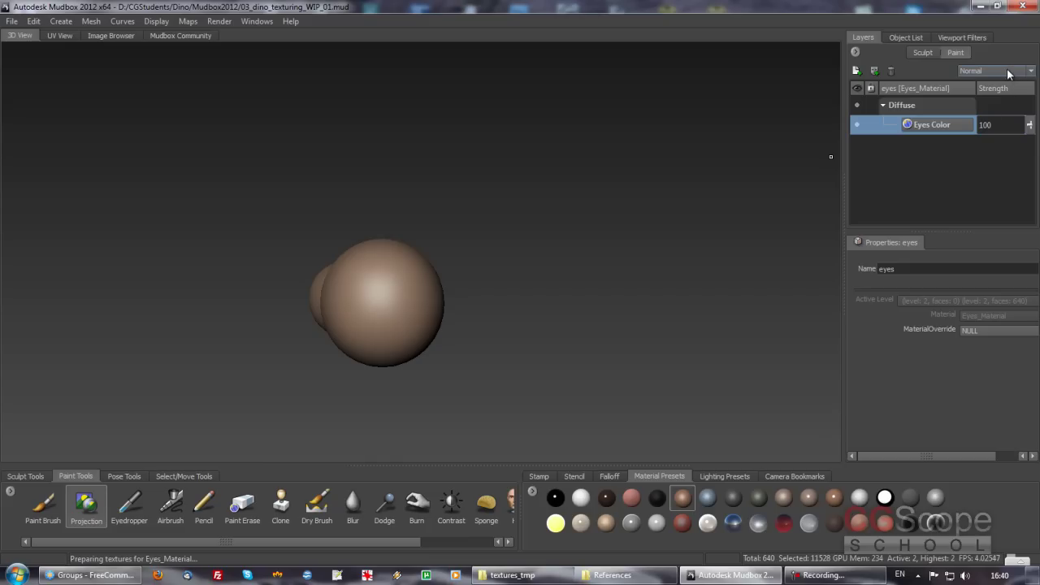
click(1007, 72)
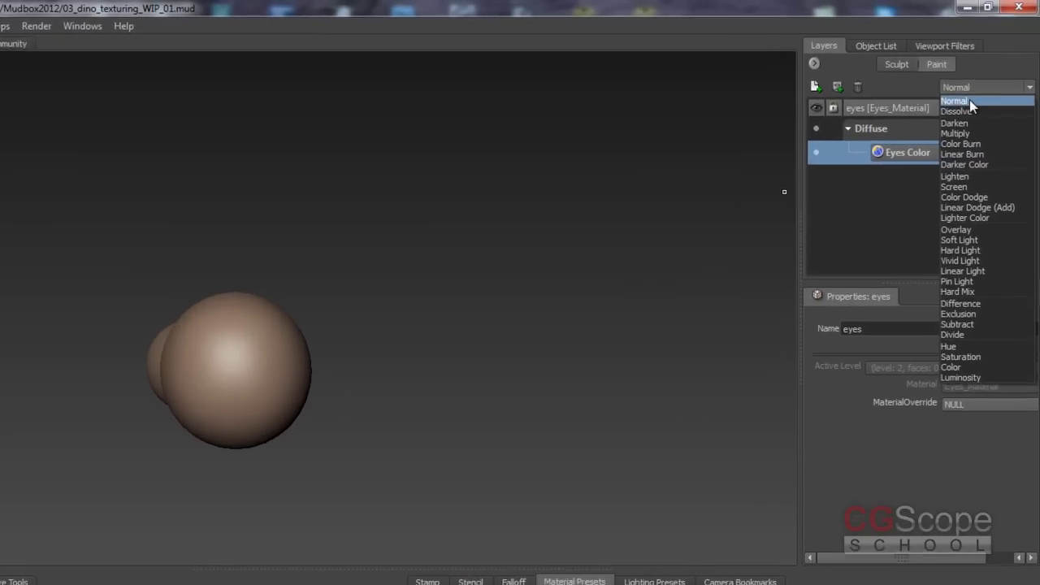
- Choose the Projection paint tool with Normal blend, orbiting around the eye sphere and socket
click(969, 100)
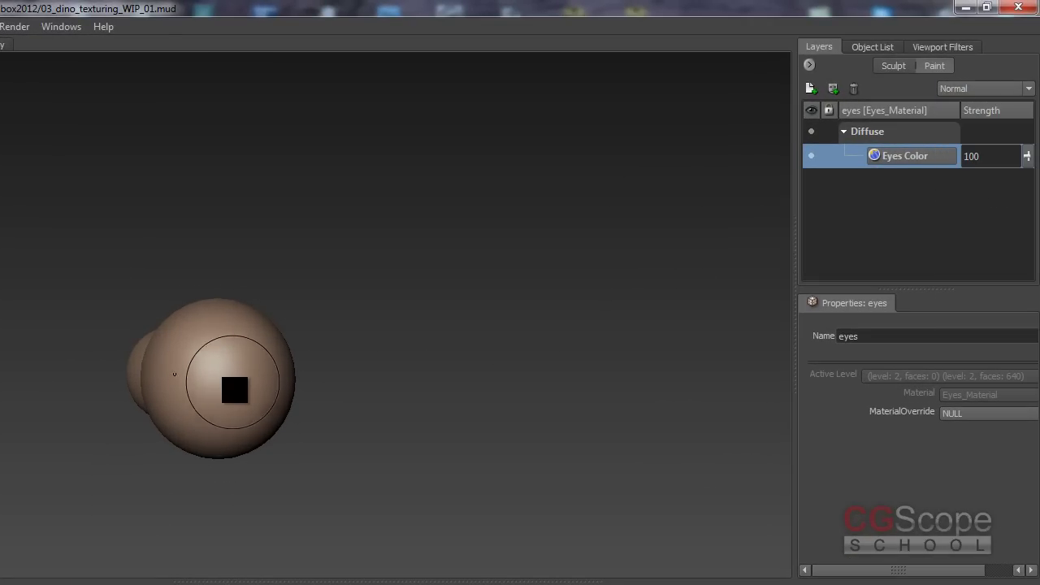
alt+drag(311, 381, 336, 386)
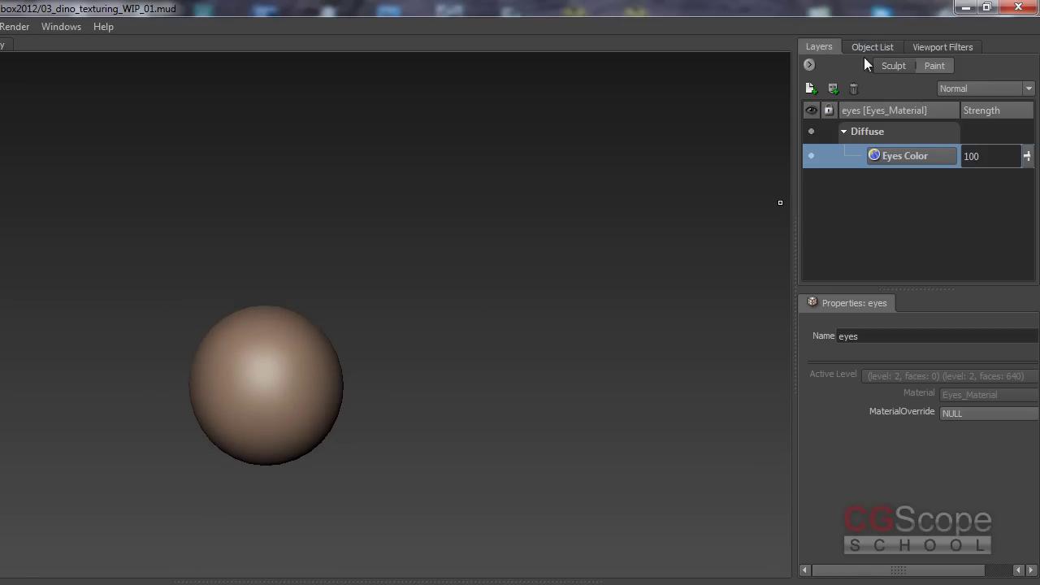
click(107, 566)
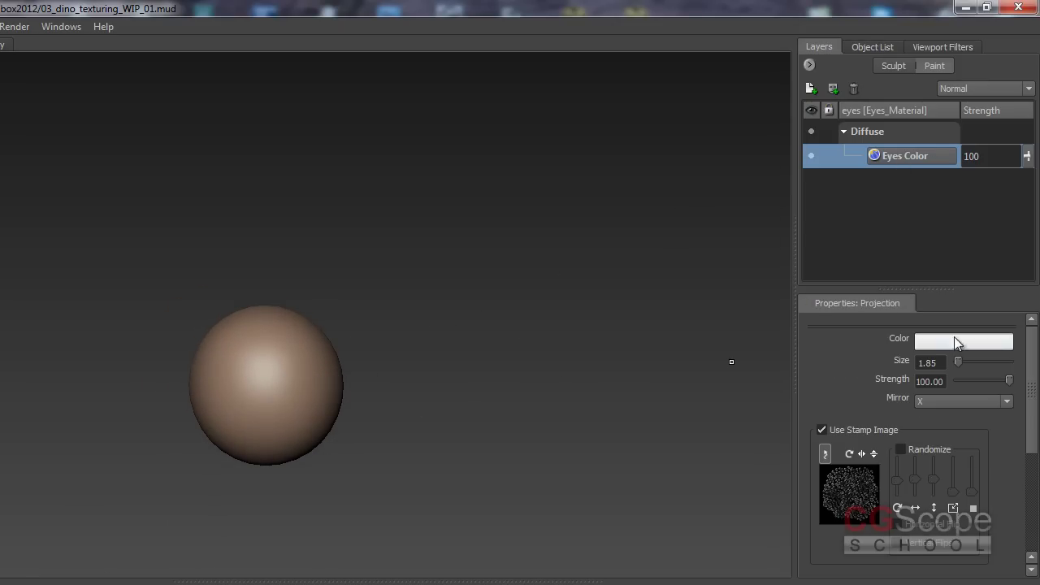
mouse_move(286, 396)
alt+mouse_down()
mouse_move(294, 412)
mouse_move(281, 369)
mouse_move(282, 411)
mouse_move(327, 379)
mouse_move(386, 367)
mouse_move(235, 420)
mouse_move(267, 387)
mouse_move(263, 376)
mouse_move(276, 404)
mouse_move(251, 388)
mouse_move(300, 395)
mouse_move(249, 373)
mouse_move(259, 407)
mouse_move(307, 407)
mouse_move(302, 358)
mouse_move(253, 377)
mouse_move(294, 411)
mouse_move(311, 388)
mouse_move(246, 422)
mouse_move(322, 400)
mouse_move(336, 411)
mouse_move(401, 398)
alt+mouse_up()
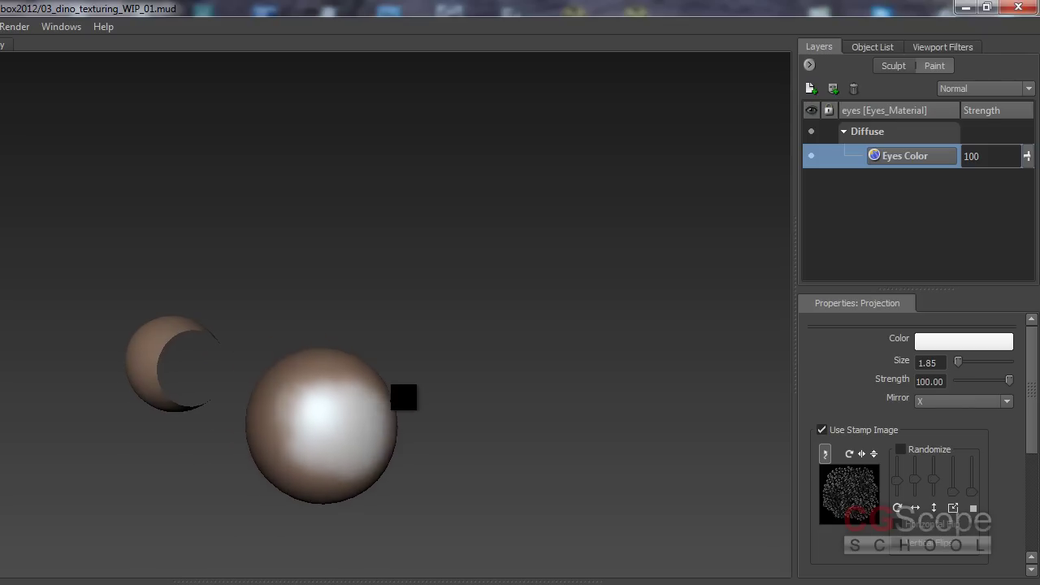
alt+drag(480, 314, 431, 309)
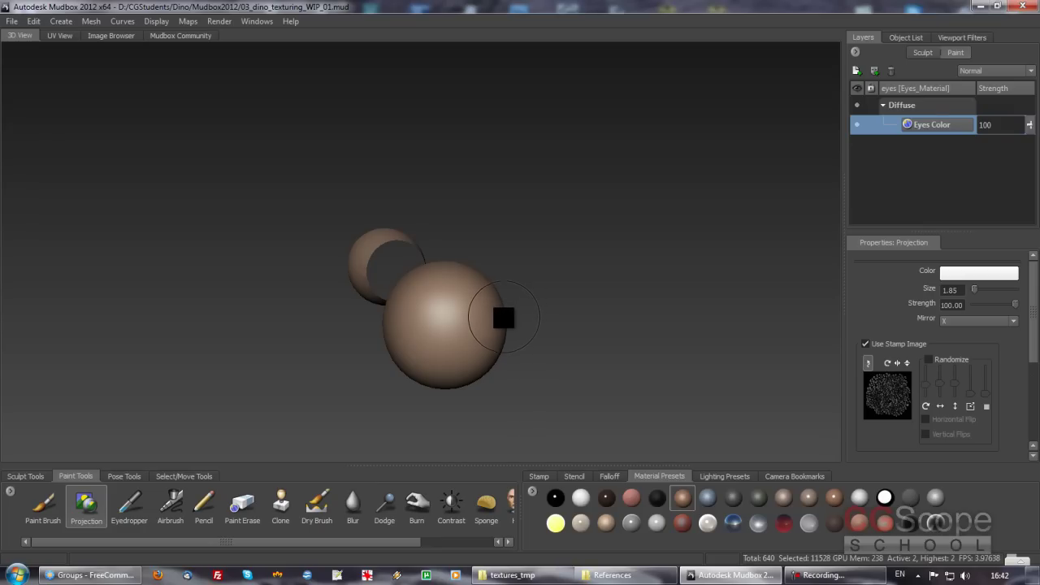
- Show the Stencil tray thumbnails, scroll through them and check the Add Stencil menu
click(578, 477)
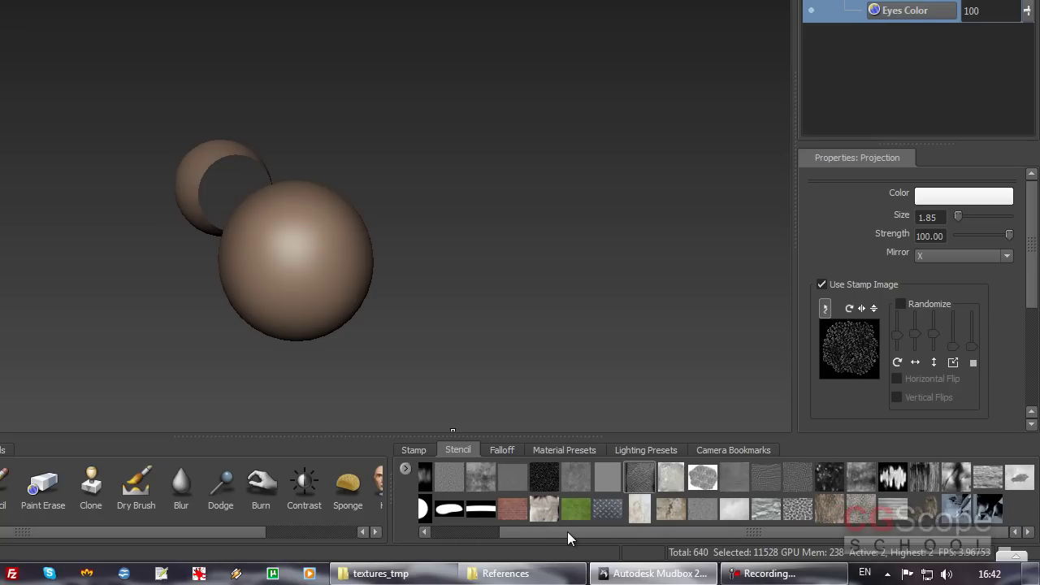
drag(567, 531, 422, 529)
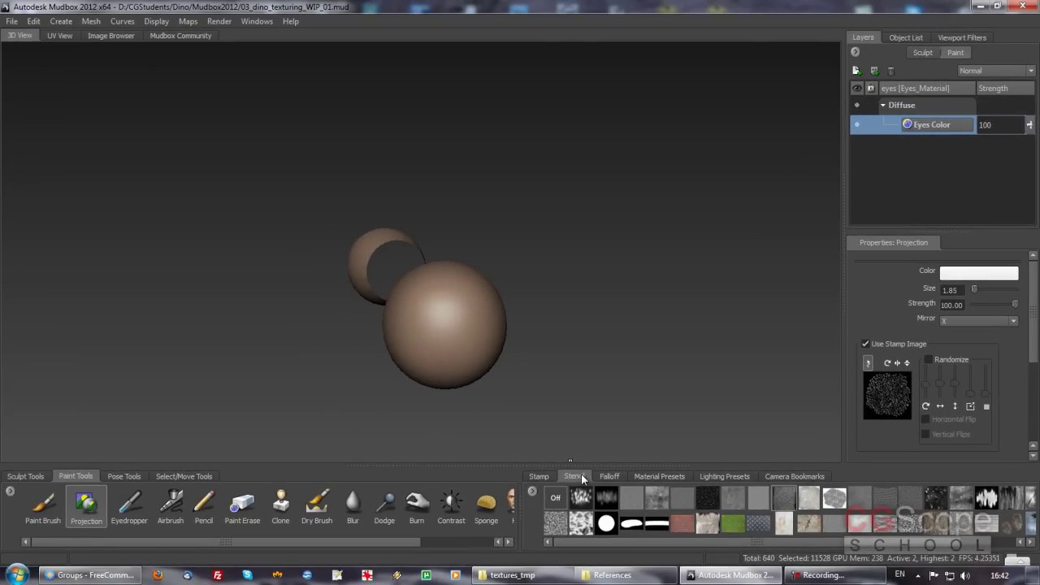
right_click(532, 491)
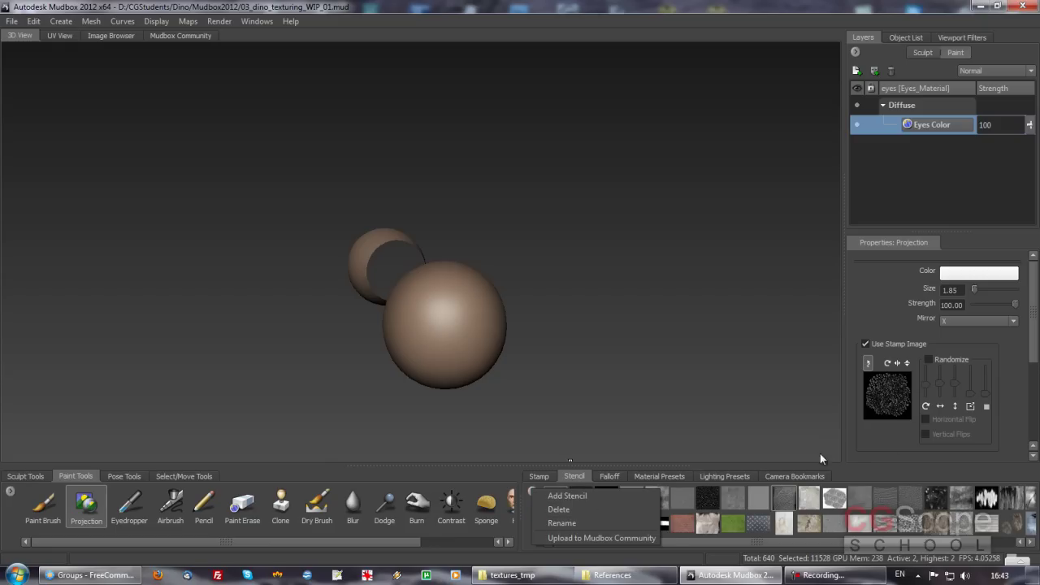
click(876, 476)
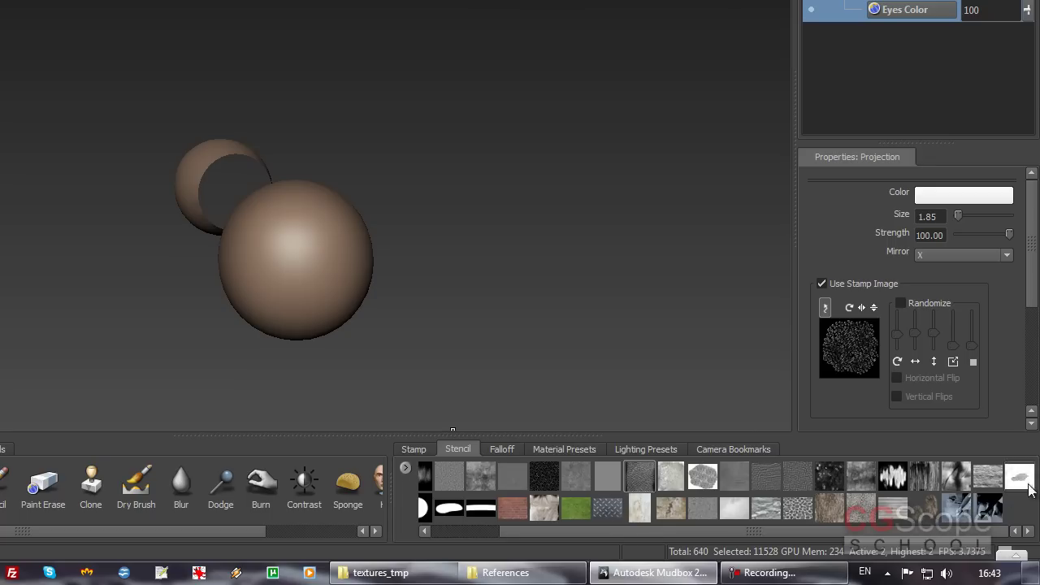
drag(754, 530, 723, 530)
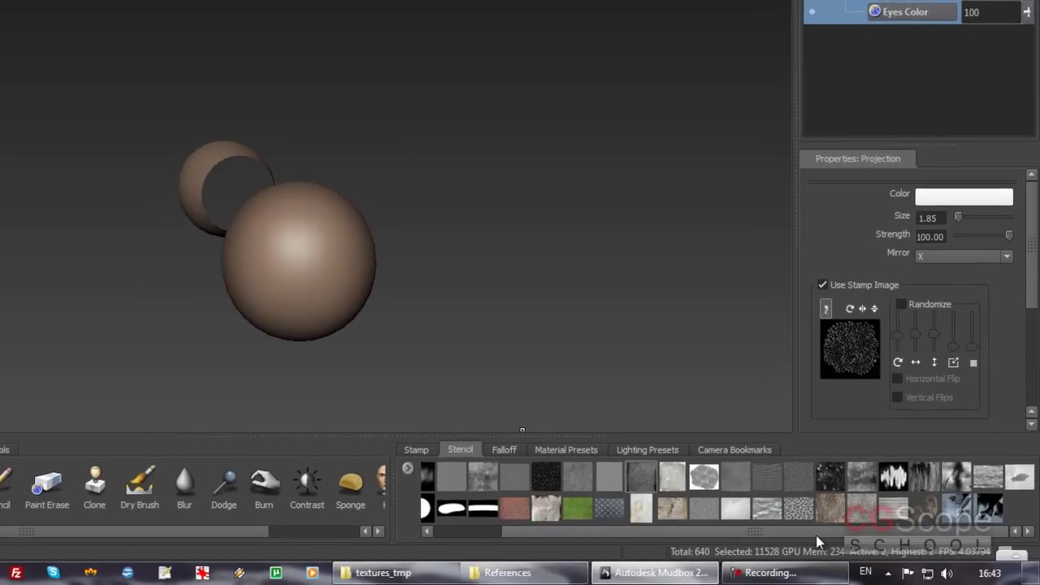
drag(824, 539, 632, 536)
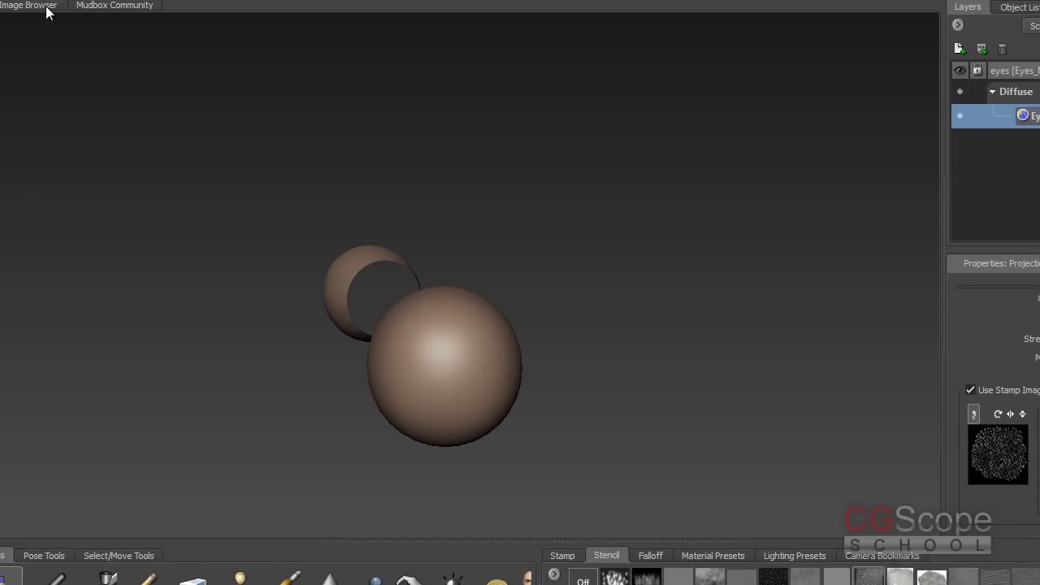
- Switch the viewport to the Image Browser showing the final_face_images reference photos
click(102, 44)
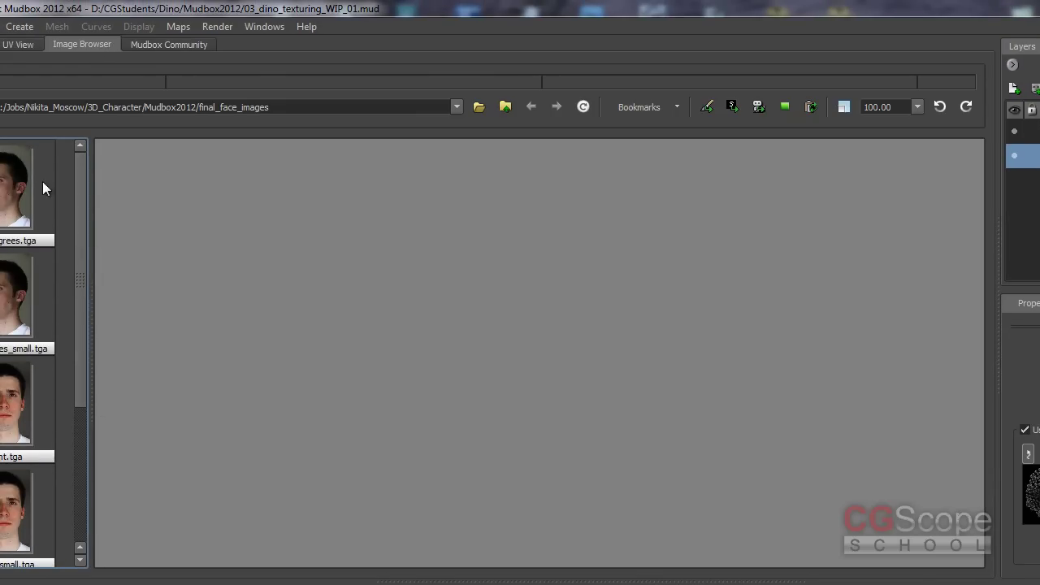
mouse_move(81, 257)
mouse_down()
mouse_move(90, 414)
mouse_move(80, 208)
mouse_up()
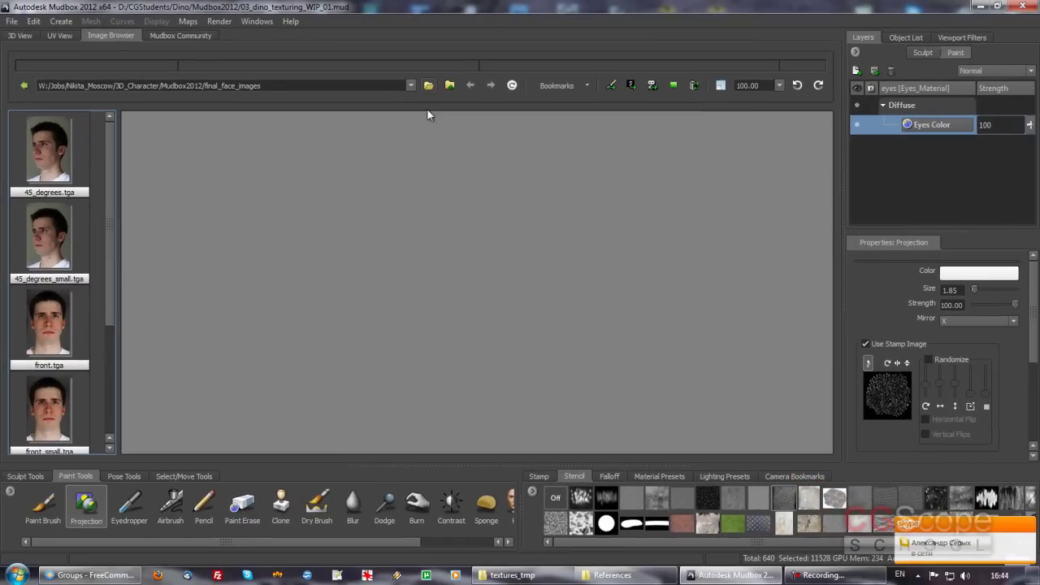
- Start choosing a new browse folder and switch the keyboard input language
click(428, 84)
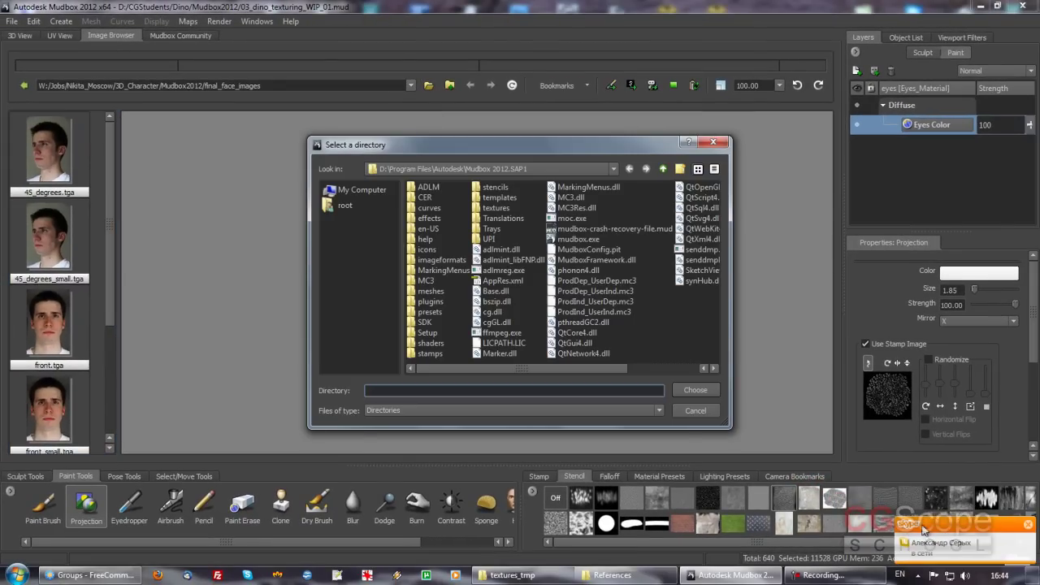
drag(560, 132, 539, 127)
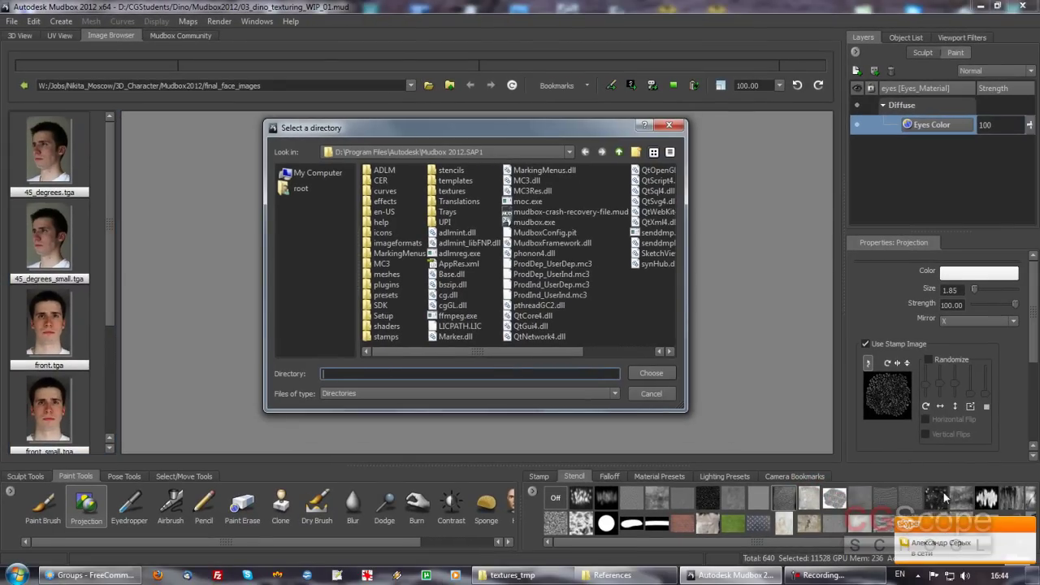
click(918, 576)
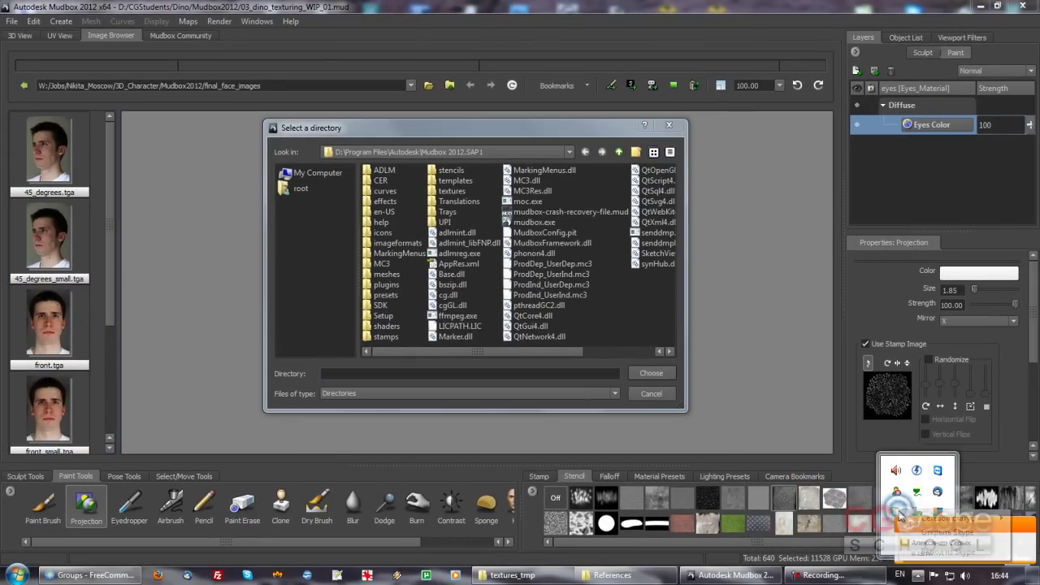
key(alt+shift)
click(825, 499)
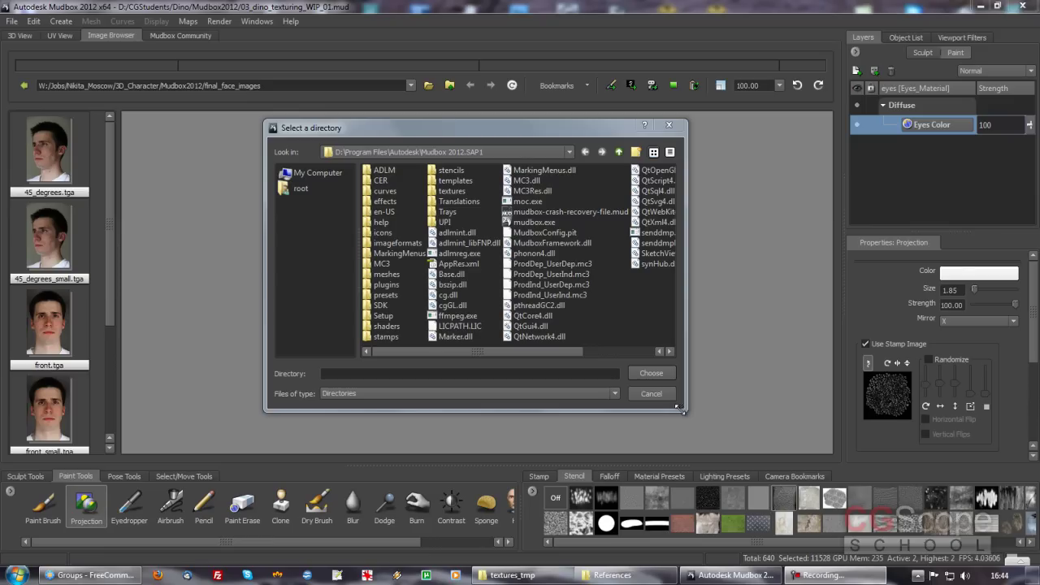
click(539, 129)
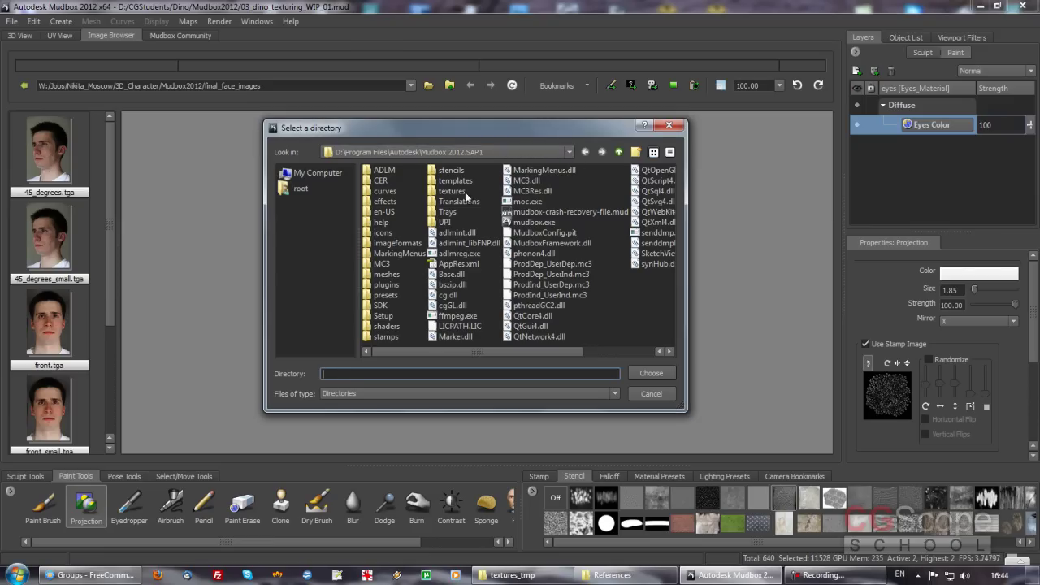
- Choose D:/CGStudents/Dino/textures_tmp as the Image Browser folder
click(569, 151)
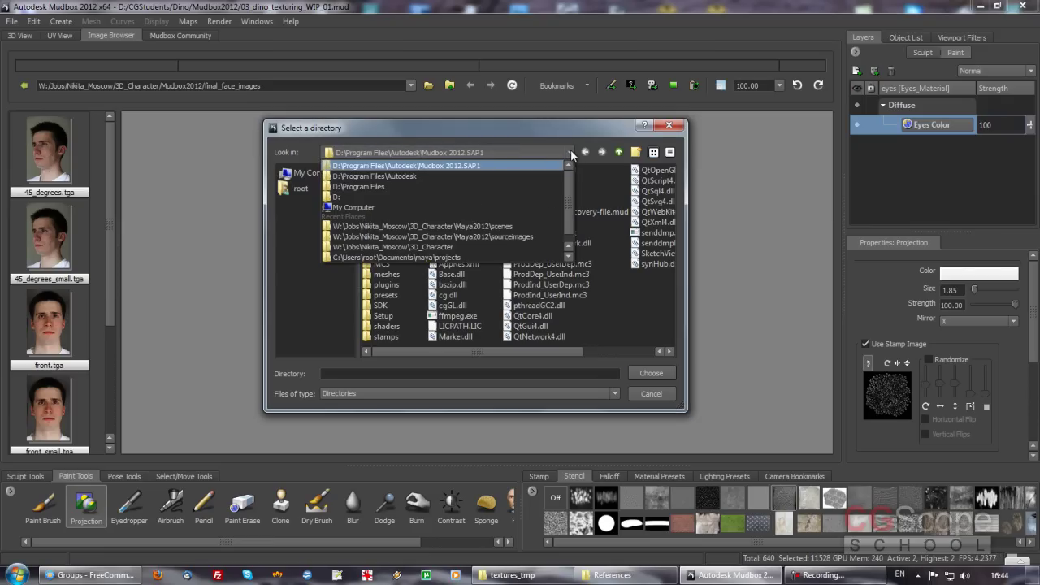
click(363, 208)
double_click(389, 180)
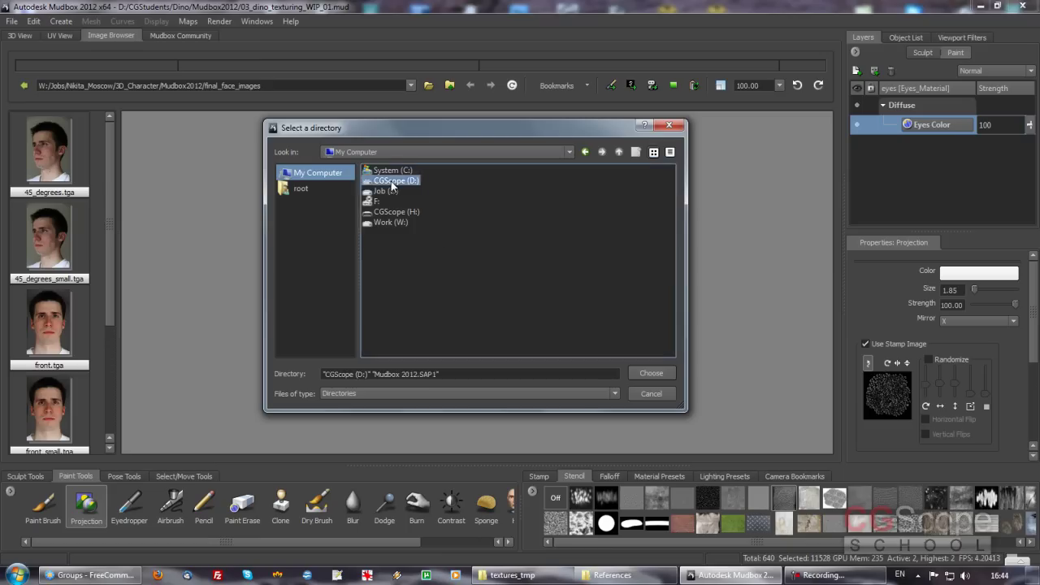
double_click(394, 182)
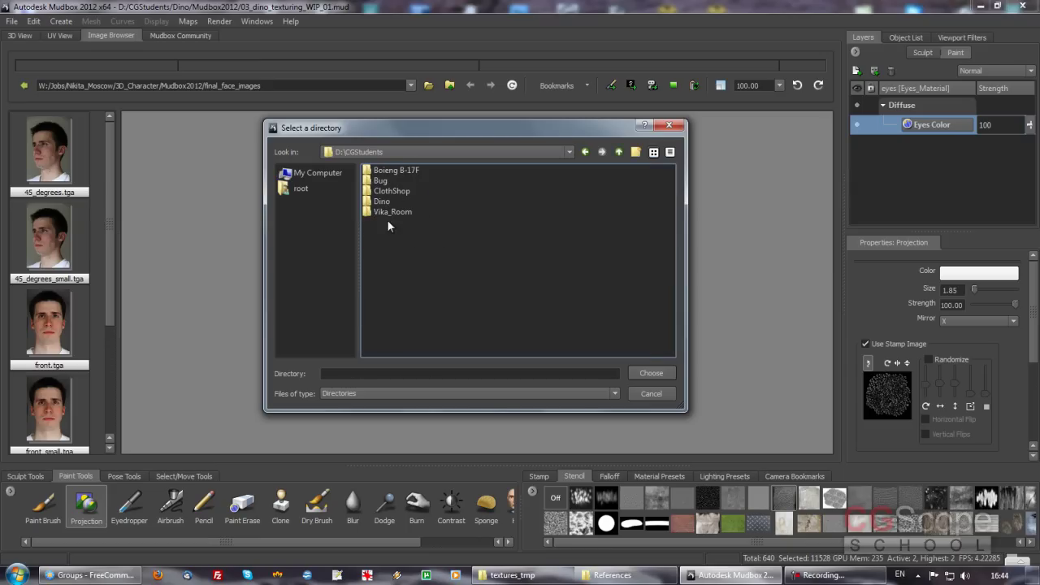
double_click(381, 201)
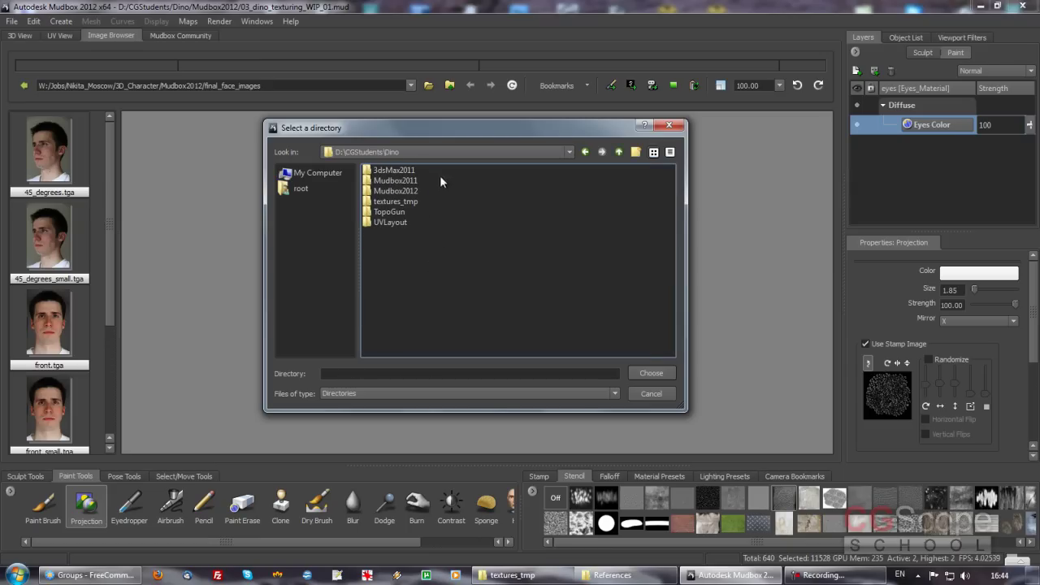
double_click(395, 201)
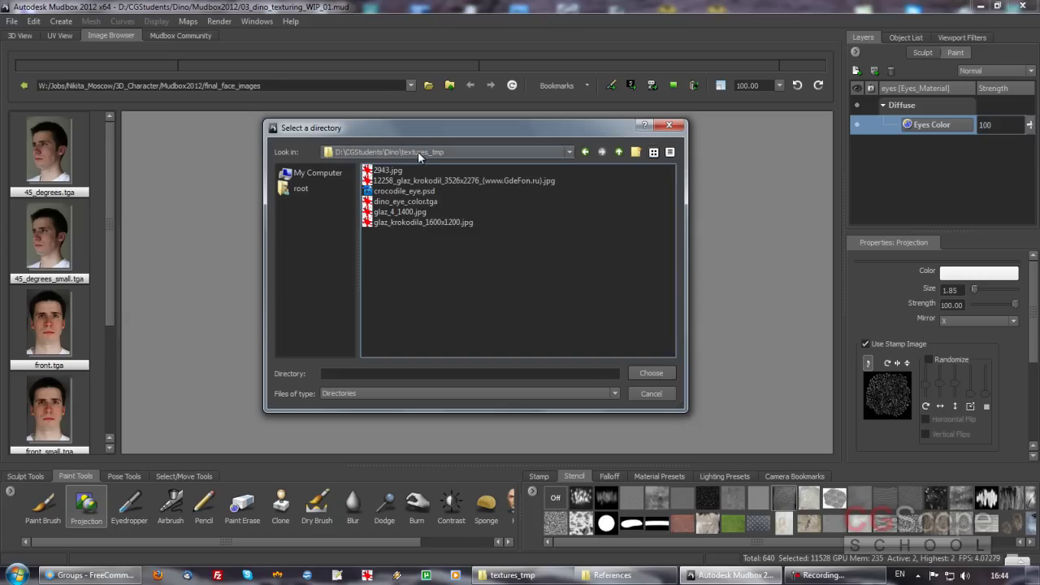
click(653, 375)
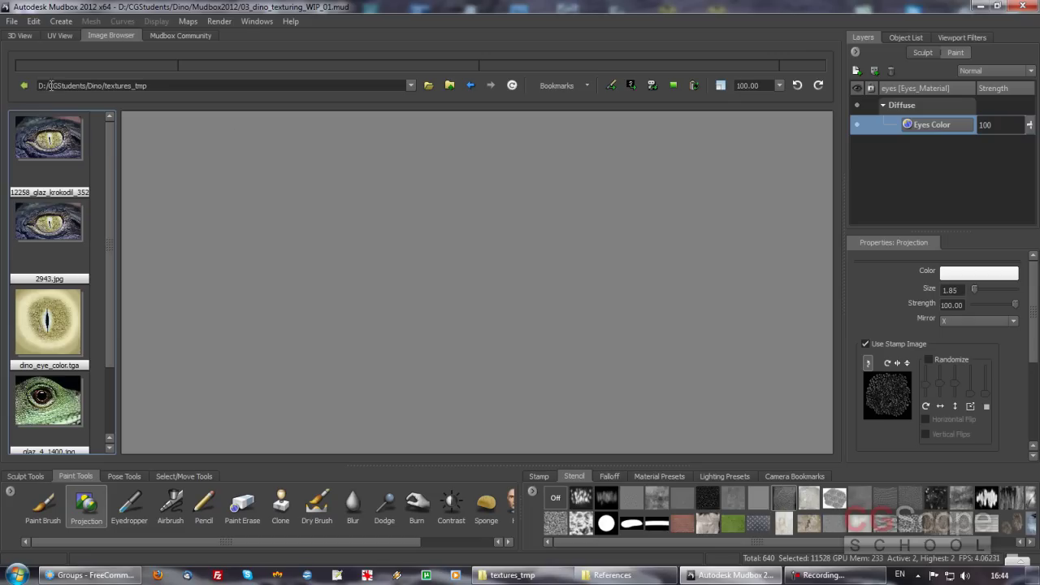
- Scroll the thumbnails and display dino_eye_color.tga, the 2000x2000 slit-pupil texture
click(155, 84)
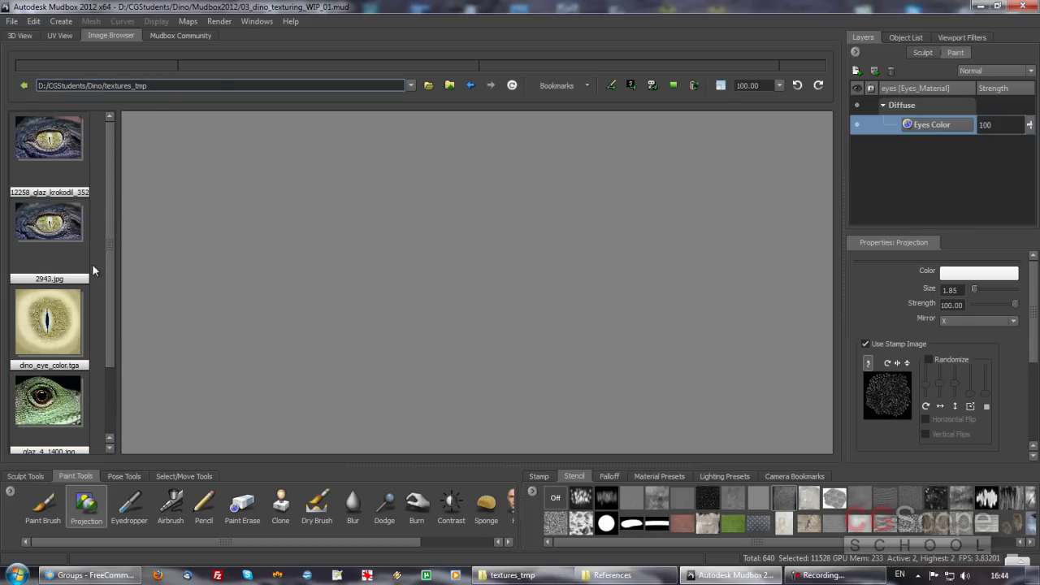
mouse_move(108, 247)
mouse_down()
mouse_move(121, 329)
mouse_move(107, 231)
mouse_up()
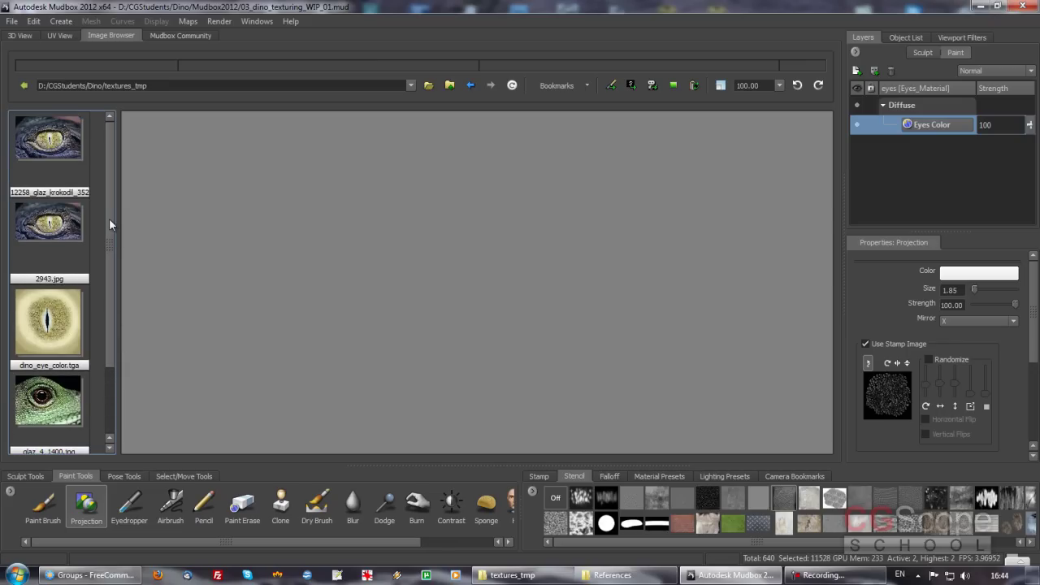
drag(108, 215, 119, 242)
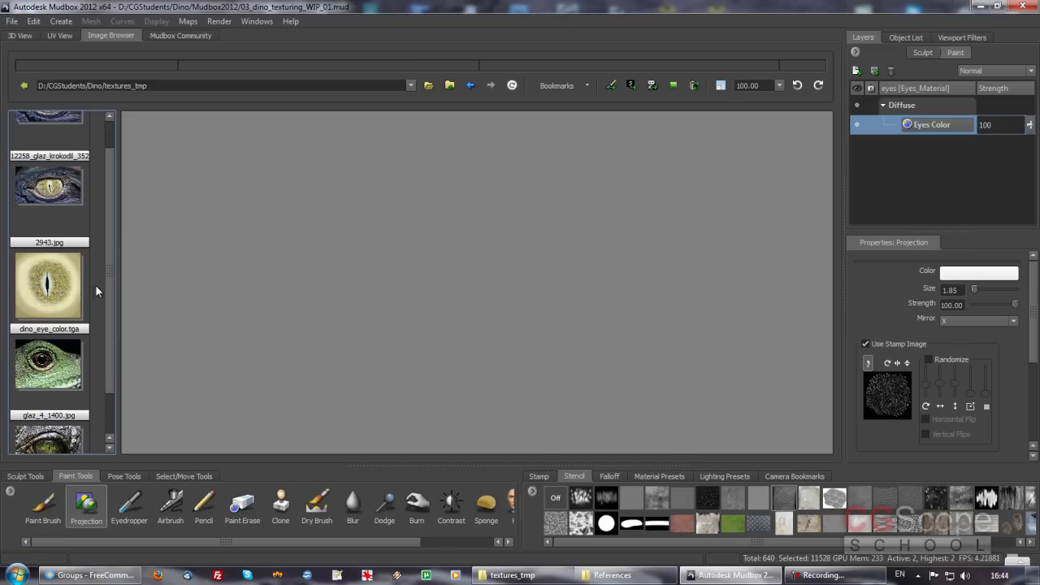
click(47, 280)
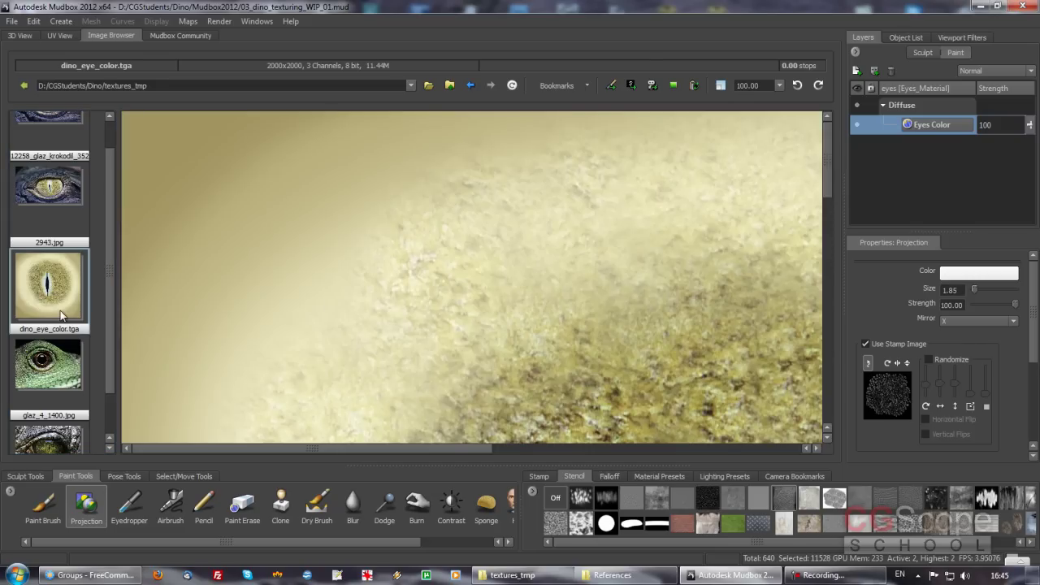
mouse_move(666, 299)
middle_down()
mouse_move(587, 285)
mouse_move(523, 197)
mouse_move(604, 221)
mouse_move(580, 325)
mouse_move(618, 297)
mouse_move(606, 233)
mouse_move(580, 338)
mouse_move(576, 300)
middle_up()
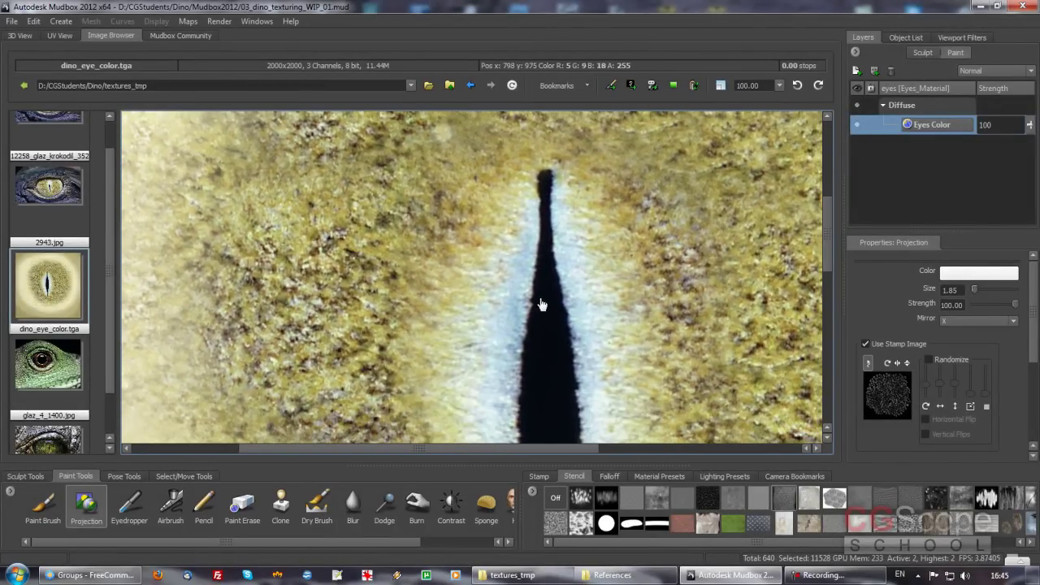
click(780, 85)
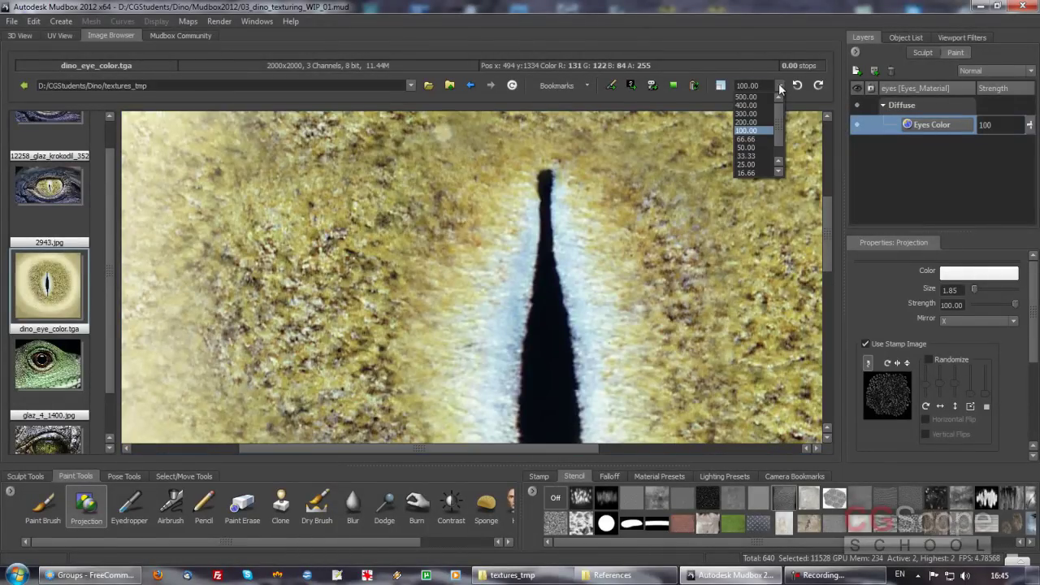
click(745, 148)
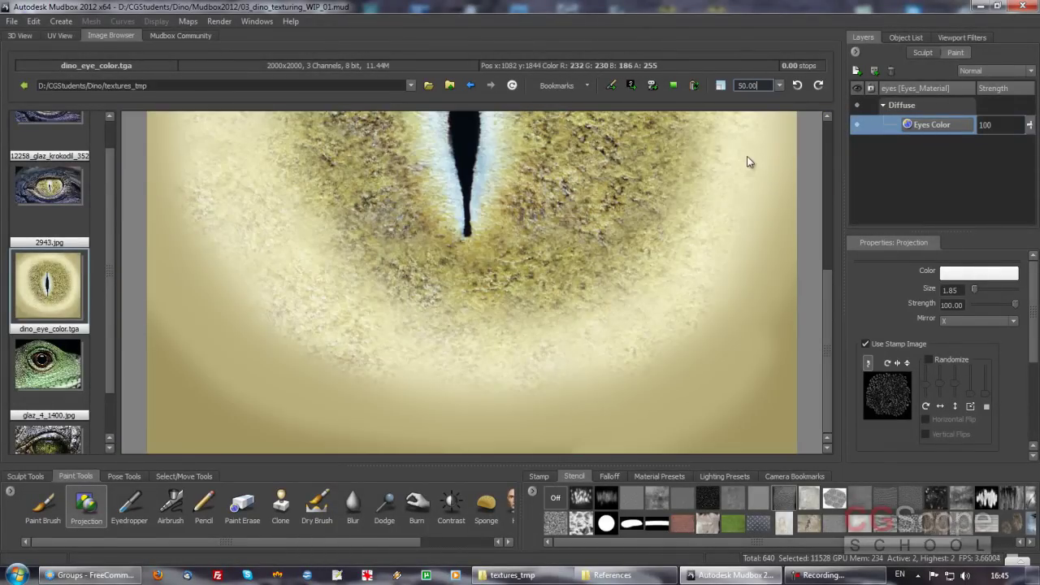
click(780, 86)
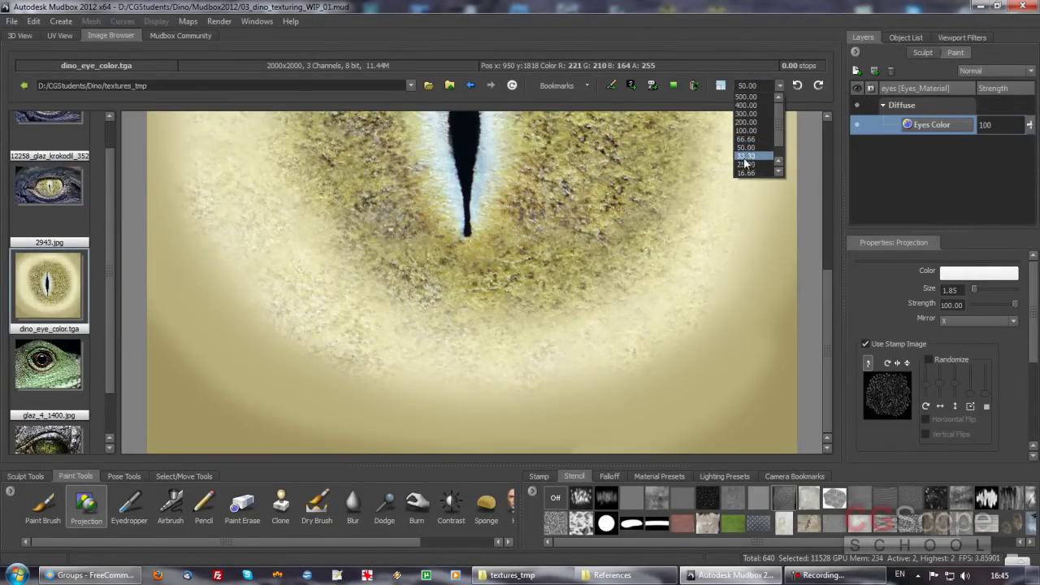
click(746, 164)
scroll(582, 275, down, 1)
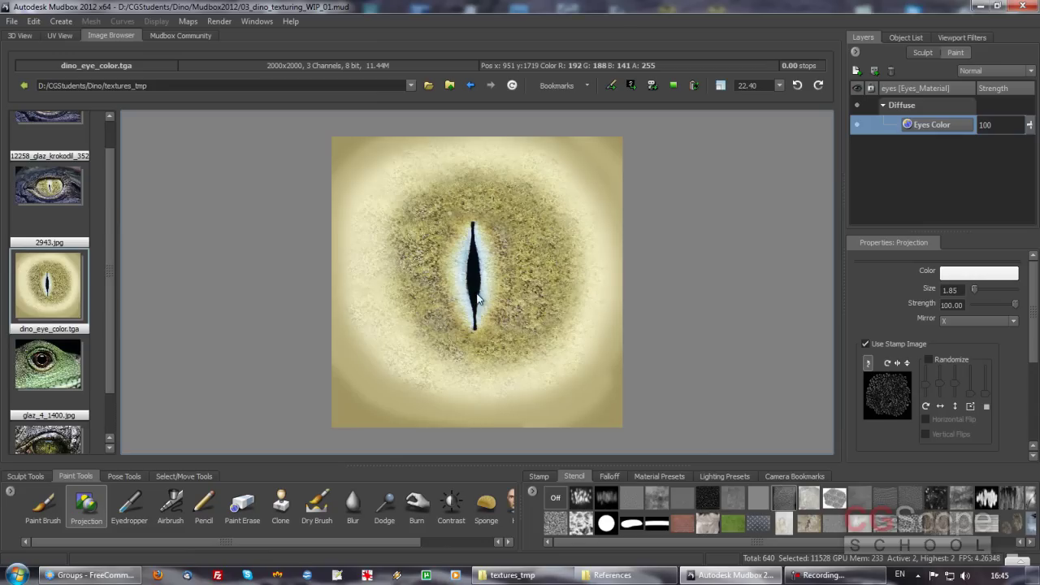
scroll(590, 285, down, 1)
scroll(571, 291, down, 1)
scroll(572, 295, up, 1)
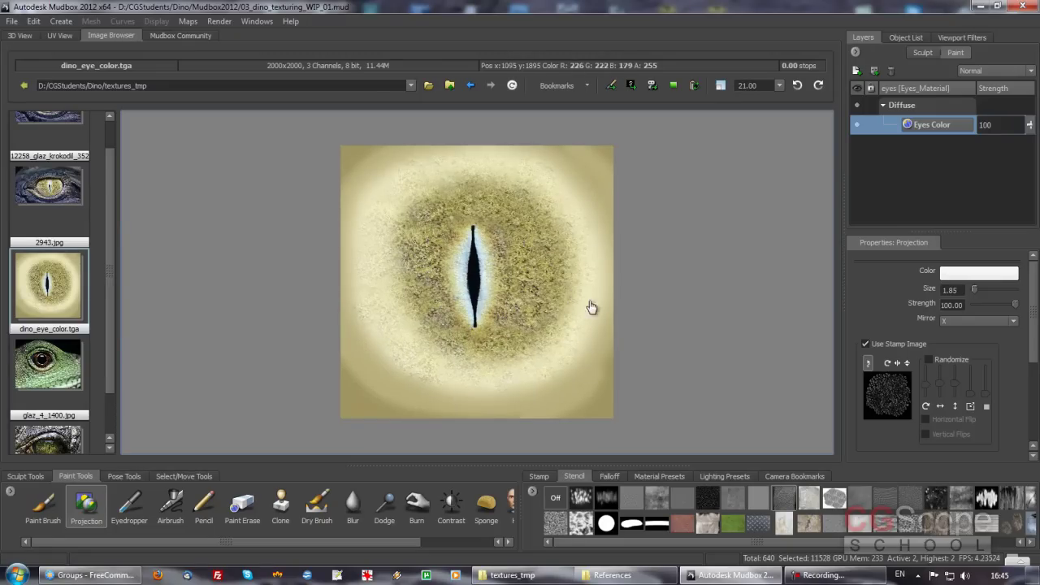
scroll(581, 302, down, 1)
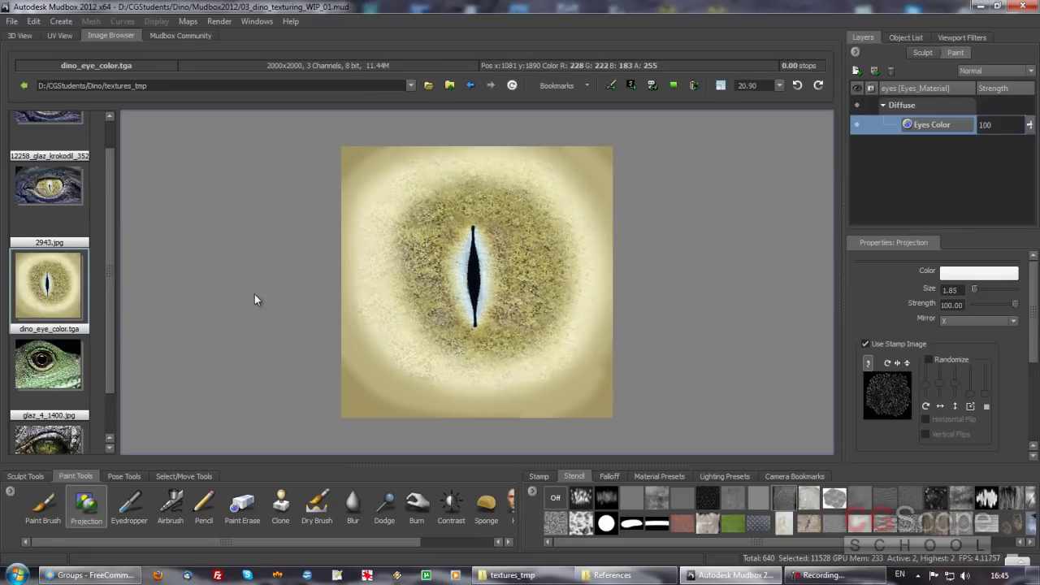
scroll(394, 336, up, 7)
scroll(679, 341, up, 2)
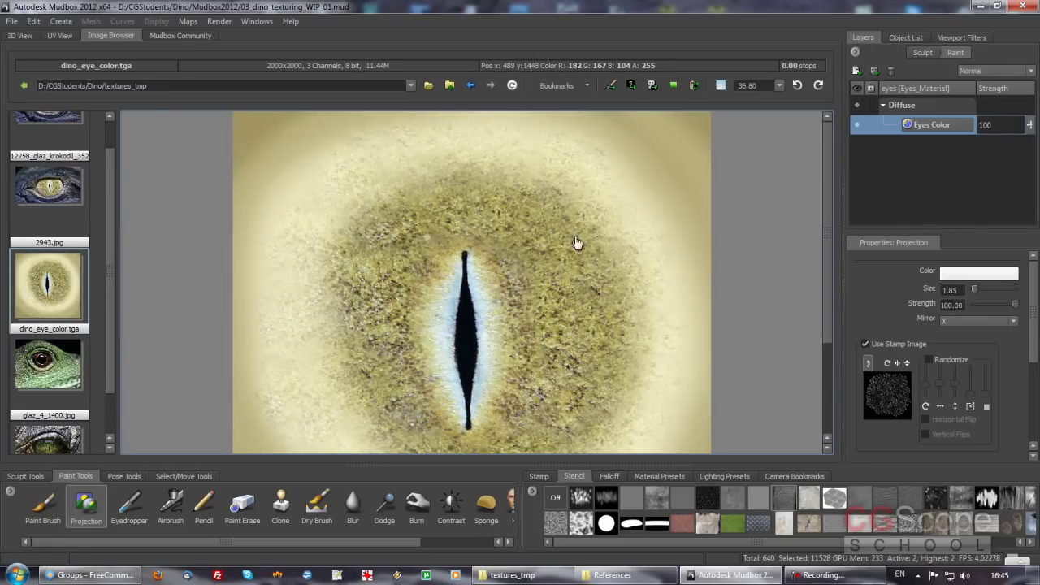
scroll(679, 271, up, 2)
scroll(390, 268, down, 2)
scroll(589, 266, down, 2)
scroll(487, 262, down, 5)
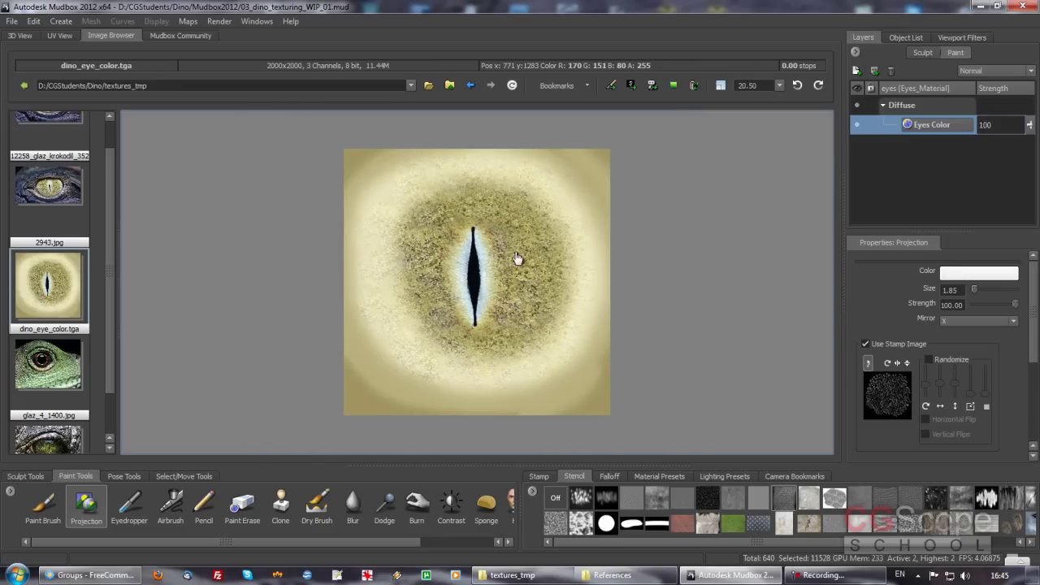
scroll(650, 203, down, 10)
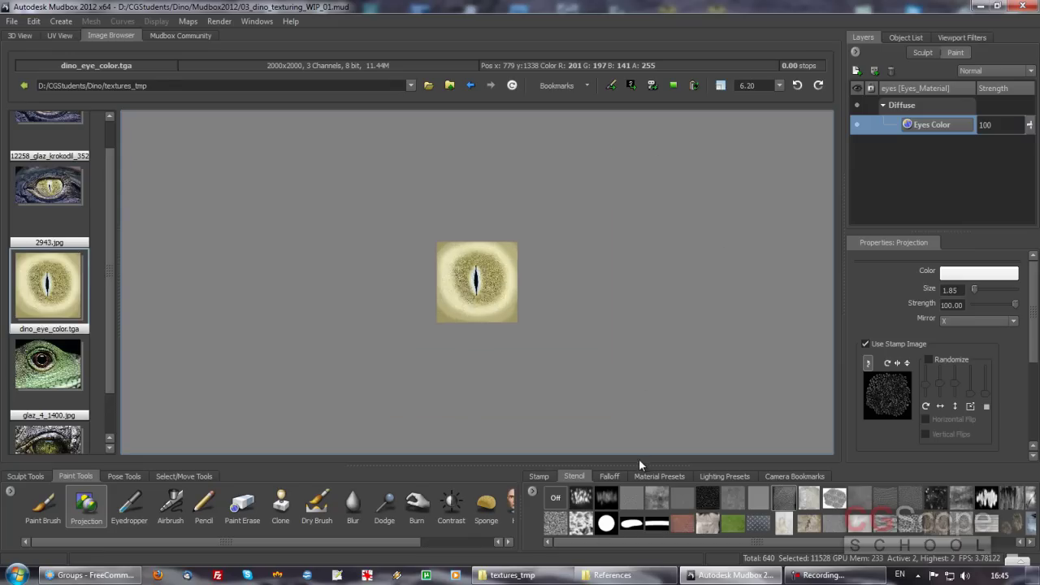
click(778, 85)
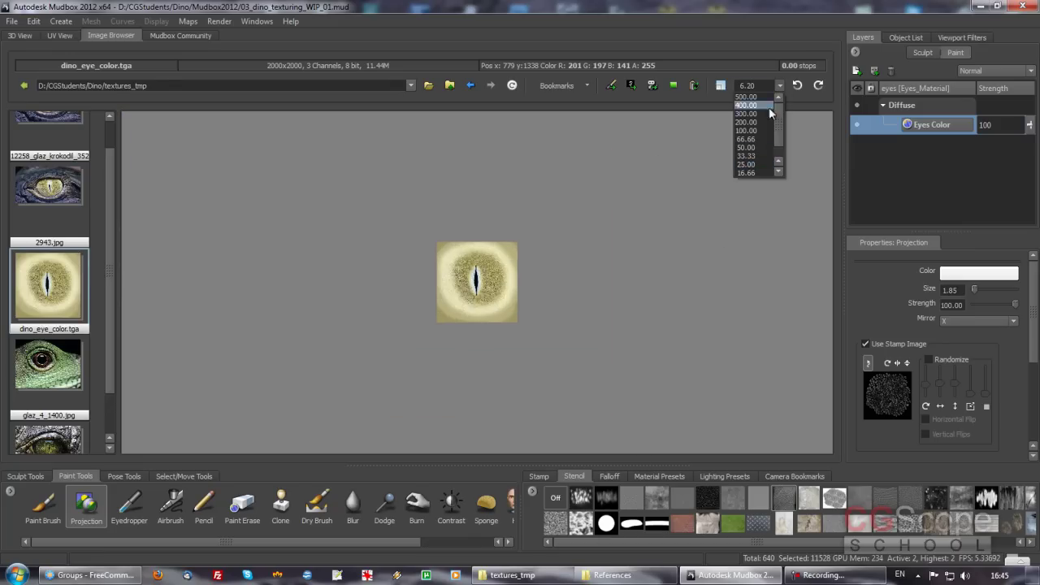
- Zoom the image to 25.00 and set dino_eye_color.tga as the active stencil
click(754, 169)
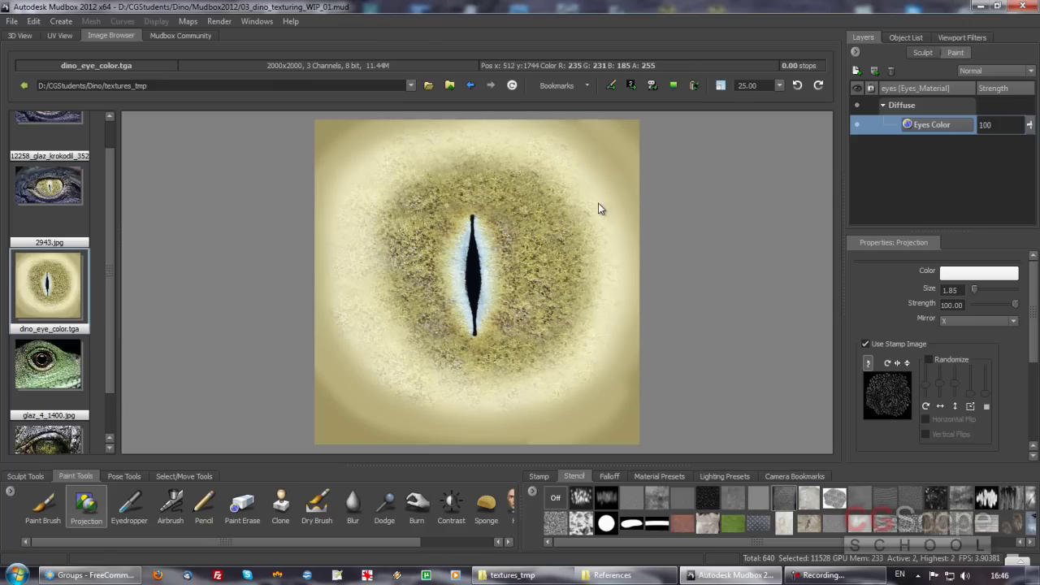
click(631, 85)
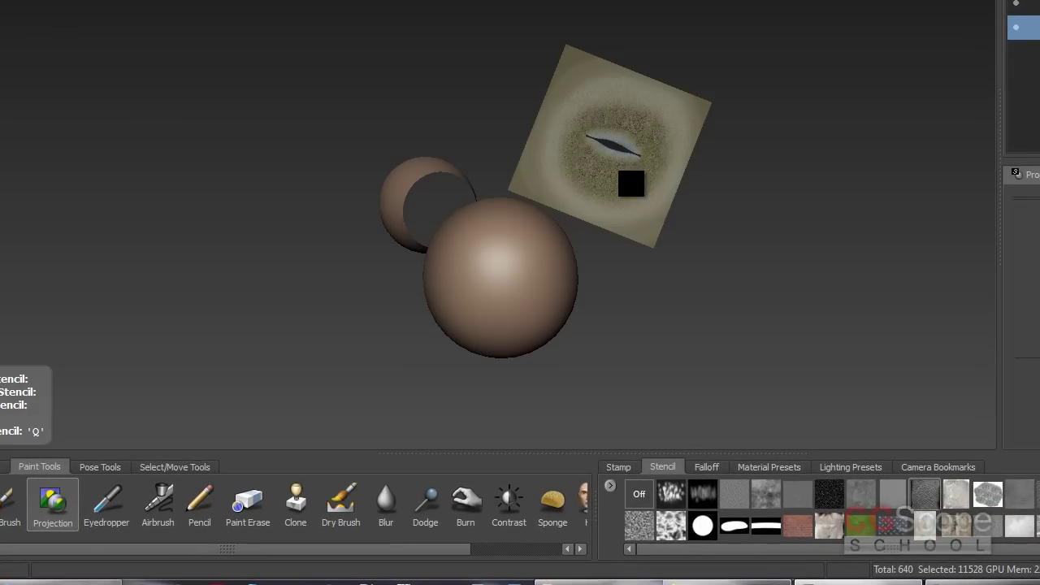
- Orbit to face the eye sphere, then centre the stencil on it and rotate it upright
middle_drag(626, 174, 637, 169)
mouse_move(637, 169)
alt+mouse_down()
mouse_move(594, 181)
mouse_move(734, 197)
mouse_move(640, 164)
mouse_move(634, 223)
mouse_move(593, 237)
alt+mouse_up()
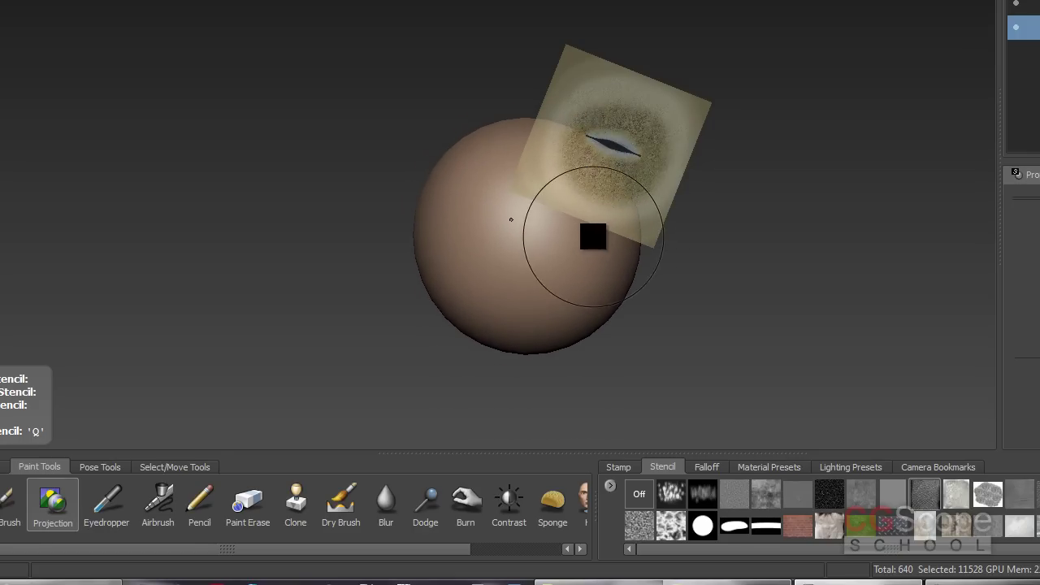
middle_drag(639, 179, 560, 234)
right_drag(559, 235, 560, 249)
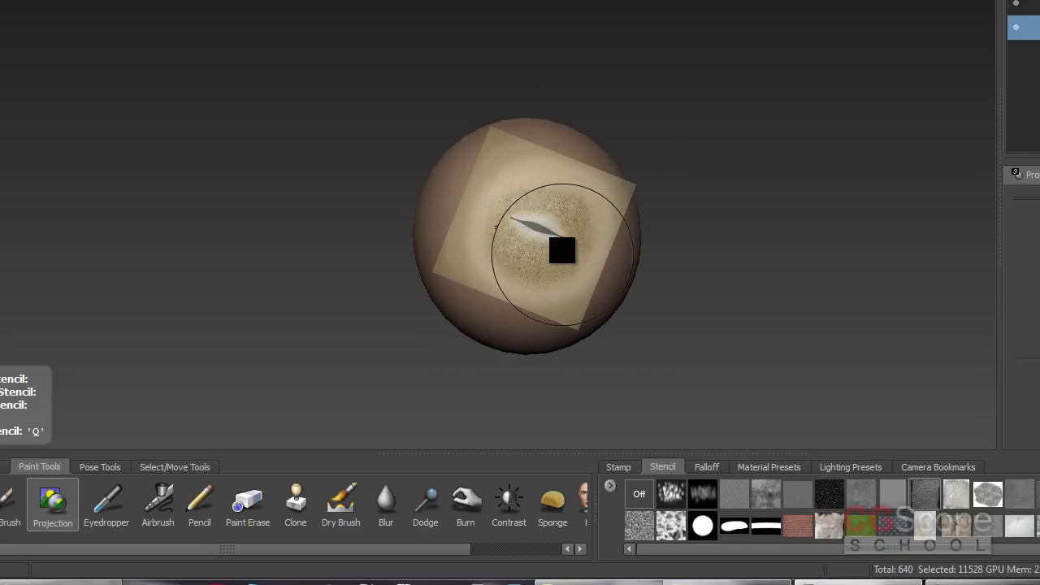
mouse_move(618, 241)
mouse_down()
mouse_move(520, 334)
mouse_move(575, 263)
mouse_move(434, 279)
mouse_move(649, 352)
mouse_move(651, 333)
mouse_up()
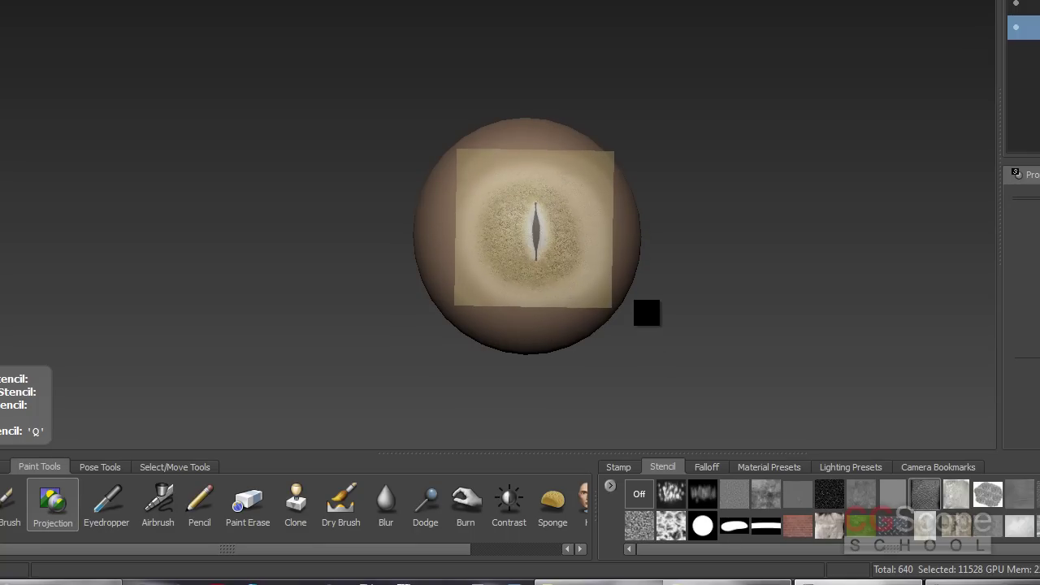
scroll(634, 302, up, 2)
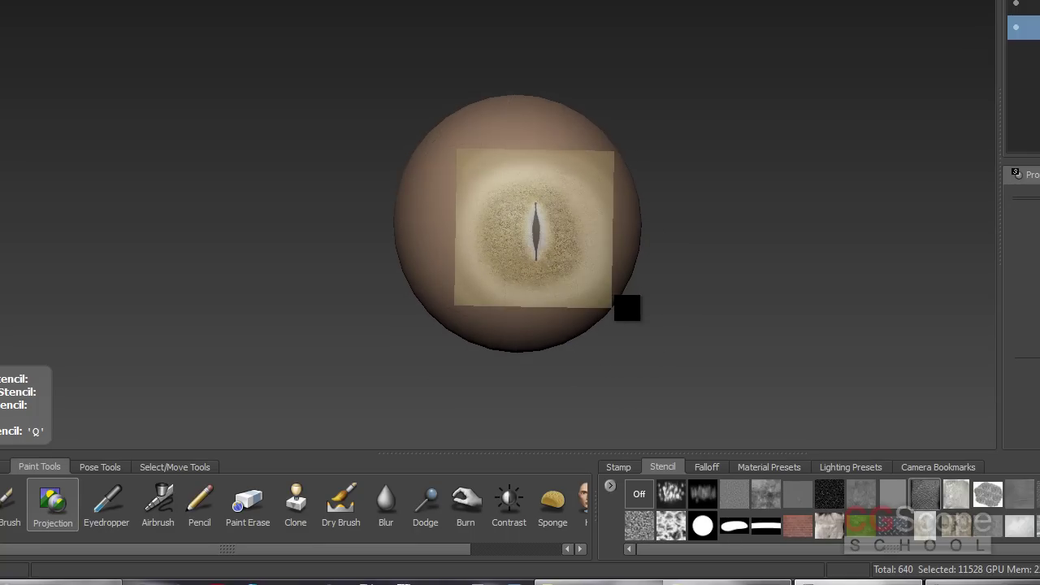
mouse_move(622, 313)
middle_down()
mouse_move(636, 317)
mouse_move(623, 309)
middle_up()
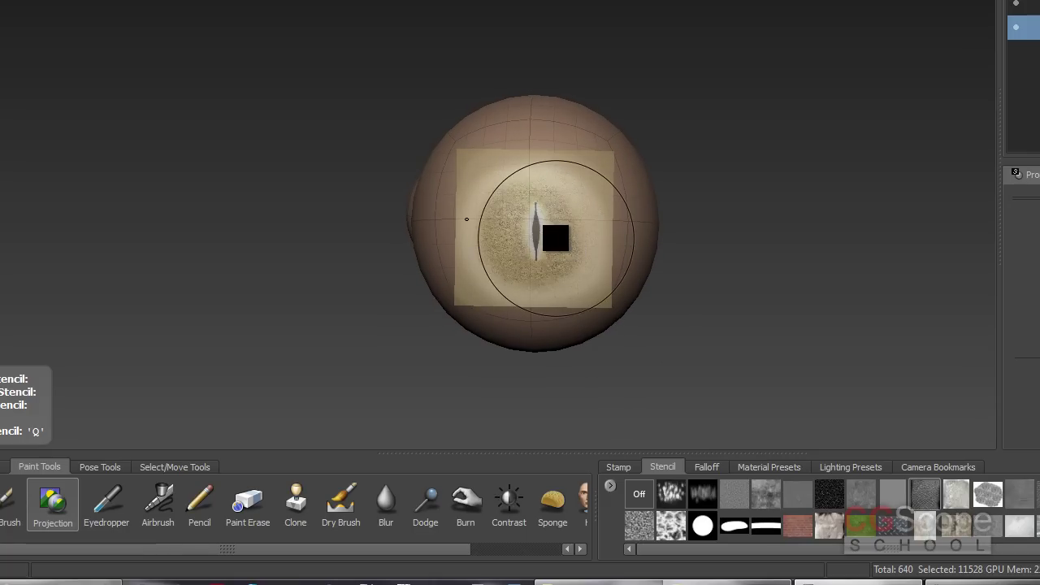
- Scale the eye stencil to cover the sphere, fine-tune its position, and select Projection
mouse_move(550, 236)
right_down()
mouse_move(726, 190)
mouse_move(854, 174)
mouse_move(755, 200)
right_up()
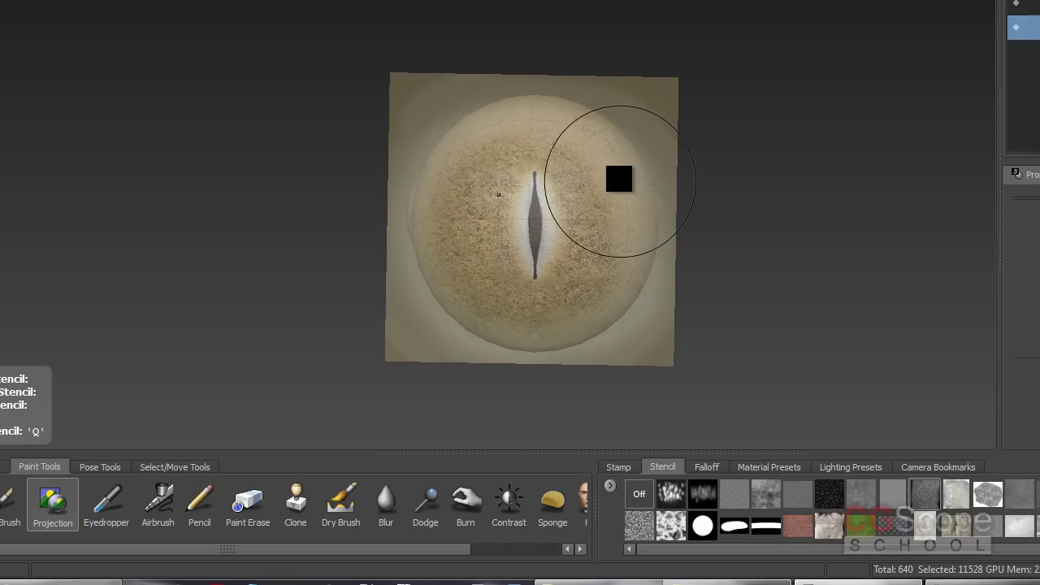
drag(610, 173, 564, 198)
right_drag(564, 198, 596, 220)
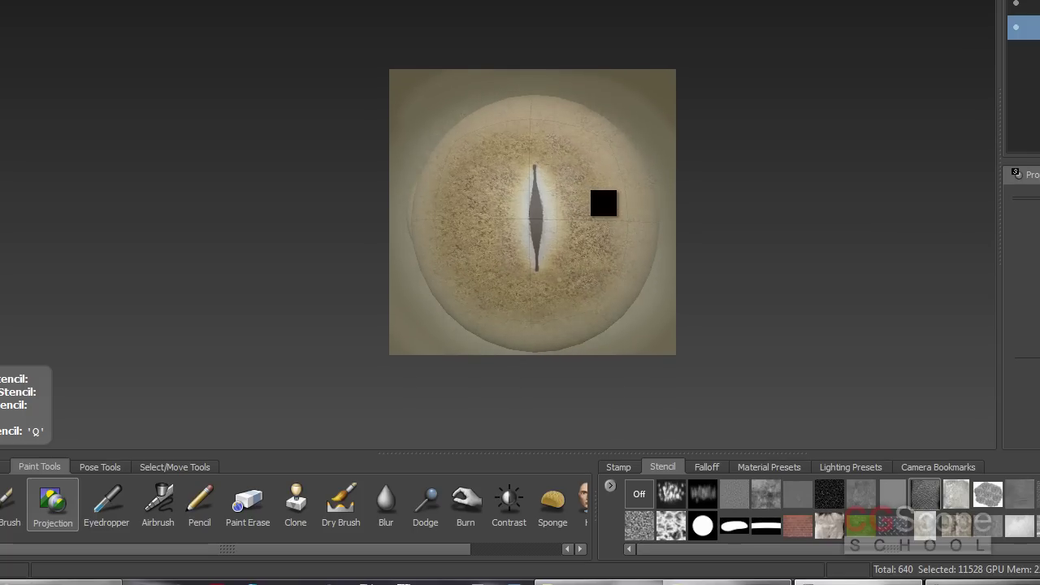
middle_drag(595, 220, 599, 220)
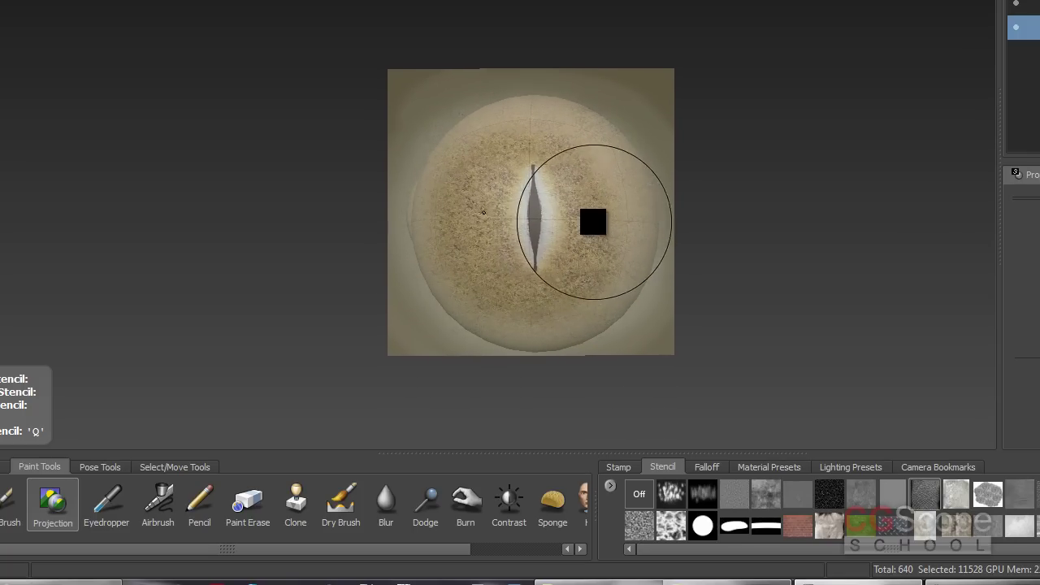
right_drag(583, 223, 724, 193)
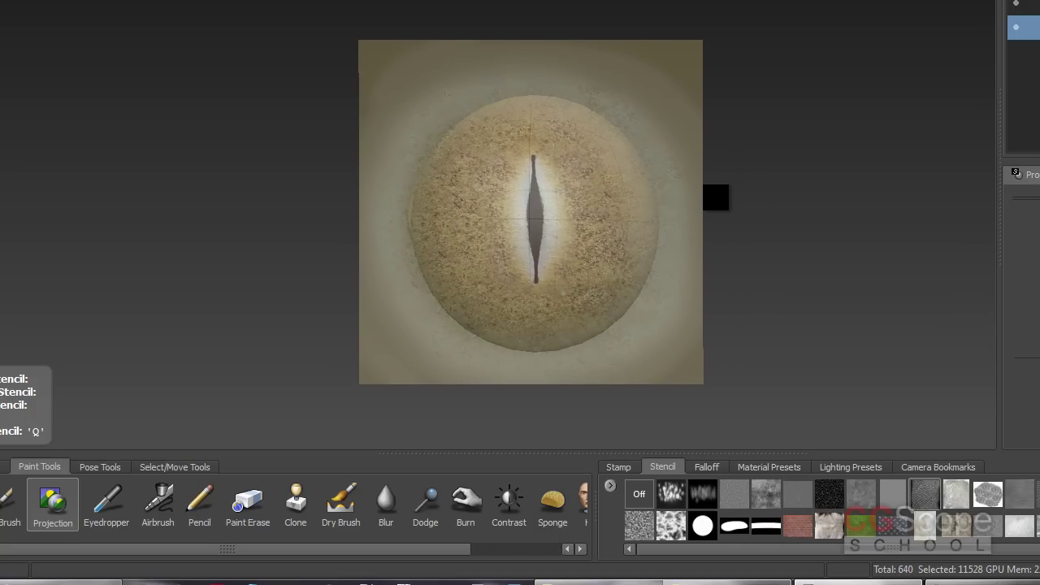
right_drag(724, 193, 705, 200)
middle_drag(620, 221, 611, 223)
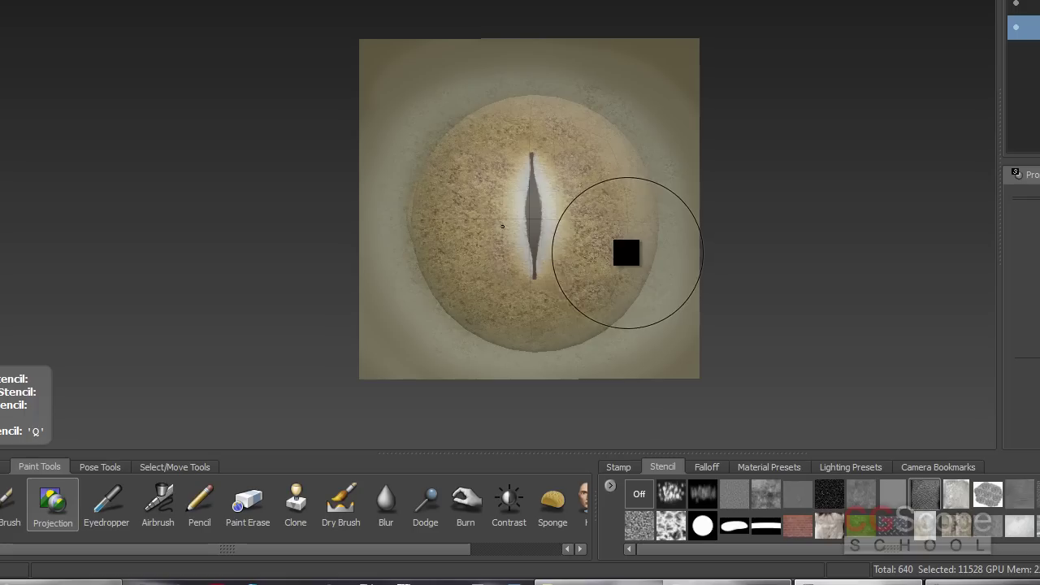
click(51, 511)
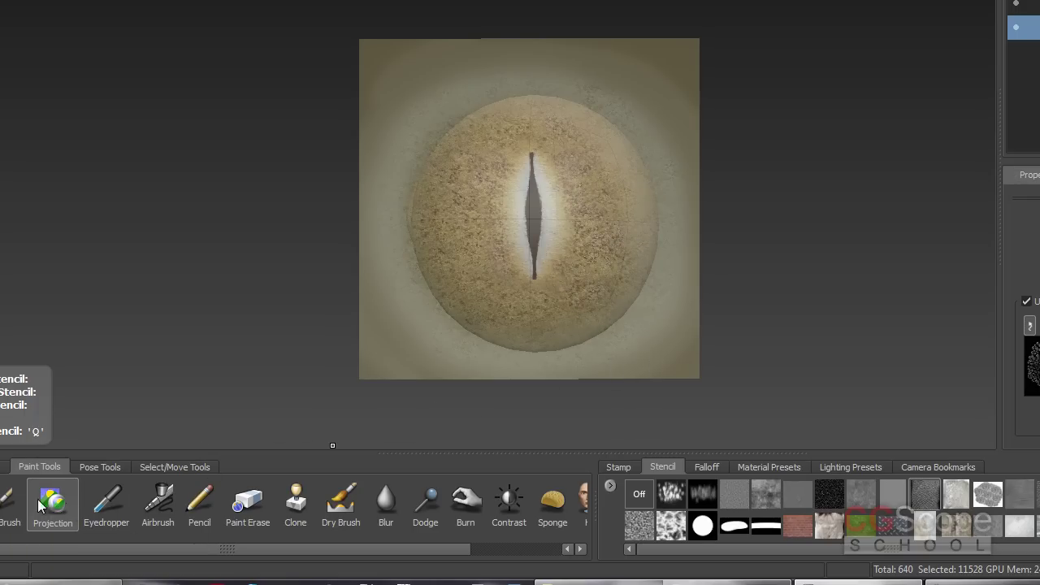
- Disable Use Stamp Image and project the stencil's slit-pupil eye onto the sphere, toggling the stencil to check
click(897, 349)
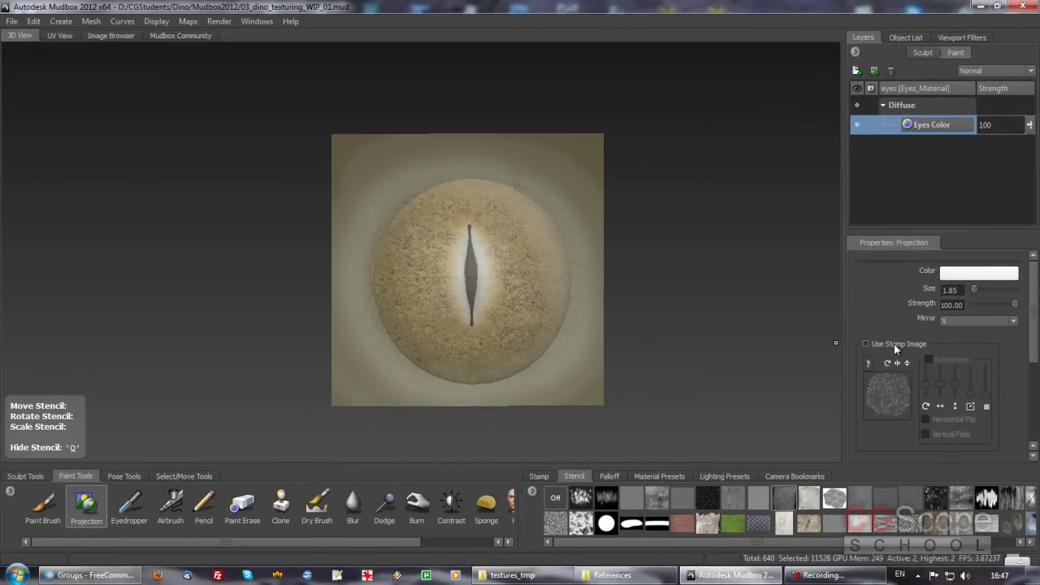
mouse_move(448, 288)
mouse_down()
mouse_move(494, 263)
mouse_move(464, 267)
mouse_move(472, 276)
mouse_move(476, 244)
mouse_move(447, 295)
mouse_move(482, 308)
mouse_move(501, 297)
mouse_move(458, 227)
mouse_move(433, 268)
mouse_move(504, 290)
mouse_up()
key(q)
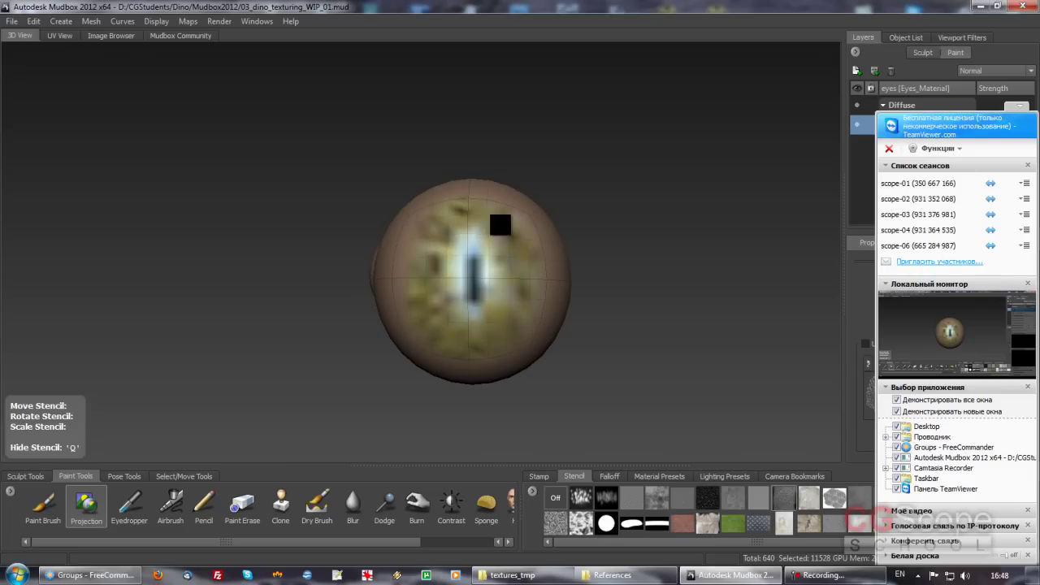
key(q)
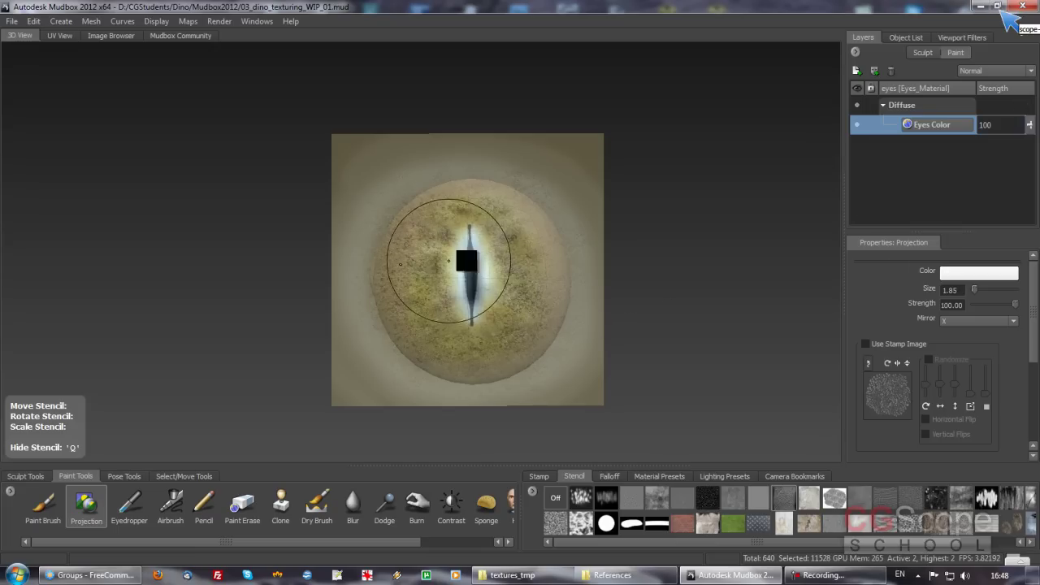
- Toggle the eye stencil off and on to inspect the paint, then orbit to view eye and shell
key(q)
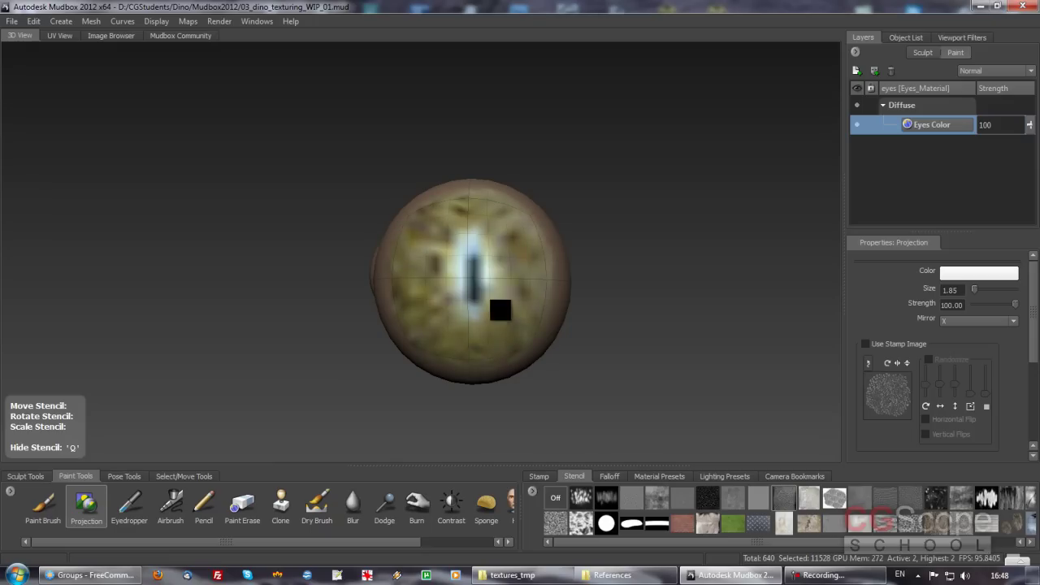
key(q)
key(q)
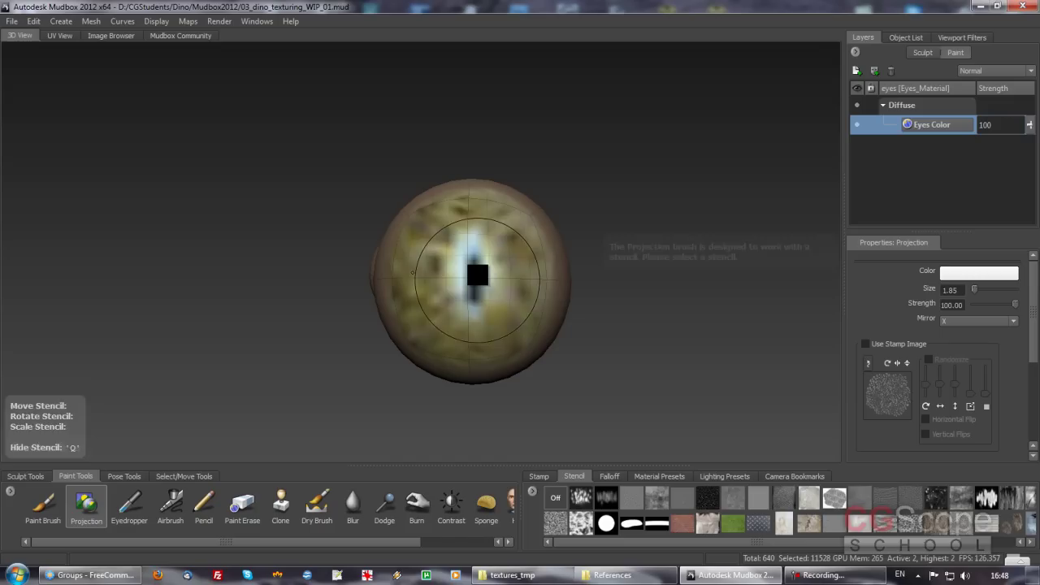
mouse_move(478, 271)
alt+mouse_down()
mouse_move(535, 264)
mouse_move(464, 284)
mouse_move(450, 306)
mouse_move(649, 268)
mouse_move(527, 276)
mouse_move(557, 279)
mouse_move(516, 288)
mouse_move(585, 297)
mouse_move(420, 295)
mouse_move(557, 274)
mouse_move(432, 290)
mouse_move(471, 301)
alt+mouse_up()
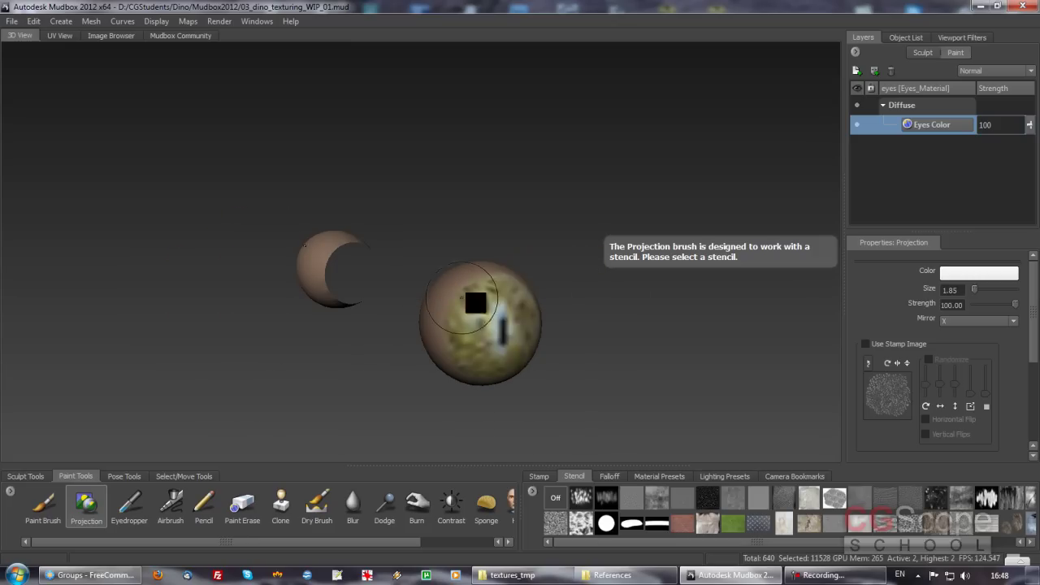
mouse_move(701, 358)
alt+mouse_down()
mouse_move(503, 297)
mouse_move(452, 348)
mouse_move(467, 297)
mouse_move(431, 306)
mouse_move(491, 303)
mouse_move(441, 279)
mouse_move(423, 308)
mouse_move(442, 281)
mouse_move(432, 288)
mouse_move(448, 288)
mouse_move(445, 302)
mouse_move(441, 293)
alt+mouse_up()
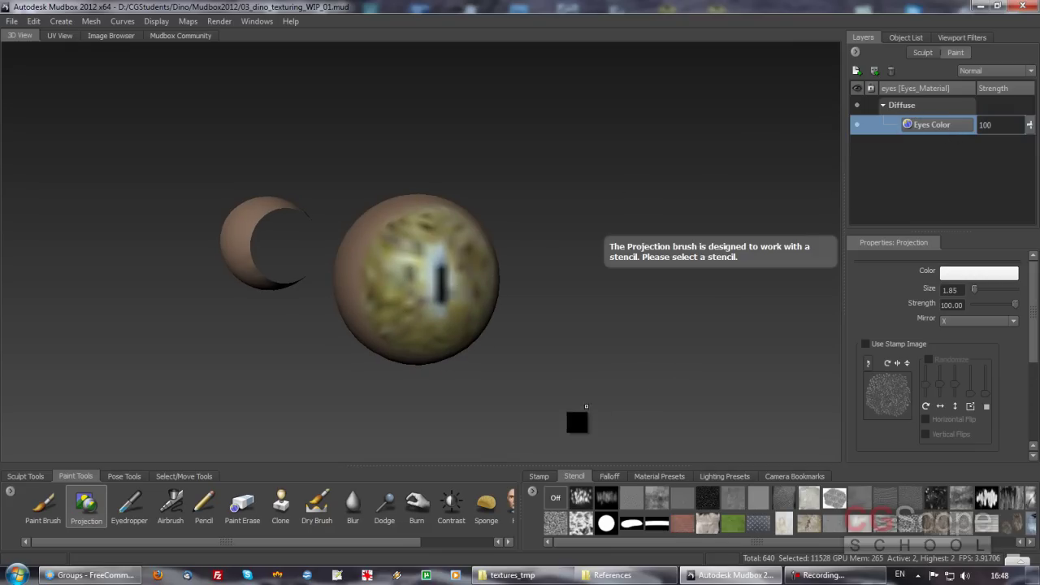
- In Explorer, go from textures_tmp back up to Dino and into the Mudbox2012 folder
click(520, 575)
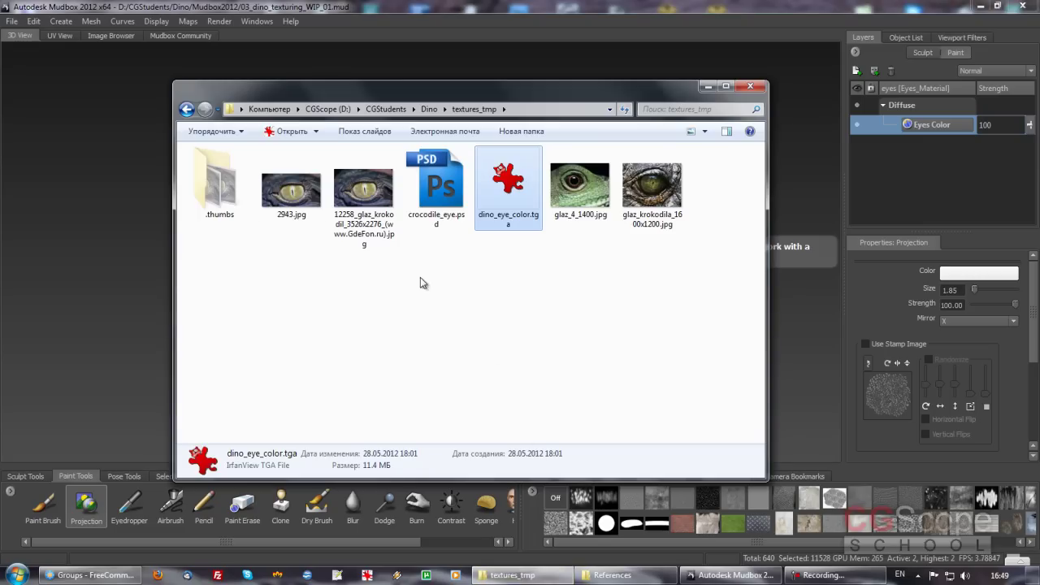
click(187, 110)
click(277, 191)
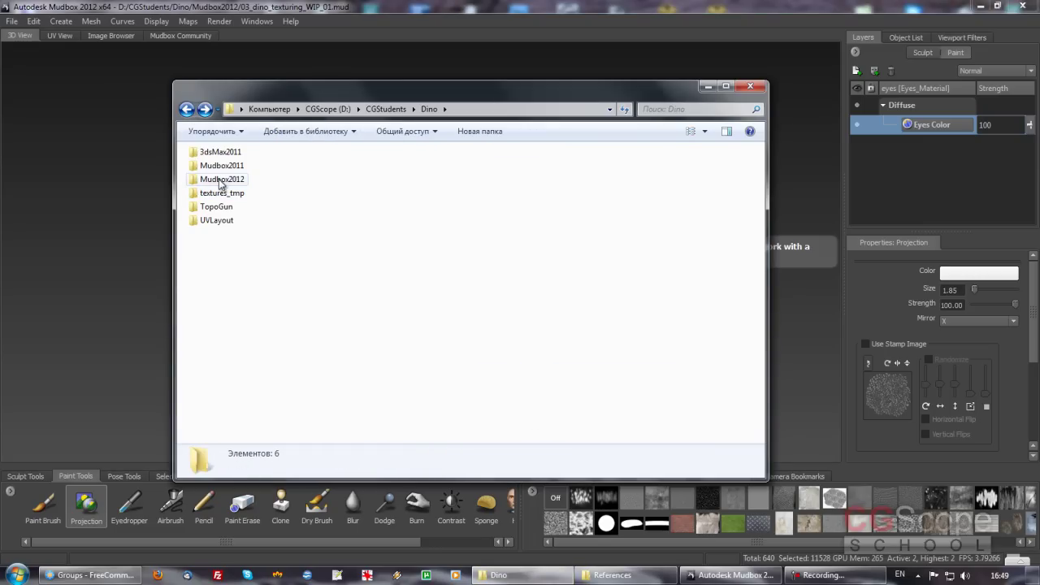
double_click(224, 182)
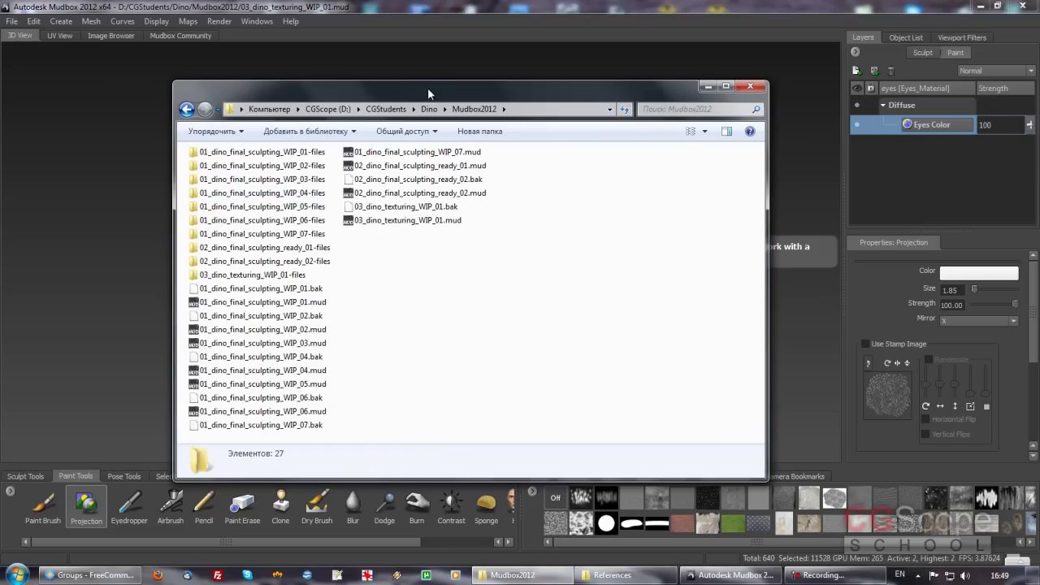
drag(396, 135, 409, 107)
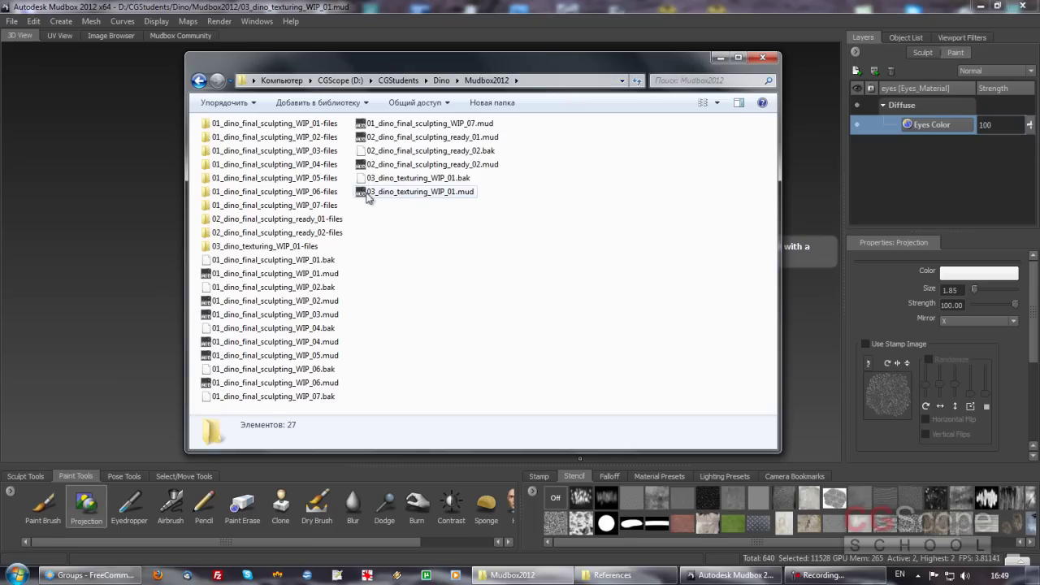
mouse_move(420, 192)
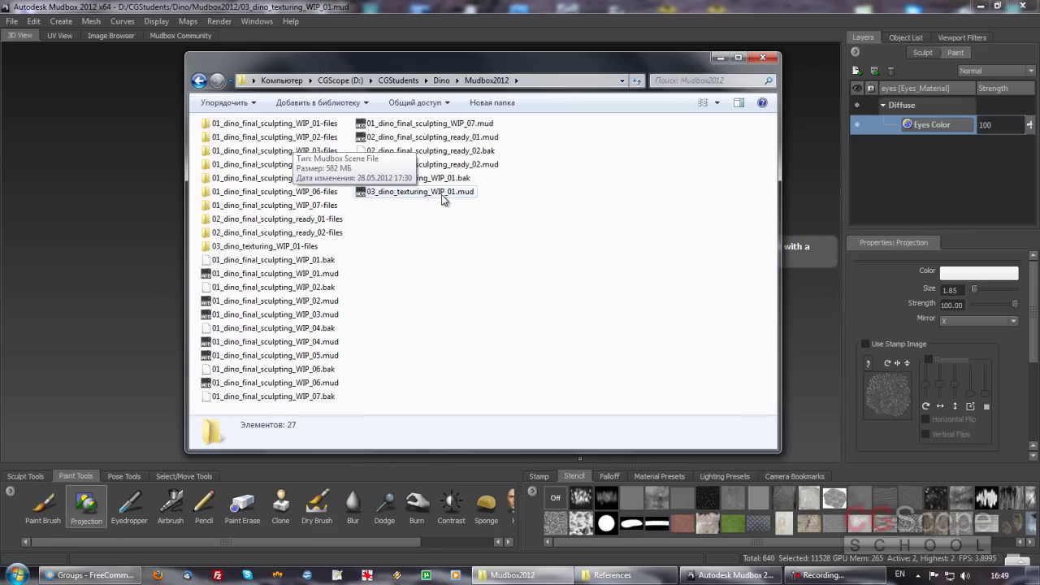
- Check the scene files and open 03_dino_texturing_WIP_01-files, confirming nine Default Material TIFFs, then return to Mudbox
click(442, 192)
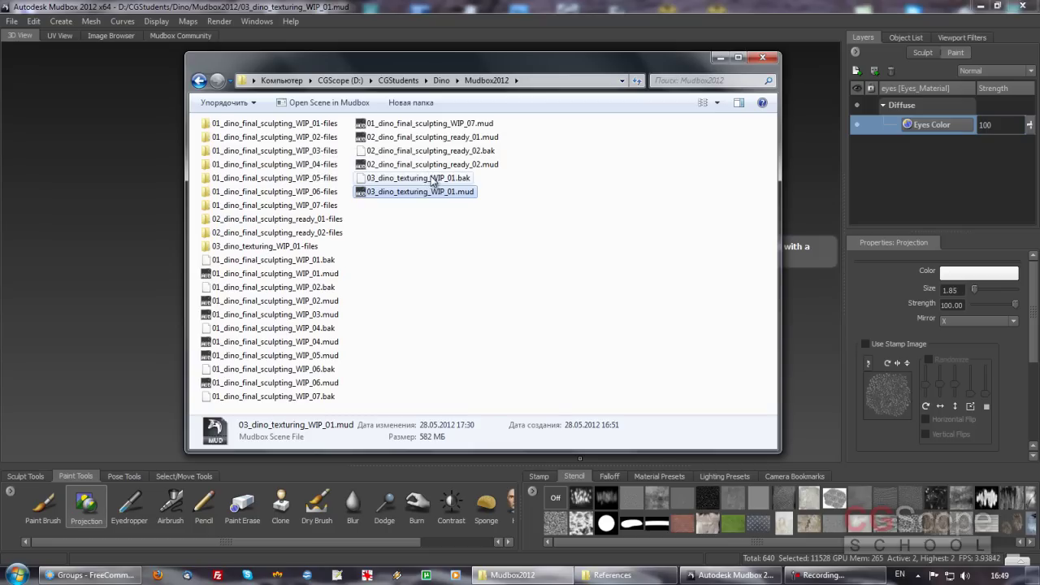
click(410, 178)
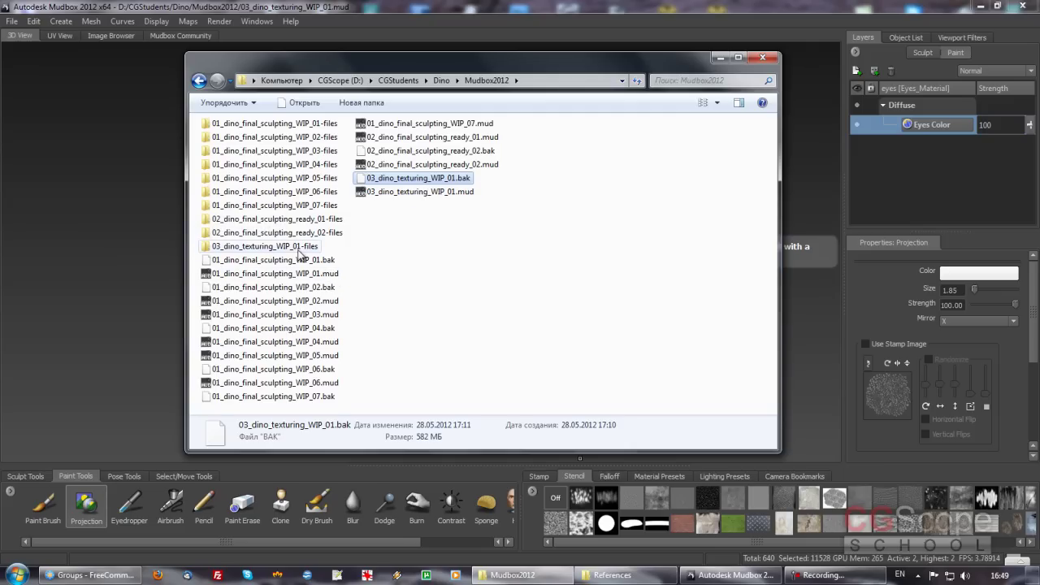
double_click(297, 249)
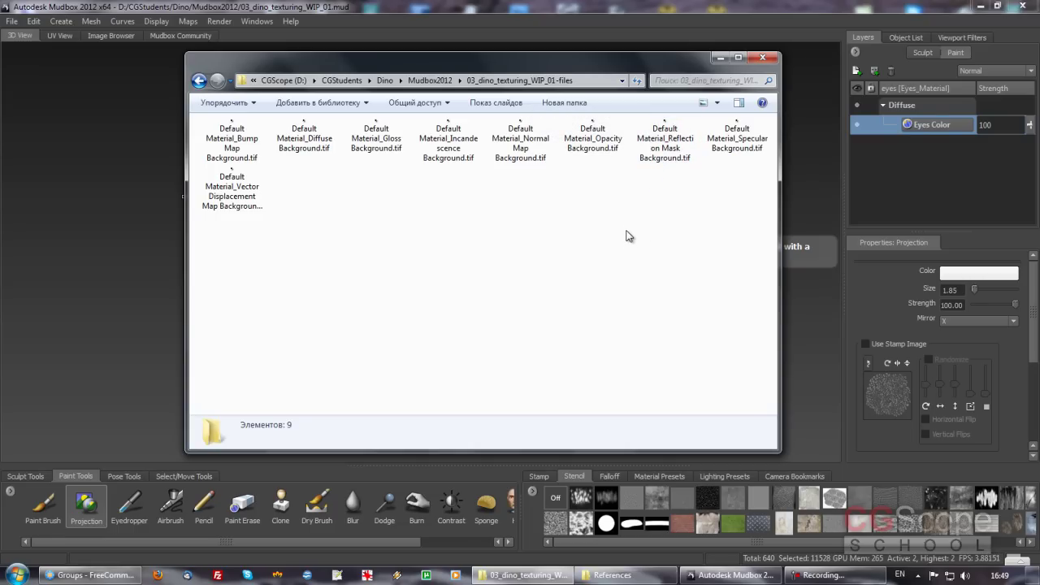
click(538, 8)
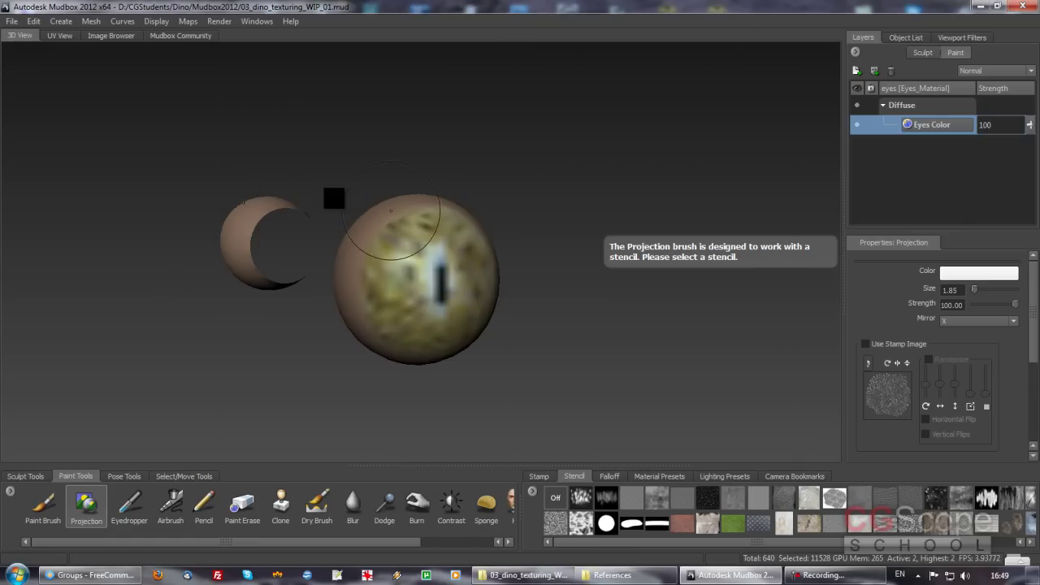
- Save the scene 03_dino_texturing_WIP_01.mud via File > Save Scene
click(13, 23)
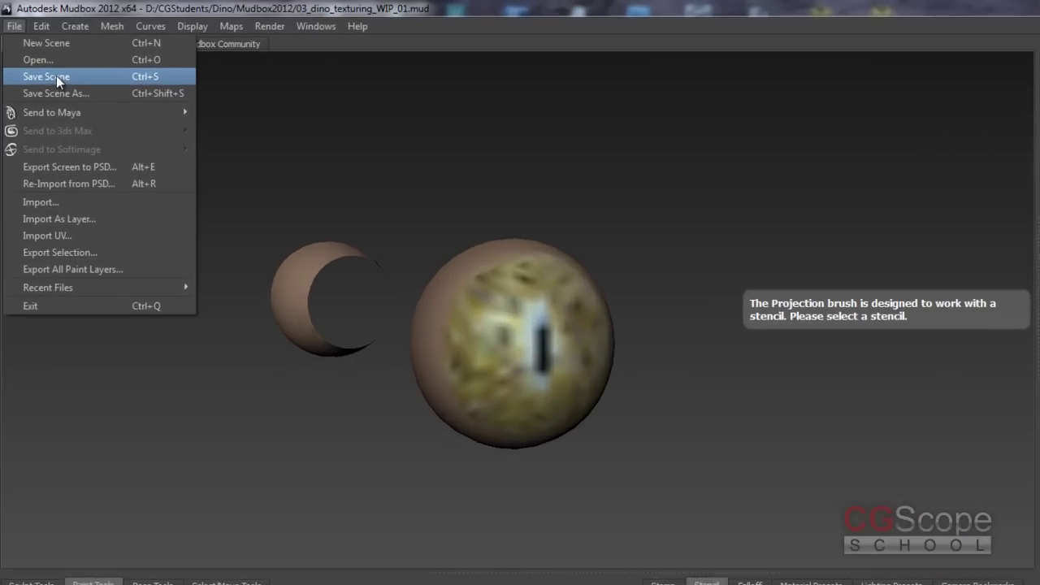
click(44, 63)
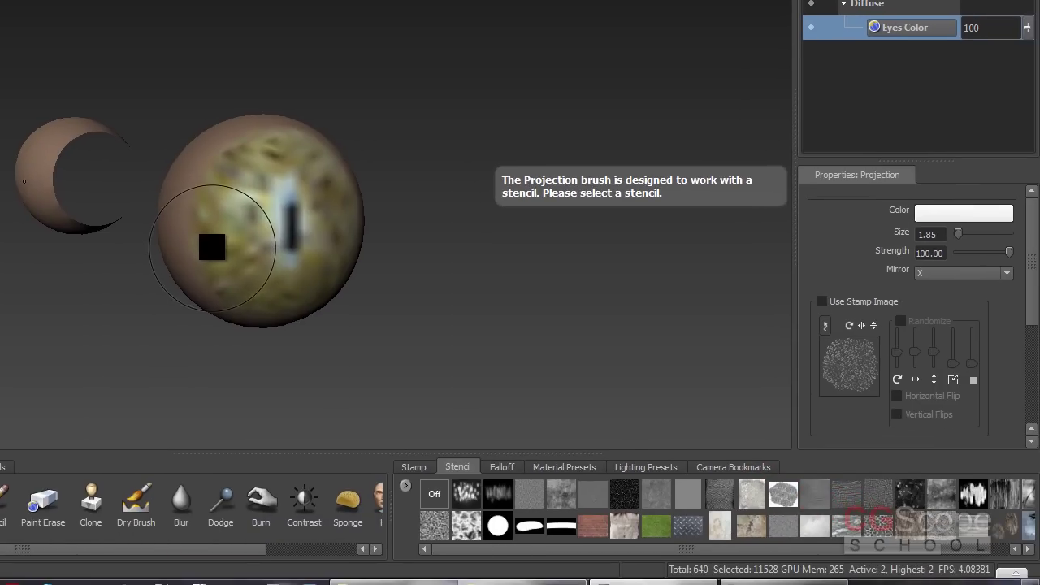
- Find the newly saved Eyes_Material_Eyes Color.tif in the texture folder and drag it toward Mudbox's layers
click(444, 569)
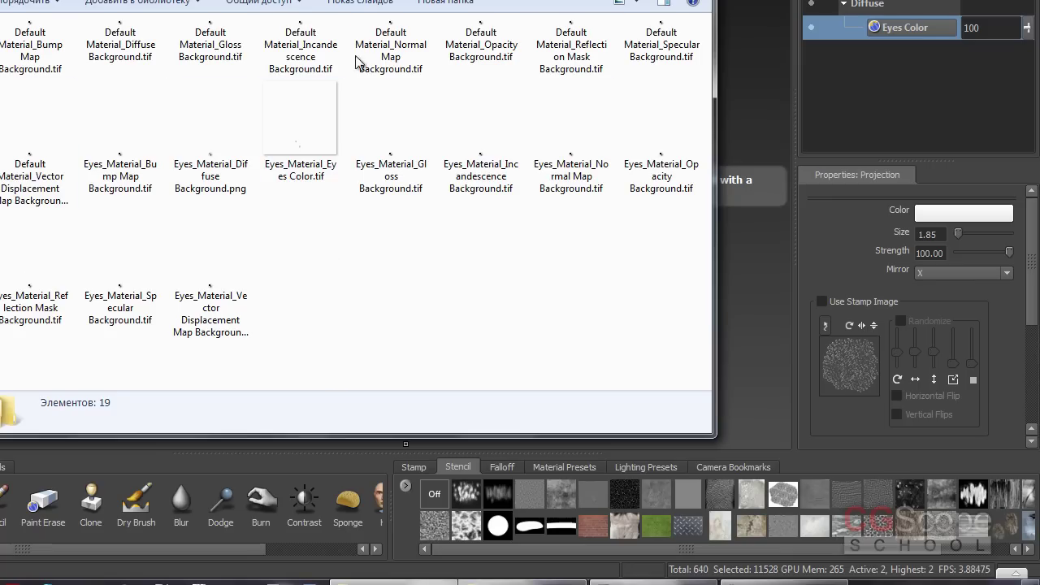
click(306, 120)
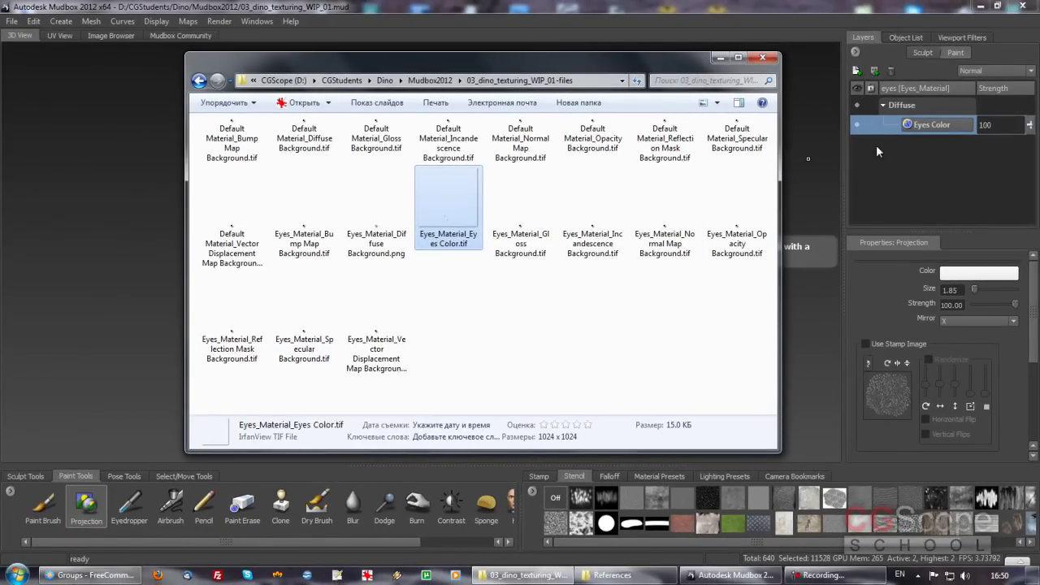
drag(448, 237, 933, 124)
click(904, 39)
scroll(1030, 205, down, 2)
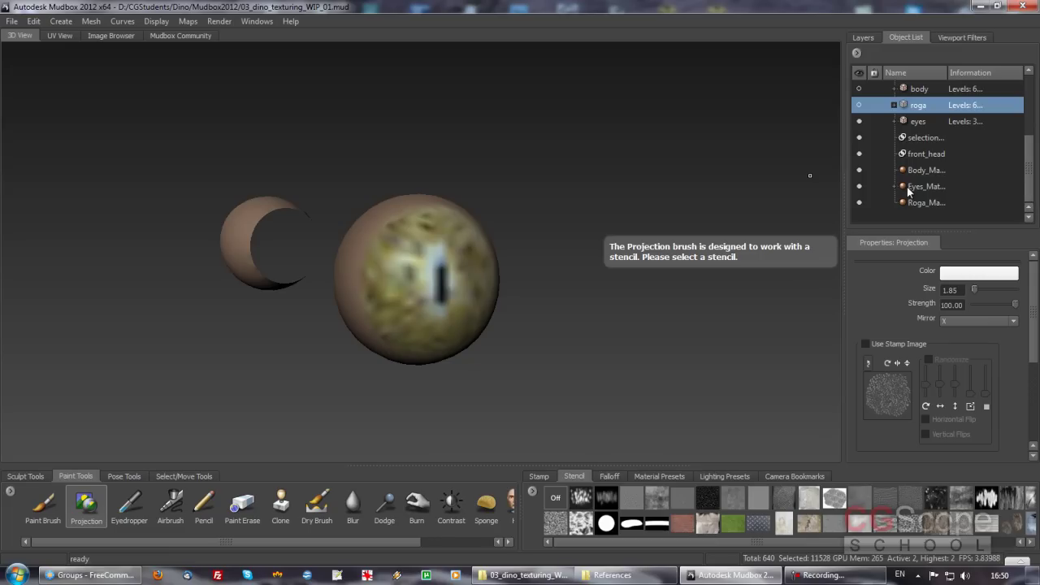
- Select Eyes_Material in the Object List to view its properties, then bring the texture folder forward
click(932, 186)
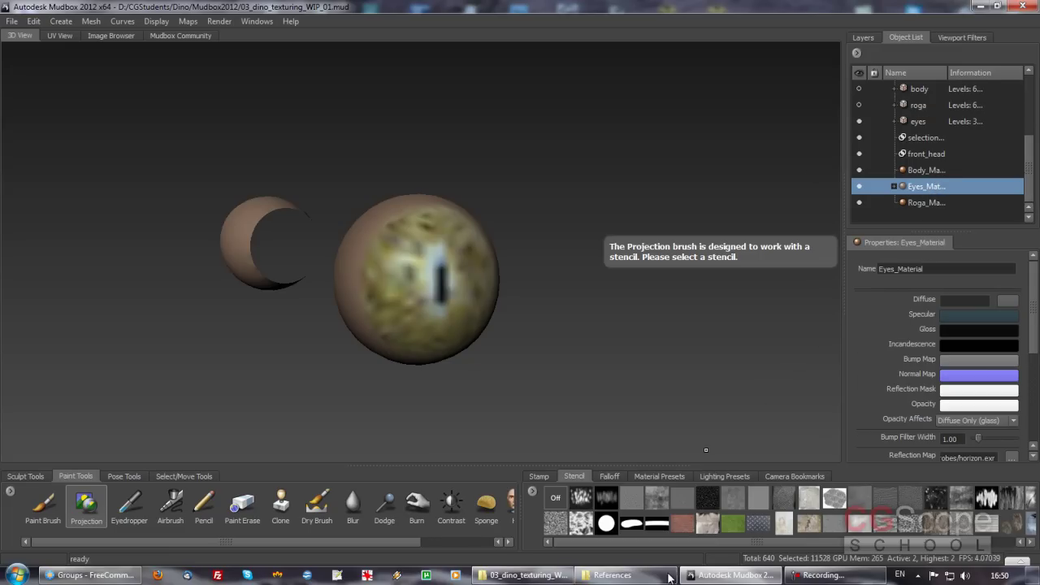
click(622, 576)
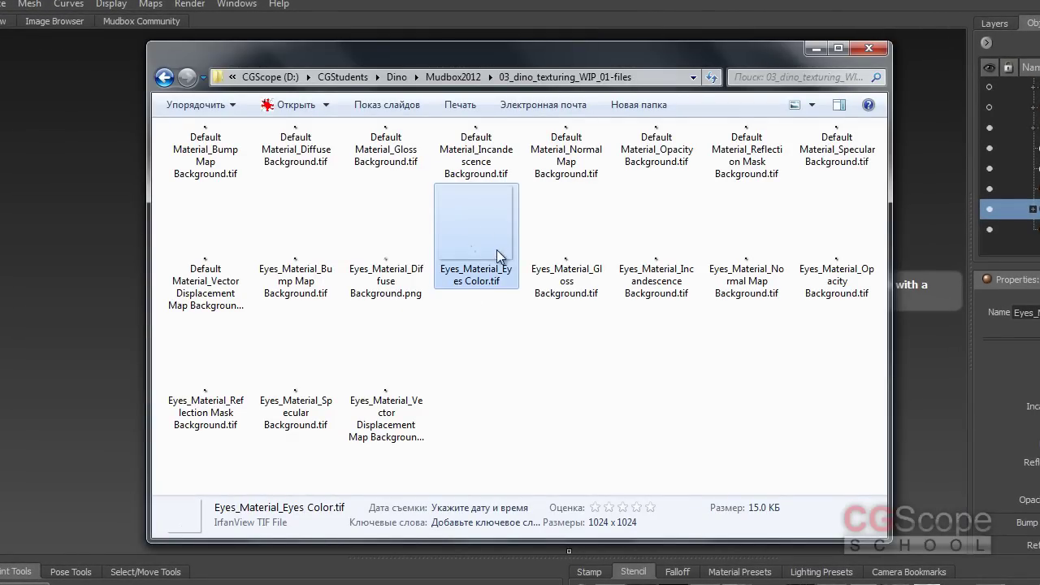
- Cancel the accidental rename of Eyes_Material_Eyes Color.tif and open it in IrfanView
click(496, 250)
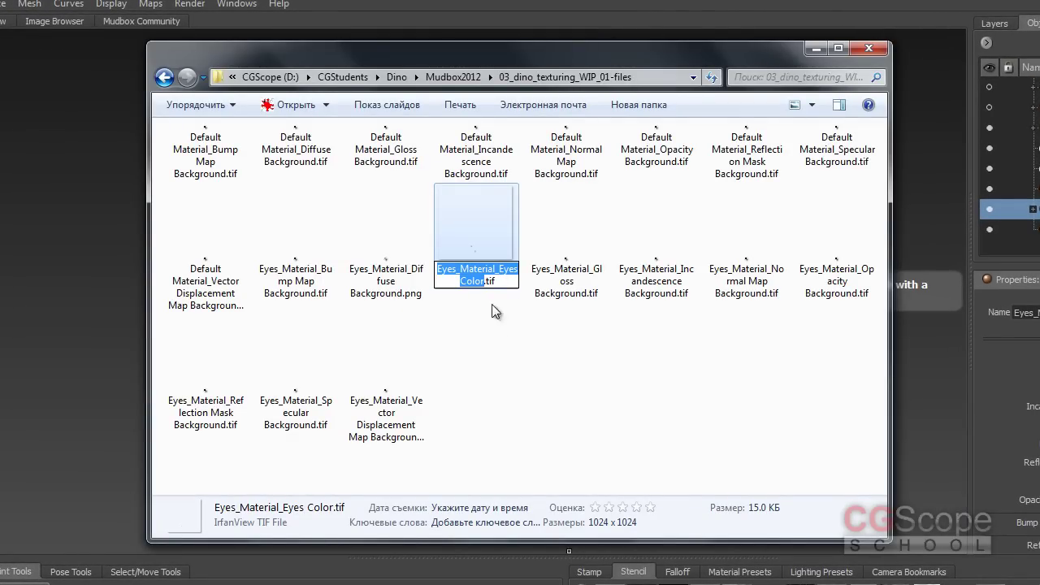
click(504, 331)
click(474, 232)
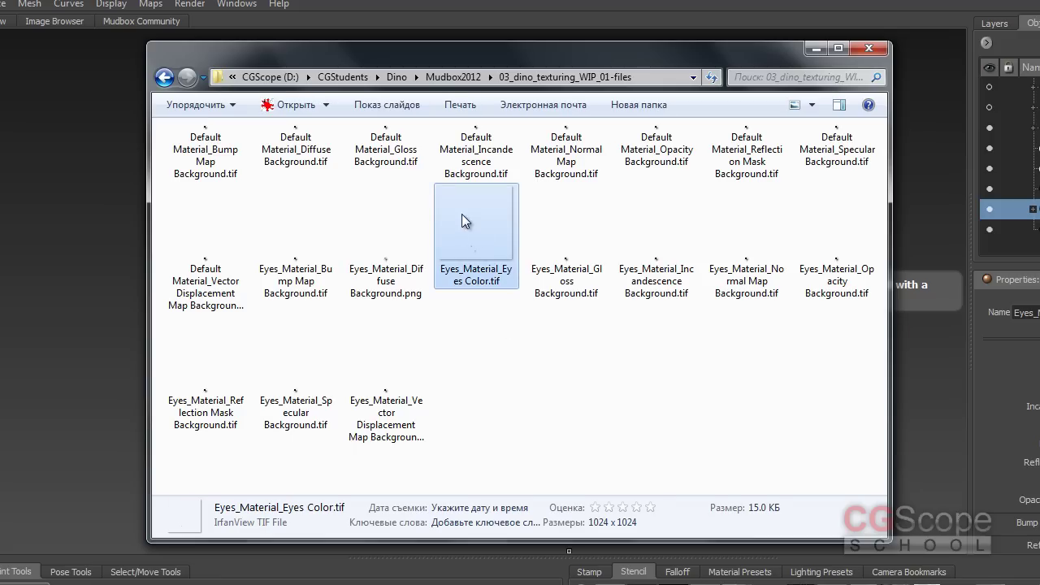
double_click(480, 230)
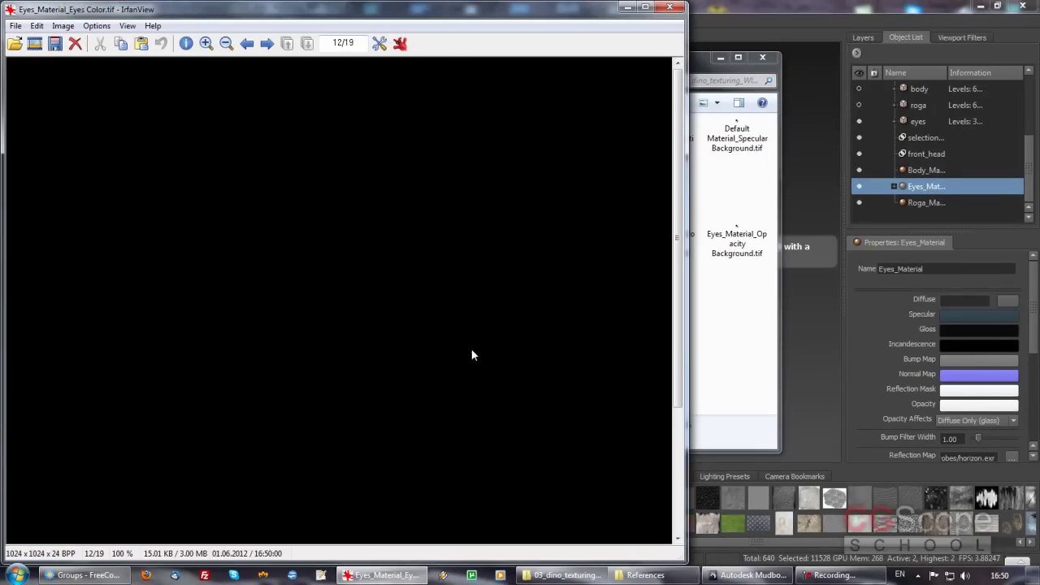
- View the 1024x1024 eye colour map full screen and back, then minimize IrfanView
double_click(543, 326)
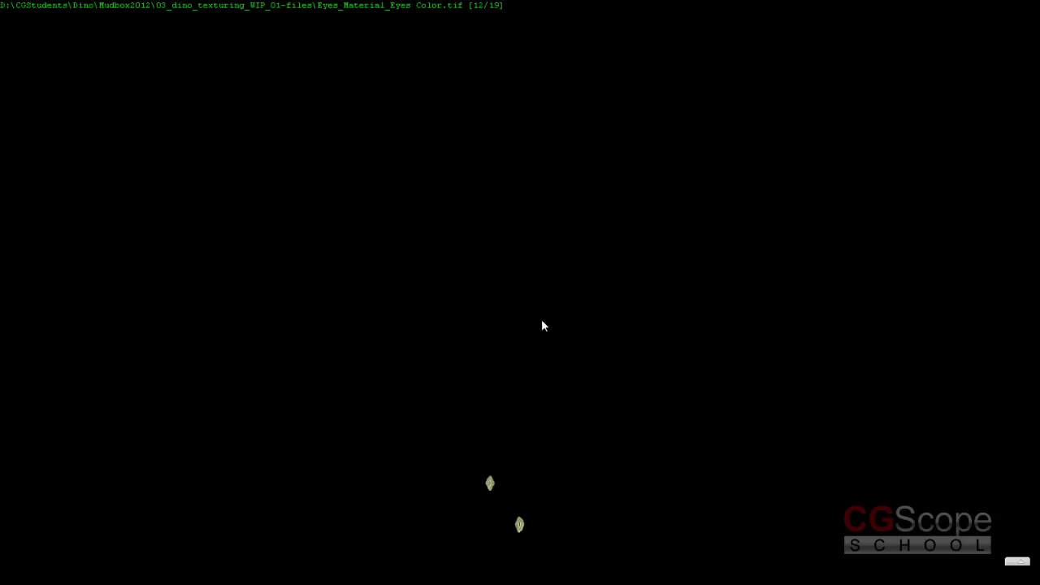
double_click(543, 325)
scroll(421, 283, down, 1)
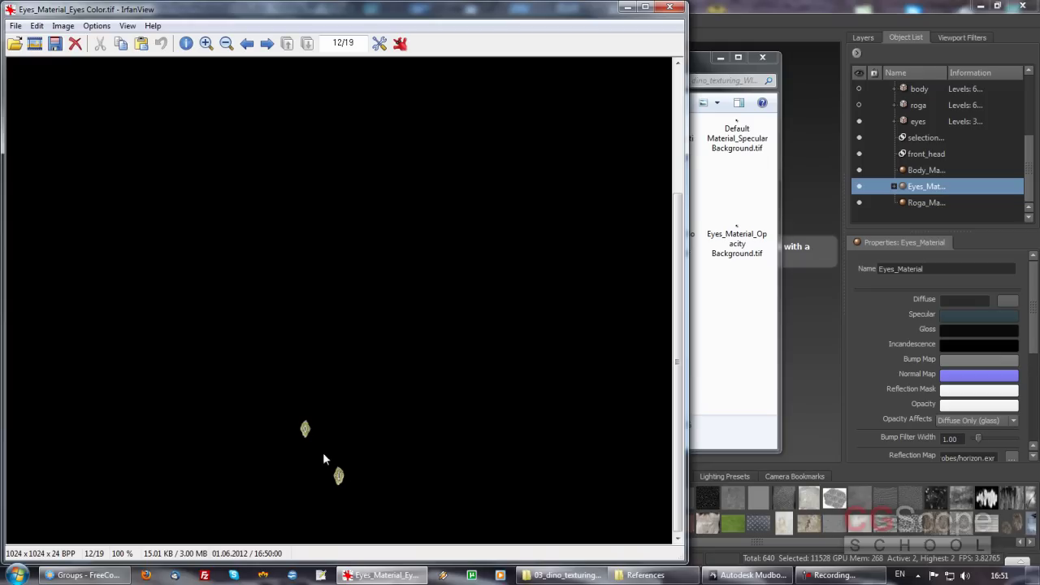
click(626, 6)
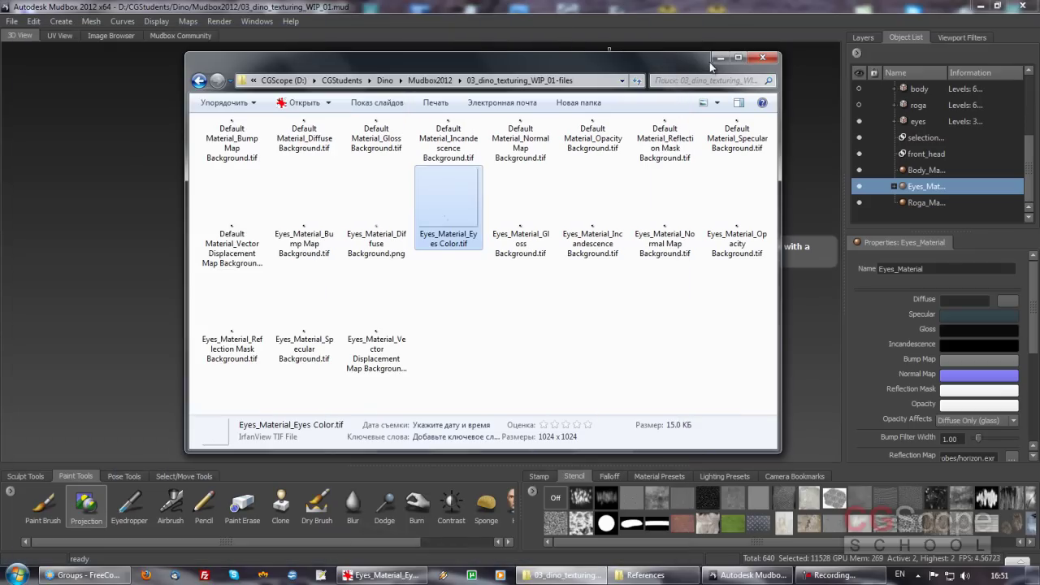
- Show the eye's two small UV shells in UV View, checking the Layers and Object List tabs
click(721, 58)
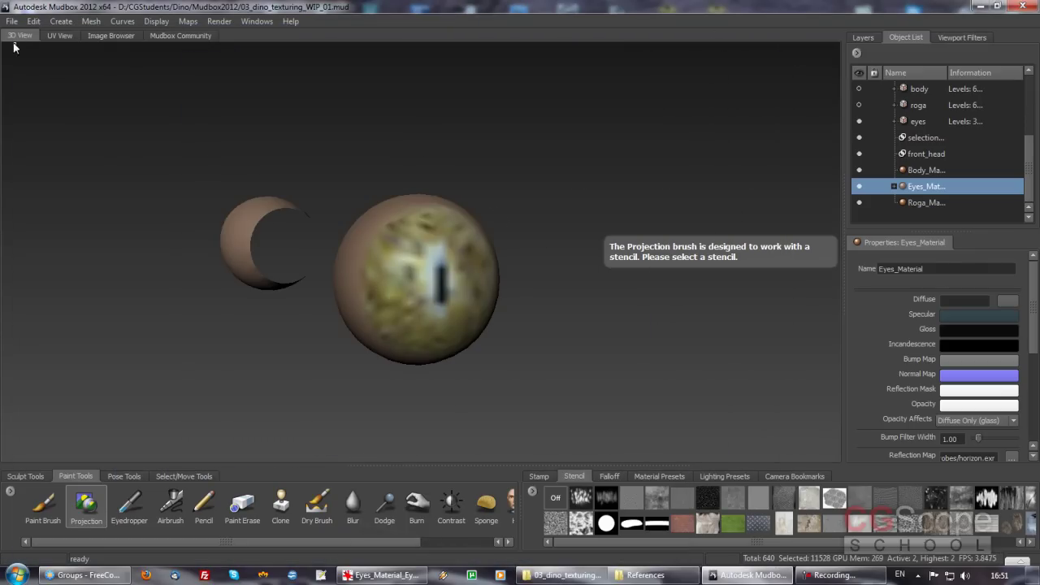
click(60, 37)
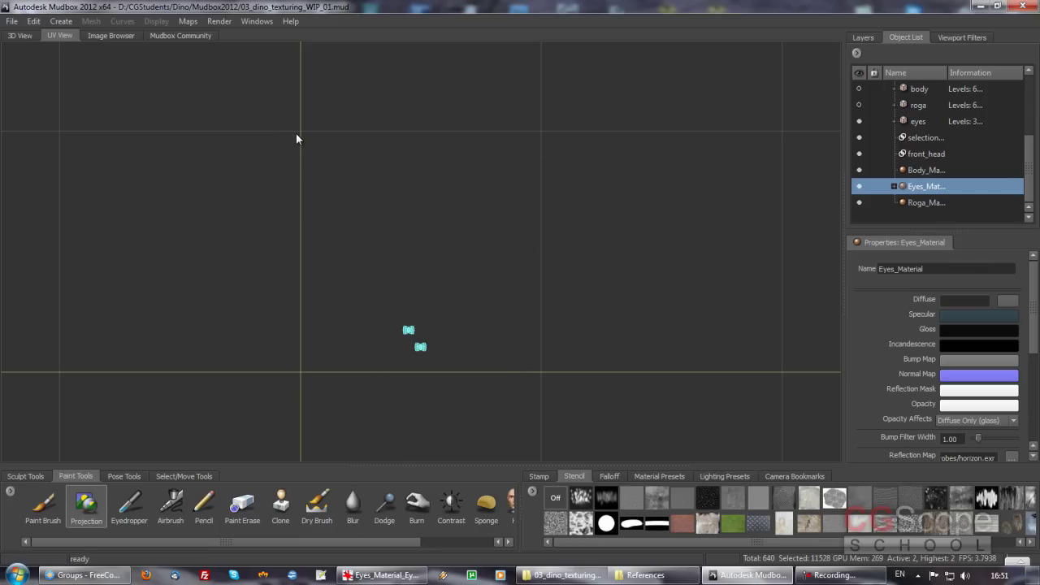
click(865, 38)
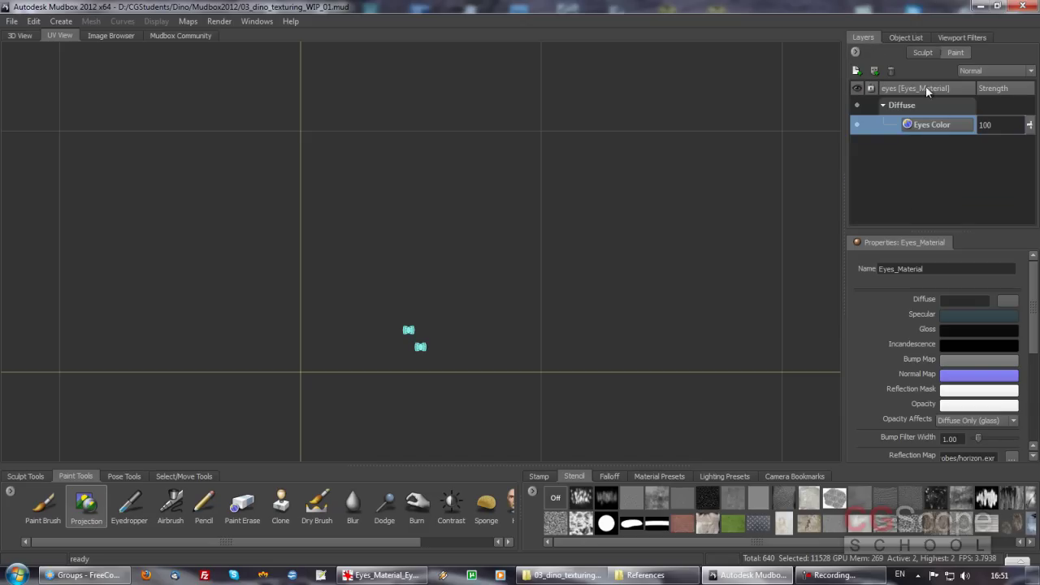
click(910, 37)
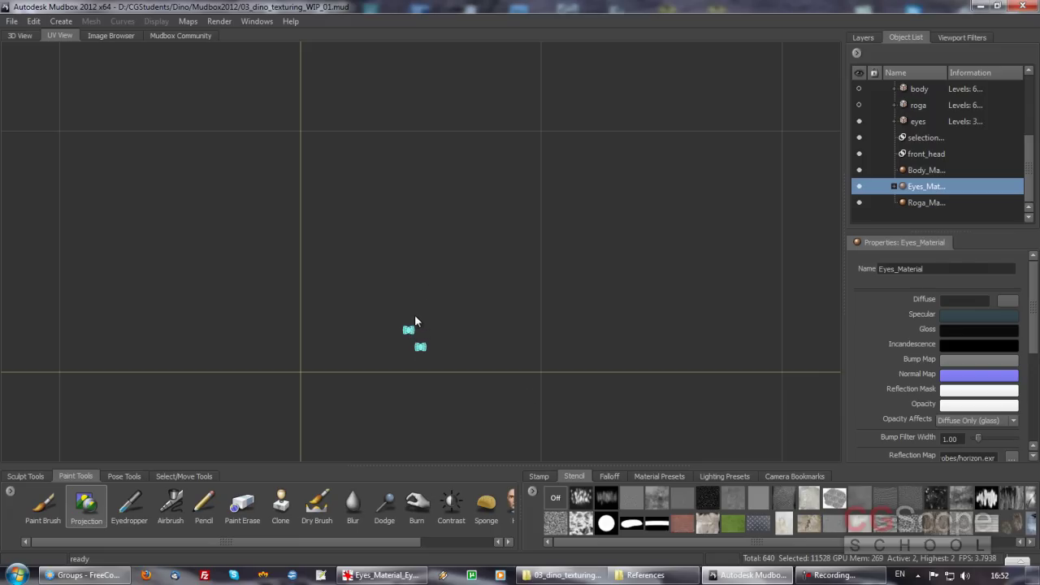
- In the 3D view, delete the eyes' Eyes Color paint layer from the Layers tab
click(20, 35)
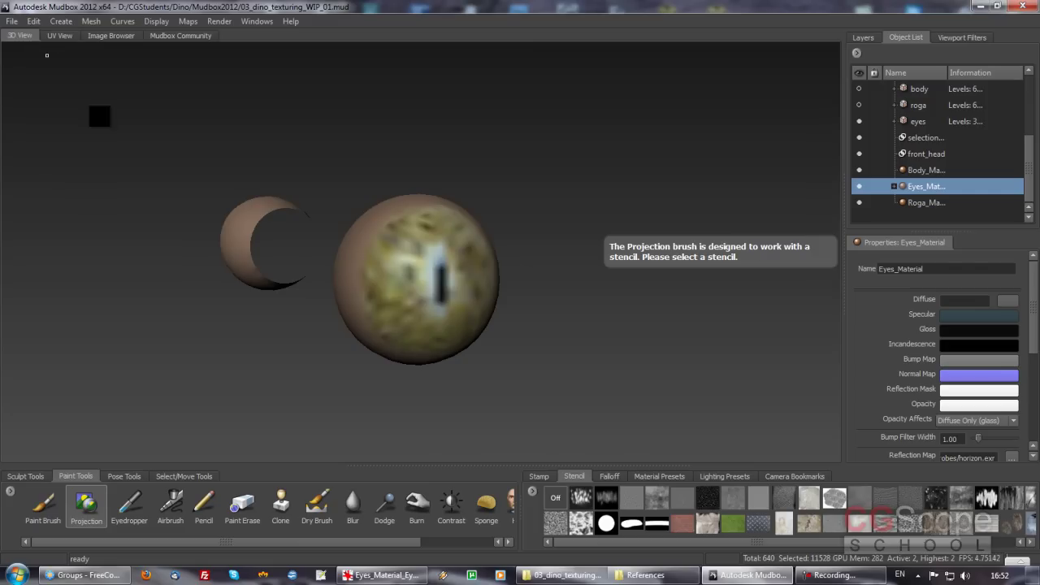
alt+drag(454, 316, 466, 315)
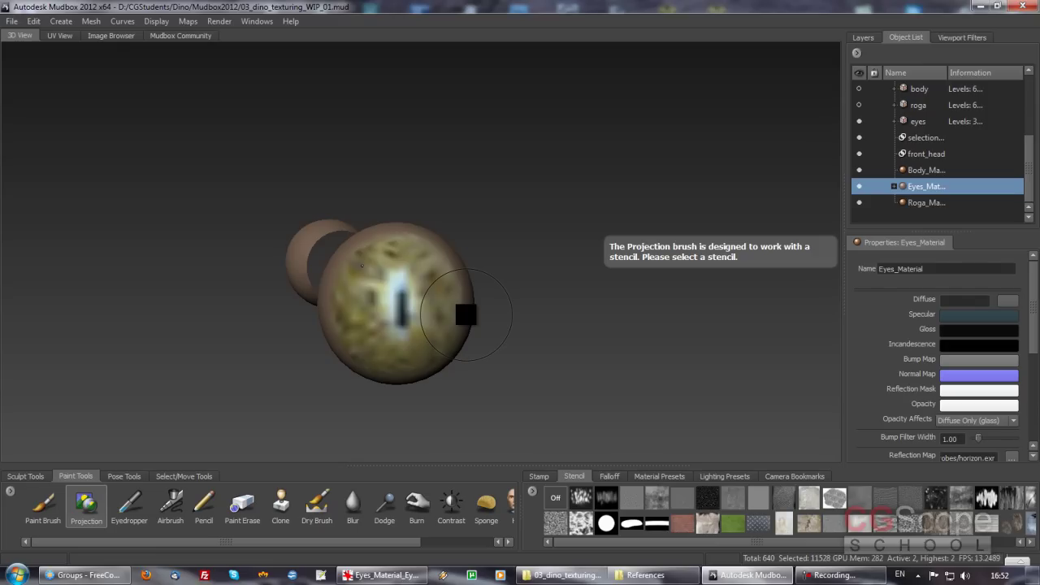
click(863, 38)
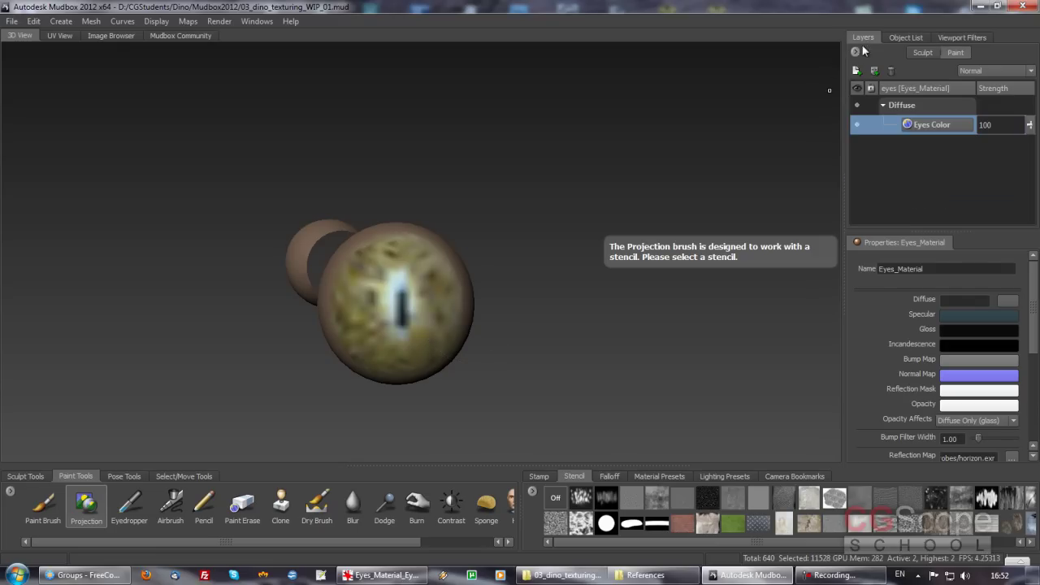
alt+drag(486, 299, 485, 281)
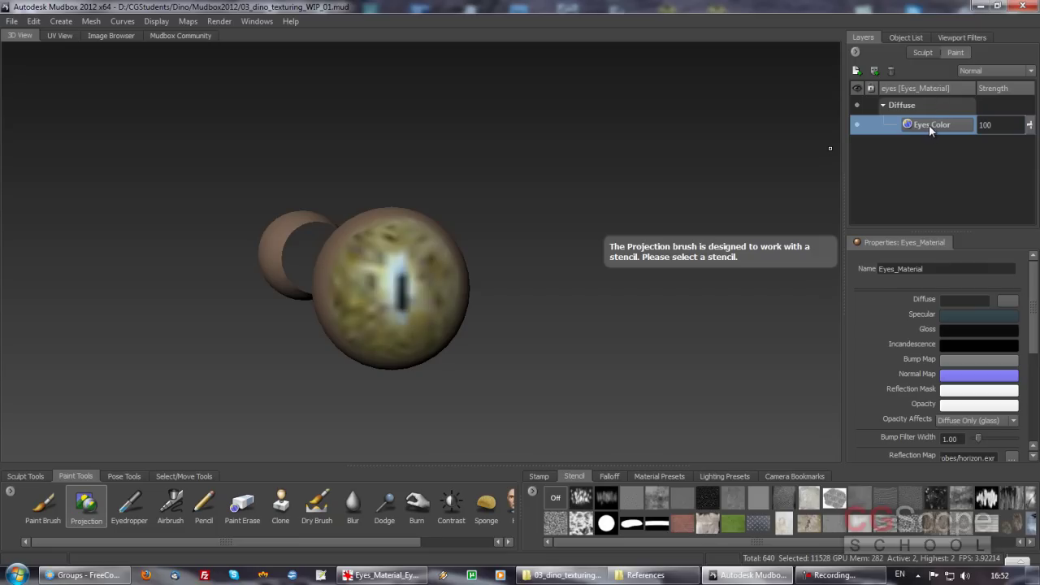
click(891, 70)
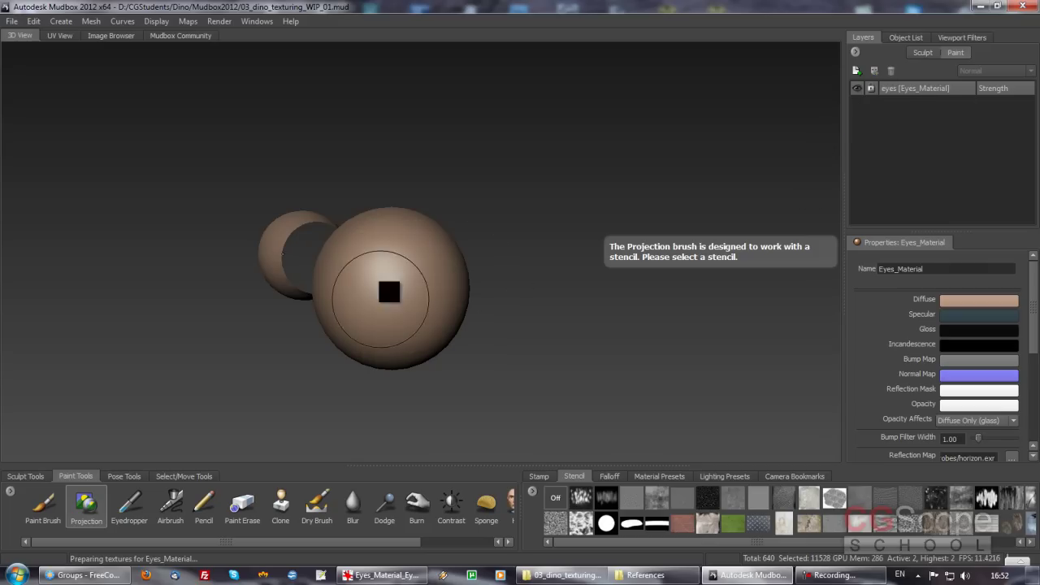
- Check that Eyes_Material_Eyes Color.tif is still in the exported textures folder
click(579, 577)
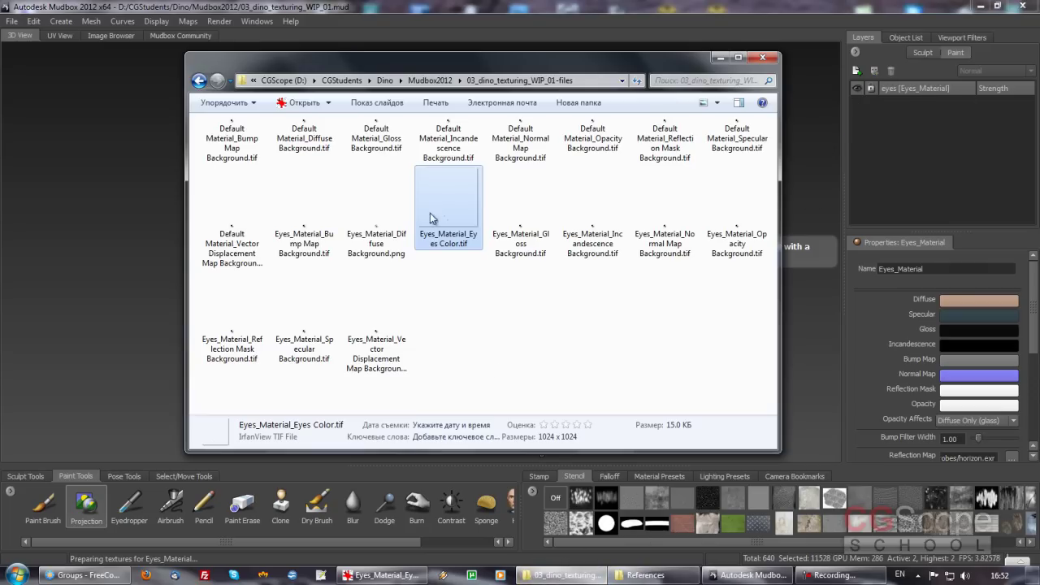
click(500, 12)
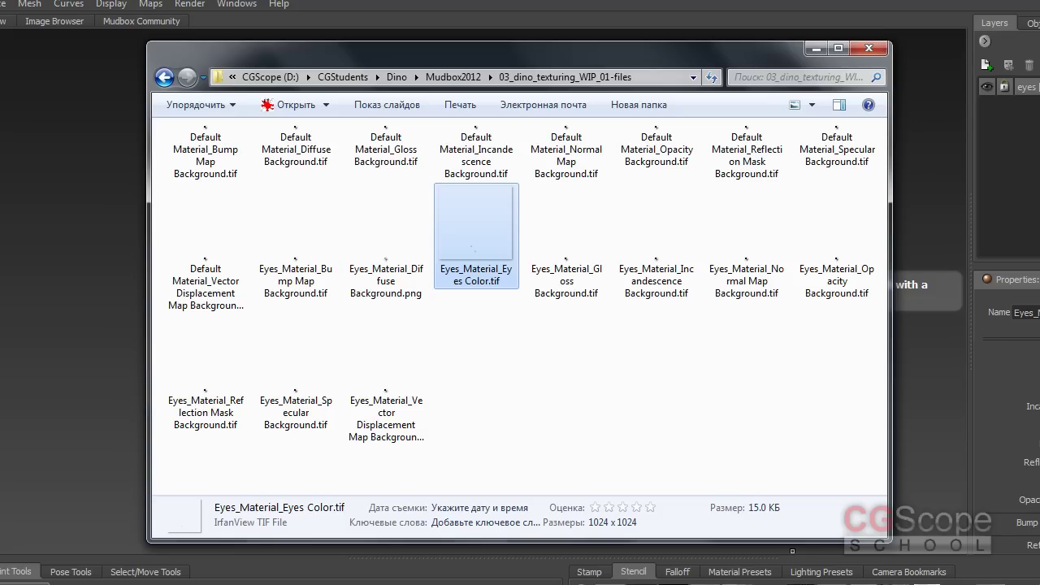
click(561, 383)
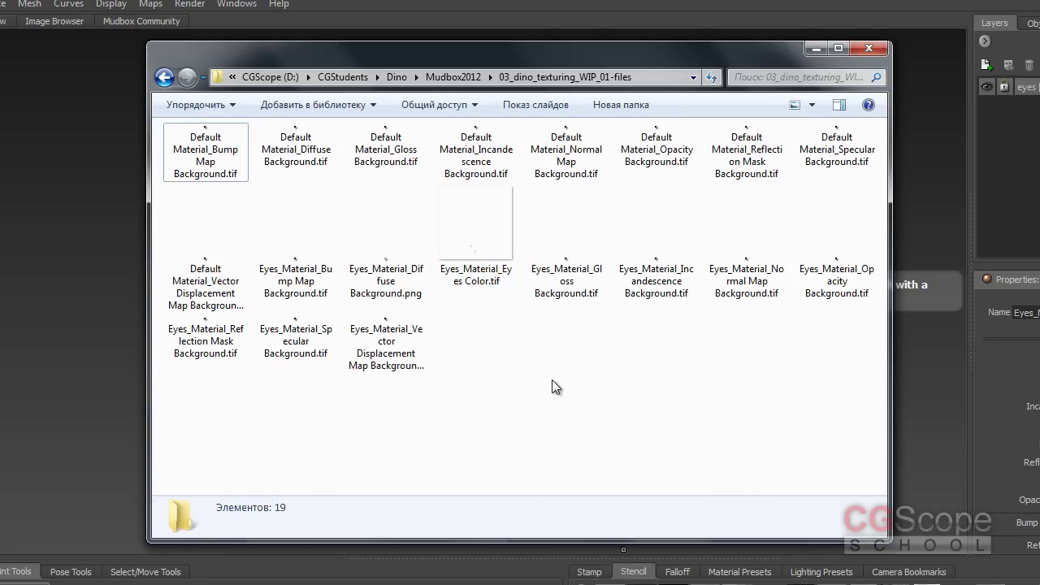
click(494, 253)
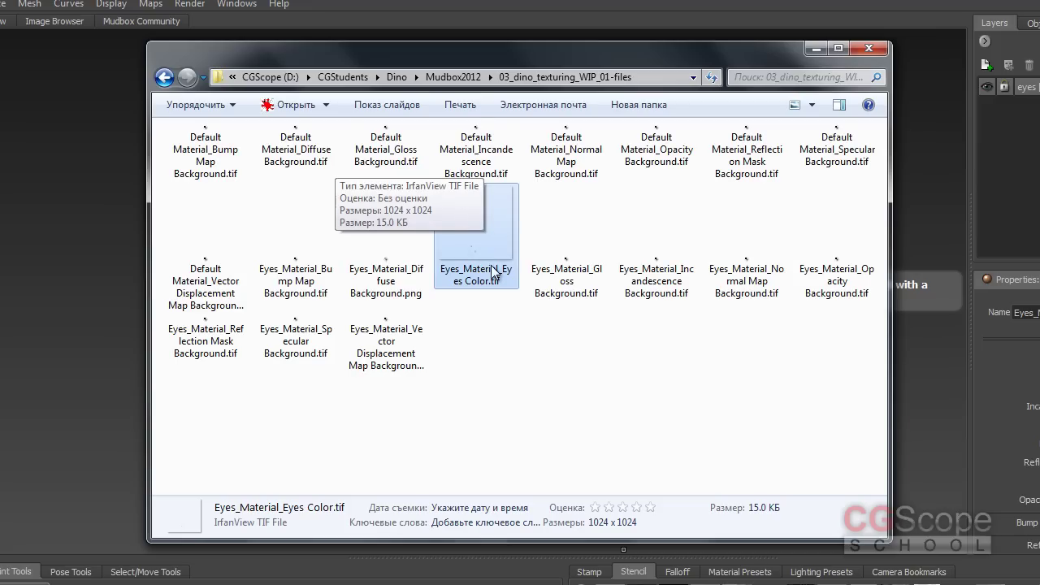
click(552, 355)
- Create a 4096-size Diffuse paint layer named 'Eyes Color' on the eyes
double_click(472, 232)
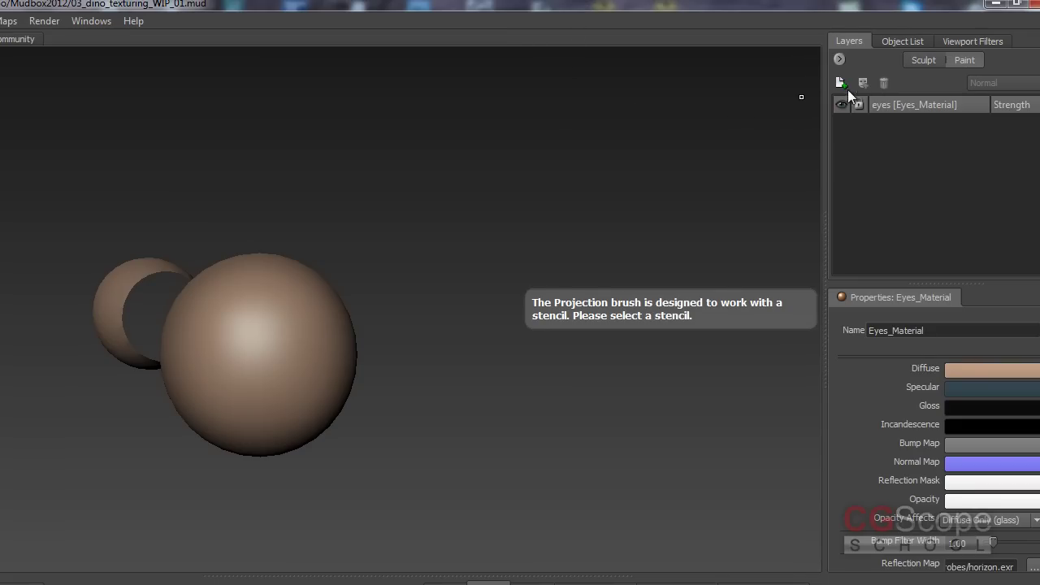
click(841, 83)
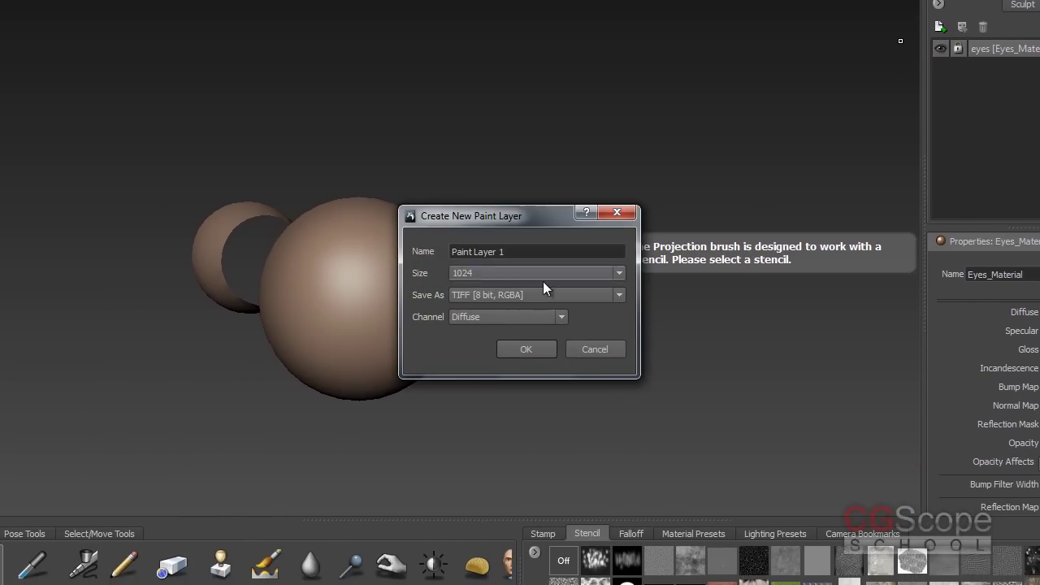
click(508, 273)
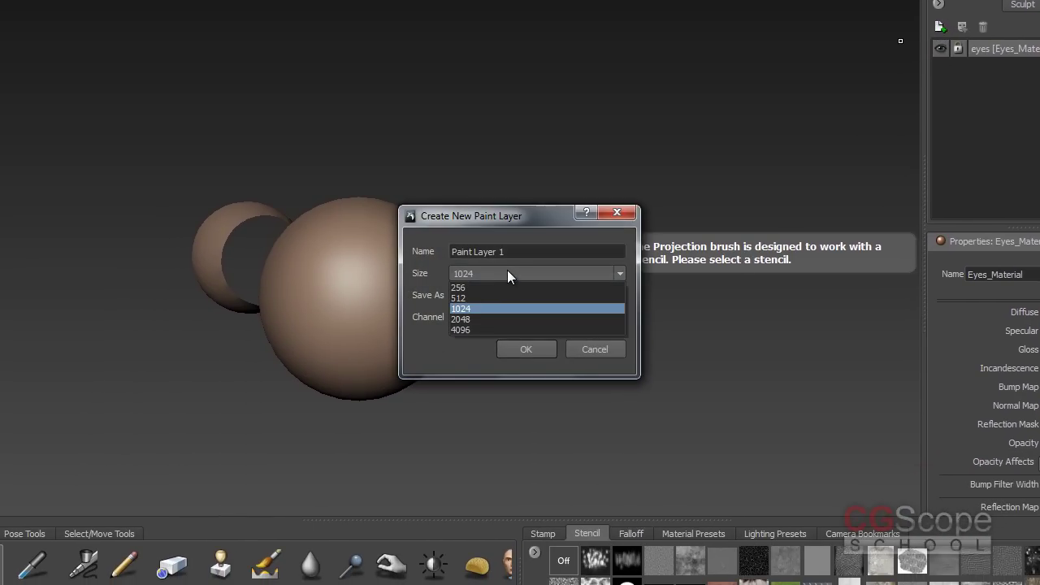
click(473, 328)
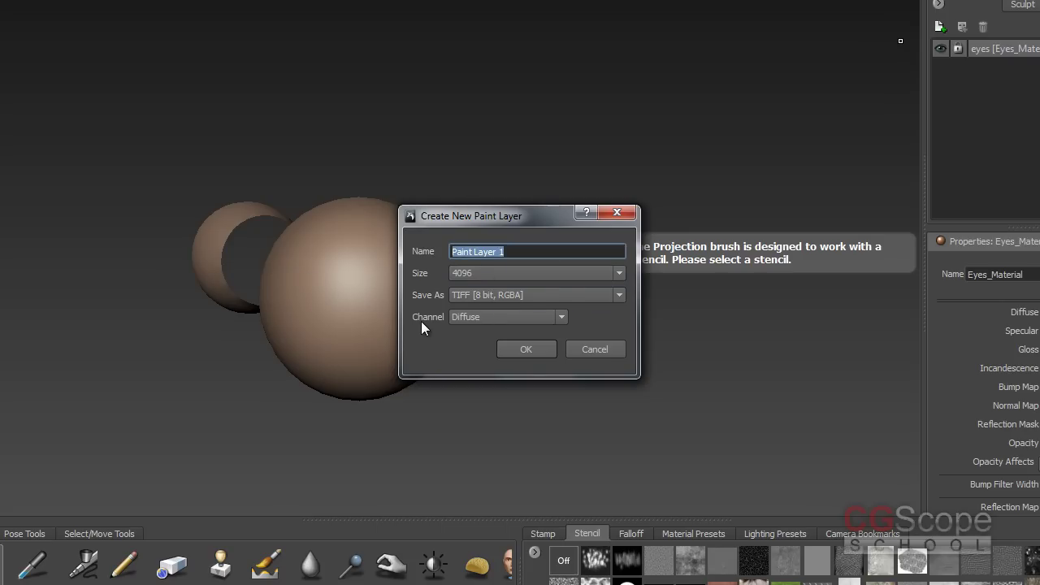
text(Eyes)
text( Color)
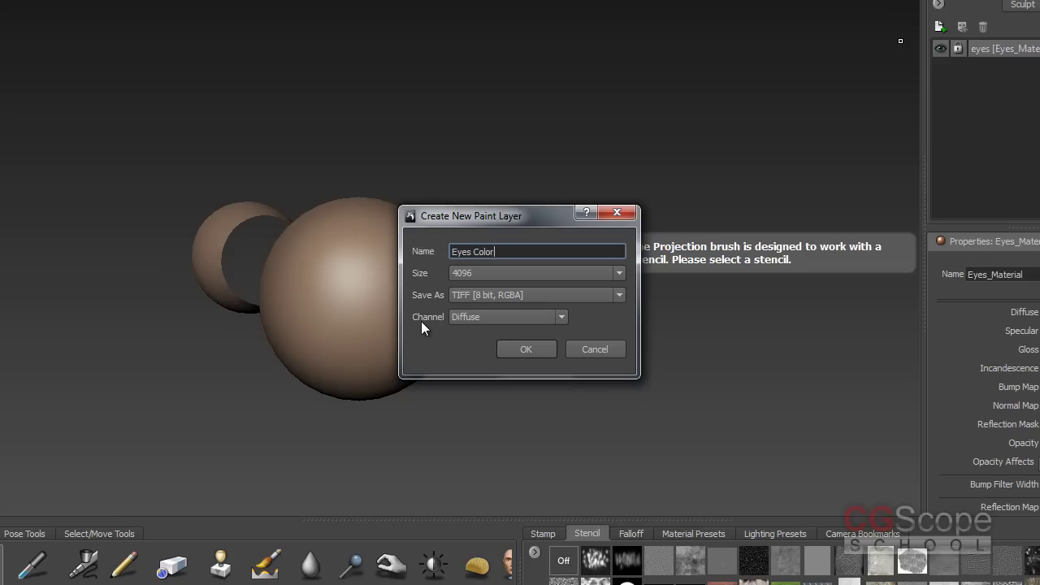
click(526, 348)
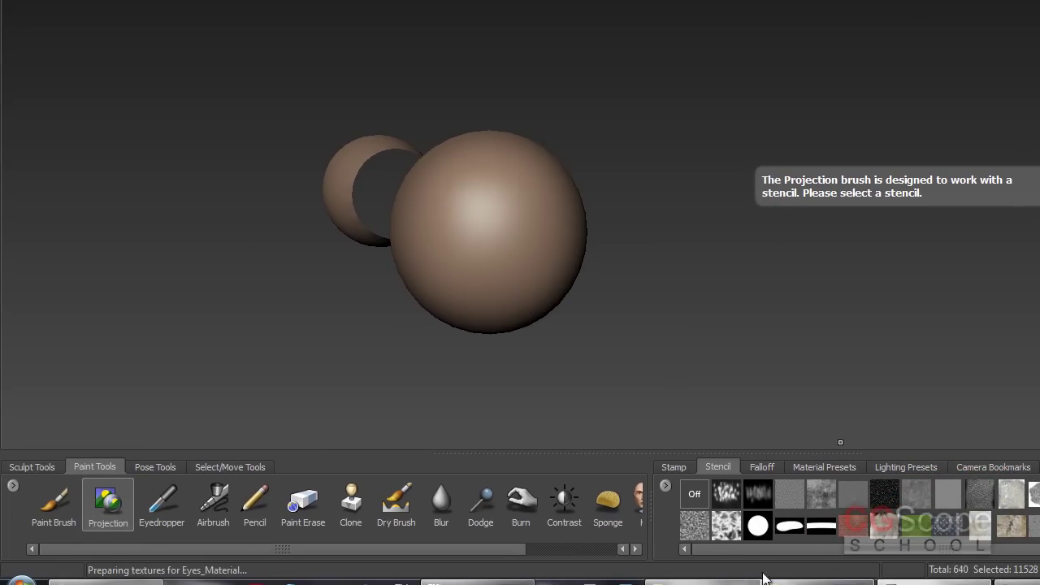
- Project the reptile-eye stencil onto the front of the eyeball for a yellow slit-pupil iris
click(702, 583)
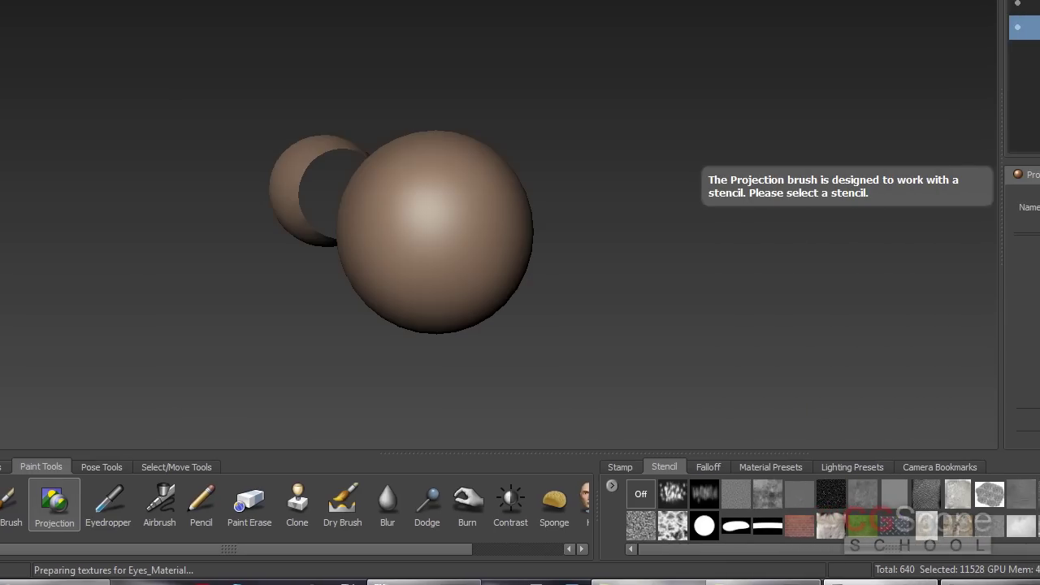
mouse_move(522, 262)
middle_down()
mouse_move(498, 260)
mouse_move(527, 262)
mouse_move(552, 246)
middle_up()
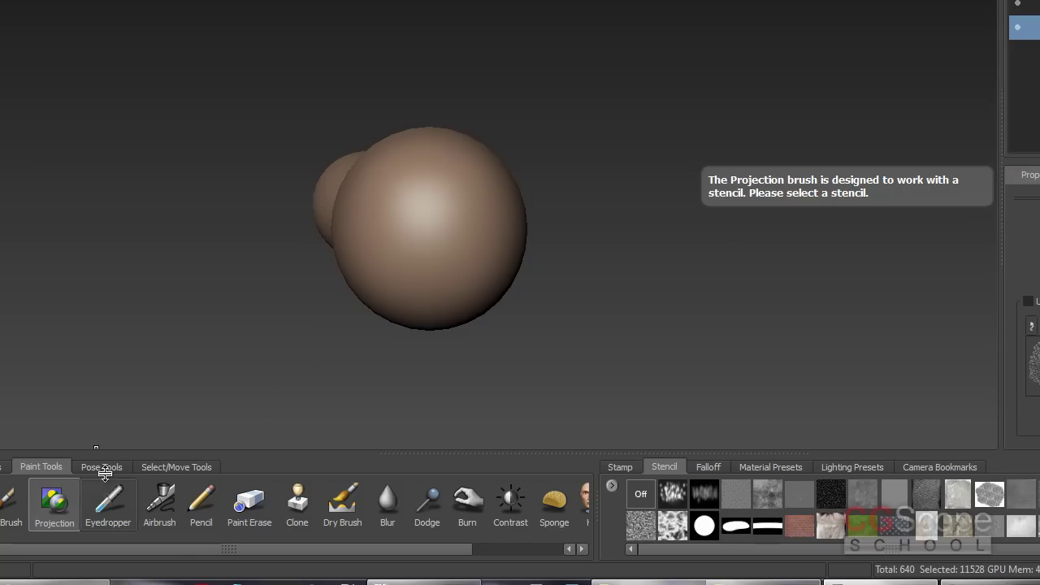
mouse_move(488, 295)
middle_down()
mouse_move(474, 281)
mouse_move(541, 286)
mouse_move(529, 285)
mouse_move(671, 267)
mouse_move(529, 232)
mouse_move(554, 233)
mouse_move(454, 249)
mouse_move(525, 244)
middle_up()
mouse_move(525, 243)
mouse_down()
mouse_move(620, 239)
mouse_move(534, 203)
mouse_move(520, 221)
mouse_move(498, 211)
mouse_move(573, 219)
mouse_move(515, 154)
mouse_move(491, 152)
mouse_move(476, 239)
mouse_move(536, 281)
mouse_move(589, 263)
mouse_move(592, 155)
mouse_move(527, 132)
mouse_move(466, 160)
mouse_move(453, 195)
mouse_move(480, 288)
mouse_move(576, 274)
mouse_move(609, 225)
mouse_move(568, 132)
mouse_move(496, 114)
mouse_move(458, 144)
mouse_move(441, 186)
mouse_move(462, 287)
mouse_move(530, 312)
mouse_move(606, 267)
mouse_move(622, 204)
mouse_move(580, 134)
mouse_move(504, 122)
mouse_move(457, 139)
mouse_move(448, 195)
mouse_up()
key(q)
key(q)
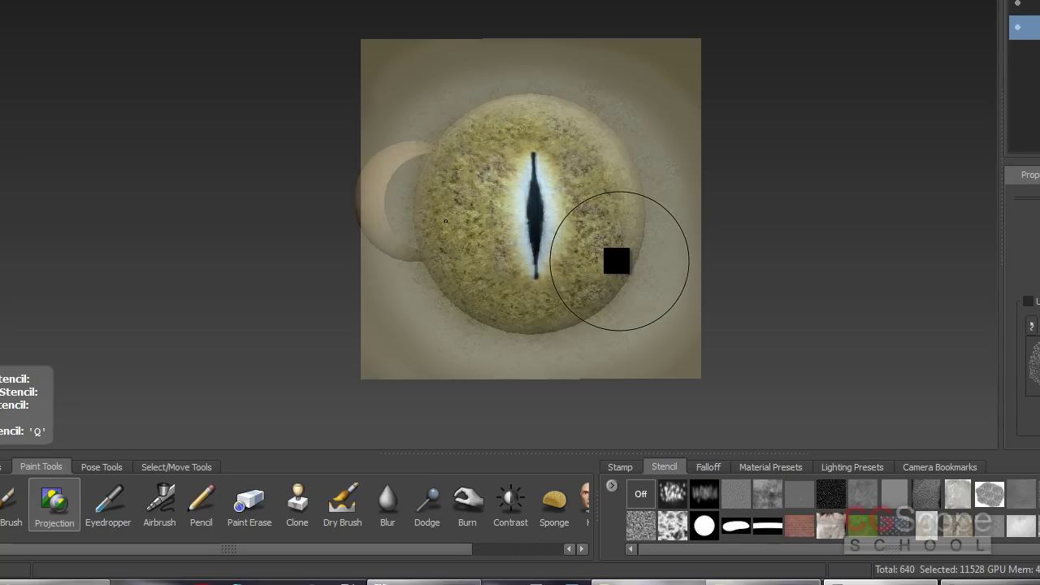
key(q)
- Turn the eyeball behind the eye stencil, toggling the stencil to check the iris placement
mouse_move(594, 246)
alt+mouse_down()
mouse_move(643, 242)
mouse_move(594, 225)
mouse_move(589, 204)
mouse_move(528, 144)
mouse_move(493, 192)
mouse_move(599, 211)
mouse_move(549, 200)
alt+mouse_up()
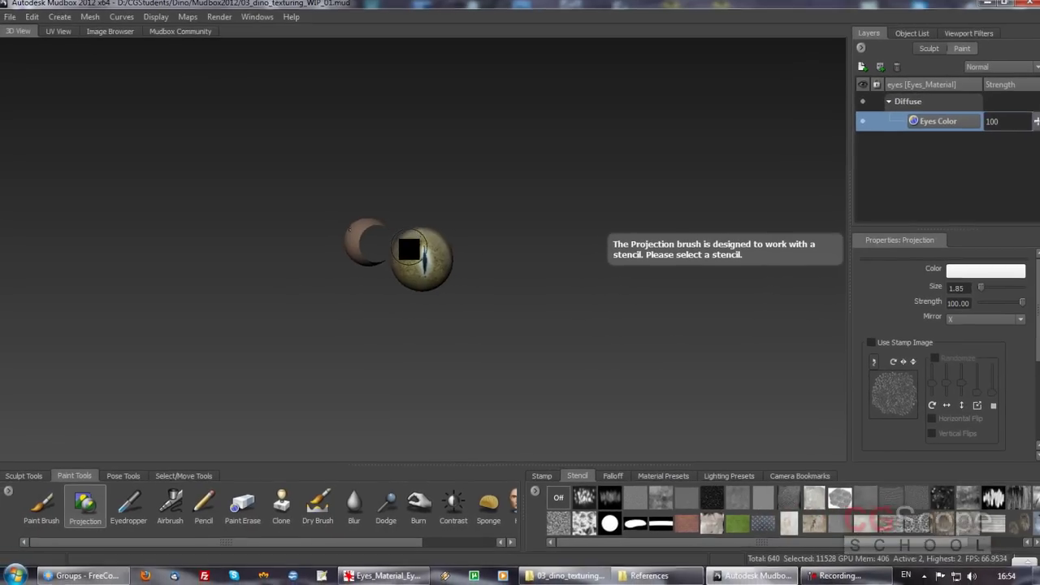
mouse_move(492, 277)
alt+mouse_down()
mouse_move(460, 274)
mouse_move(496, 295)
mouse_move(556, 282)
mouse_move(558, 244)
mouse_move(566, 281)
mouse_move(294, 298)
mouse_move(328, 290)
mouse_move(388, 318)
mouse_move(485, 290)
mouse_move(541, 330)
mouse_move(514, 311)
mouse_move(476, 310)
mouse_move(603, 304)
mouse_move(502, 300)
mouse_move(499, 316)
mouse_move(483, 246)
mouse_move(550, 204)
mouse_move(535, 186)
mouse_move(520, 218)
mouse_move(497, 226)
alt+mouse_up()
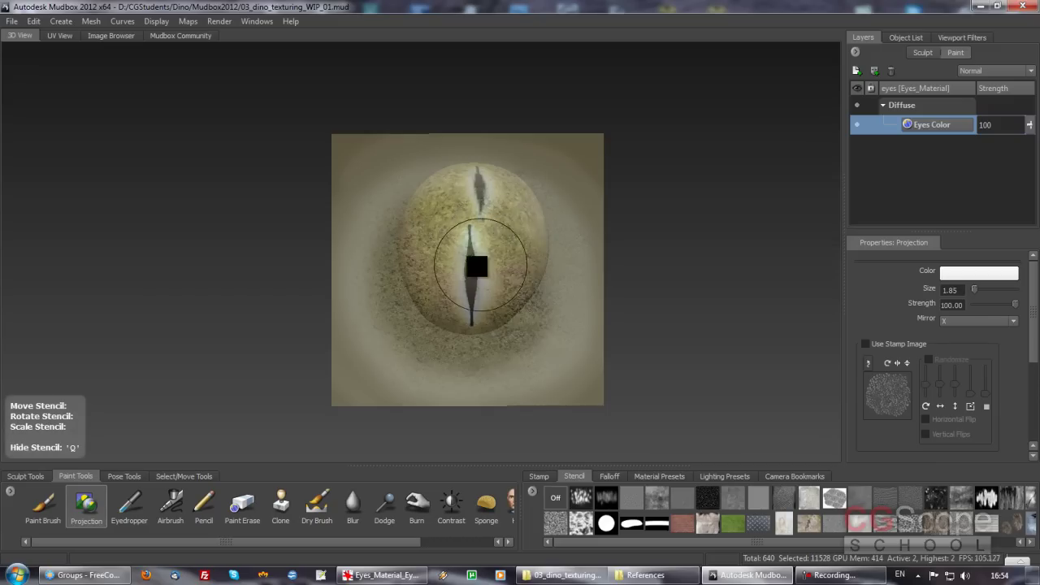
alt+drag(489, 245, 478, 219)
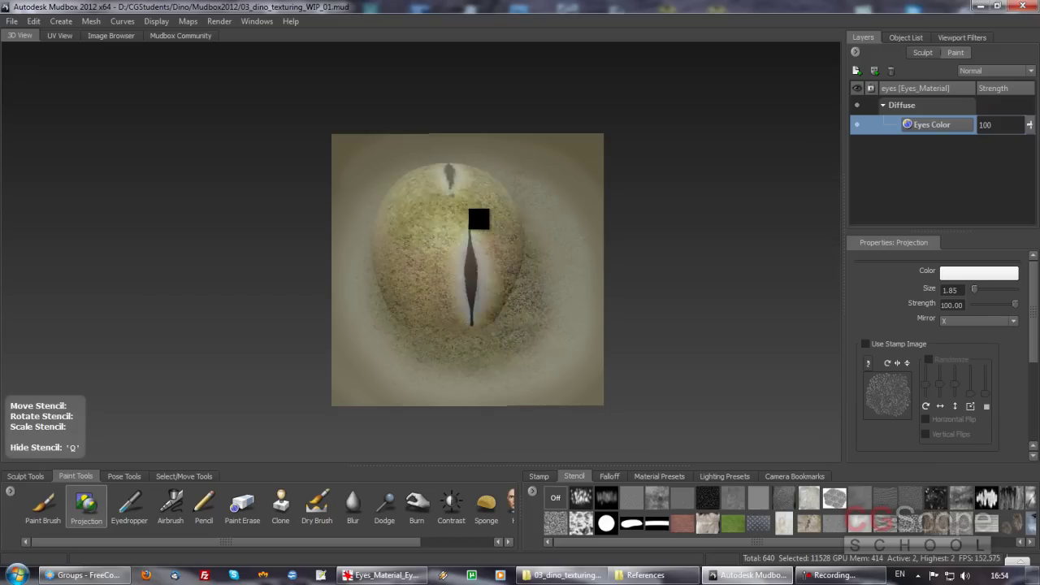
mouse_move(406, 273)
alt+mouse_down()
mouse_move(606, 236)
mouse_move(495, 193)
mouse_move(529, 214)
mouse_move(490, 188)
mouse_move(471, 206)
mouse_move(487, 341)
mouse_move(487, 298)
mouse_move(499, 283)
alt+mouse_up()
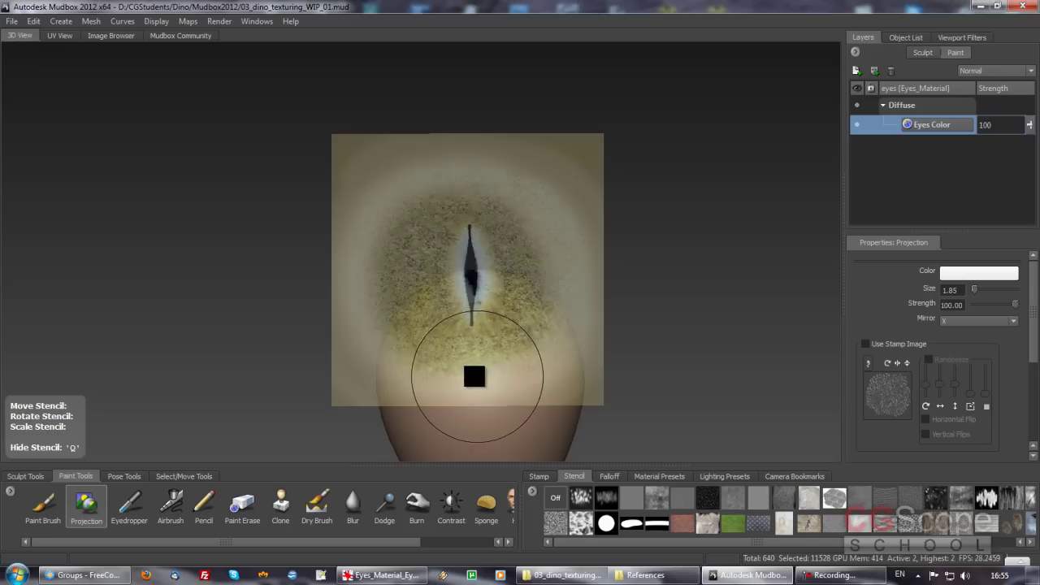
key(q)
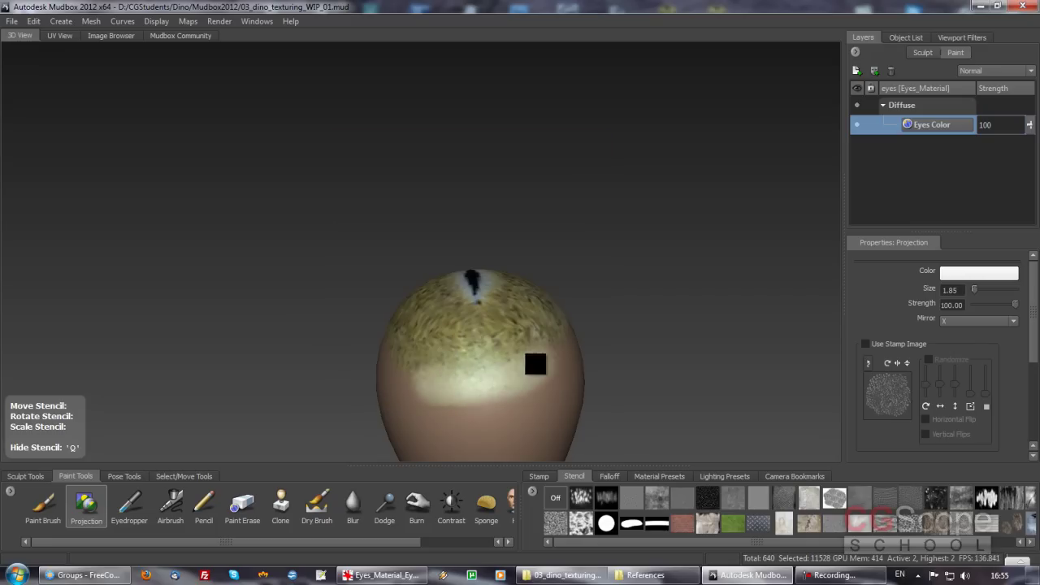
key(q)
alt+drag(476, 371, 529, 365)
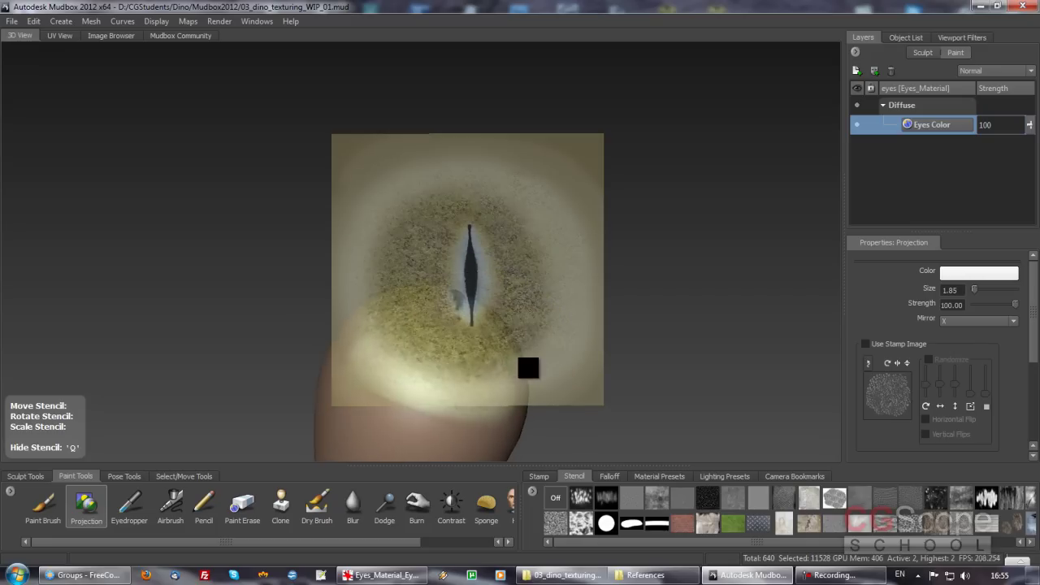
mouse_move(460, 353)
alt+mouse_down()
mouse_move(468, 367)
mouse_move(483, 365)
mouse_move(439, 309)
mouse_move(479, 328)
mouse_move(412, 216)
mouse_move(406, 282)
alt+mouse_up()
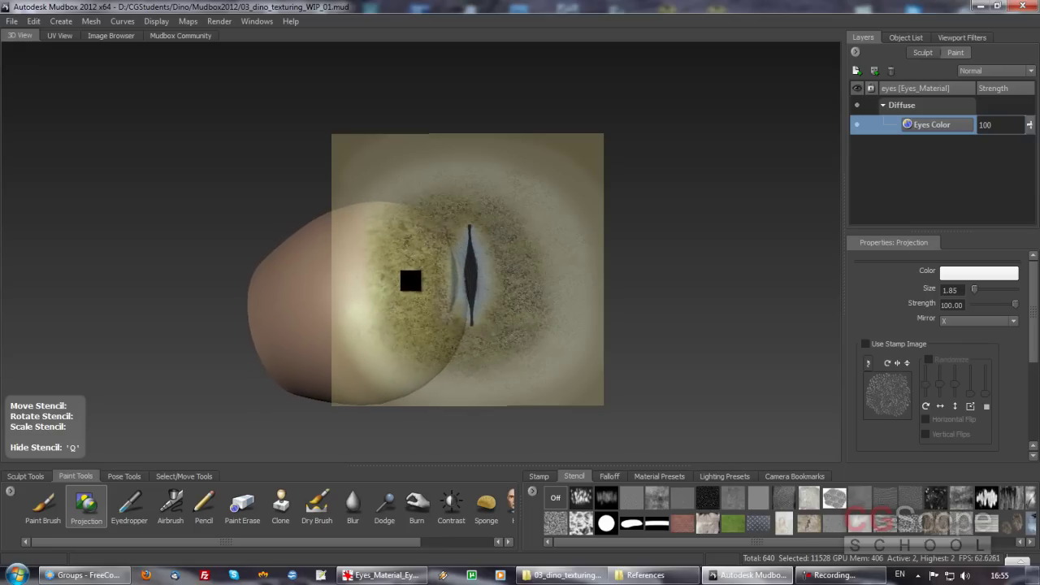
key(q)
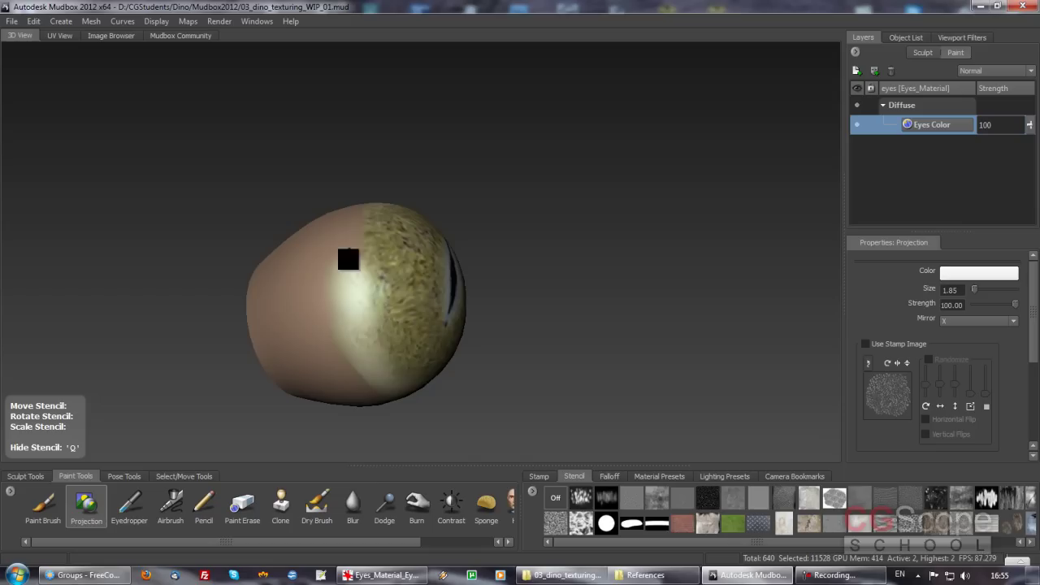
key(q)
- Orbit over the eyeball's side and top, hiding the stencil to inspect the projected iris
mouse_move(376, 292)
alt+mouse_down()
mouse_move(397, 294)
mouse_move(401, 279)
mouse_move(411, 288)
mouse_move(353, 260)
alt+mouse_up()
key(q)
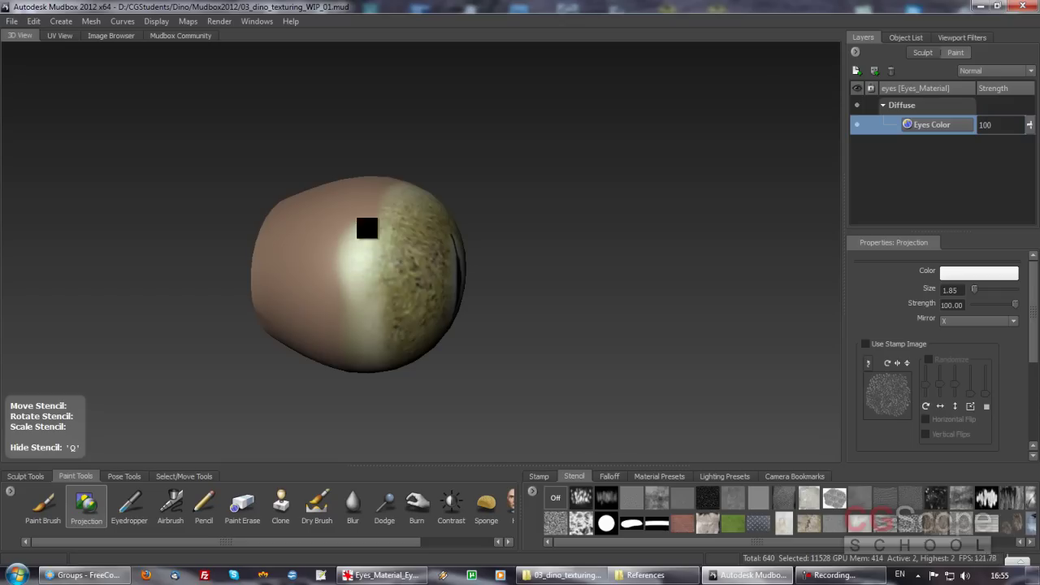
key(q)
mouse_move(390, 257)
alt+mouse_down()
mouse_move(386, 272)
mouse_move(420, 257)
mouse_move(430, 225)
mouse_move(419, 231)
mouse_move(390, 214)
alt+mouse_up()
key(q)
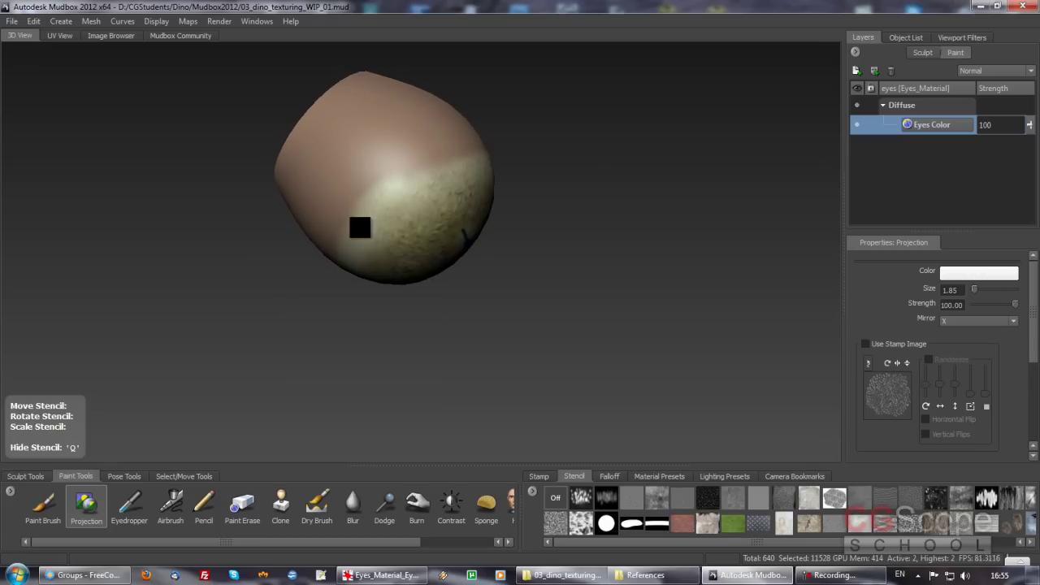
key(q)
mouse_move(429, 186)
alt+mouse_down()
mouse_move(420, 225)
mouse_move(495, 220)
mouse_move(466, 225)
mouse_move(488, 204)
mouse_move(513, 207)
mouse_move(519, 224)
mouse_move(509, 230)
alt+mouse_up()
key(q)
key(q)
key(q)
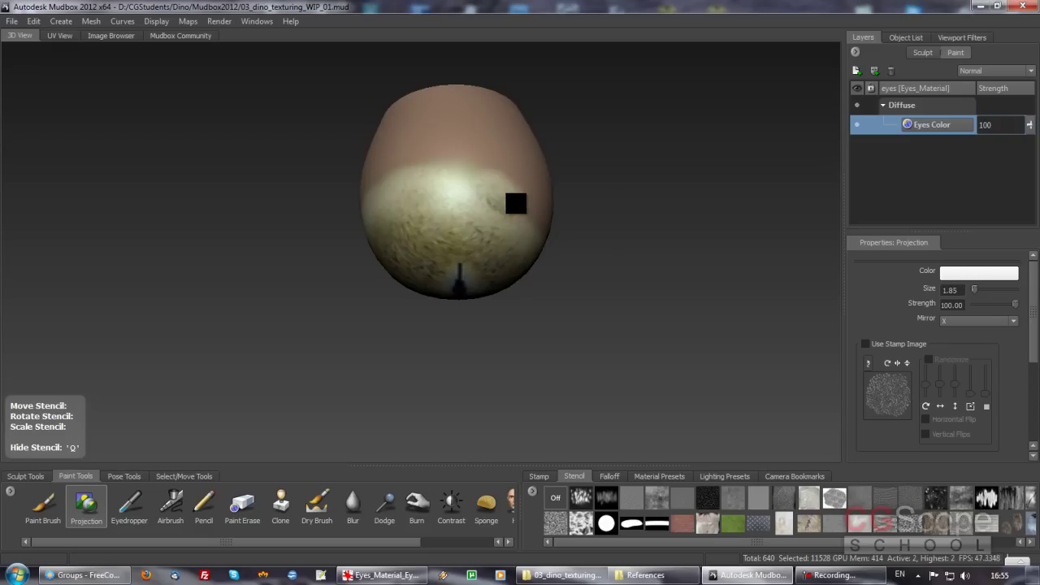
key(q)
alt+drag(509, 225, 512, 224)
key(q)
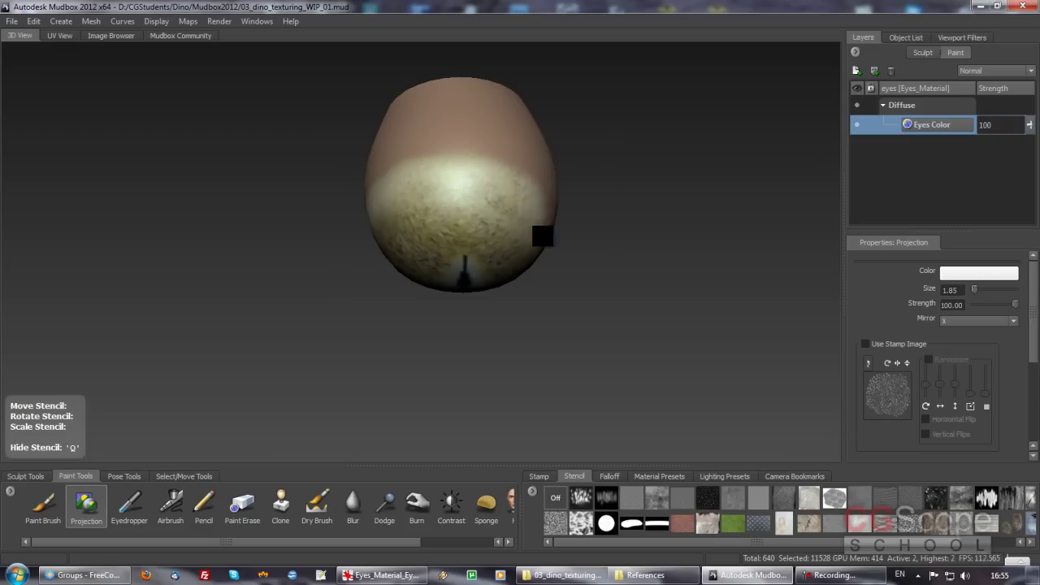
key(q)
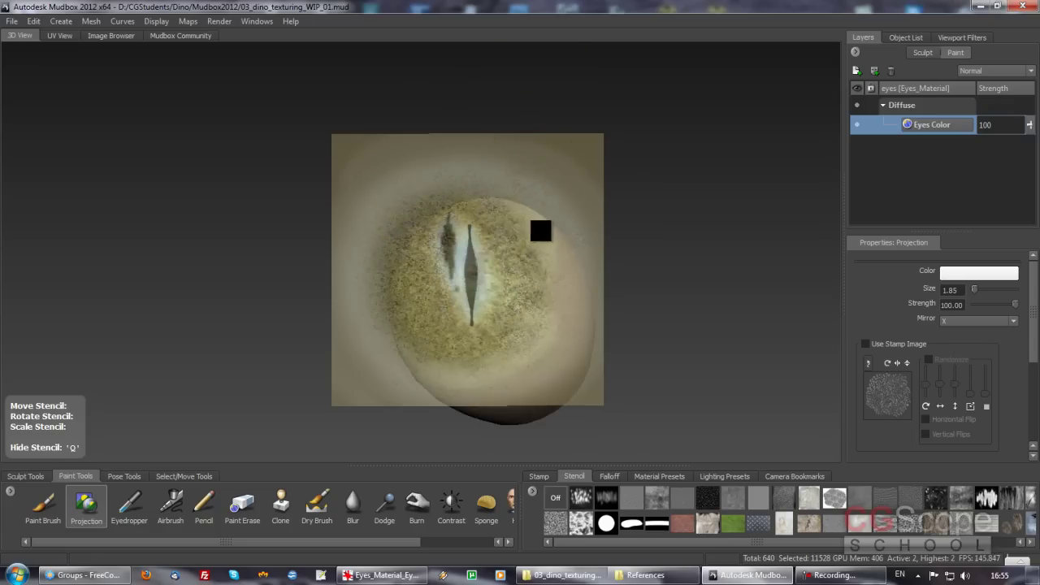
- Project the iris texture onto the eyeball again and check it with the stencil hidden
alt+drag(540, 230, 524, 261)
drag(512, 270, 525, 274)
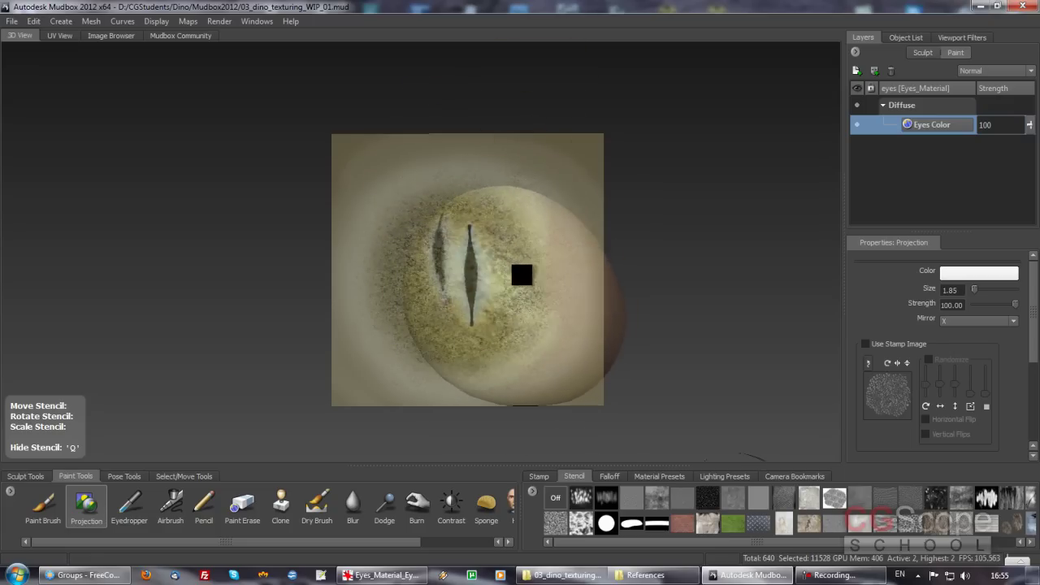
click(531, 276)
key(q)
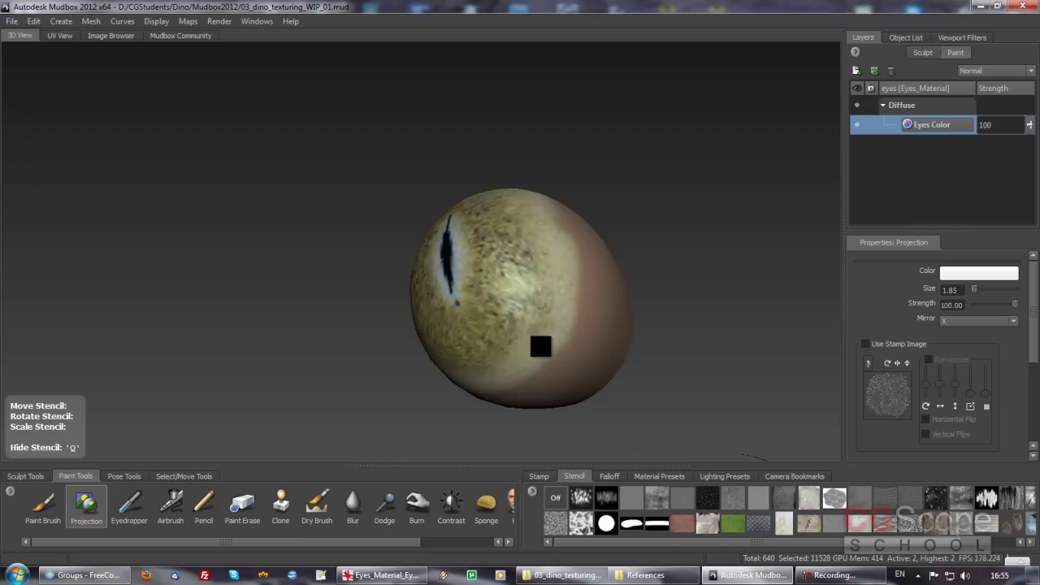
key(q)
mouse_move(540, 347)
alt+mouse_down()
mouse_move(541, 292)
mouse_move(475, 282)
alt+mouse_up()
key(q)
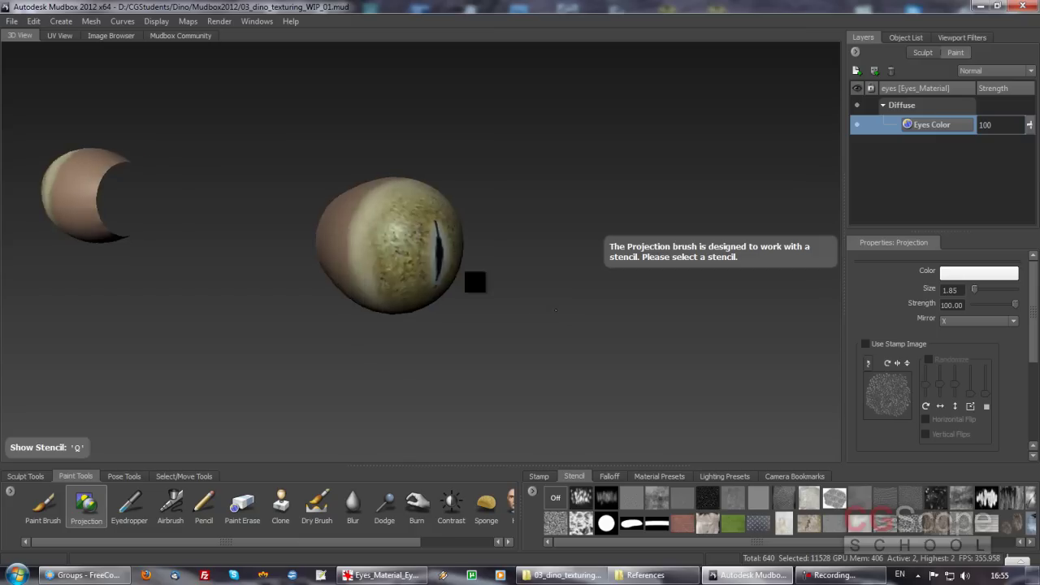
- Unhide the dinosaur body in the Object List and zoom in close on the eye
alt+drag(475, 282, 479, 268)
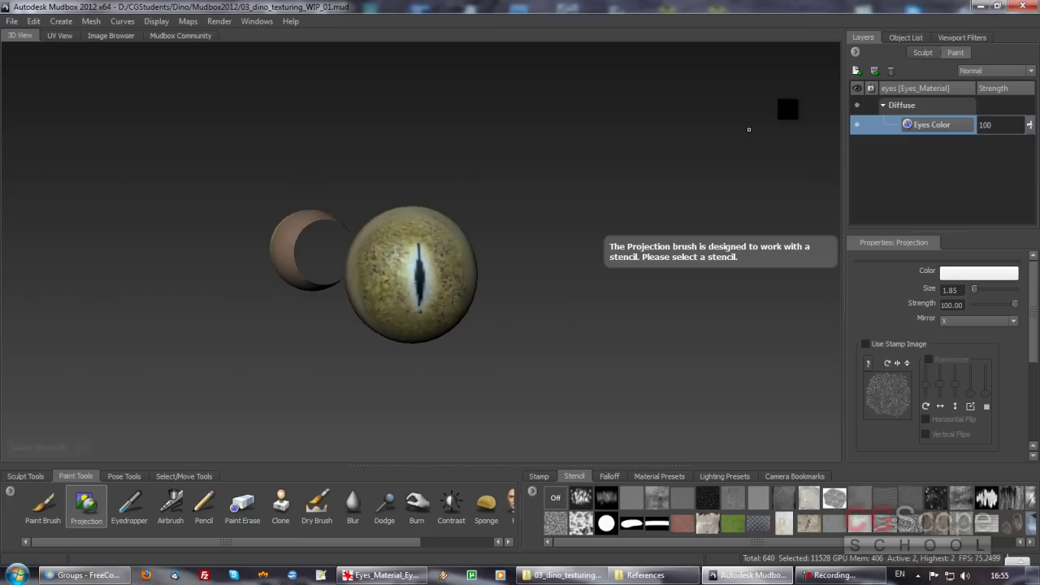
click(904, 38)
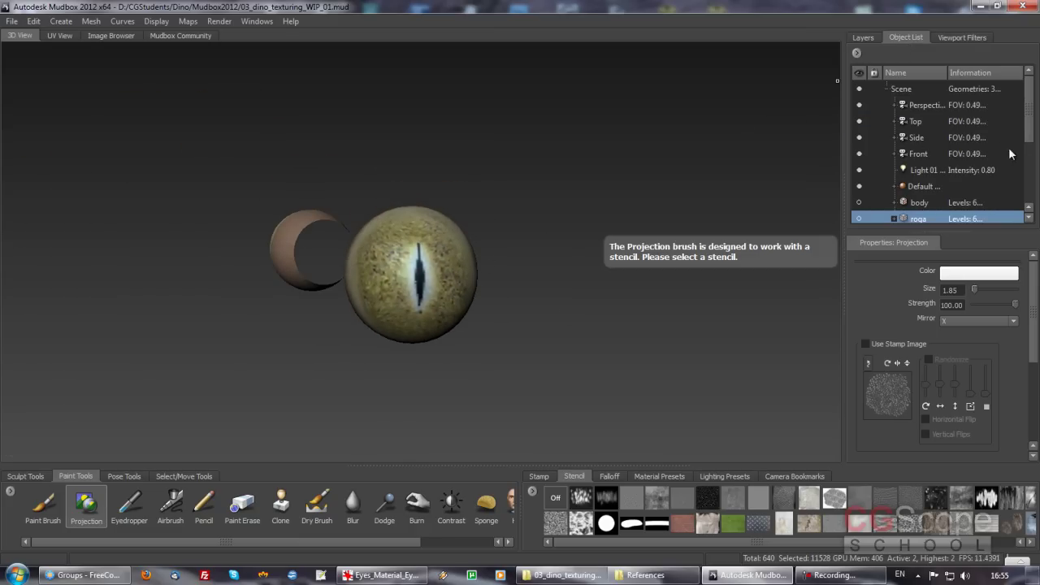
scroll(1024, 136, down, 1)
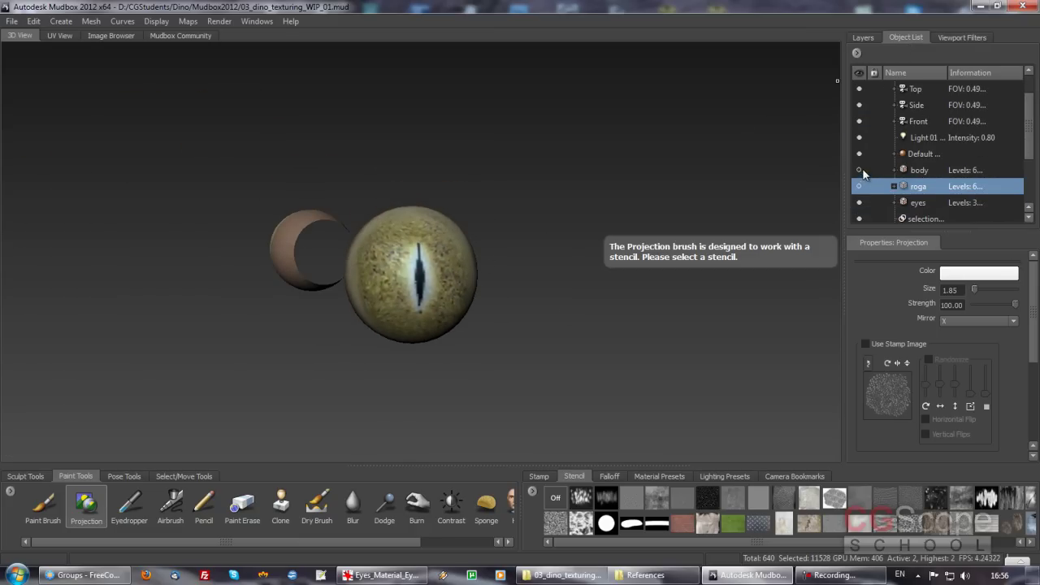
click(860, 170)
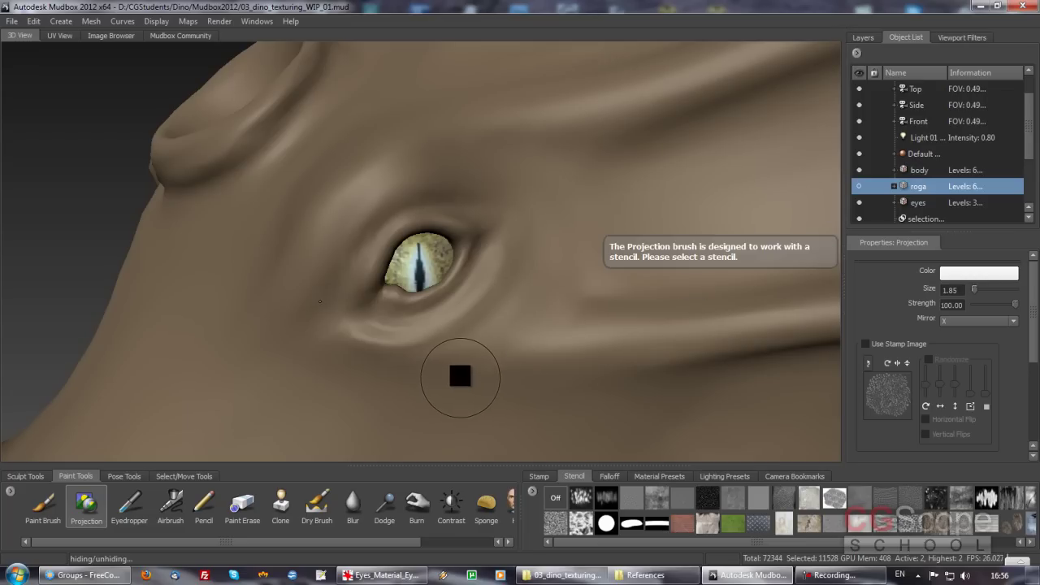
alt+right_drag(520, 341, 341, 340)
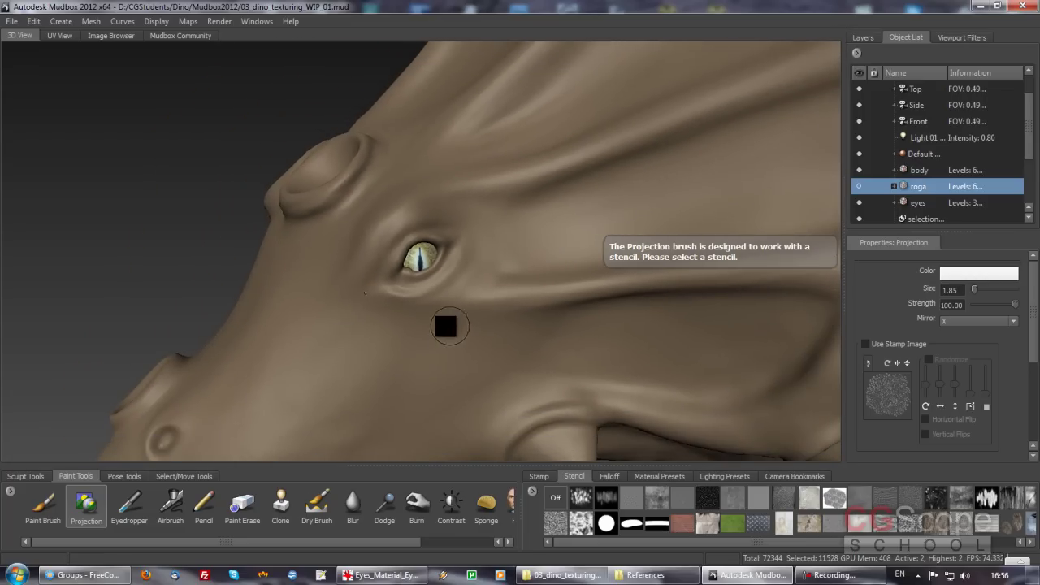
mouse_move(446, 310)
alt+mouse_down()
mouse_move(478, 306)
mouse_move(401, 308)
alt+mouse_up()
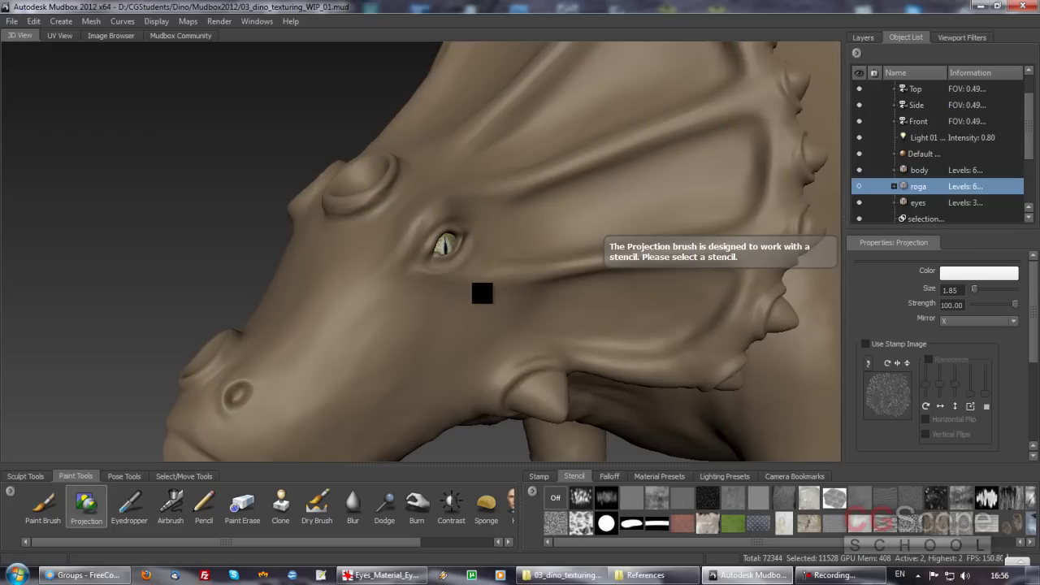
alt+right_drag(401, 308, 504, 322)
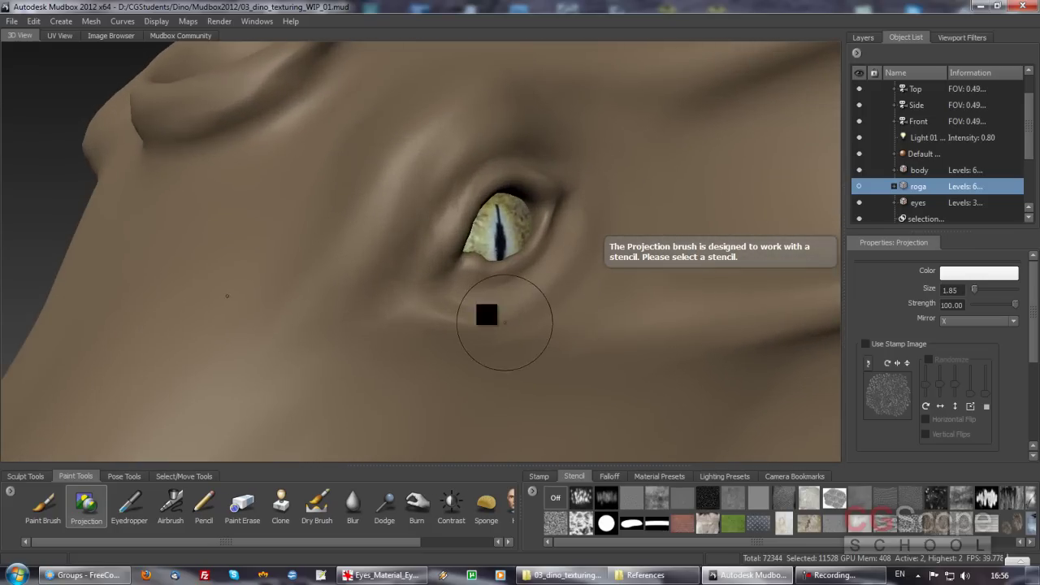
mouse_move(504, 322)
alt+mouse_down()
mouse_move(543, 309)
mouse_move(449, 311)
mouse_move(532, 305)
mouse_move(517, 292)
alt+mouse_up()
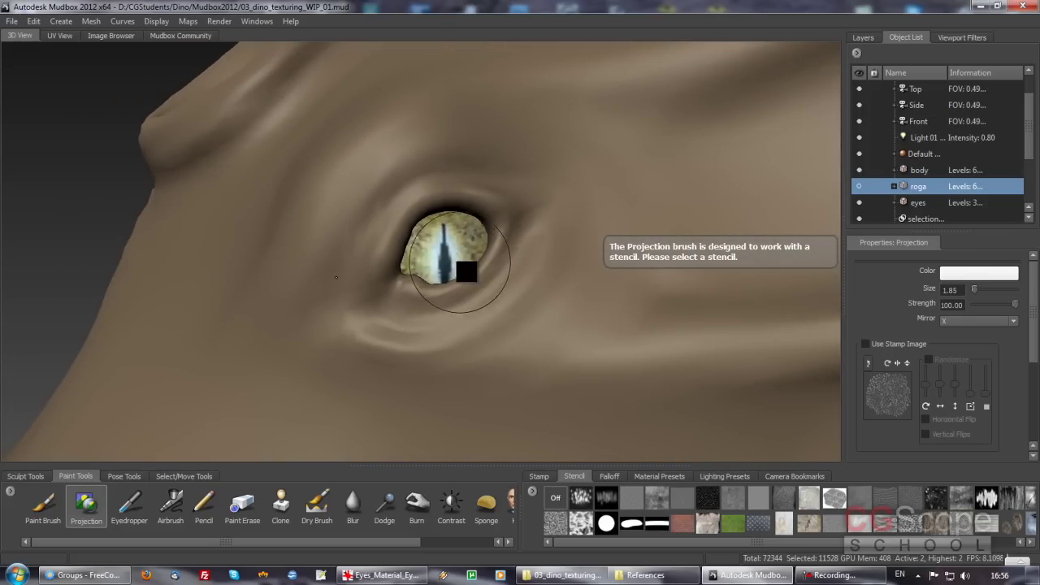
alt+right_drag(465, 272, 553, 283)
alt+drag(552, 283, 481, 297)
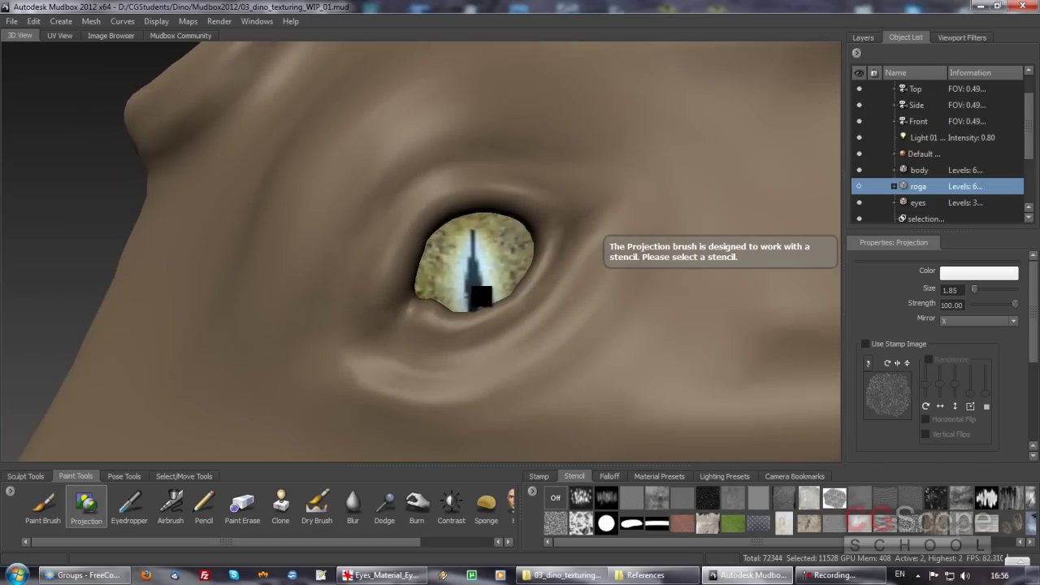
- Lock the body against painting and line the eye up under the eye stencil
click(874, 172)
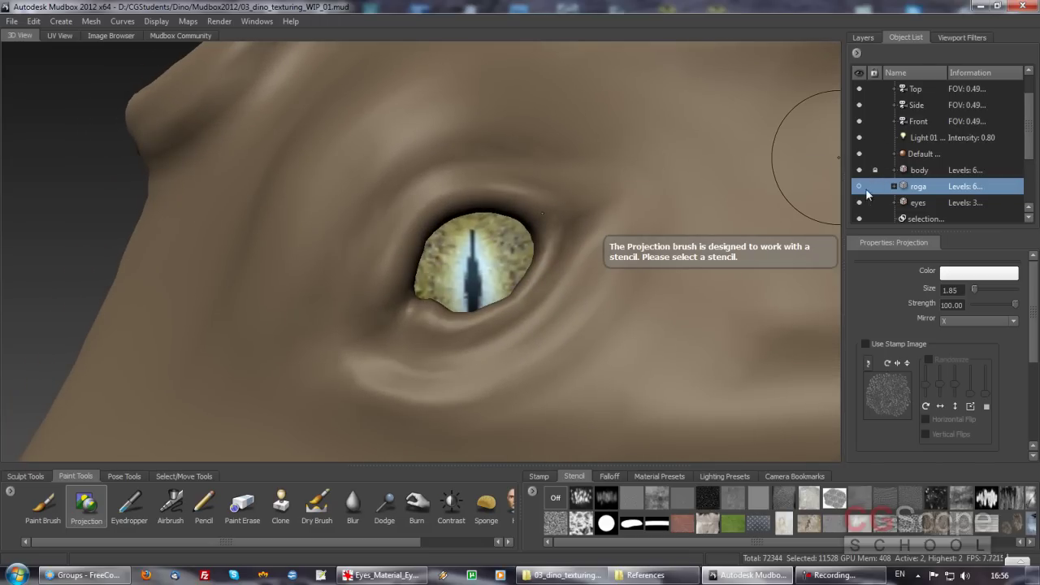
click(919, 203)
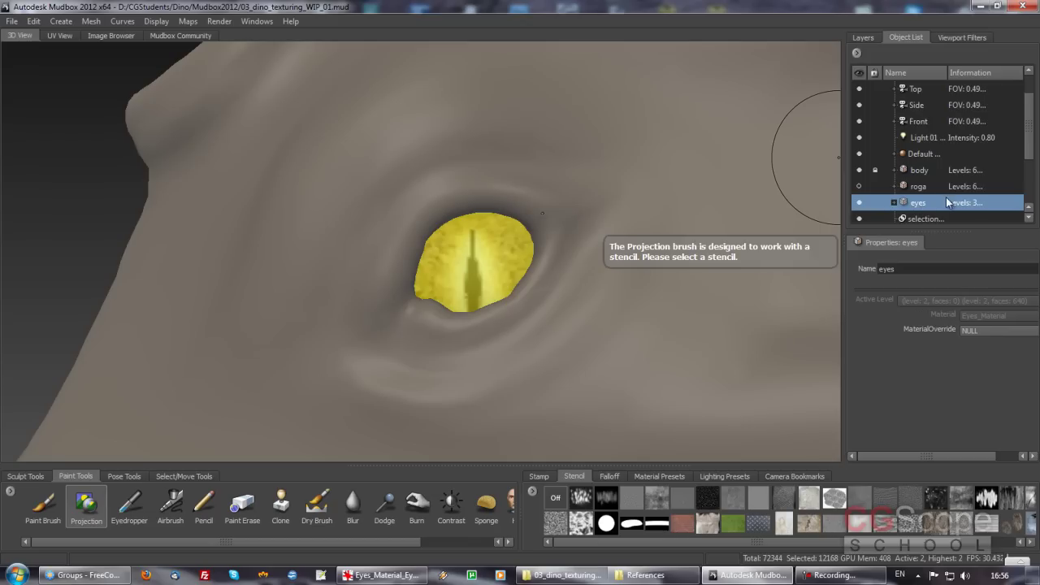
click(679, 341)
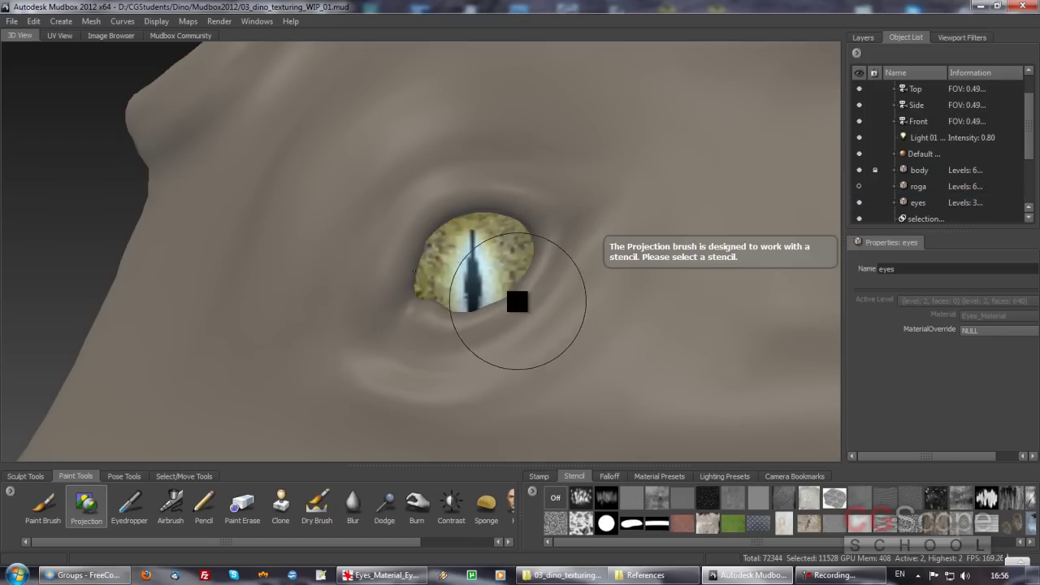
alt+drag(495, 301, 529, 290)
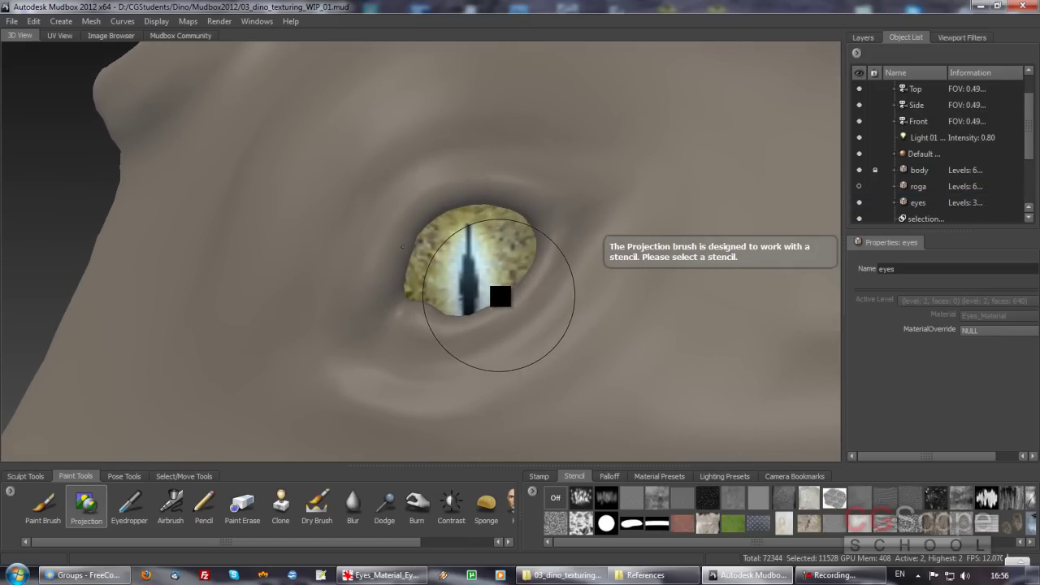
mouse_move(503, 302)
alt+mouse_down()
mouse_move(492, 298)
mouse_move(467, 331)
mouse_move(526, 207)
alt+mouse_up()
mouse_move(520, 251)
alt+mouse_down()
mouse_move(471, 290)
mouse_move(434, 278)
mouse_move(297, 296)
mouse_move(429, 248)
mouse_move(431, 295)
mouse_move(698, 254)
mouse_move(495, 271)
mouse_move(642, 257)
mouse_move(506, 269)
mouse_move(557, 256)
mouse_move(727, 235)
mouse_move(472, 279)
mouse_move(473, 267)
alt+mouse_up()
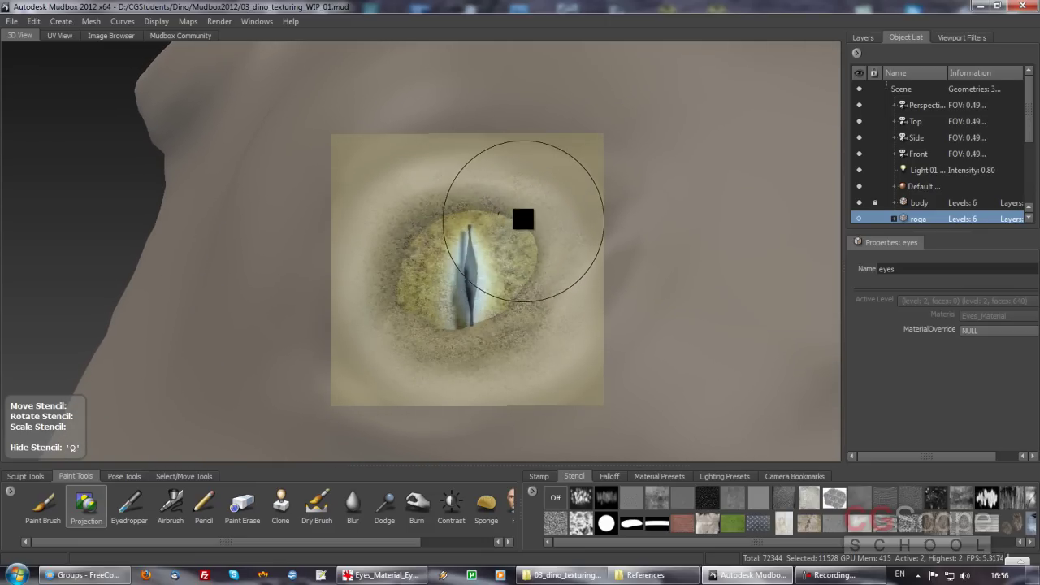
- Rotate the stencil about 30° and shrink it, then repaint a thinner diagonal slit pupil
mouse_move(544, 216)
mouse_down()
mouse_move(460, 186)
mouse_move(476, 188)
mouse_move(458, 235)
mouse_move(524, 220)
mouse_up()
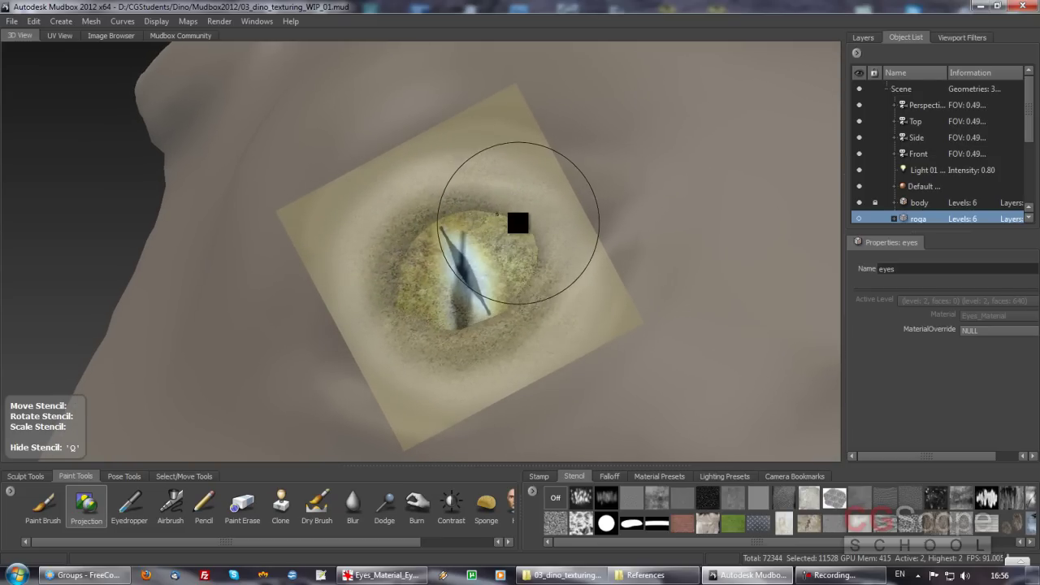
right_drag(501, 225, 446, 245)
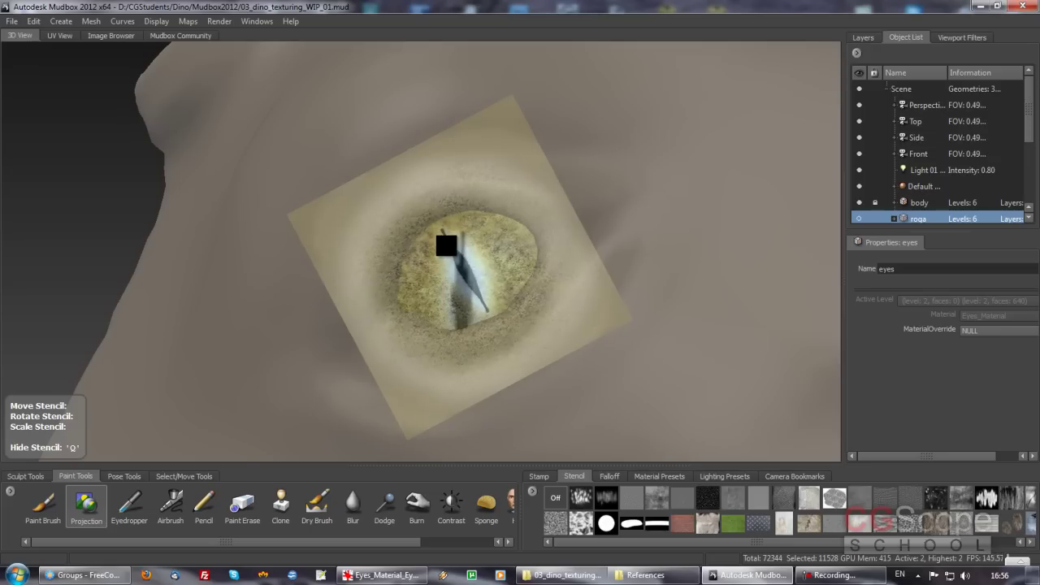
drag(485, 262, 476, 262)
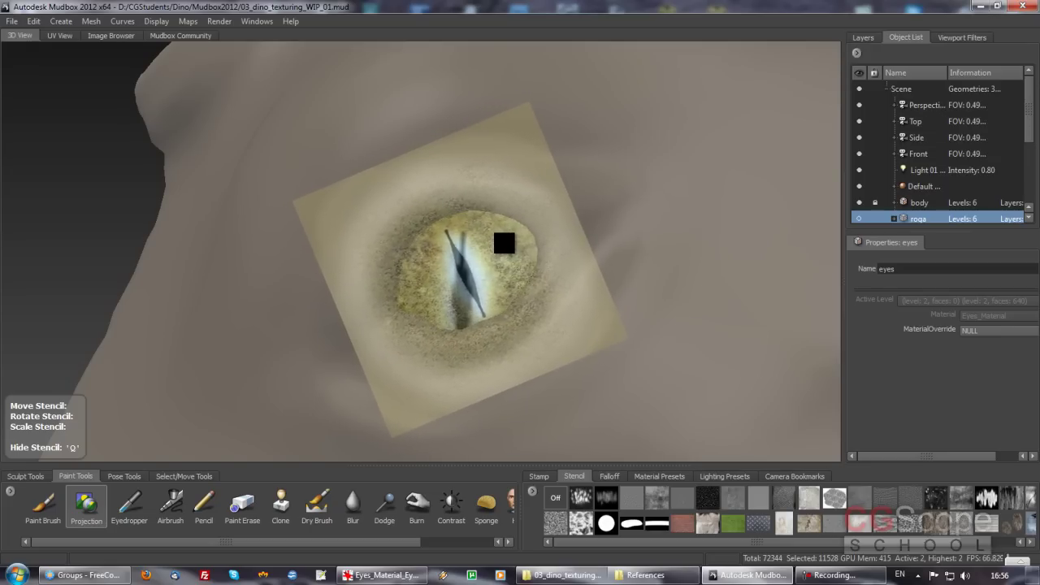
drag(487, 239, 457, 242)
key(q)
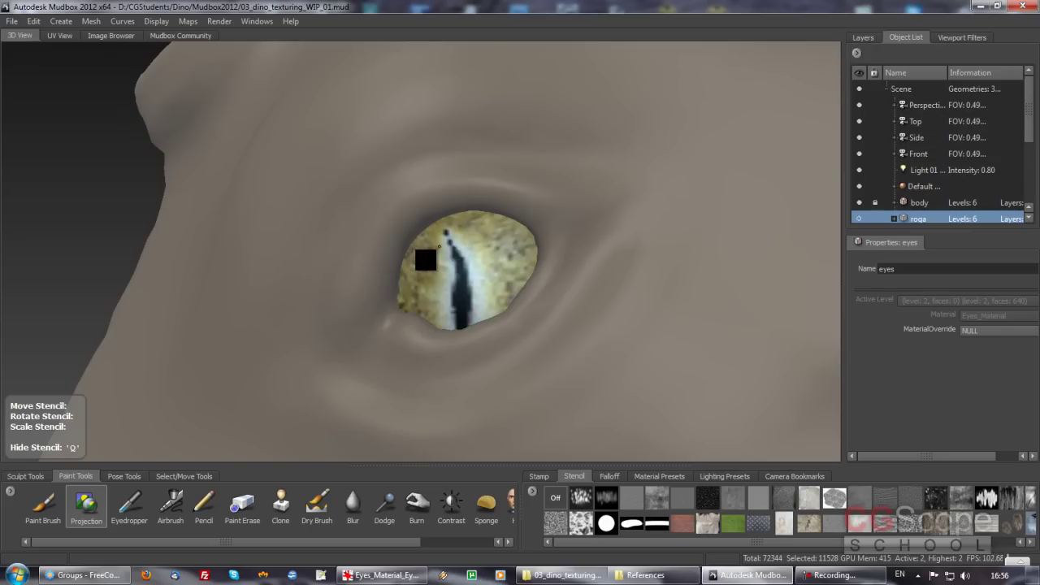
drag(433, 284, 458, 298)
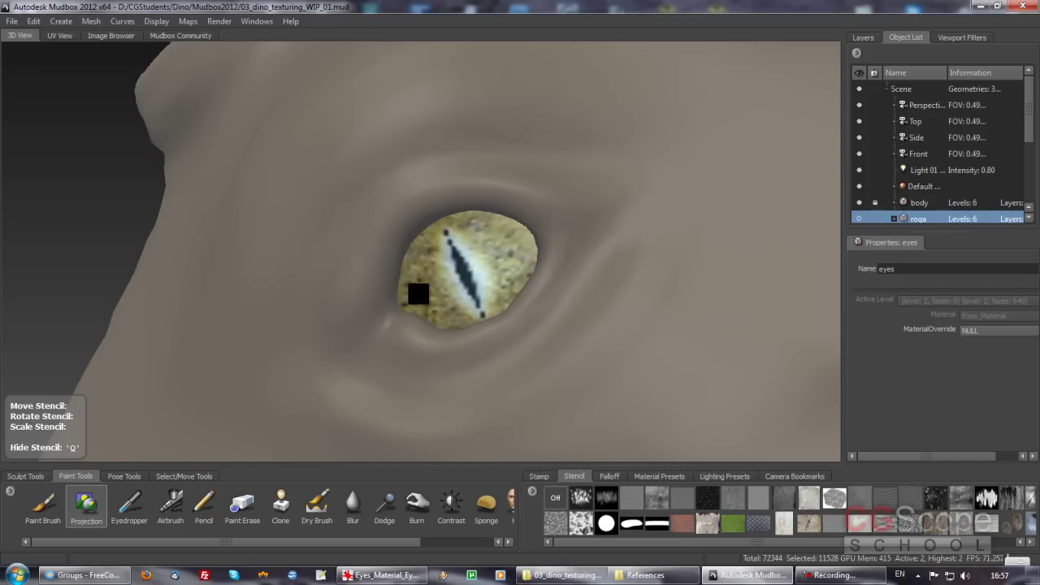
- Toggle the eye stencil on and off to inspect the painted diagonal slit pupil
key(q)
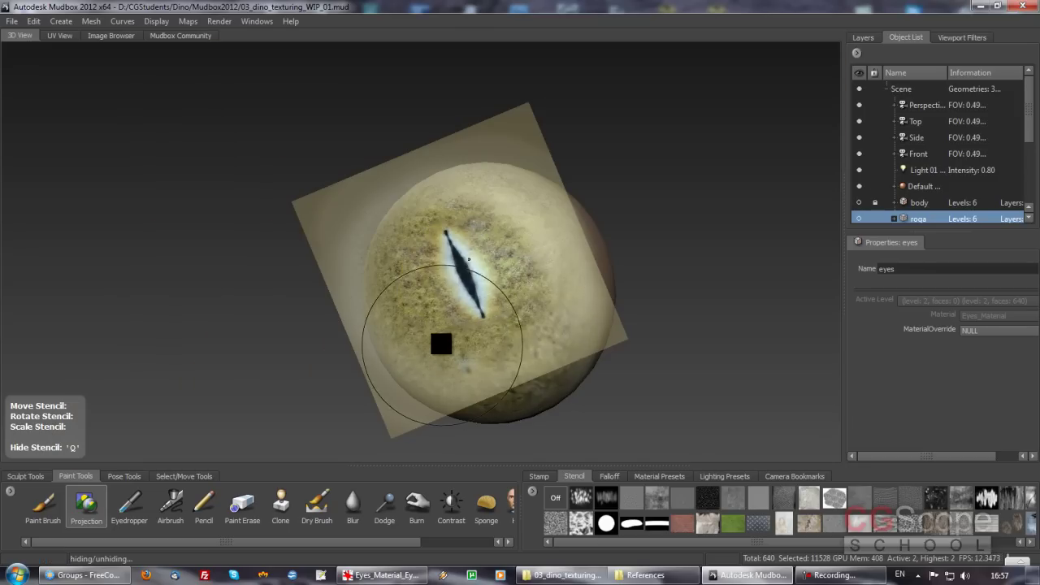
key(q)
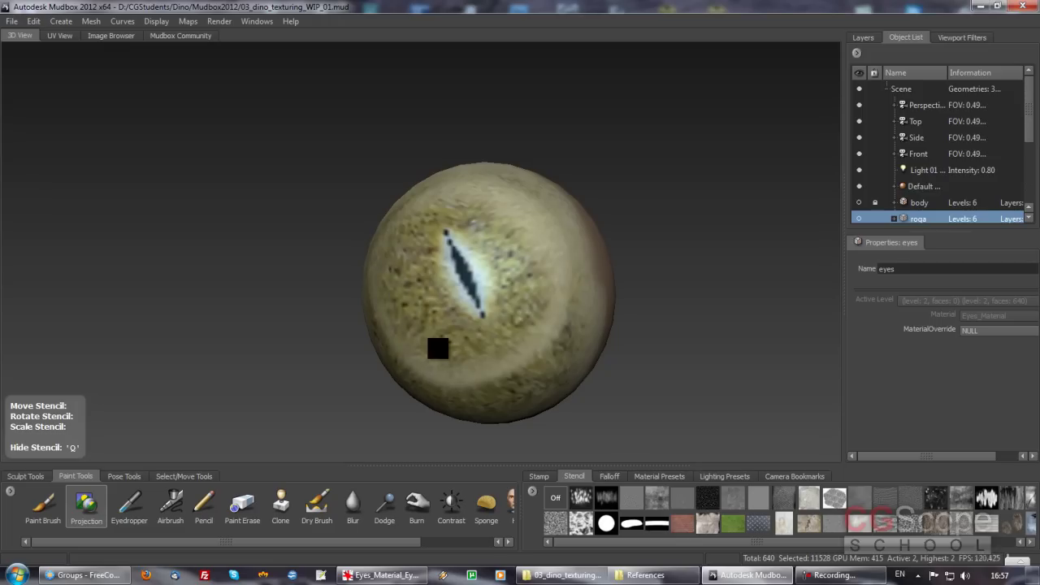
key(q)
key(q)
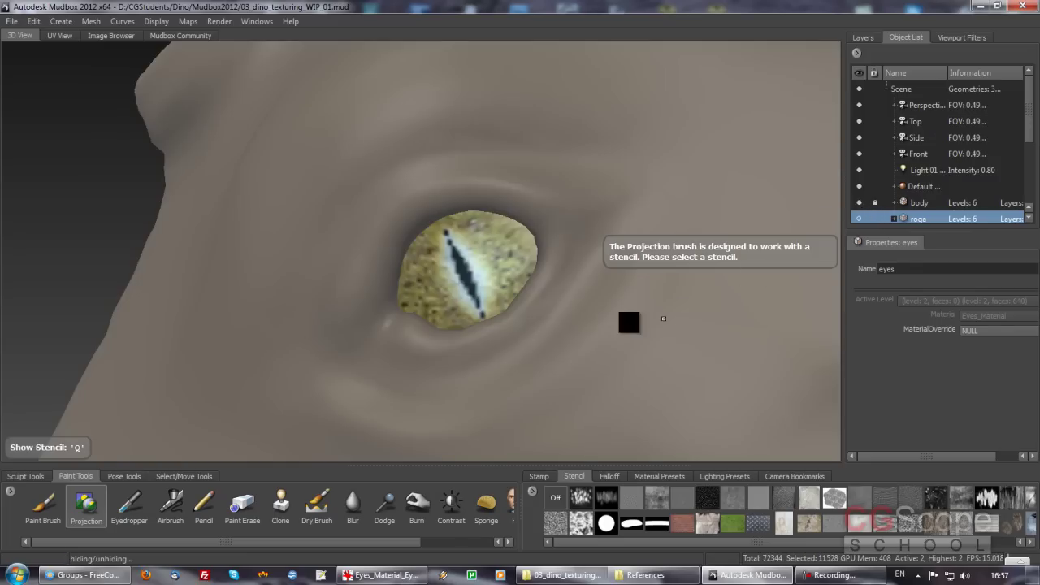
- Orbit and zoom around the dinosaur head to inspect the eye and frill
mouse_move(626, 318)
alt+mouse_down()
mouse_move(385, 295)
mouse_move(301, 334)
mouse_move(298, 290)
mouse_move(523, 293)
mouse_move(362, 292)
mouse_move(471, 262)
mouse_move(521, 266)
alt+mouse_up()
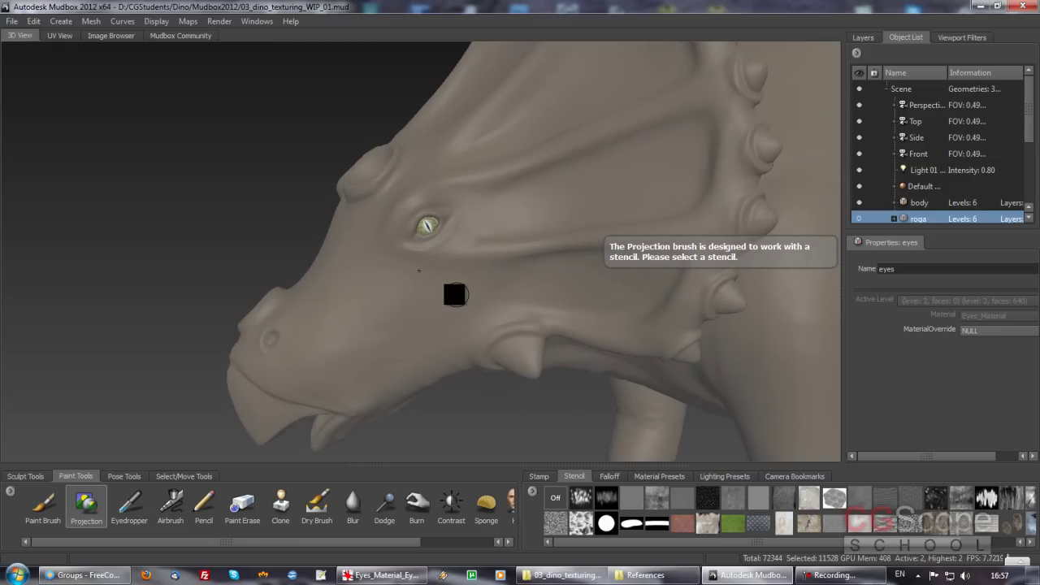
mouse_move(447, 301)
alt+mouse_down()
mouse_move(499, 268)
mouse_move(455, 281)
mouse_move(499, 301)
mouse_move(443, 293)
mouse_move(460, 269)
mouse_move(431, 292)
mouse_move(469, 312)
mouse_move(571, 302)
mouse_move(352, 323)
mouse_move(379, 325)
alt+mouse_up()
alt+right_drag(379, 325, 594, 288)
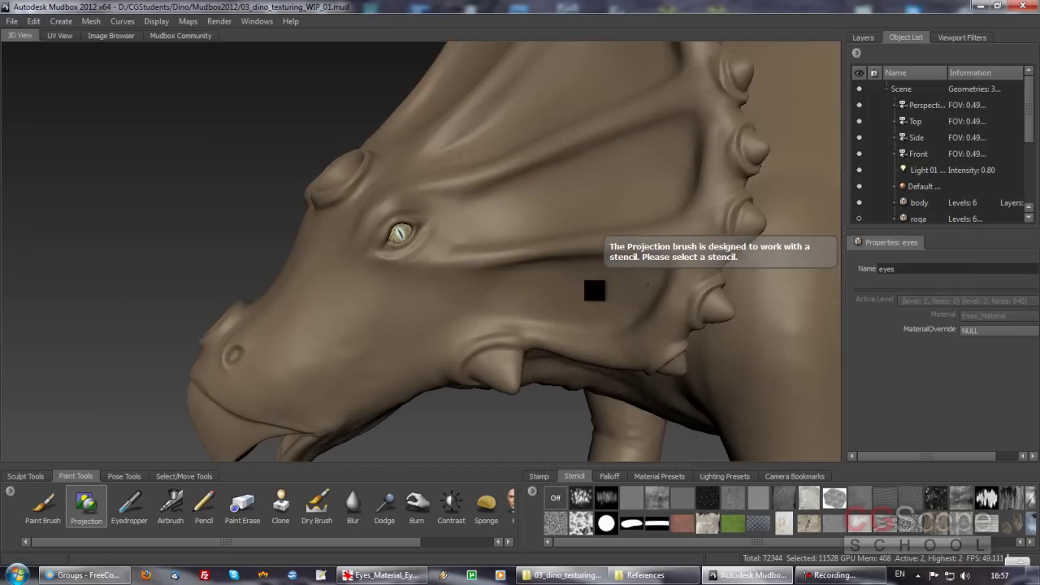
alt+right_drag(525, 288, 436, 285)
alt+drag(437, 285, 464, 269)
mouse_move(463, 269)
alt+right_down()
mouse_move(626, 216)
mouse_move(387, 260)
mouse_move(504, 225)
mouse_move(488, 284)
mouse_move(379, 291)
mouse_move(641, 232)
mouse_move(461, 280)
alt+right_up()
mouse_move(461, 280)
alt+mouse_down()
mouse_move(499, 278)
mouse_move(434, 232)
alt+mouse_up()
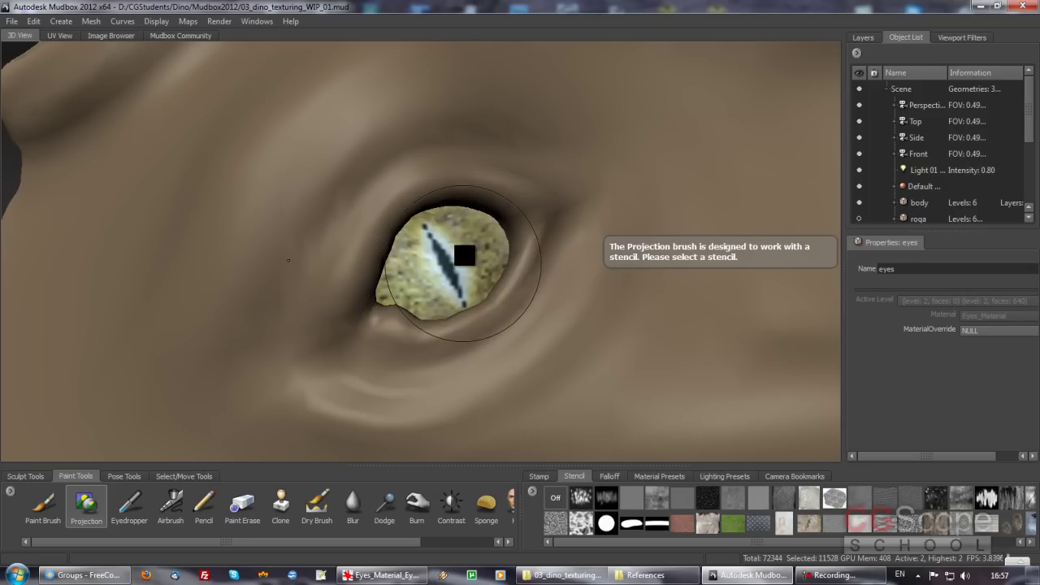
- Zoom out to view the whole dinosaur from the side
scroll(495, 272, down, 3)
mouse_move(492, 280)
alt+mouse_down()
mouse_move(398, 302)
mouse_move(241, 293)
alt+mouse_up()
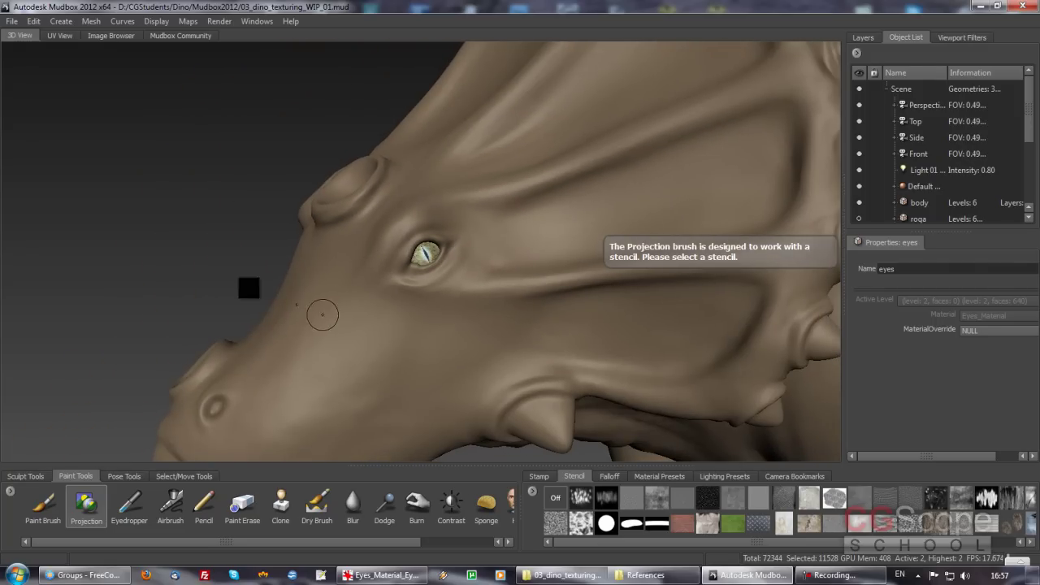
scroll(525, 319, down, 3)
mouse_move(379, 297)
alt+mouse_down()
mouse_move(429, 295)
mouse_move(425, 286)
mouse_move(468, 275)
mouse_move(457, 271)
mouse_move(559, 281)
mouse_move(626, 272)
mouse_move(365, 281)
alt+mouse_up()
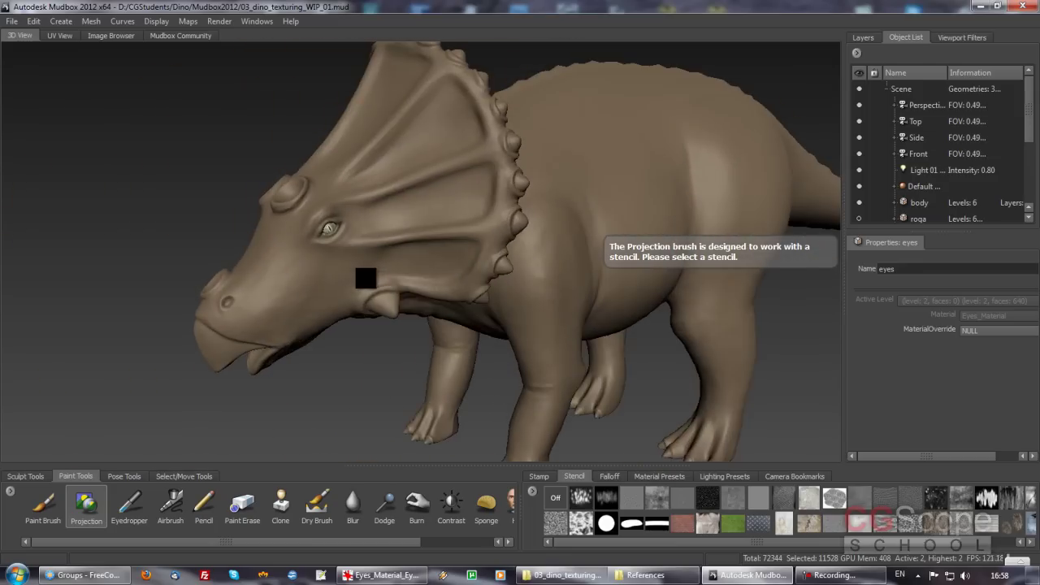
scroll(457, 304, up, 2)
scroll(443, 295, up, 2)
- Zoom in close on the painted eye from a three-quarter front view
mouse_move(443, 295)
alt+mouse_down()
mouse_move(468, 290)
mouse_move(423, 279)
alt+mouse_up()
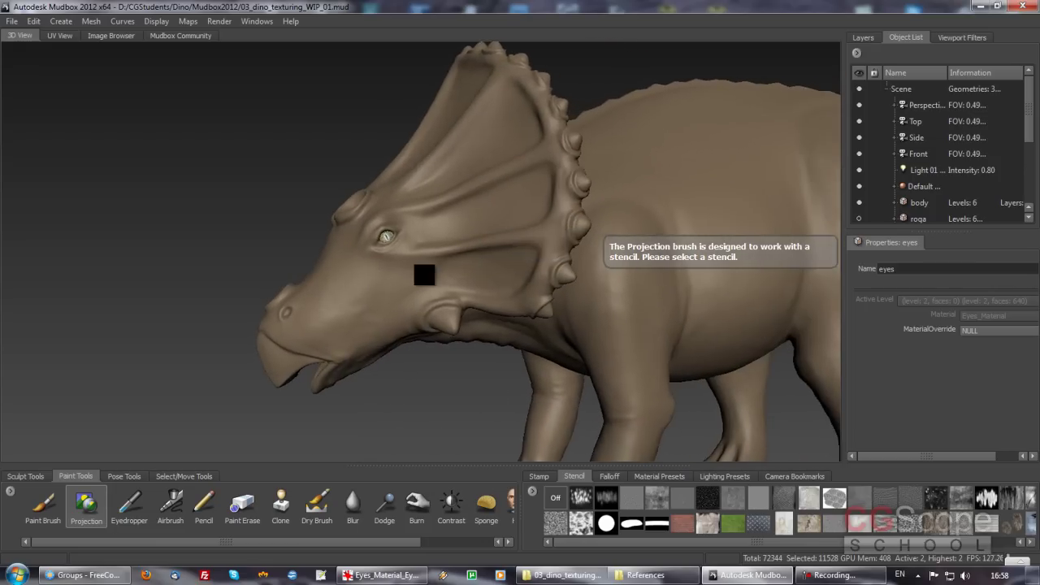
alt+right_drag(422, 279, 626, 251)
alt+right_drag(413, 287, 618, 256)
mouse_move(618, 256)
alt+mouse_down()
mouse_move(458, 259)
mouse_move(483, 267)
mouse_move(506, 244)
mouse_move(498, 269)
mouse_move(522, 274)
alt+mouse_up()
mouse_move(522, 274)
alt+right_down()
mouse_move(578, 239)
mouse_move(696, 244)
alt+right_up()
mouse_move(695, 245)
alt+mouse_down()
mouse_move(501, 260)
mouse_move(497, 278)
alt+mouse_up()
alt+right_drag(497, 279, 539, 264)
alt+drag(538, 264, 431, 272)
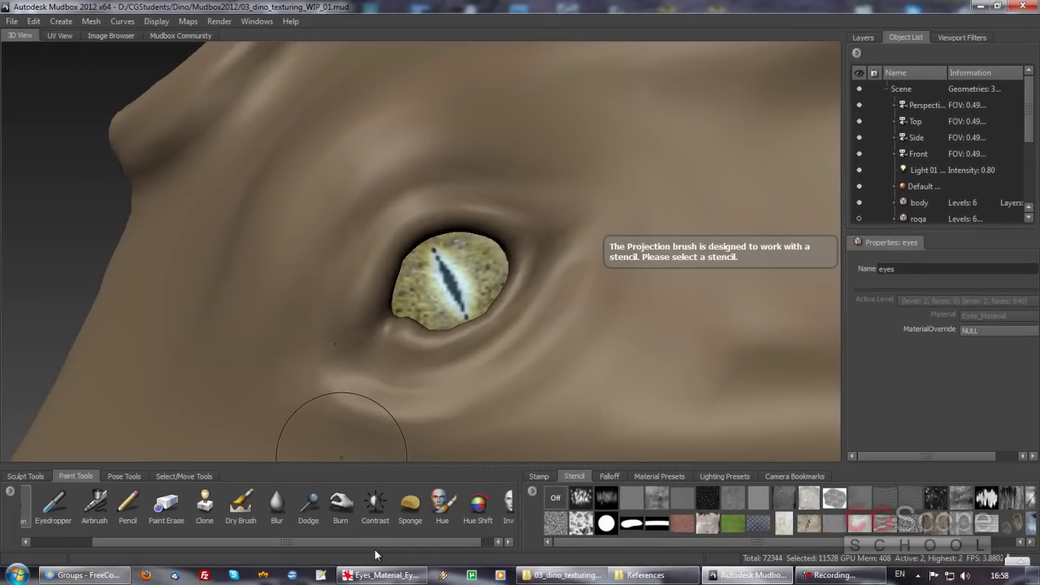
- Switch from Dodge to the Burn brush (Midtones, exposure 1.00) and dismiss the error dialog
drag(368, 544, 378, 544)
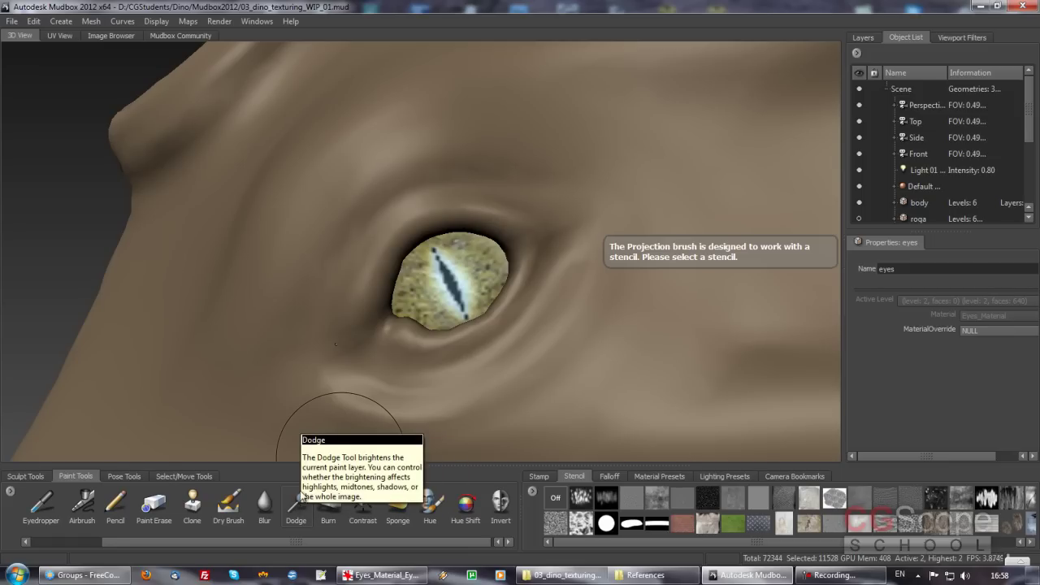
click(297, 508)
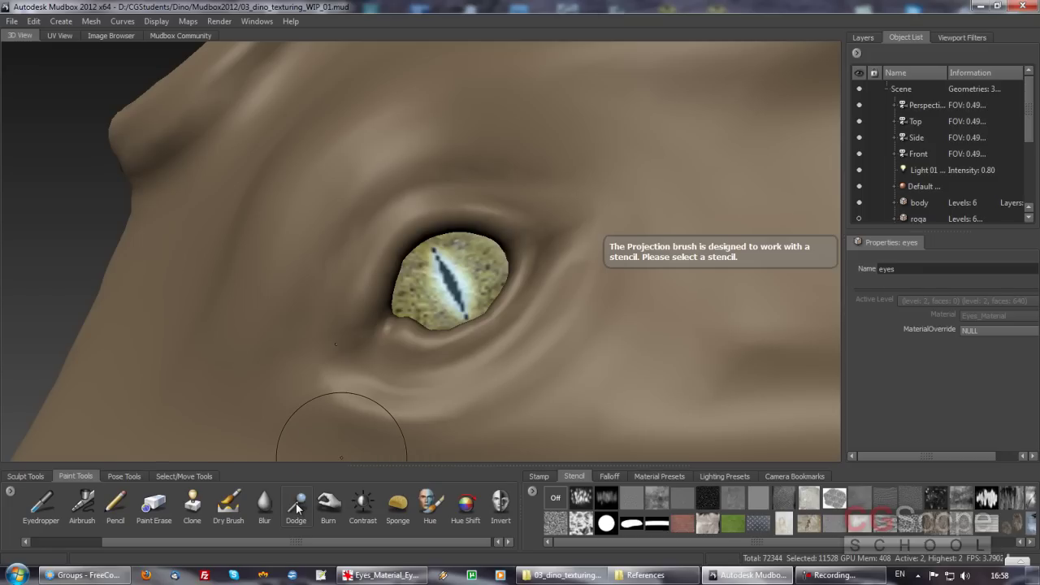
click(345, 501)
click(329, 509)
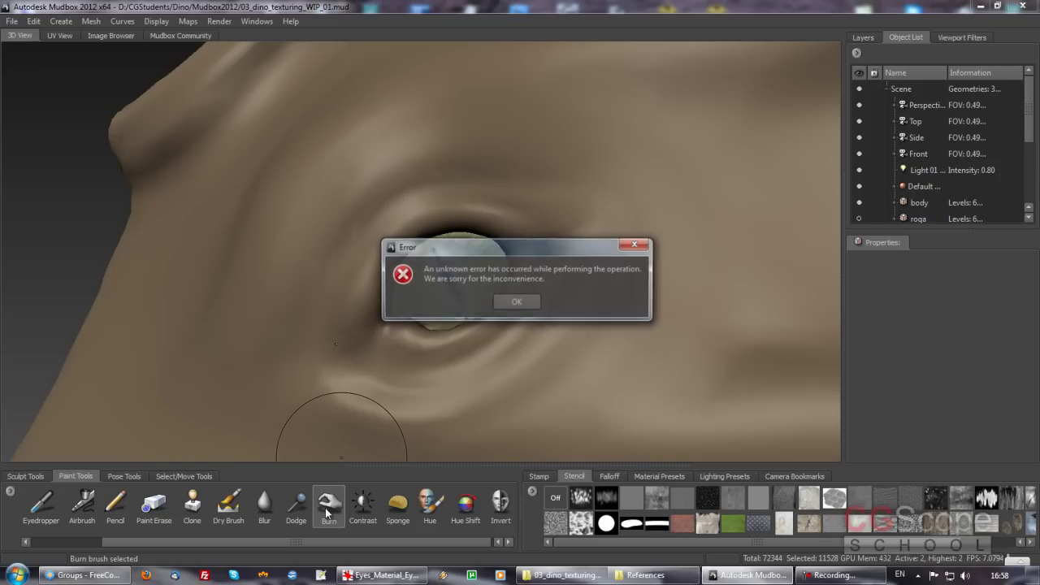
click(518, 302)
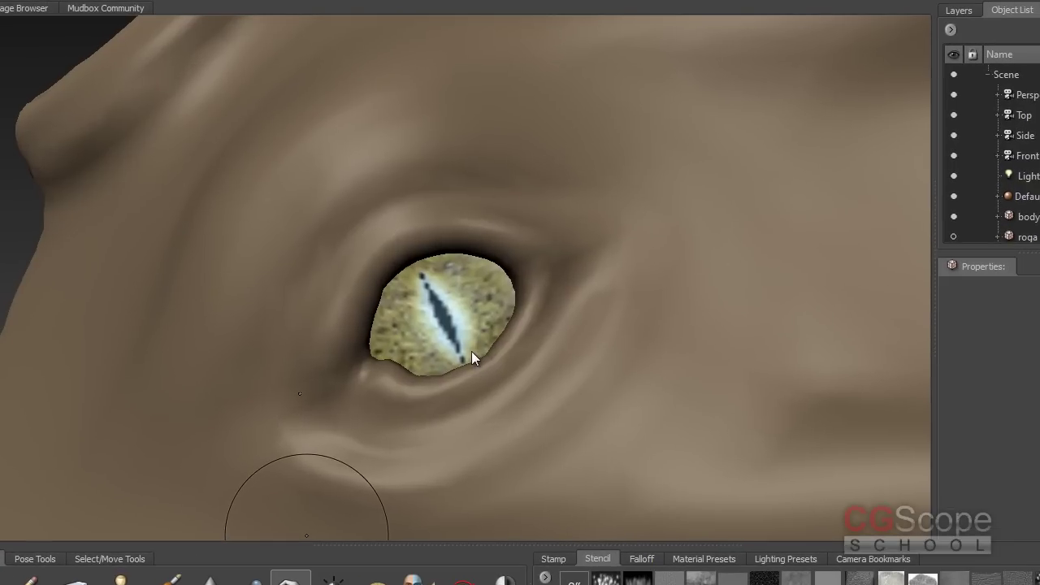
drag(566, 92, 557, 67)
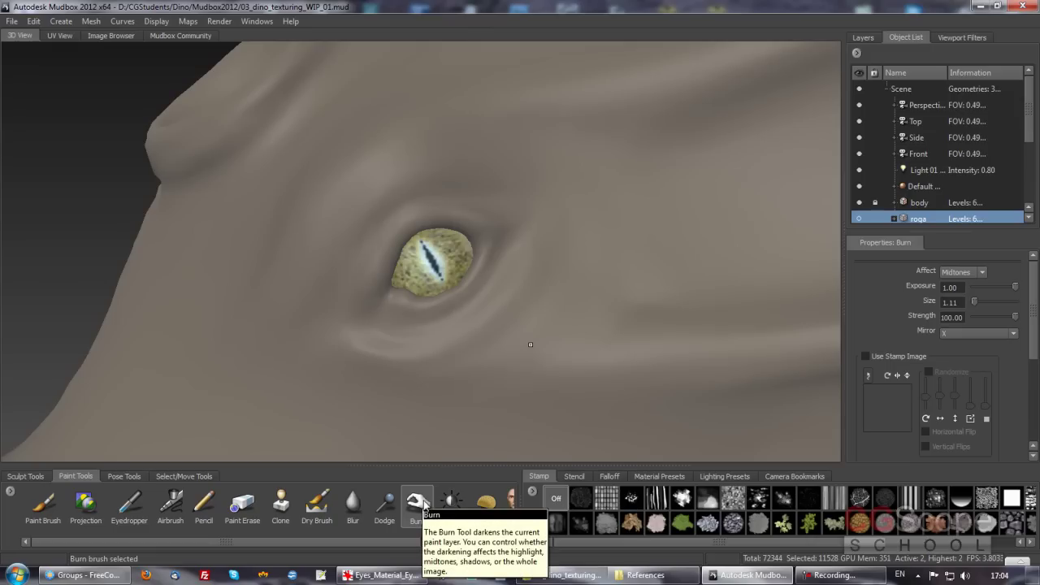
- Test-burn the lower part of the eye, then show the Burn brush's Affect tonal range choices
mouse_move(457, 229)
mouse_down()
mouse_move(484, 260)
mouse_move(411, 288)
mouse_move(398, 243)
mouse_move(452, 231)
mouse_move(457, 276)
mouse_move(395, 271)
mouse_move(407, 239)
mouse_move(464, 238)
mouse_move(450, 282)
mouse_move(381, 257)
mouse_move(436, 228)
mouse_move(469, 280)
mouse_up()
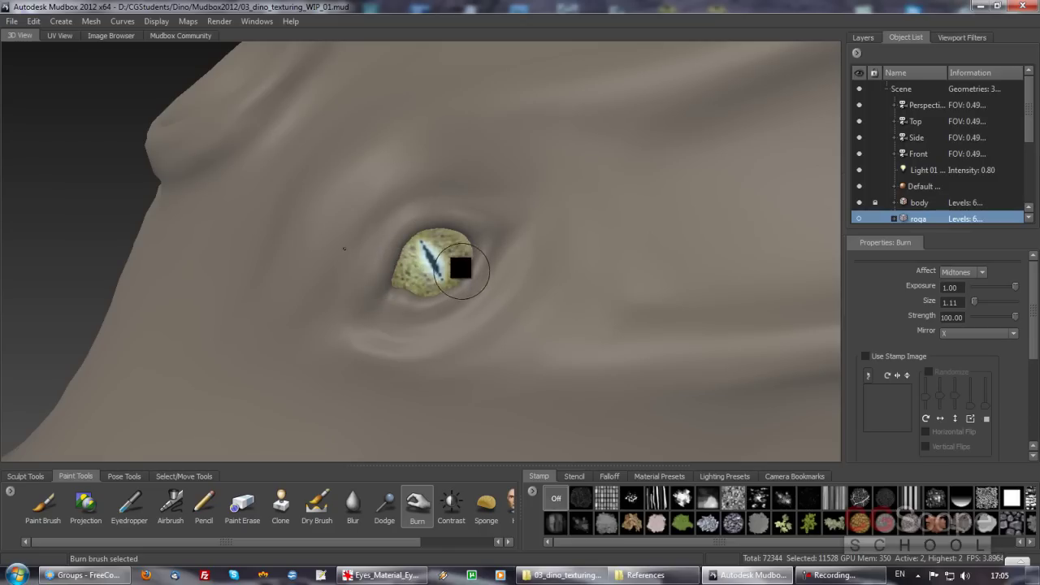
scroll(1030, 313, down, 1)
scroll(1030, 313, up, 1)
click(982, 272)
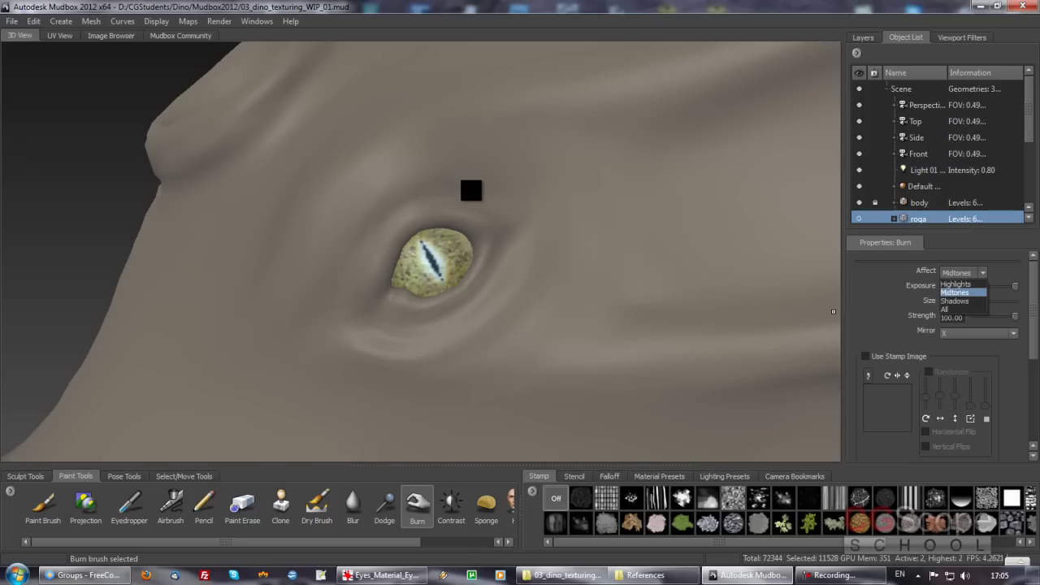
- Test Burn on Highlights, revert to Midtones, then set the Burn brush to affect All tones
click(955, 284)
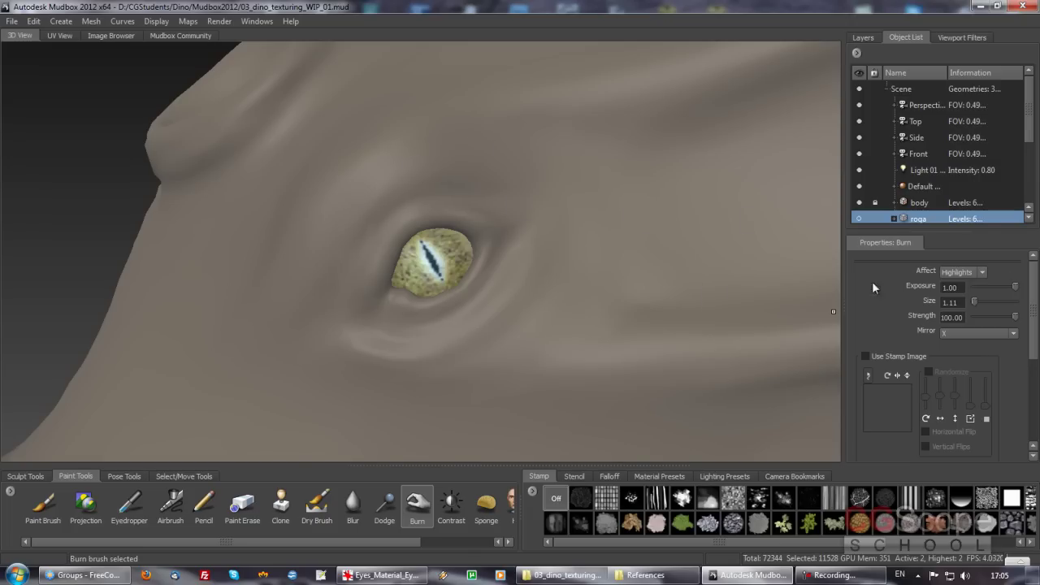
mouse_move(426, 244)
mouse_down()
mouse_move(437, 274)
mouse_move(423, 273)
mouse_up()
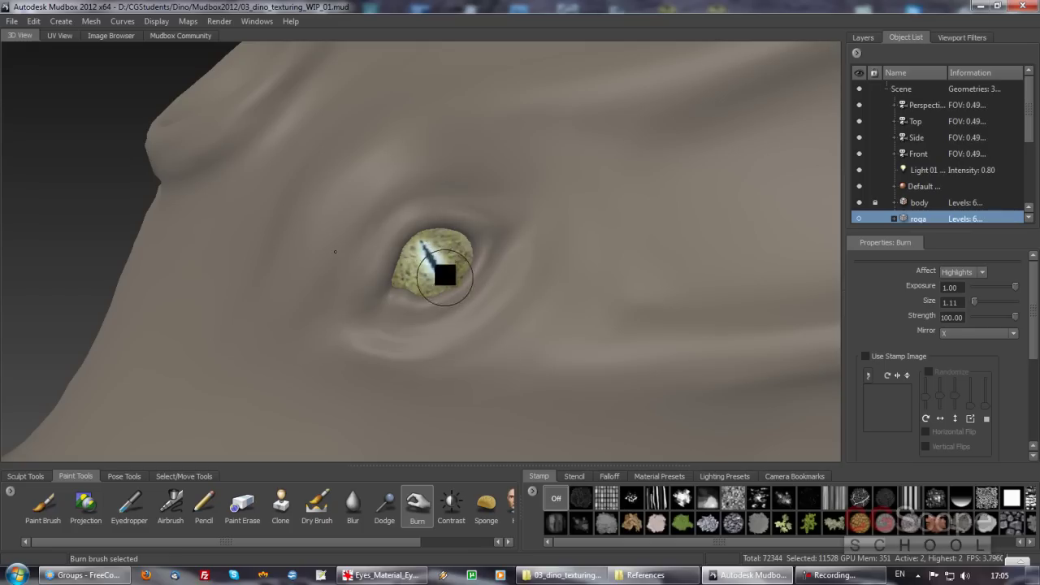
click(972, 274)
click(966, 292)
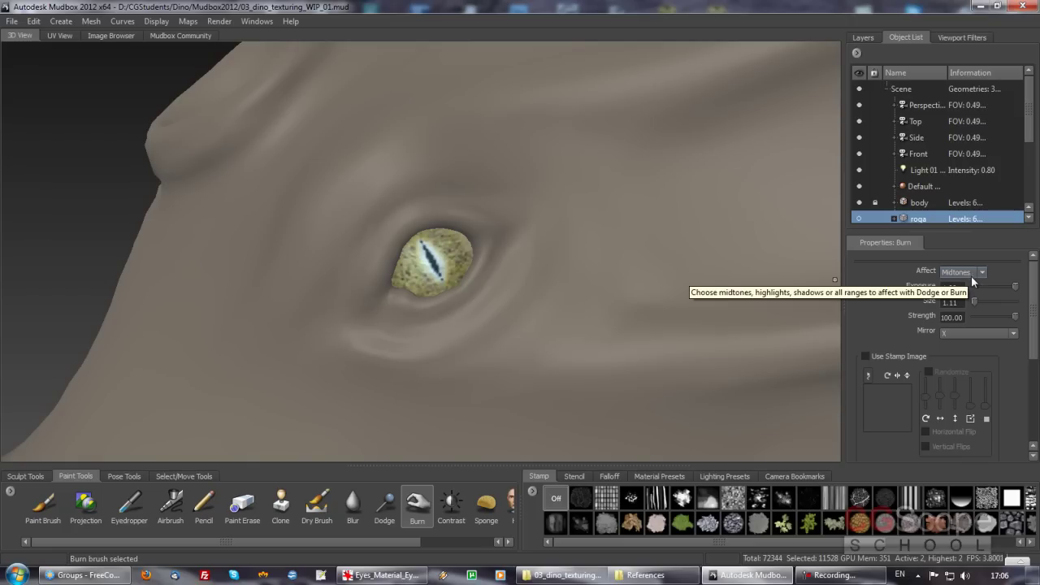
click(974, 272)
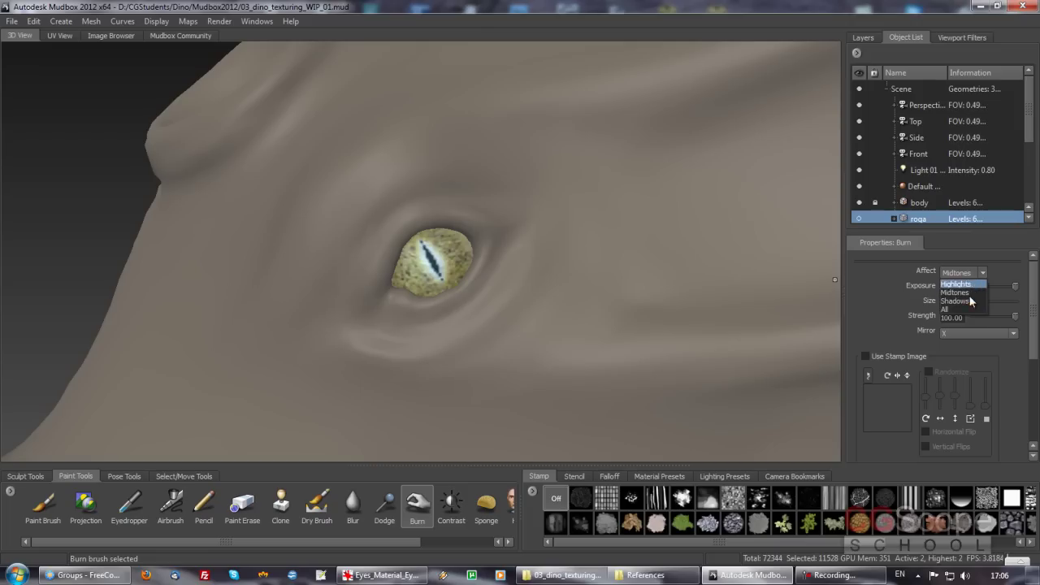
click(957, 310)
mouse_move(920, 286)
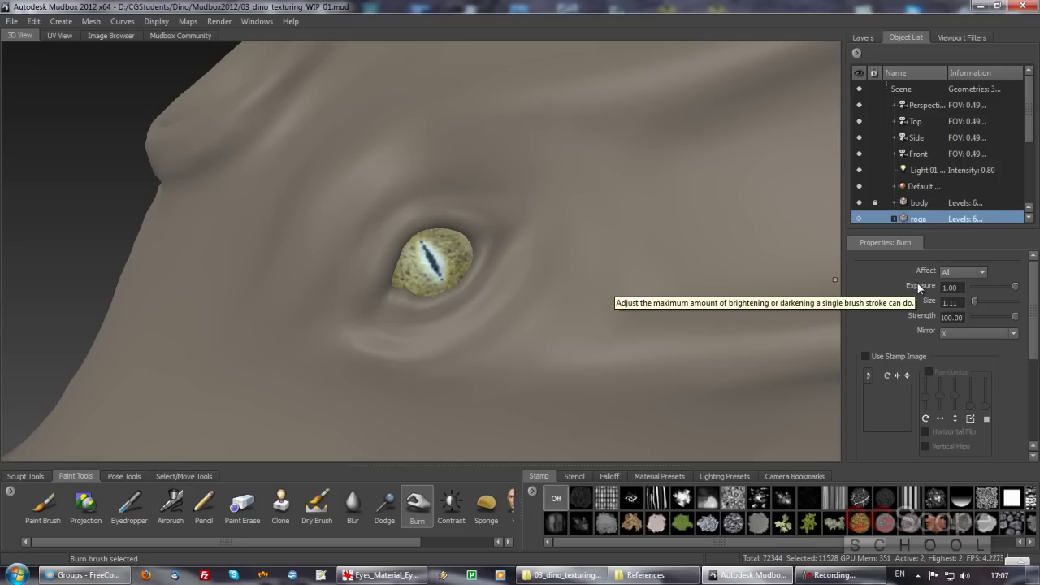
- Zoom to the eye and set the Burn brush size to 0.57, undoing a trial rim stroke
mouse_move(434, 249)
alt+right_down()
mouse_move(601, 260)
mouse_move(441, 288)
alt+right_up()
drag(441, 288, 442, 239)
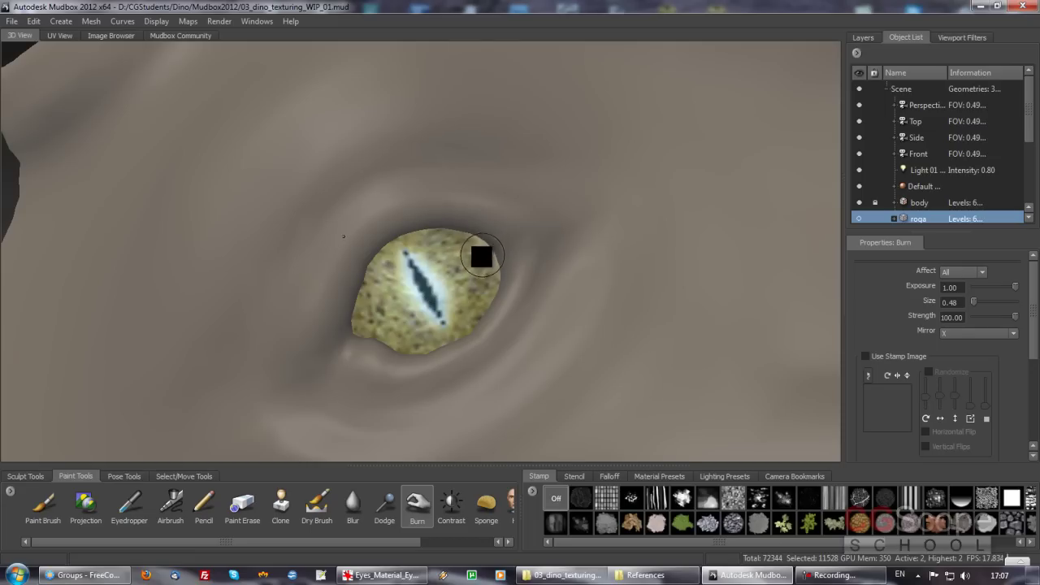
scroll(466, 246, up, 1)
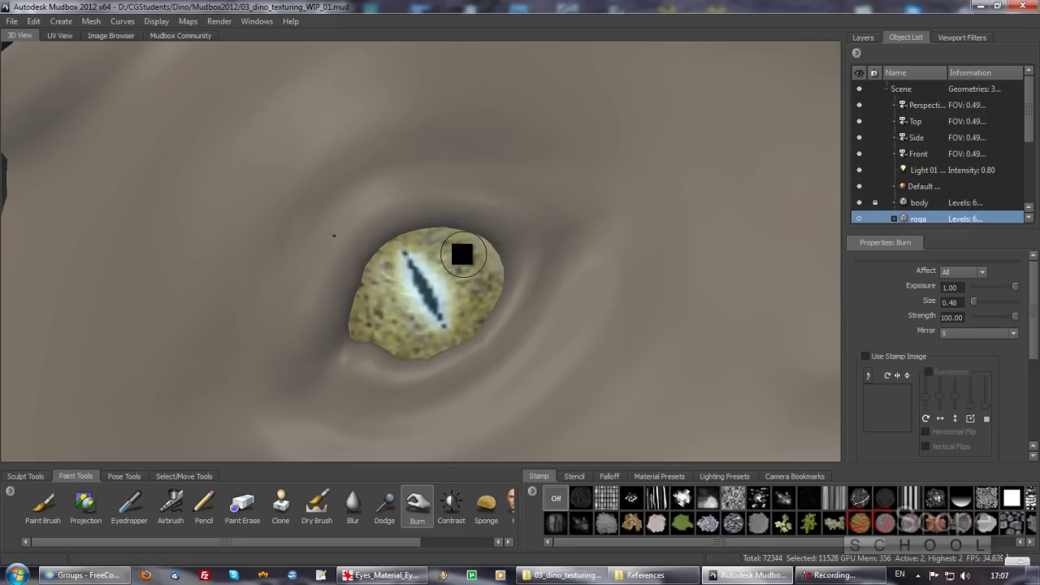
drag(454, 251, 460, 244)
mouse_move(442, 233)
mouse_down()
mouse_move(476, 243)
mouse_move(458, 225)
mouse_move(492, 256)
mouse_move(487, 243)
mouse_up()
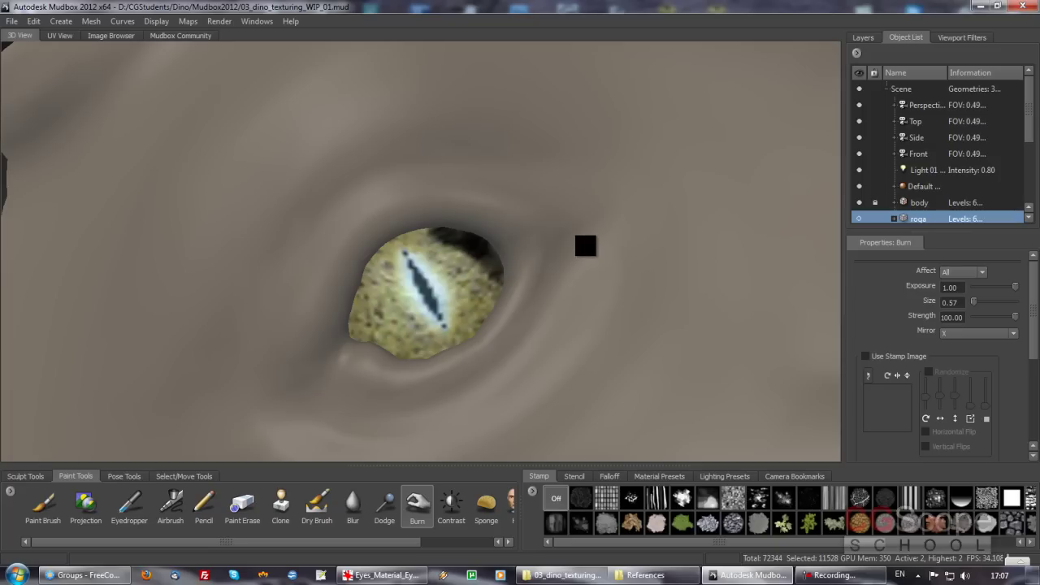
key(ctrl+z)
key(ctrl+z)
key(ctrl+z)
key(ctrl+z)
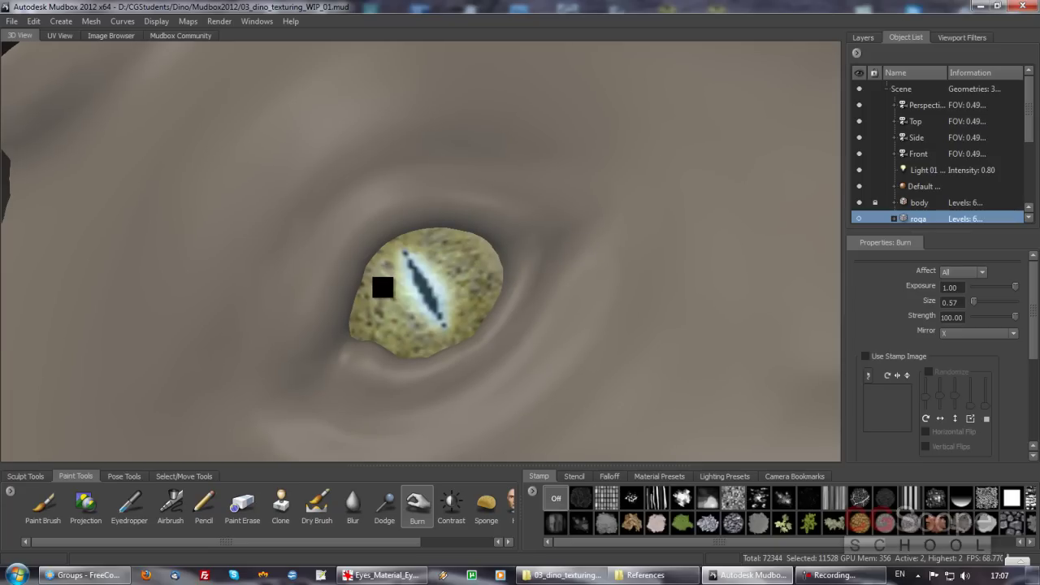
- Set Burn strength to 37.50, darken the iris along the pupil slit, and hide the body
drag(1014, 316, 988, 317)
scroll(438, 244, up, 1)
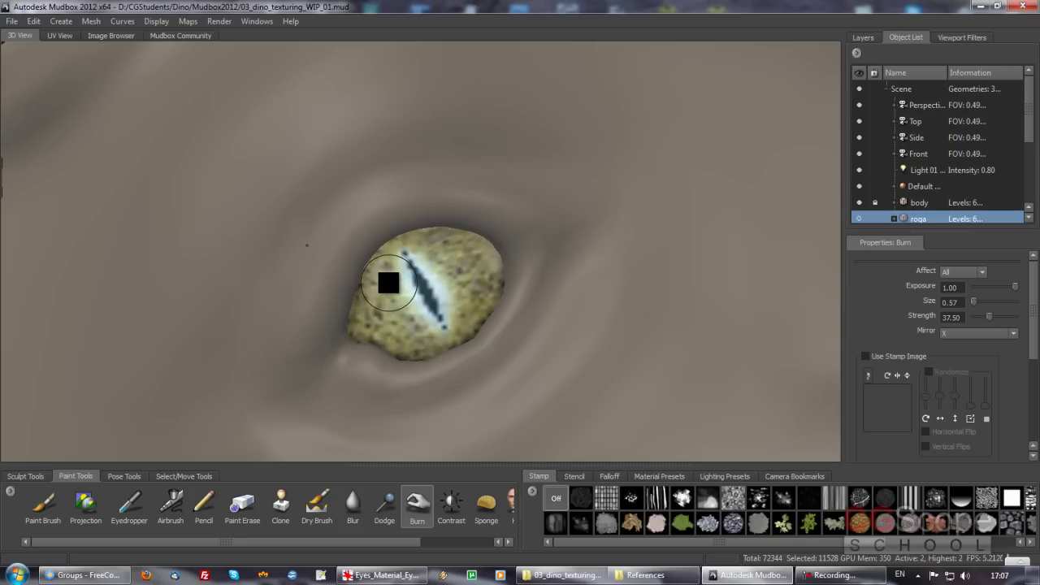
mouse_move(386, 285)
mouse_down()
mouse_move(367, 270)
mouse_move(379, 244)
mouse_move(409, 232)
mouse_move(399, 237)
mouse_move(476, 225)
mouse_move(499, 261)
mouse_move(467, 339)
mouse_move(431, 355)
mouse_move(397, 355)
mouse_move(351, 334)
mouse_move(343, 316)
mouse_up()
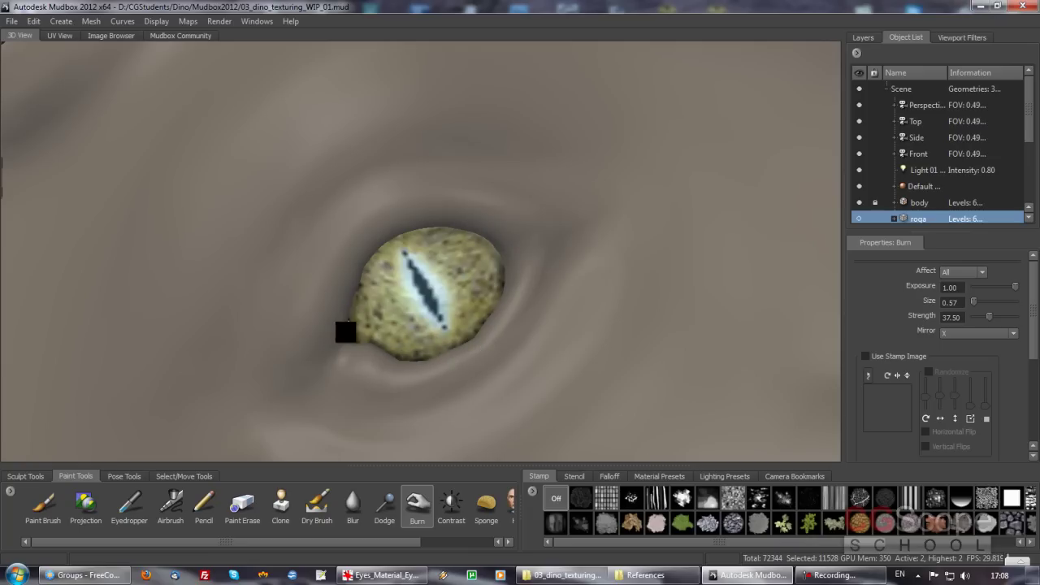
click(859, 202)
- Enlarge the brush to 0.66 and switch to the Dodge brush, leaving its tonal range unchanged
mouse_move(440, 291)
alt+mouse_down()
mouse_move(441, 304)
mouse_move(457, 274)
mouse_move(429, 262)
alt+mouse_up()
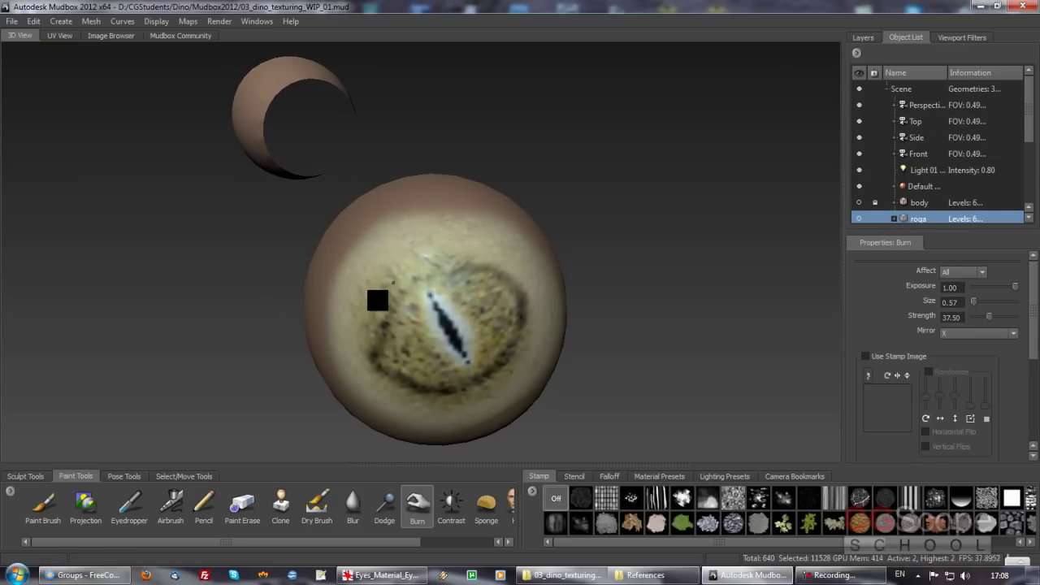
drag(396, 276, 453, 258)
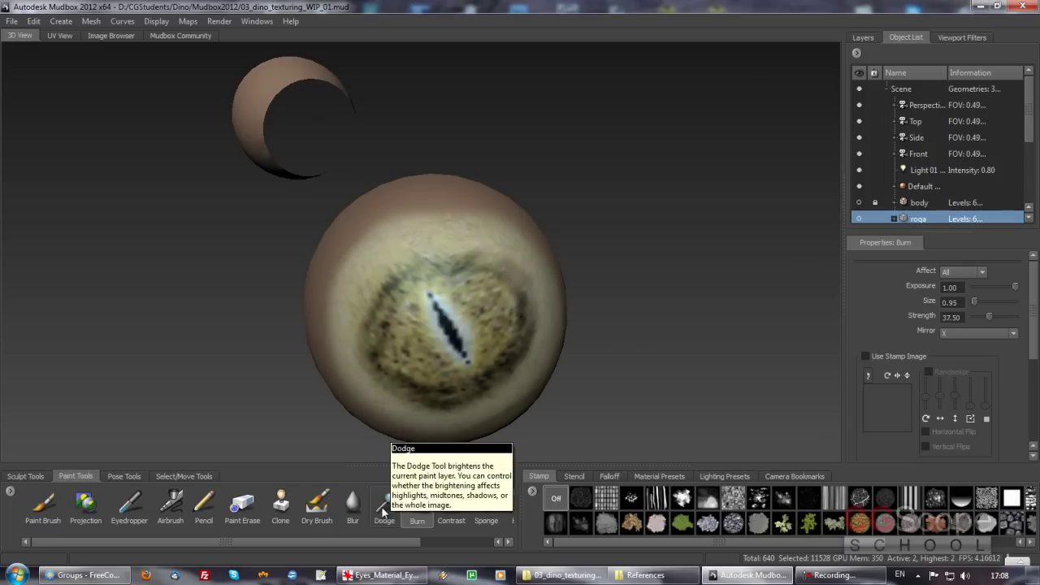
click(388, 519)
alt+drag(455, 342, 460, 330)
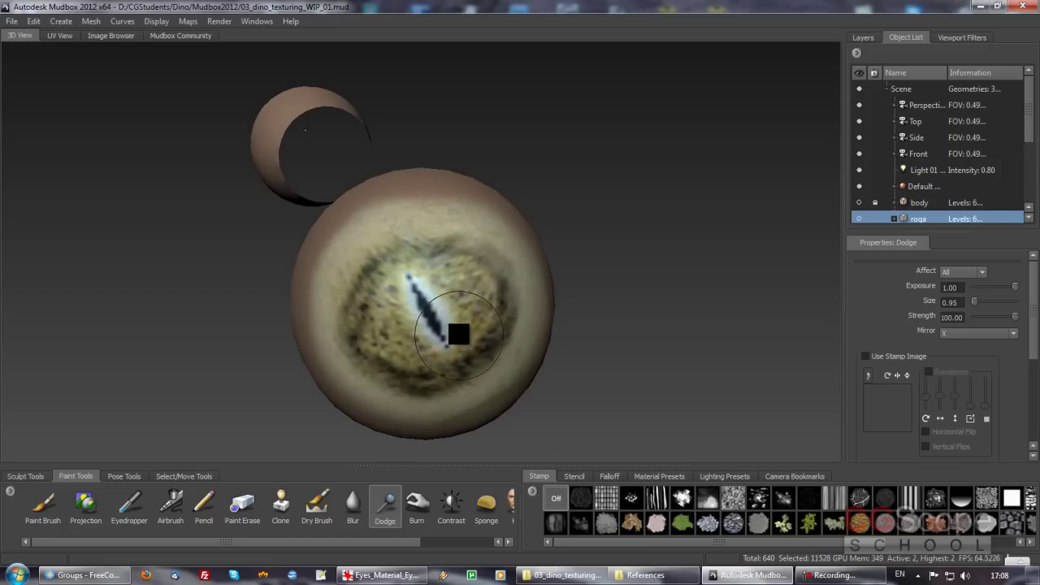
click(982, 272)
click(982, 269)
text(40)
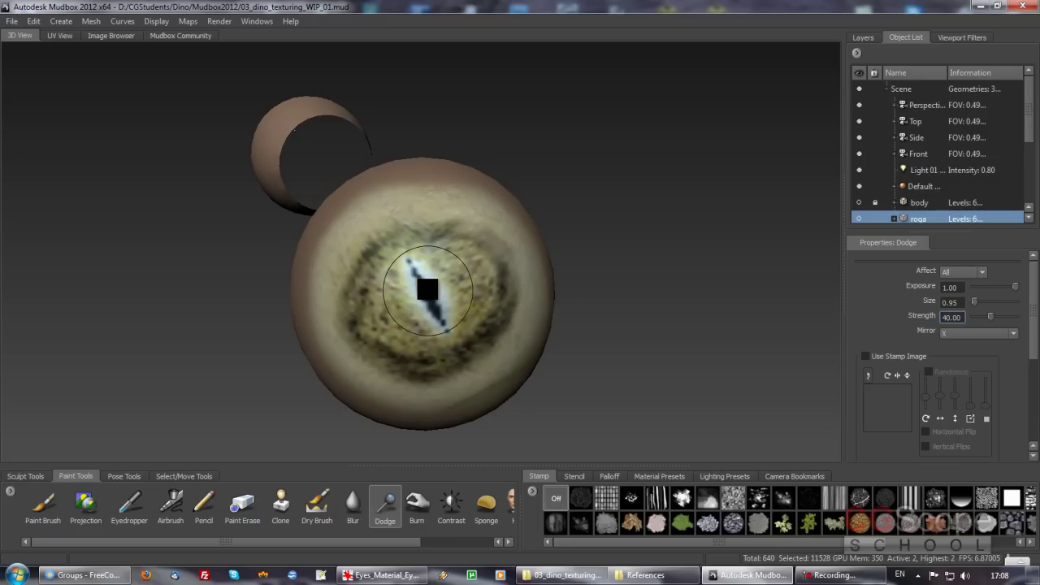
- Undo a bad stroke and lighten the iris around the pupil slit with Dodge
key(ctrl+z)
drag(430, 273, 441, 341)
drag(407, 290, 417, 330)
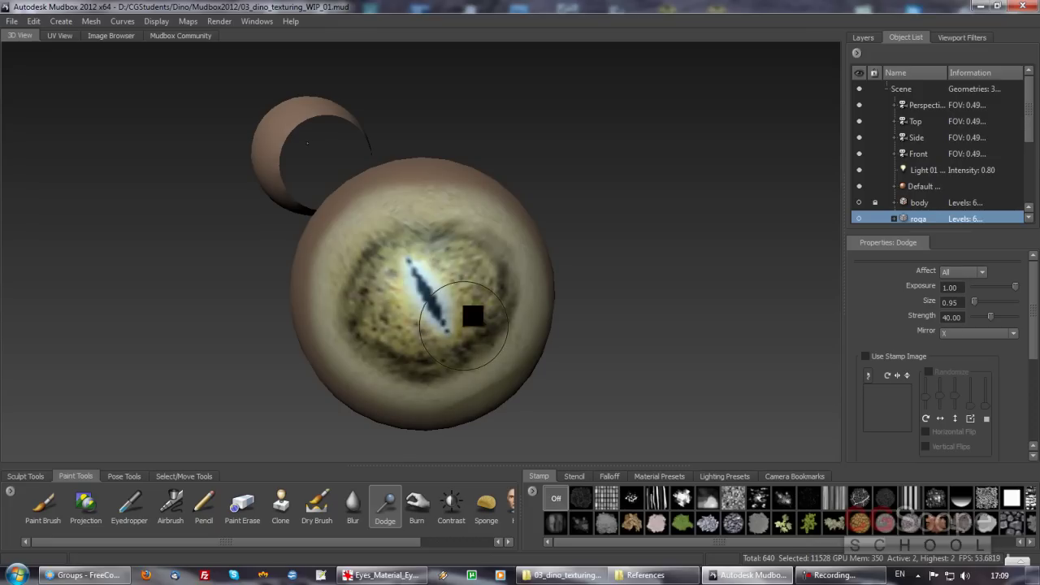
alt+right_drag(566, 360, 452, 313)
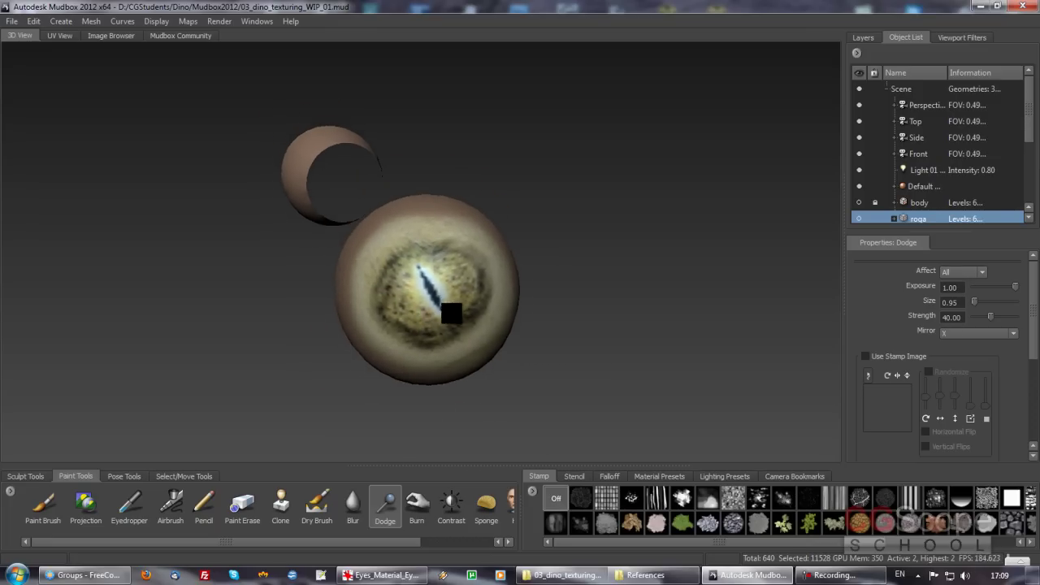
alt+drag(452, 314, 773, 209)
- Unhide the dinosaur body and orbit and zoom in to inspect the painted eye
click(858, 203)
mouse_move(589, 278)
alt+mouse_down()
mouse_move(348, 288)
mouse_move(389, 297)
alt+mouse_up()
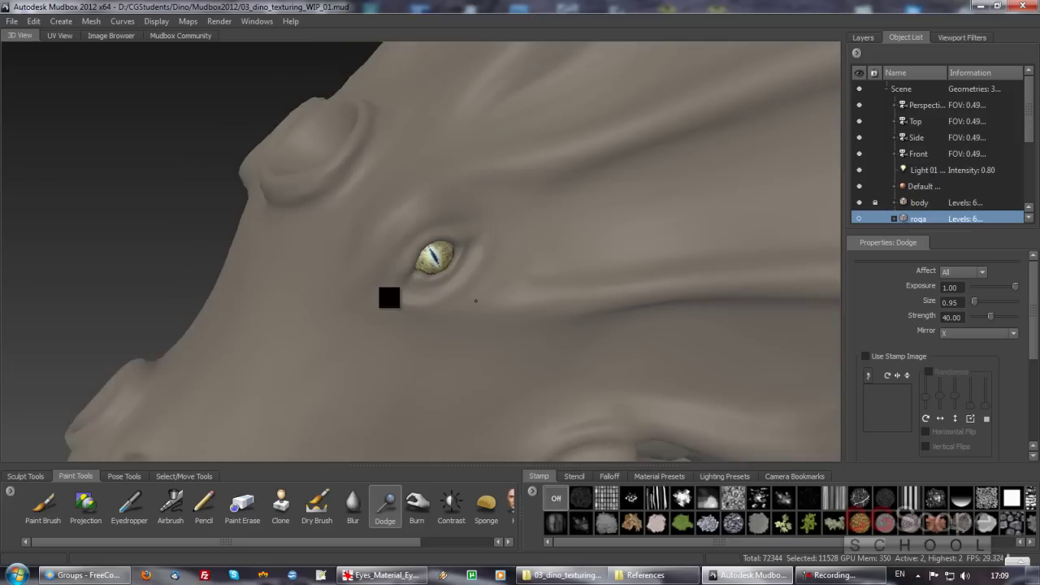
alt+right_drag(389, 297, 499, 317)
alt+drag(499, 318, 352, 307)
alt+right_drag(482, 288, 473, 280)
mouse_move(472, 280)
alt+mouse_down()
mouse_move(441, 283)
mouse_move(548, 284)
alt+mouse_up()
mouse_move(549, 284)
alt+right_down()
mouse_move(615, 279)
mouse_move(488, 258)
alt+right_up()
mouse_move(488, 258)
alt+mouse_down()
mouse_move(457, 255)
mouse_move(471, 252)
mouse_move(476, 265)
alt+mouse_up()
alt+right_drag(376, 286, 691, 268)
mouse_move(691, 269)
alt+mouse_down()
mouse_move(531, 301)
mouse_move(550, 306)
mouse_move(558, 272)
mouse_move(545, 260)
mouse_move(566, 273)
alt+mouse_up()
alt+right_drag(507, 271, 559, 241)
mouse_move(559, 240)
alt+mouse_down()
mouse_move(541, 272)
mouse_move(509, 268)
alt+mouse_up()
- Pull back to view the head, body and legs, then zoom close on the eye again
mouse_move(390, 214)
alt+right_down()
mouse_move(474, 238)
mouse_move(541, 285)
alt+right_up()
alt+drag(541, 285, 301, 295)
alt+right_drag(301, 295, 485, 290)
alt+drag(485, 290, 421, 267)
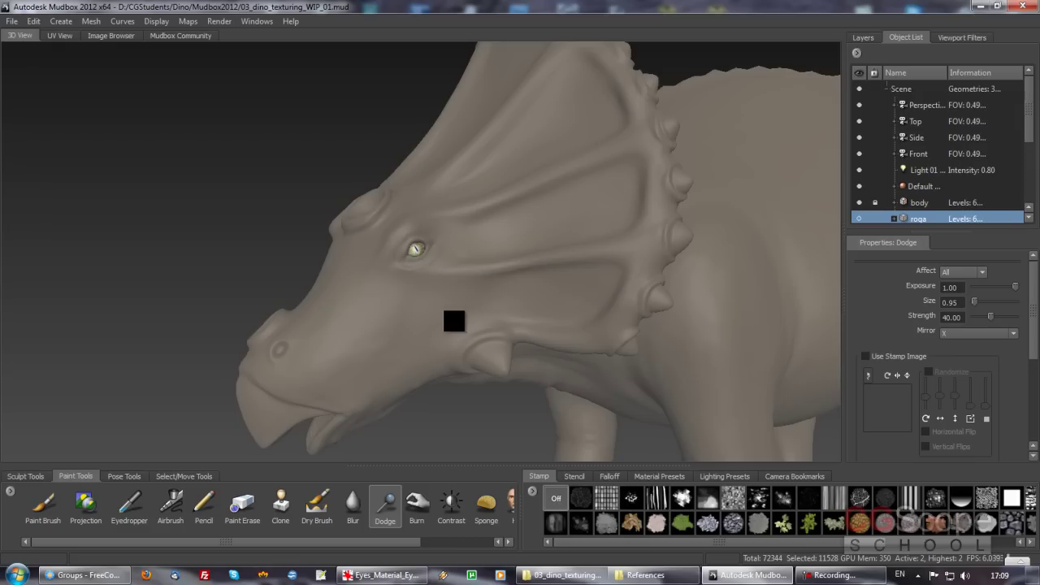
mouse_move(446, 272)
alt+right_down()
mouse_move(539, 243)
mouse_move(587, 260)
alt+right_up()
mouse_move(588, 260)
alt+mouse_down()
mouse_move(486, 244)
mouse_move(520, 251)
mouse_move(496, 269)
mouse_move(590, 246)
mouse_move(336, 262)
mouse_move(425, 262)
mouse_move(409, 263)
mouse_move(413, 248)
mouse_move(403, 244)
mouse_move(399, 284)
alt+mouse_up()
mouse_move(399, 283)
alt+right_down()
mouse_move(671, 267)
mouse_move(448, 267)
mouse_move(650, 225)
alt+right_up()
alt+drag(650, 225, 580, 246)
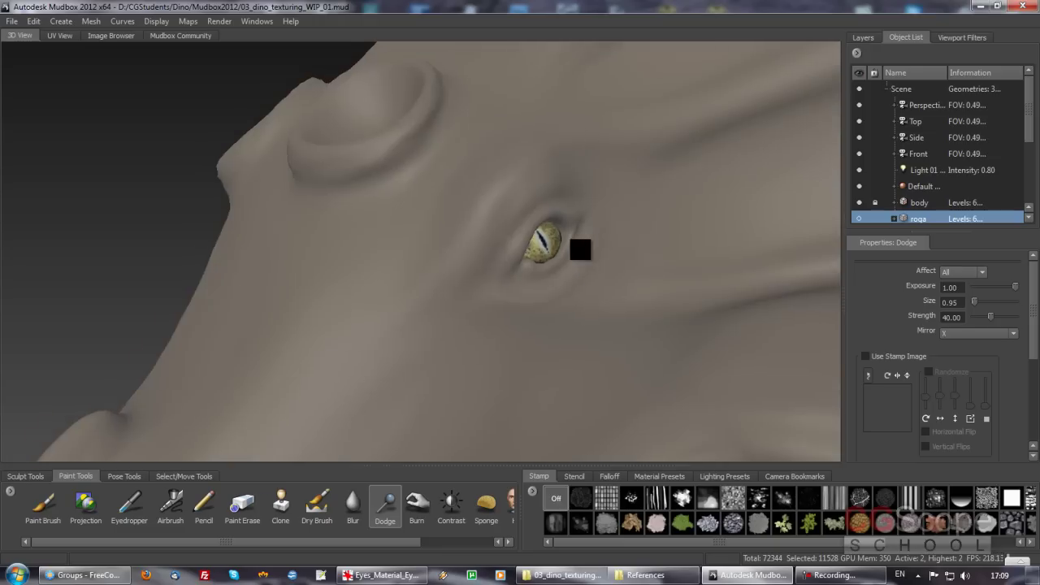
alt+right_drag(580, 246, 588, 237)
alt+drag(588, 238, 571, 241)
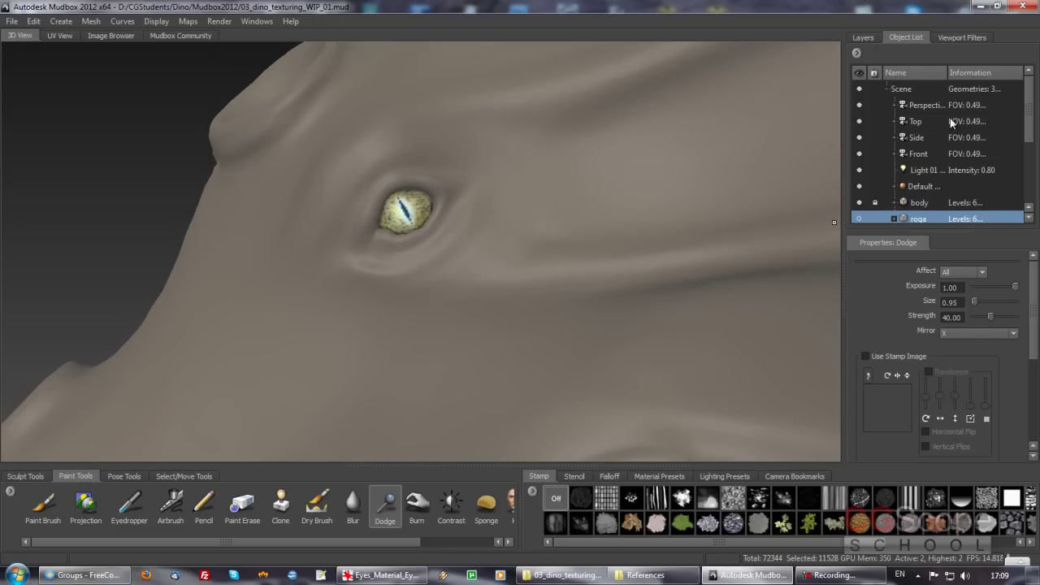
drag(1028, 136, 1032, 203)
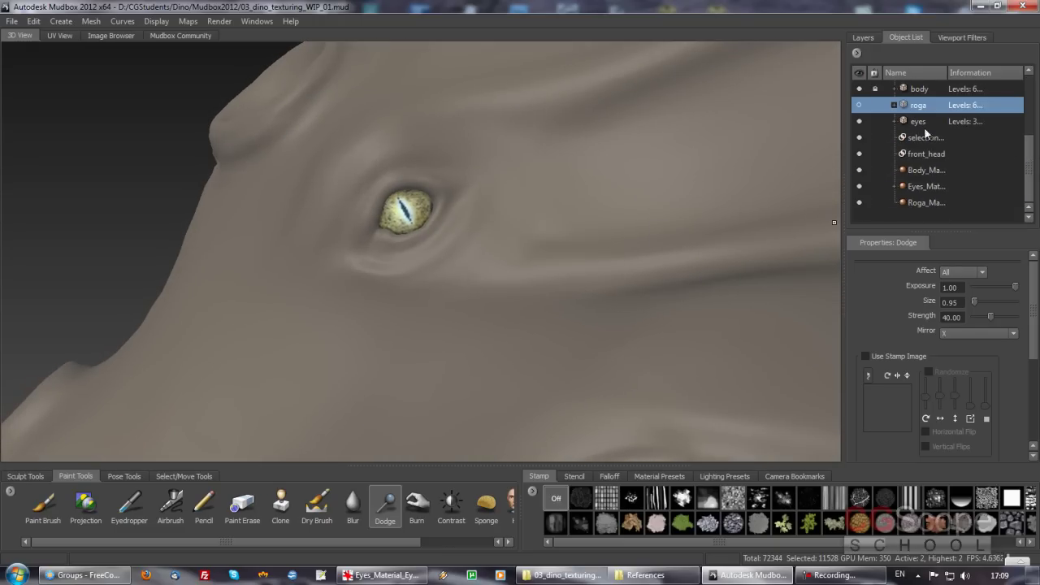
- Inspect the Eyes_Material and Body_Material properties and the eye's paint layers
click(914, 187)
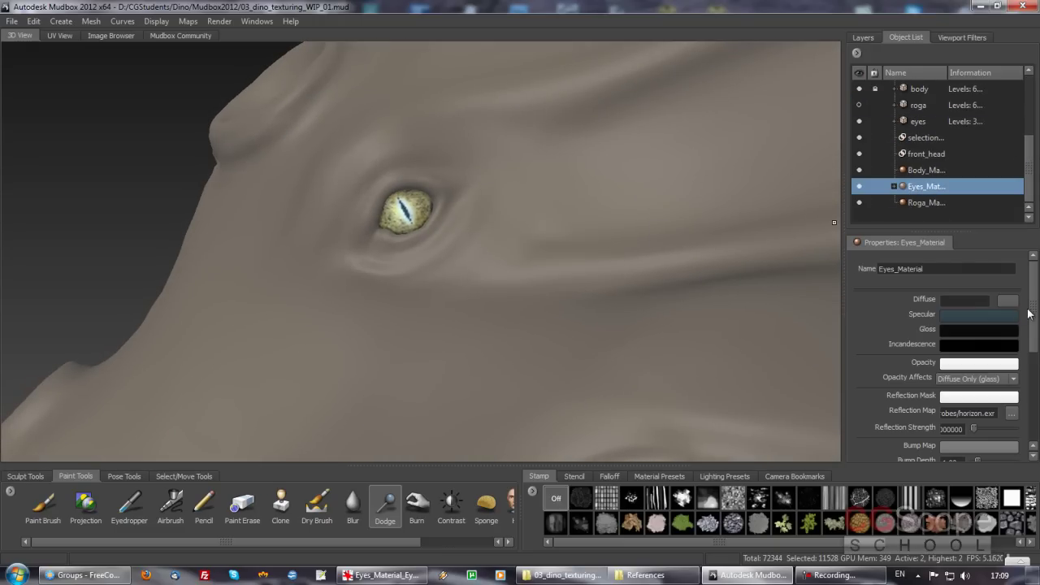
scroll(1034, 314, down, 1)
scroll(1025, 300, up, 1)
click(923, 171)
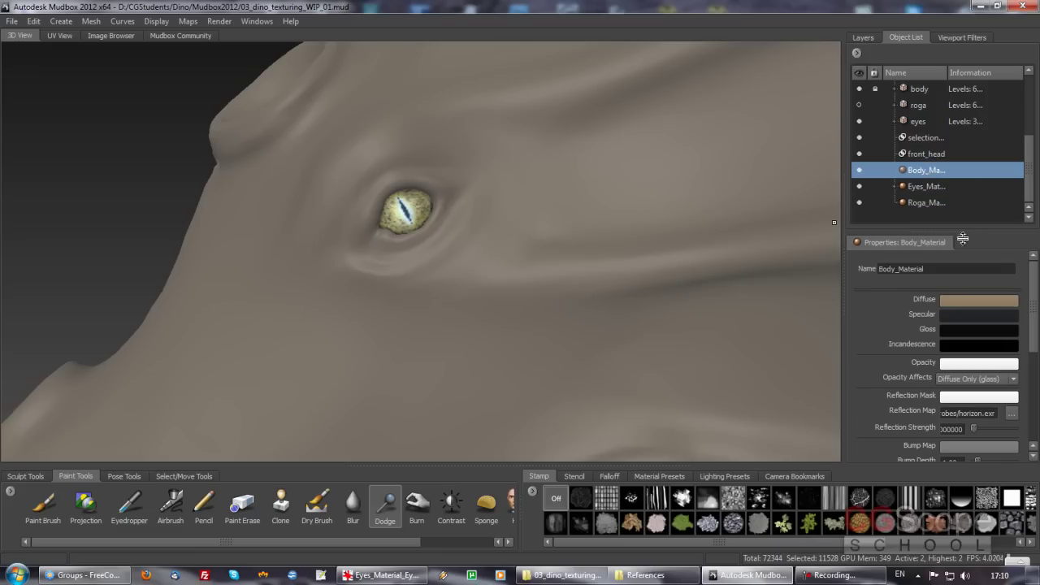
click(863, 38)
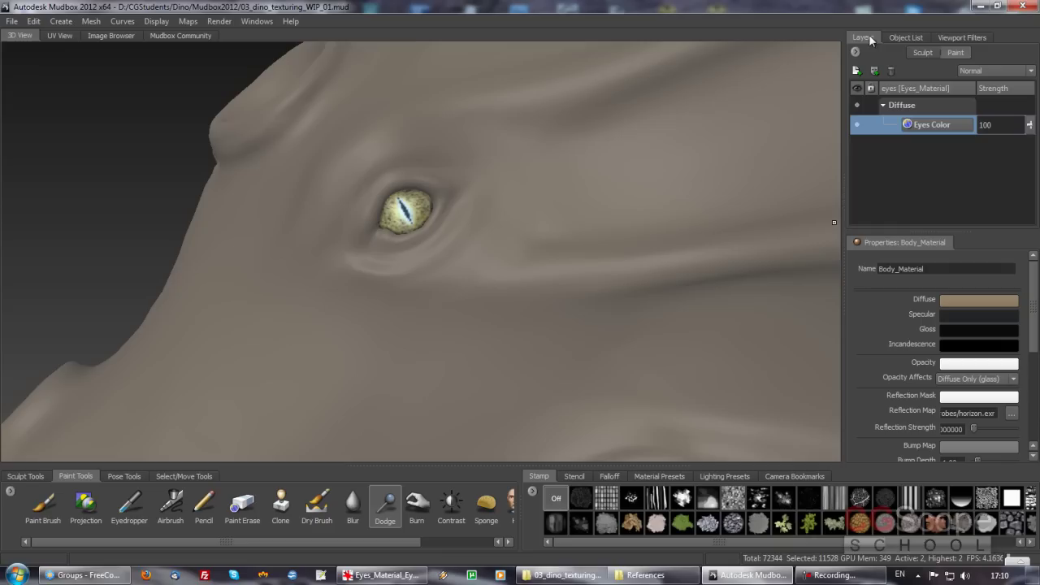
- Reopen Eyes_Material from the Object List and select its Diffuse colour field
click(907, 37)
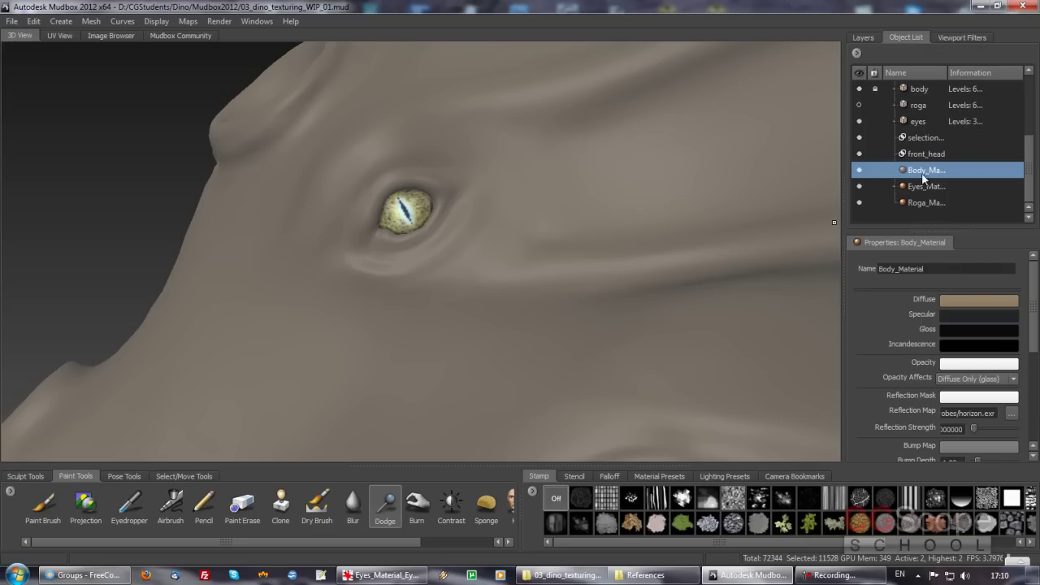
click(922, 187)
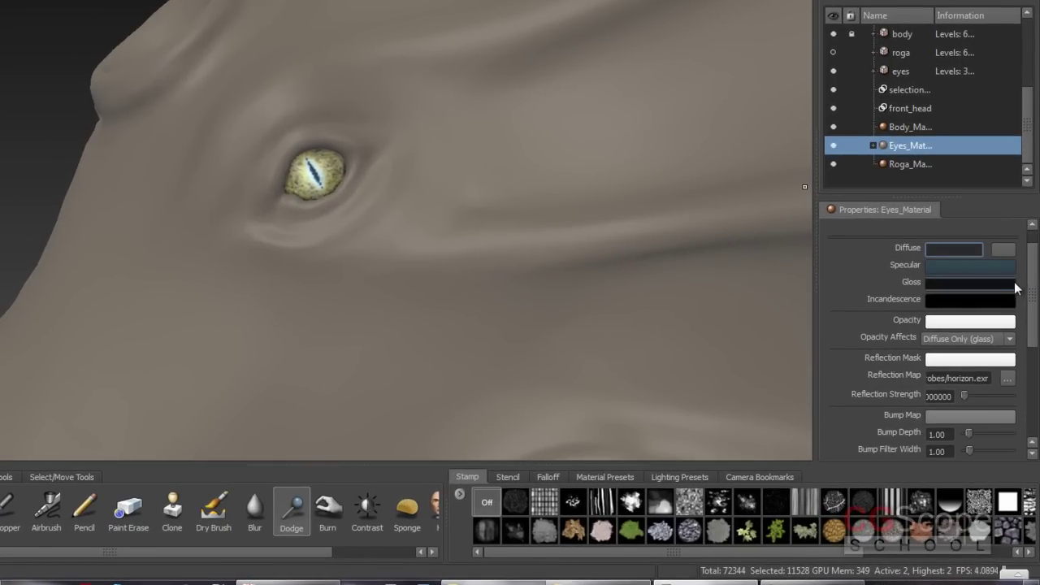
drag(1027, 271, 1032, 266)
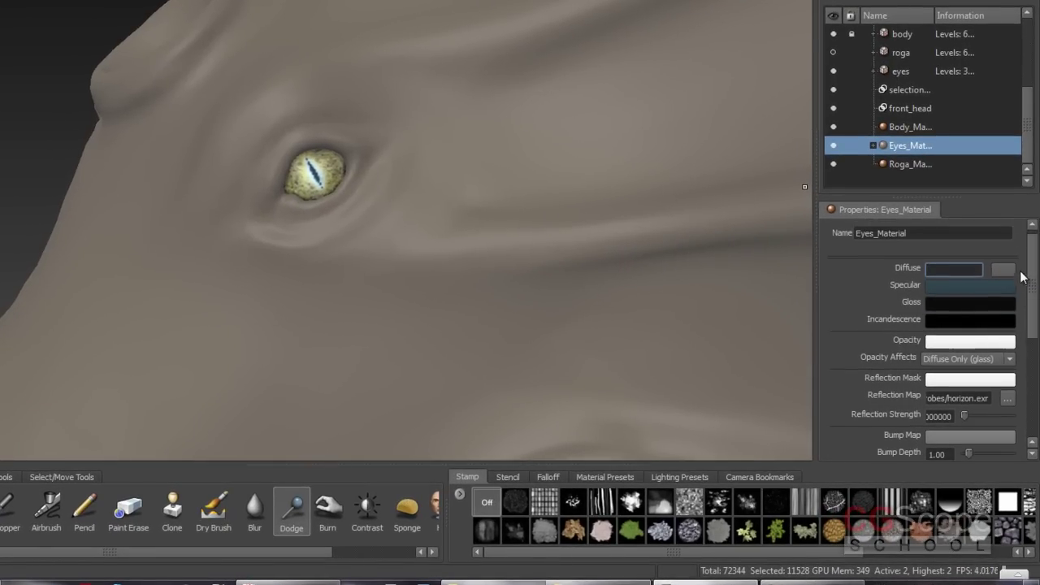
click(979, 272)
mouse_move(1034, 299)
mouse_down()
mouse_move(1026, 341)
mouse_move(1031, 294)
mouse_up()
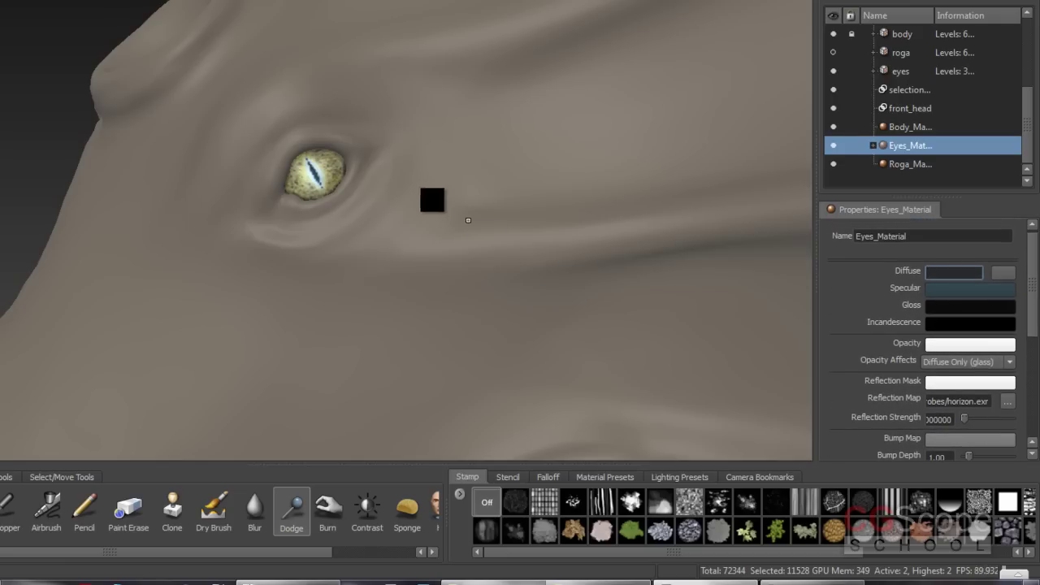
alt+drag(433, 200, 663, 176)
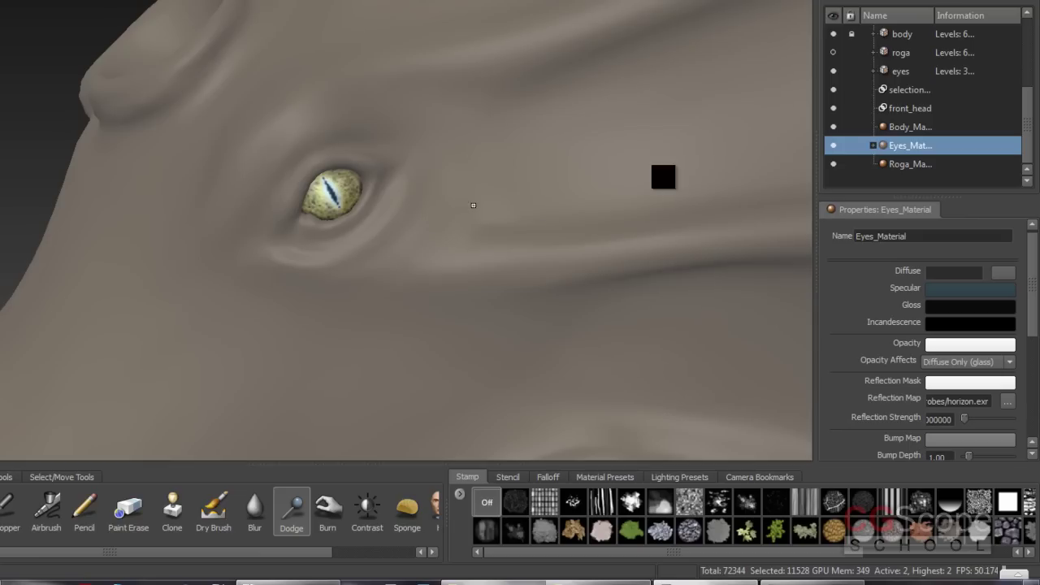
- Hide the dinosaur body and lighten the Eyes_Material Specular colour to a light blue-grey
click(832, 34)
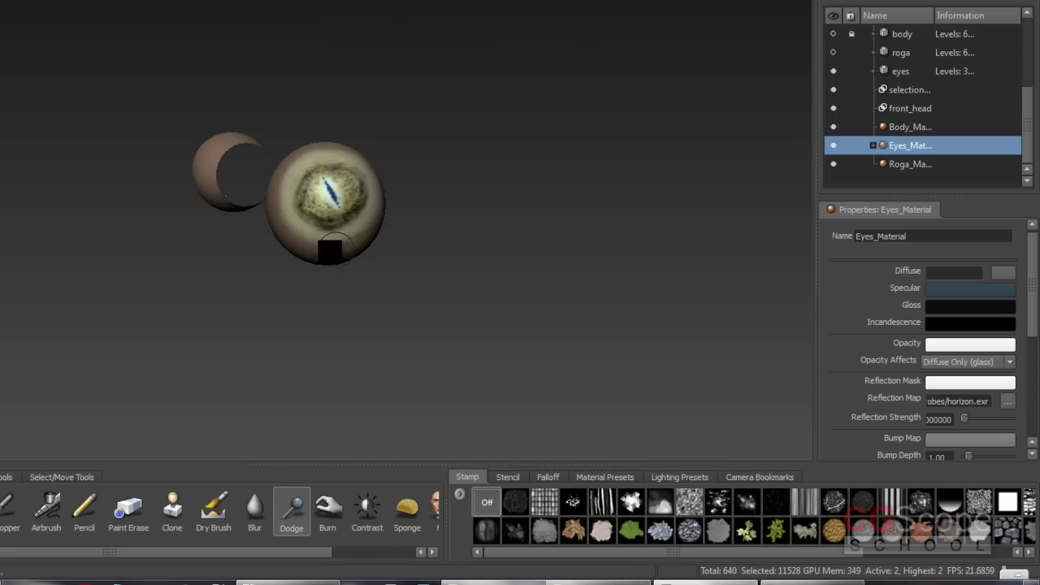
mouse_move(444, 244)
alt+mouse_down()
mouse_move(537, 229)
mouse_move(755, 262)
alt+mouse_up()
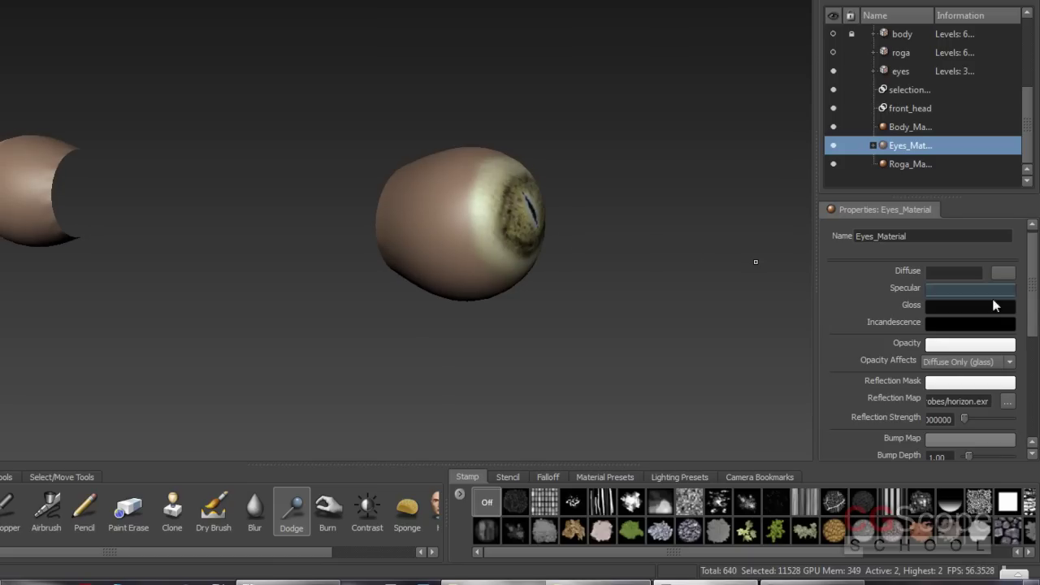
drag(1032, 313, 1035, 316)
click(959, 279)
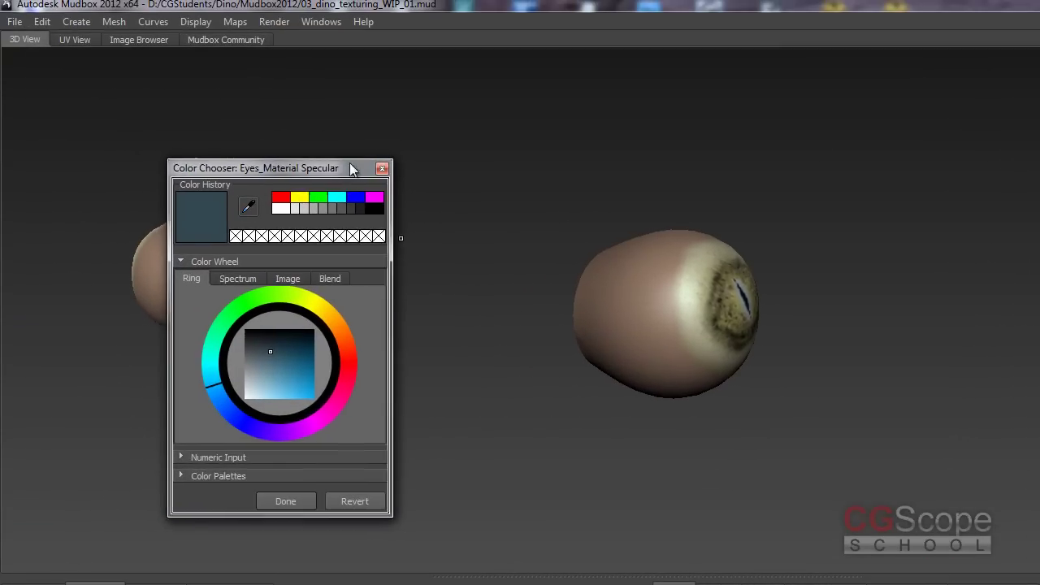
drag(349, 165, 450, 120)
drag(364, 310, 366, 332)
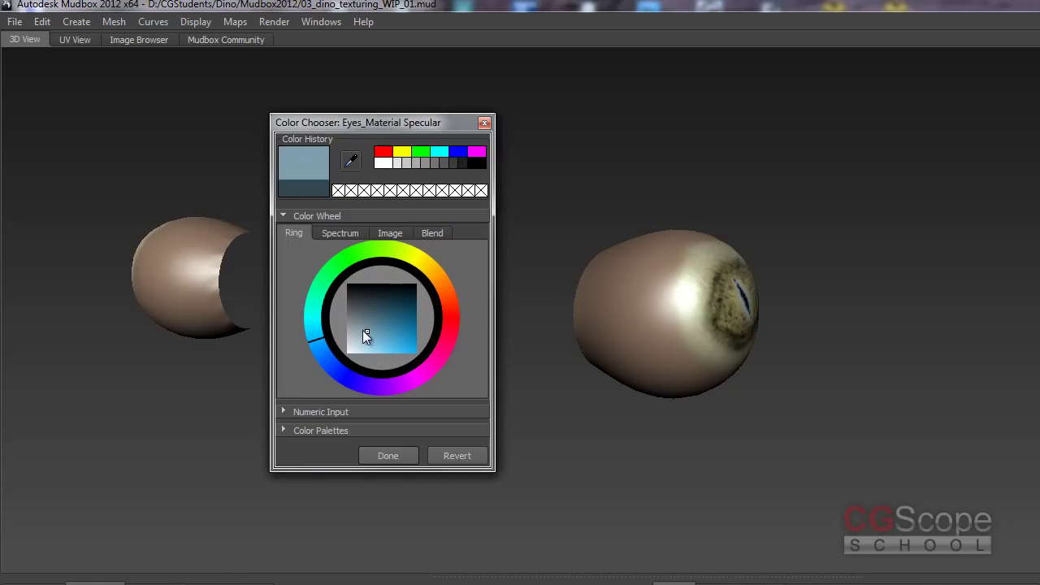
mouse_move(361, 325)
mouse_down()
mouse_move(362, 335)
mouse_move(363, 324)
mouse_up()
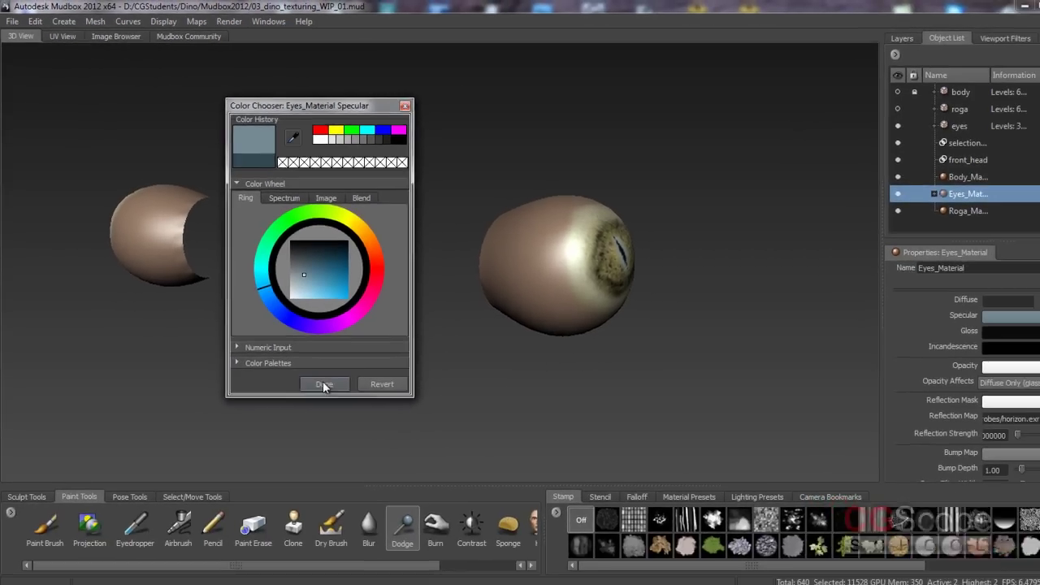
click(312, 377)
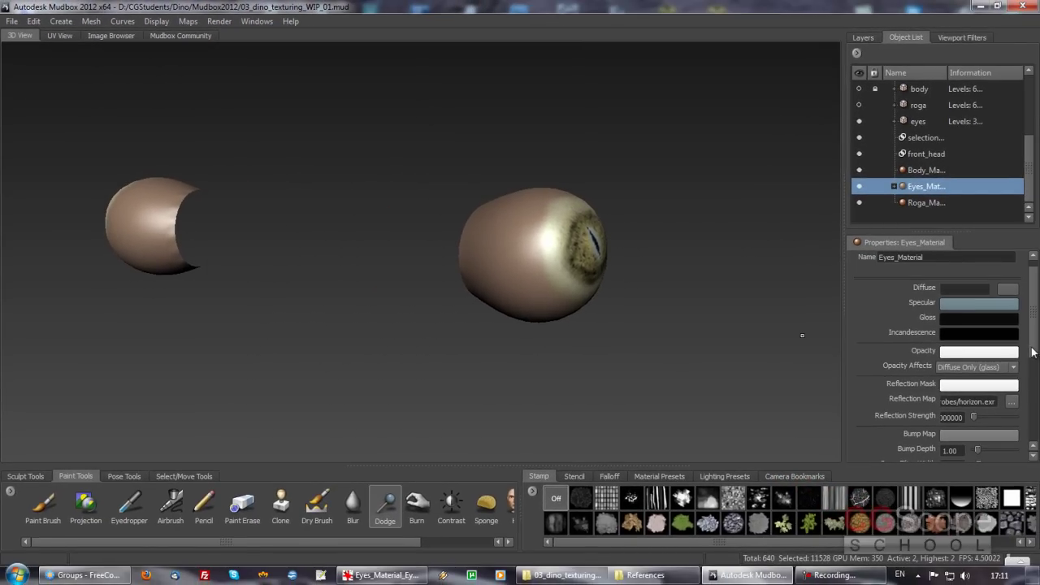
- Adjust the Eyes_Material Reflection Strength back and forth, settling it at 0.17
scroll(1007, 325, up, 1)
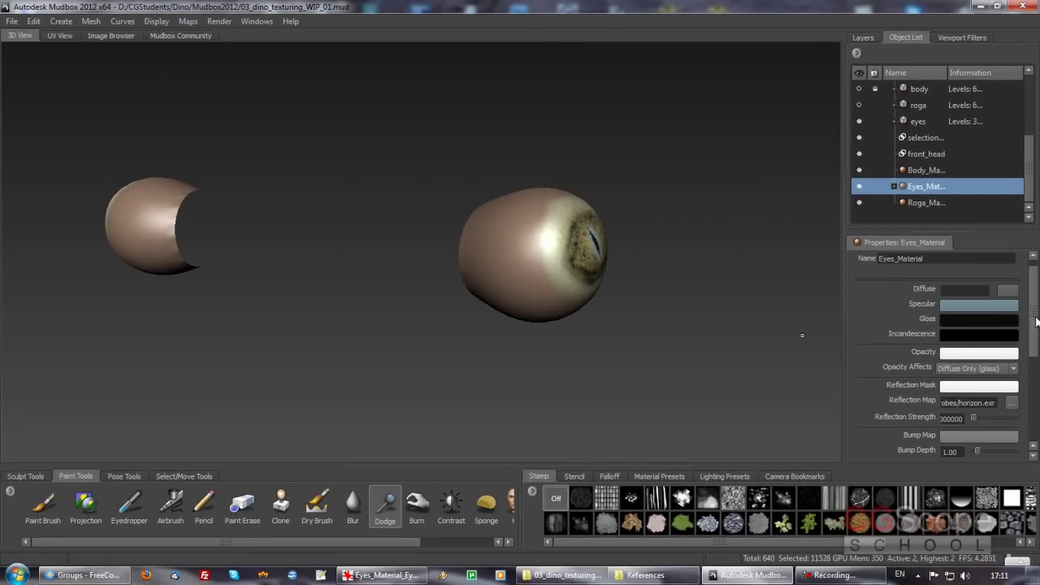
drag(1034, 341, 1035, 368)
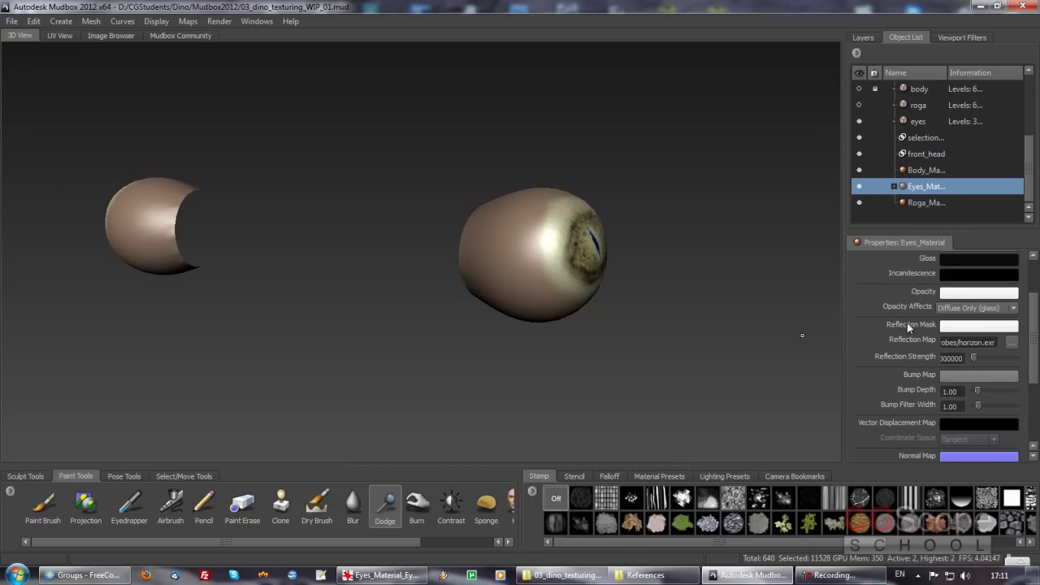
click(980, 358)
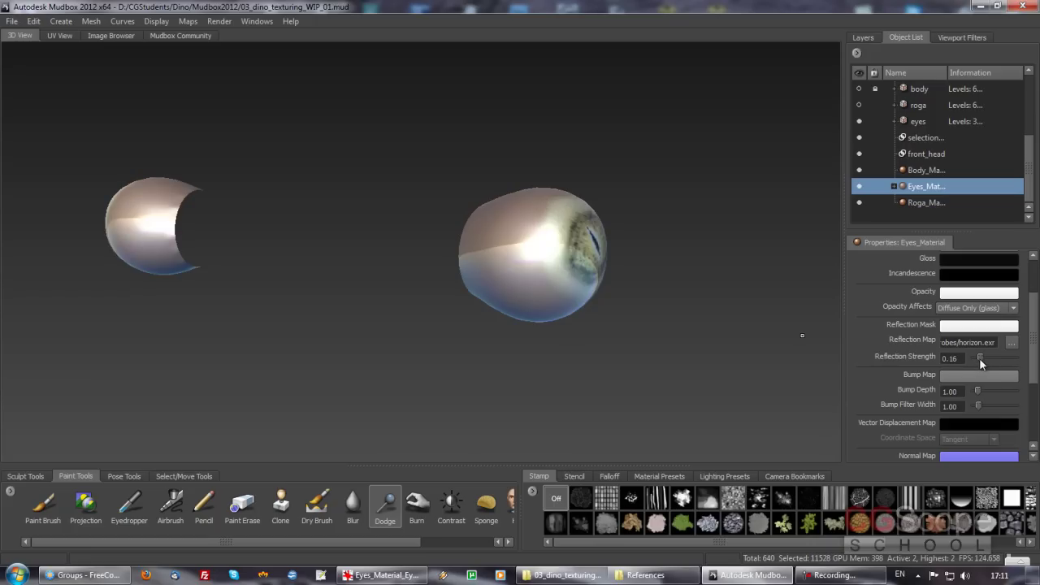
alt+drag(592, 285, 560, 281)
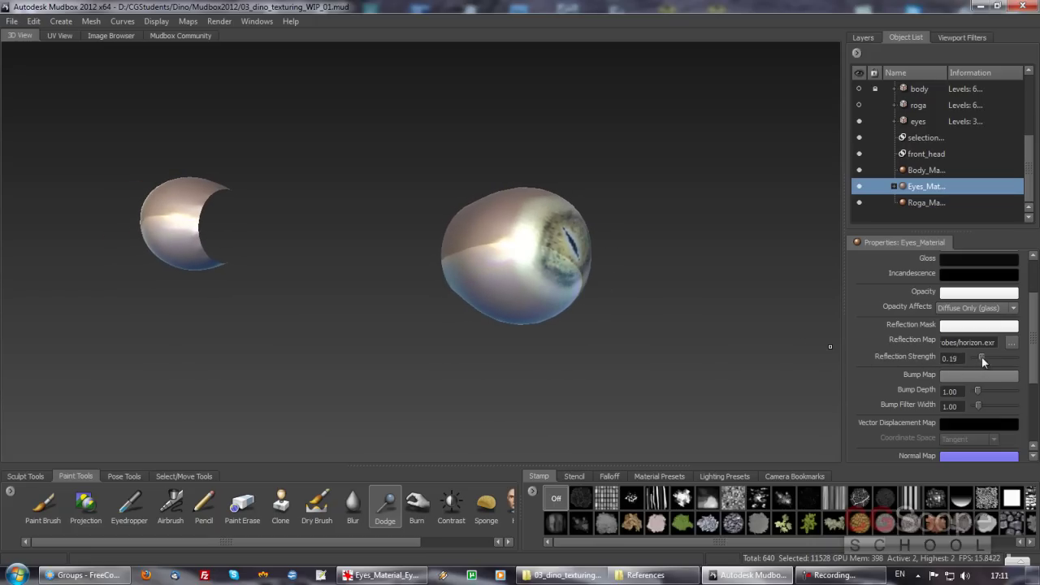
drag(981, 357, 987, 359)
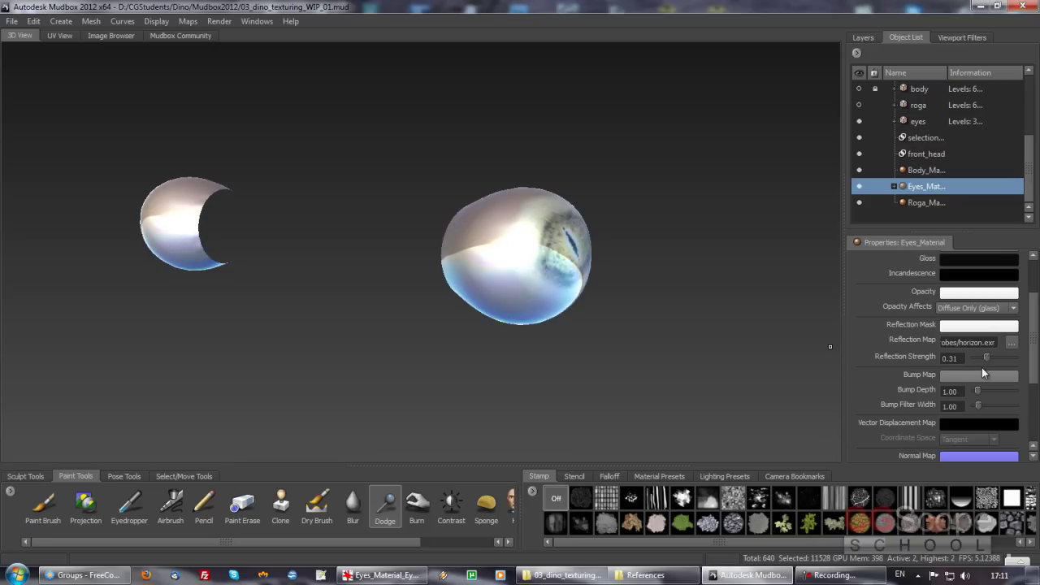
drag(987, 355, 979, 357)
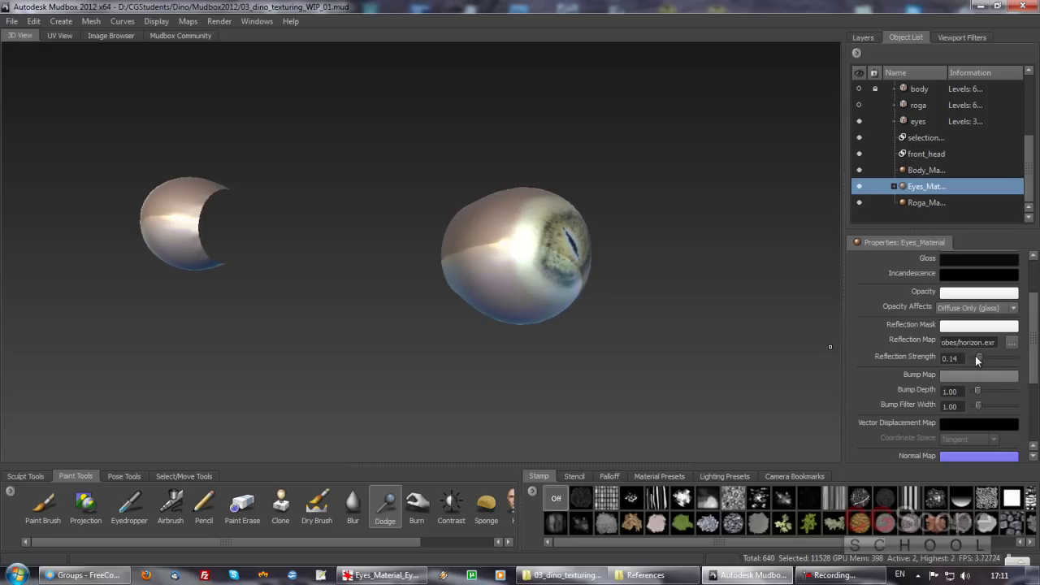
drag(979, 356, 981, 356)
mouse_move(618, 294)
alt+mouse_down()
mouse_move(498, 279)
mouse_move(529, 276)
alt+mouse_up()
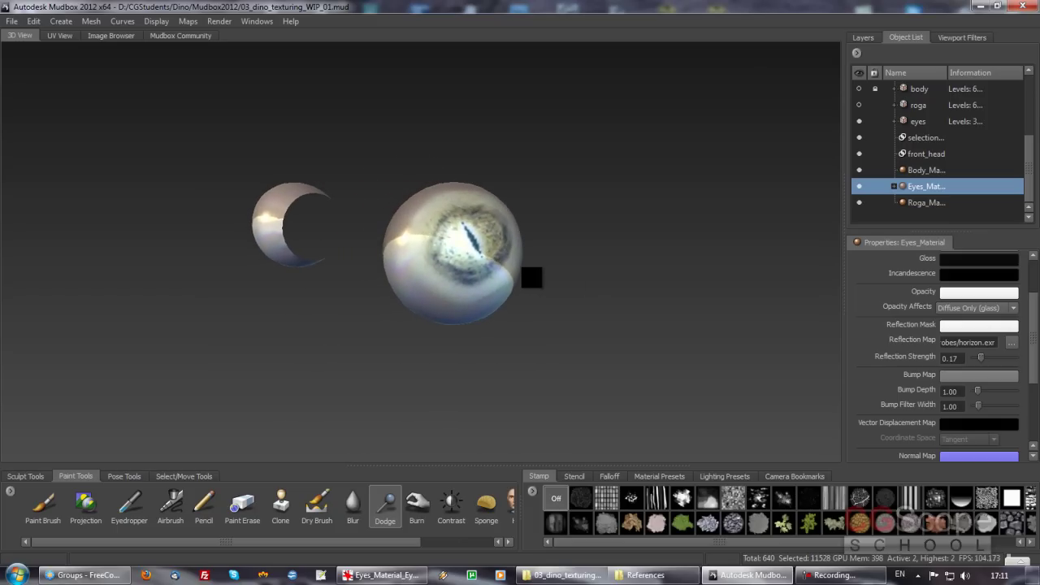
- Unhide the head mesh and change the eye Specular colour to a darker blue-grey
click(858, 105)
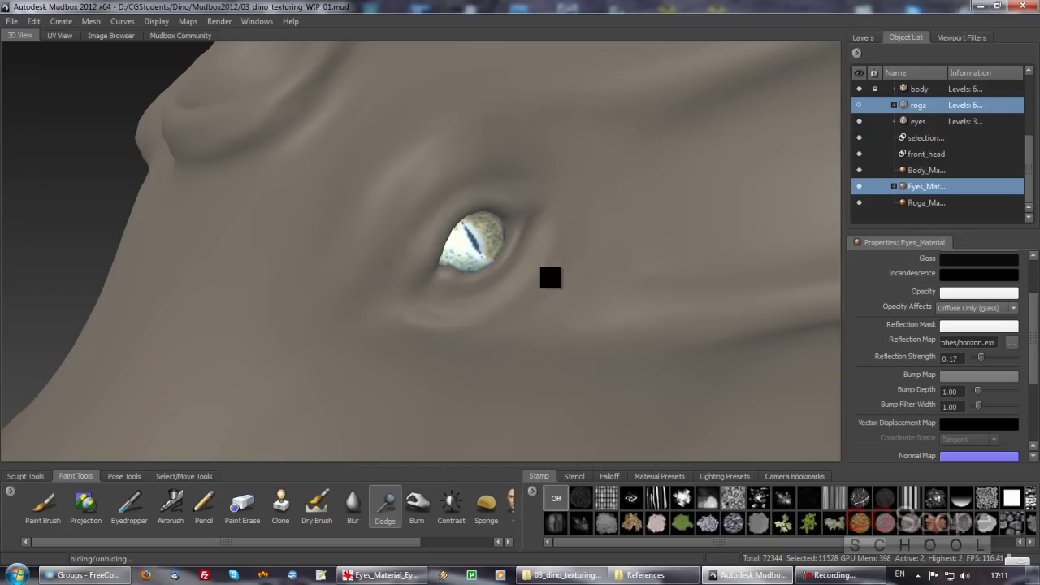
mouse_move(550, 277)
alt+mouse_down()
mouse_move(410, 275)
mouse_move(508, 287)
alt+mouse_up()
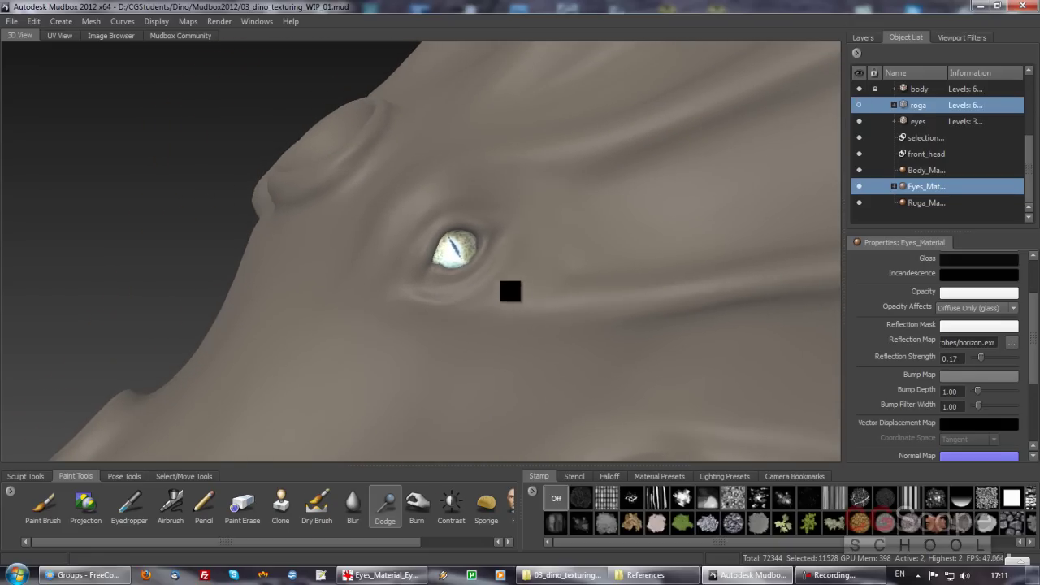
drag(1035, 337, 1032, 300)
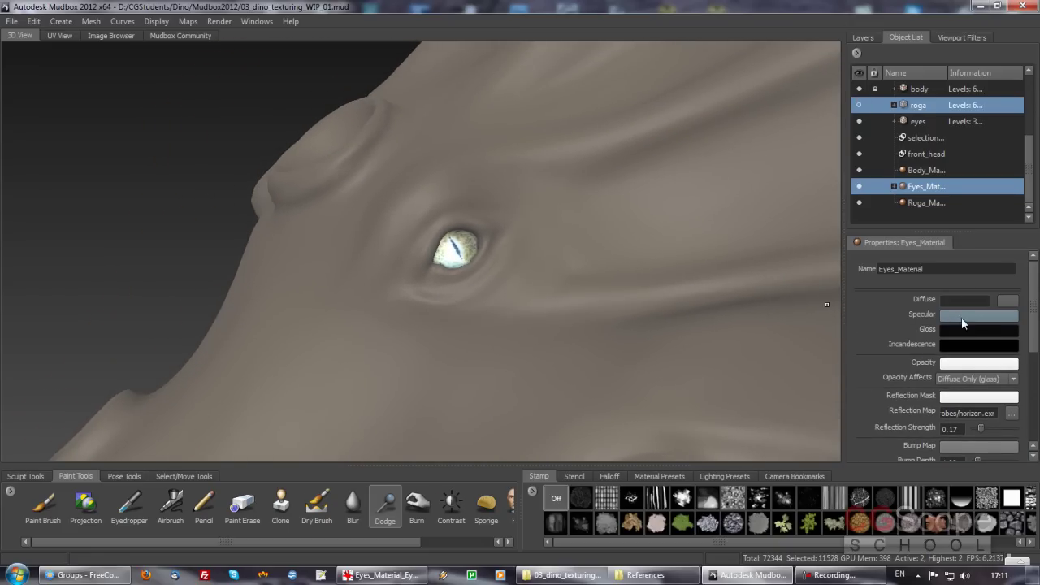
click(961, 316)
click(295, 271)
click(297, 264)
click(315, 385)
mouse_move(325, 374)
alt+mouse_down()
mouse_move(399, 281)
mouse_move(499, 297)
mouse_move(453, 259)
mouse_move(482, 267)
mouse_move(495, 288)
mouse_move(462, 299)
mouse_move(439, 277)
mouse_move(490, 277)
alt+mouse_up()
- Open the Reflection Map browser and cancel without changing the map
scroll(488, 286, down, 3)
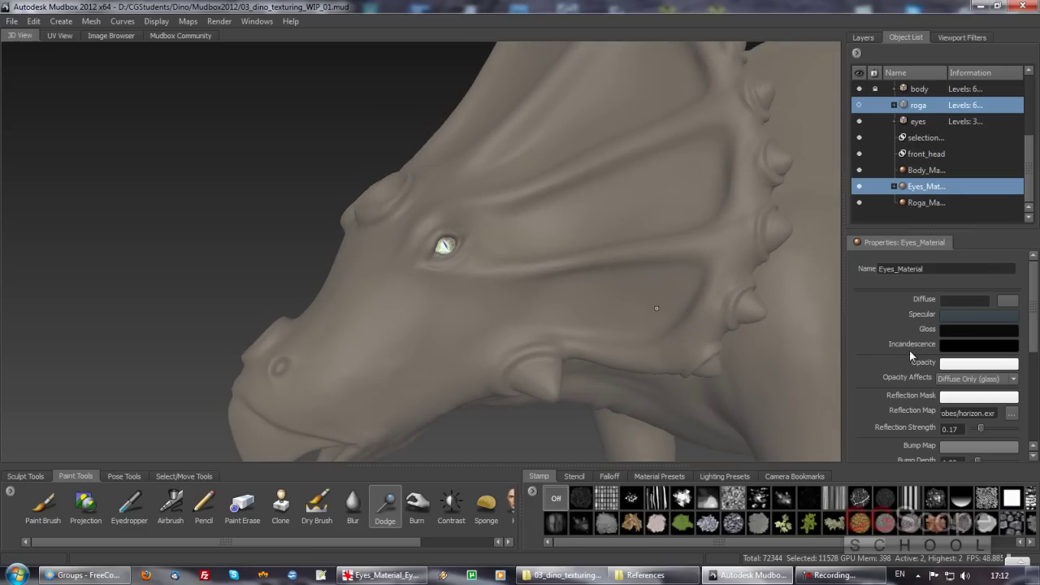
scroll(1032, 343, down, 3)
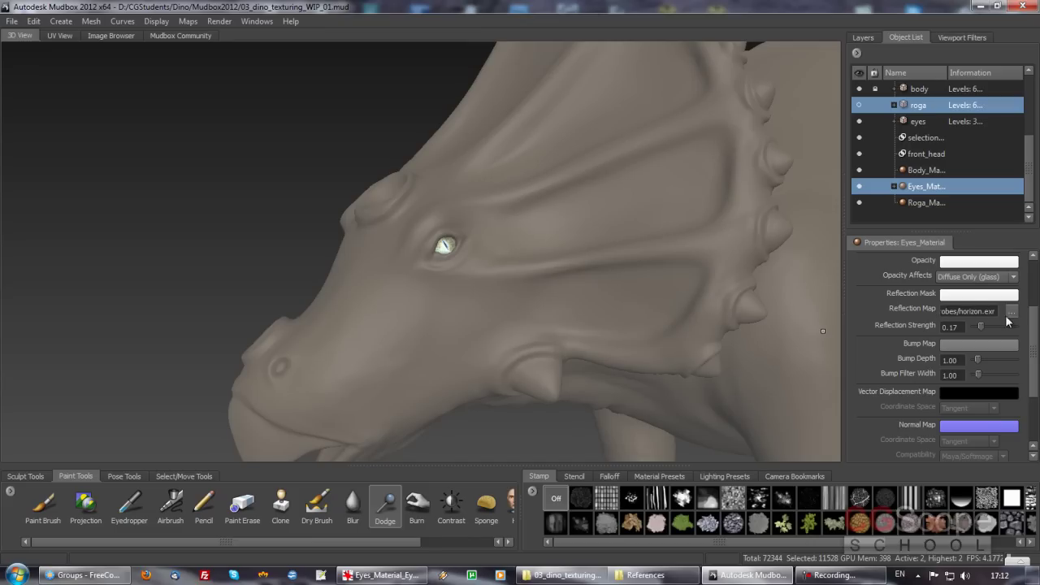
click(1012, 313)
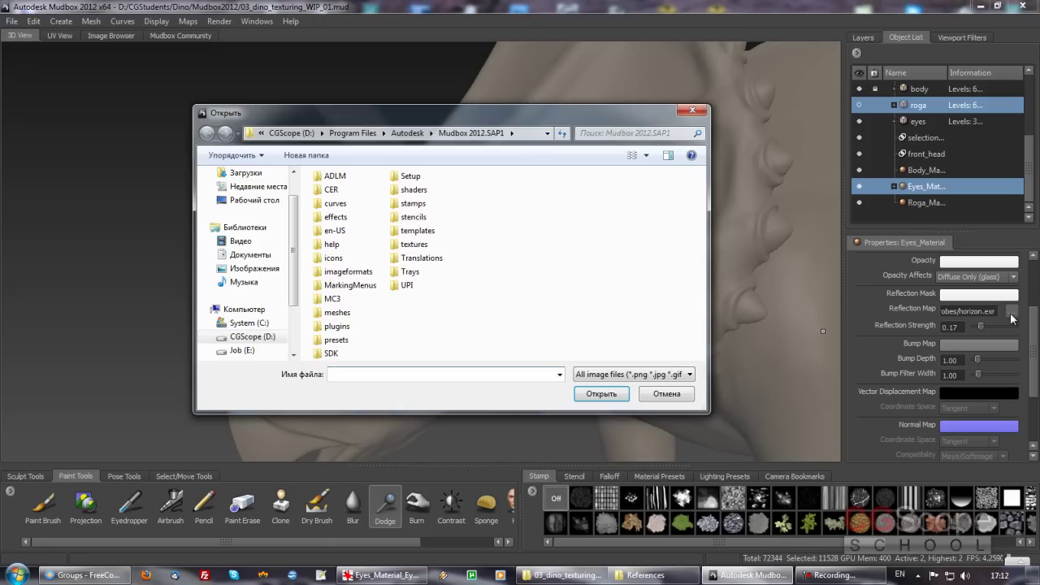
click(667, 394)
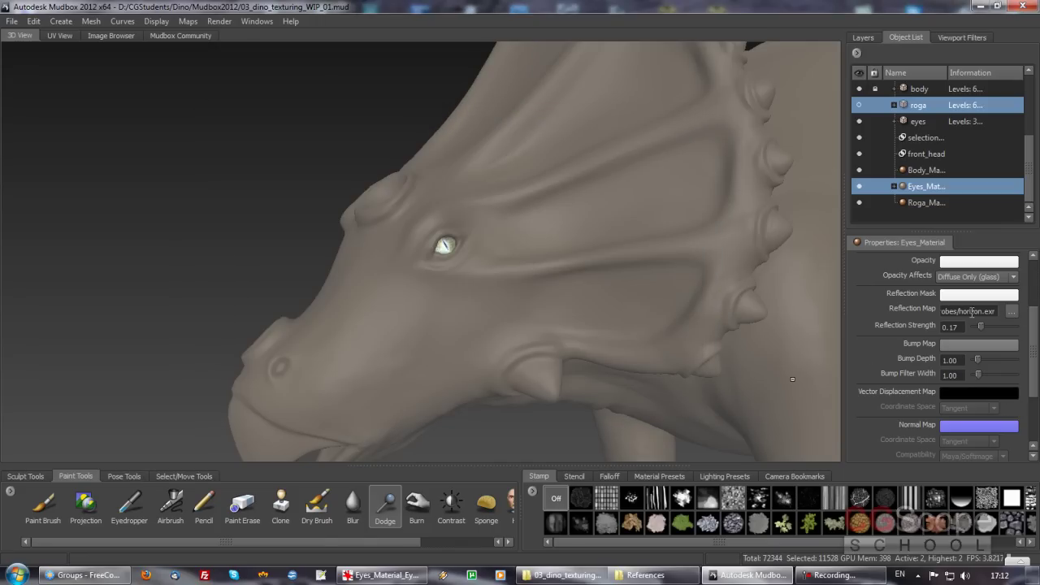
scroll(975, 333, up, 1)
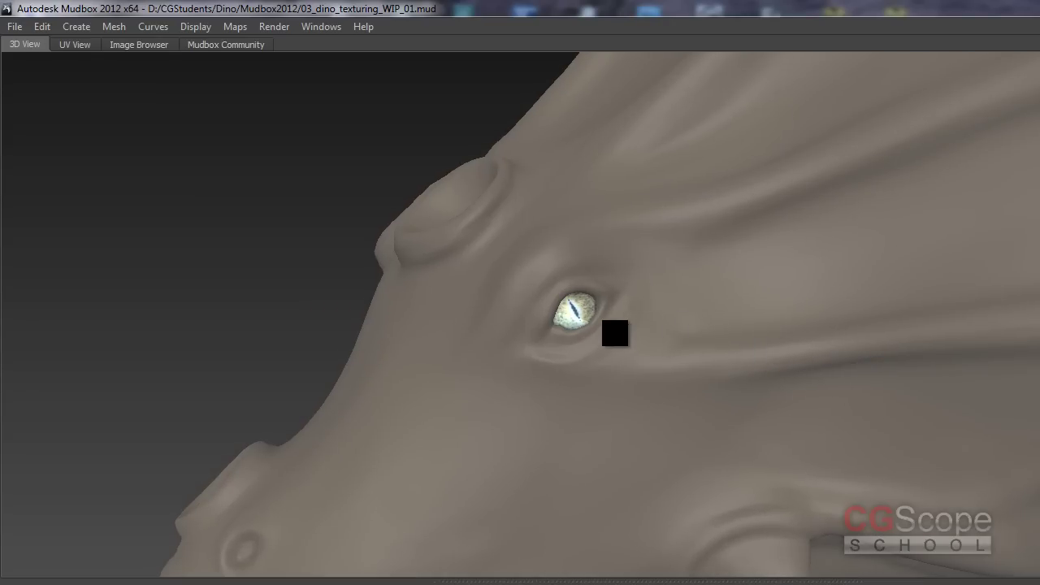
- Zoom in on the eye, then pull back to show the frill, body and legs
alt+right_drag(805, 360, 703, 325)
mouse_move(703, 326)
alt+mouse_down()
mouse_move(648, 301)
mouse_move(699, 313)
mouse_move(690, 350)
mouse_move(687, 330)
mouse_move(760, 329)
alt+mouse_up()
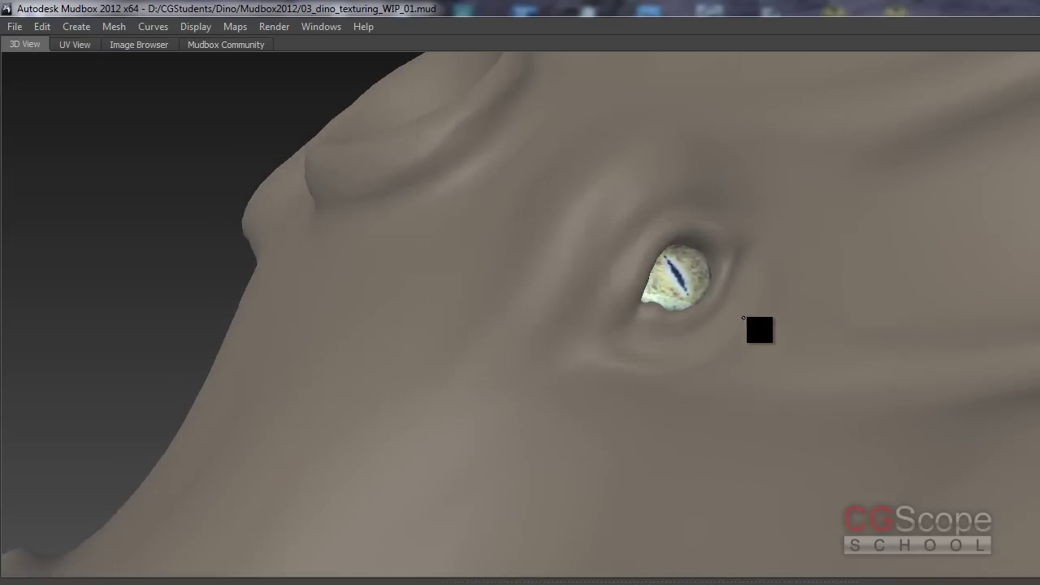
alt+right_drag(760, 329, 772, 352)
mouse_move(772, 353)
alt+mouse_down()
mouse_move(493, 314)
mouse_move(615, 345)
mouse_move(566, 322)
mouse_move(531, 343)
mouse_move(471, 332)
mouse_move(591, 333)
mouse_move(657, 311)
alt+mouse_up()
alt+right_drag(657, 311, 563, 313)
mouse_move(563, 314)
alt+mouse_down()
mouse_move(548, 323)
mouse_move(514, 315)
mouse_move(509, 330)
mouse_move(522, 338)
mouse_move(495, 337)
mouse_move(506, 339)
alt+mouse_up()
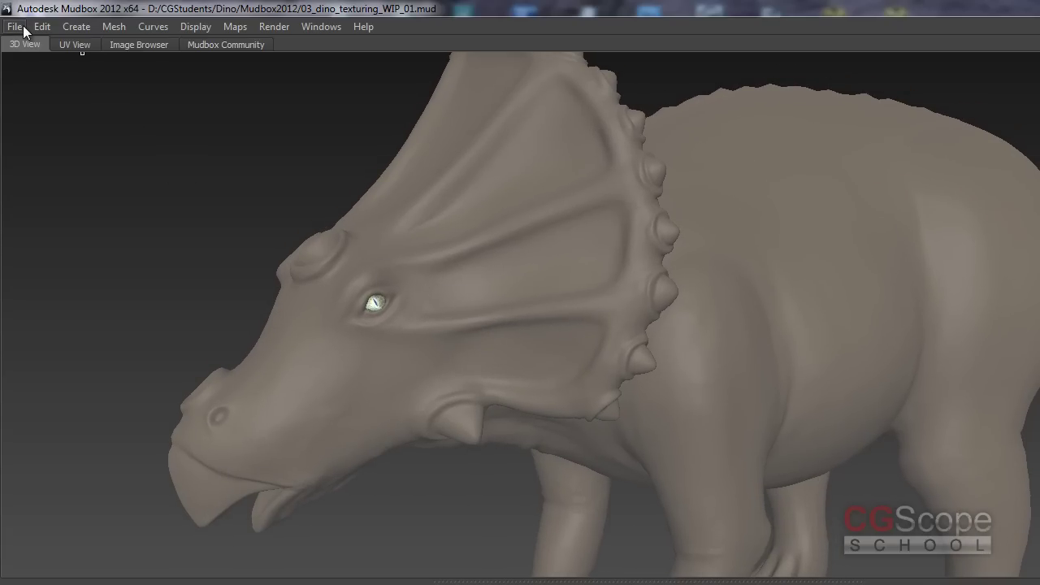
- Save the scene as 03_dino_texturing_WIP_01.mud via File > Save Scene
click(14, 26)
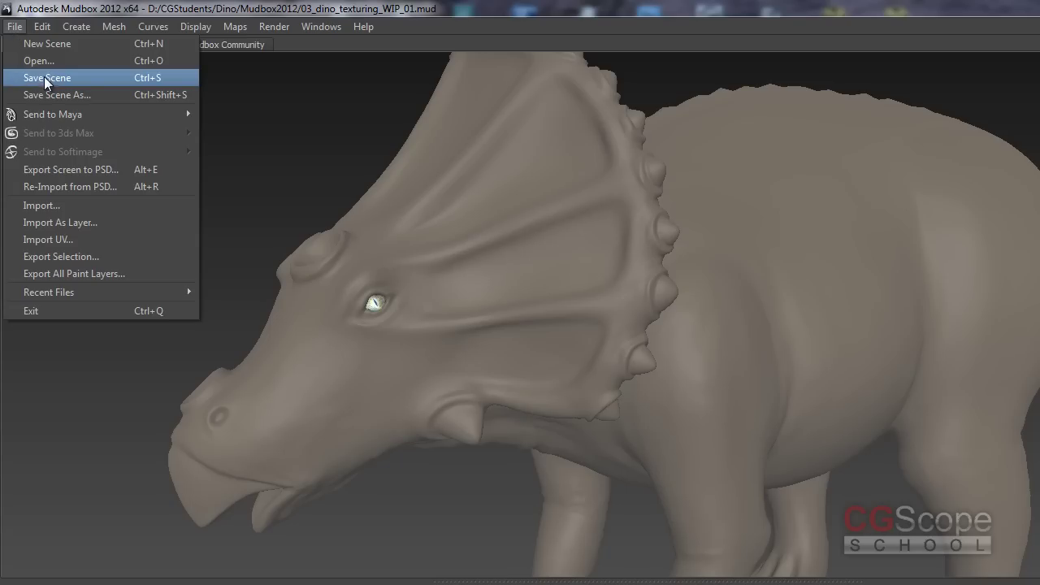
click(45, 78)
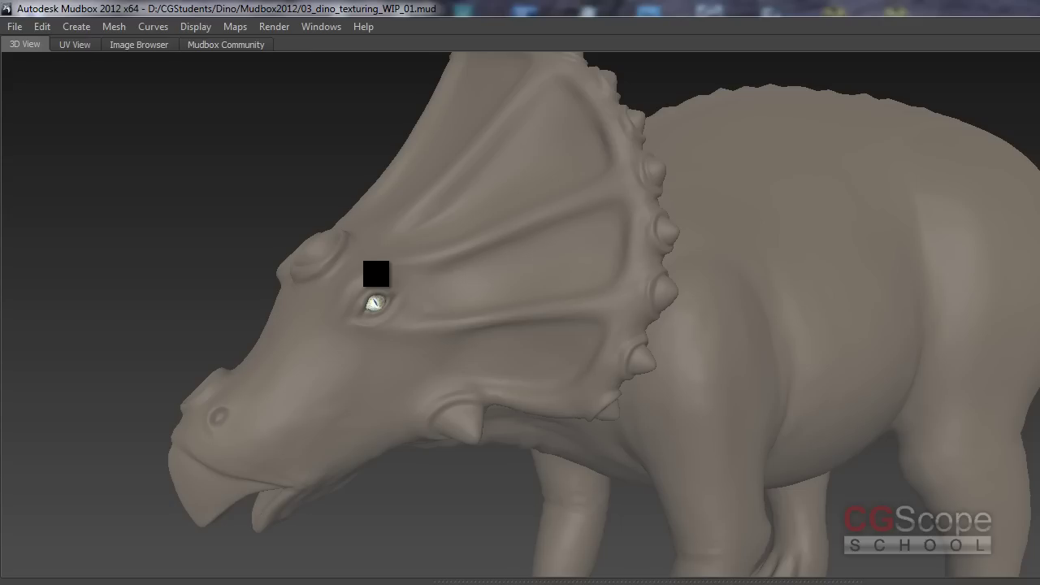
- Save the Mudbox scene as a new version, 03_dino_texturing_WIP_02.mud
click(15, 28)
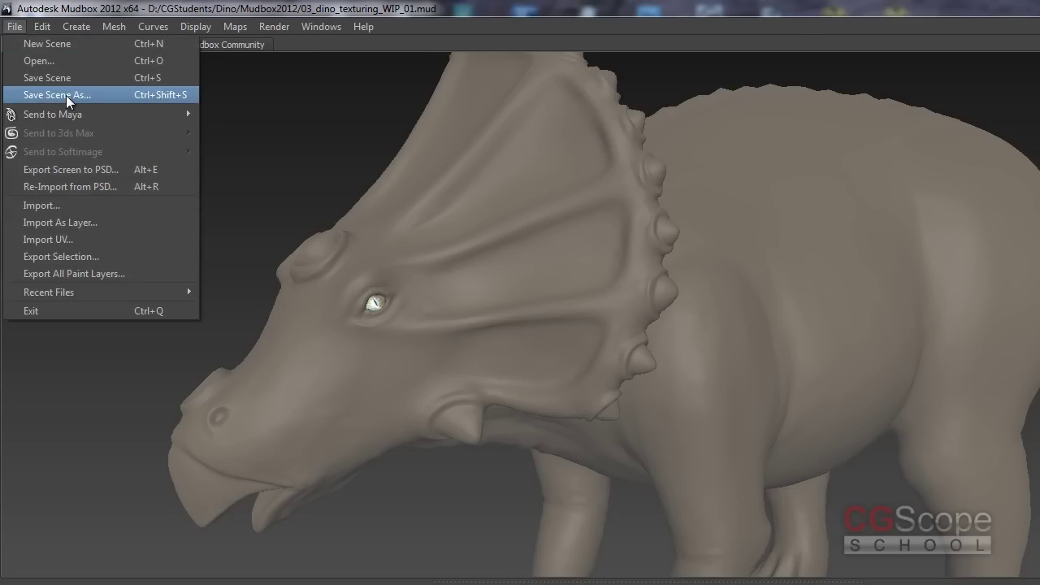
click(68, 94)
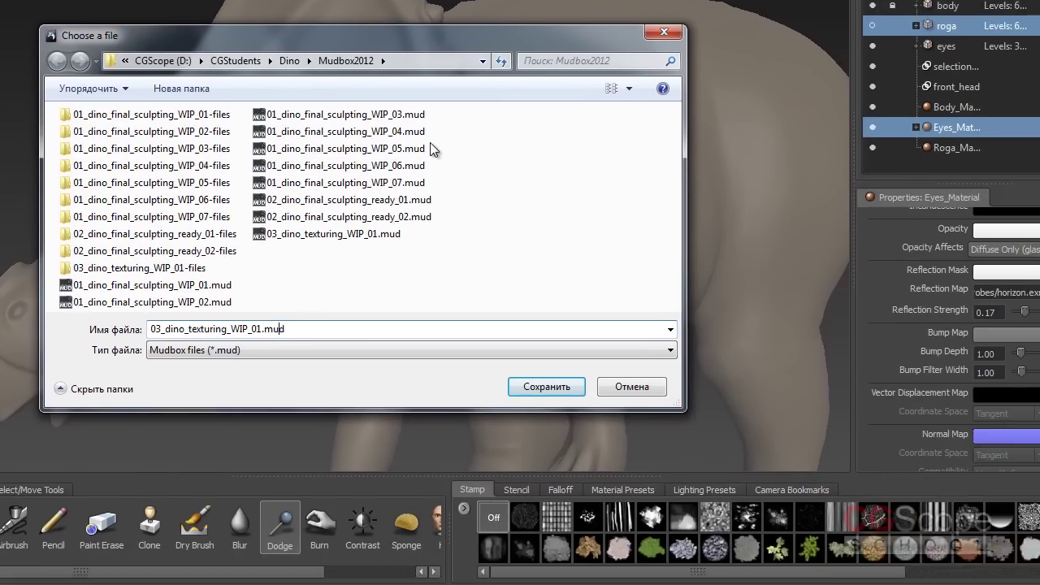
key(Delete)
text(2)
key(Return)
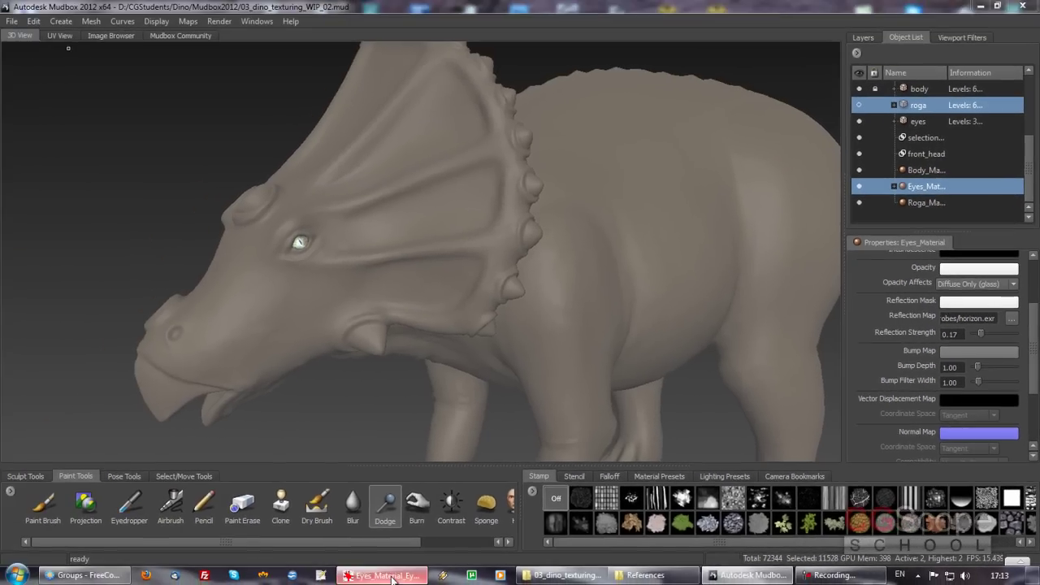
- Close the open texture viewer and go into the 03_dino_texturing_WIP_02-files folder
click(381, 574)
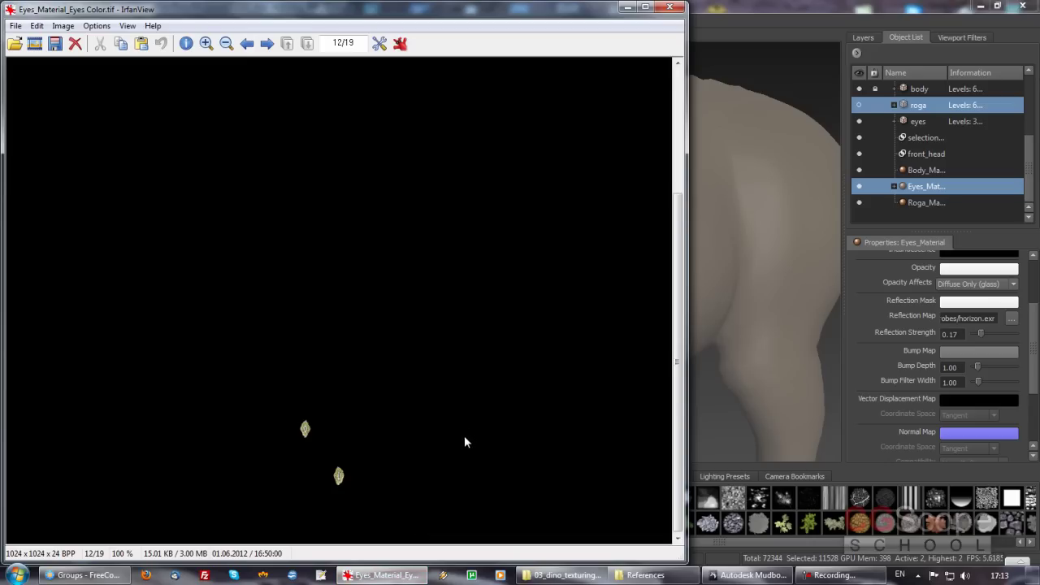
key(Escape)
click(540, 575)
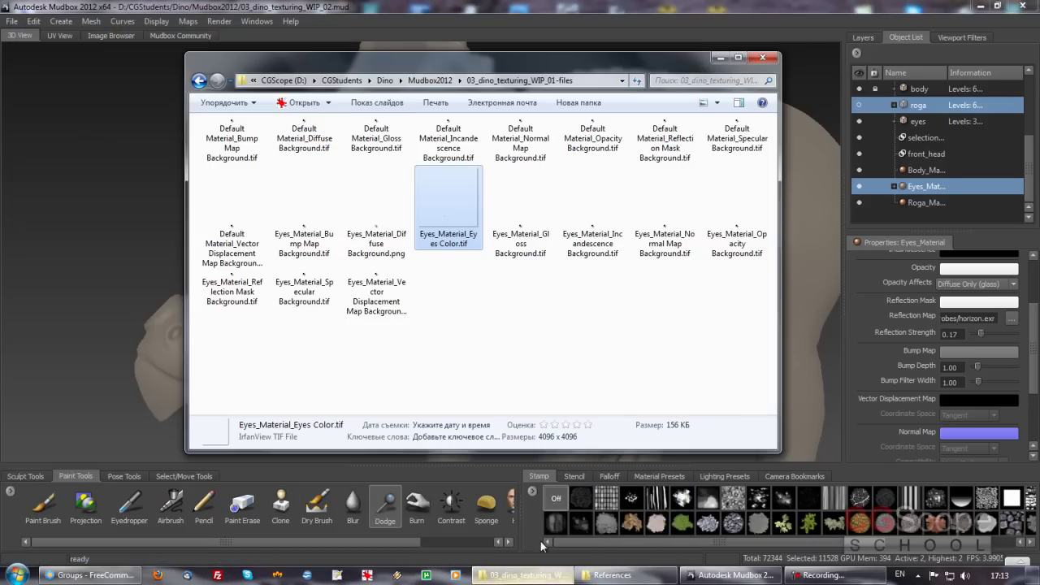
key(BackSpace)
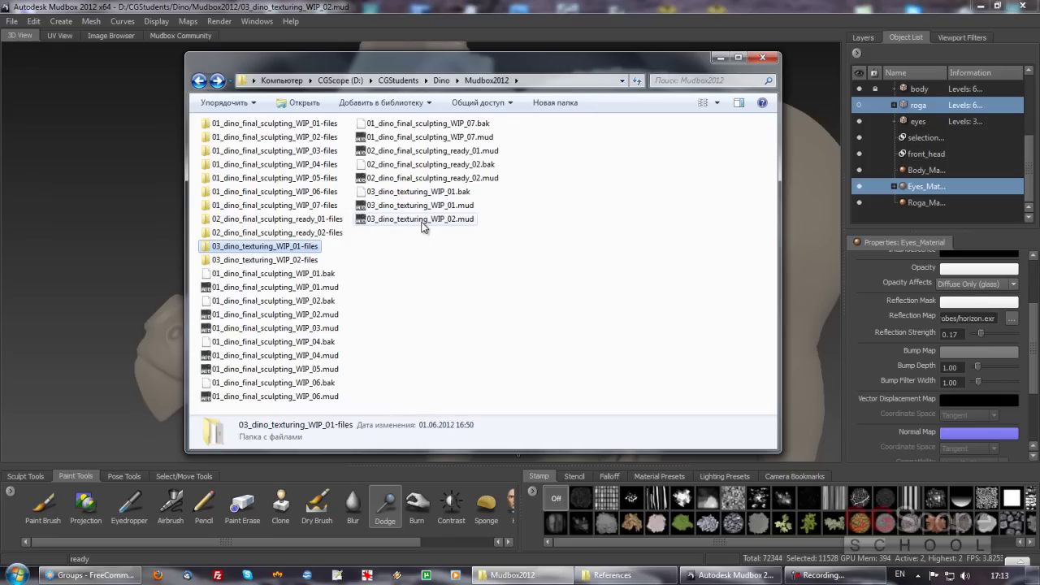
click(421, 219)
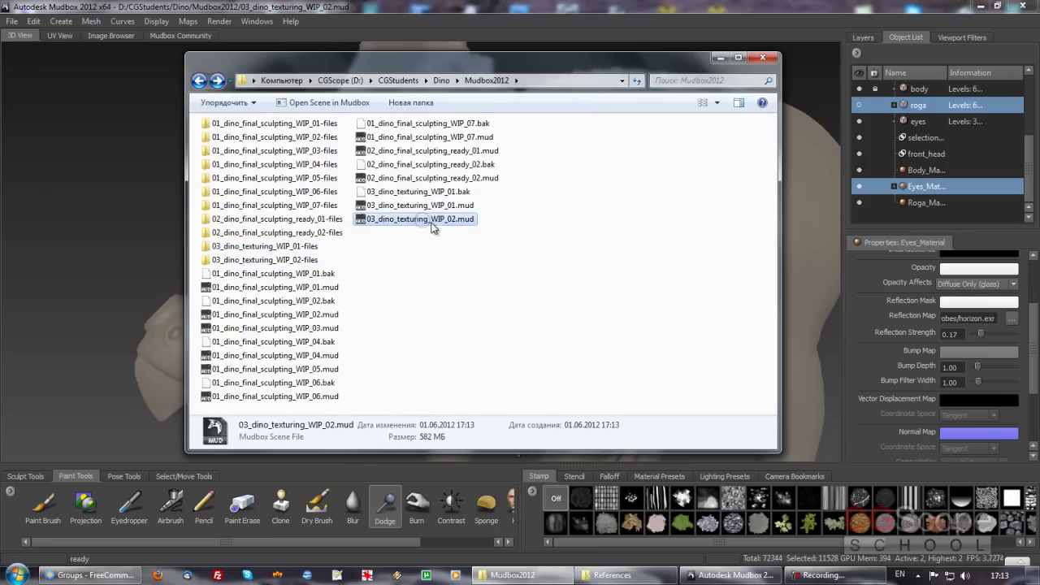
click(289, 248)
click(294, 260)
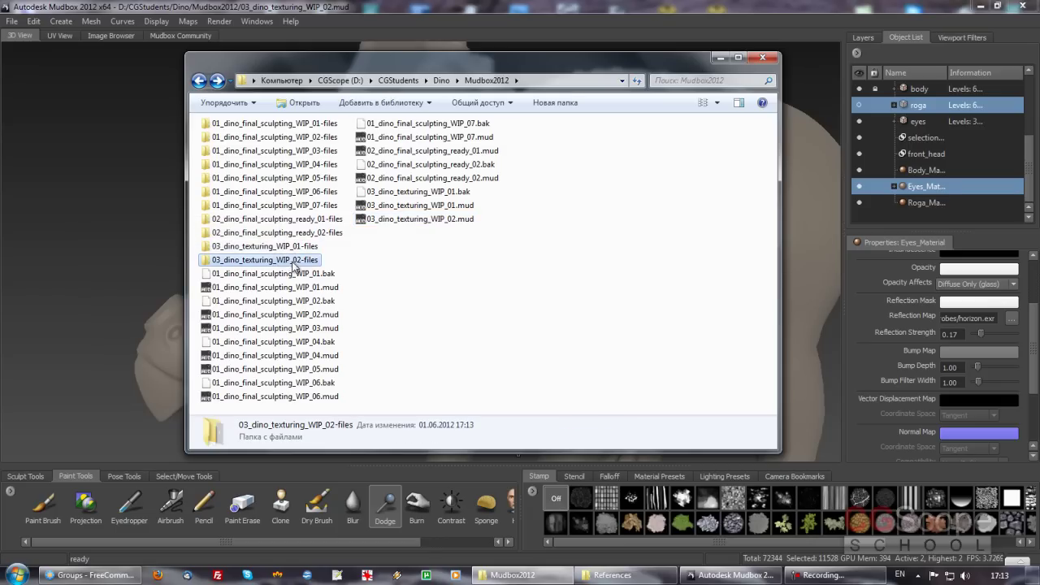
double_click(297, 260)
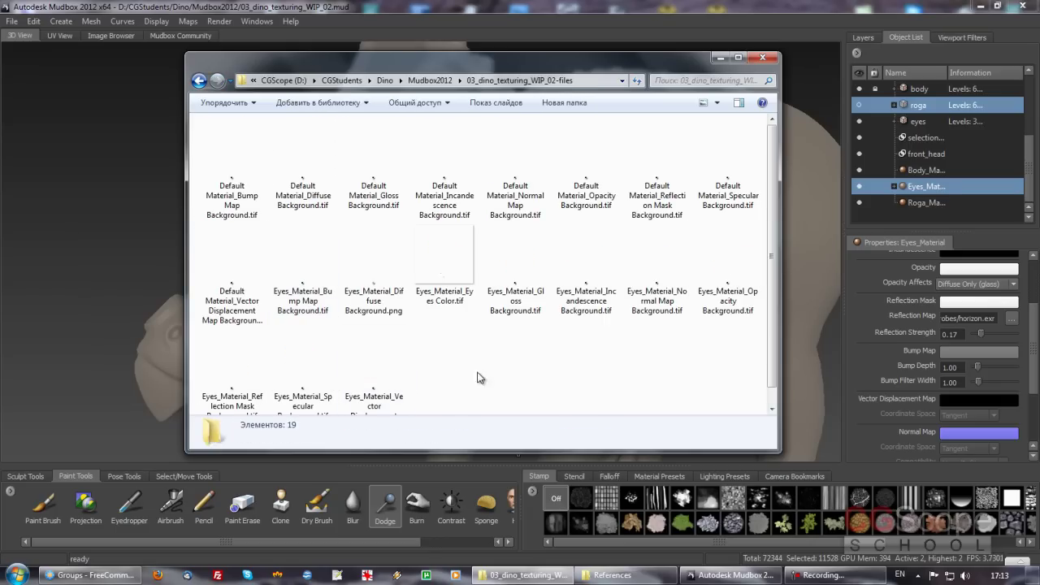
- Inspect Eyes_Material_Eyes Color.tif, a 4096×4096 iris texture, then close it and minimize Explorer
double_click(443, 260)
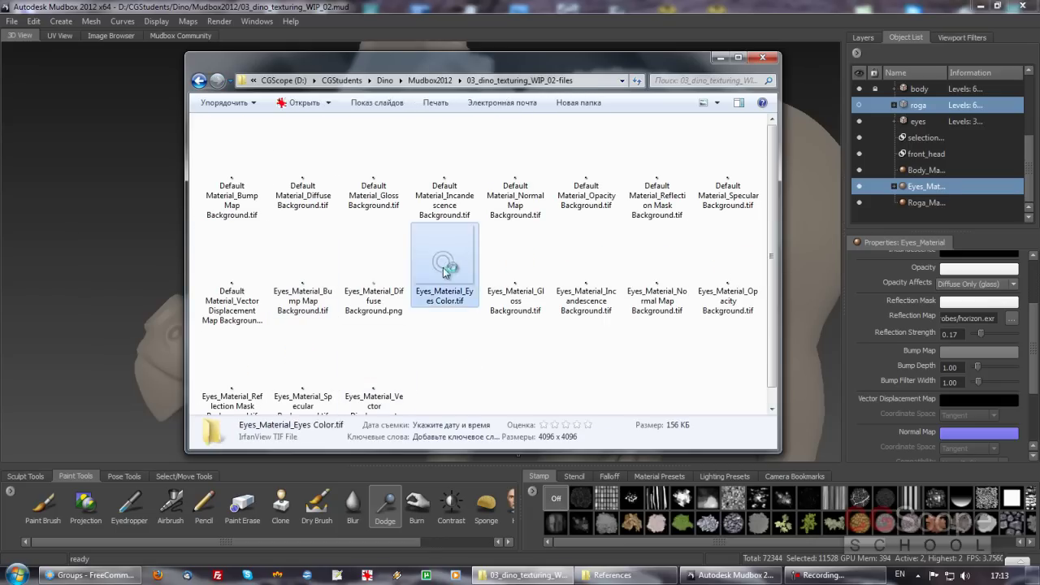
drag(1028, 153, 1003, 532)
drag(332, 539, 647, 559)
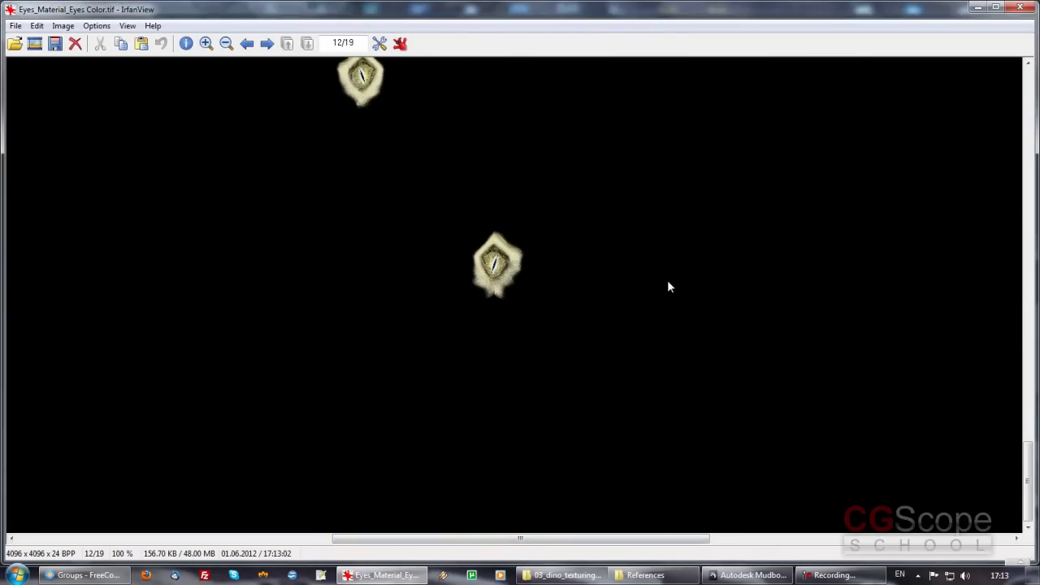
click(1020, 8)
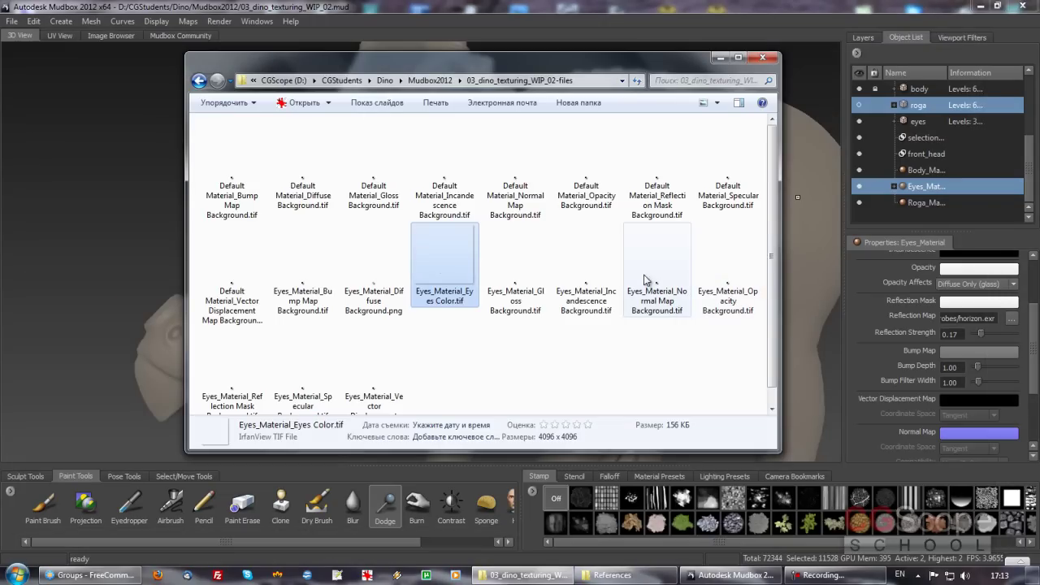
click(725, 61)
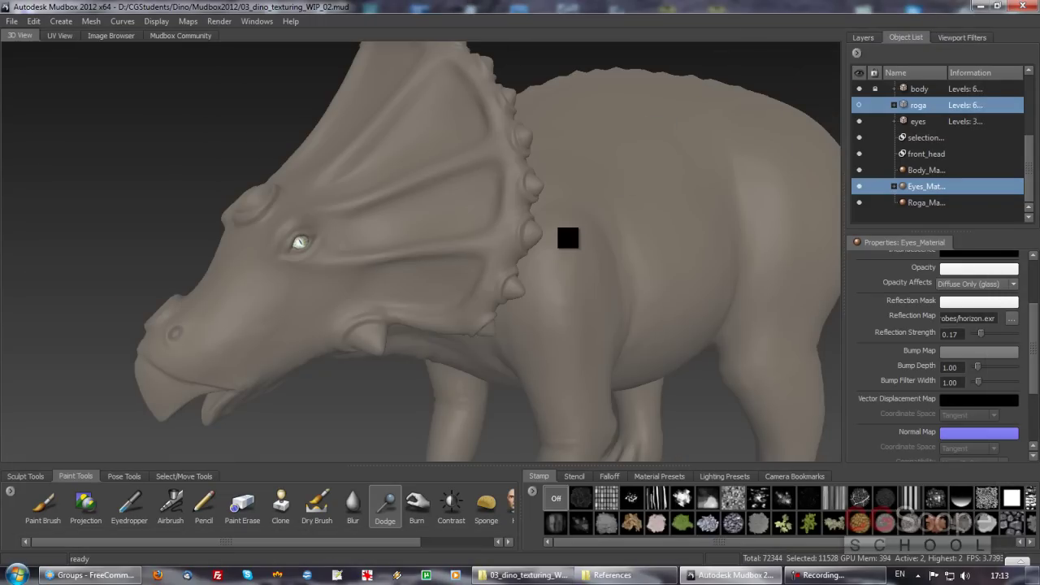
- Close Mudbox, launch Photoshop CS4 from the desktop, then bring up Firefox
click(1022, 7)
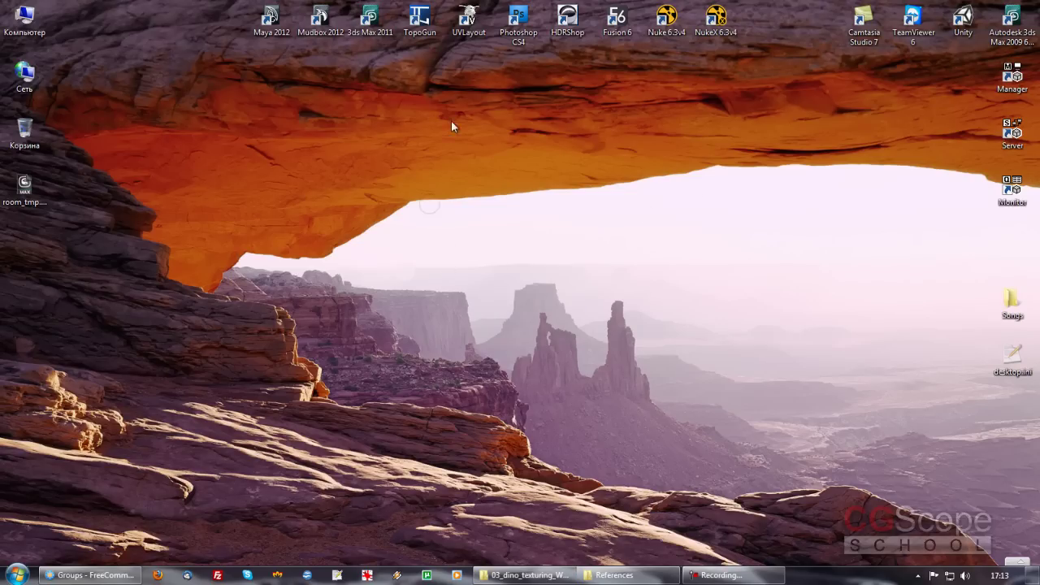
double_click(520, 23)
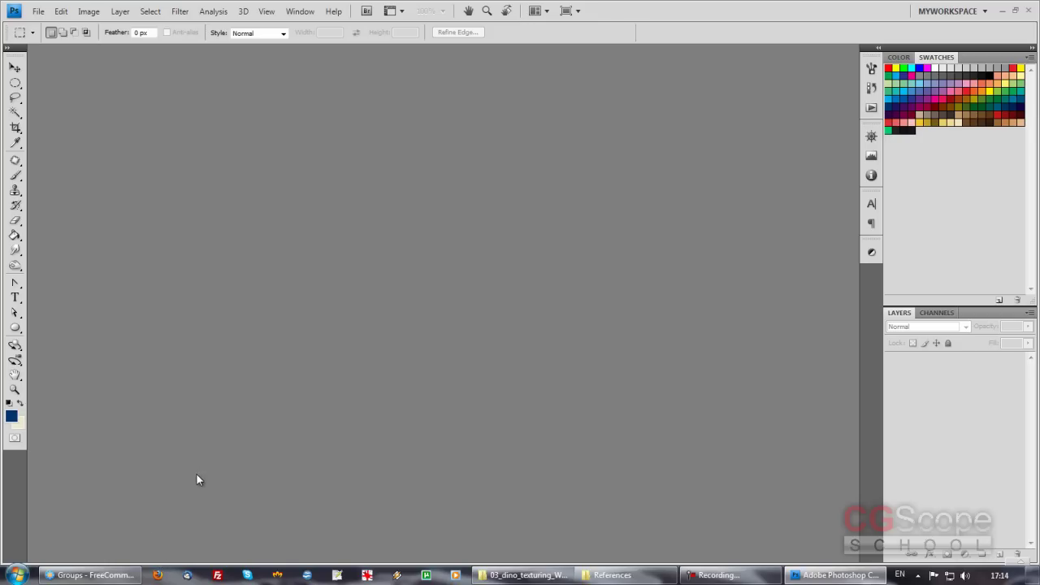
click(159, 576)
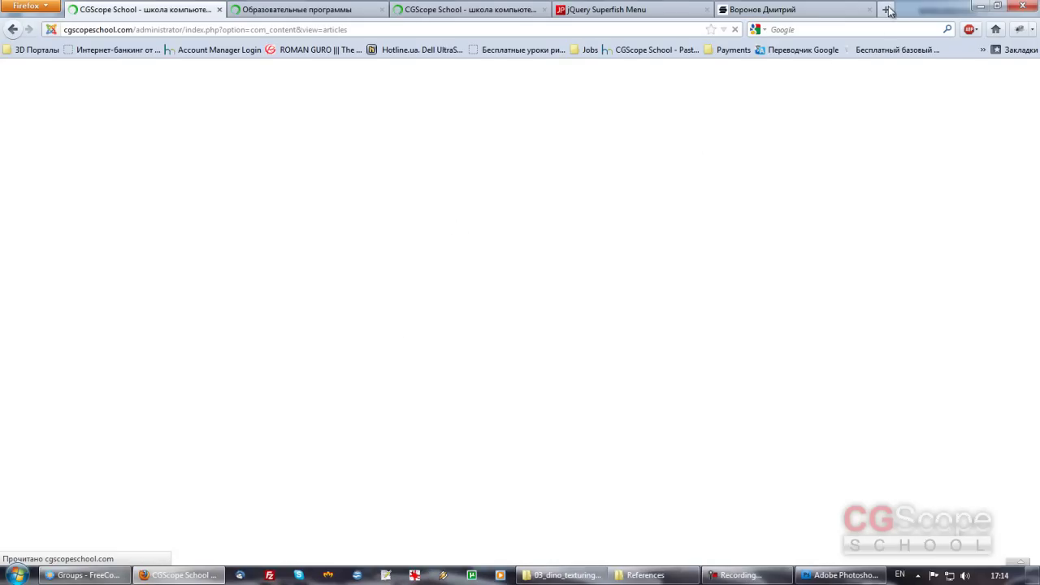
- Load CGTextures from address history in a new tab and scroll to its category grid
click(886, 9)
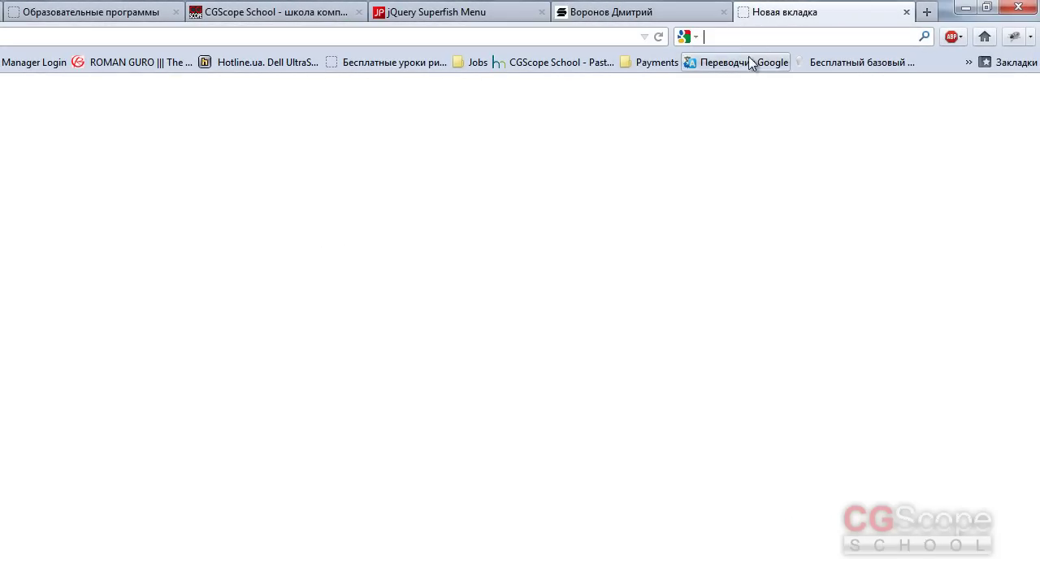
key(alt+shift)
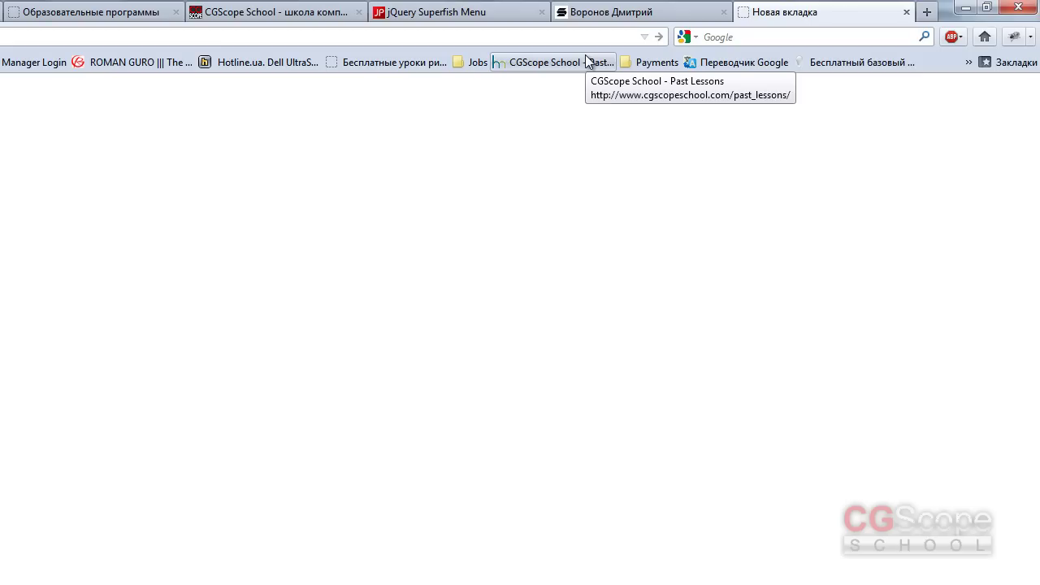
key(Down)
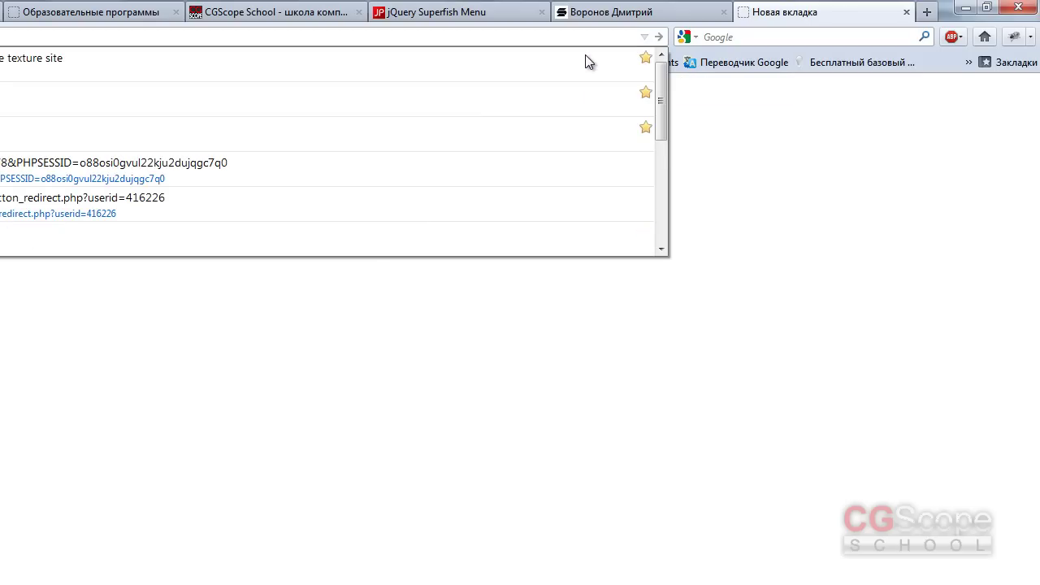
click(585, 57)
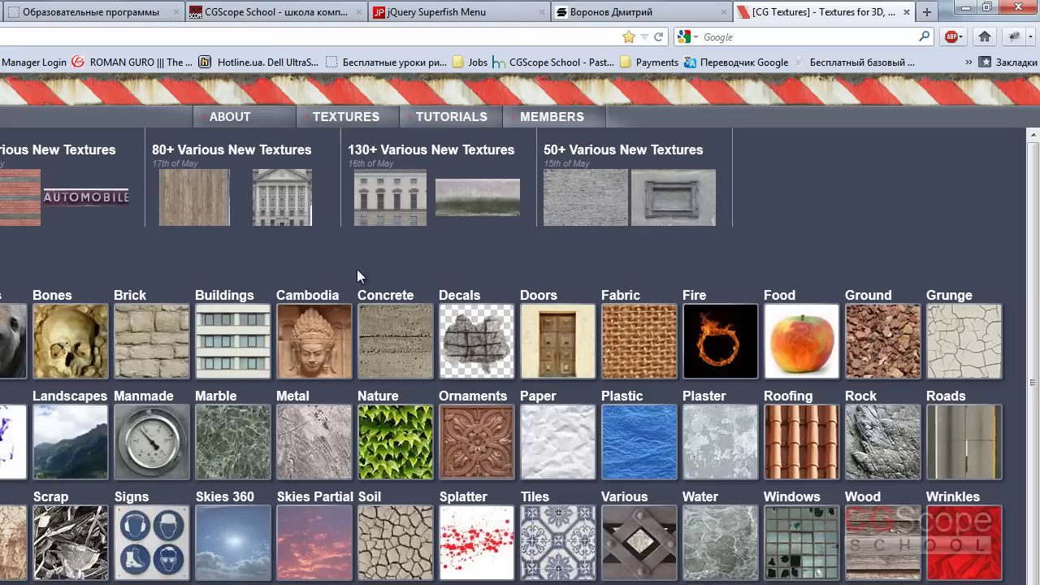
scroll(1030, 406, down, 1)
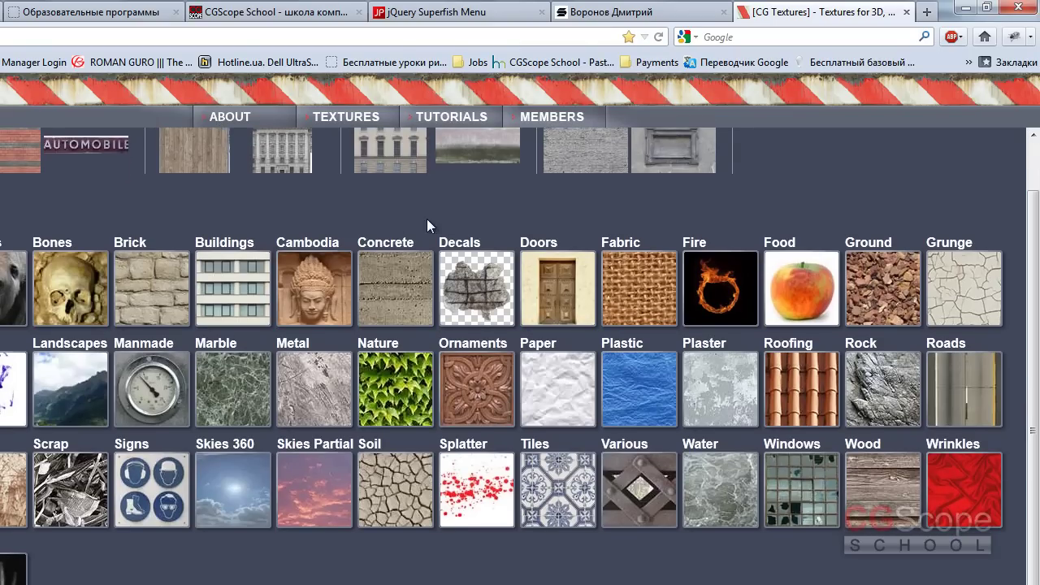
- Browse to the Concrete > Bare texture category
click(410, 286)
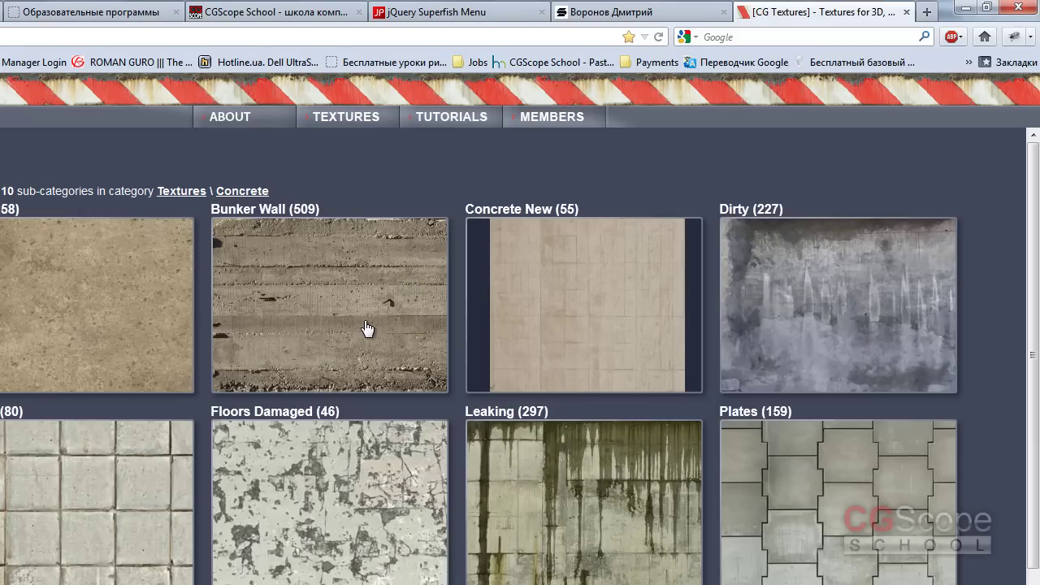
drag(1030, 295, 1029, 375)
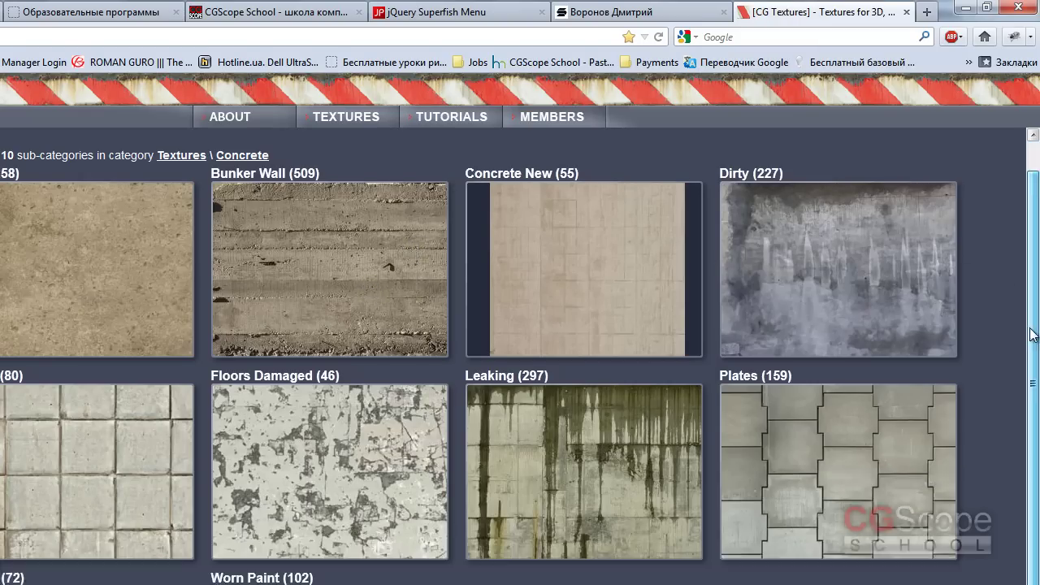
scroll(1028, 375, up, 3)
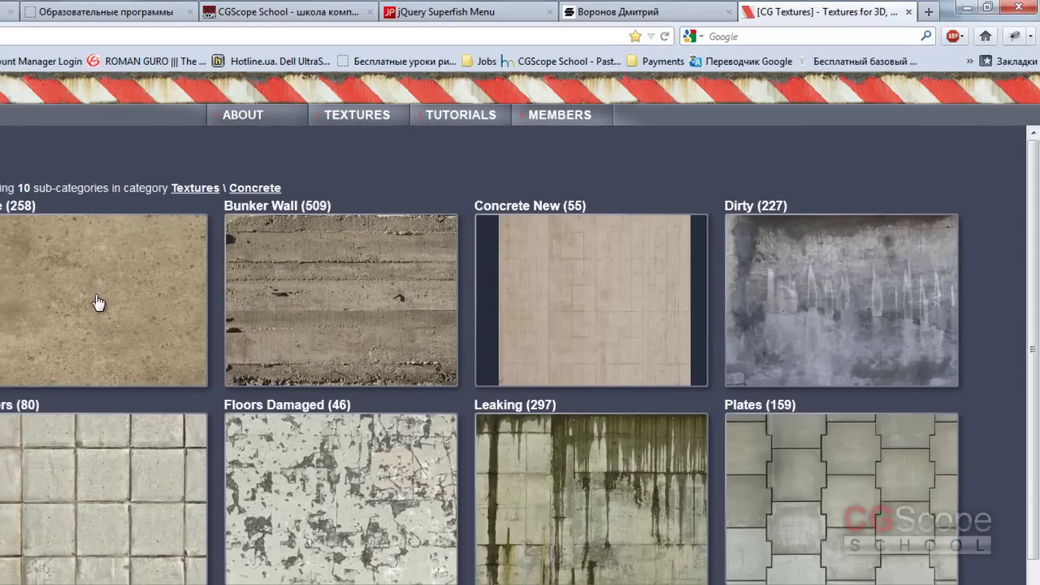
click(96, 302)
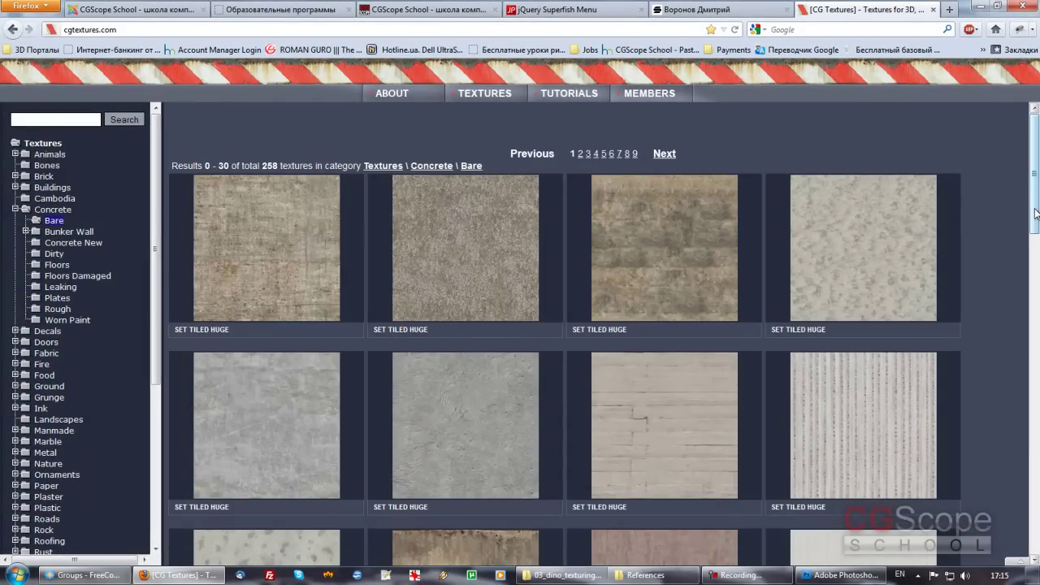
- Scroll the 258 bare concrete textures and open two of them in background tabs
drag(1034, 213, 1032, 250)
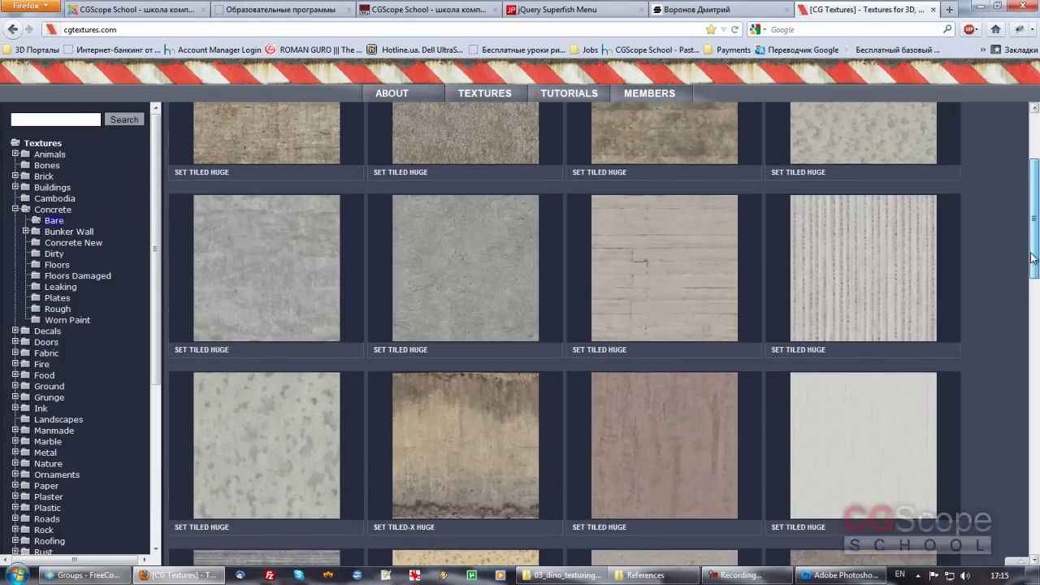
drag(1032, 250, 1035, 203)
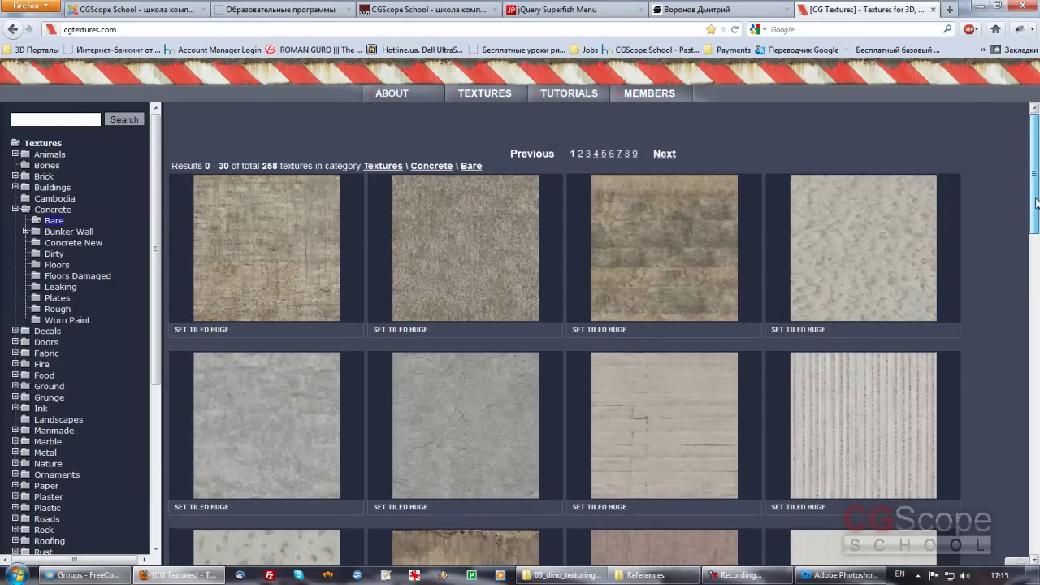
mouse_move(1036, 203)
mouse_down()
mouse_move(1000, 396)
mouse_move(1026, 192)
mouse_up()
mouse_move(1026, 192)
mouse_down()
mouse_move(1017, 217)
mouse_move(1034, 269)
mouse_move(1020, 371)
mouse_move(1036, 532)
mouse_up()
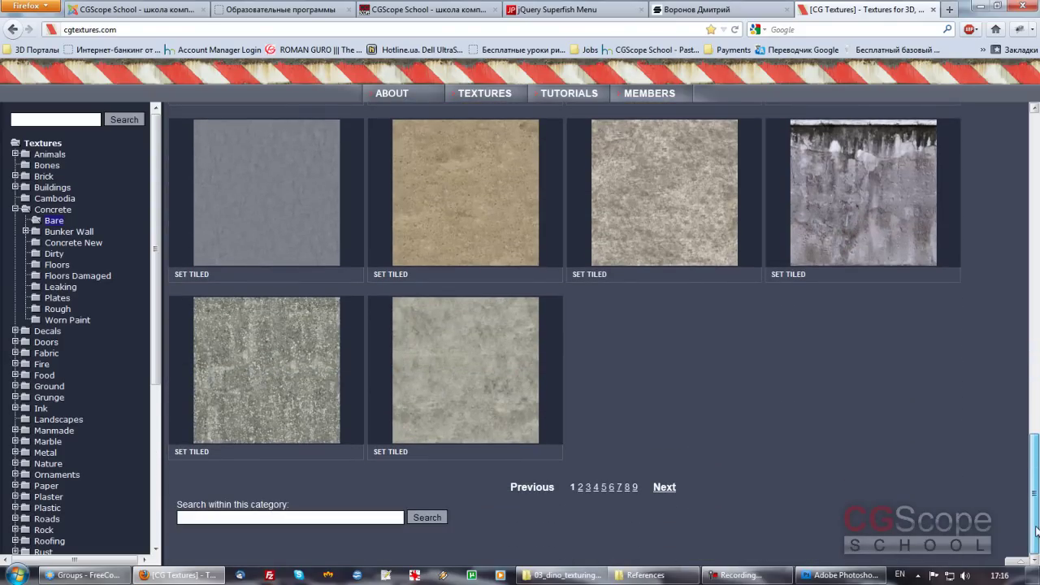
drag(1036, 532, 1035, 163)
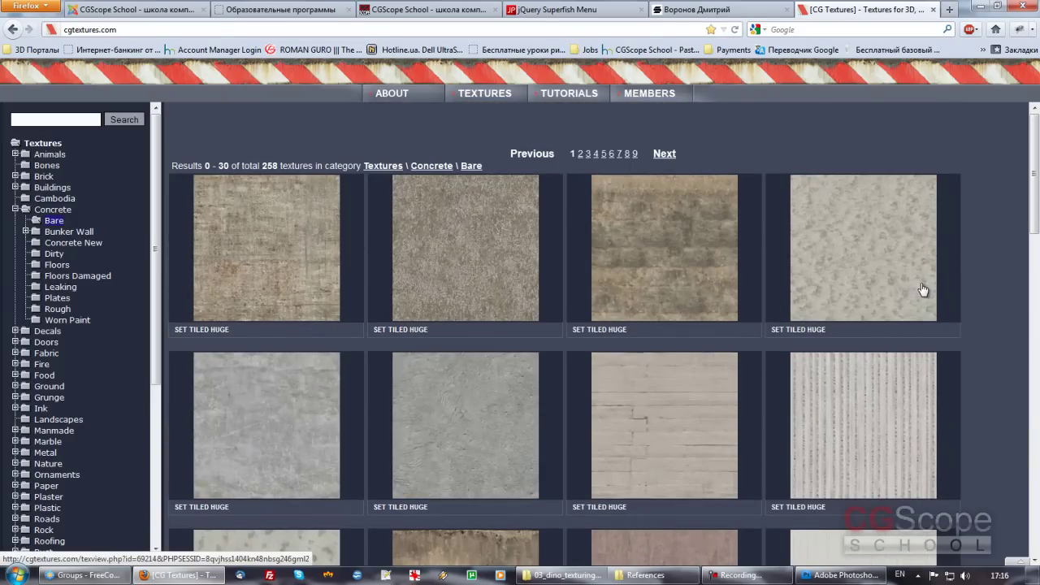
middle_click(271, 411)
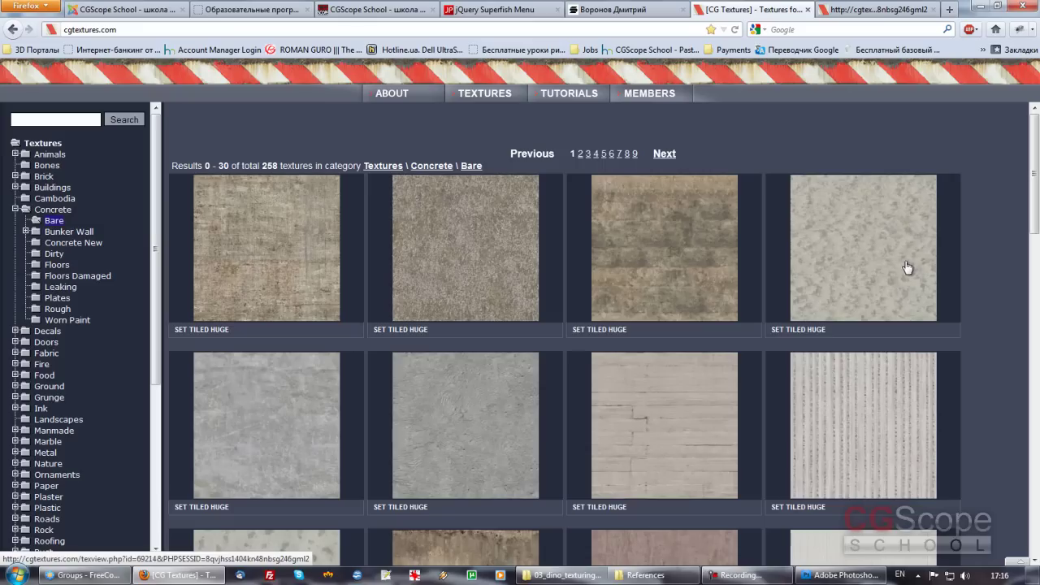
middle_click(458, 254)
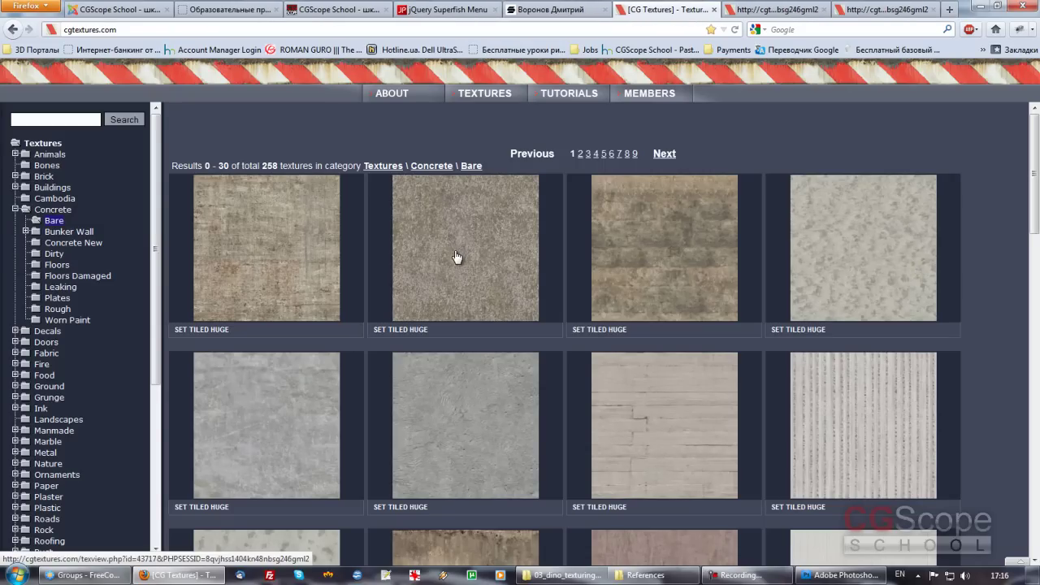
- Open the ConcreteBare0321 texture's 3D tiling preview and orbit the plane
click(778, 11)
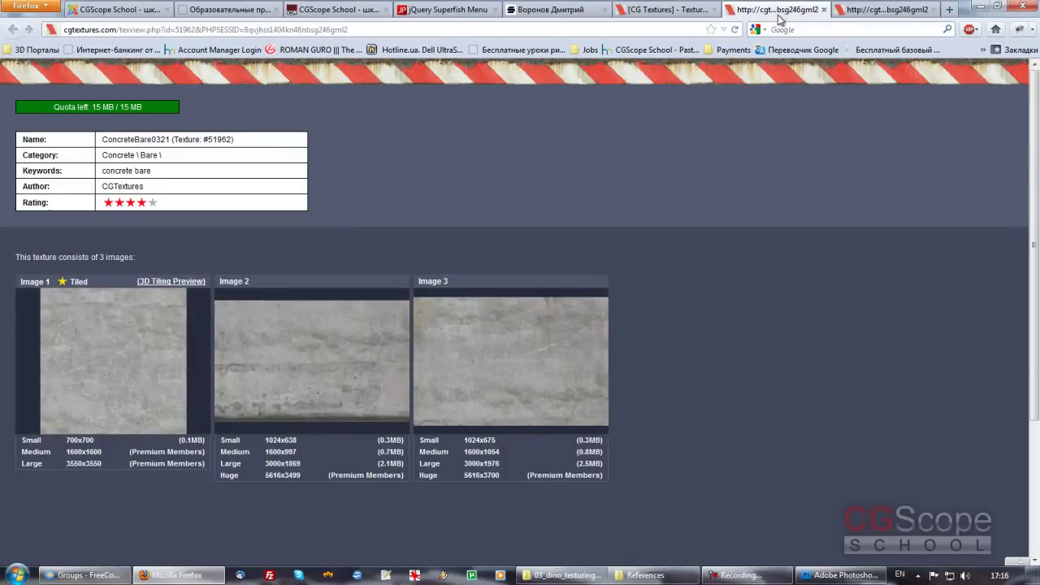
scroll(694, 341, down, 1)
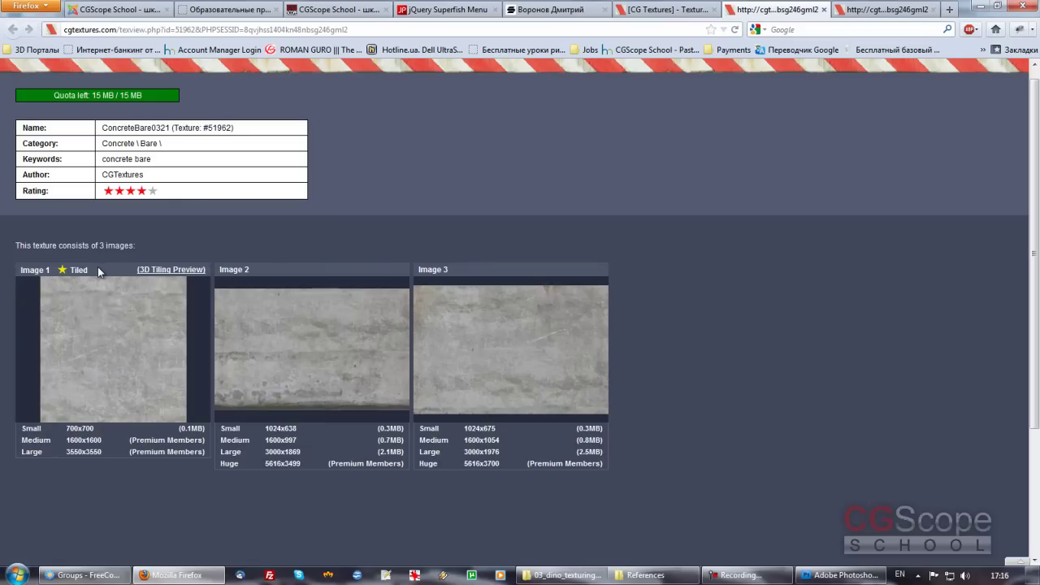
click(170, 272)
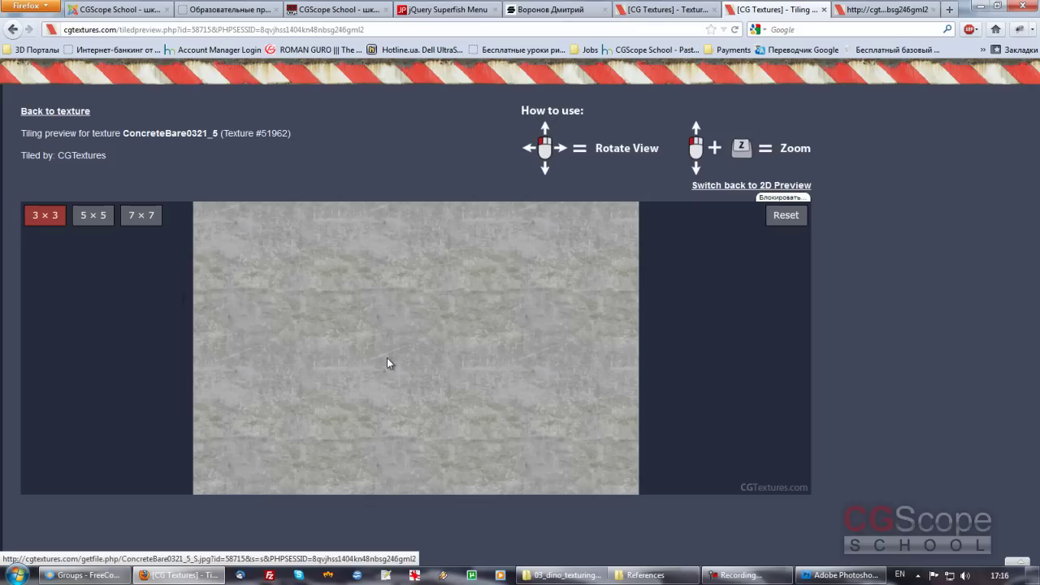
drag(387, 357, 503, 231)
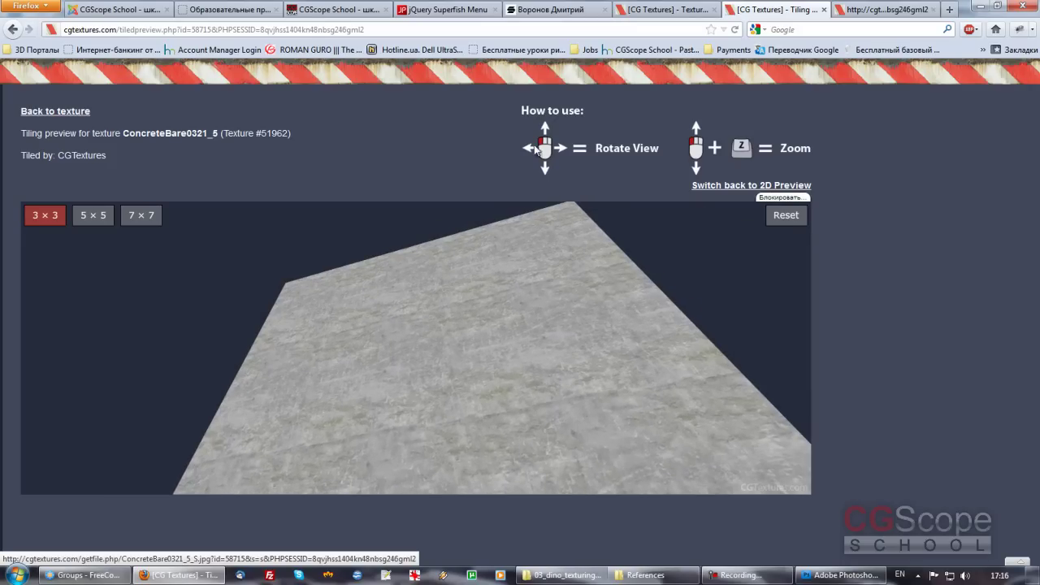
mouse_move(499, 320)
mouse_down()
mouse_move(503, 341)
mouse_move(451, 319)
mouse_move(446, 302)
mouse_move(474, 344)
mouse_up()
- Check tiling at 5×5 and 7×7, then return to the texture page
click(92, 216)
mouse_move(100, 229)
mouse_down()
mouse_move(274, 344)
mouse_move(170, 244)
mouse_up()
click(150, 216)
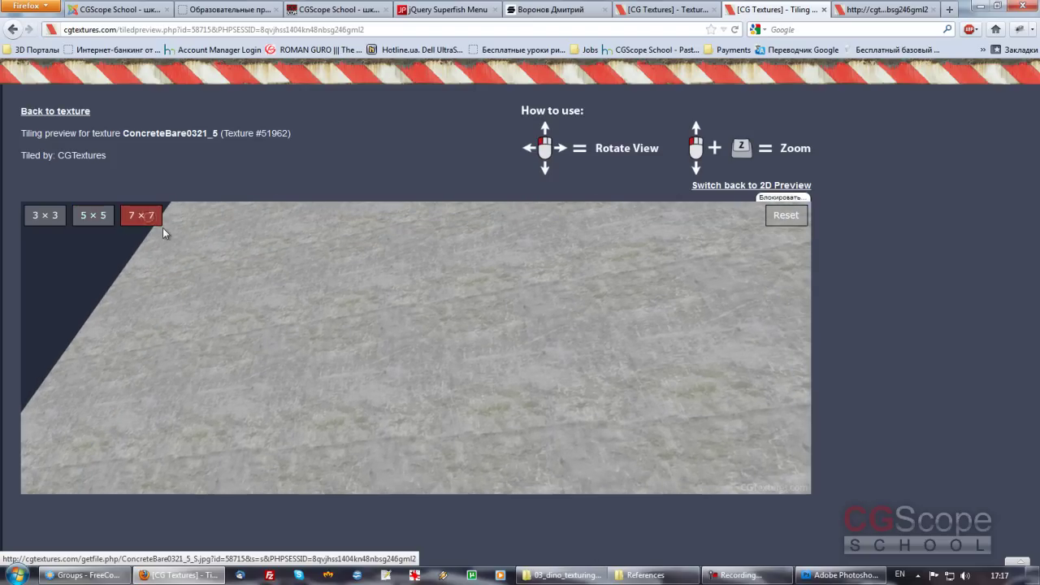
mouse_move(370, 343)
mouse_down()
mouse_move(420, 344)
mouse_move(366, 328)
mouse_move(356, 350)
mouse_up()
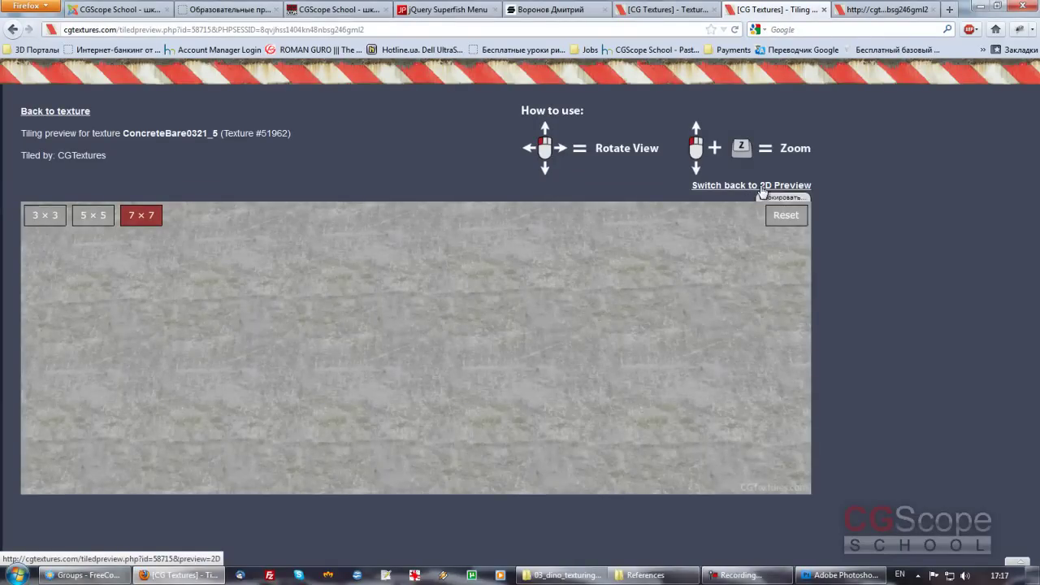
click(65, 112)
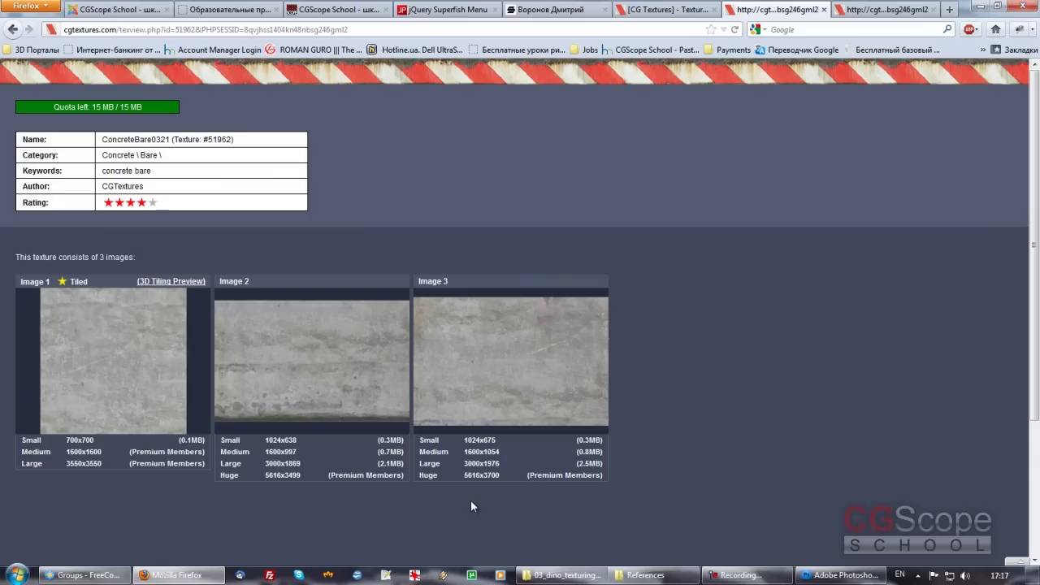
- Save Image 3's Medium version, ConcreteBare0321_4_M.jpg, into D:\CGStudents\Dino\textures_tmp
click(483, 452)
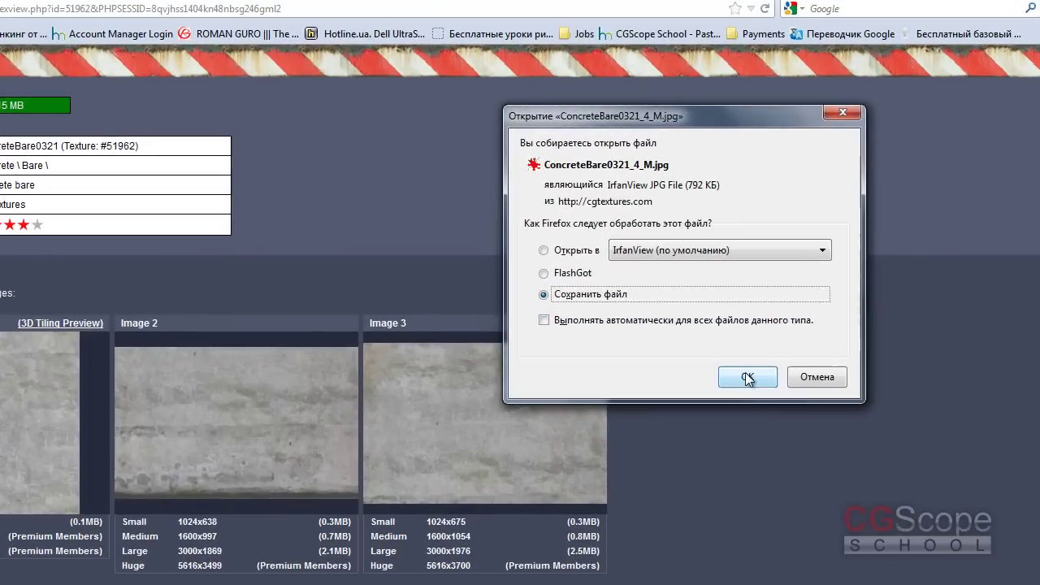
click(720, 322)
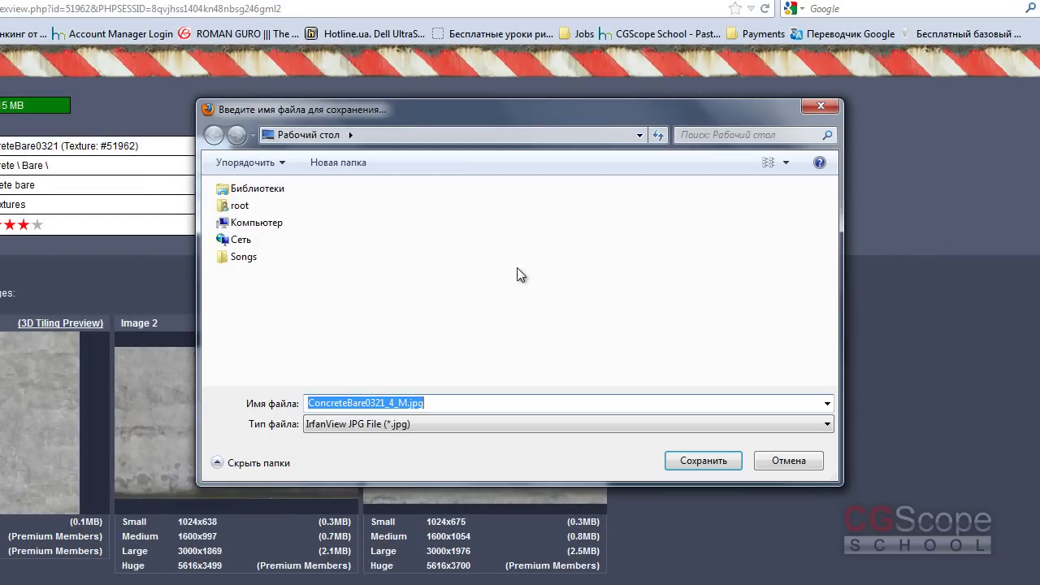
double_click(258, 222)
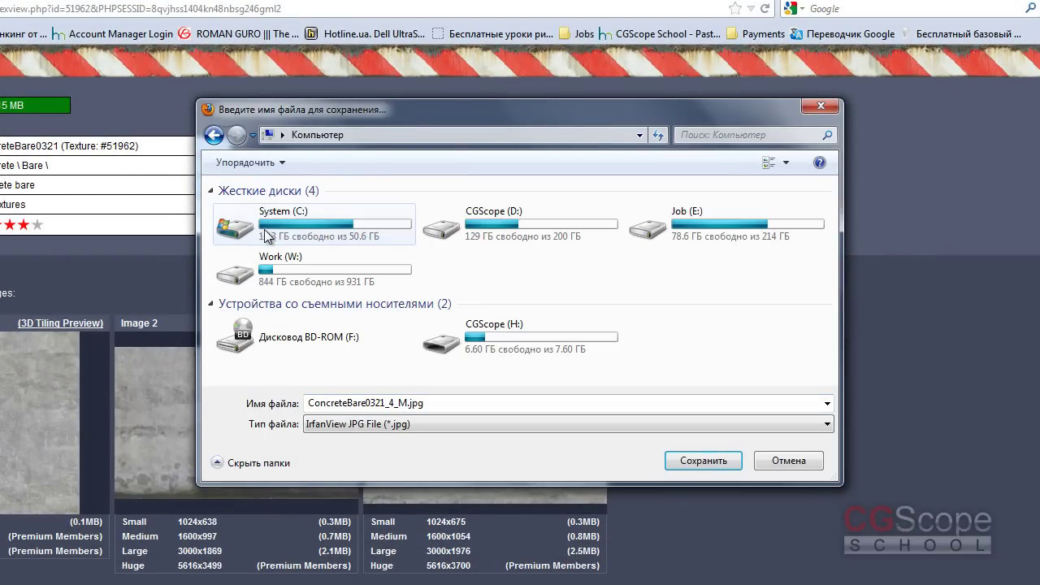
double_click(491, 224)
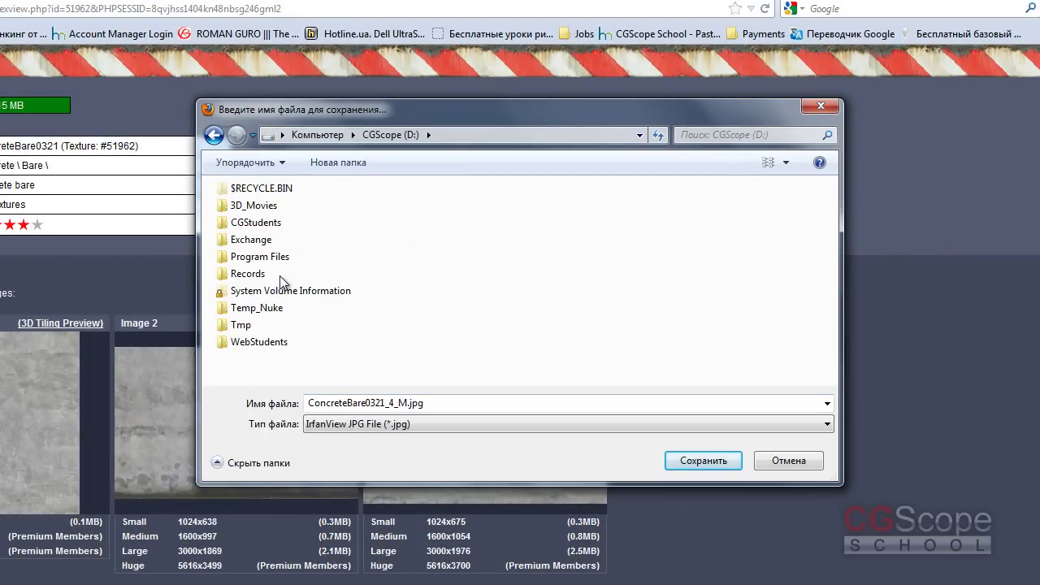
double_click(256, 222)
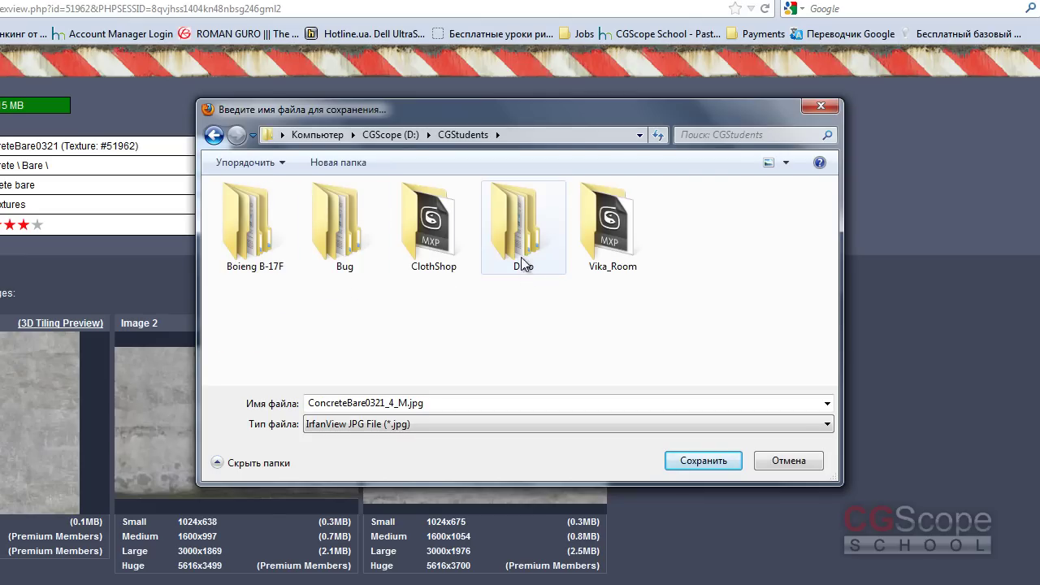
double_click(519, 228)
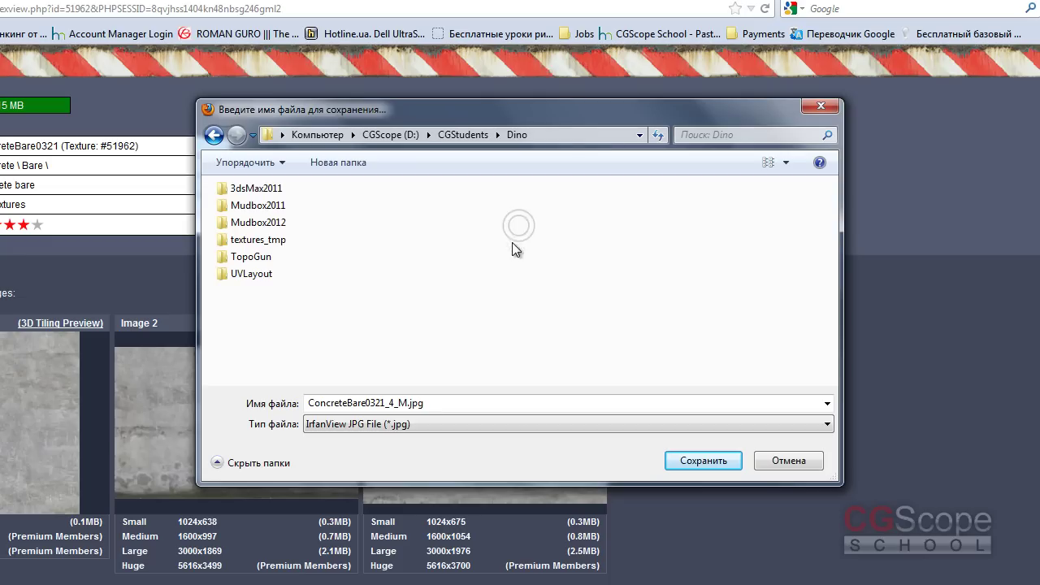
double_click(261, 242)
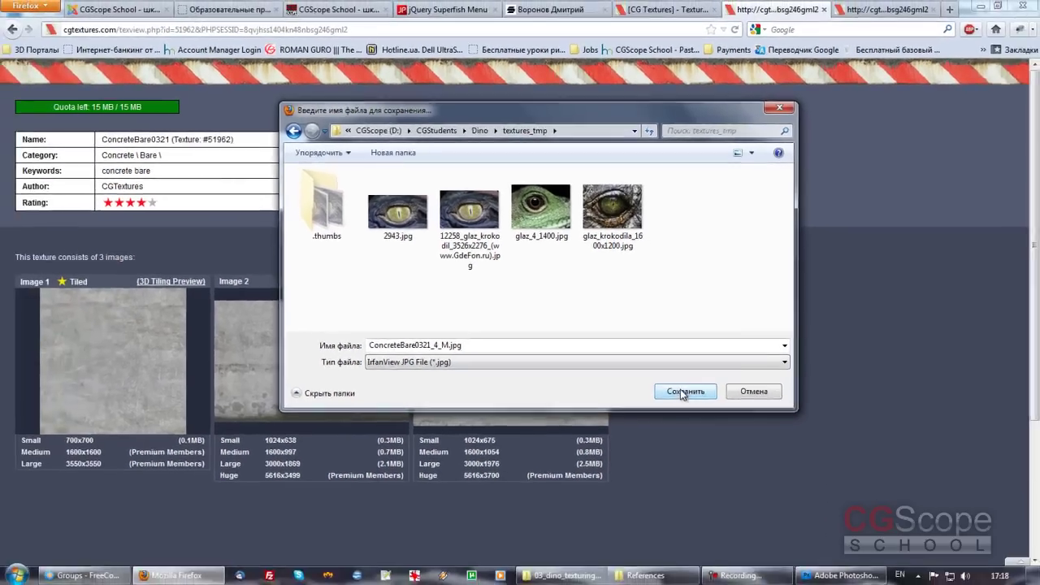
key(Return)
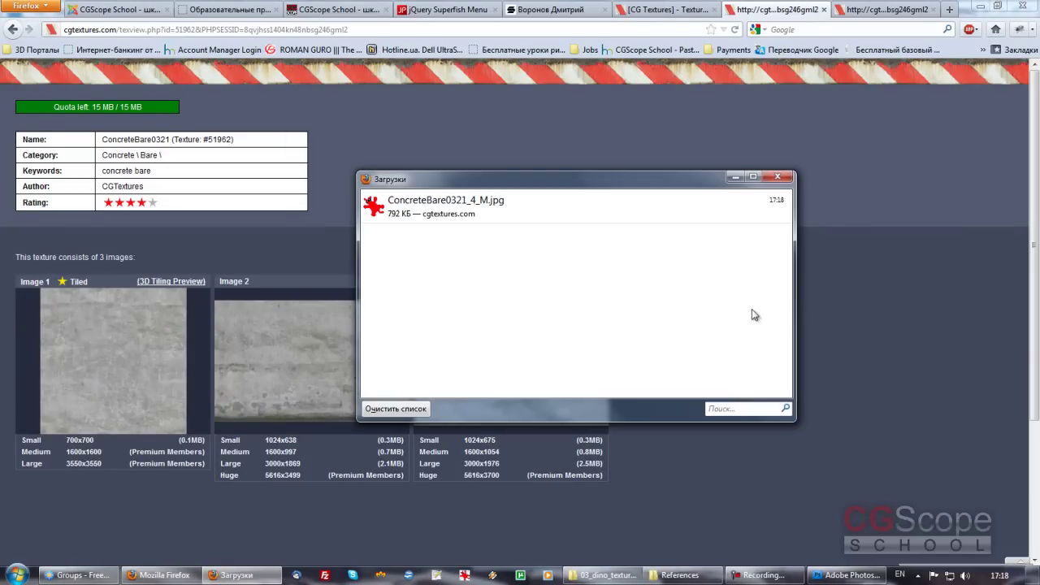
- Close the ConcreteBare0321 tab and look through the ConcreteBare0309 texture page
click(824, 9)
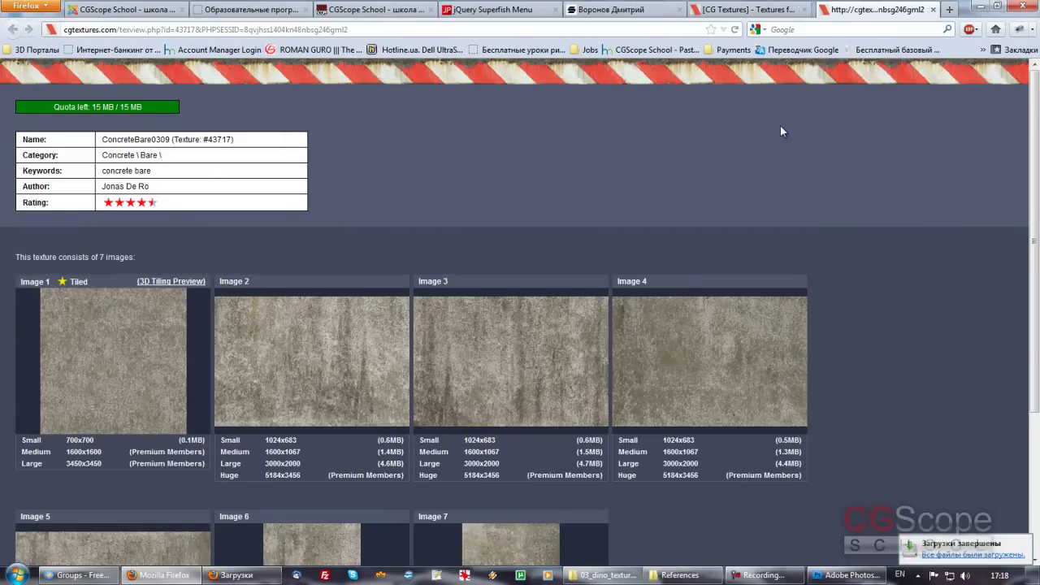
middle_click(912, 292)
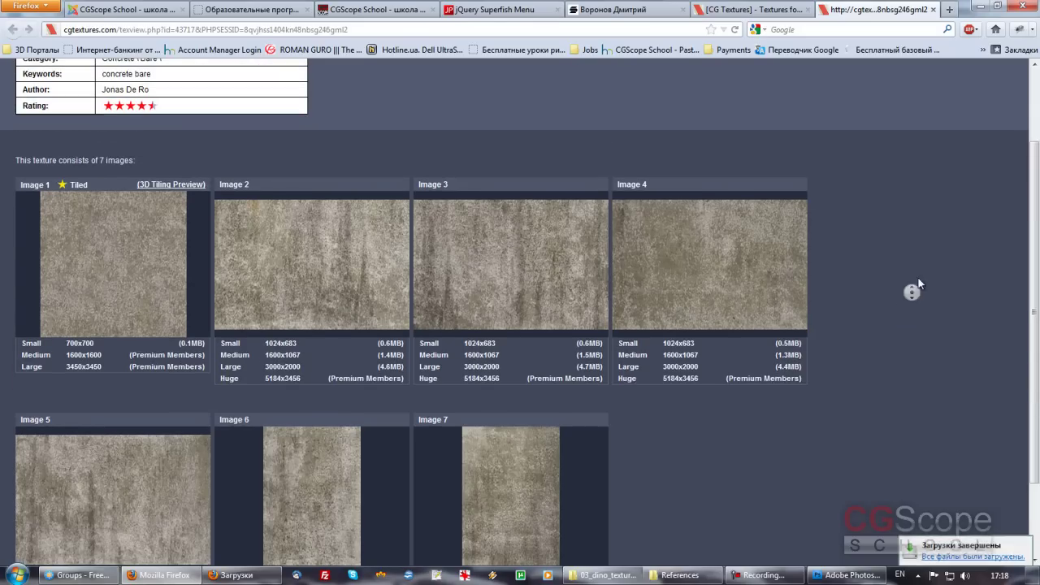
middle_click(918, 284)
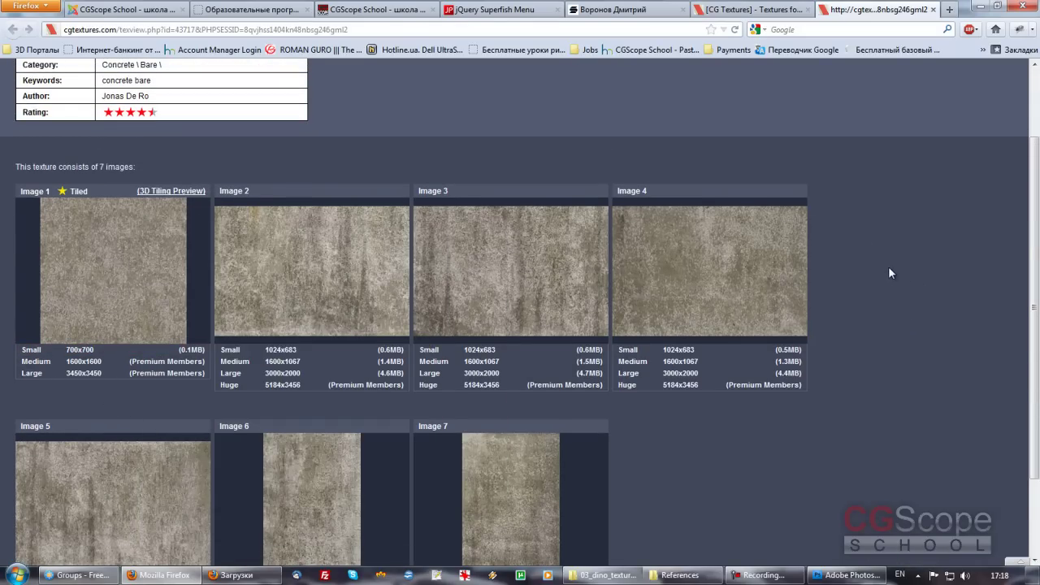
scroll(888, 273, down, 2)
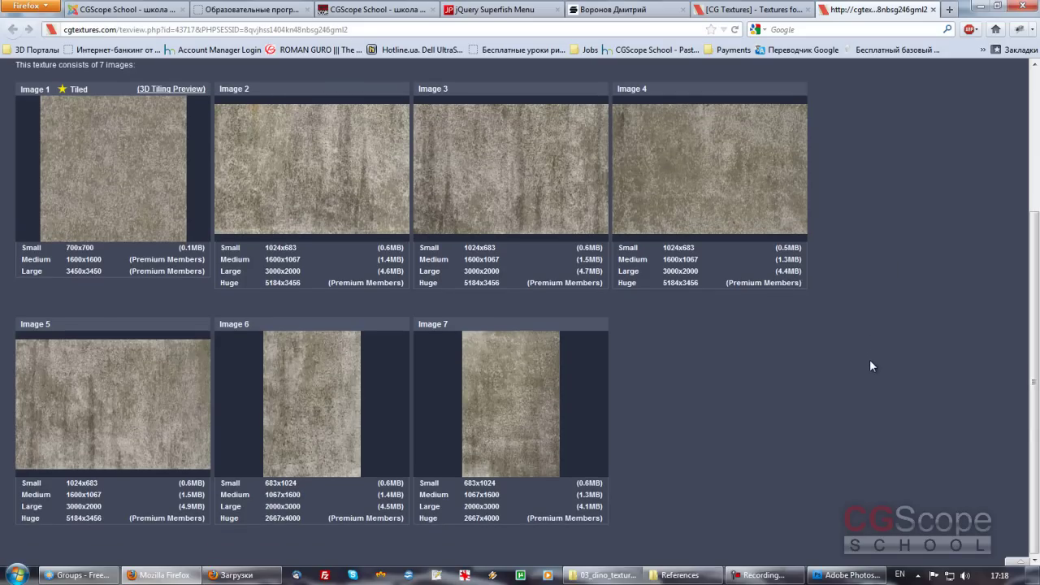
middle_drag(866, 373, 859, 343)
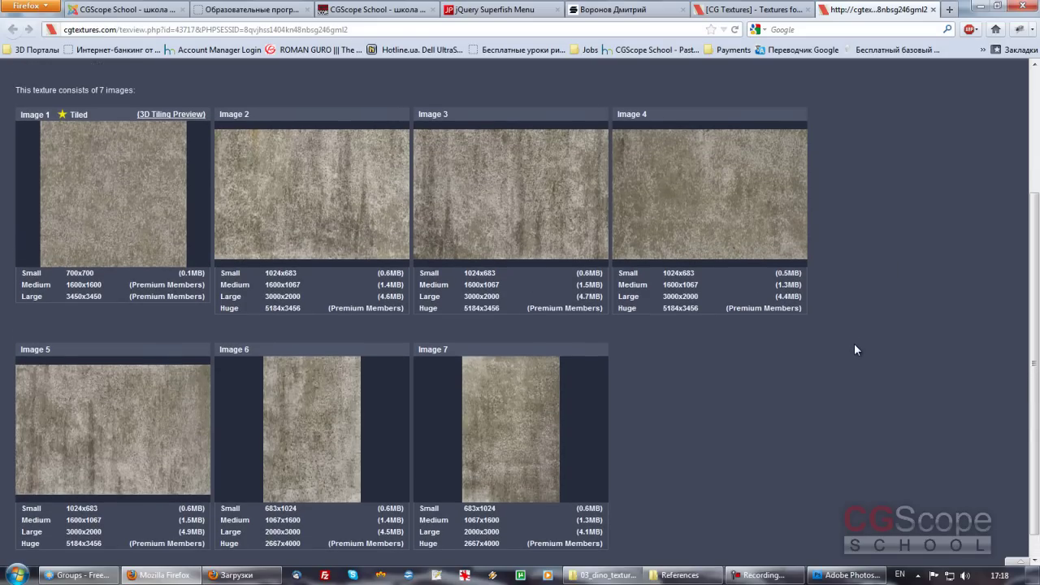
scroll(865, 359, up, 1)
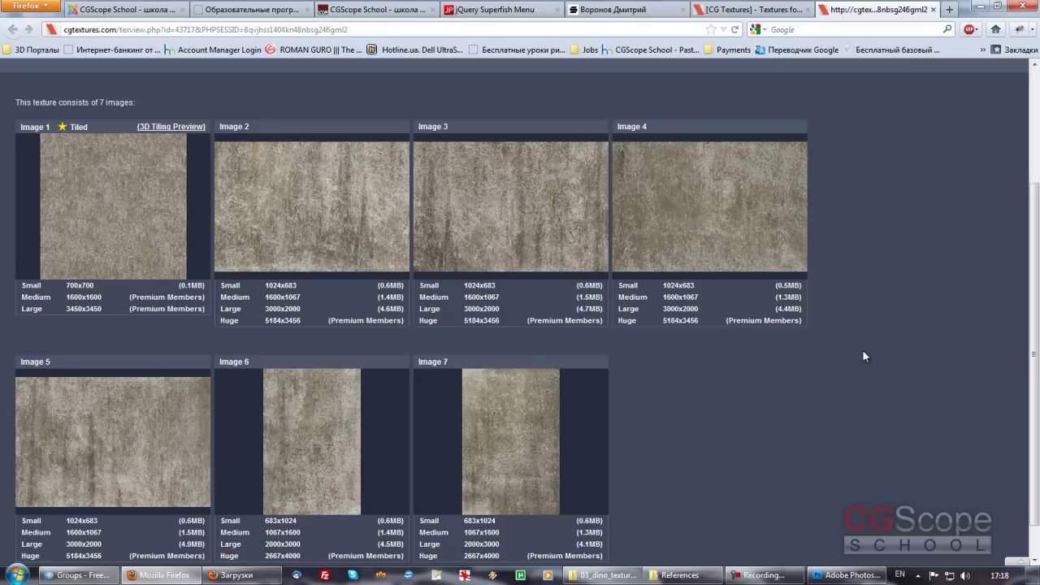
scroll(865, 346, up, 1)
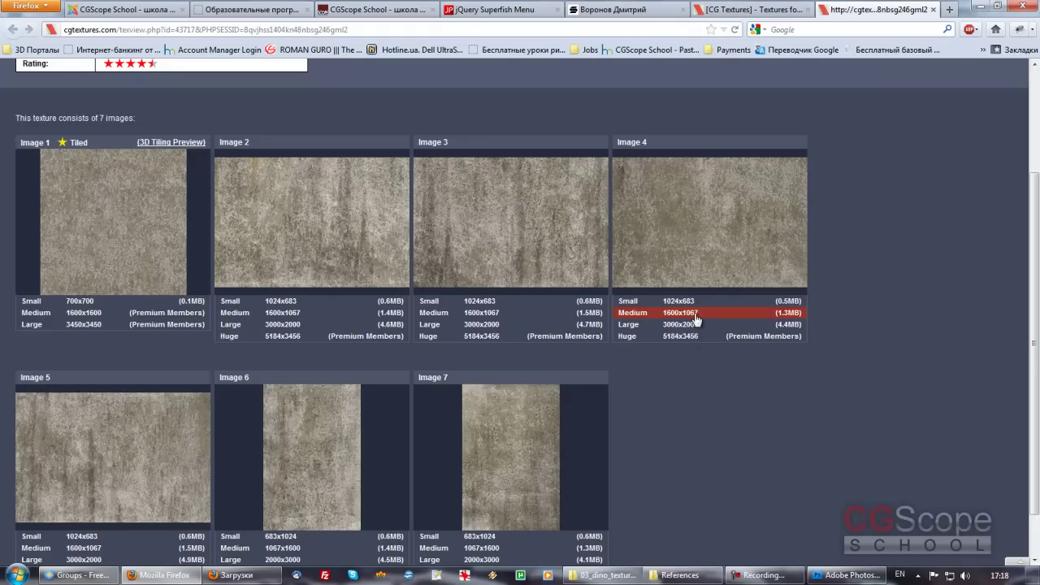
- Save Image 4's medium version, ConcreteBare0309_9_M.jpg, into textures_tmp
click(682, 313)
click(720, 322)
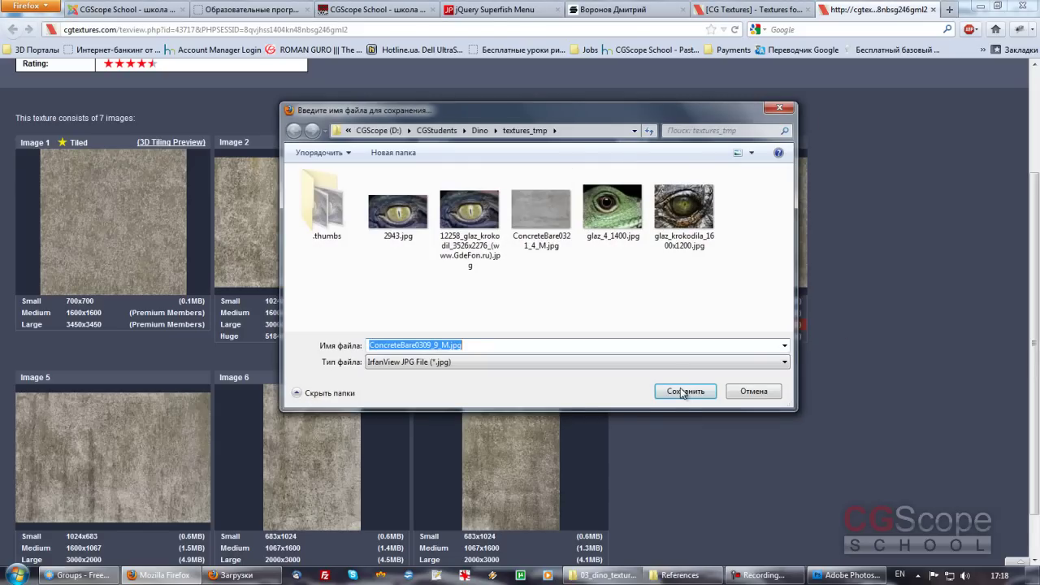
click(683, 390)
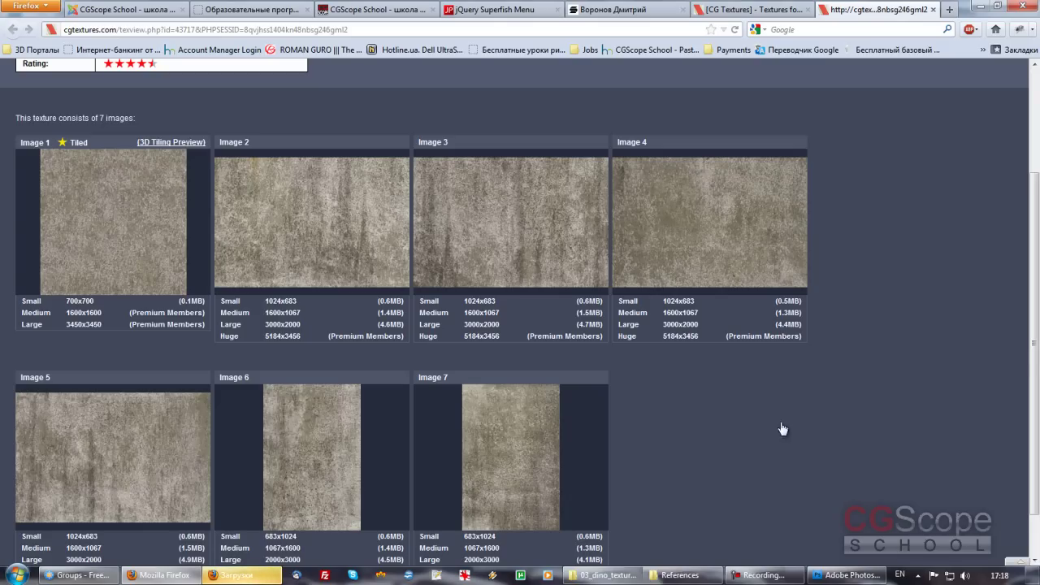
middle_click(913, 222)
click(910, 187)
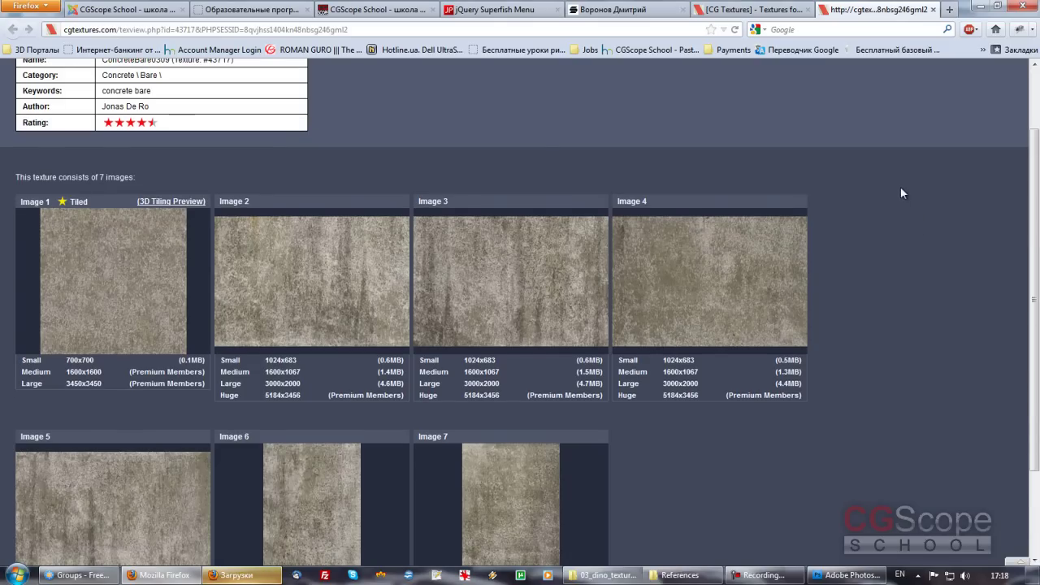
click(789, 32)
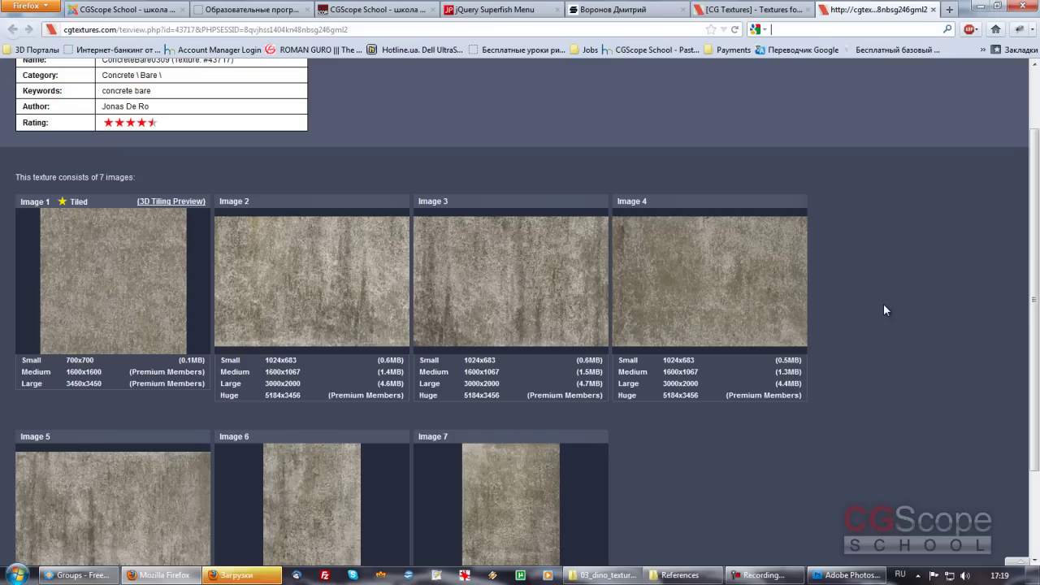
- Search Google Images for 'бивни слона' (elephant tusks), limited to large images
text(бивни слон)
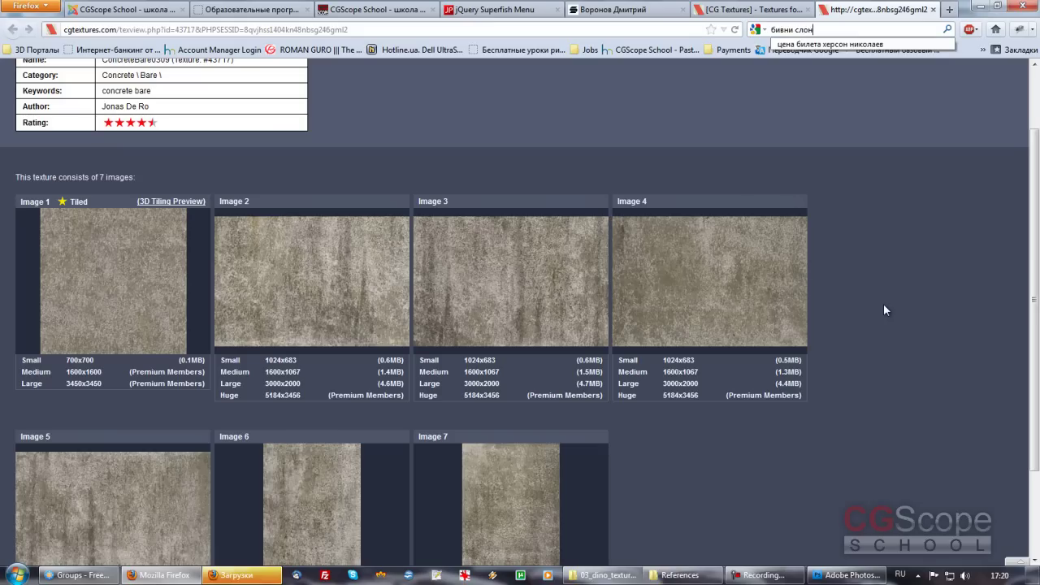
text(а)
key(Return)
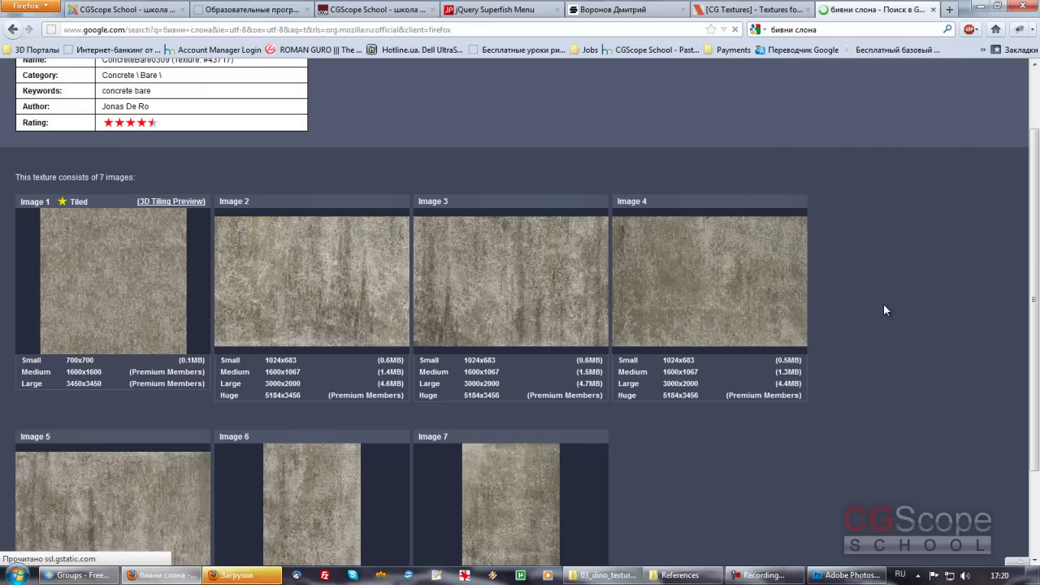
click(51, 208)
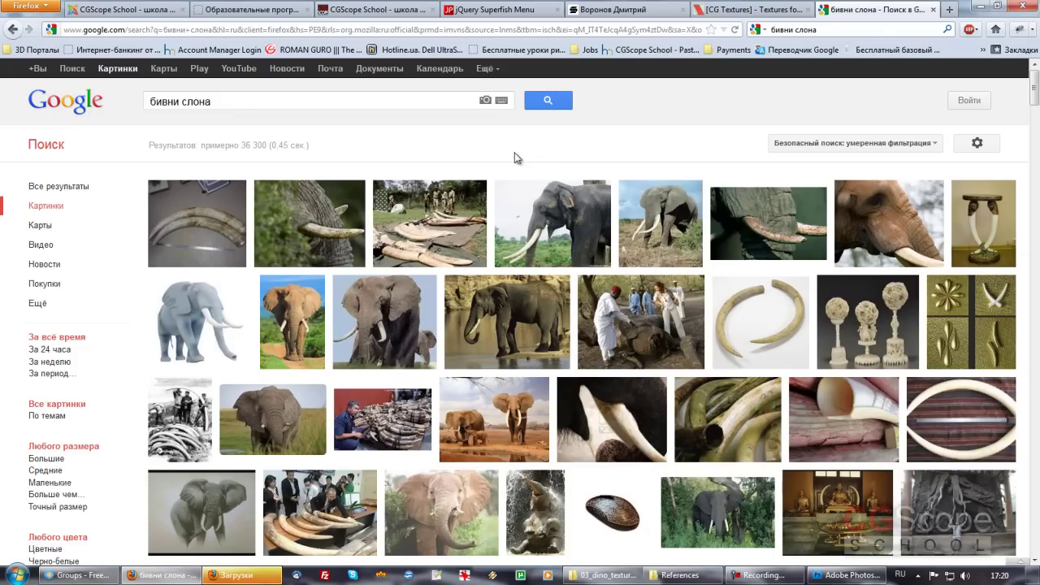
click(50, 459)
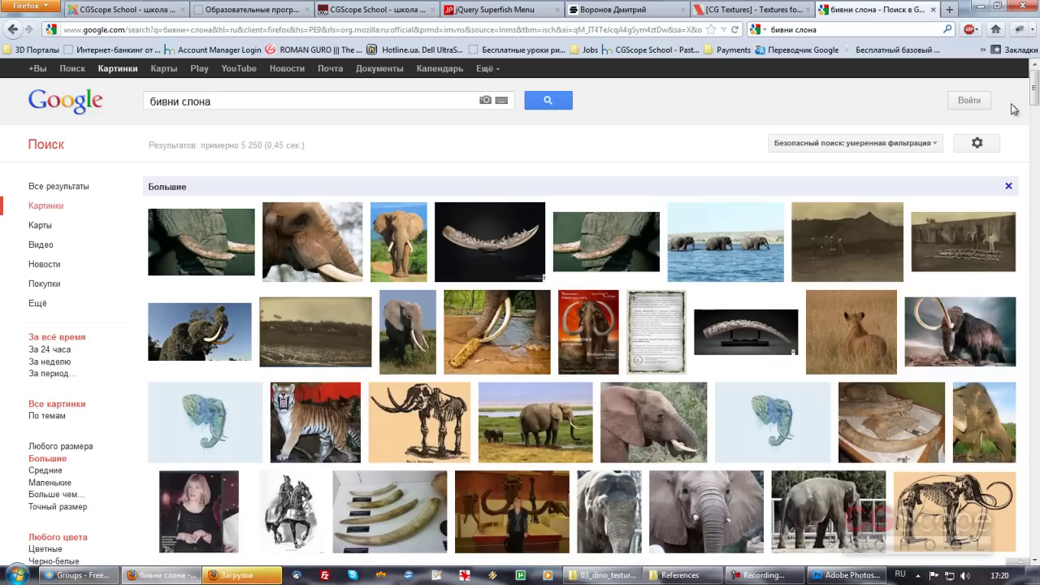
- Open the elephant head photo and the tusk close-up in background tabs
scroll(1035, 99, down, 2)
scroll(1035, 99, up, 2)
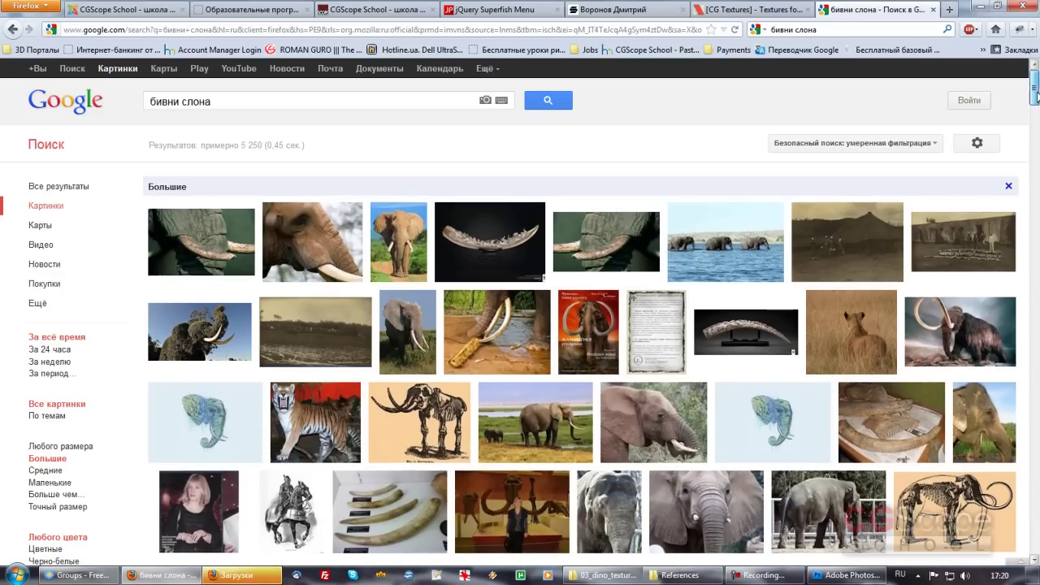
mouse_move(312, 242)
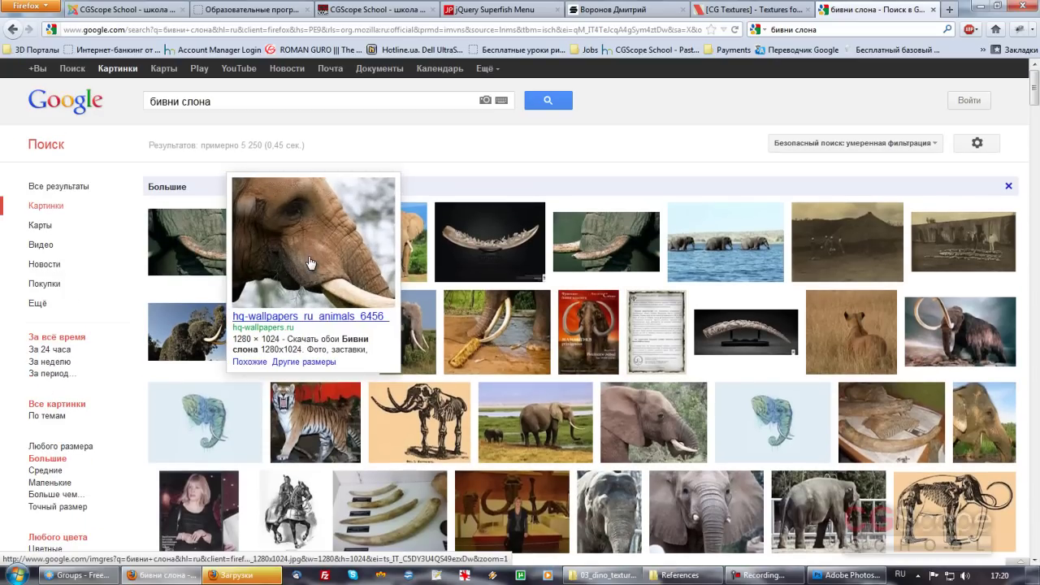
middle_click(274, 226)
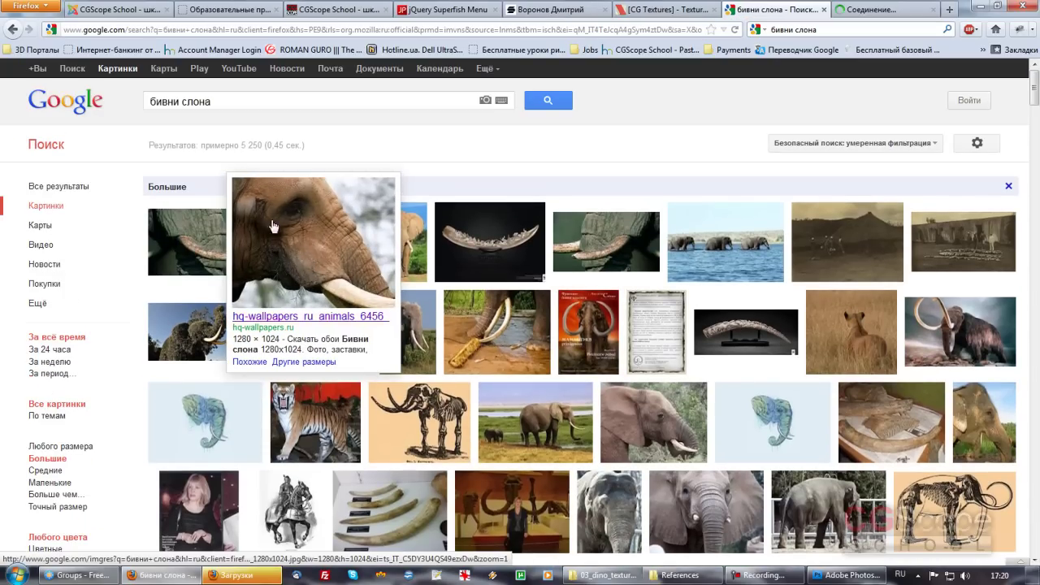
mouse_move(201, 242)
middle_click(215, 258)
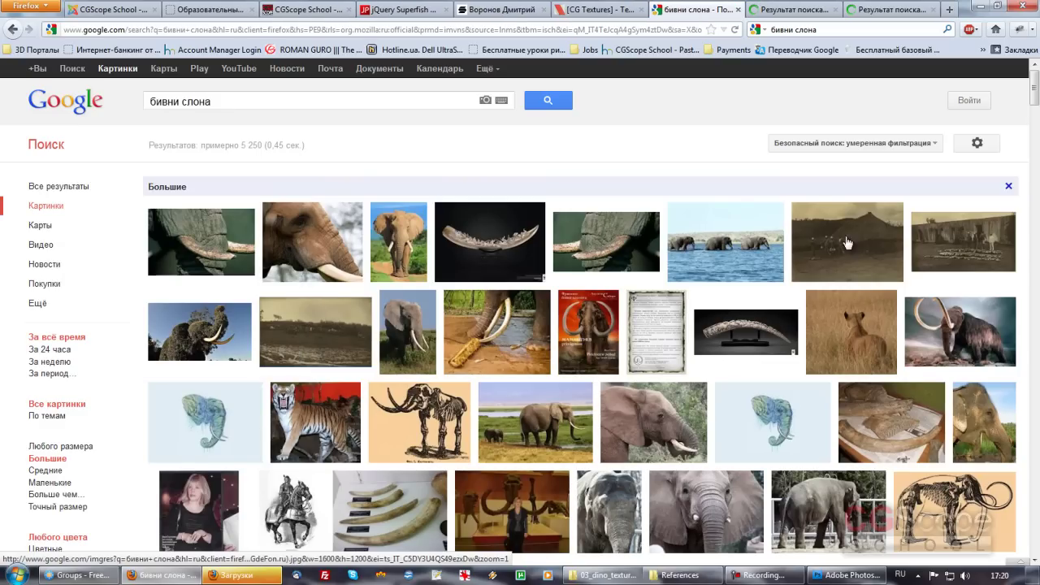
- Open the National Geographic elephant result in a new tab and return to the top of the results
drag(1035, 98, 1035, 120)
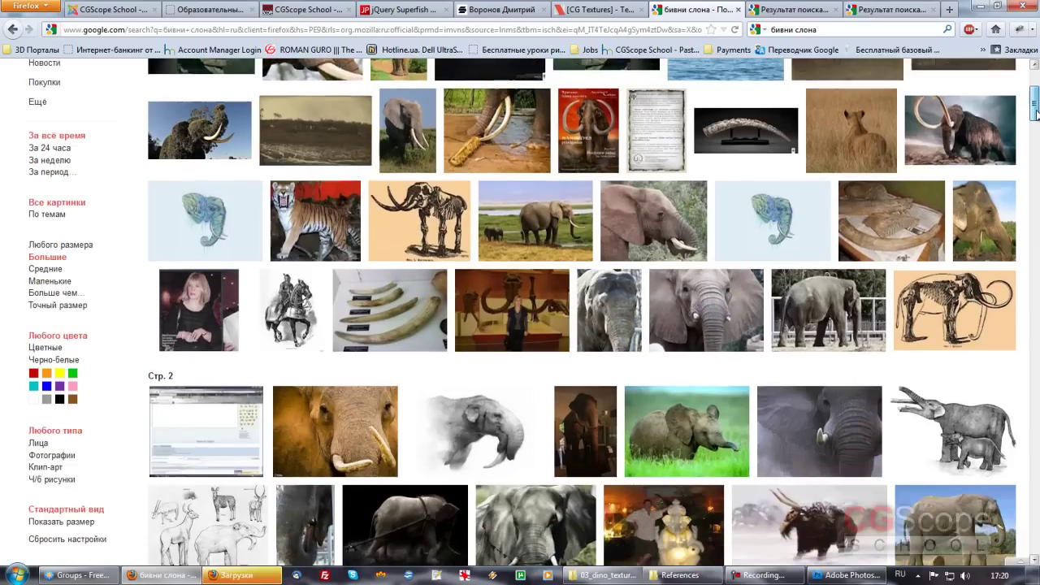
drag(1036, 105, 1036, 117)
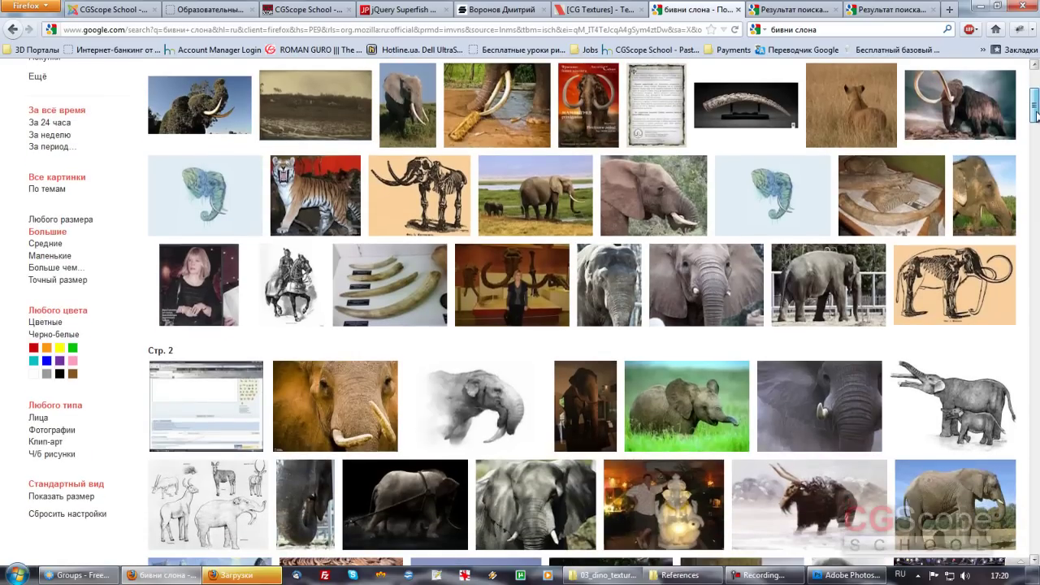
scroll(1036, 116, down, 1)
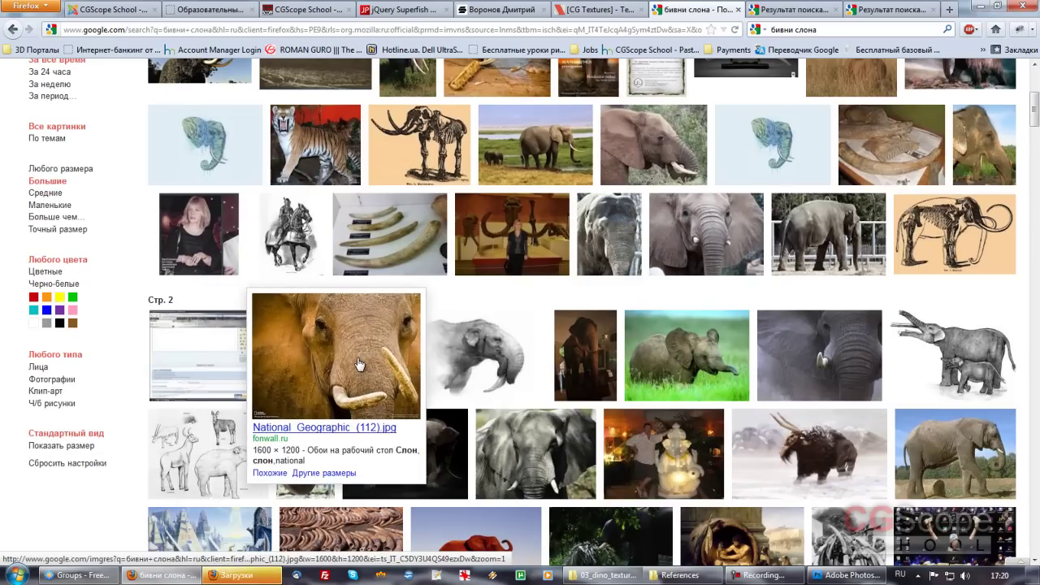
middle_click(365, 365)
drag(1036, 123, 1035, 183)
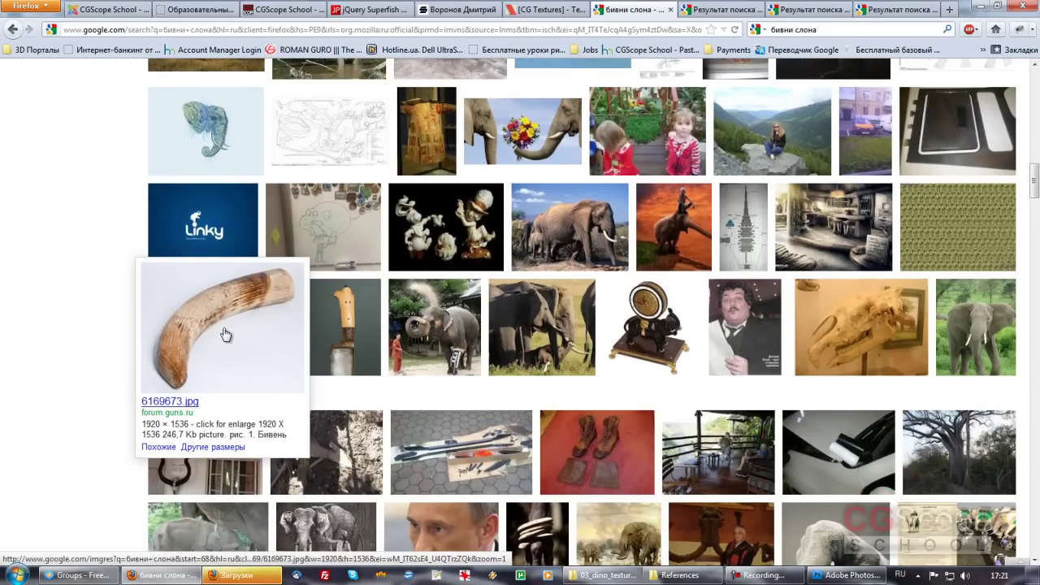
mouse_move(1035, 187)
mouse_down()
mouse_move(1035, 199)
mouse_move(1034, 73)
mouse_up()
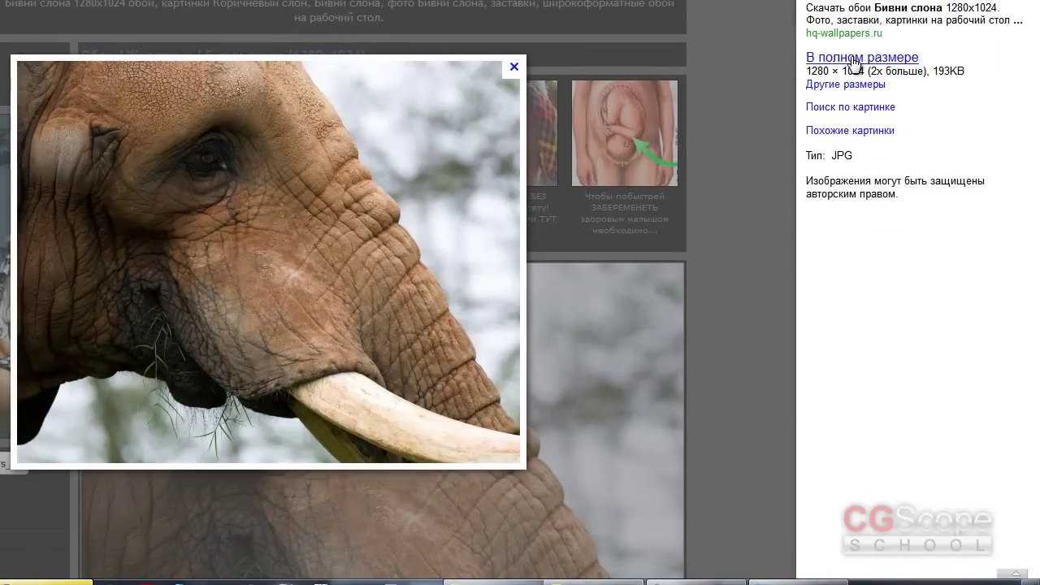
- Save the elephant photo as hq-wallpapers_ru_animals_6456_1280x1024.jpg into textures_tmp, then show the grey tusk photo full size
click(854, 58)
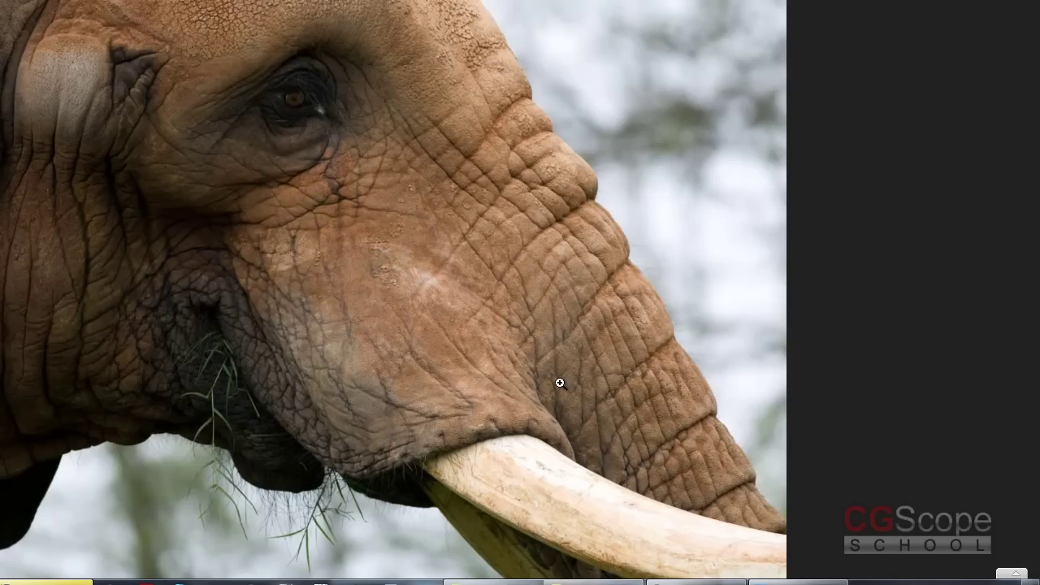
click(445, 338)
scroll(509, 372, up, 3)
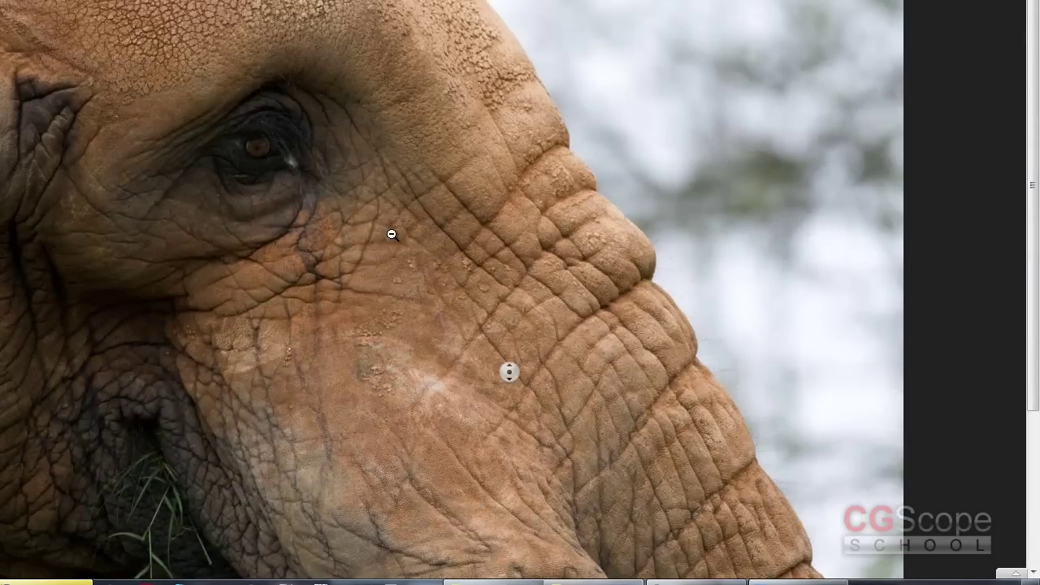
scroll(509, 371, down, 3)
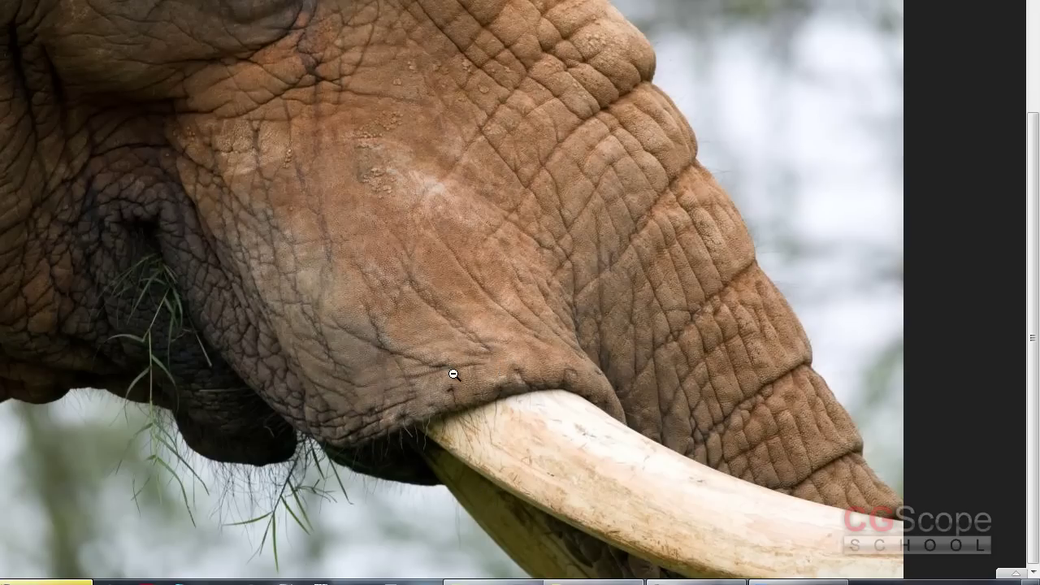
right_click(328, 226)
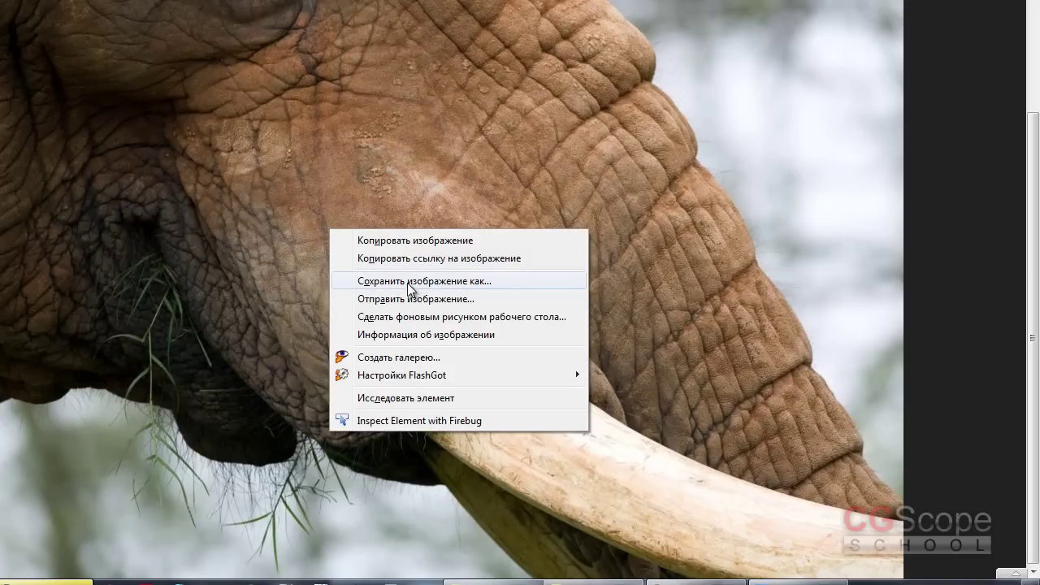
click(412, 284)
click(600, 362)
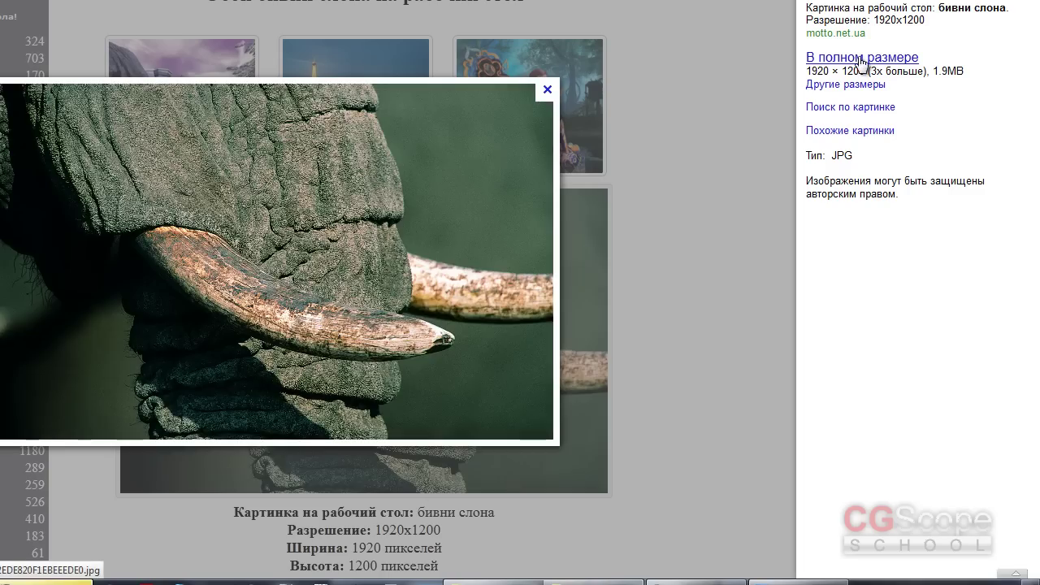
click(861, 59)
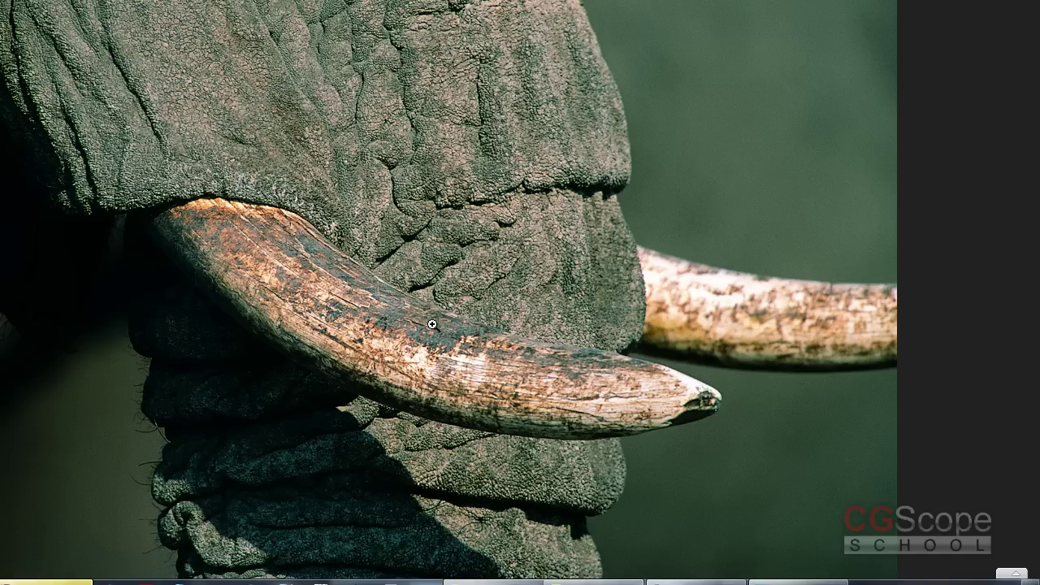
- Save the grey elephant photo into textures_tmp and close its tab
right_click(373, 237)
click(459, 294)
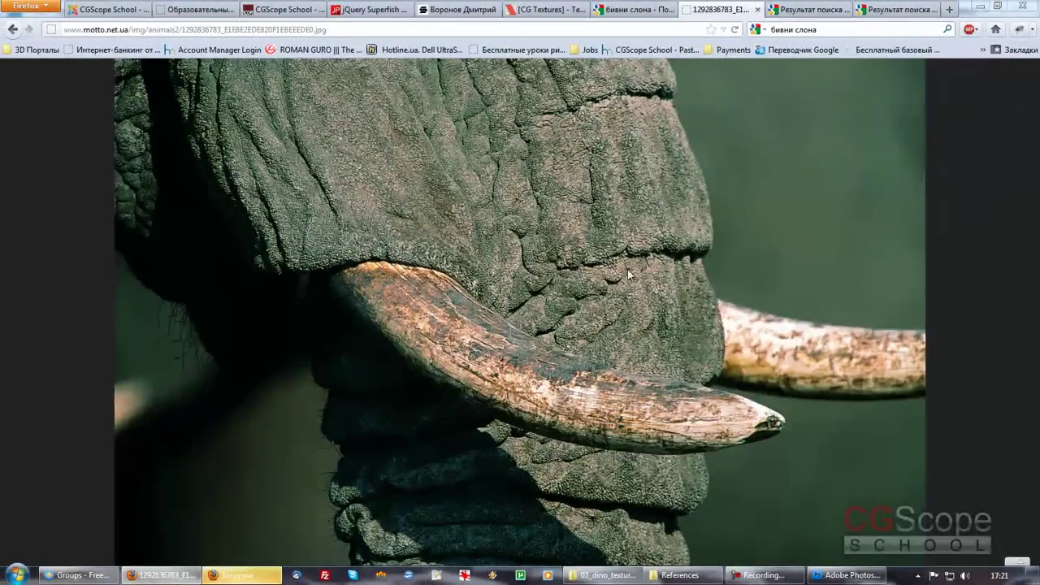
click(681, 392)
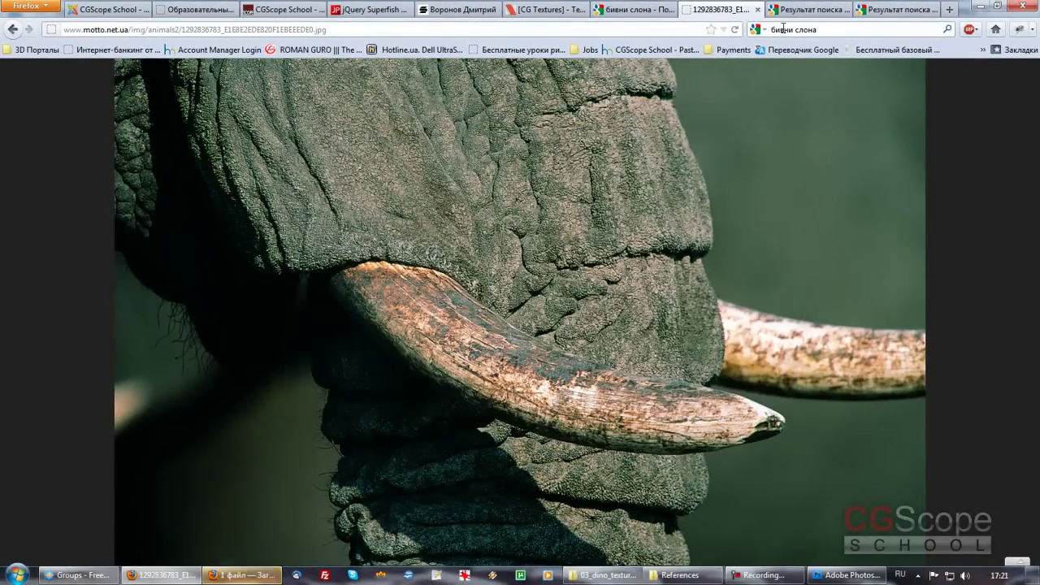
click(757, 9)
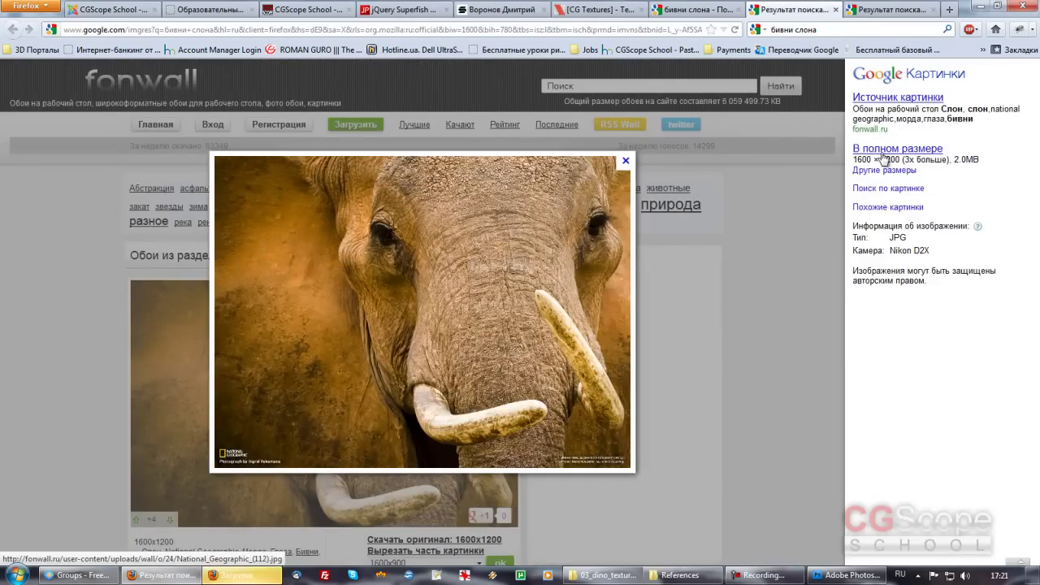
- Save the National Geographic elephant photo into textures_tmp and close its tab
click(886, 149)
click(655, 374)
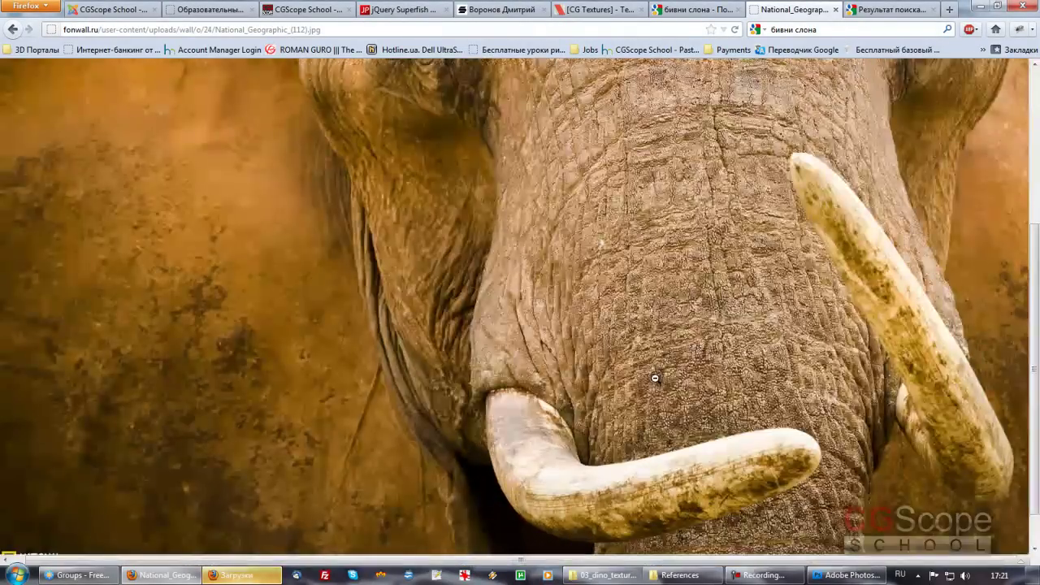
click(651, 370)
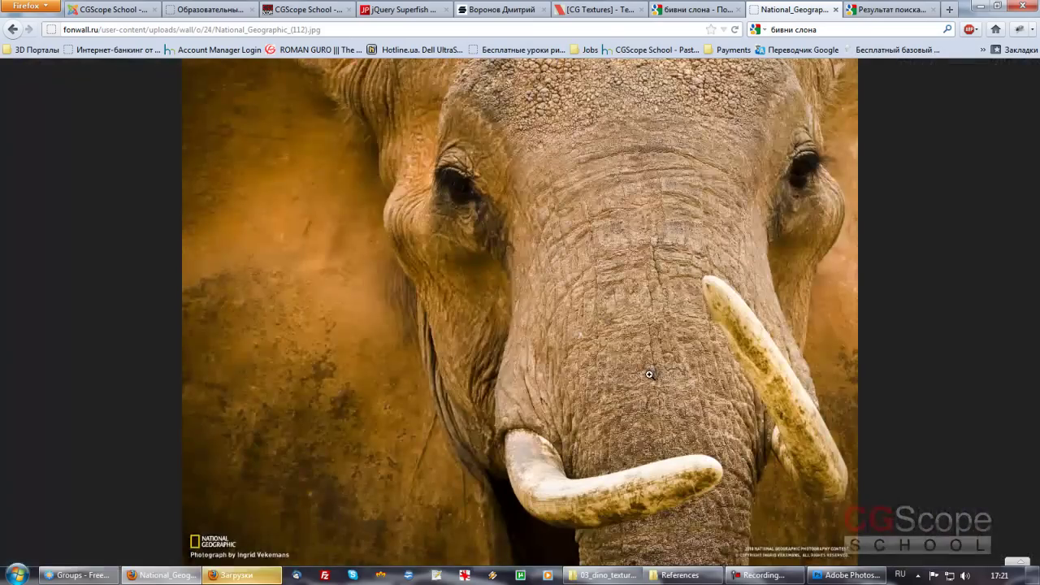
right_click(628, 367)
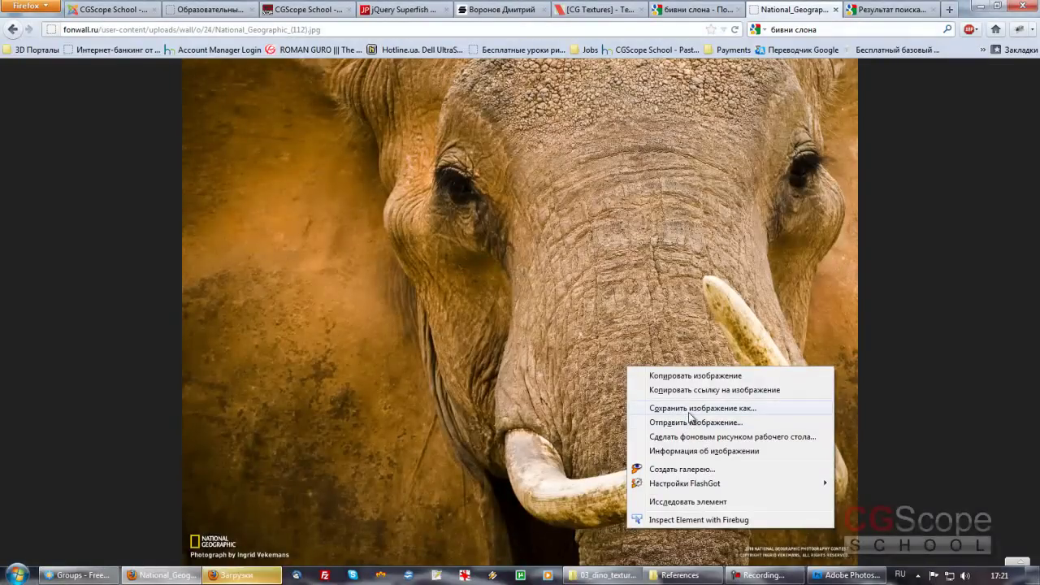
click(687, 408)
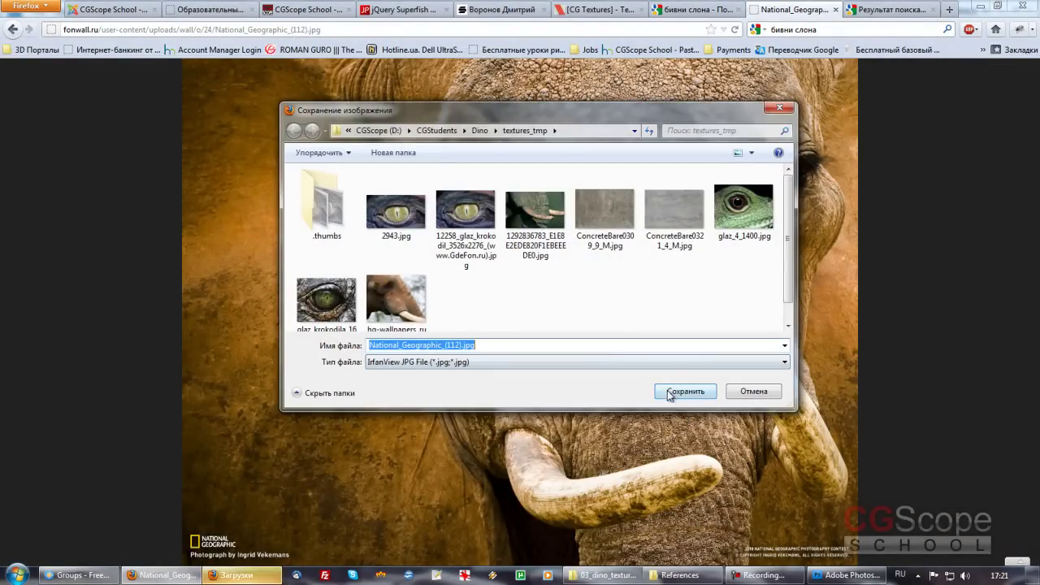
click(674, 393)
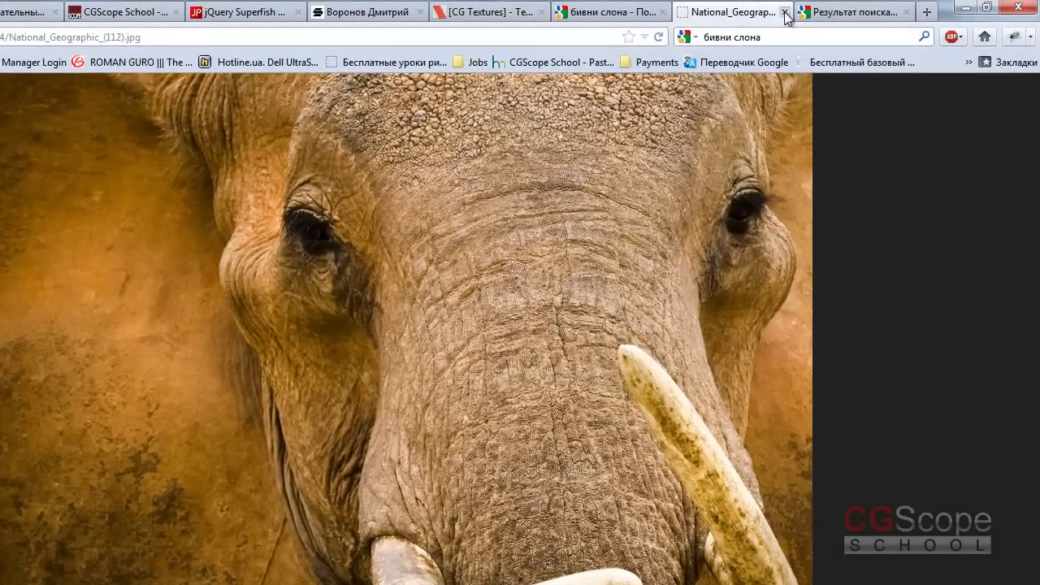
click(836, 13)
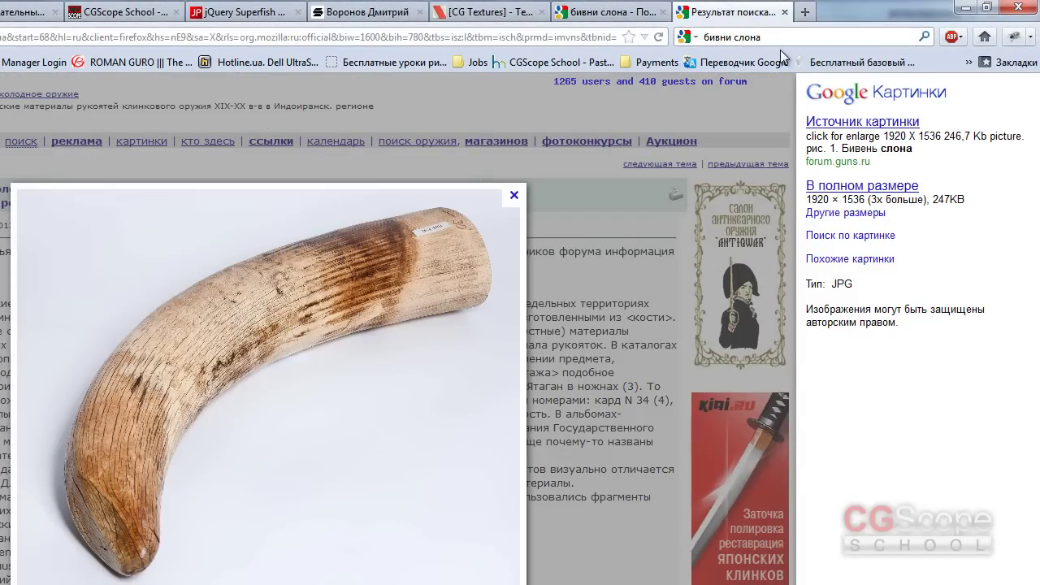
- Find the ivory tusk photo on its guns.ru forum page and open it full size
click(863, 122)
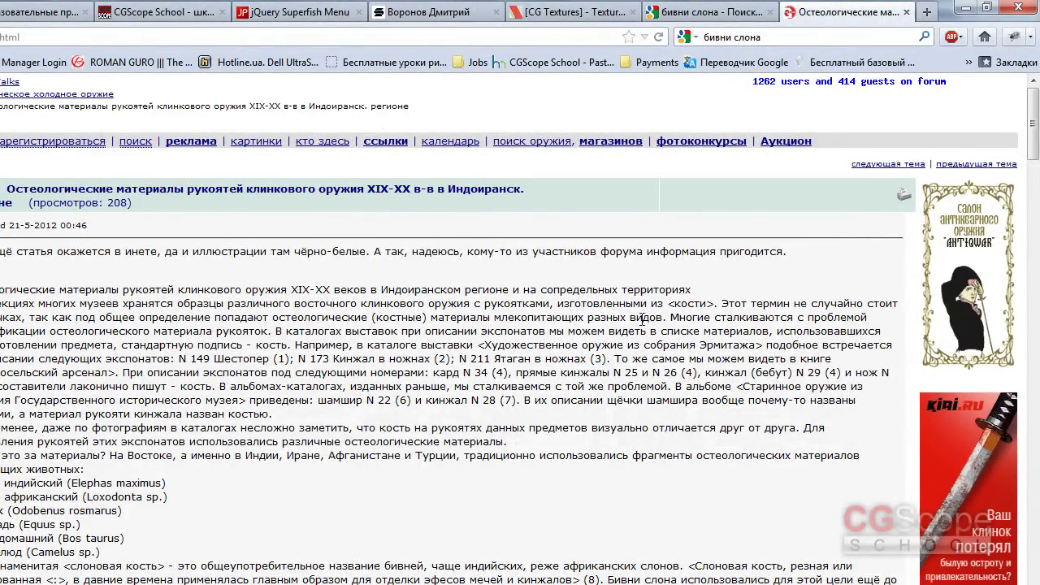
scroll(647, 317, down, 2)
scroll(646, 313, down, 5)
scroll(642, 307, down, 10)
scroll(642, 307, up, 1)
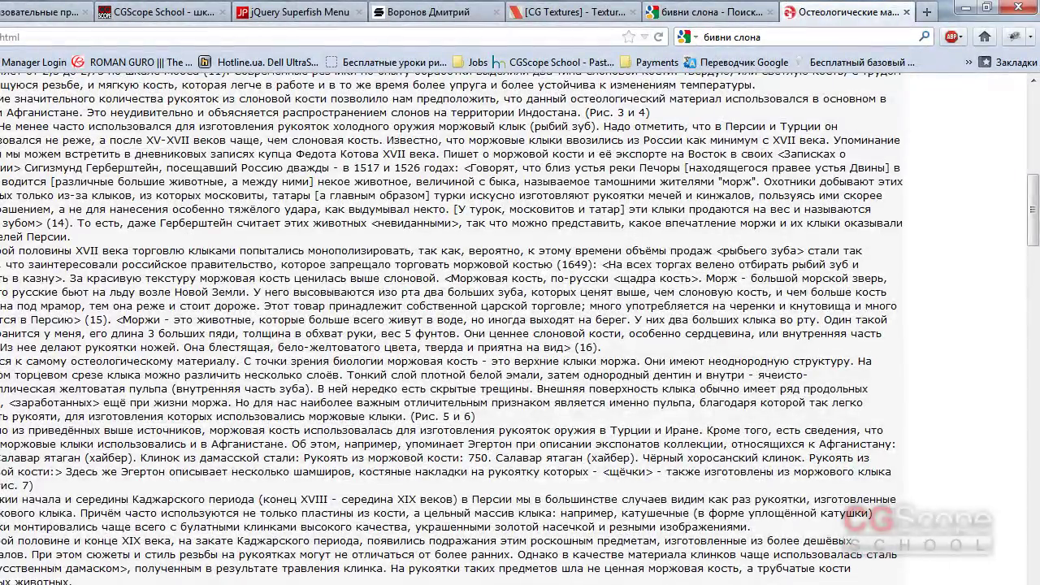
mouse_move(1033, 209)
mouse_down()
mouse_move(1033, 127)
mouse_move(1020, 282)
mouse_up()
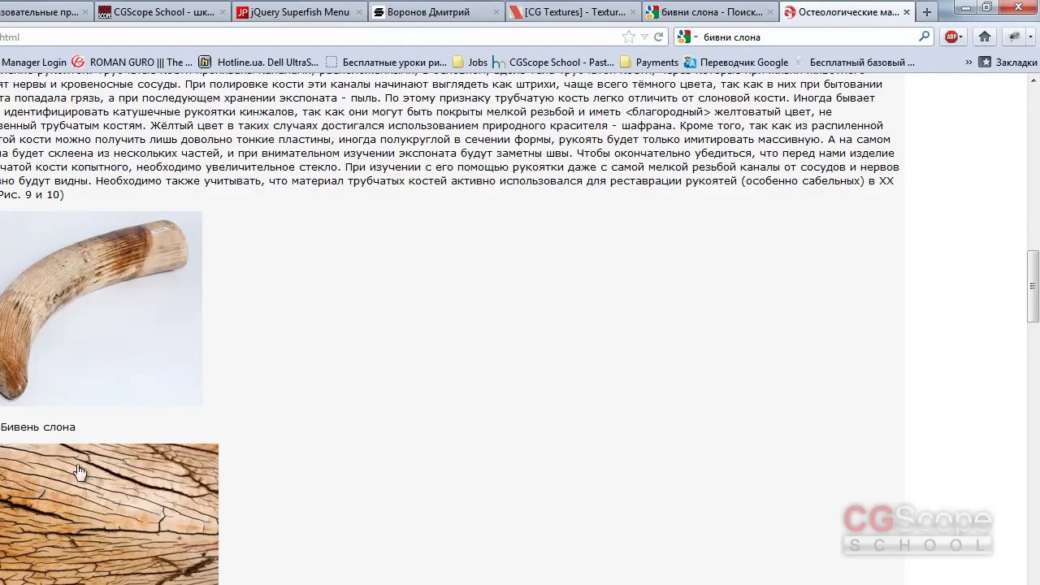
click(101, 273)
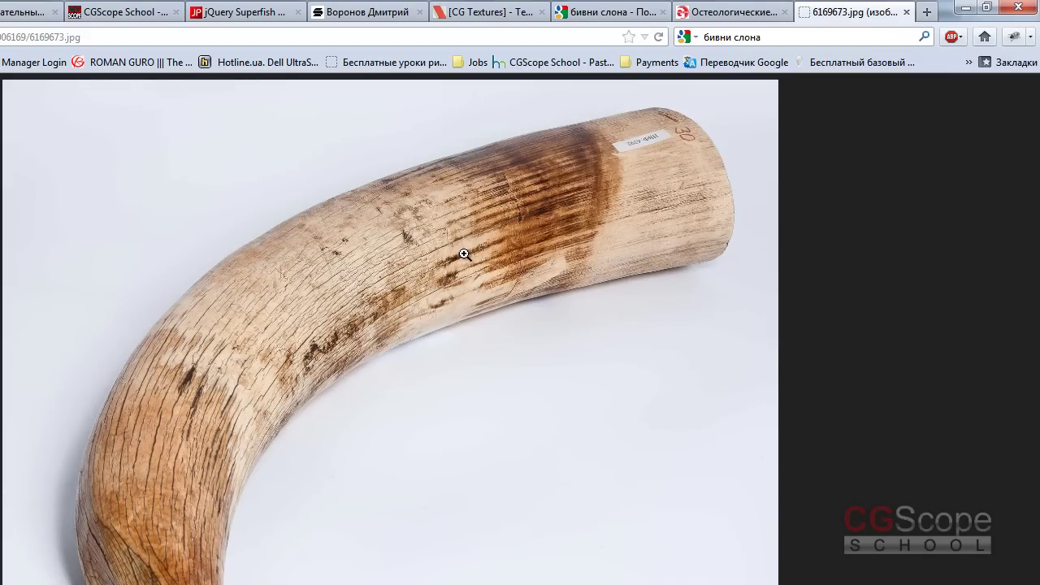
- Save the tusk photo as 6169673.jpg, close the image and forum tabs, and minimise Firefox
right_click(366, 280)
click(507, 302)
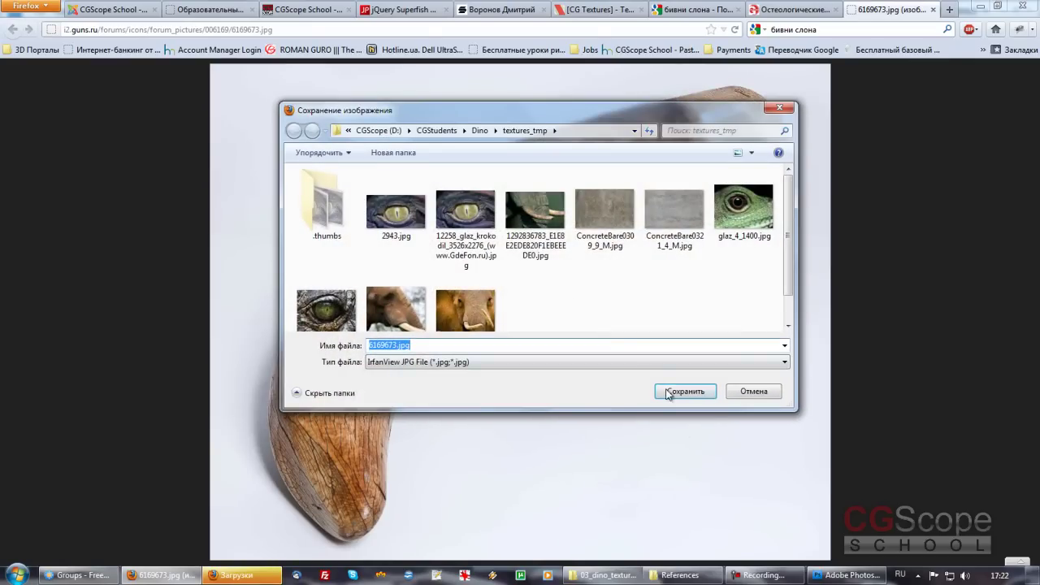
click(668, 392)
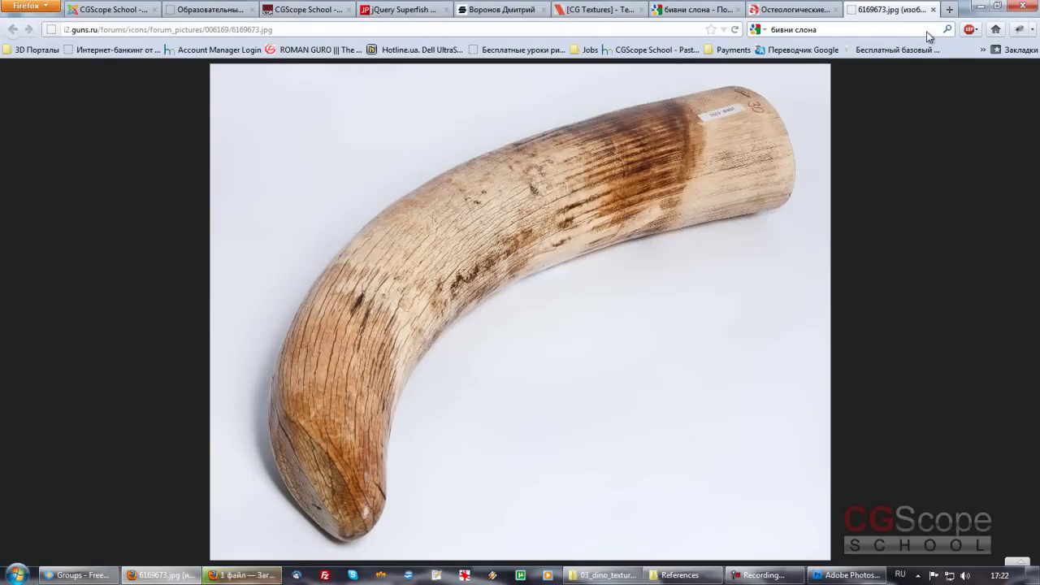
click(933, 9)
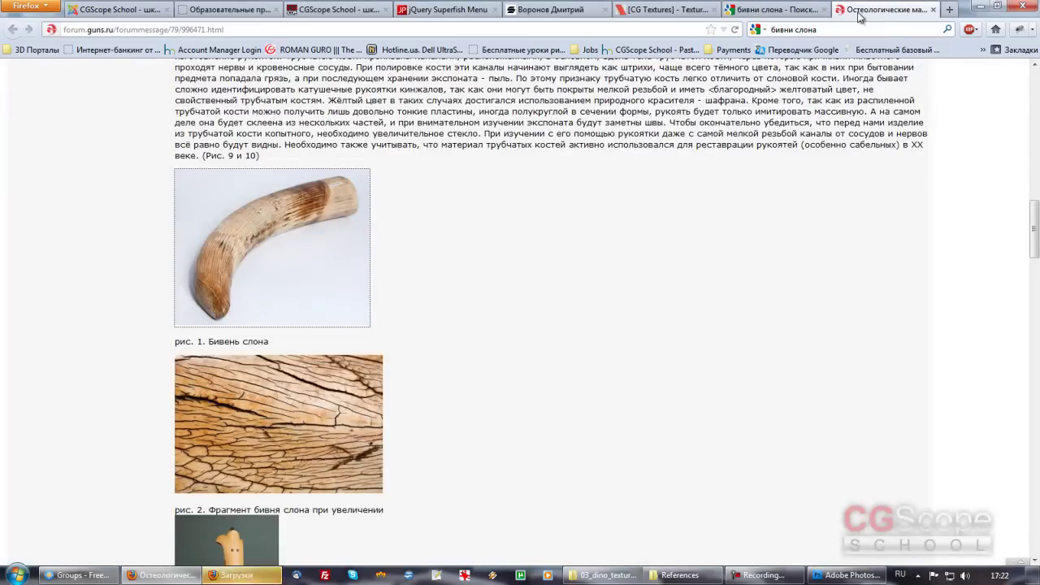
click(933, 10)
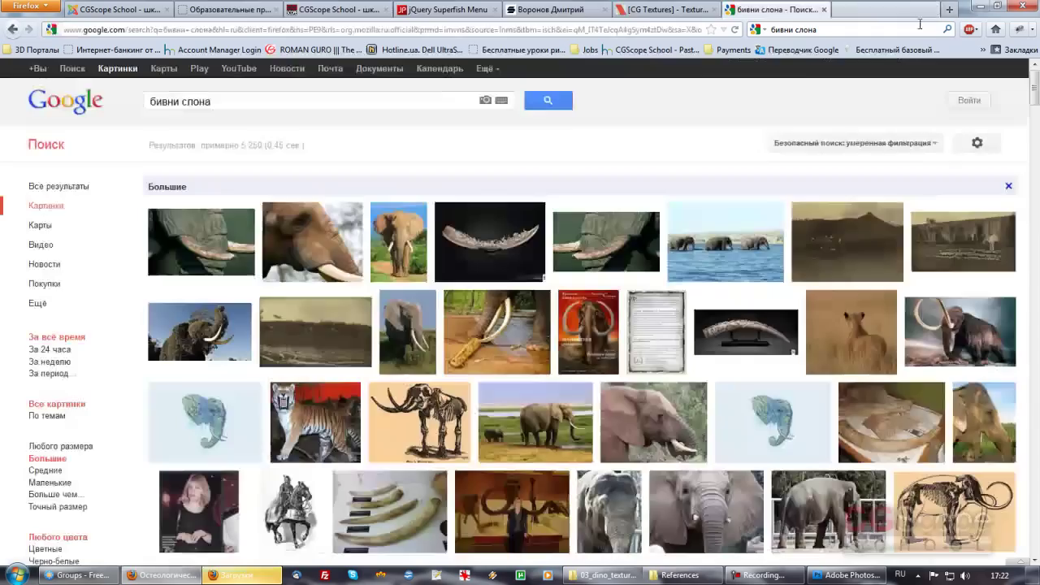
click(979, 8)
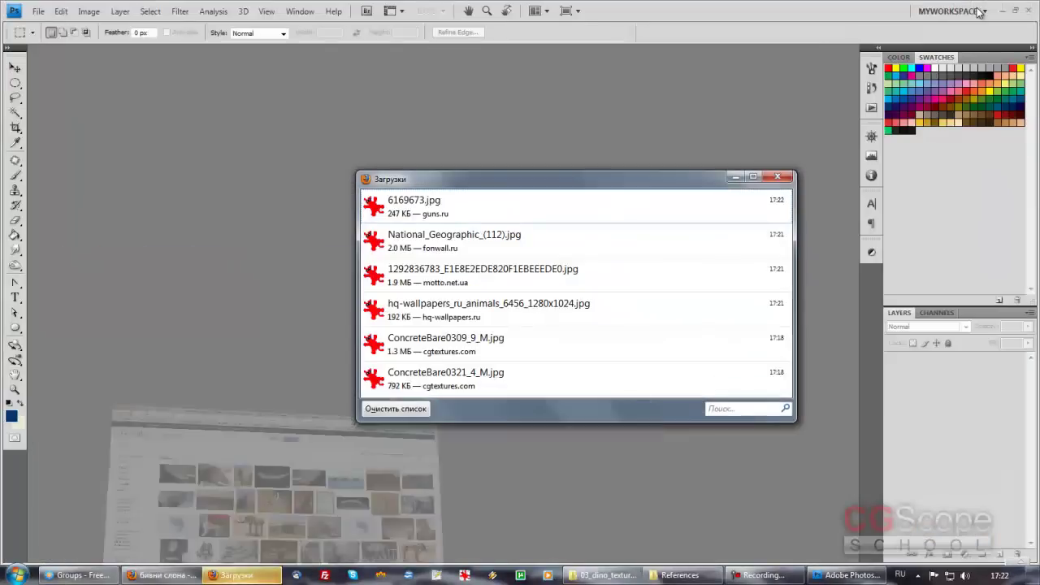
- Clear the Firefox downloads list, close it, and bring Photoshop to the front
click(396, 409)
click(778, 177)
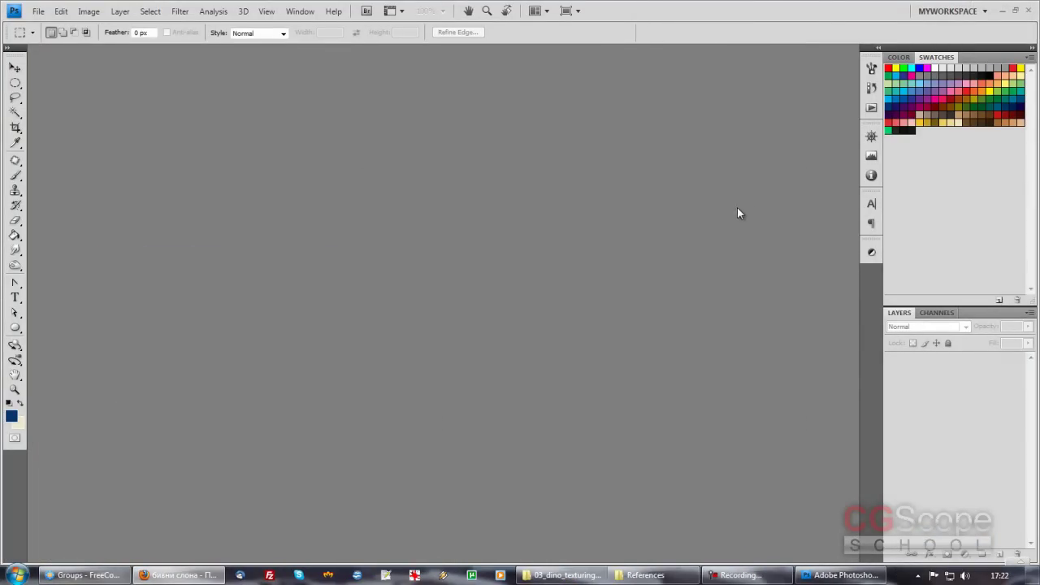
click(407, 264)
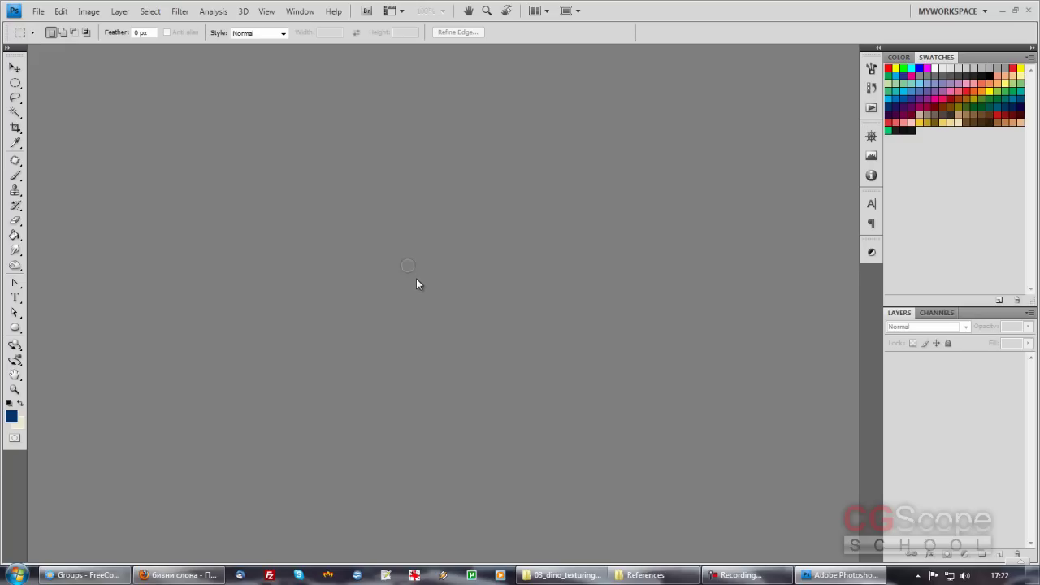
- In Photoshop's Open dialog, browse to D:\CGStudents\Dino\textures_tmp
double_click(417, 270)
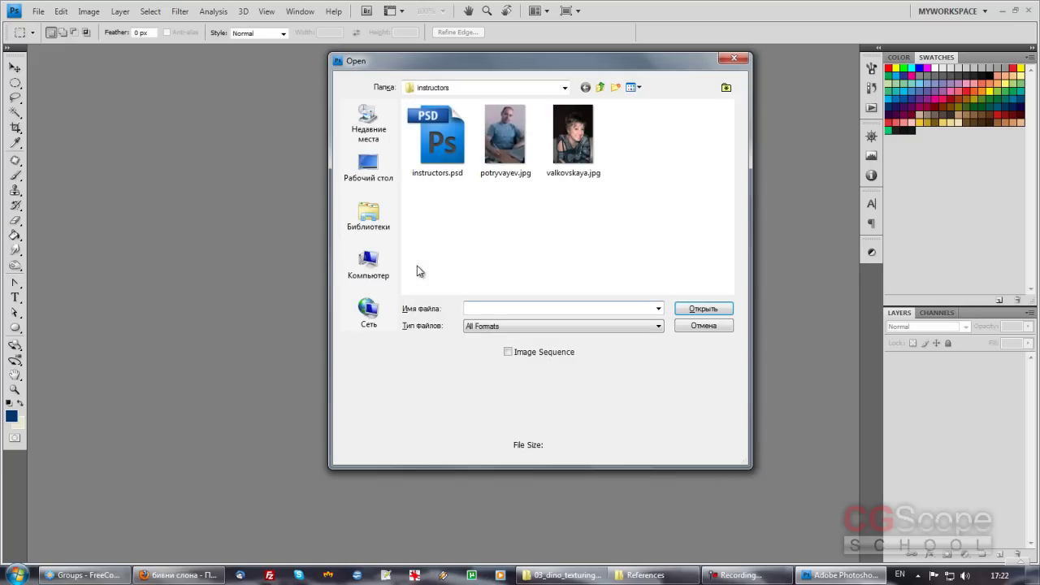
click(565, 88)
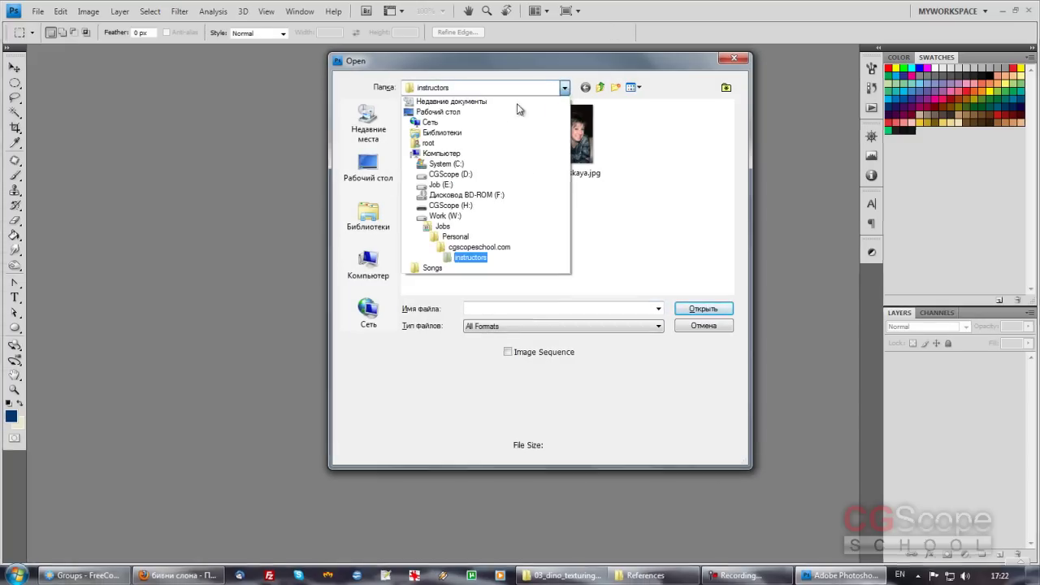
click(375, 184)
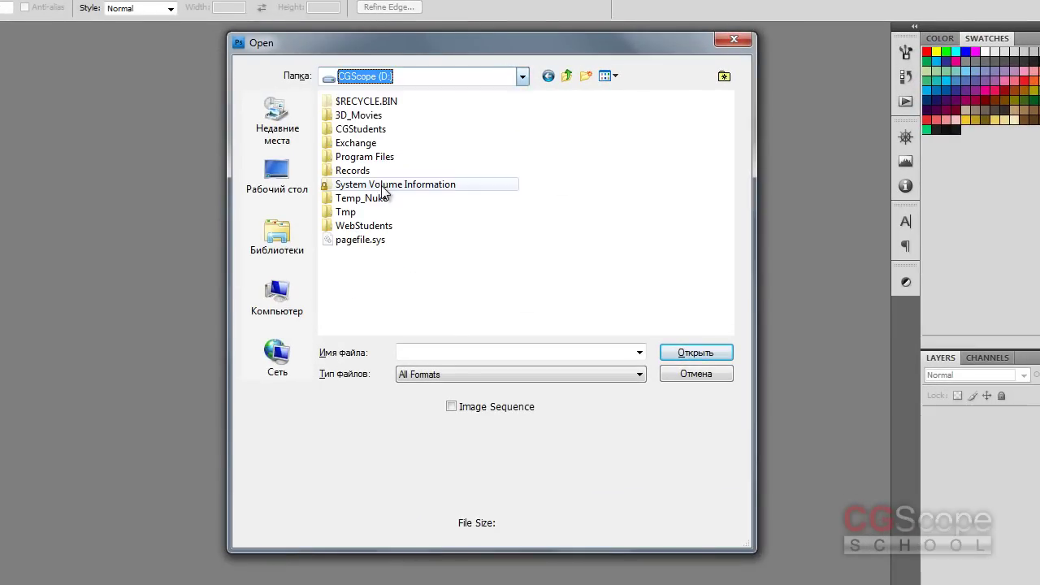
double_click(369, 130)
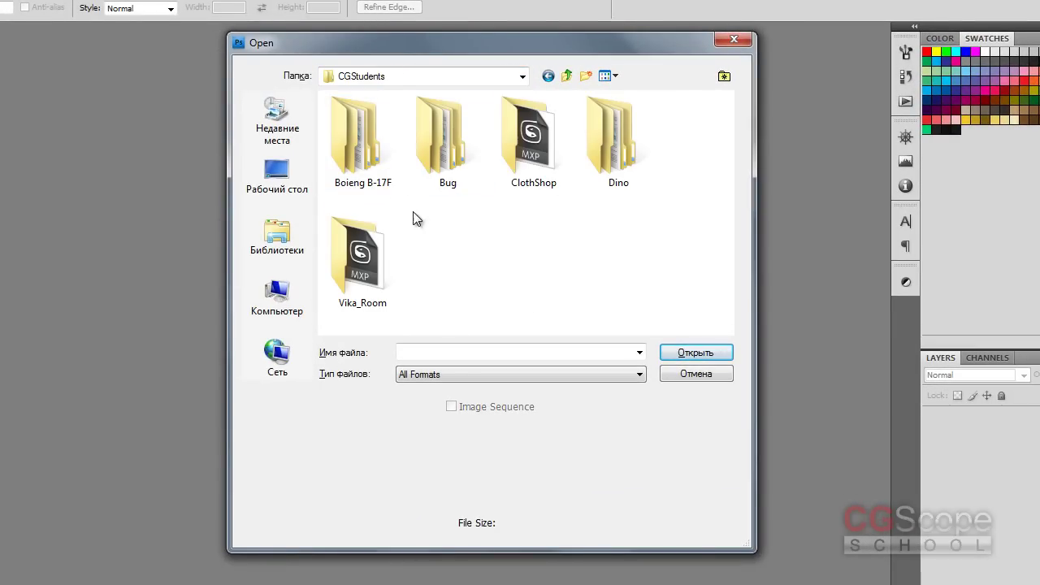
double_click(606, 138)
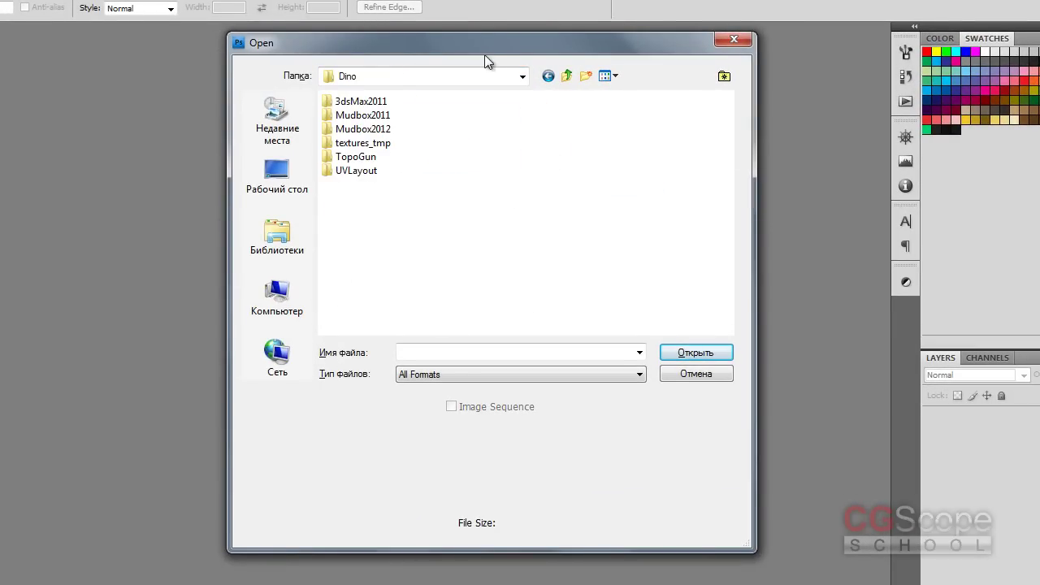
drag(485, 55, 478, 65)
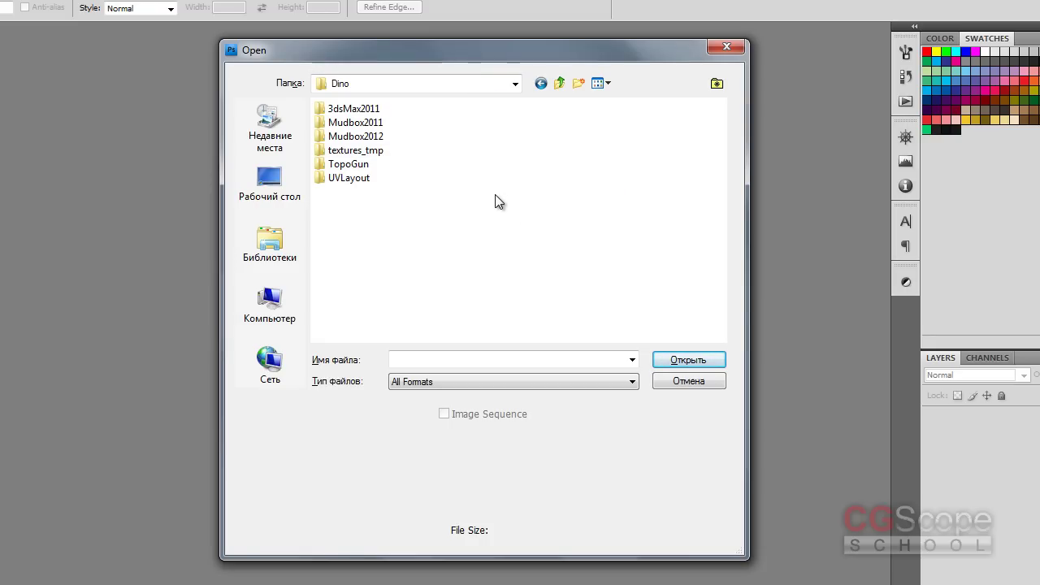
drag(491, 48, 496, 56)
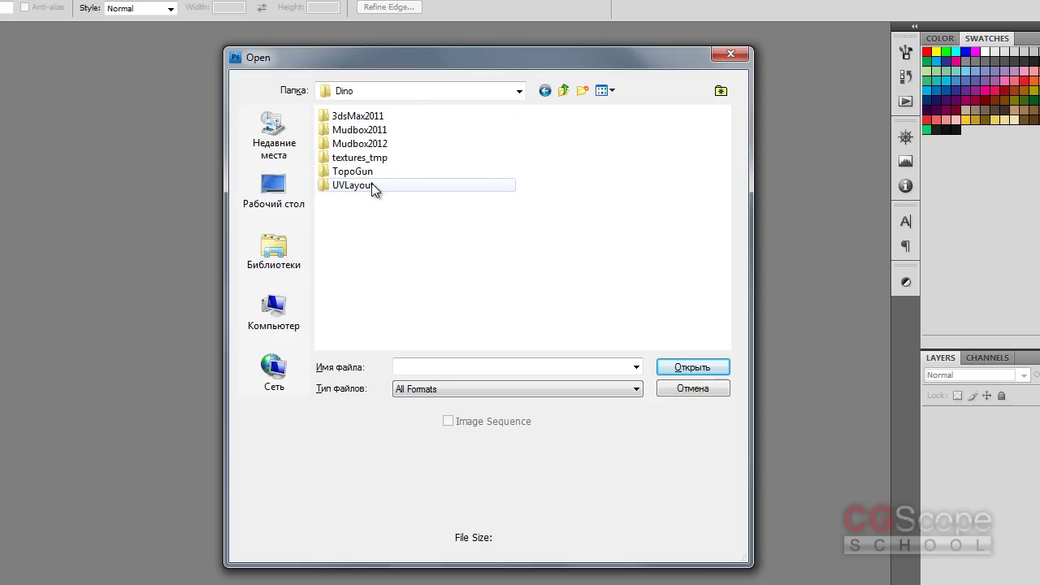
double_click(366, 156)
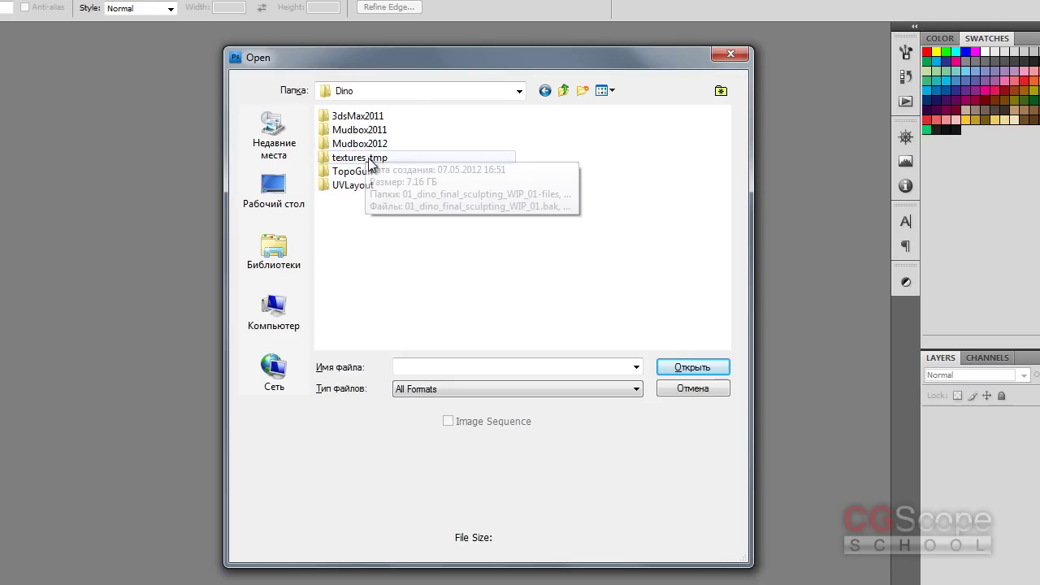
- Open ConcreteBare0309_9_M.jpg and ConcreteBare0321_4_M.jpg together
drag(727, 193, 726, 262)
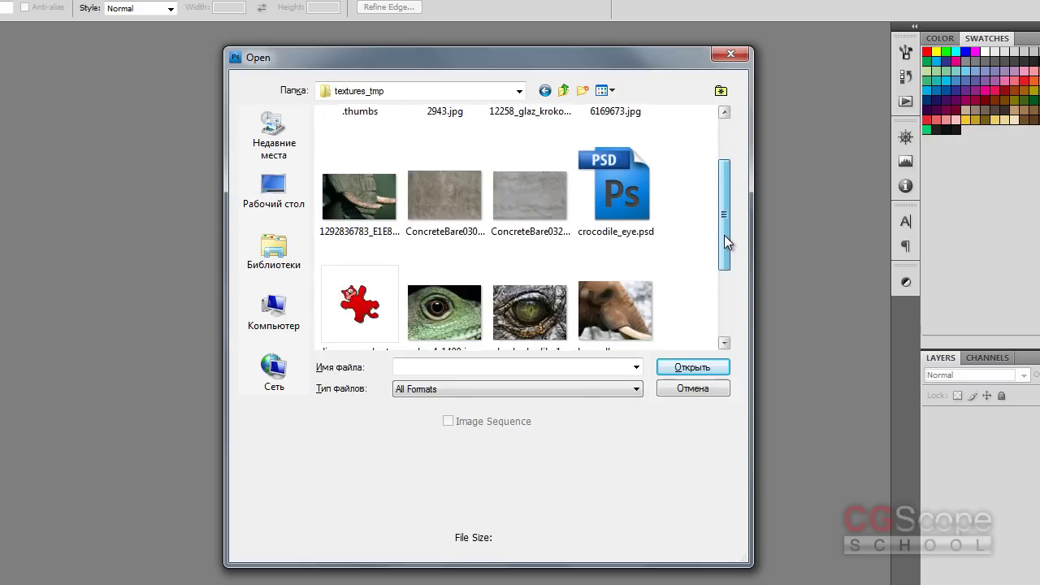
click(435, 174)
ctrl+click(511, 182)
mouse_move(728, 236)
mouse_down()
mouse_move(728, 283)
mouse_move(719, 193)
mouse_up()
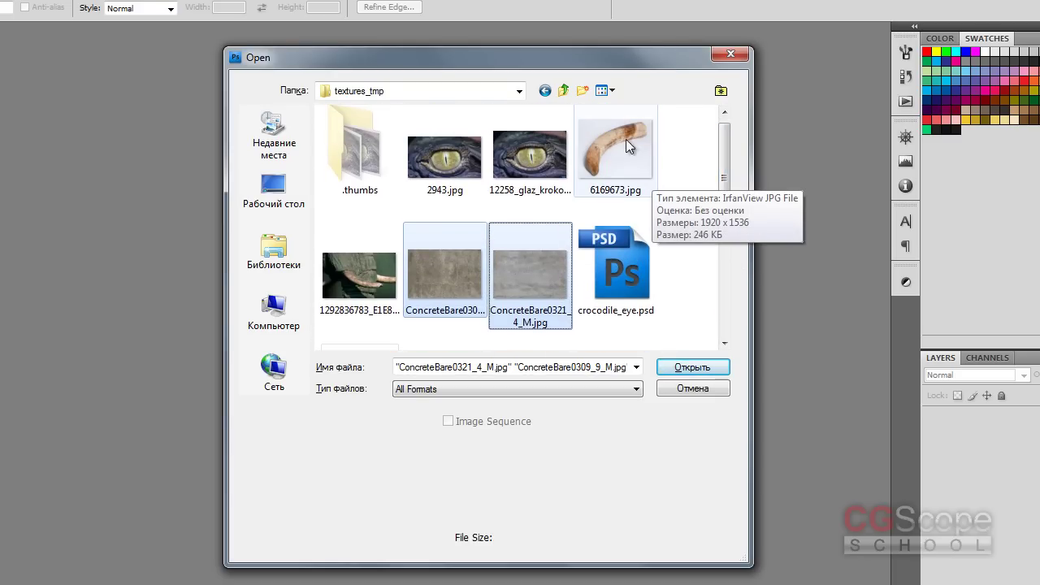
drag(732, 230, 727, 252)
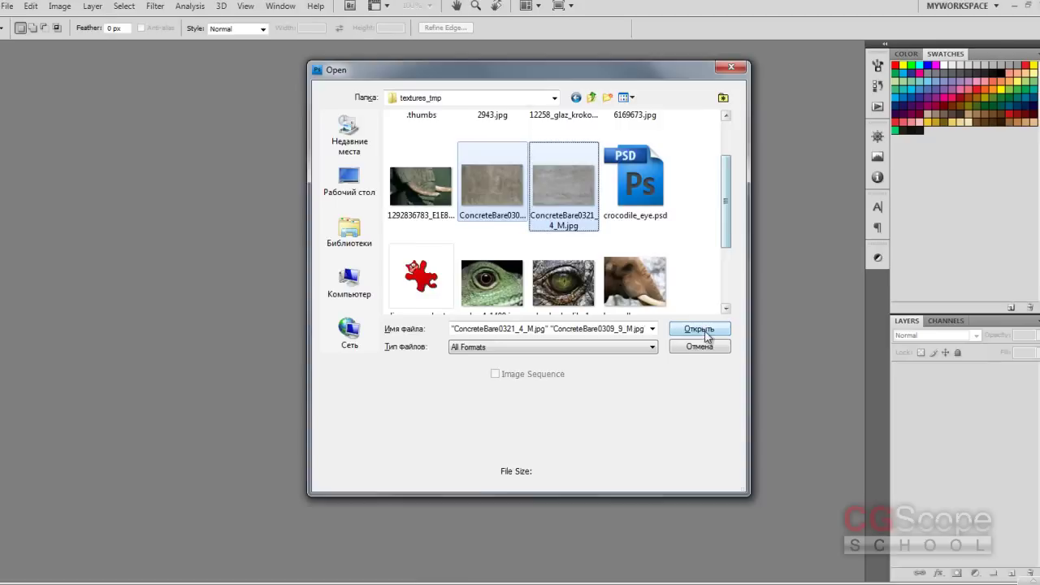
click(707, 368)
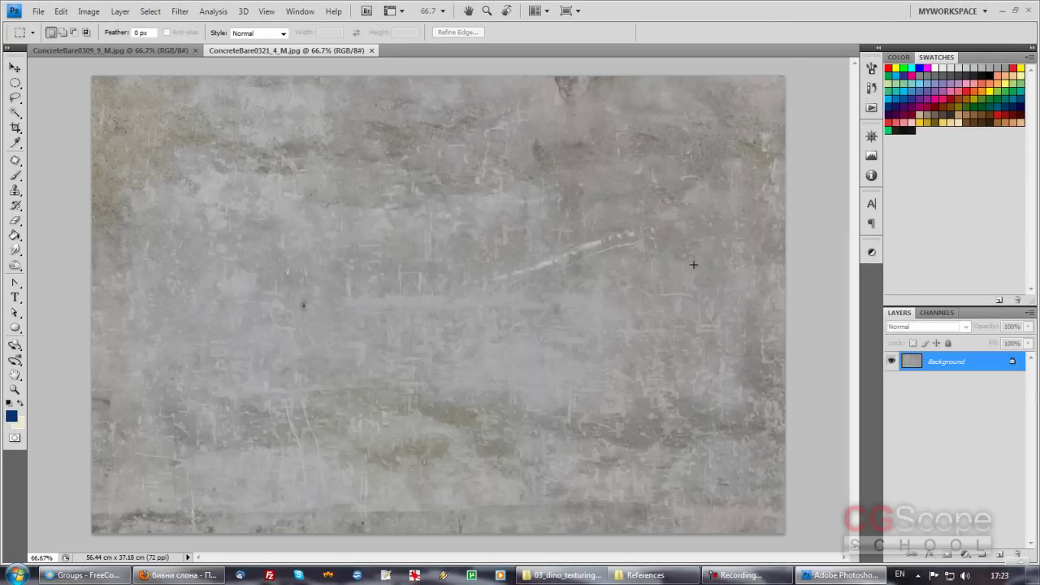
- Select all of the darker ConcreteBare0309_9_M.jpg image and copy it
click(154, 50)
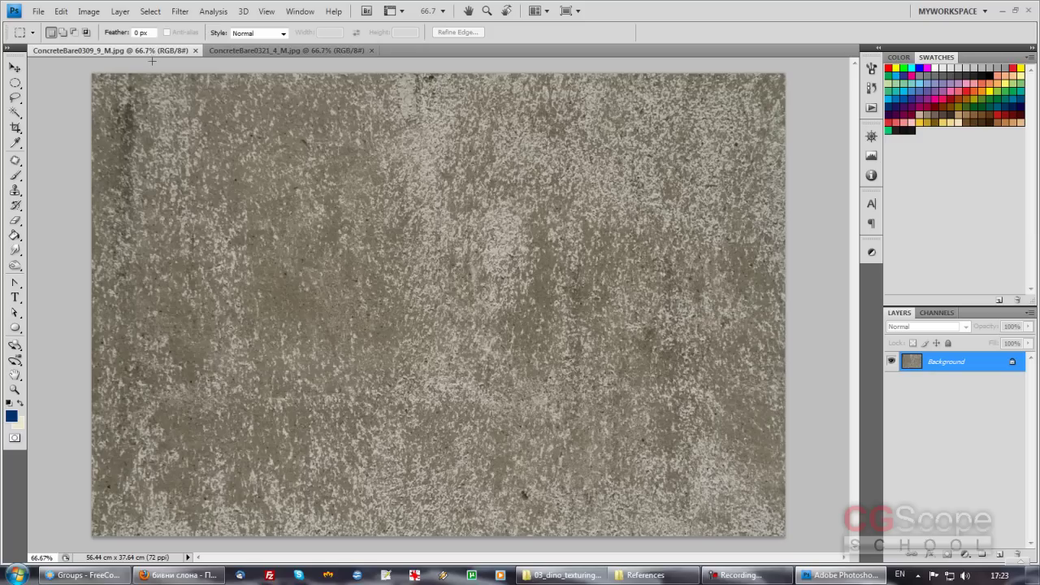
click(246, 51)
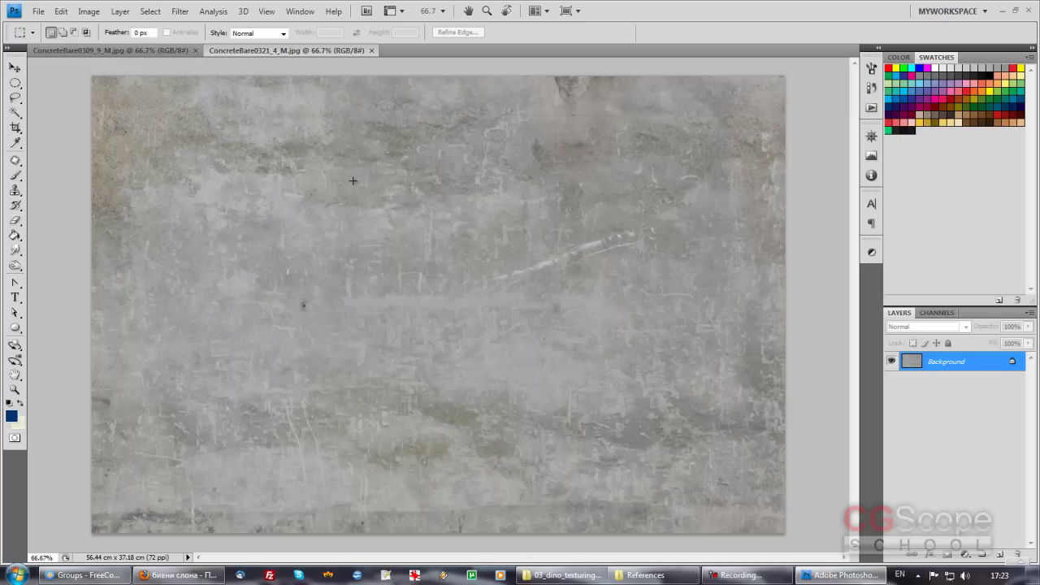
click(148, 49)
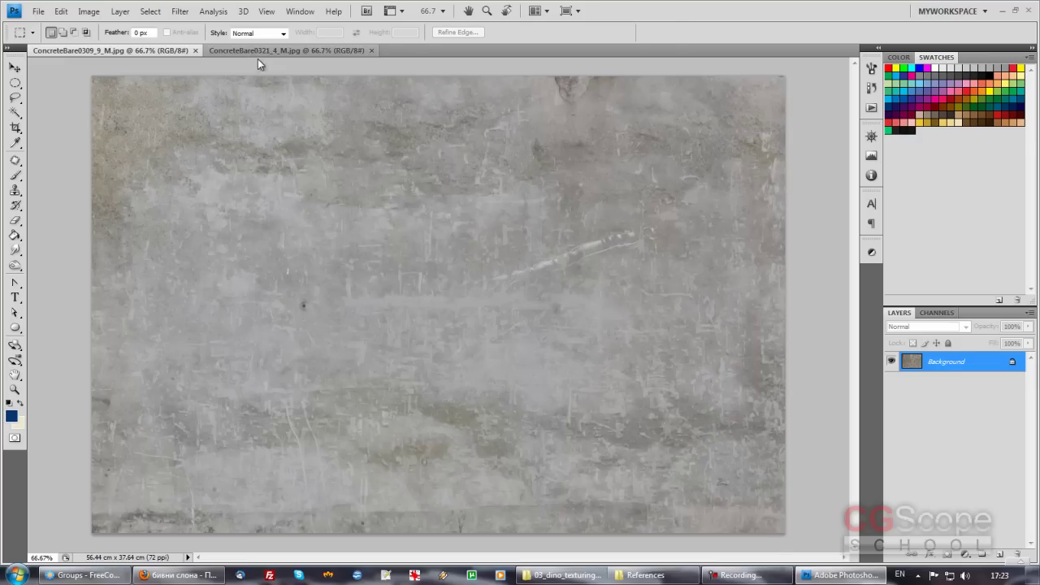
click(258, 52)
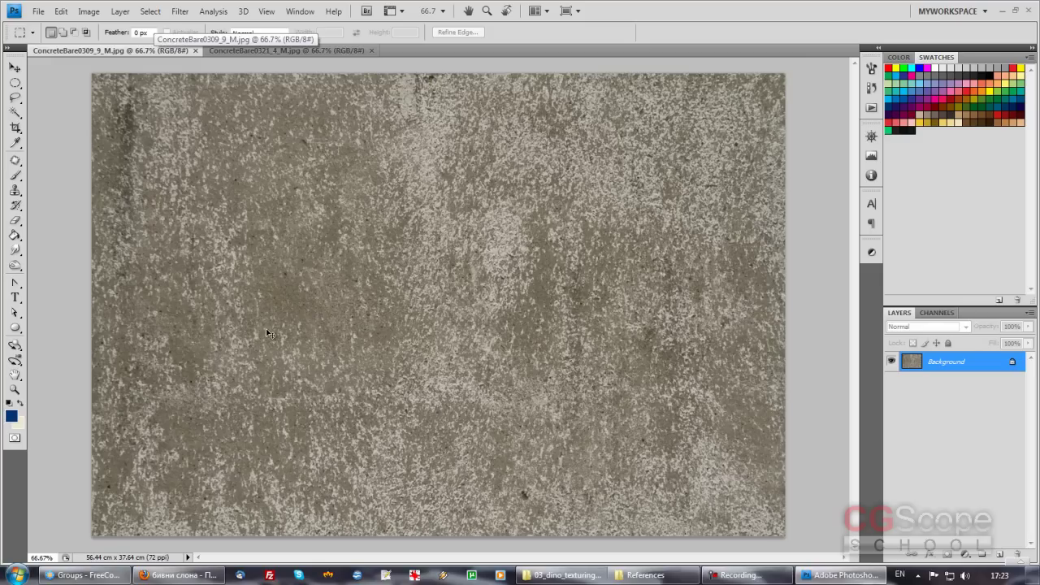
key(ctrl+a)
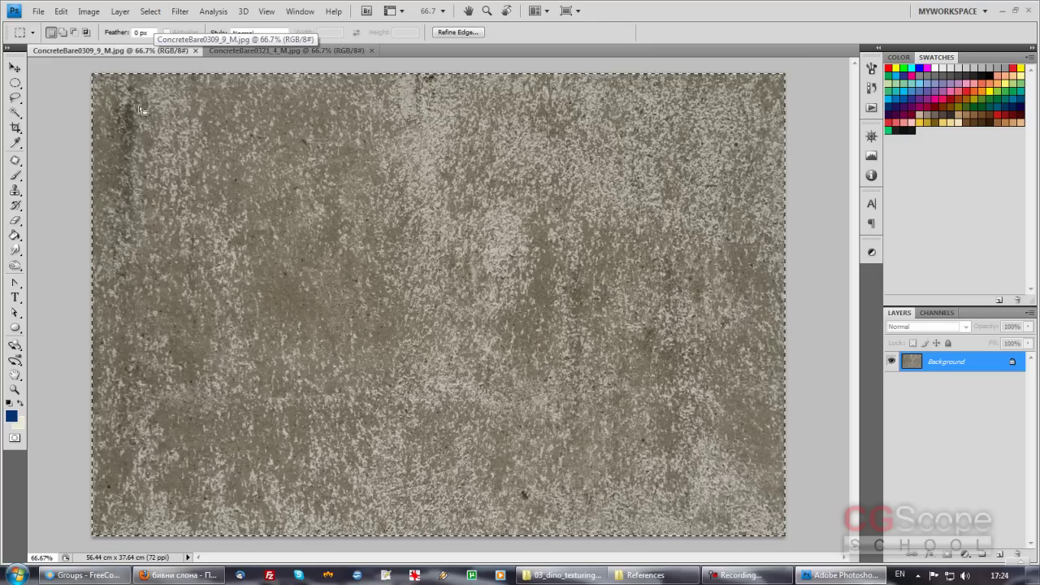
click(62, 13)
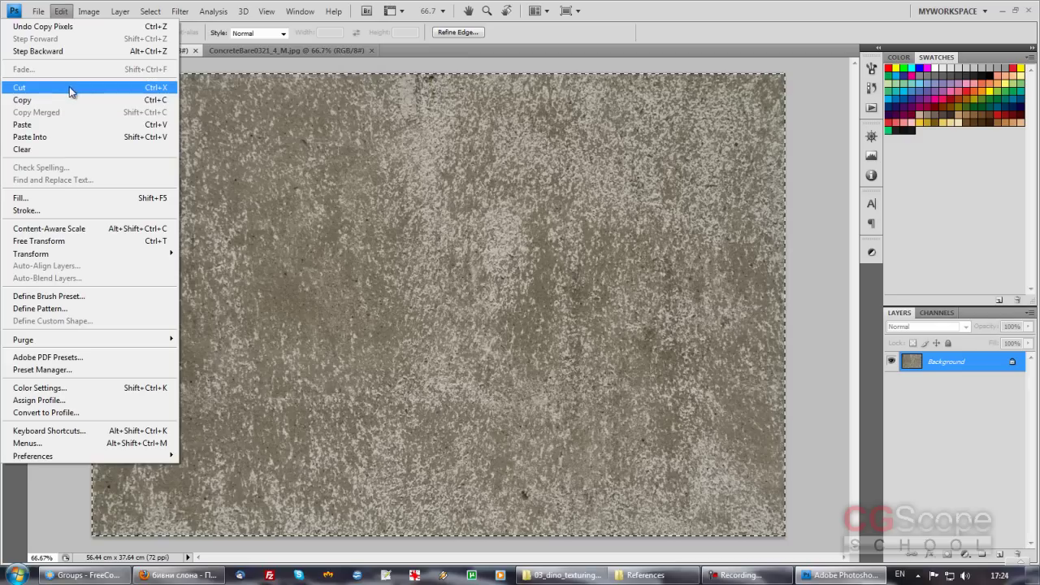
click(589, 26)
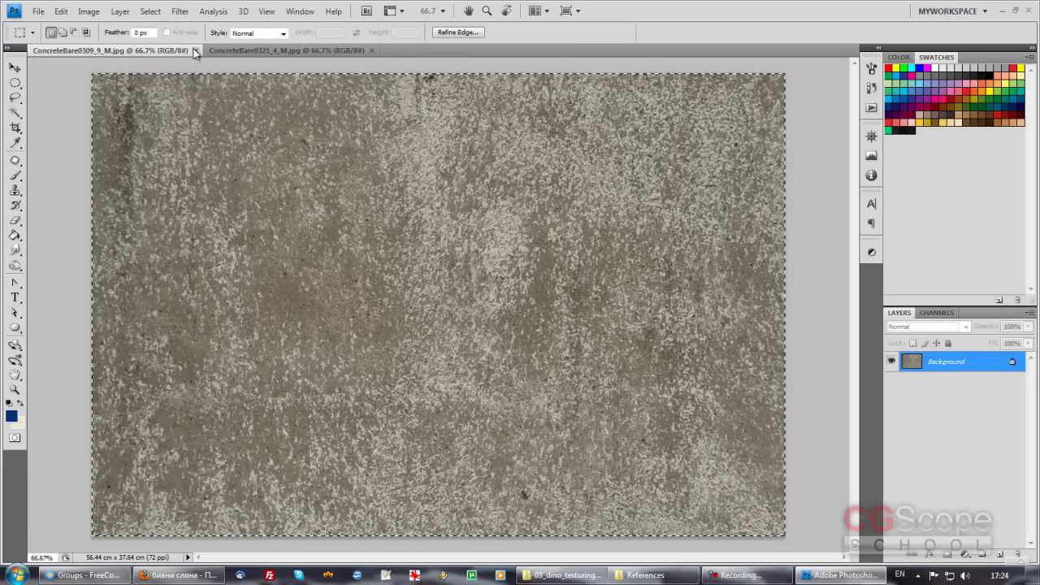
- Close ConcreteBare0309, paste its concrete into ConcreteBare0321 as Layer 1, and squash it to canvas height
key(ctrl+w)
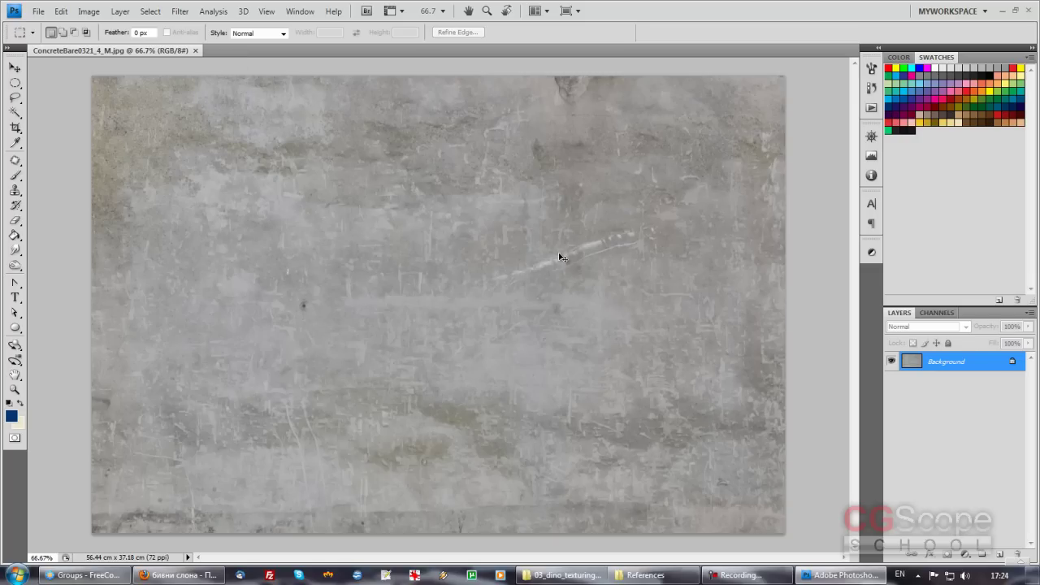
key(ctrl+v)
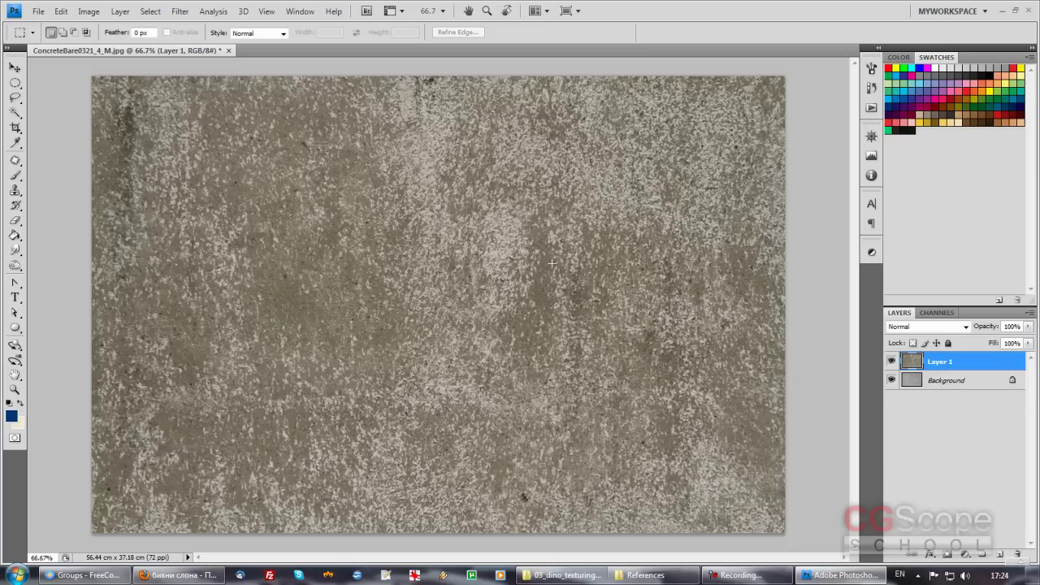
key(ctrl+t)
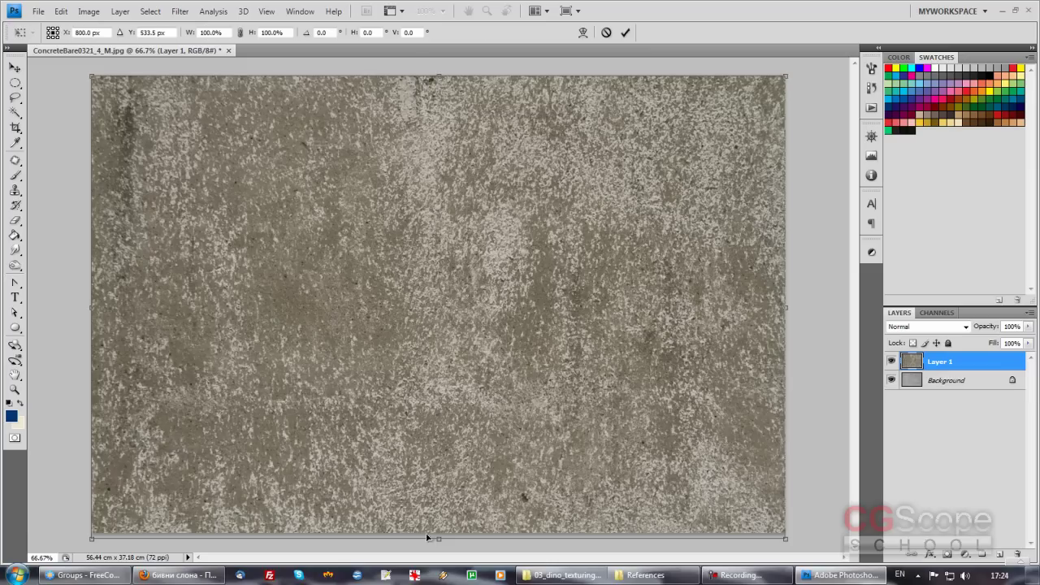
drag(439, 538, 440, 532)
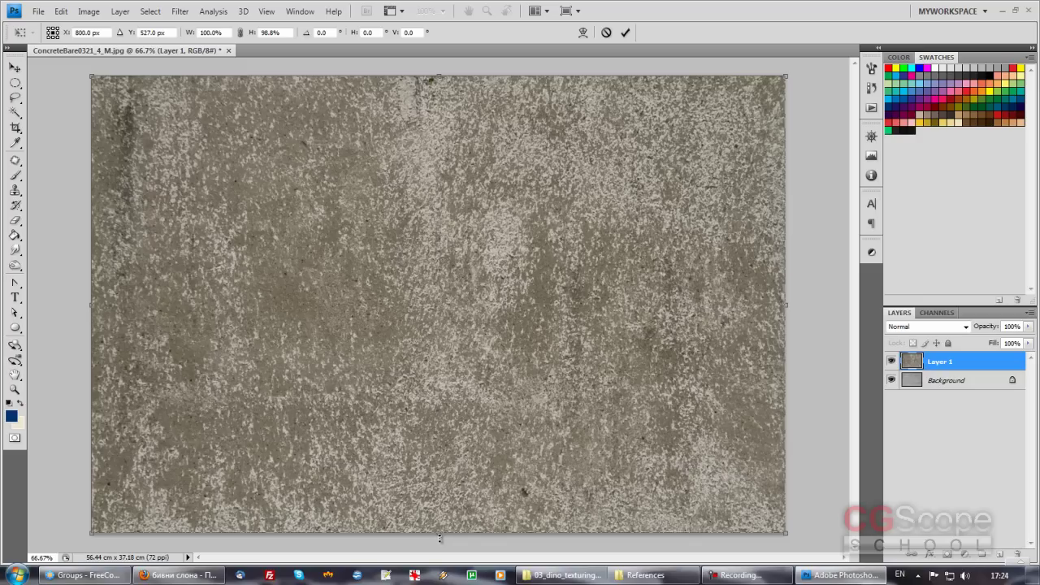
key(Return)
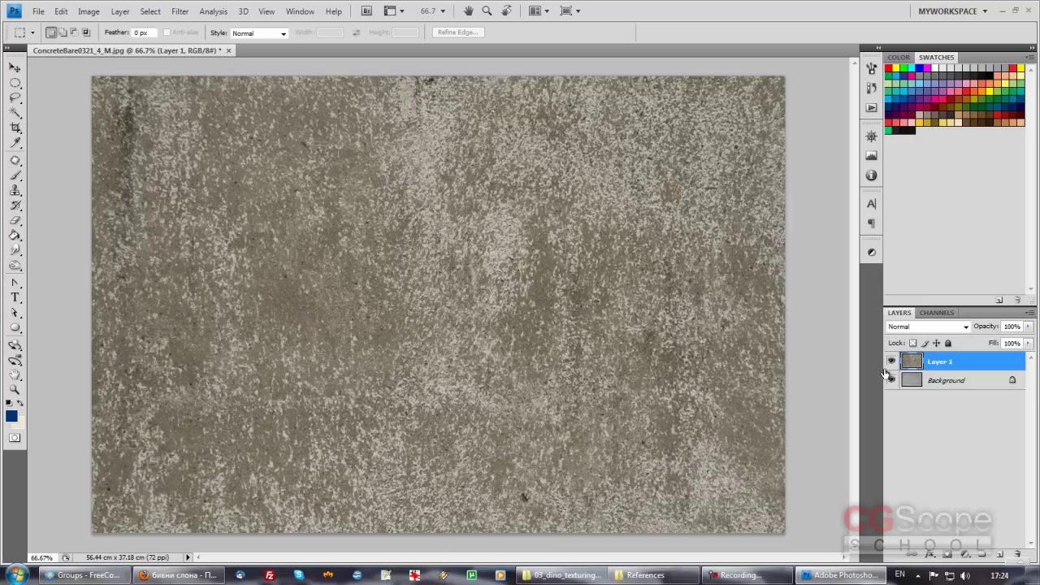
key(ctrl+t)
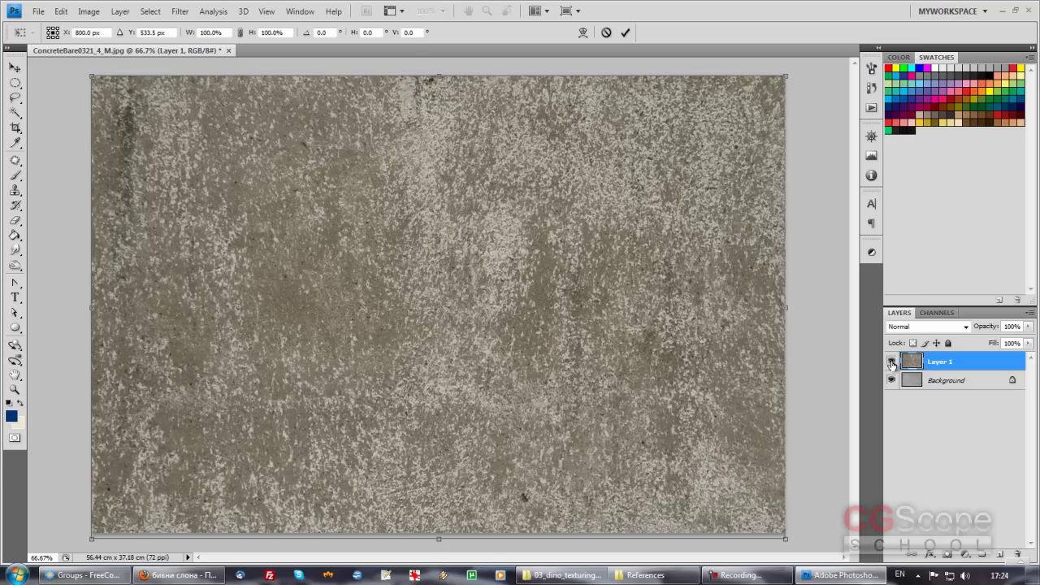
key(Return)
- Rescale Layer 1 to fill the canvas at 98.8% height, then enlarge the Layers panel
click(61, 12)
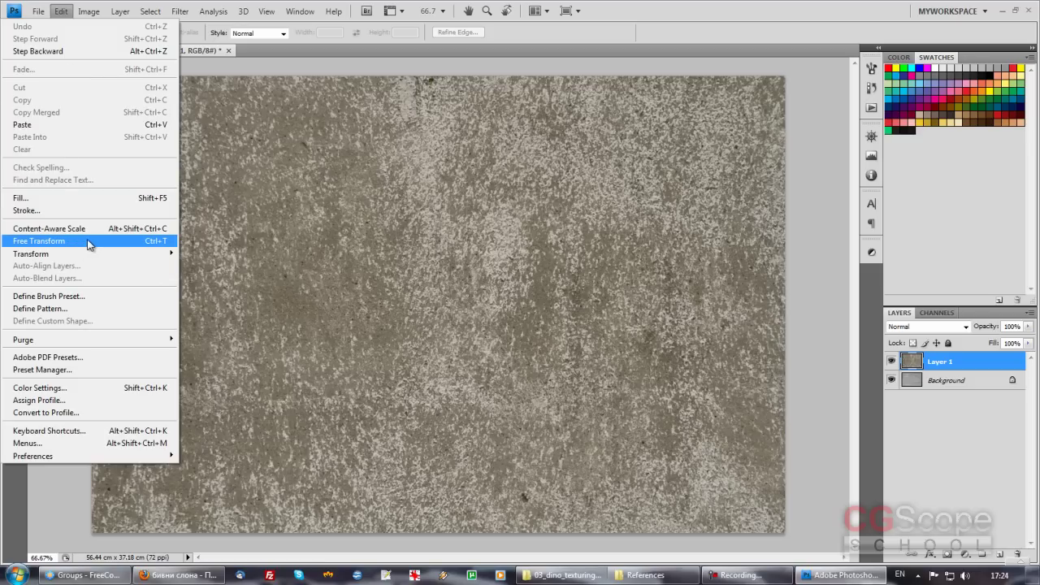
mouse_move(31, 253)
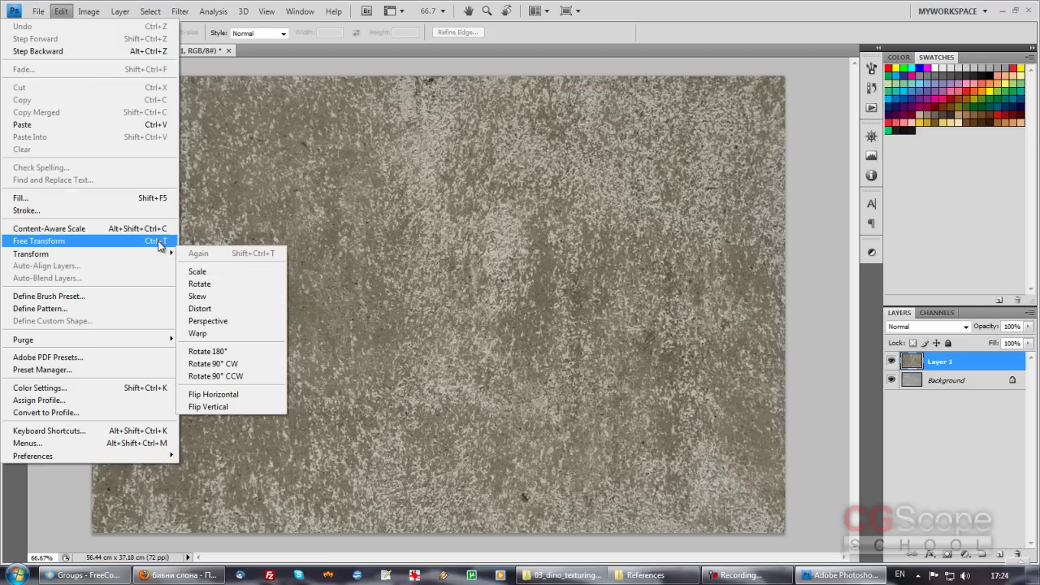
key(Right)
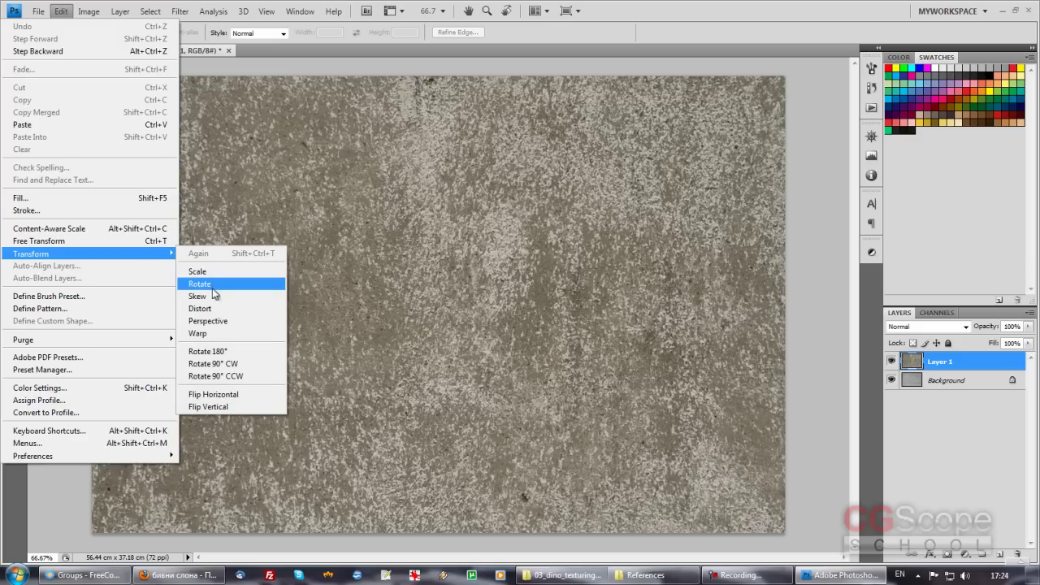
click(117, 240)
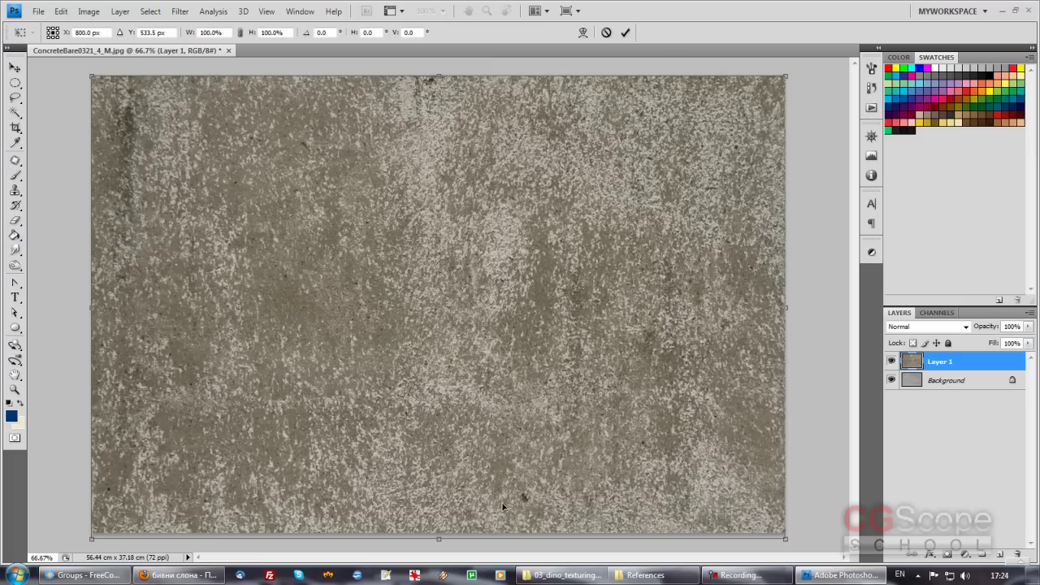
drag(783, 536, 764, 479)
drag(799, 493, 779, 498)
drag(438, 536, 439, 530)
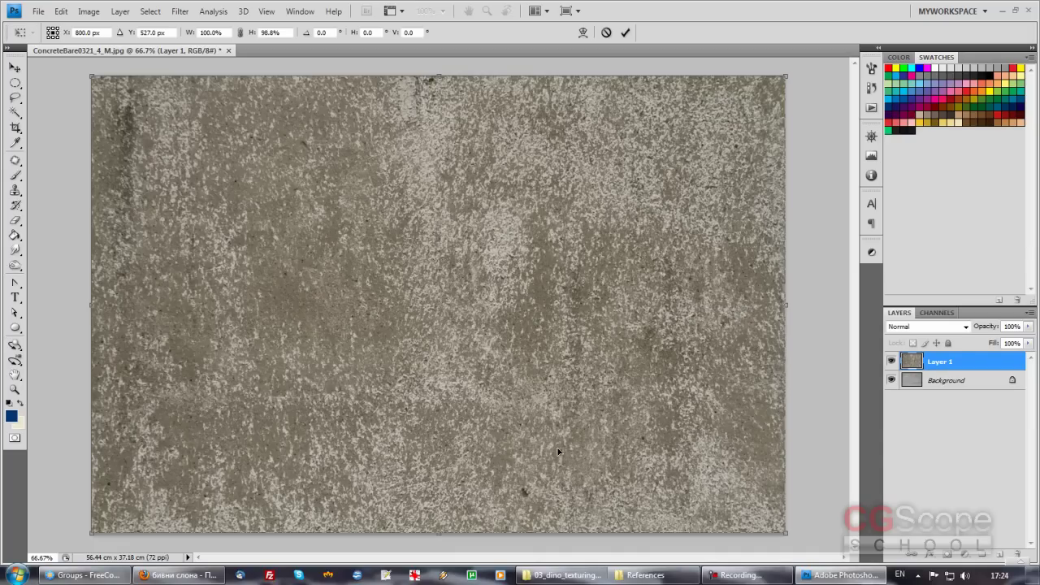
key(Return)
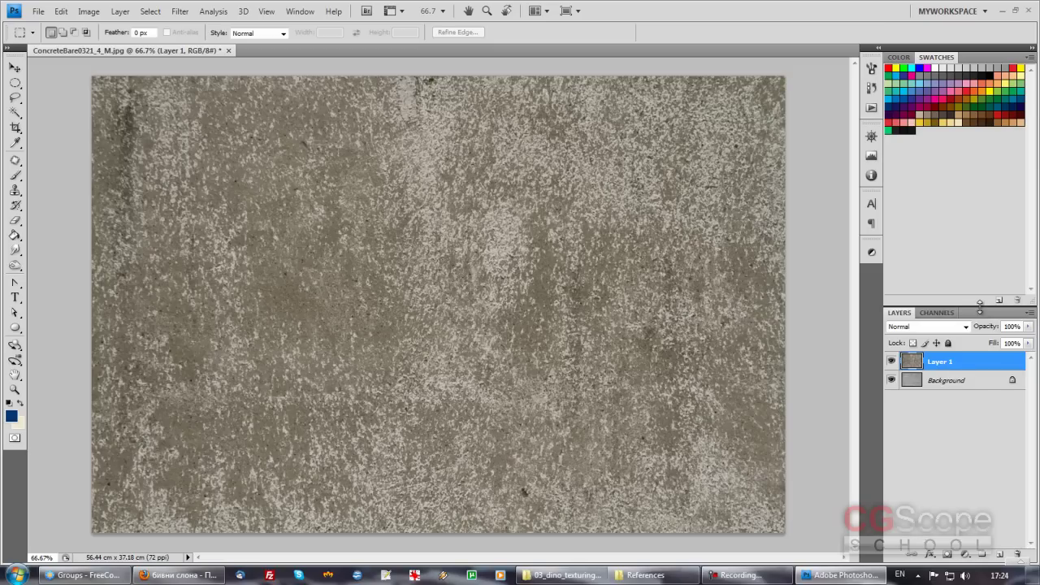
drag(979, 307, 979, 185)
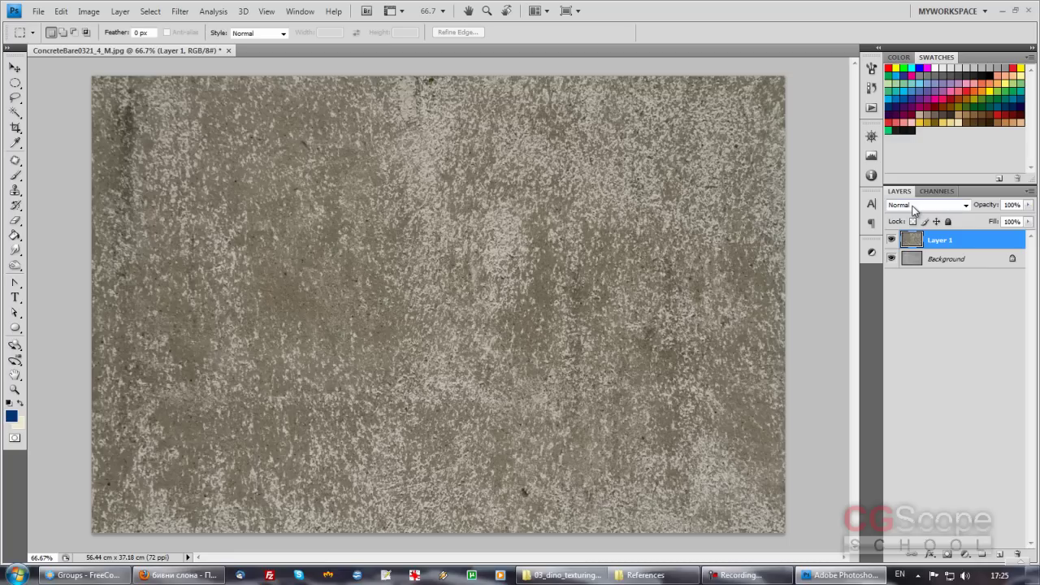
- Reselect Layer 1 and inspect its blend mode list, keeping Normal
click(913, 260)
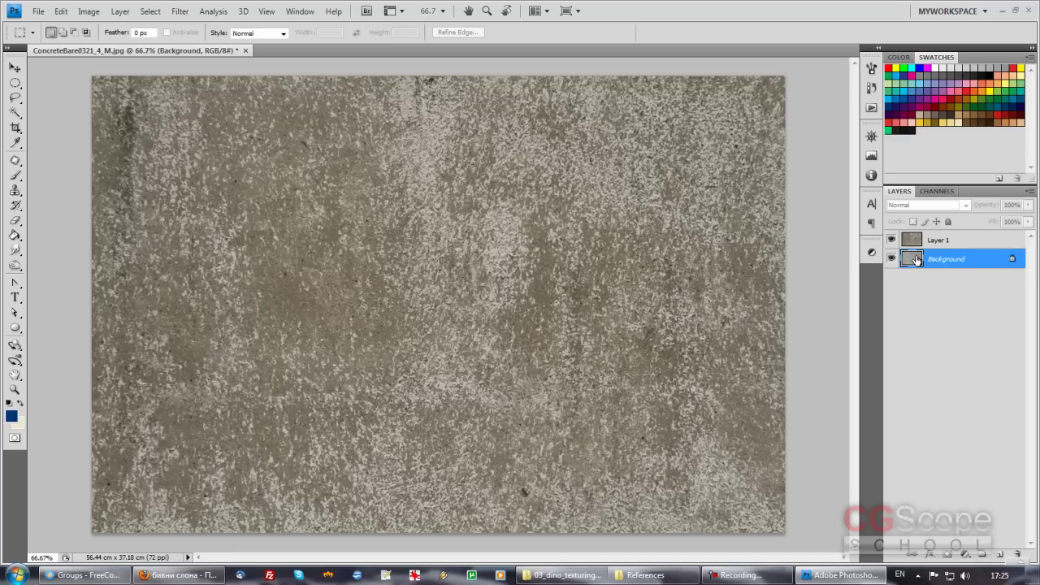
click(914, 241)
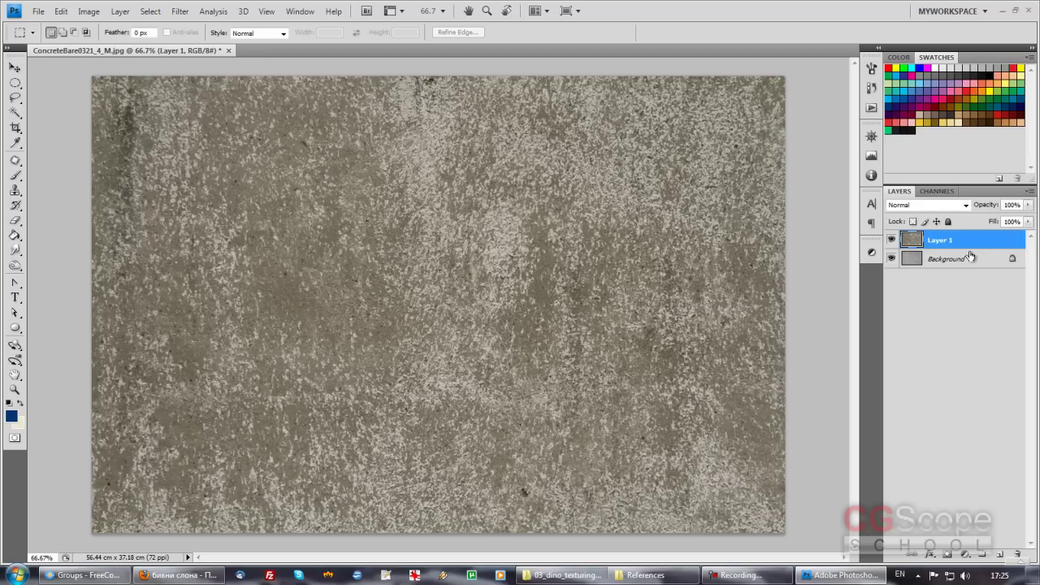
click(966, 206)
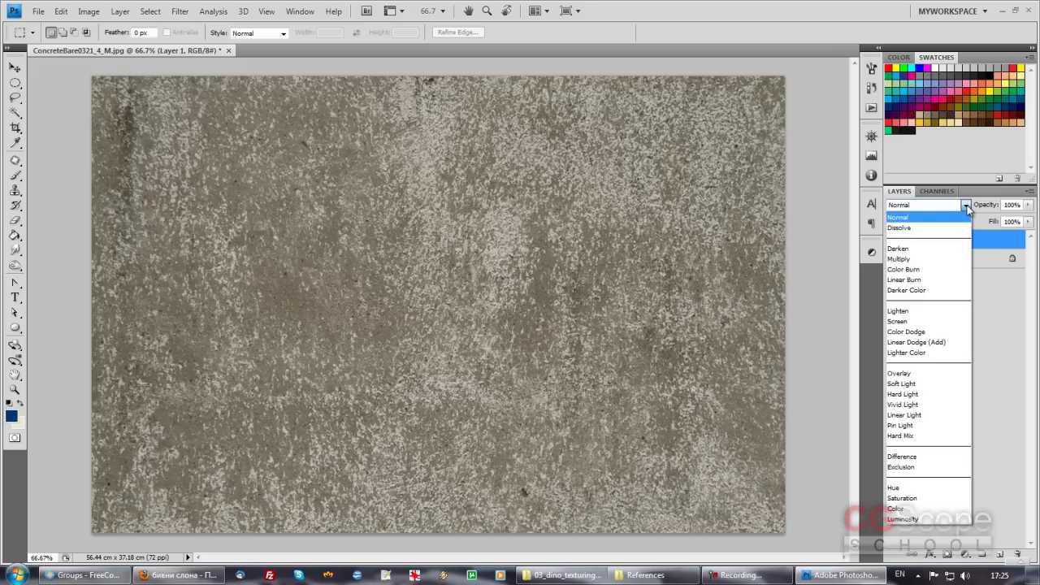
click(967, 208)
click(966, 208)
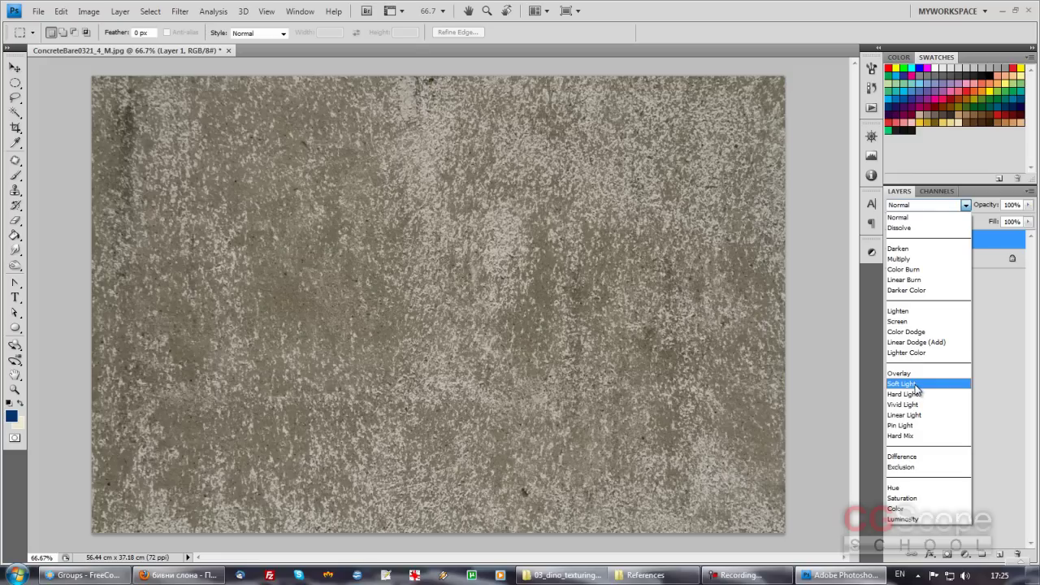
click(916, 209)
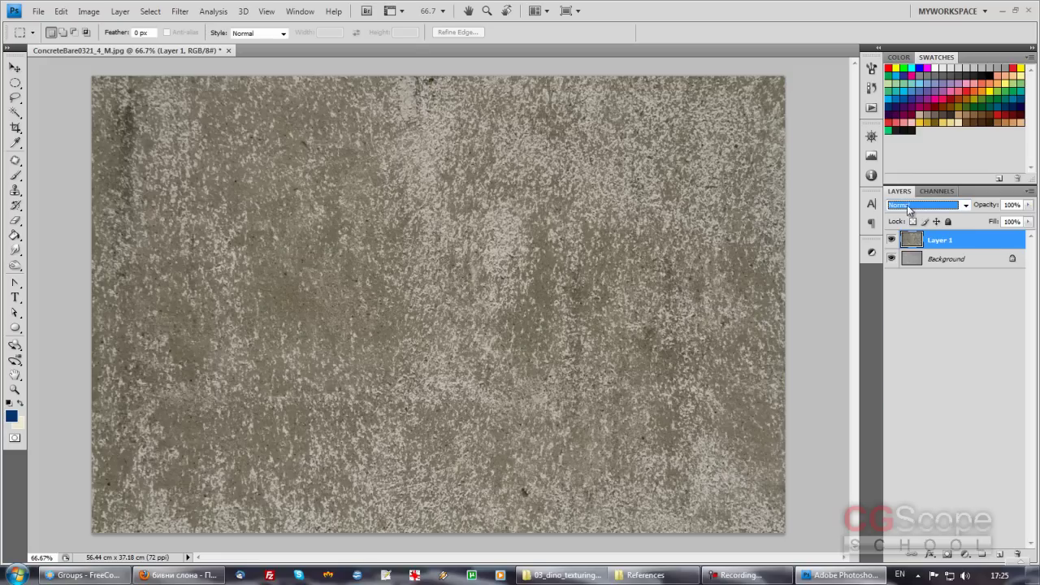
click(920, 209)
click(921, 210)
- Preview Layer 1 blend modes from Darken through Difference, then revert to Normal
key(Down)
key(Down)
key(Down)
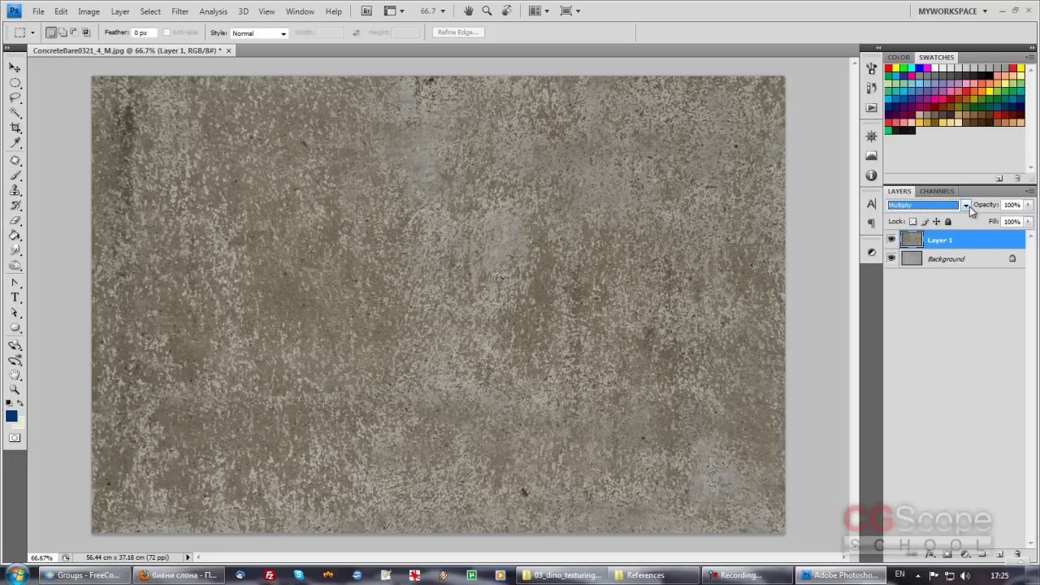
key(Down)
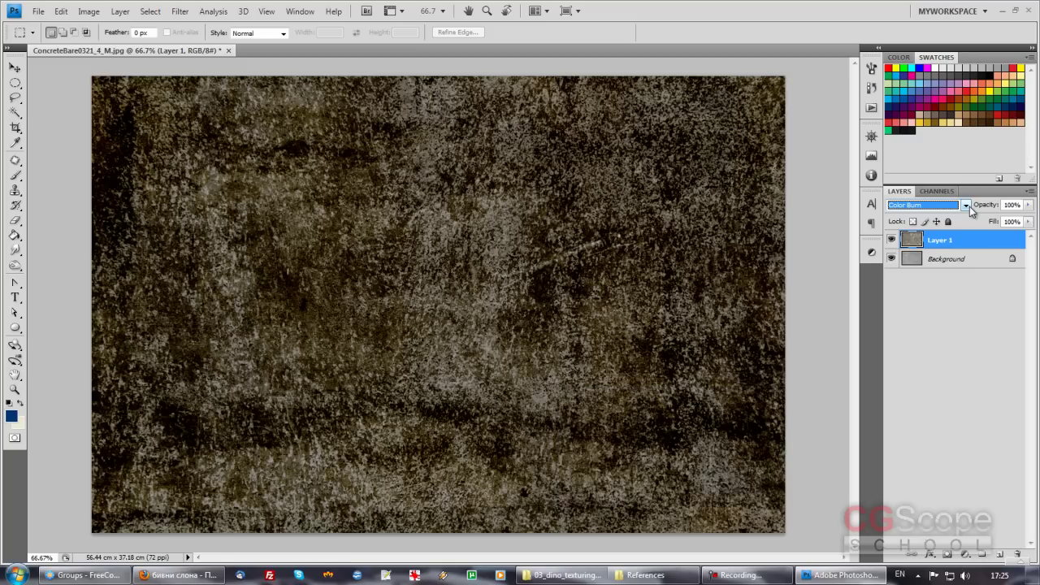
key(Down)
key(Down)
key(Down)
key(Down)
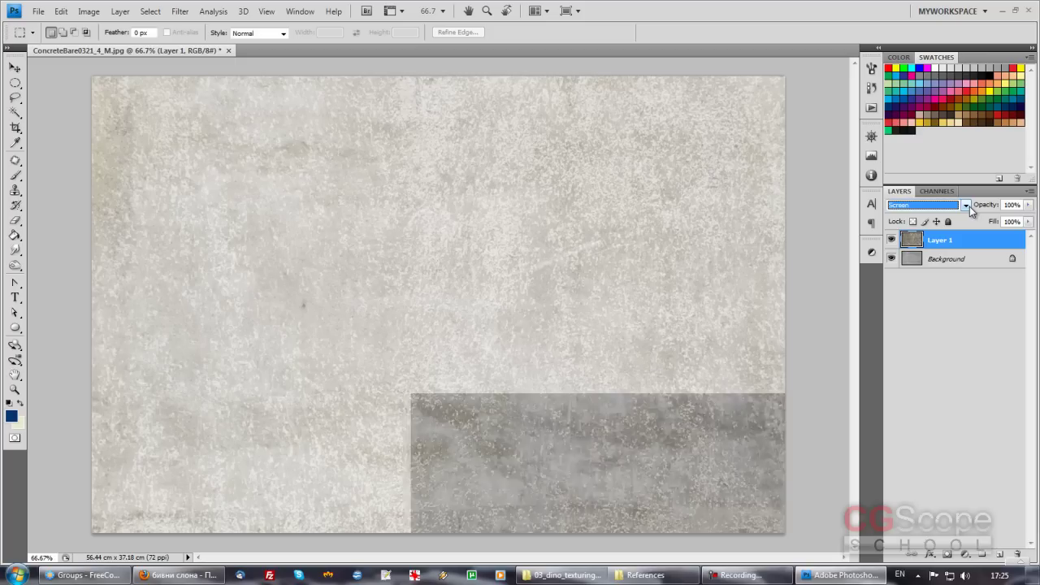
key(Down)
key(Down)
key(Down)
key(Down)
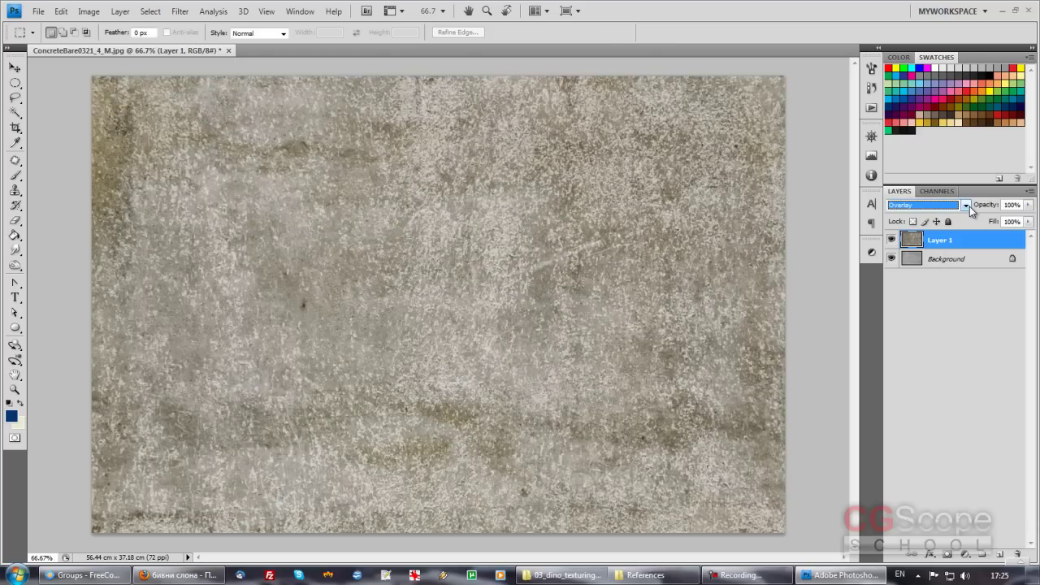
key(Down)
key(Down)
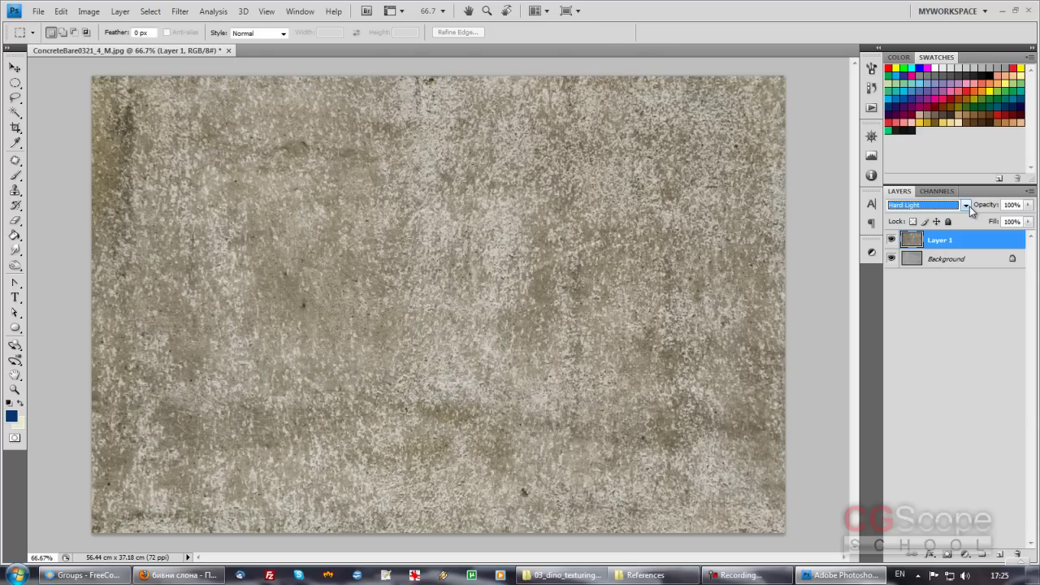
key(Down)
key(Down)
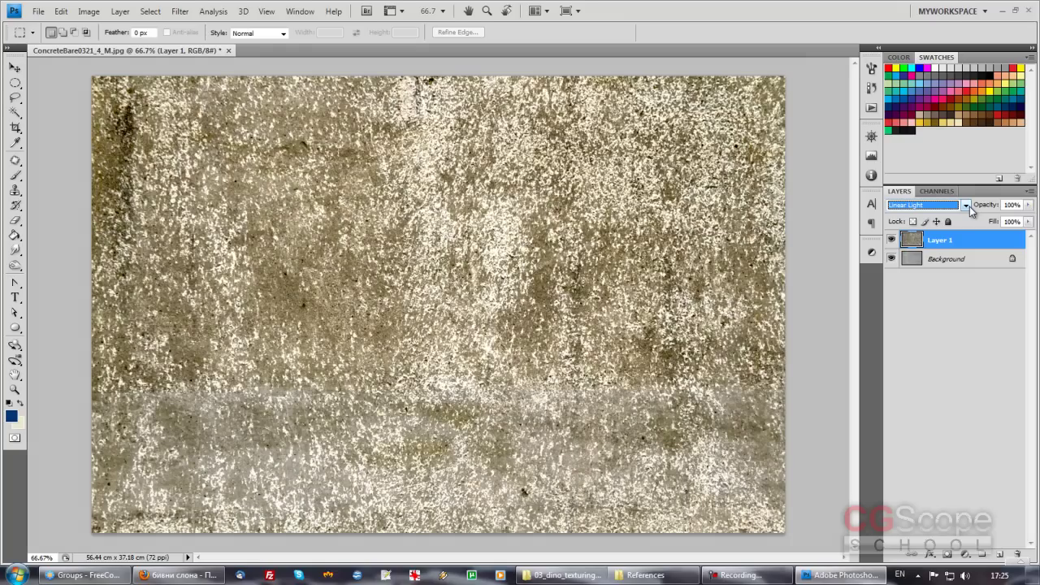
key(Down)
key(Down)
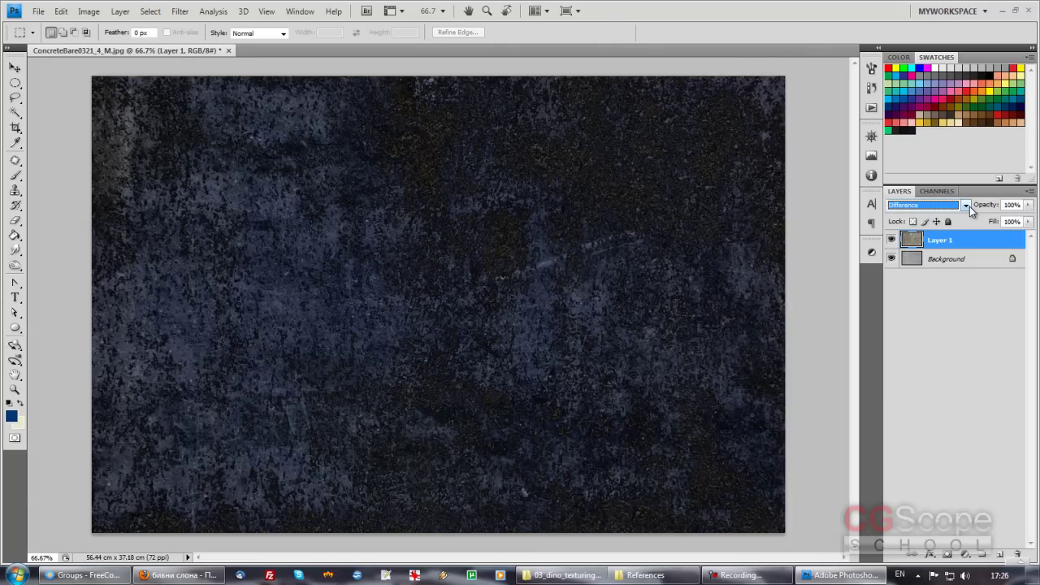
key(Down)
key(Down)
key(Down)
key(Down)
key(Down)
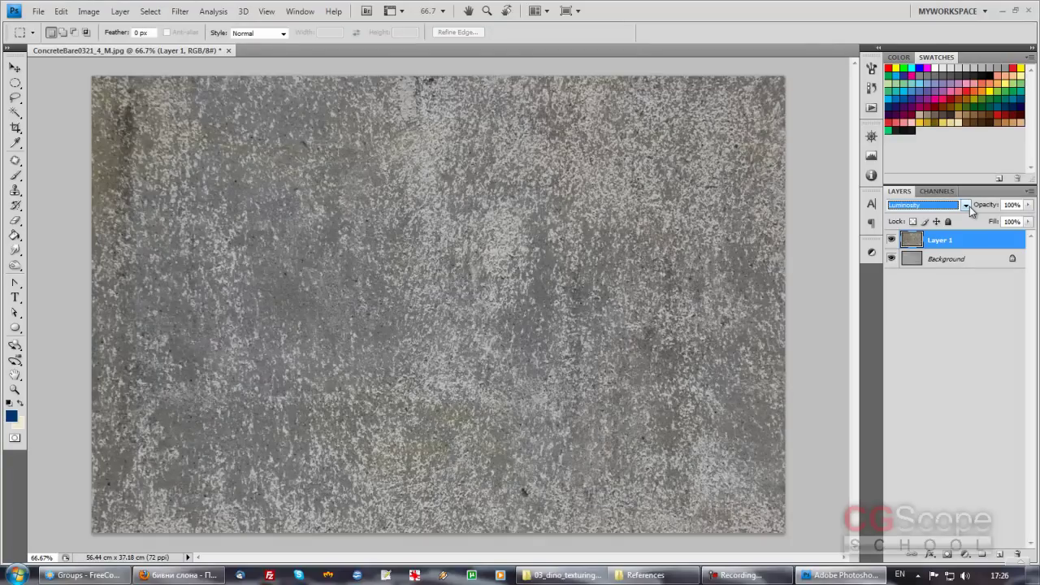
click(966, 207)
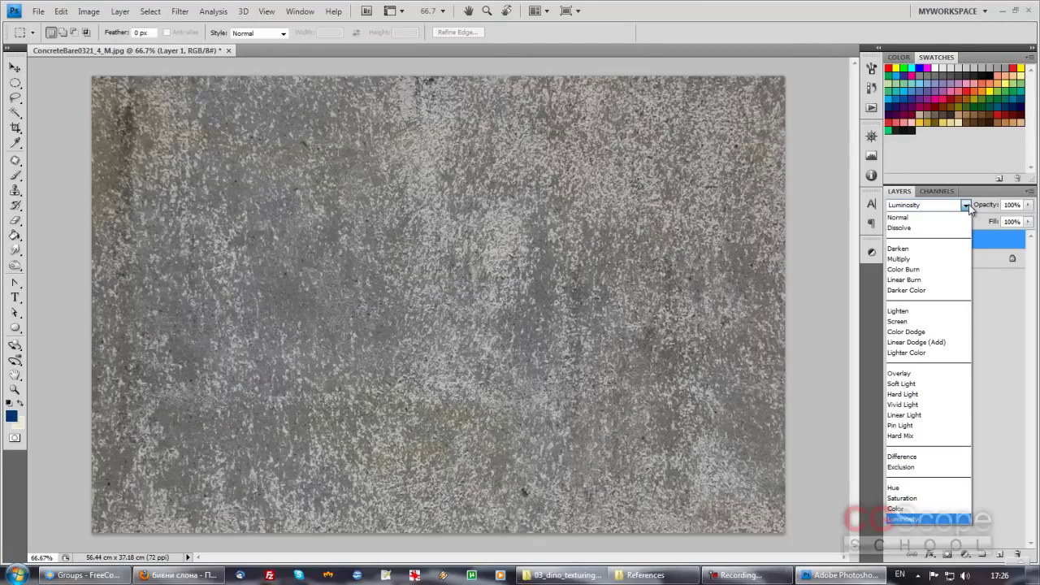
click(947, 217)
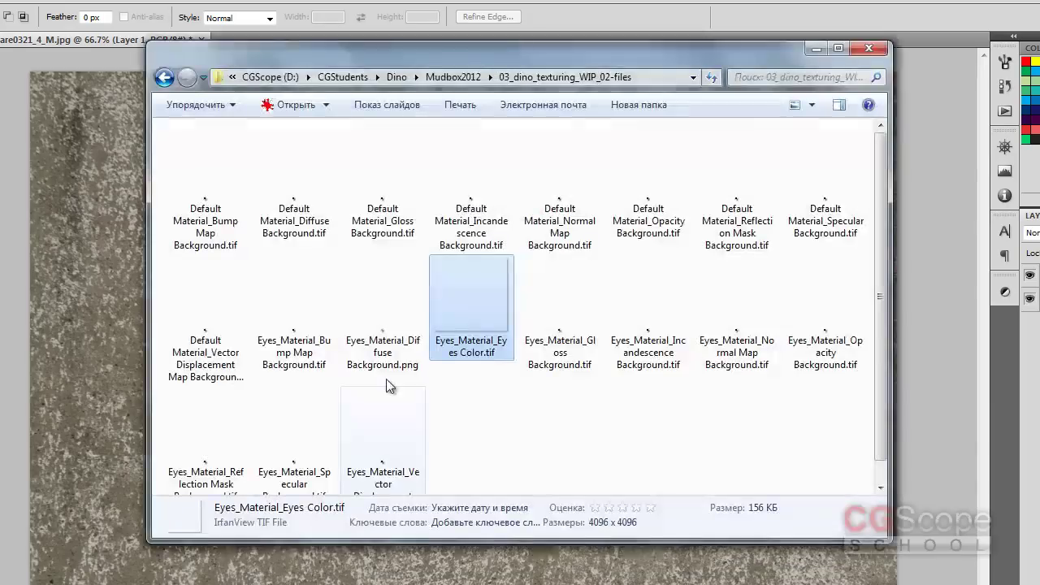
- Open the tusk photo 6169673.jpg from Dino's textures_tmp folder in IrfanView
click(453, 77)
click(463, 78)
click(276, 296)
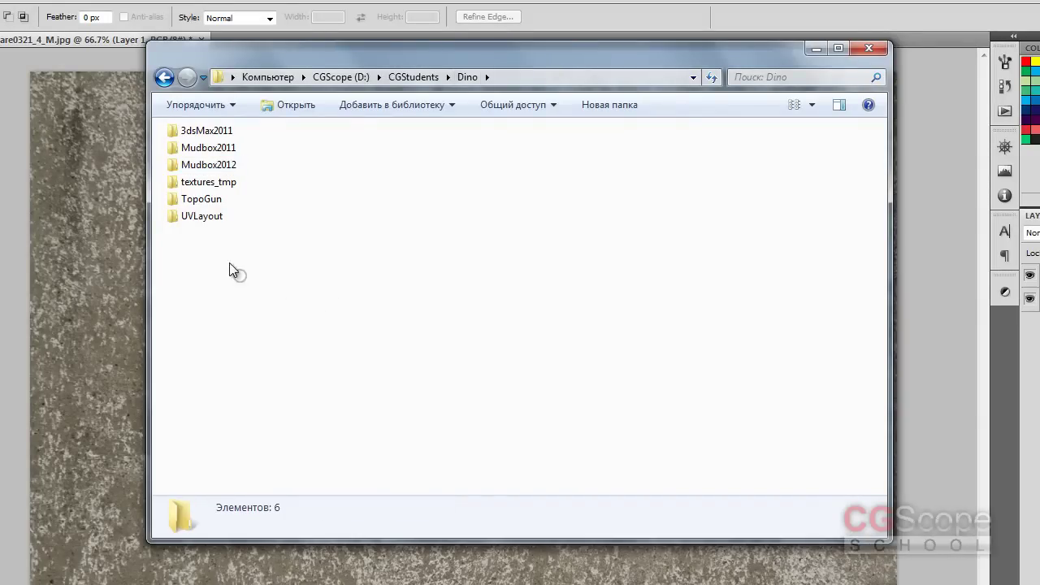
double_click(204, 186)
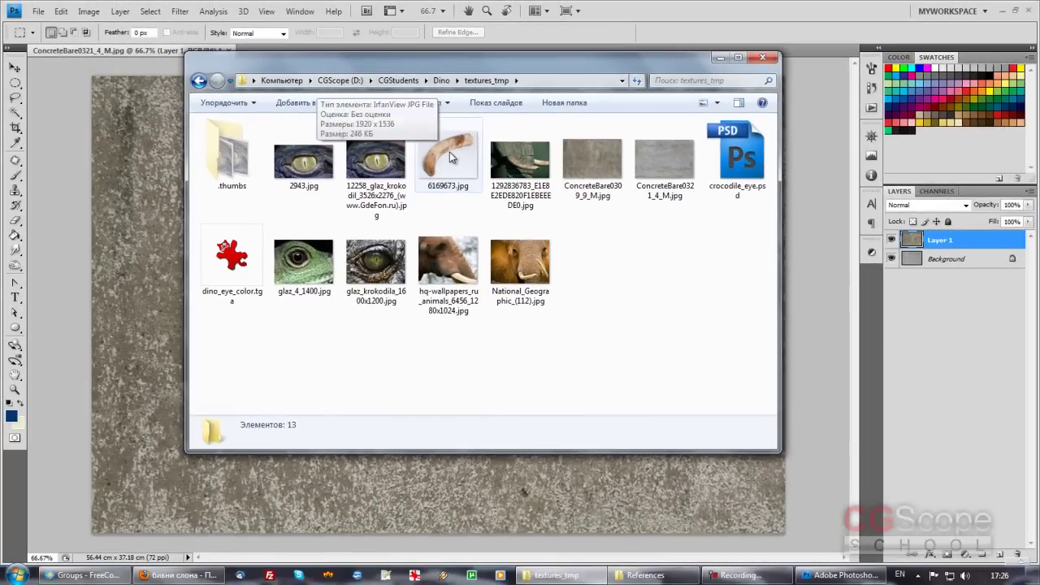
double_click(450, 152)
mouse_move(617, 244)
mouse_down()
mouse_move(540, 236)
mouse_move(597, 253)
mouse_up()
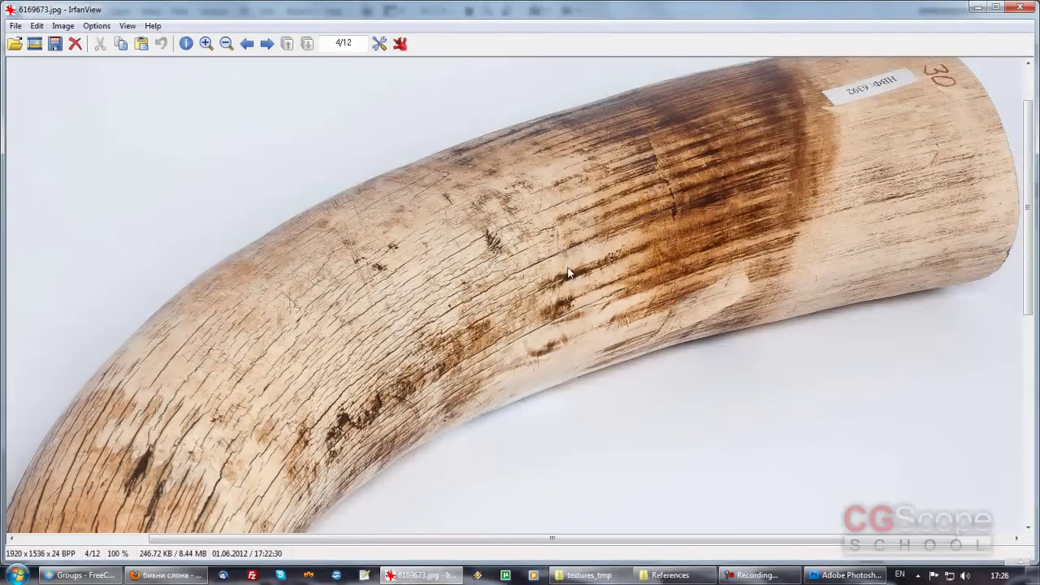
- Switch IrfanView to the elephant photo and shrink it into a small fitted window
key(Escape)
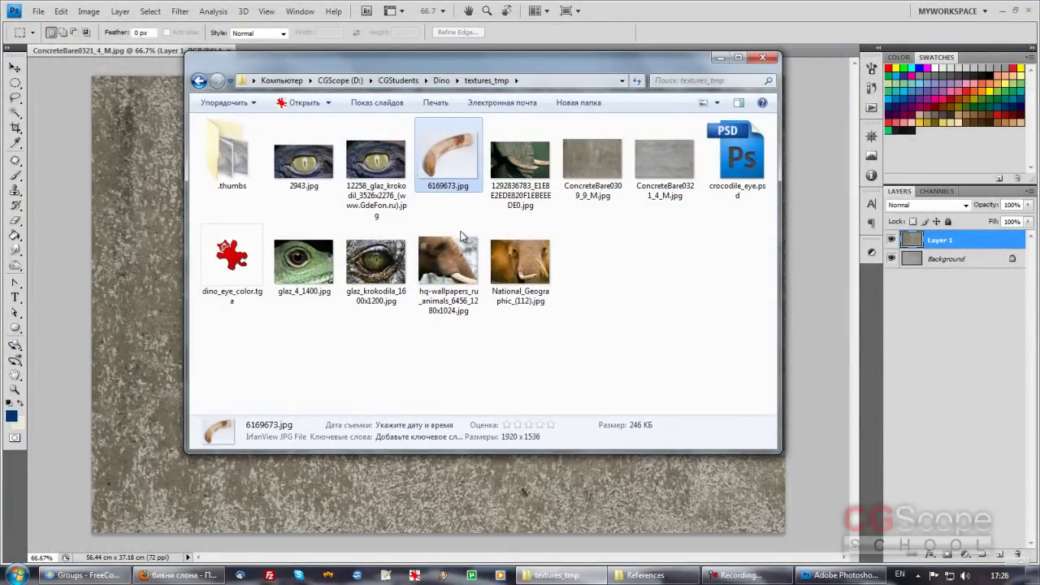
double_click(453, 273)
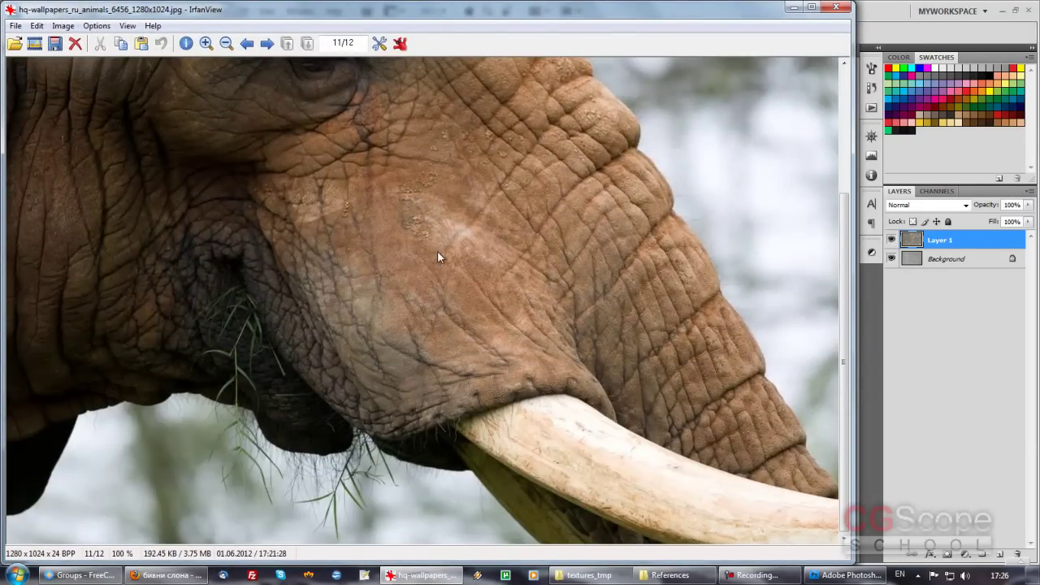
click(633, 374)
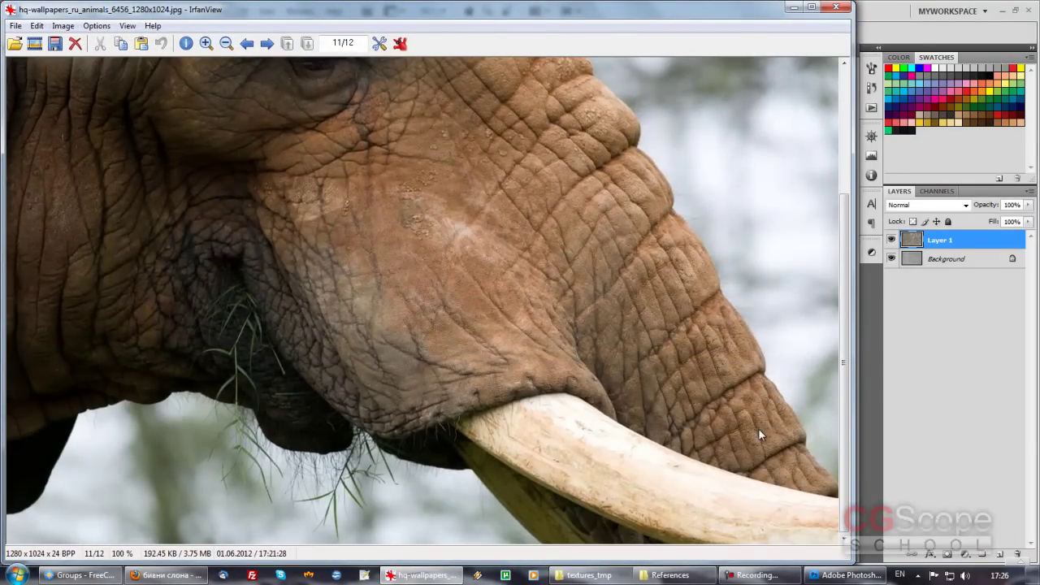
key(shift+f)
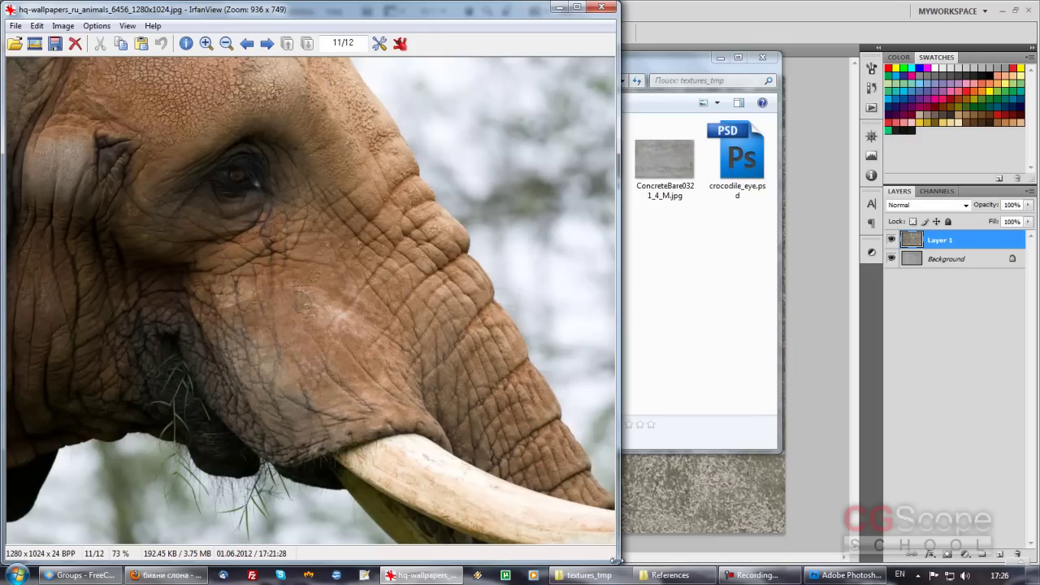
mouse_move(614, 555)
mouse_down()
mouse_move(504, 368)
mouse_move(491, 371)
mouse_up()
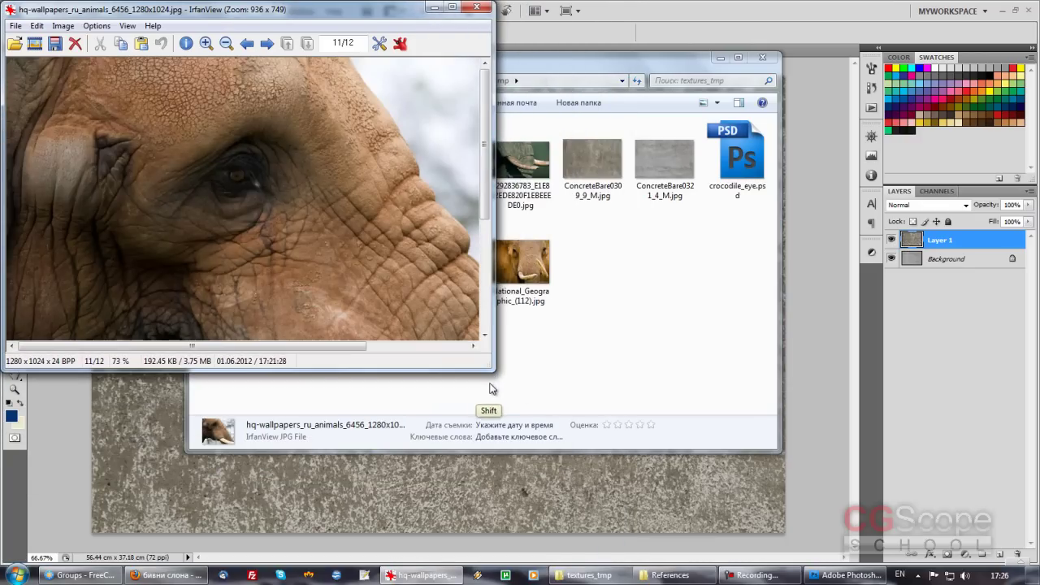
key(shift+f)
mouse_move(492, 370)
mouse_down()
mouse_move(334, 332)
mouse_move(318, 308)
mouse_up()
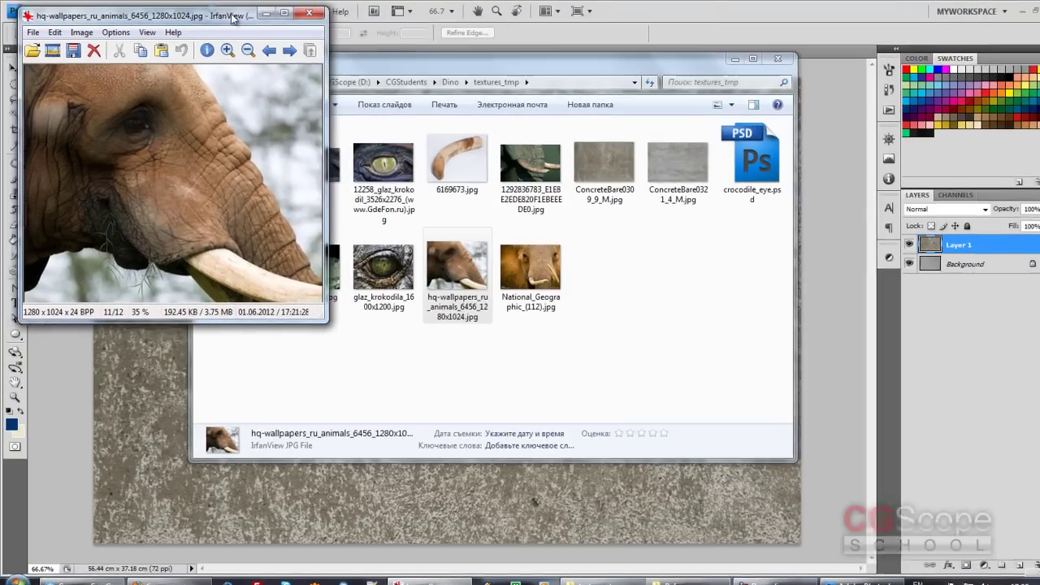
double_click(234, 16)
double_click(275, 7)
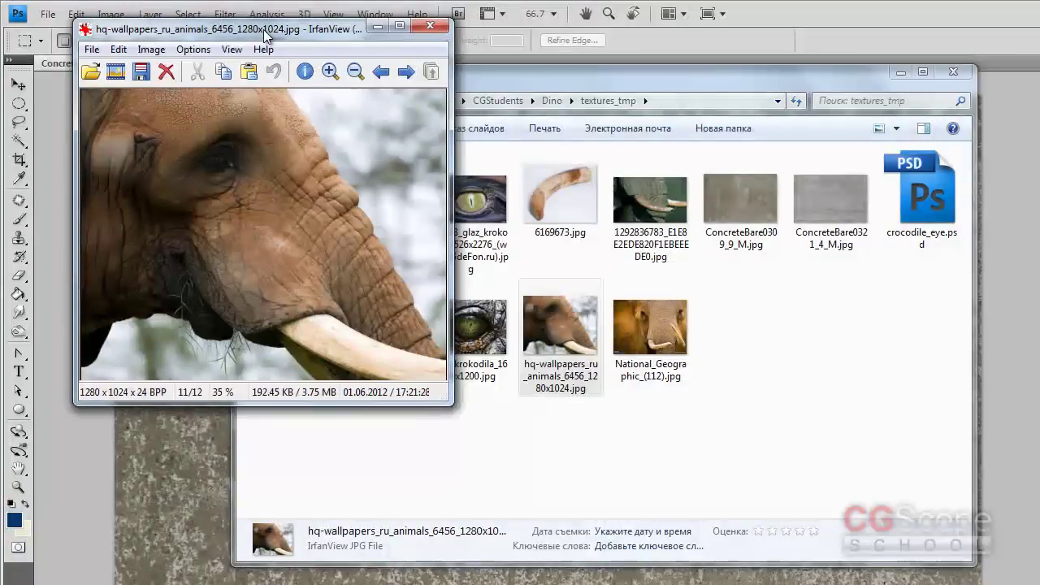
drag(235, 32, 189, 35)
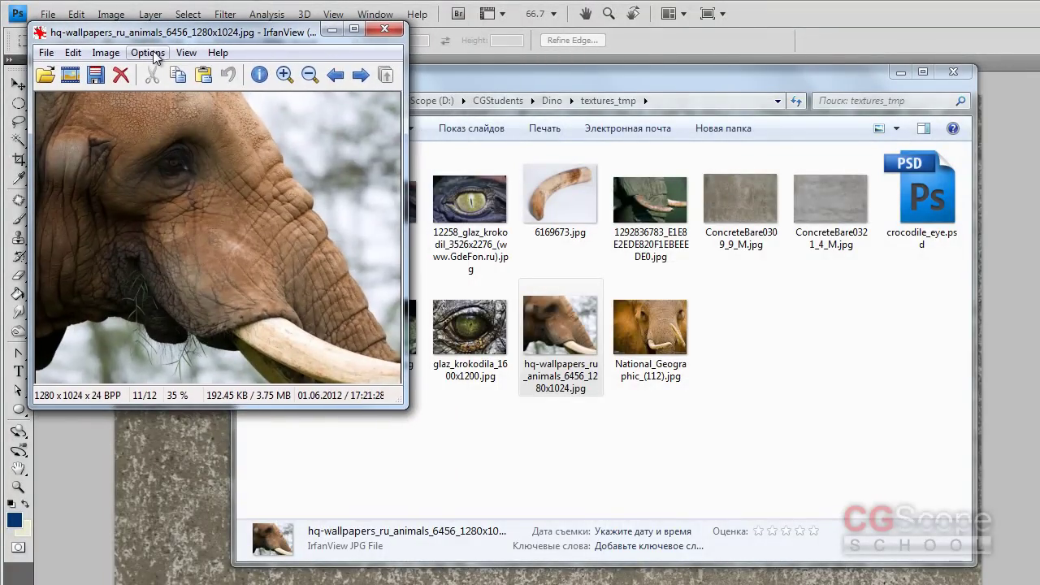
- Keep the elephant viewer always on top, minimize Explorer, and place it over Photoshop
click(152, 53)
click(104, 399)
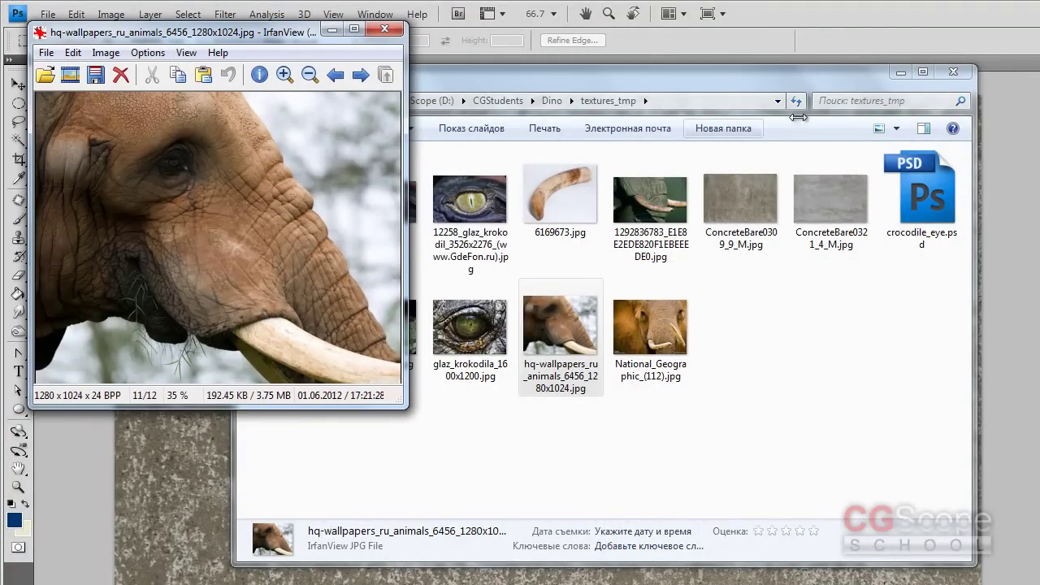
click(898, 74)
drag(286, 30, 304, 88)
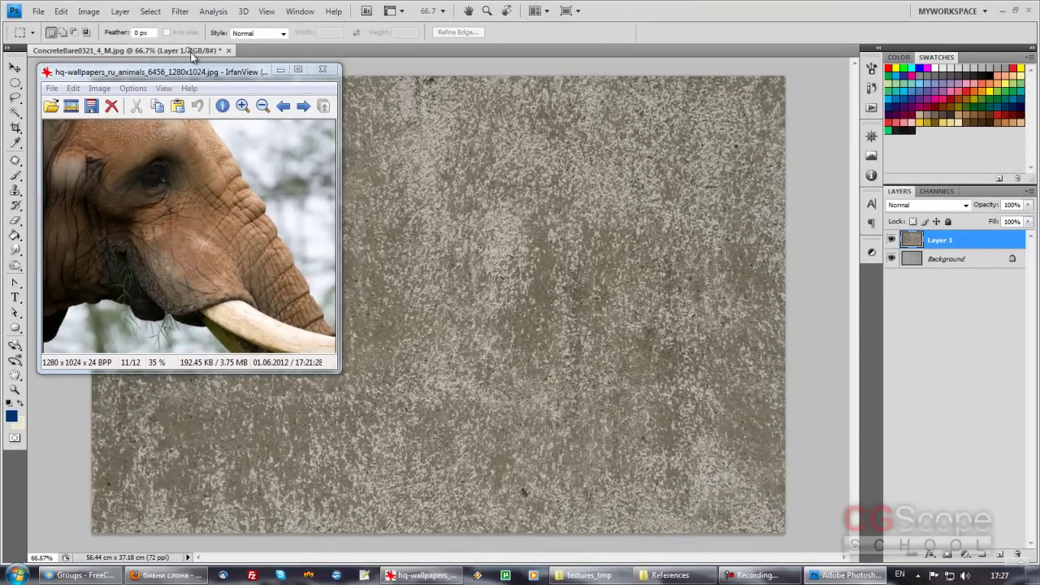
click(406, 213)
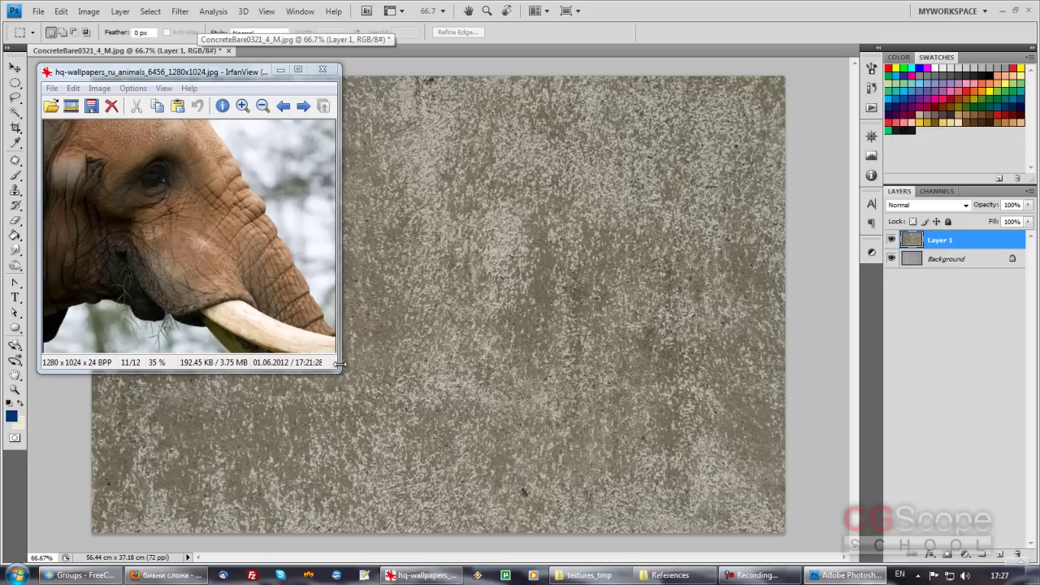
drag(339, 370, 244, 302)
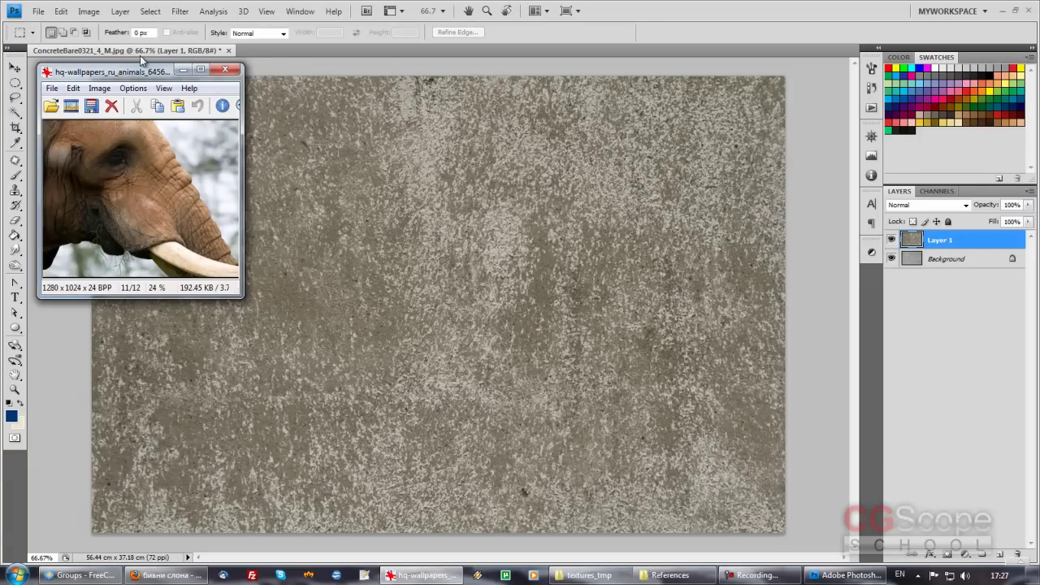
click(145, 51)
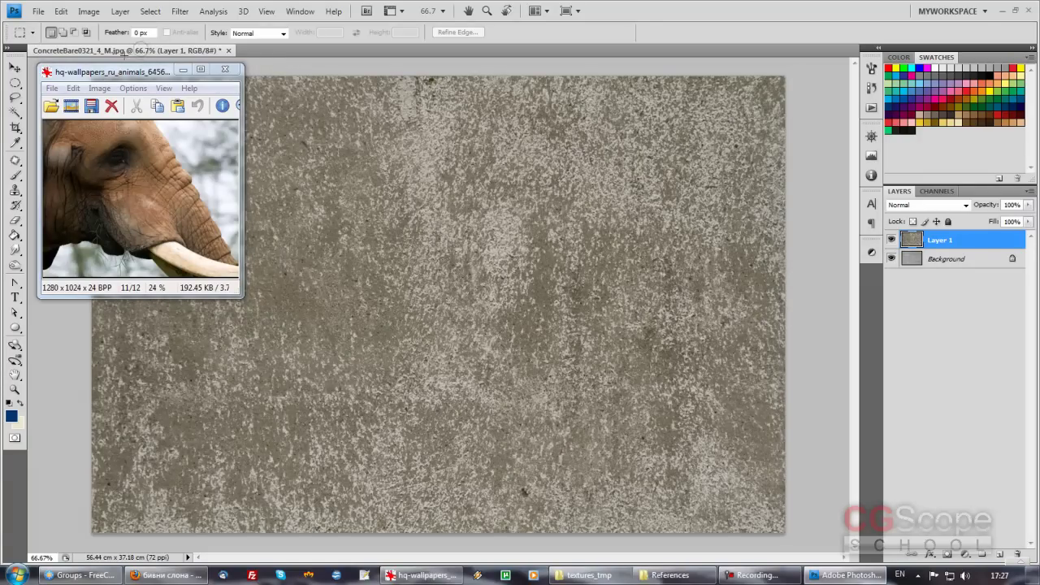
- Save the concrete texture as roga_base.psd in textures_tmp, accepting maximize compatibility
click(39, 13)
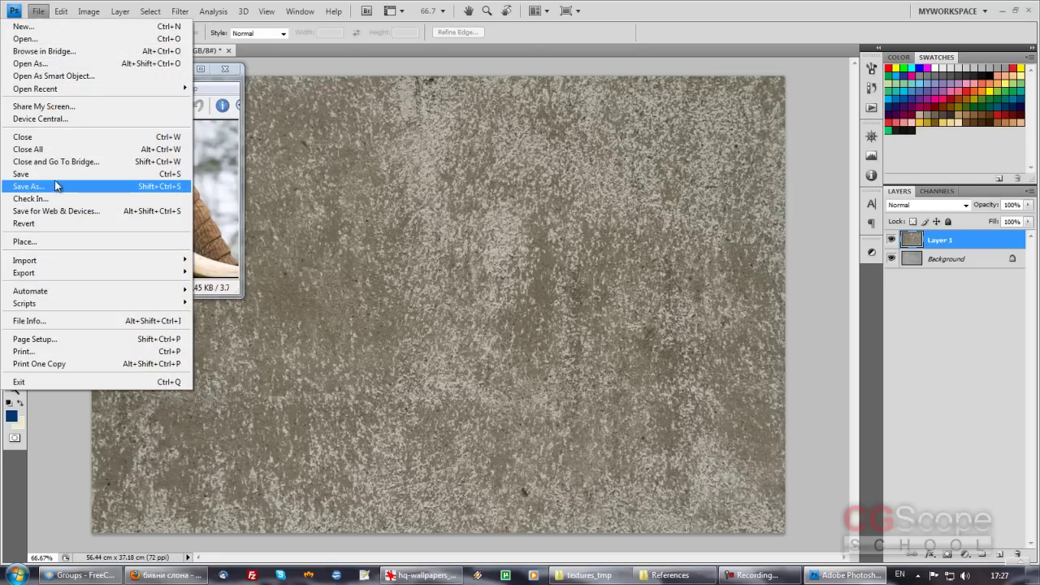
click(29, 186)
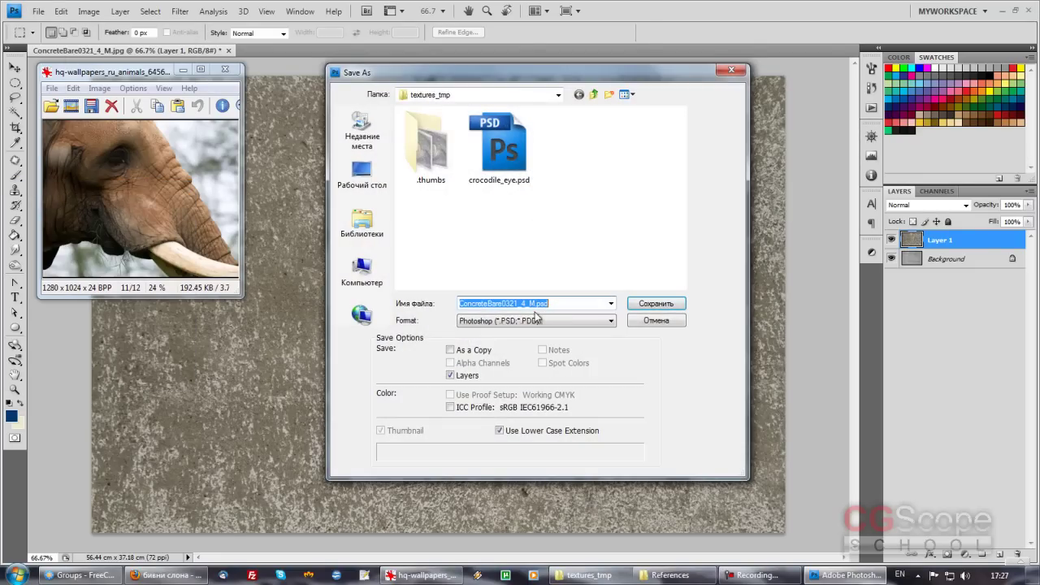
drag(531, 303, 397, 303)
key(BackSpace)
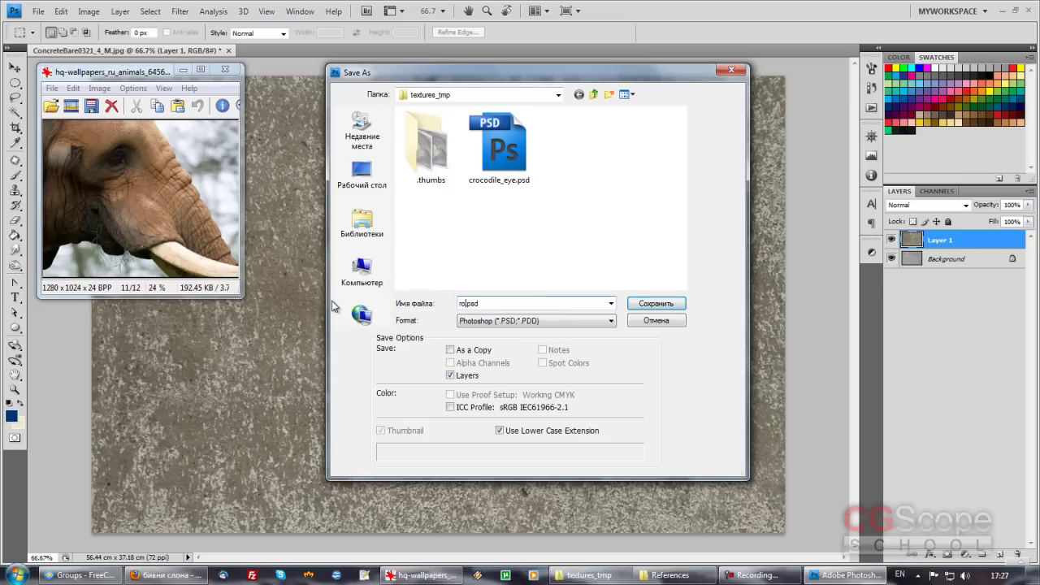
text(_base.)
key(Return)
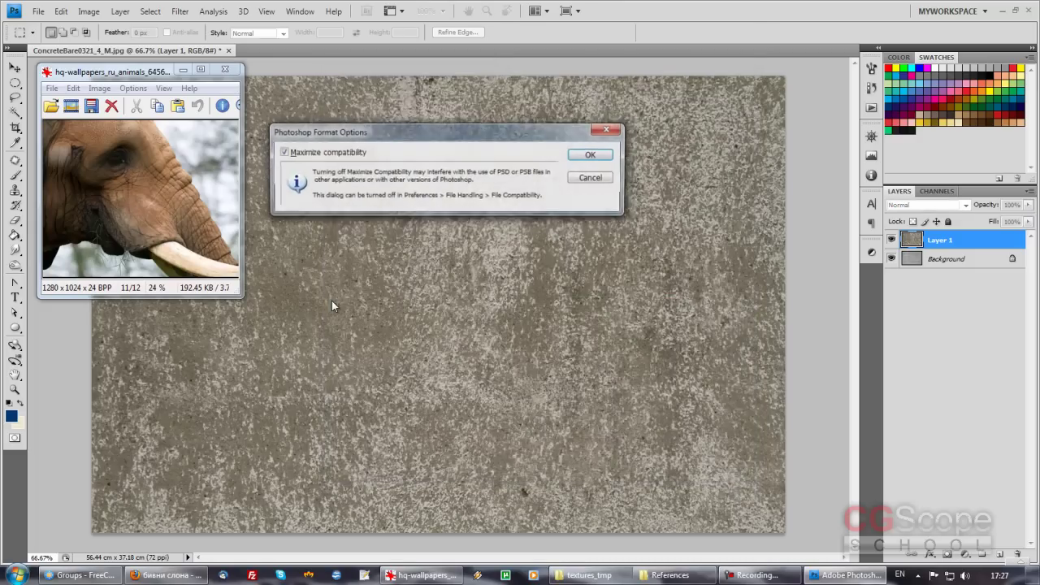
key(Return)
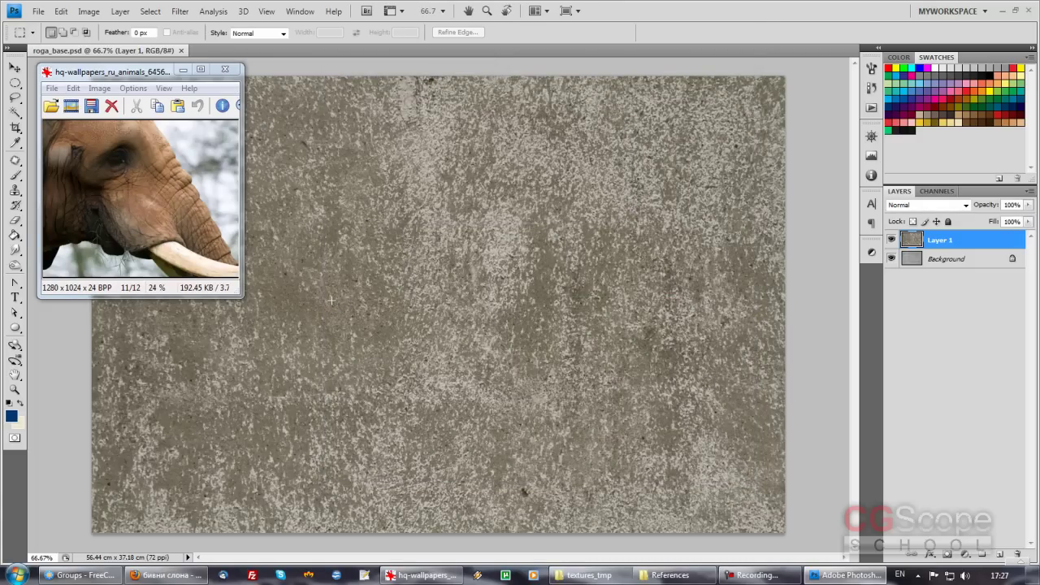
key(v)
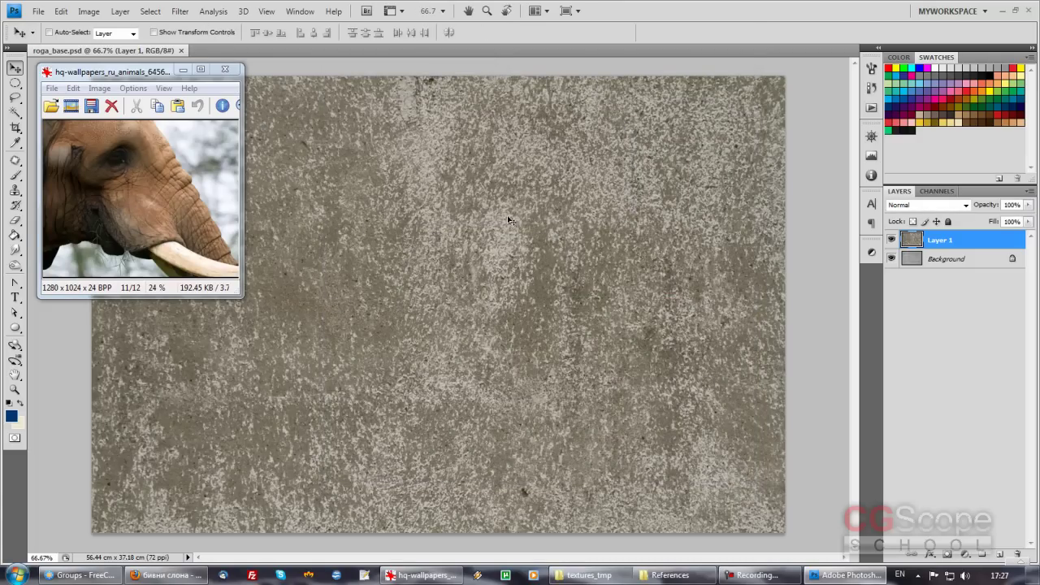
- Cycle Layer 1's blend modes with the arrow keys until it reaches Overlay
click(967, 206)
click(967, 204)
key(Down)
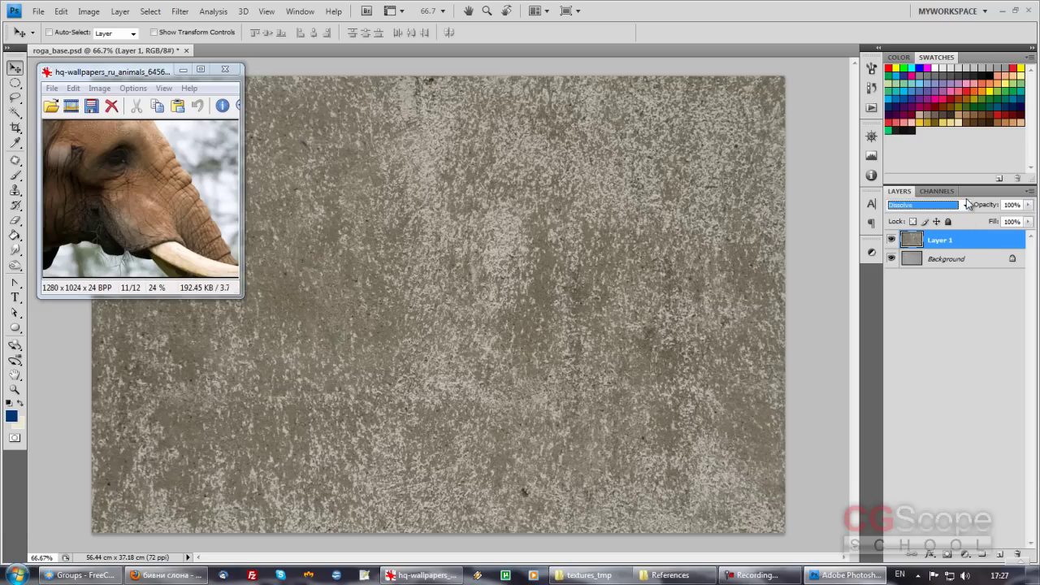
key(Down)
key(Down)
key(Down)
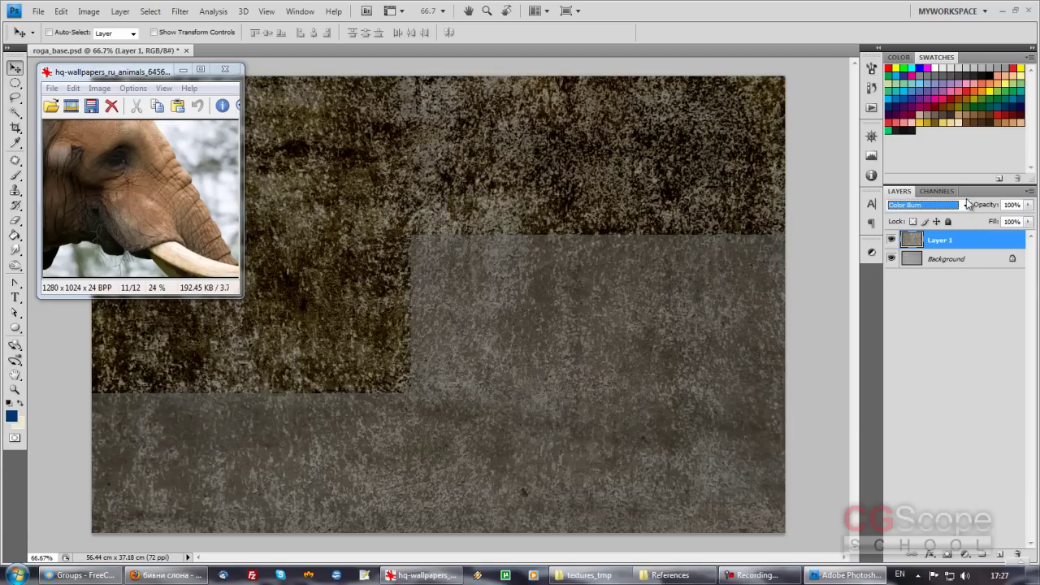
key(Down)
key(Down)
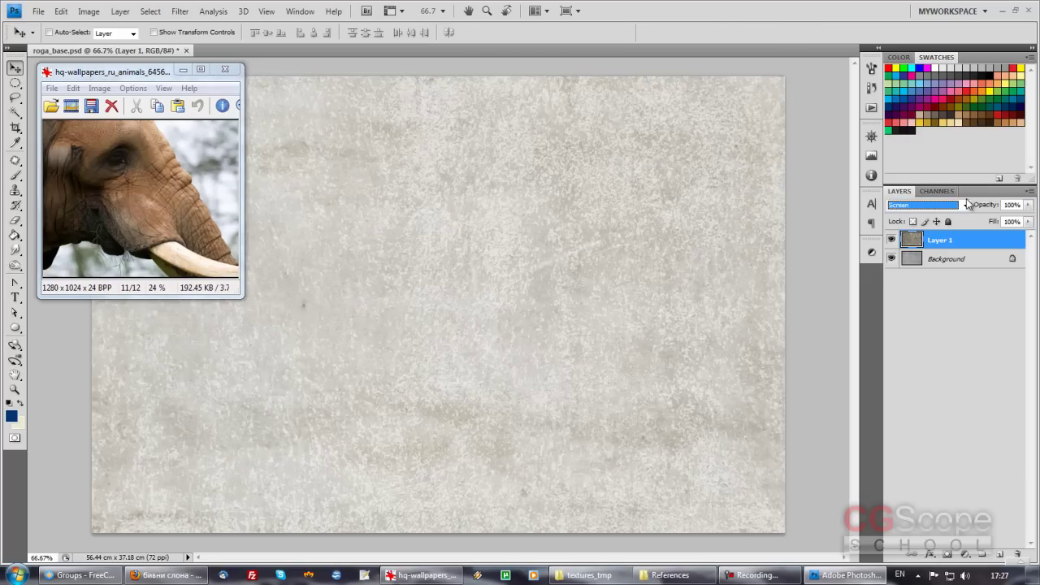
key(Down)
key(Down)
key(Down)
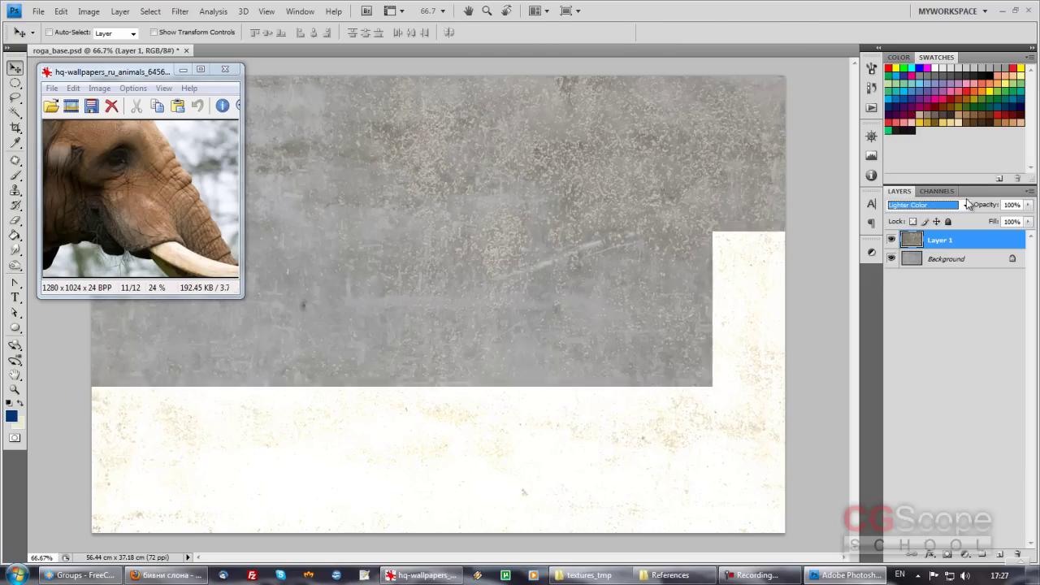
key(Down)
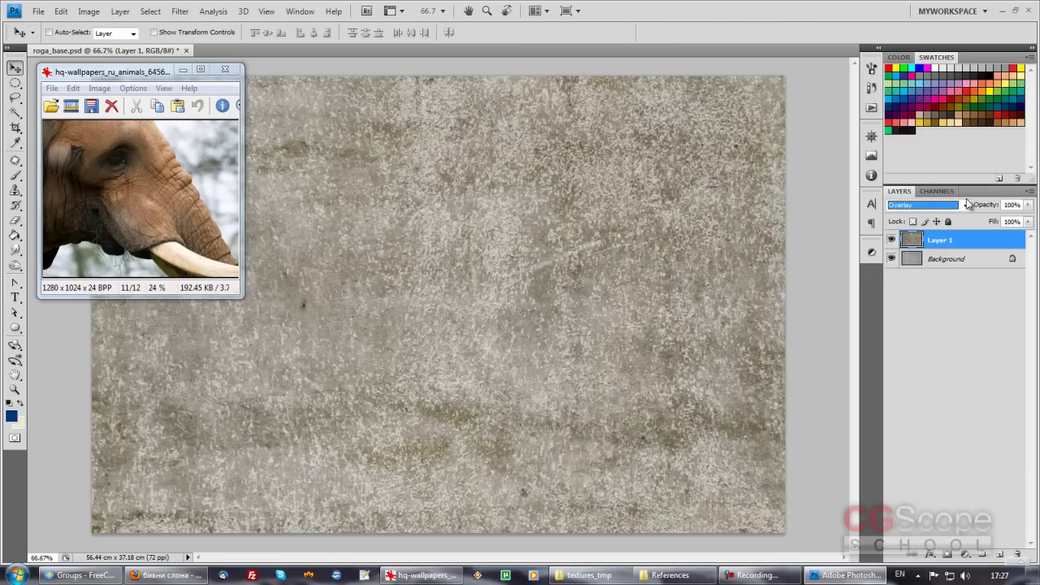
- Toggle Layer 1 on and off to compare, then lower its opacity to 48%
click(891, 239)
click(891, 239)
click(891, 240)
click(892, 240)
click(892, 240)
click(892, 239)
drag(986, 204, 985, 211)
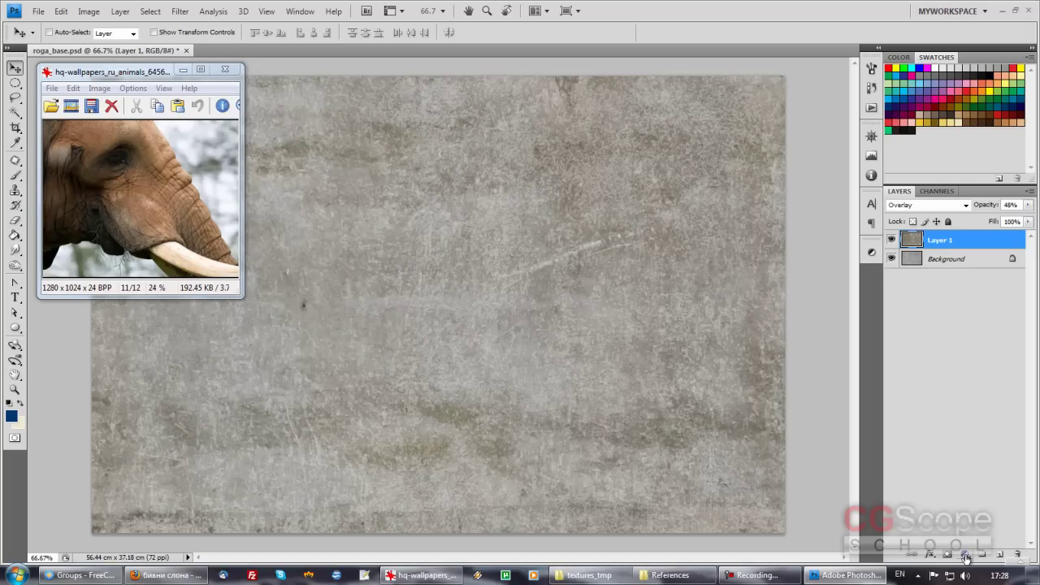
- Add a Solid Color fill layer in pale ivory yellow f7edbd above Layer 1
click(966, 557)
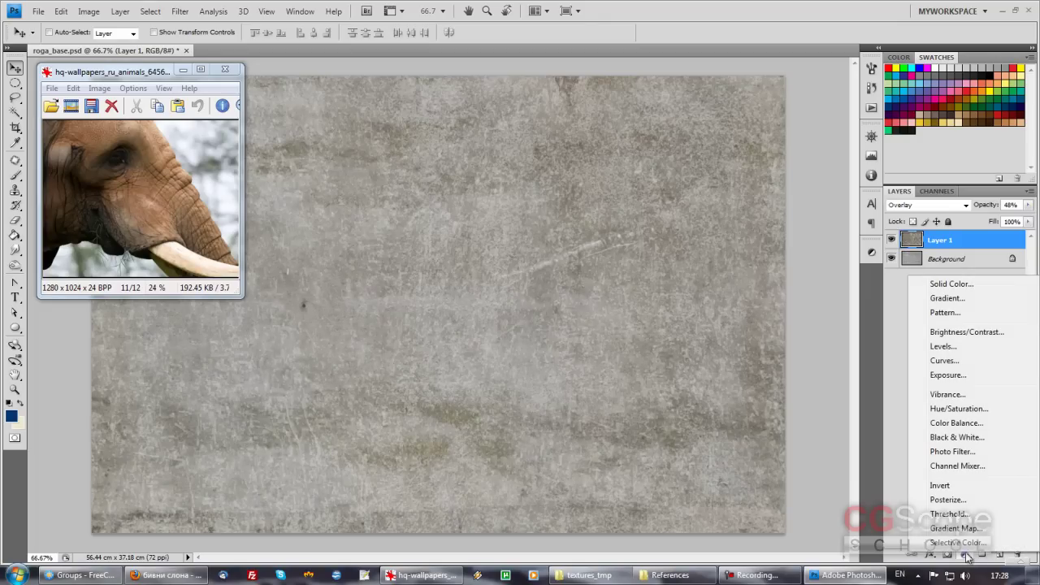
click(895, 299)
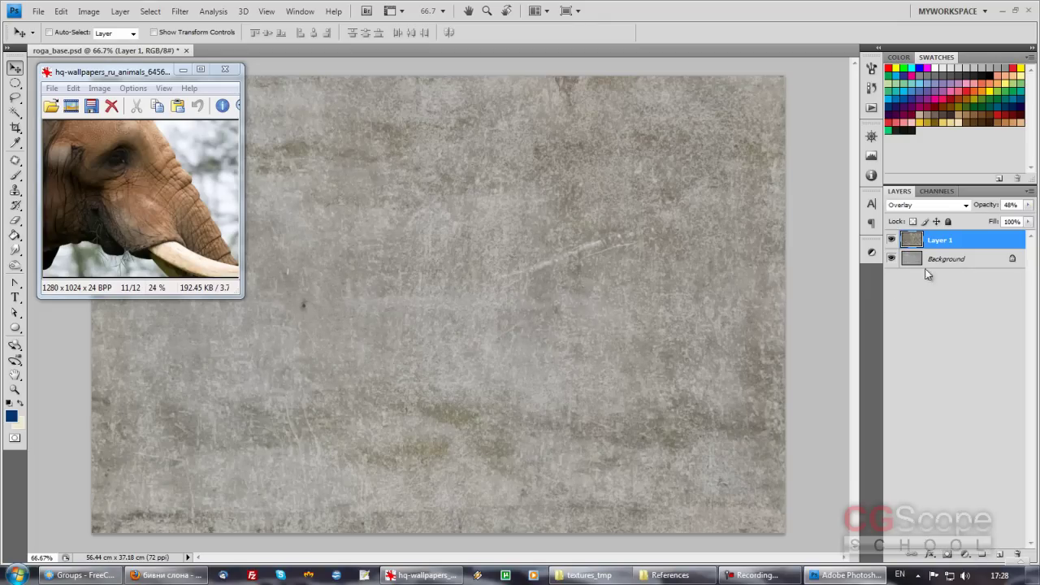
click(966, 556)
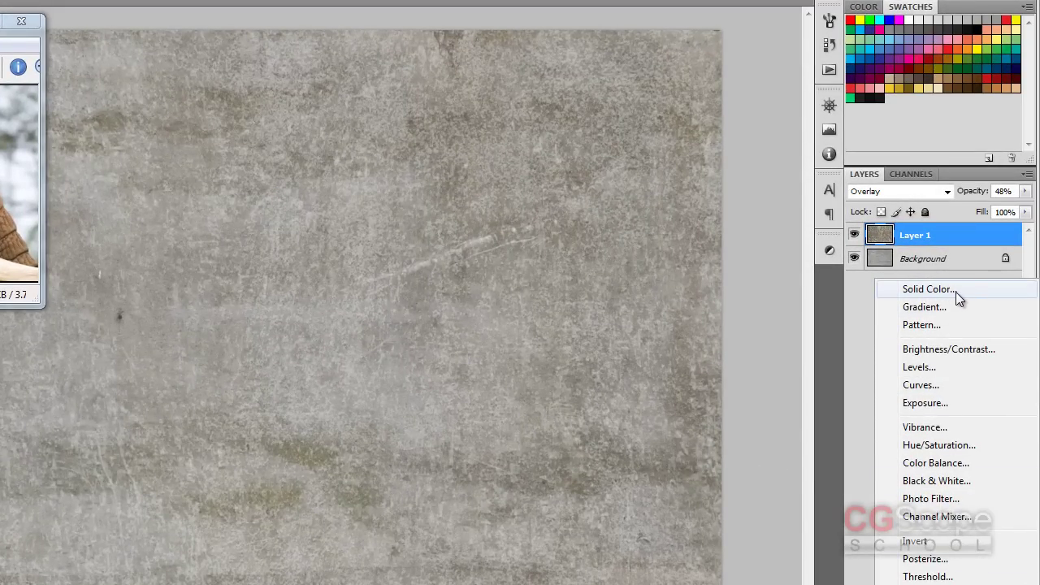
click(961, 290)
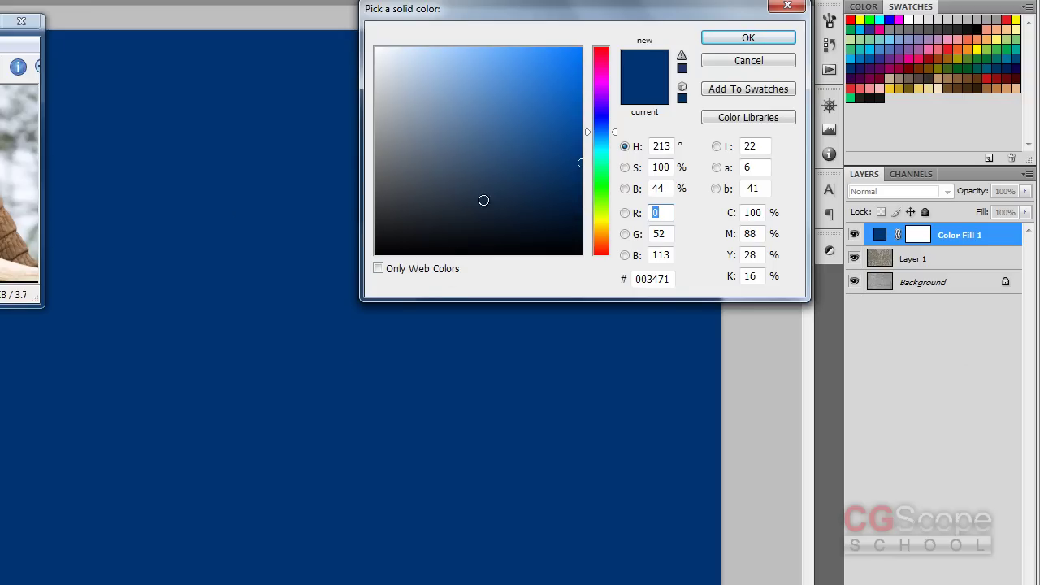
drag(608, 218, 608, 225)
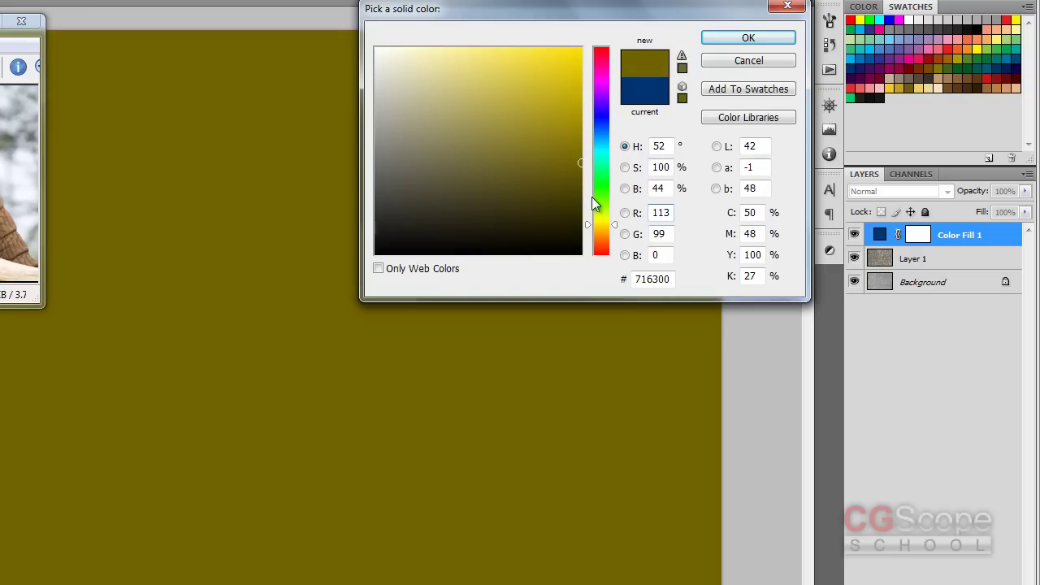
click(489, 47)
drag(489, 48, 453, 64)
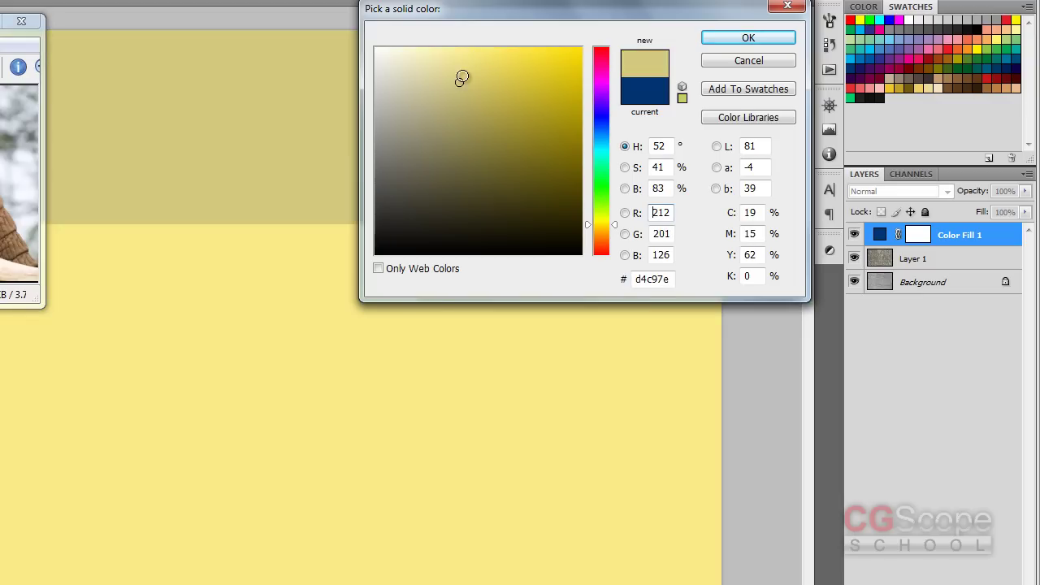
click(615, 226)
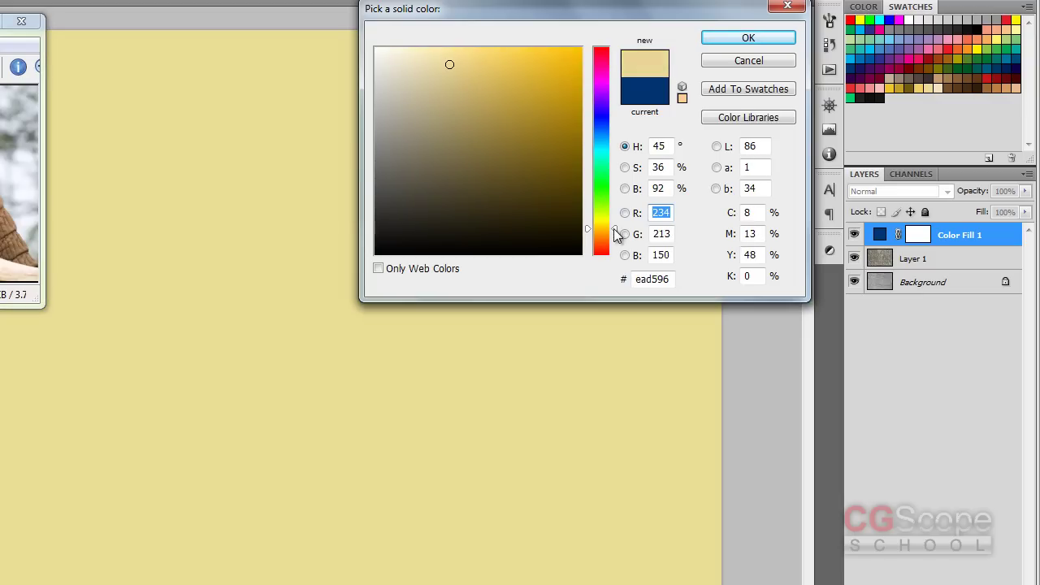
drag(615, 233, 615, 233)
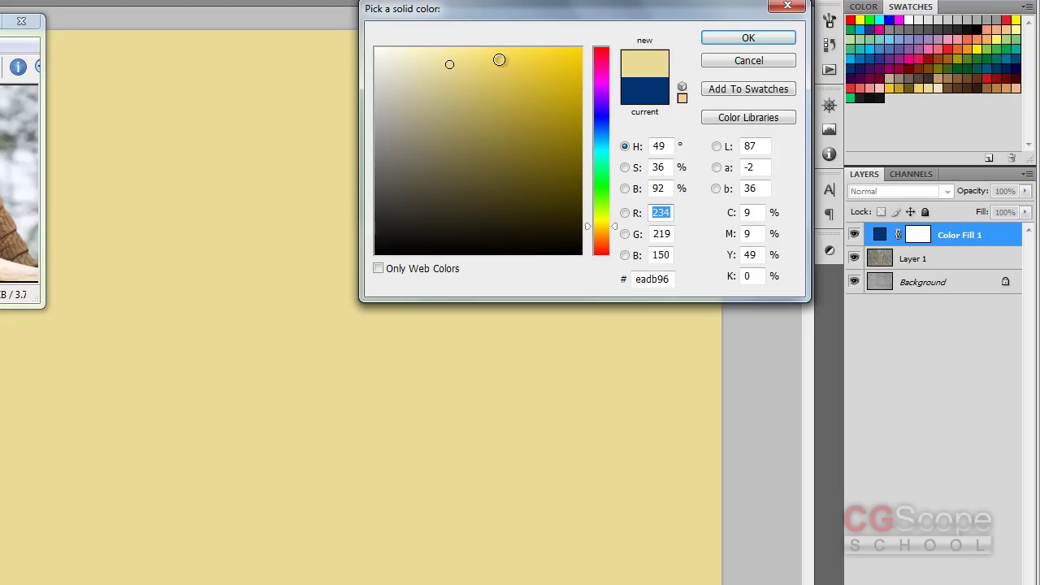
click(462, 48)
mouse_move(462, 48)
mouse_down()
mouse_move(426, 49)
mouse_move(425, 58)
mouse_up()
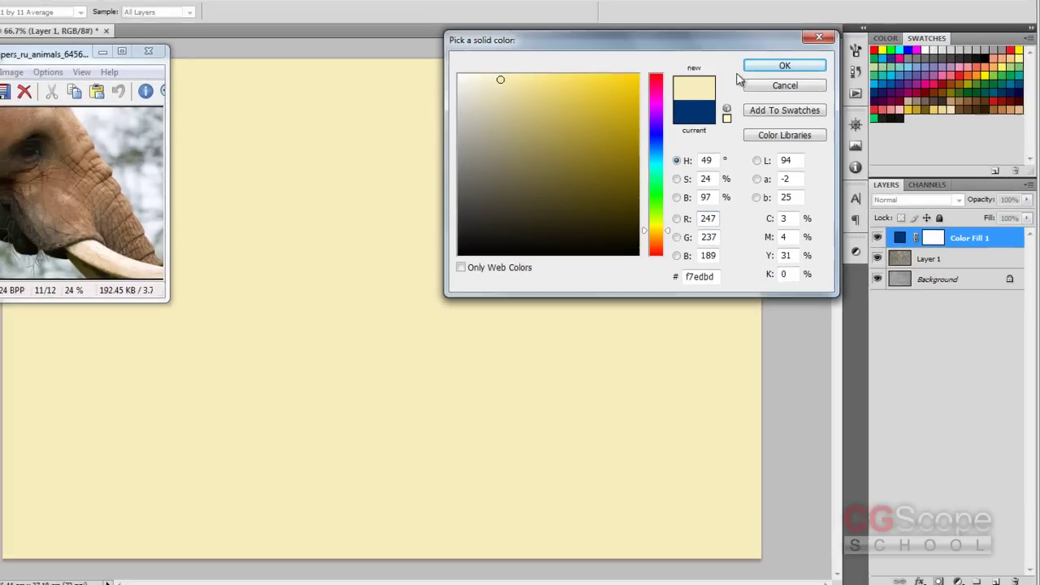
key(Return)
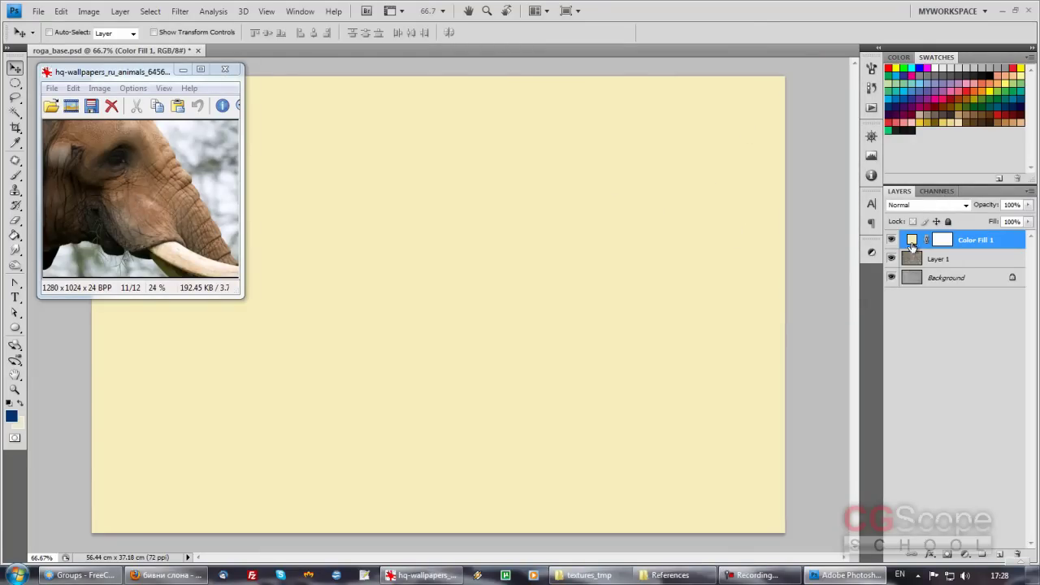
- Blend Color Fill 1 as Overlay at 60% opacity
click(966, 206)
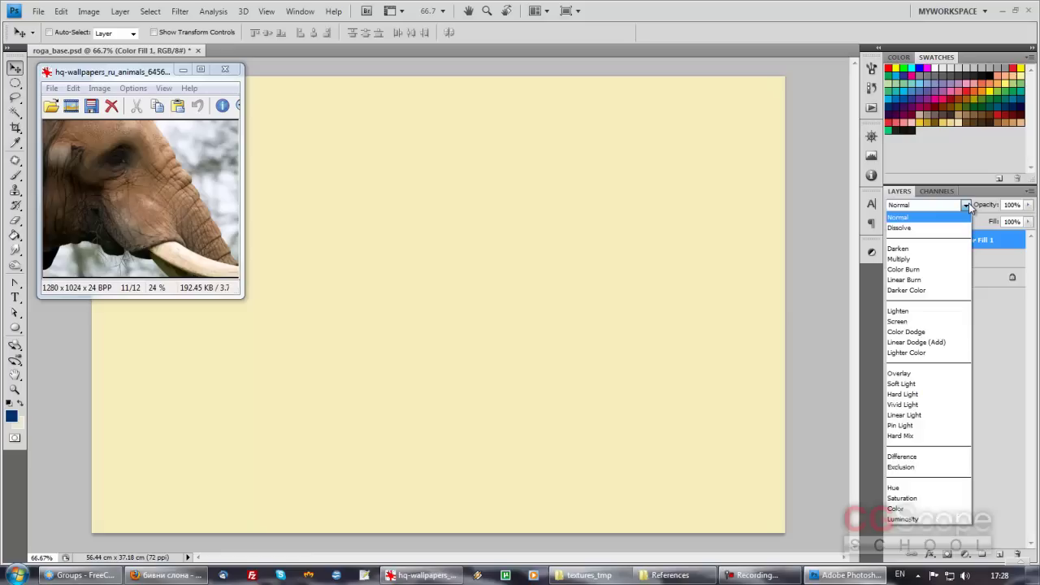
click(967, 208)
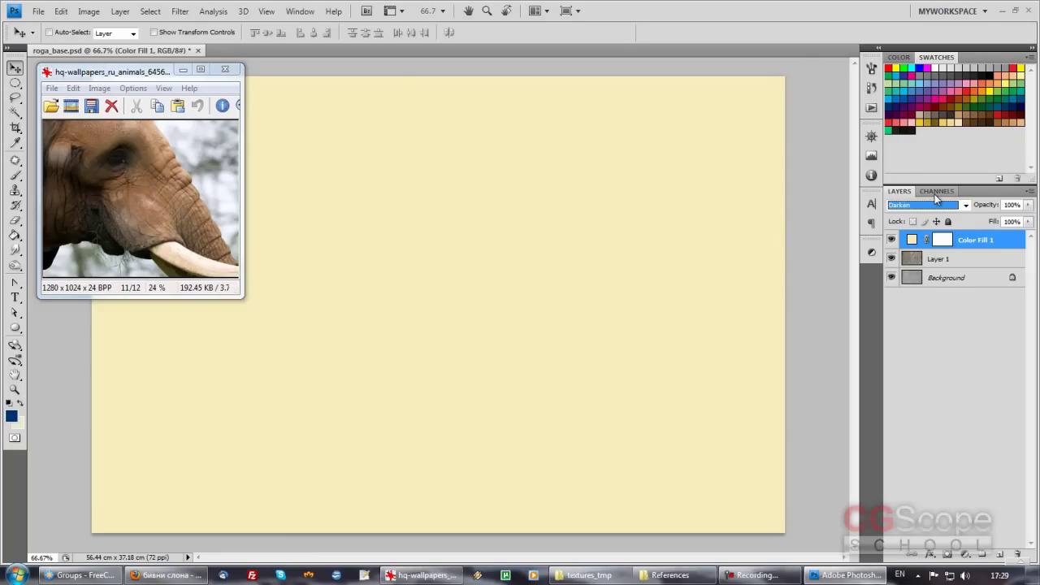
key(Down)
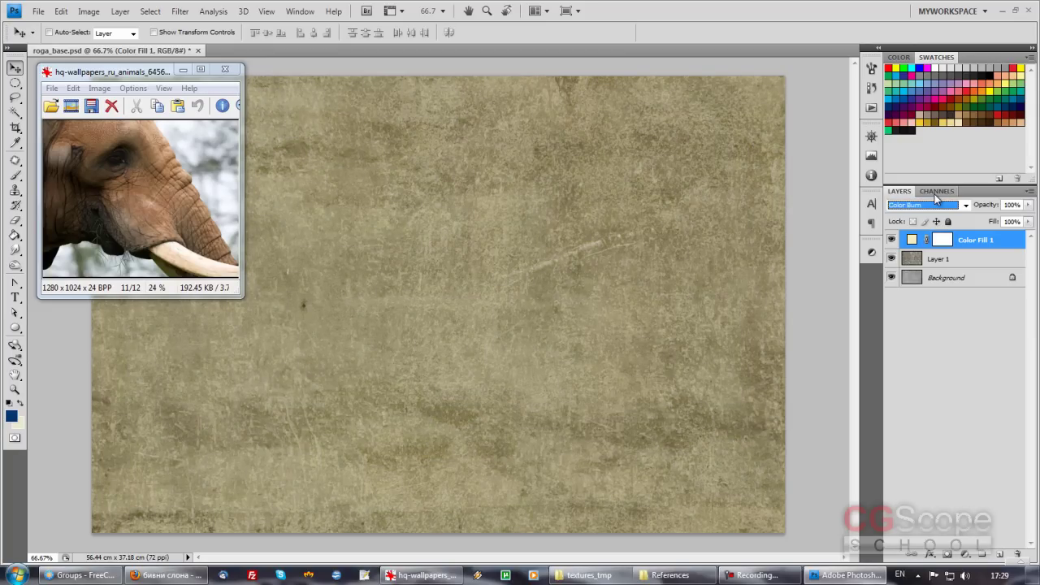
key(Down)
key(Down)
key(Down)
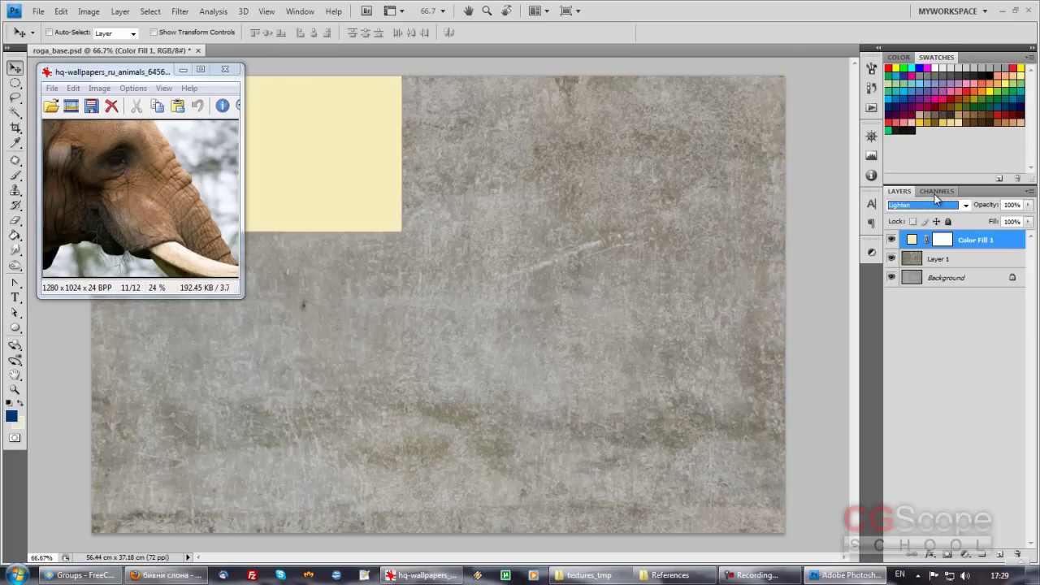
key(Down)
key(Down)
key(Down)
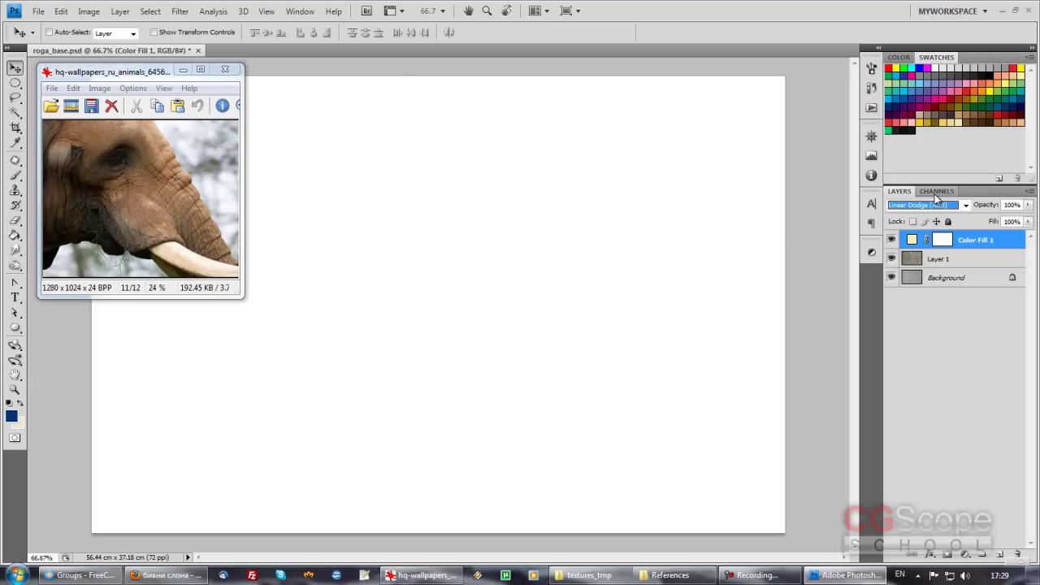
key(Down)
key(Down)
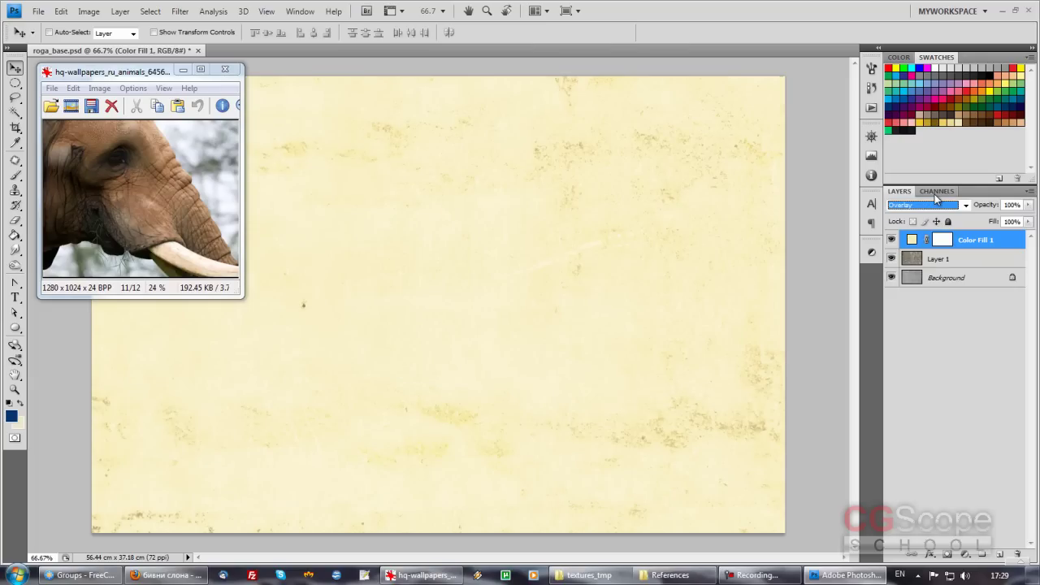
key(Down)
key(Up)
drag(993, 208, 987, 209)
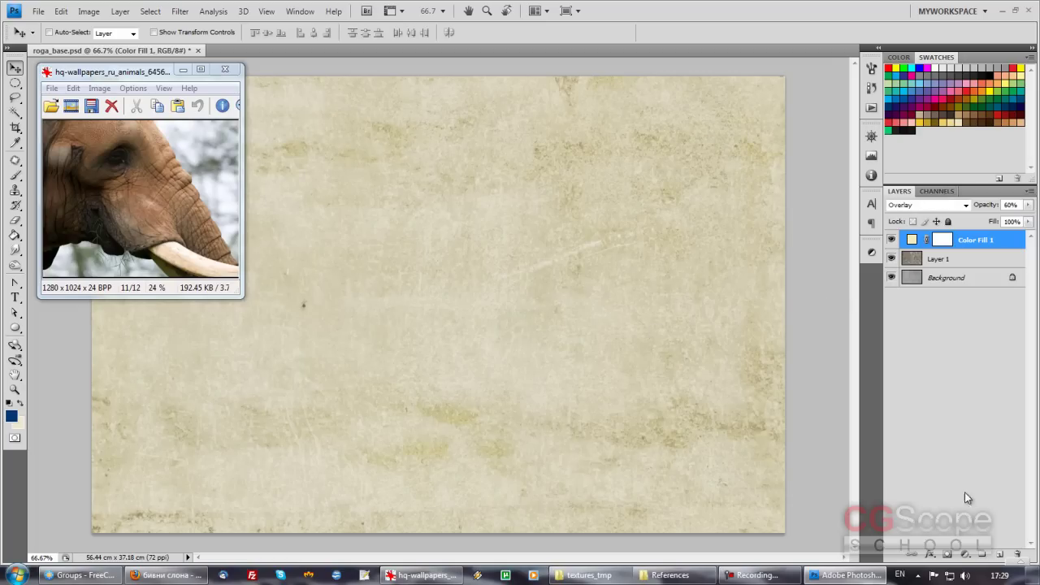
click(965, 554)
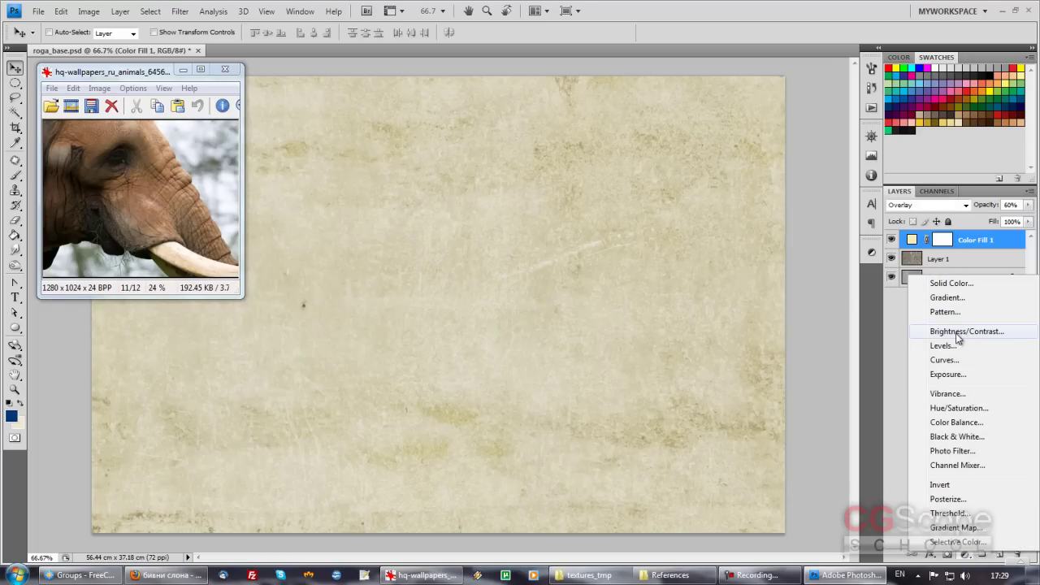
- Add a Brightness/Contrast layer, compare it on and off, and set brightness -10, contrast 50
click(956, 333)
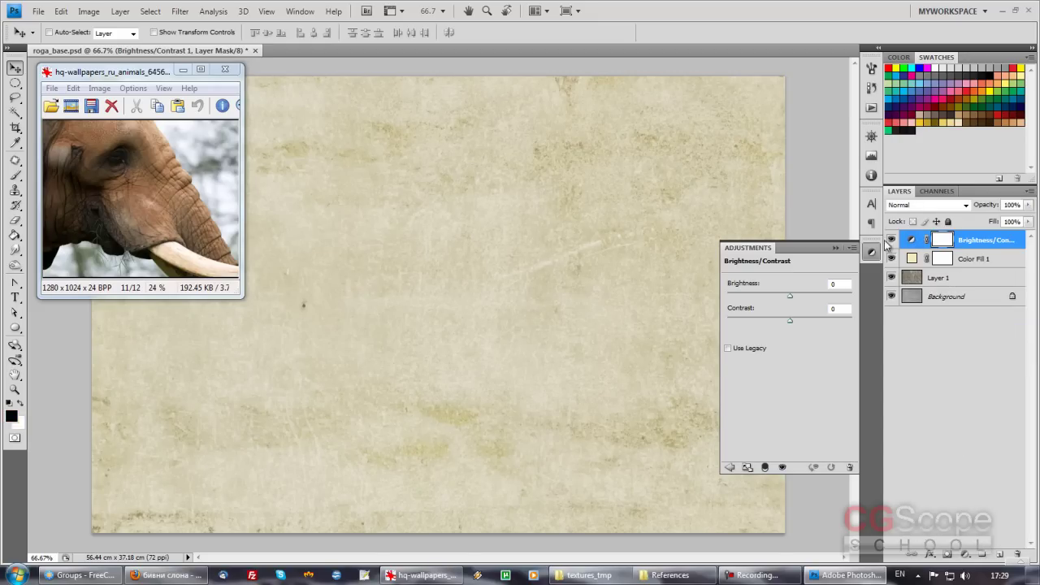
click(88, 11)
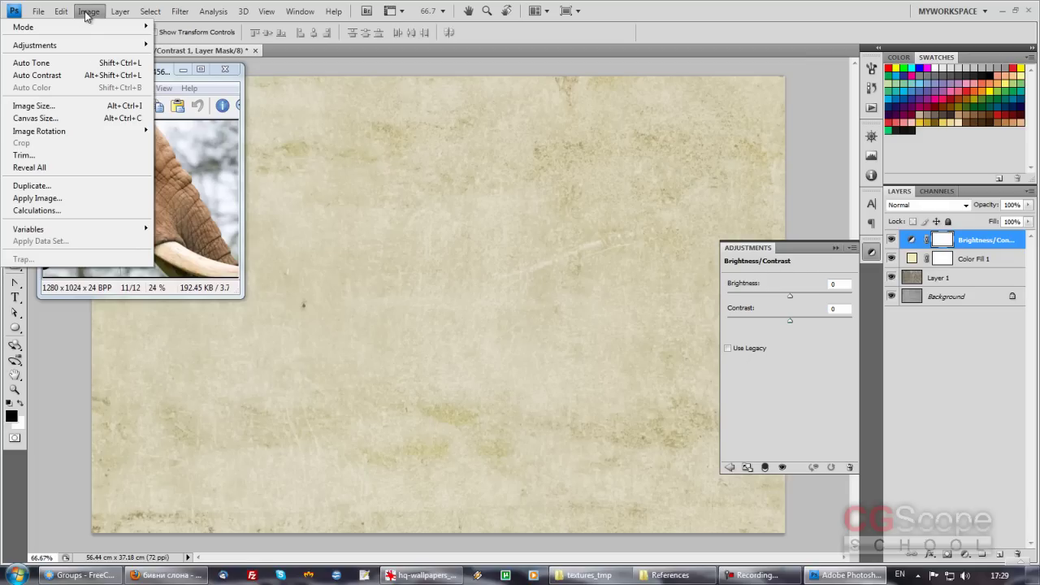
mouse_move(35, 45)
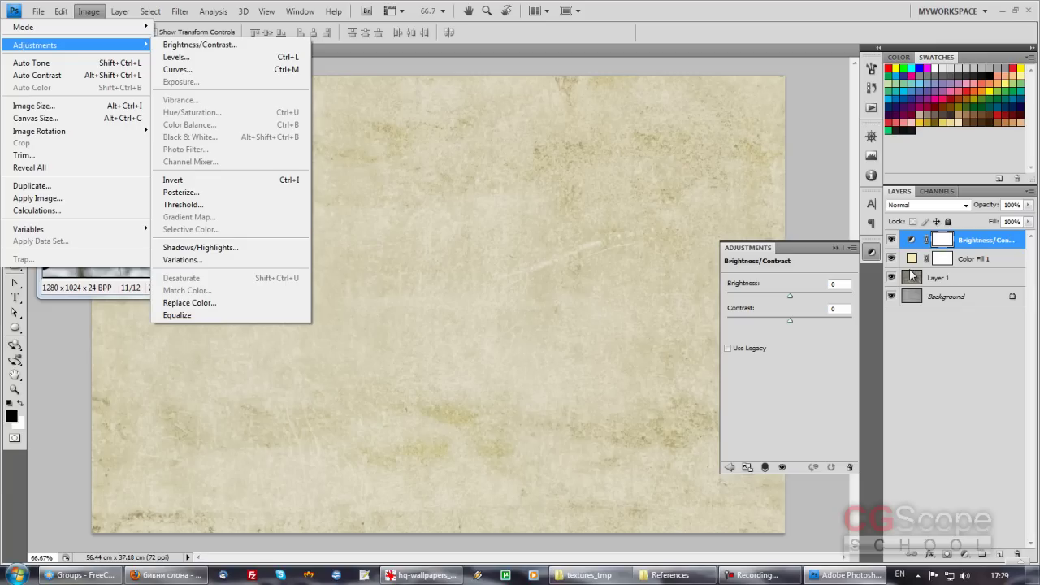
click(933, 346)
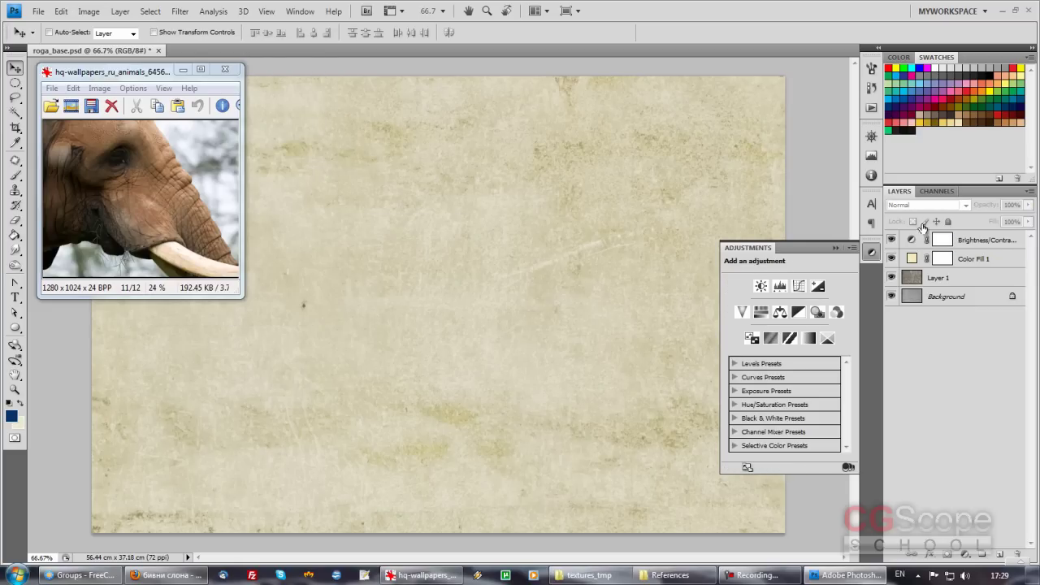
click(909, 242)
click(892, 240)
click(892, 240)
click(892, 240)
click(892, 240)
click(892, 239)
click(892, 240)
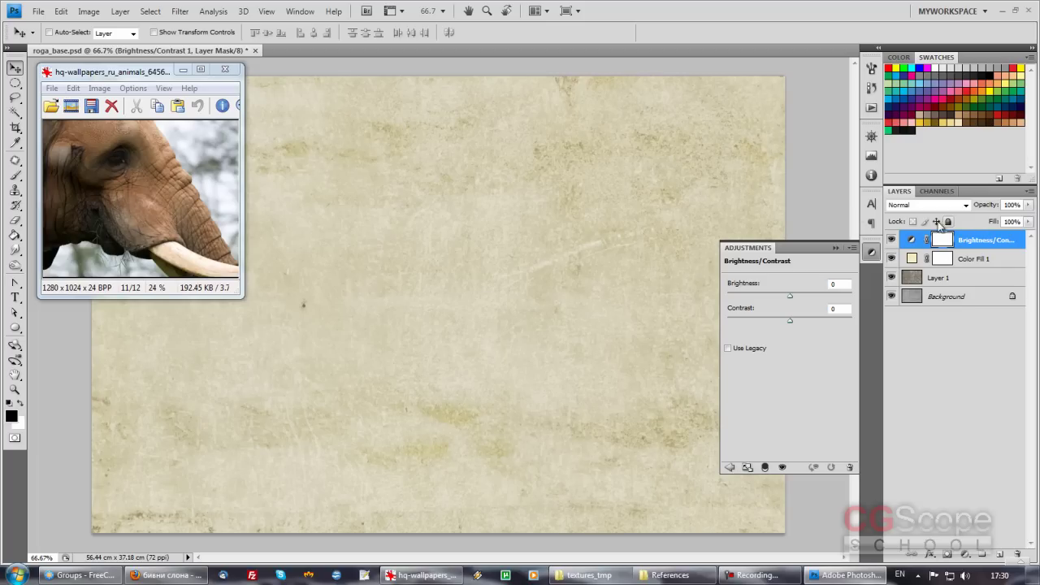
mouse_move(788, 296)
mouse_down()
mouse_move(767, 294)
mouse_move(813, 324)
mouse_move(777, 296)
mouse_move(796, 298)
mouse_move(785, 302)
mouse_up()
click(965, 554)
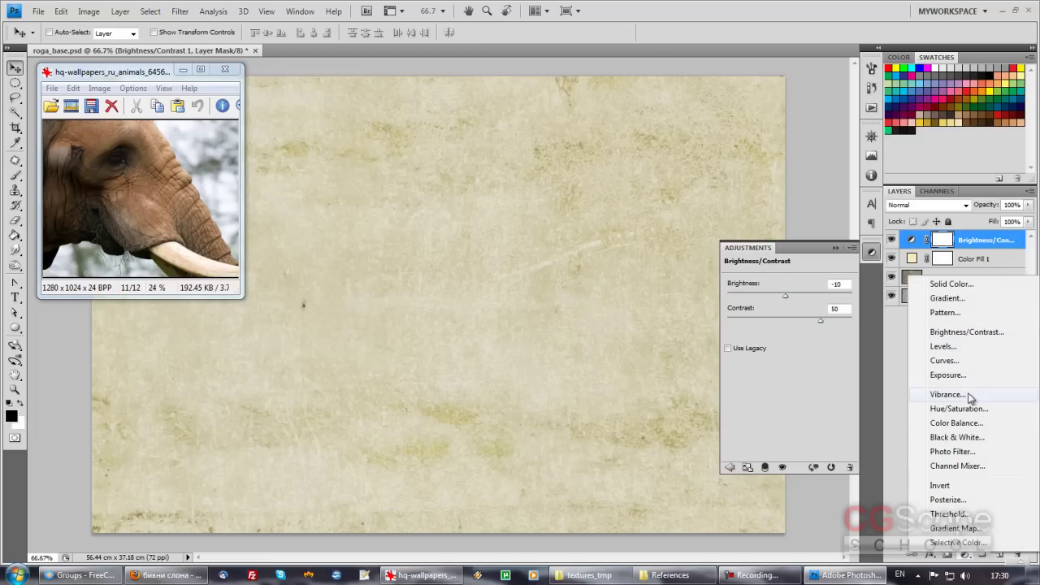
- Add a Color Balance layer and shift its shadows toward red, magenta and blue
click(957, 423)
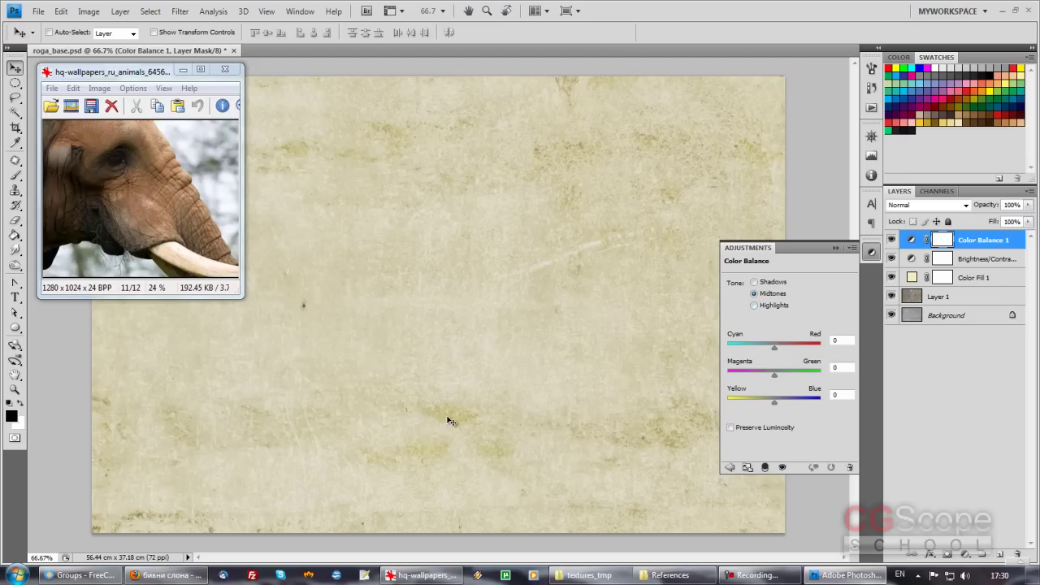
click(771, 283)
drag(777, 349, 816, 355)
drag(773, 374, 762, 375)
mouse_move(774, 402)
mouse_down()
mouse_move(784, 401)
mouse_move(770, 407)
mouse_up()
- Warm the highlights toward yellow and refine shadows to +92 red, -38 magenta, +2 blue
click(770, 307)
mouse_move(775, 402)
mouse_down()
mouse_move(753, 402)
mouse_move(785, 375)
mouse_move(771, 348)
mouse_move(757, 351)
mouse_up()
click(772, 294)
click(777, 282)
drag(763, 376, 754, 376)
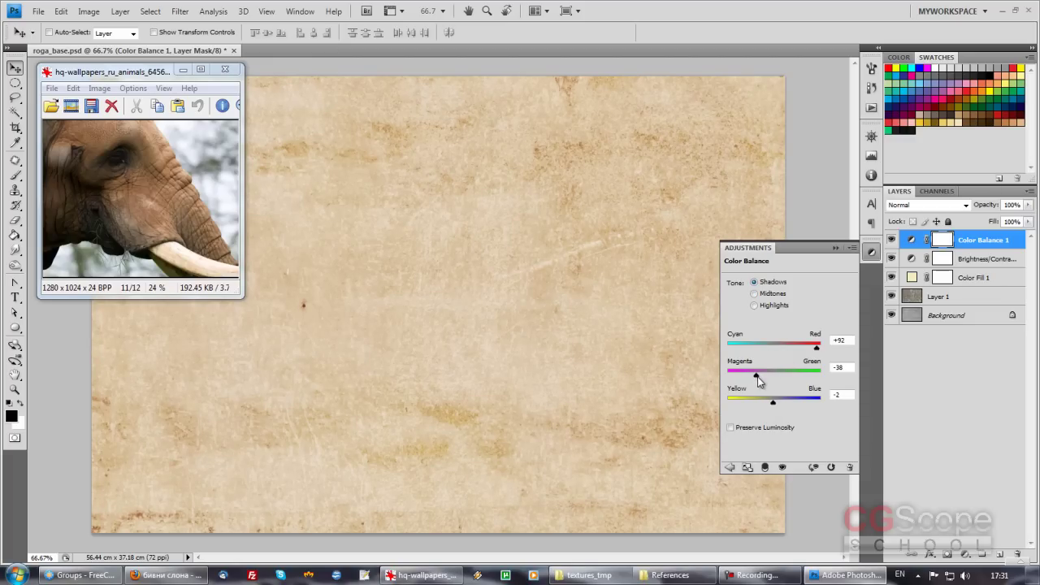
drag(774, 404, 770, 402)
click(956, 405)
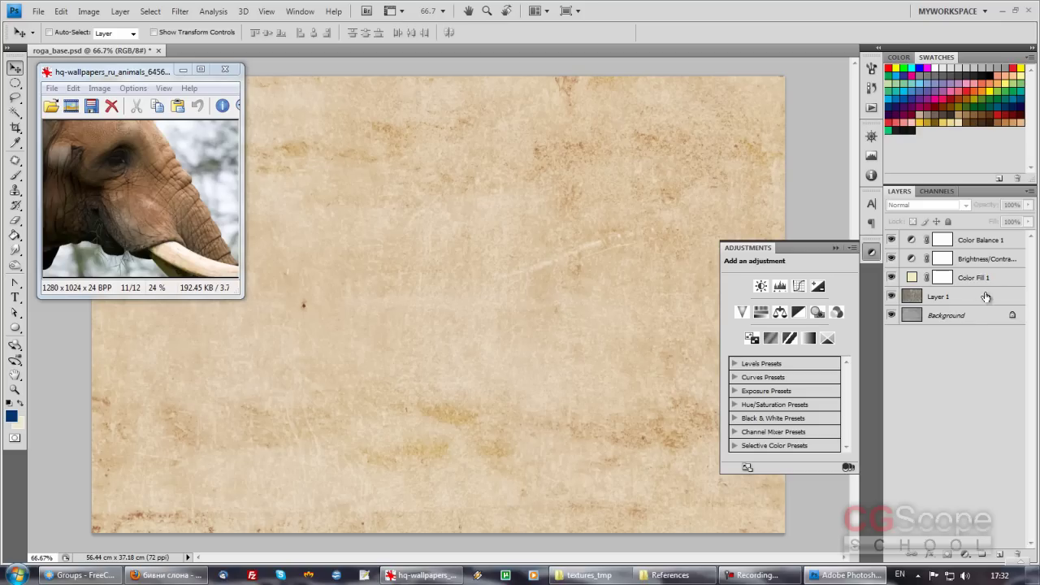
- Save roga_base.psd with Ctrl+S, collapse the Adjustments panel, and minimize the elephant reference window
click(1004, 242)
key(ctrl+s)
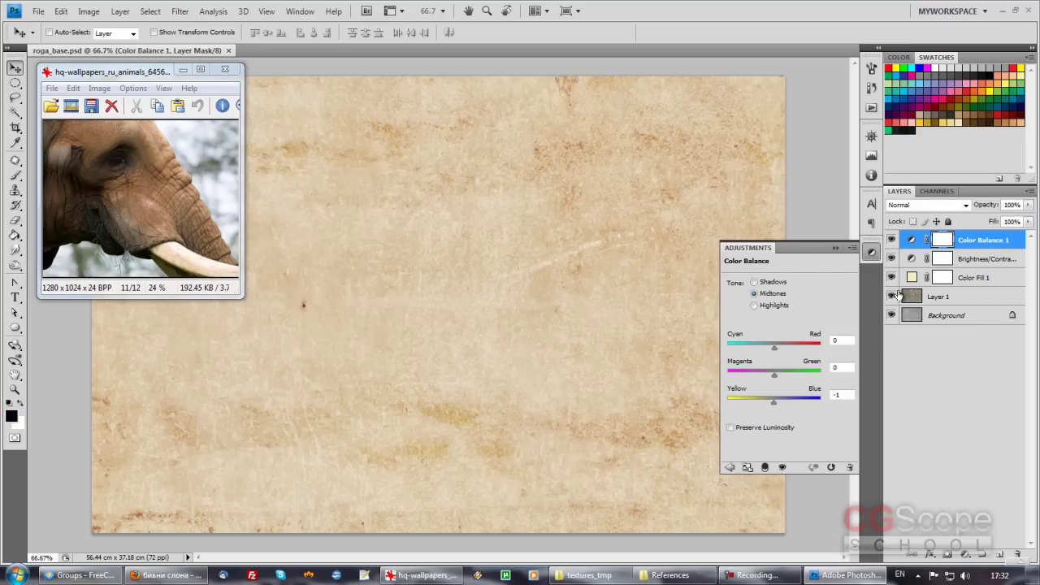
click(871, 252)
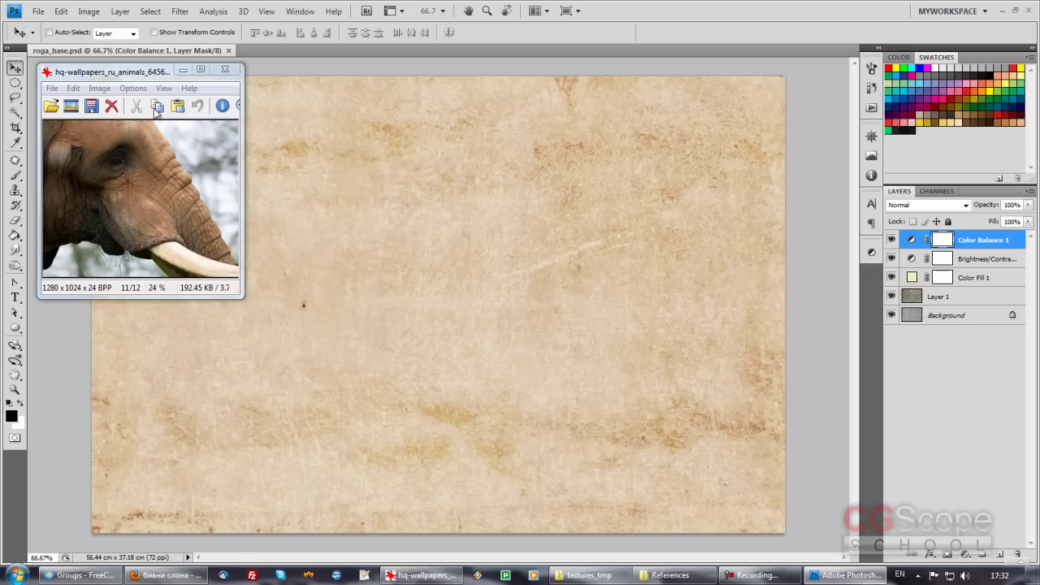
click(183, 70)
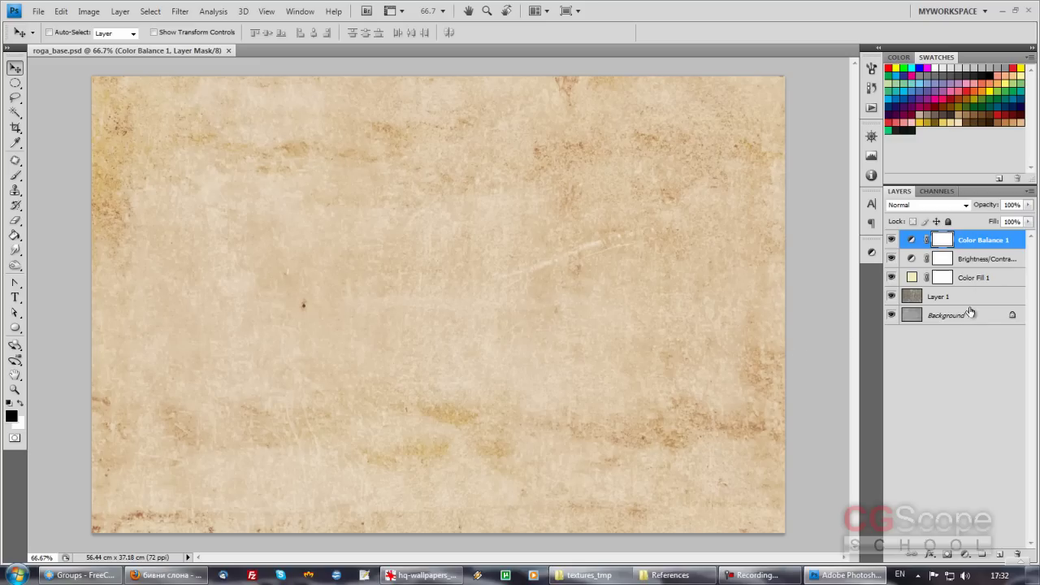
- Select all five layers and duplicate them
drag(969, 242, 964, 300)
drag(954, 307, 1001, 240)
shift+click(981, 317)
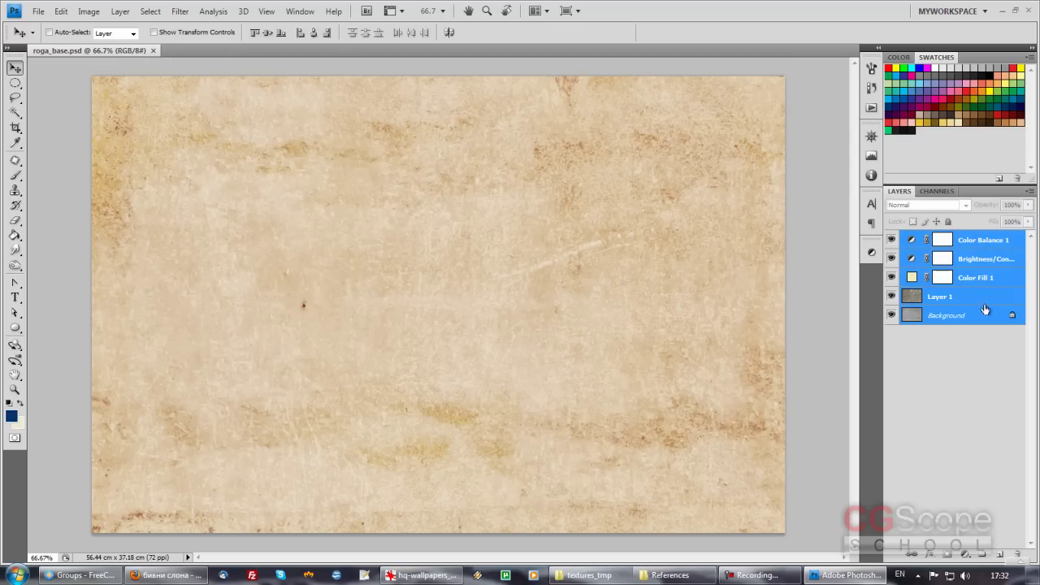
drag(979, 317, 1001, 552)
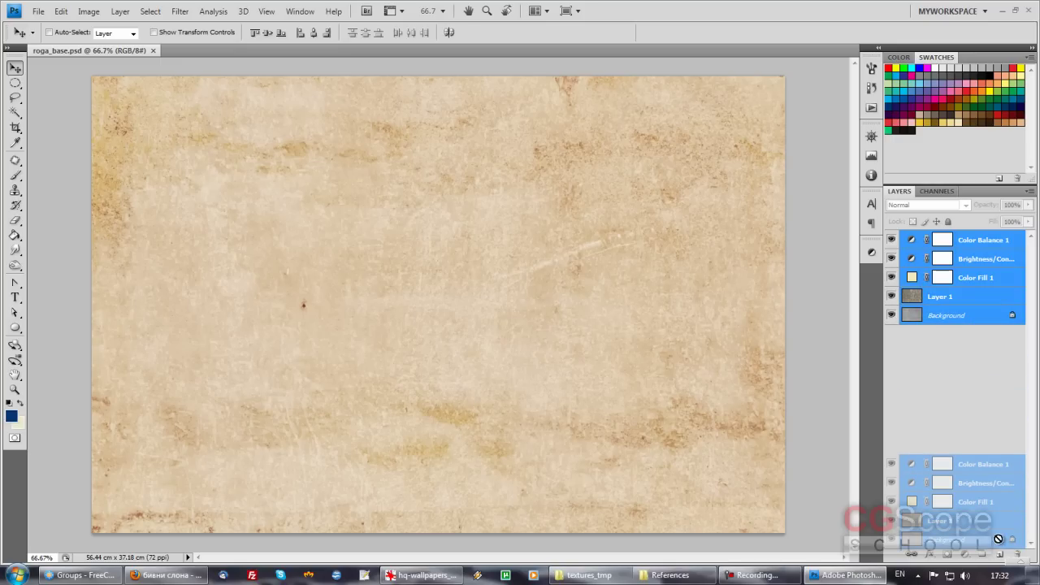
drag(999, 553, 1000, 554)
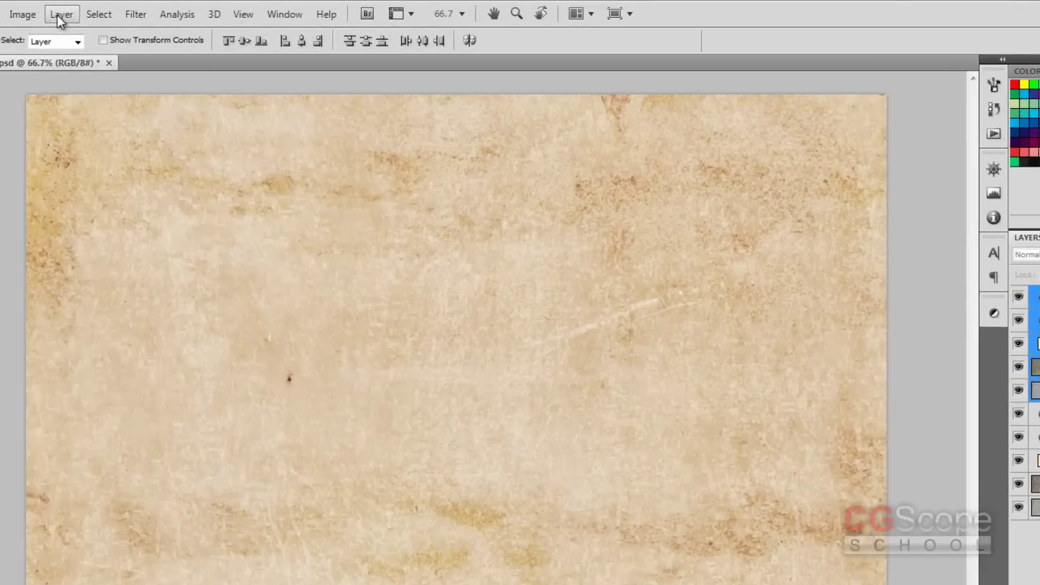
- Merge the copies into one layer named 'color final' and compare it against the originals
click(120, 13)
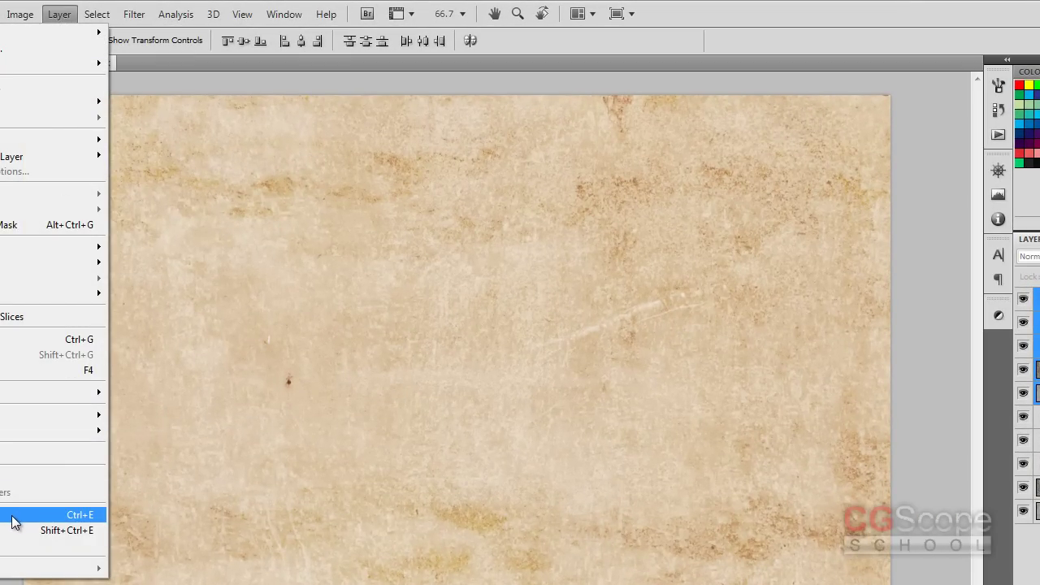
click(54, 516)
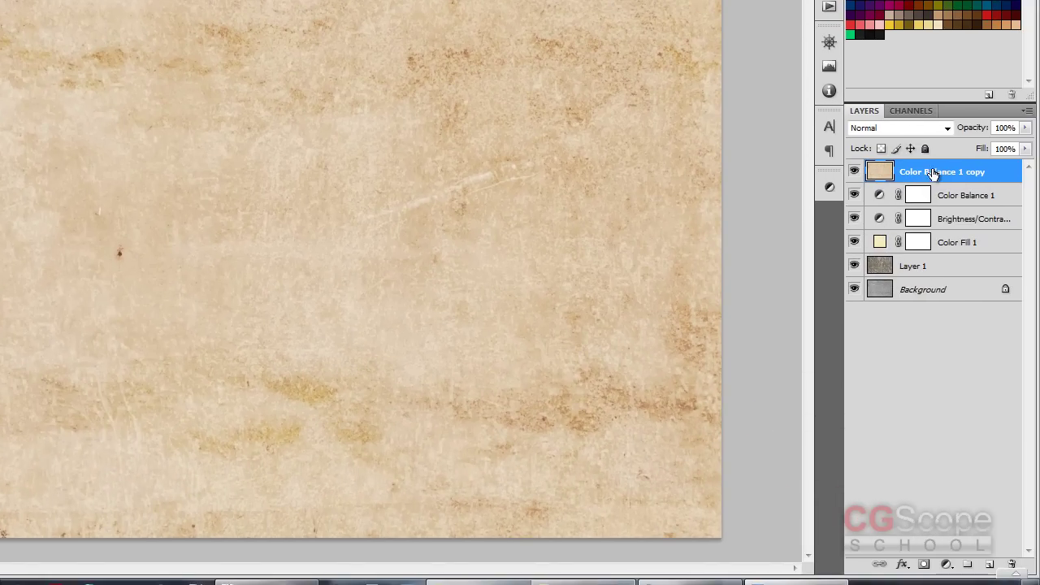
double_click(932, 173)
text(color final)
key(Return)
click(854, 172)
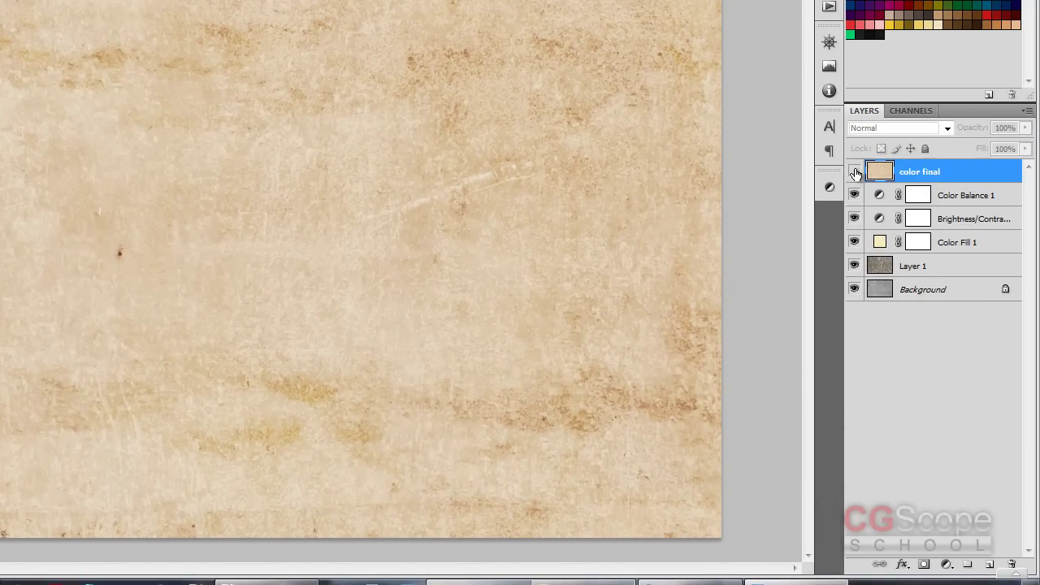
click(853, 172)
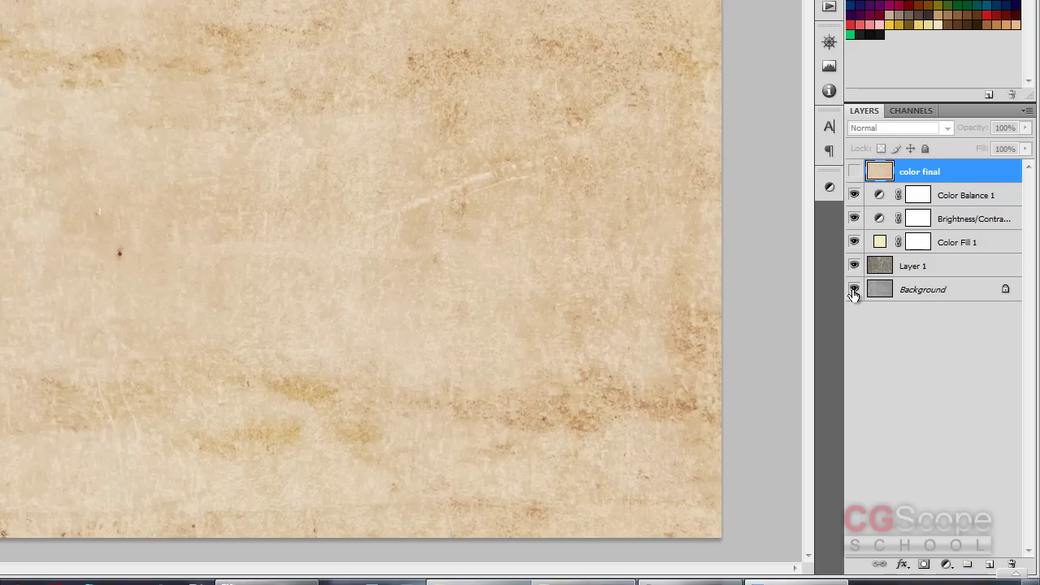
click(854, 172)
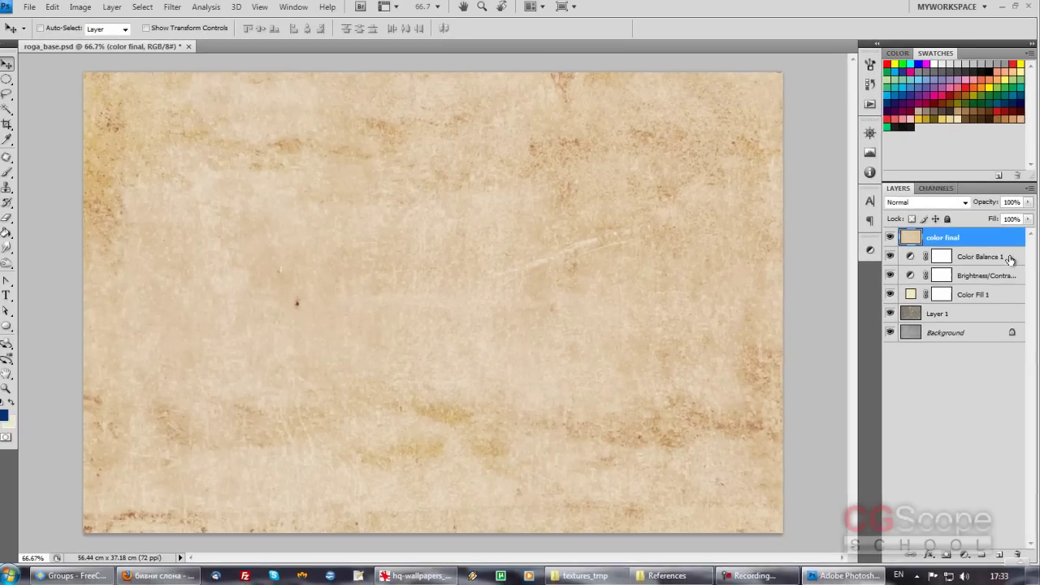
click(942, 259)
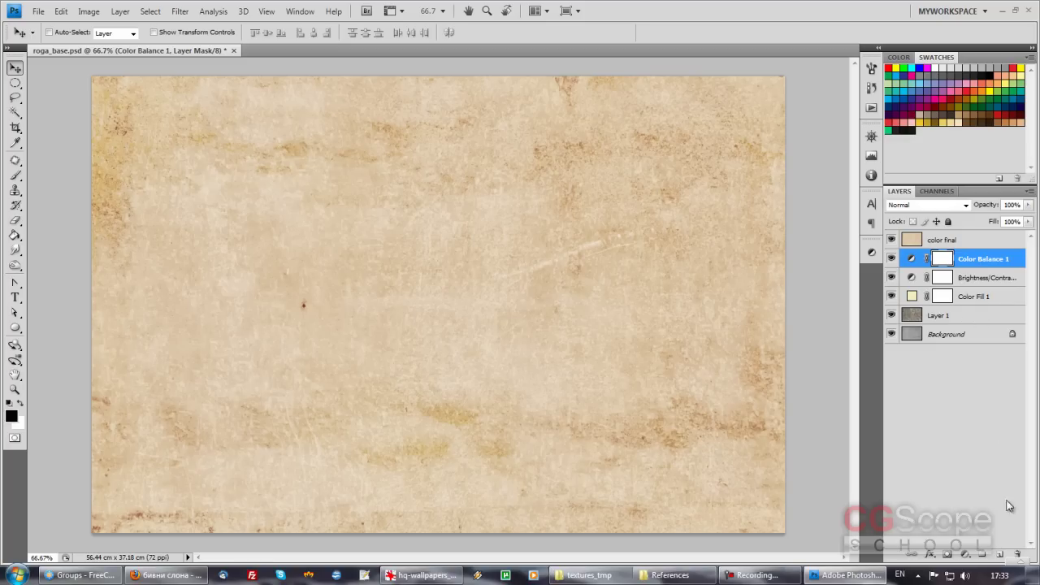
- Create a layer group named 'base' holding Color Balance 1 through Layer 1
click(982, 556)
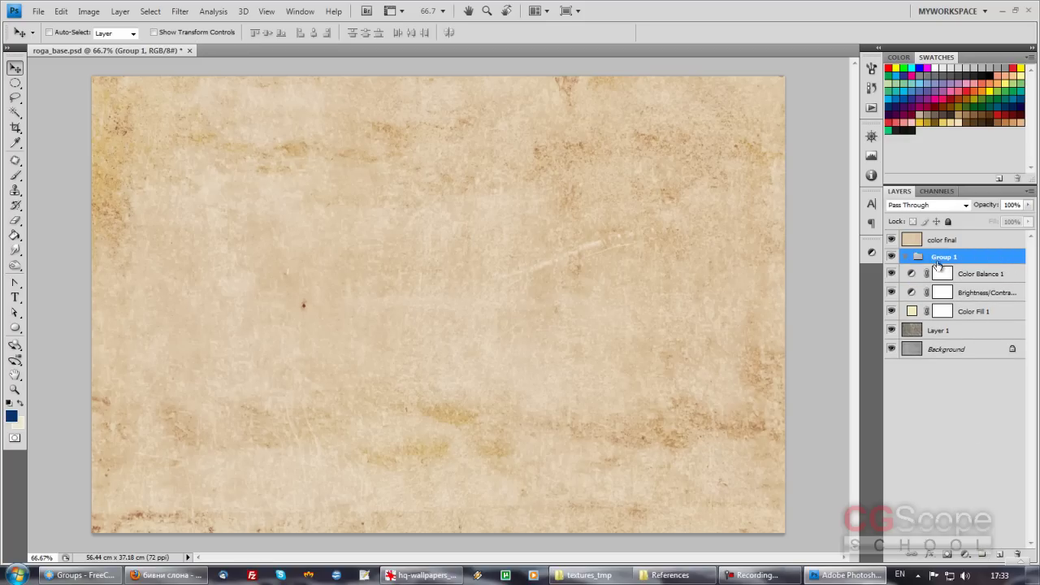
double_click(943, 258)
text(ba)
key(Return)
click(988, 275)
shift+click(981, 331)
drag(980, 331, 956, 258)
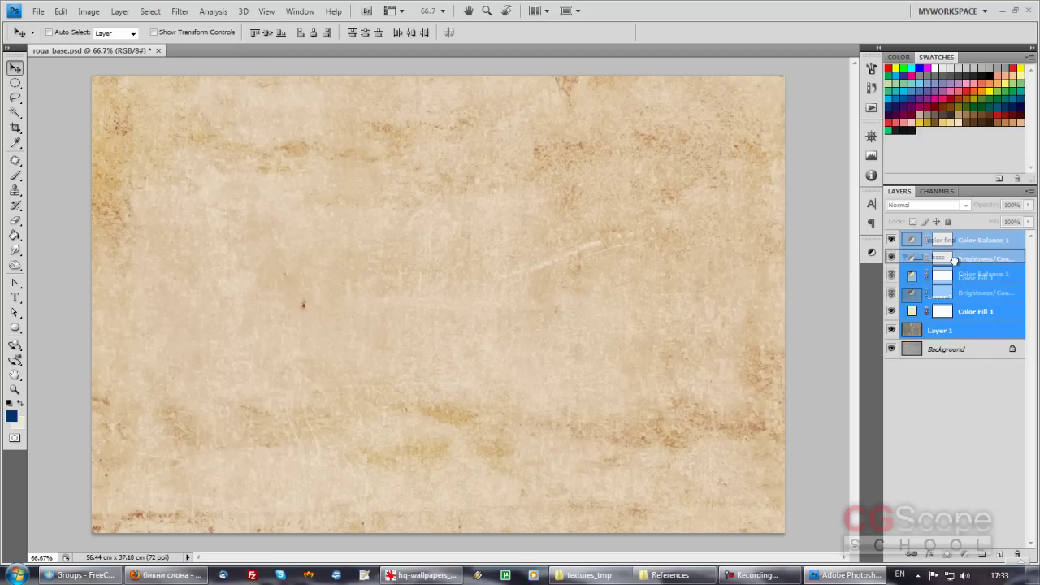
- Convert Background to Layer 0, move it into 'base', and hide the group
click(952, 350)
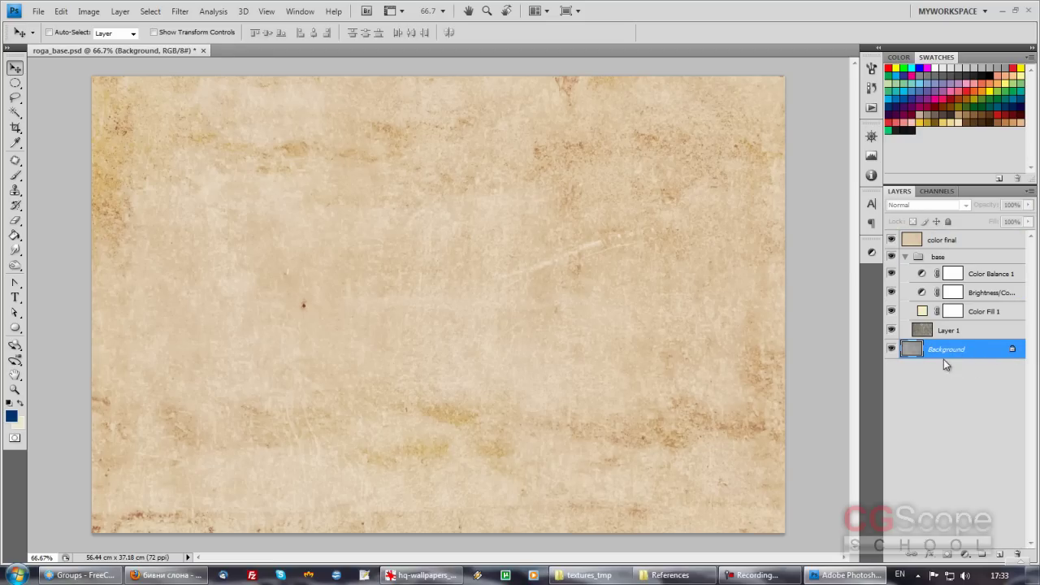
double_click(944, 350)
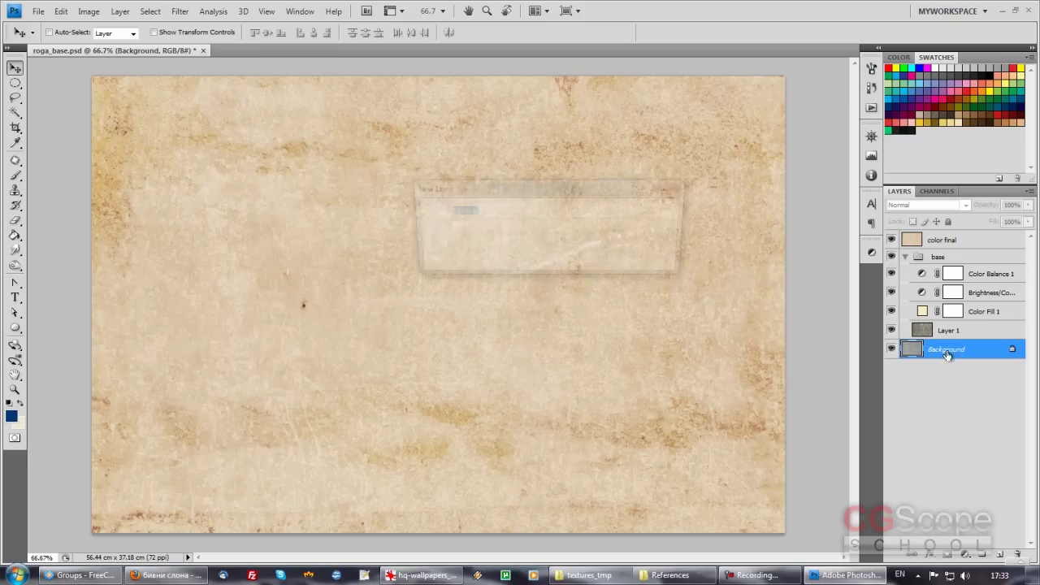
click(660, 213)
mouse_move(951, 354)
mouse_down()
mouse_move(983, 312)
mouse_move(987, 344)
mouse_up()
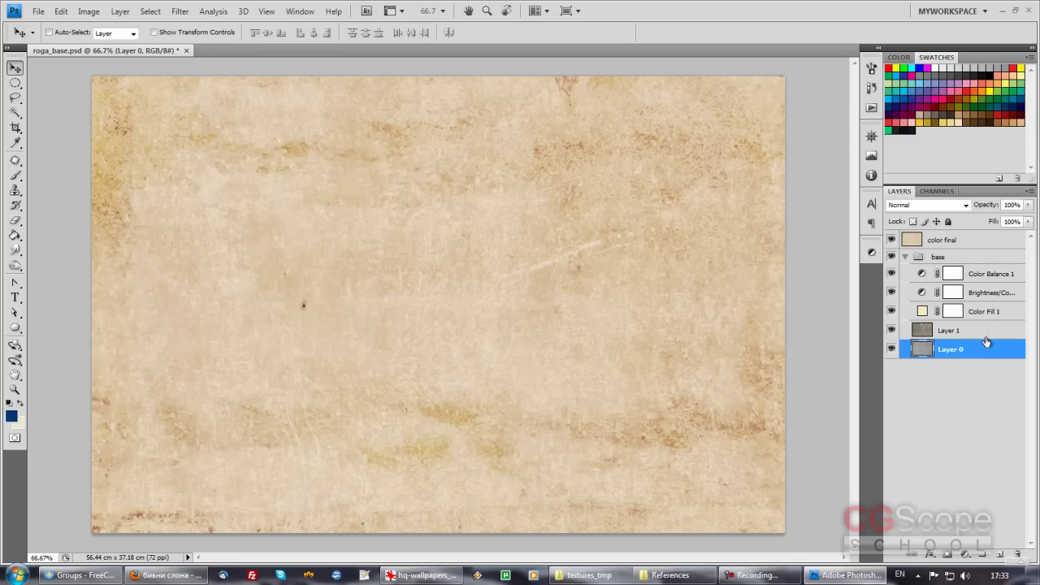
click(905, 257)
click(907, 258)
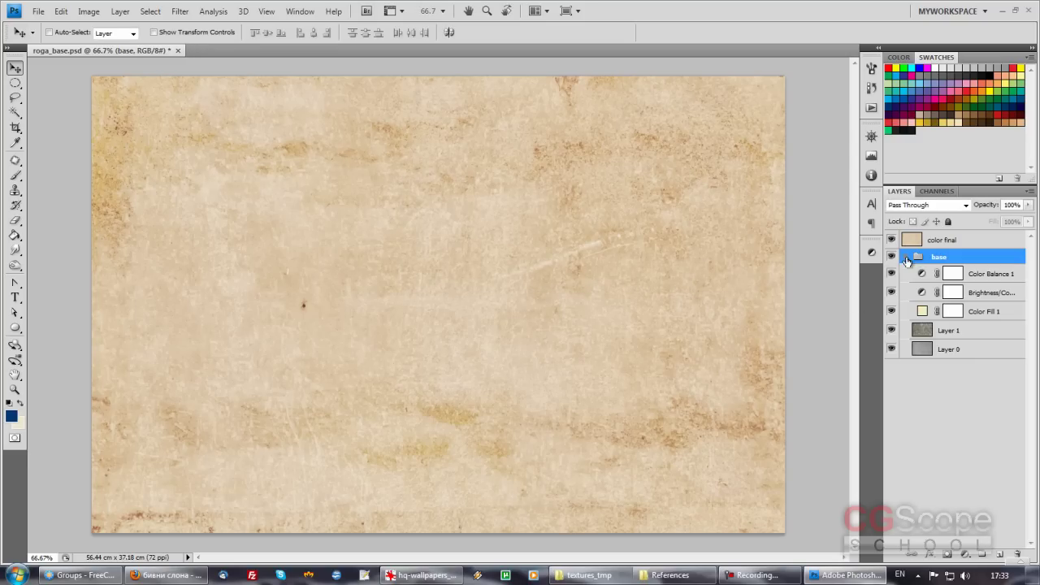
click(905, 258)
click(891, 257)
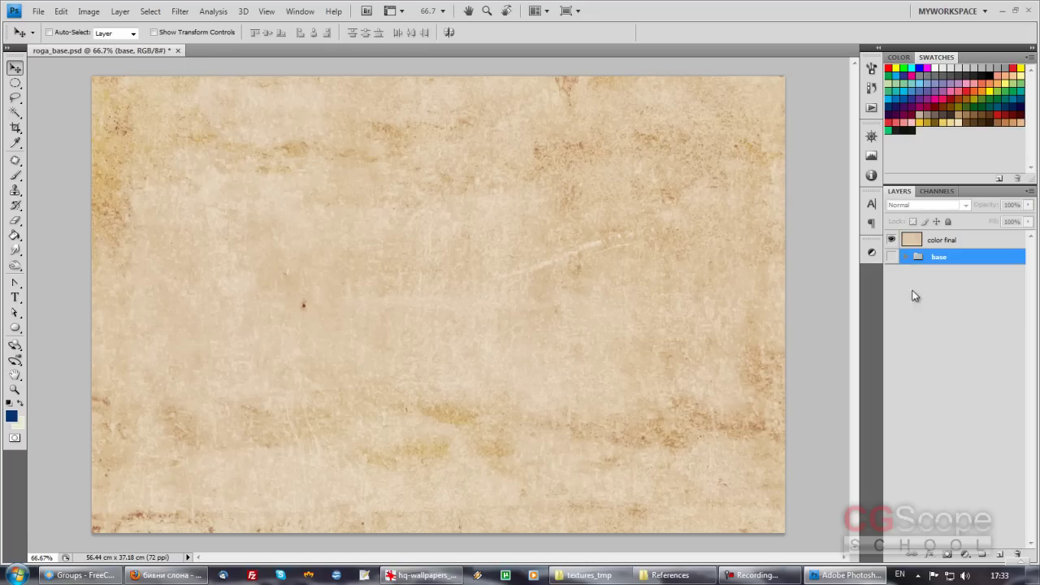
click(905, 244)
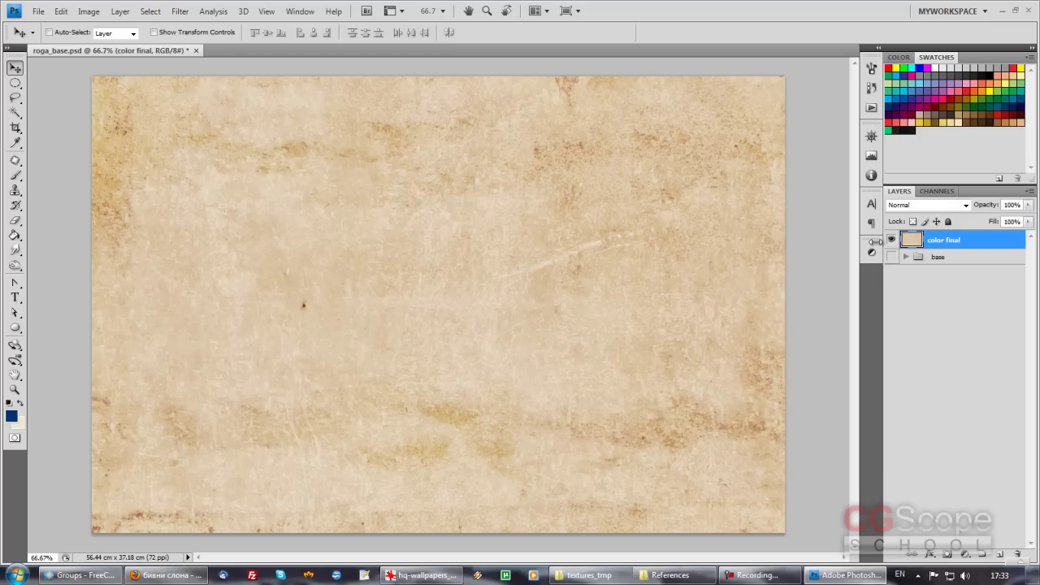
- Offset the color final texture by +515 horizontal and +298 vertical pixels
click(179, 10)
mouse_move(121, 254)
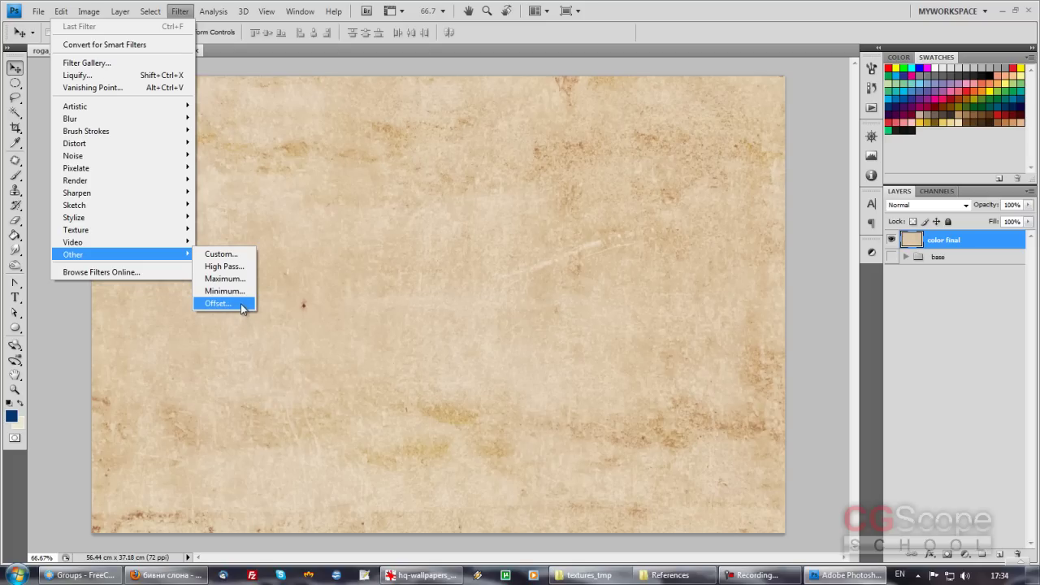
click(240, 303)
drag(631, 144, 561, 146)
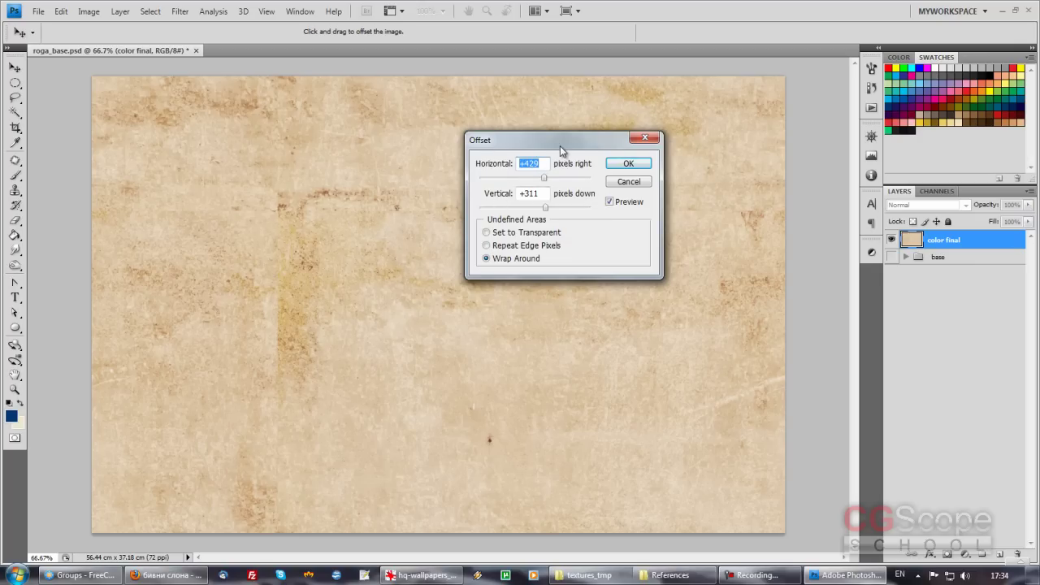
text(0)
key(Tab)
text(0)
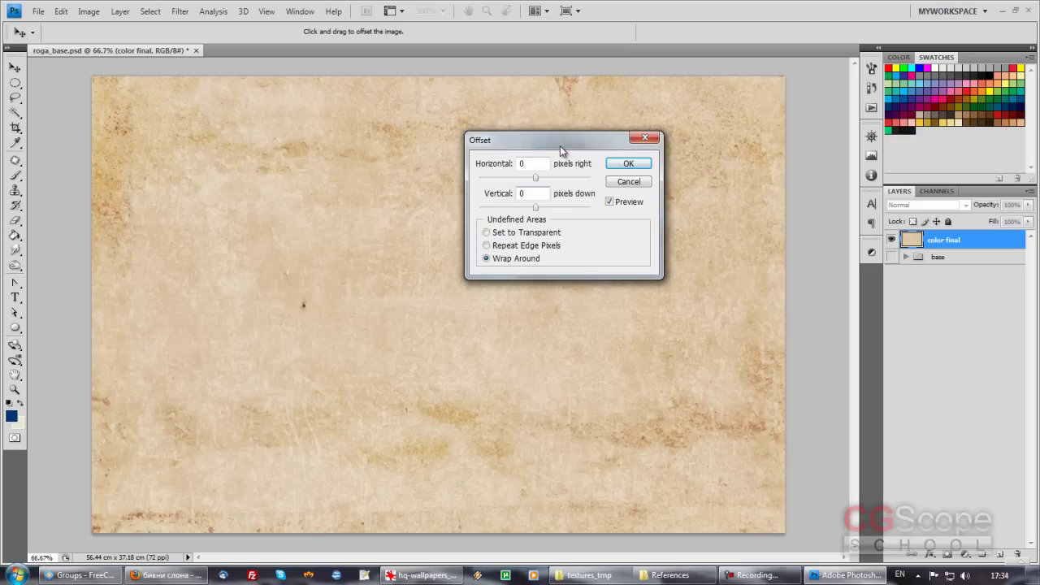
drag(537, 176, 546, 178)
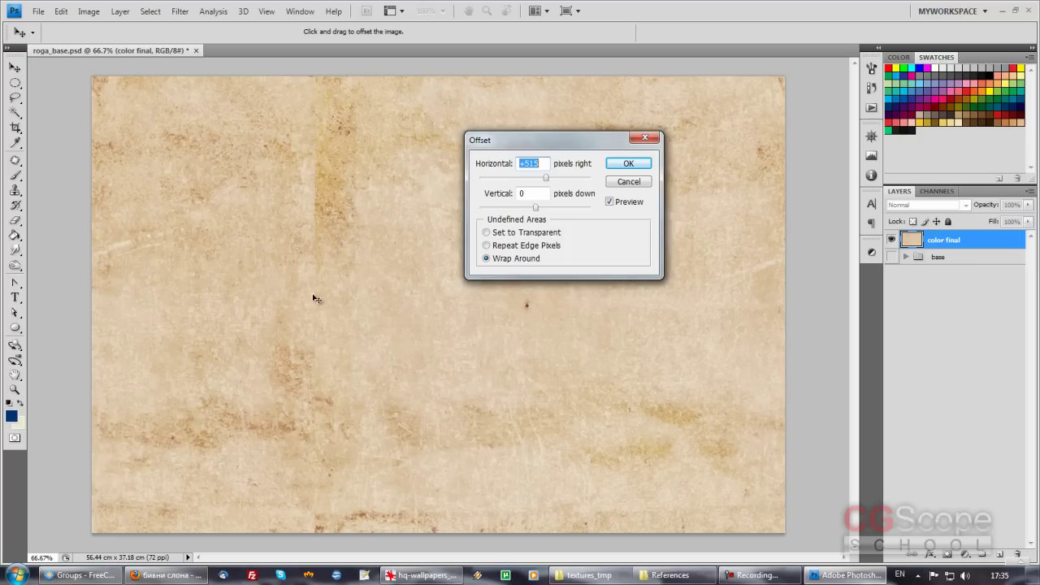
drag(540, 209, 548, 214)
drag(508, 140, 496, 303)
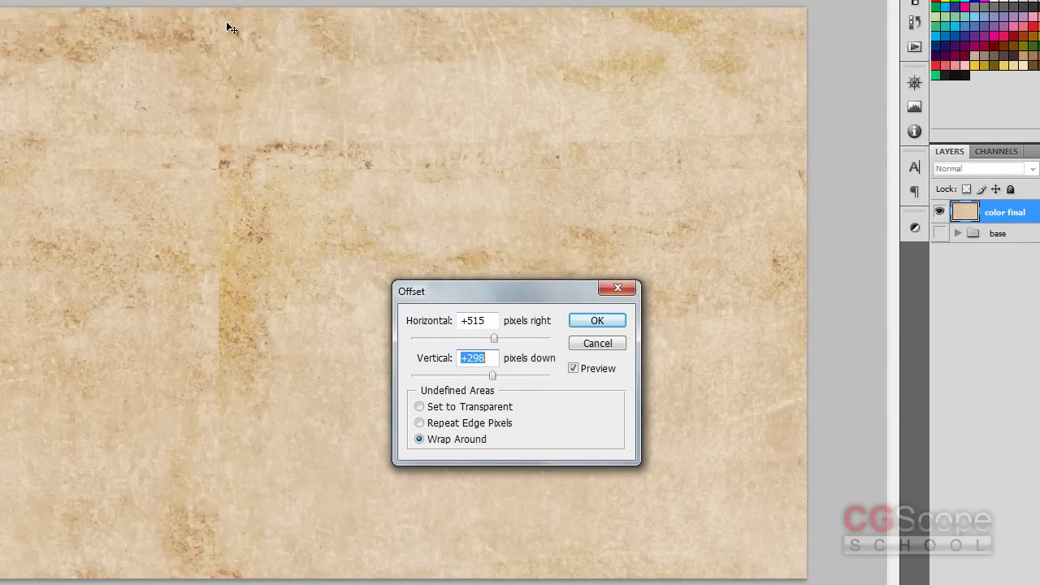
- Set the offset's undefined areas to Wrap Around and apply it
drag(522, 290, 529, 231)
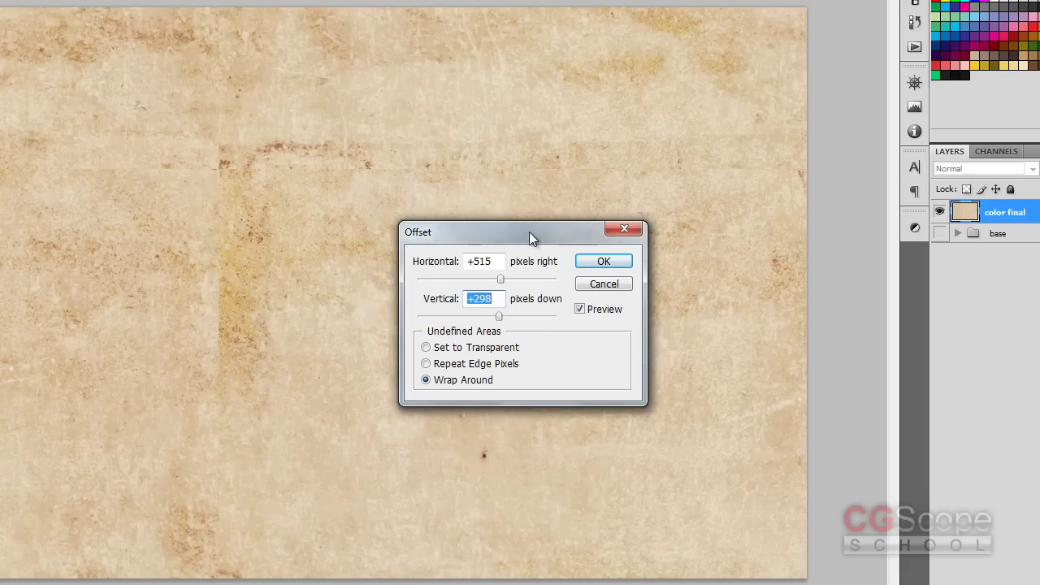
click(451, 364)
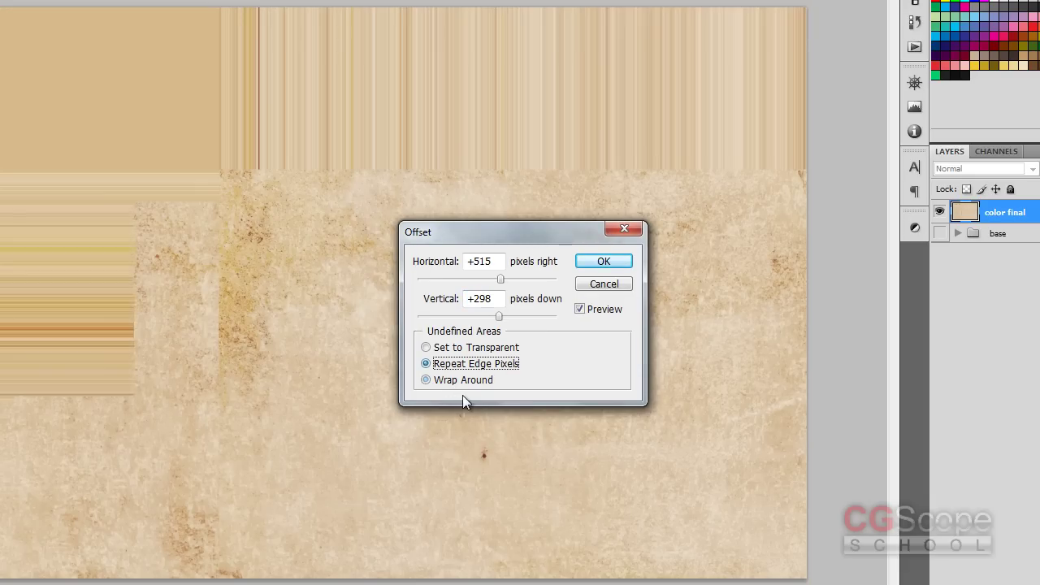
click(461, 351)
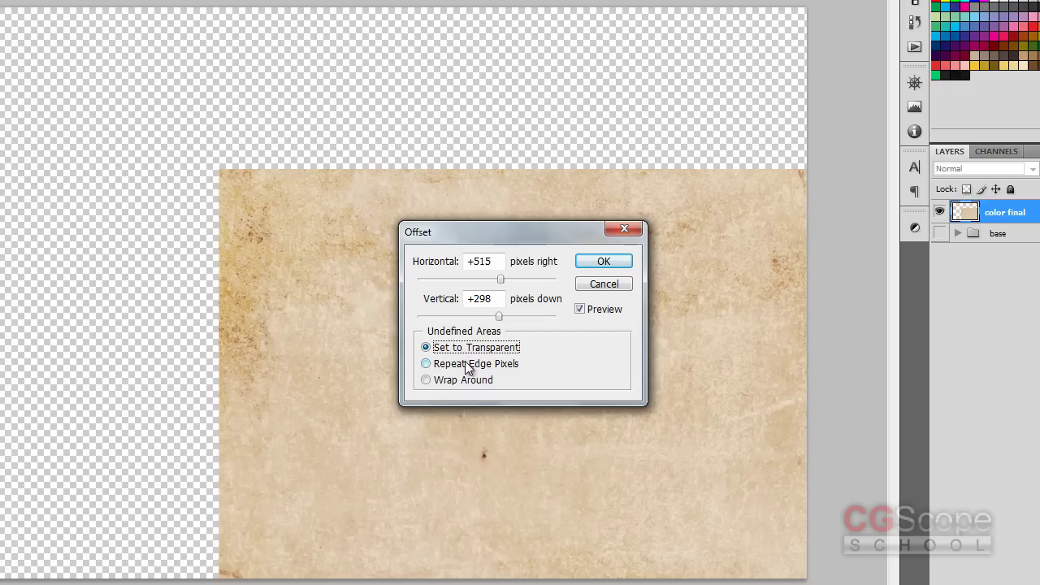
click(454, 379)
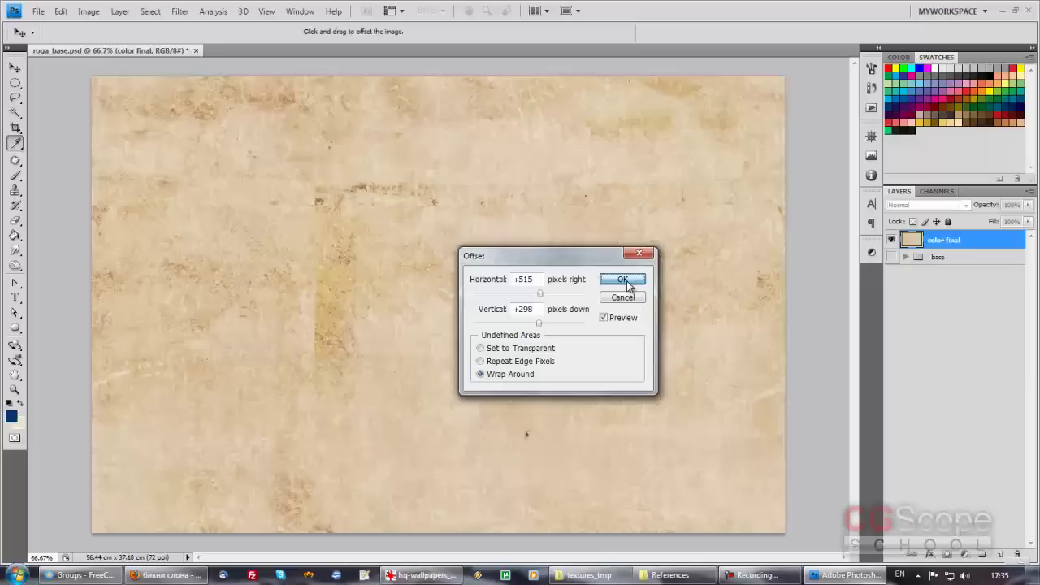
click(604, 261)
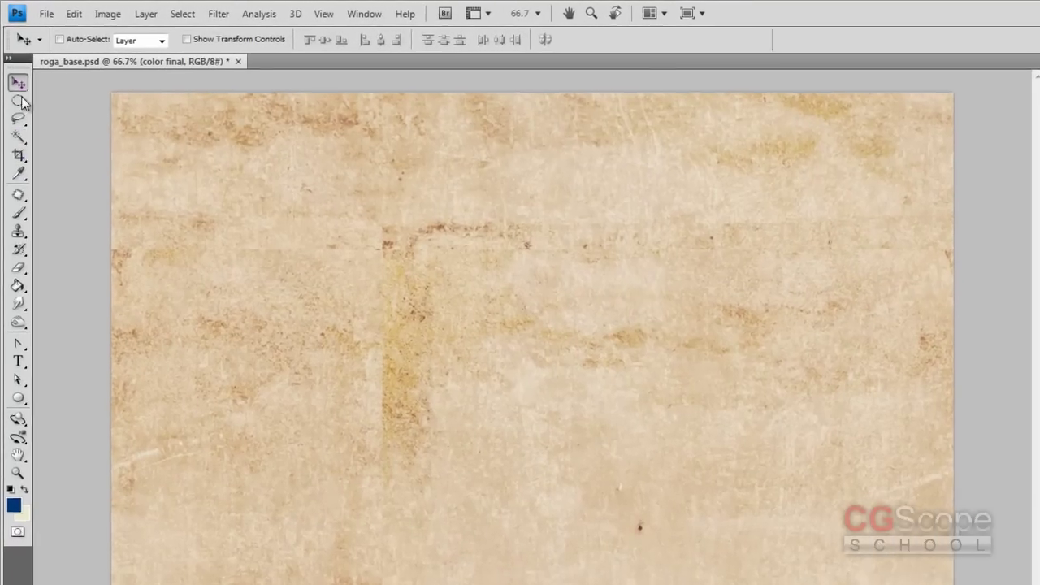
- Pick the Healing Brush Tool from the toolbox's healing tools flyout
click(20, 241)
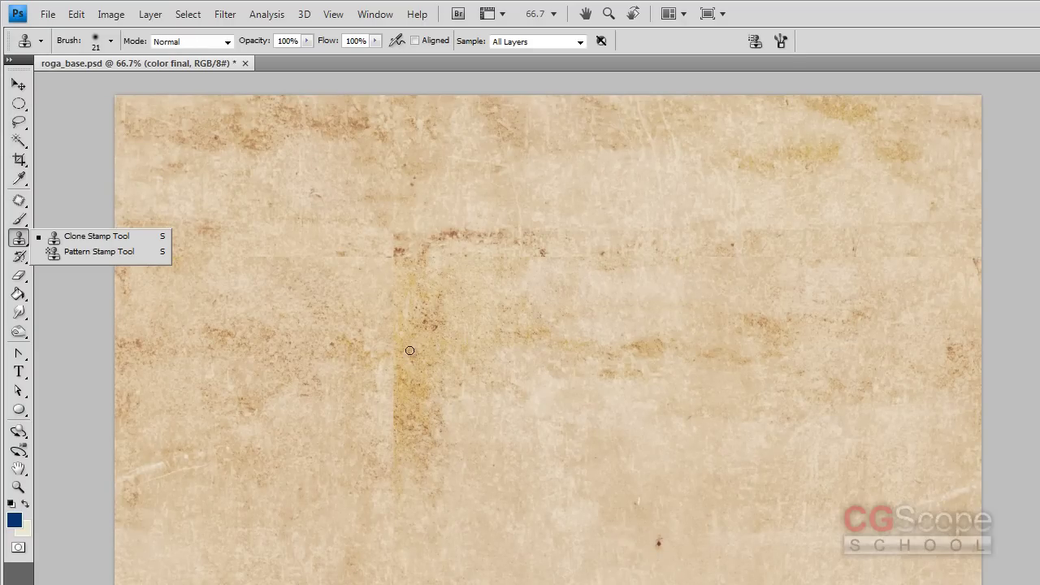
click(20, 203)
click(20, 203)
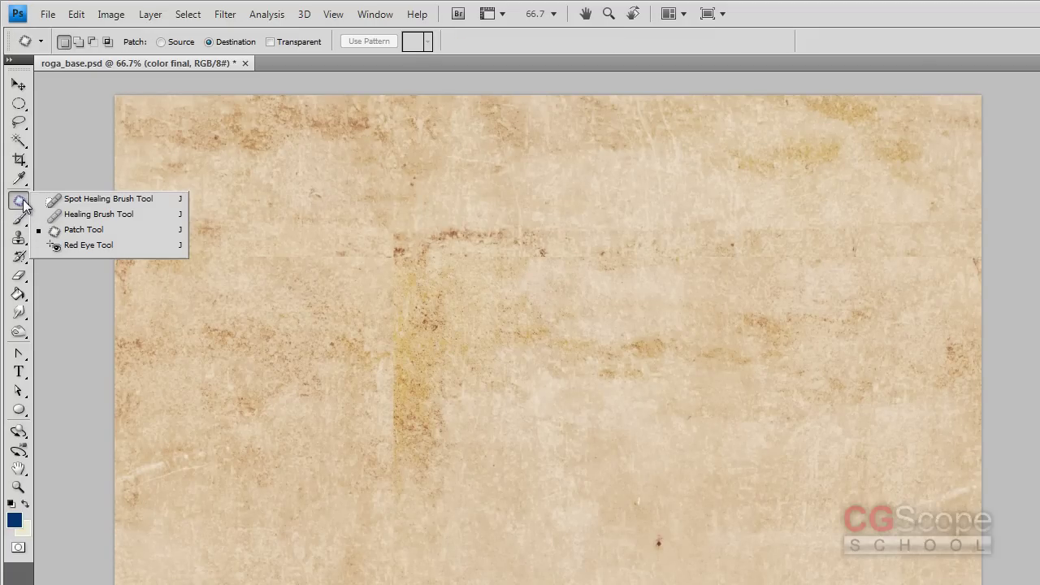
click(122, 217)
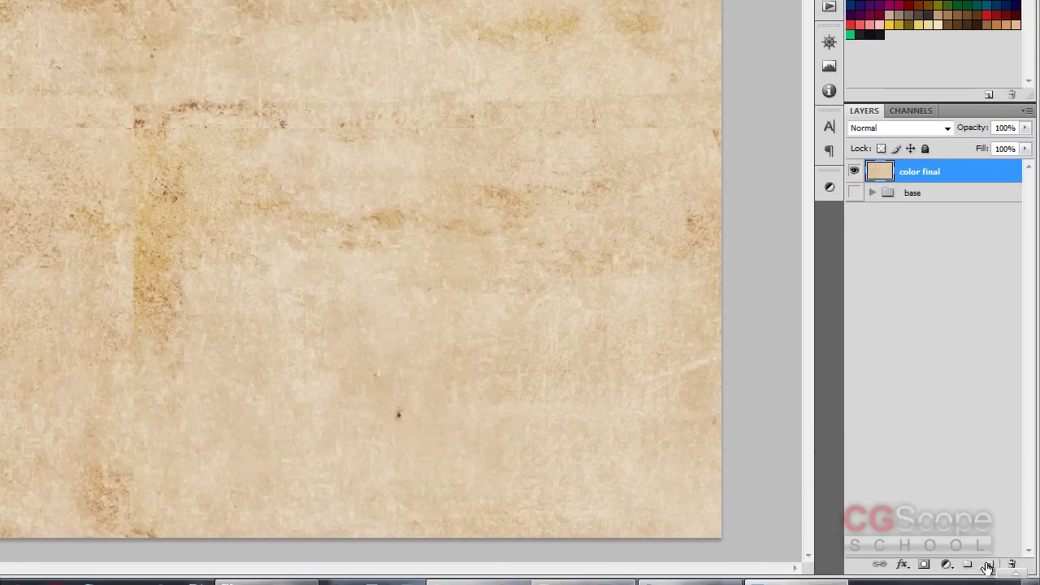
- Add an empty layer named 'seam lines' above color final and keep it active
click(988, 567)
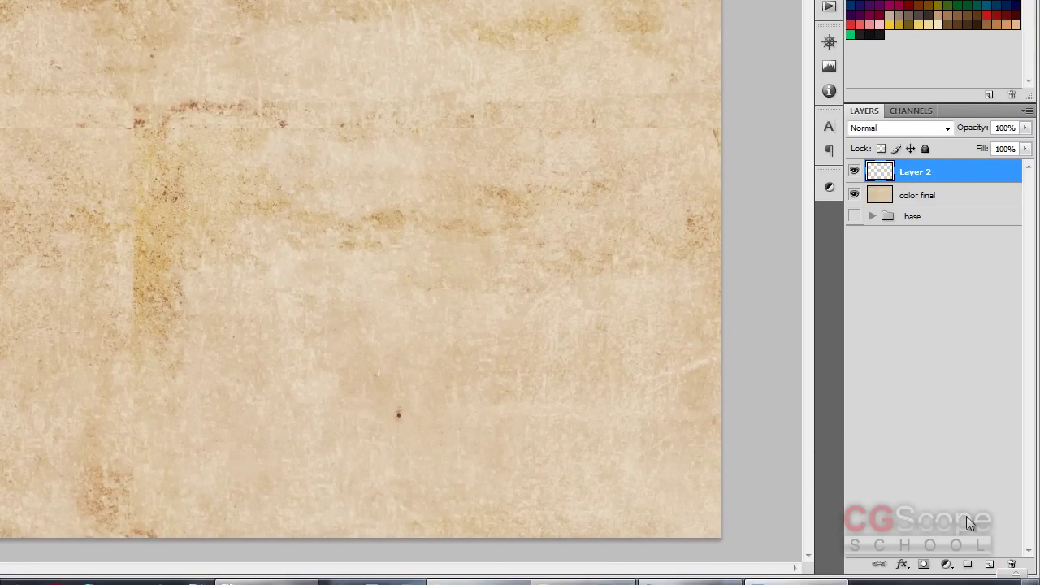
double_click(913, 171)
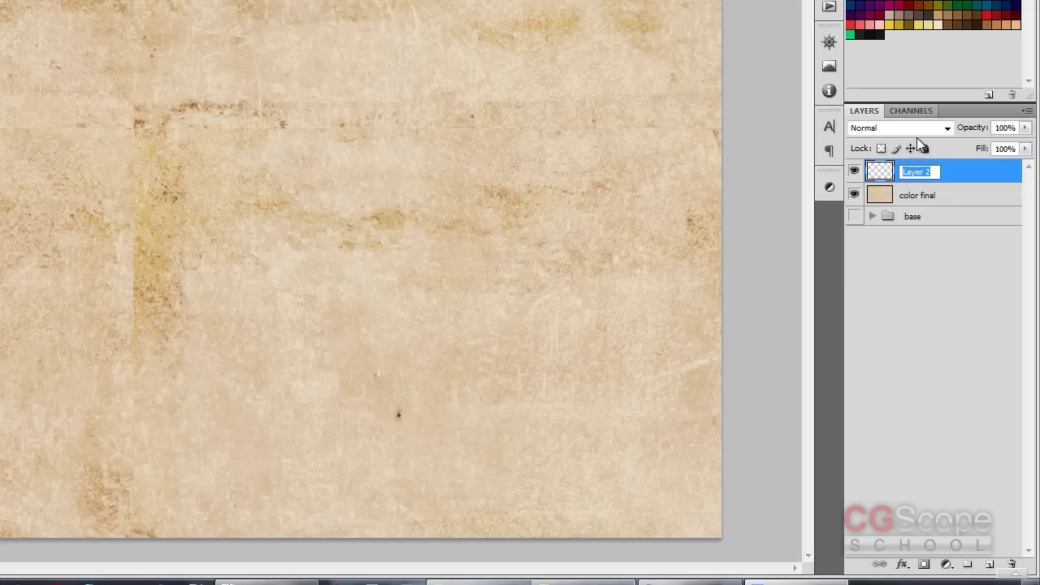
text(seam lines)
key(Return)
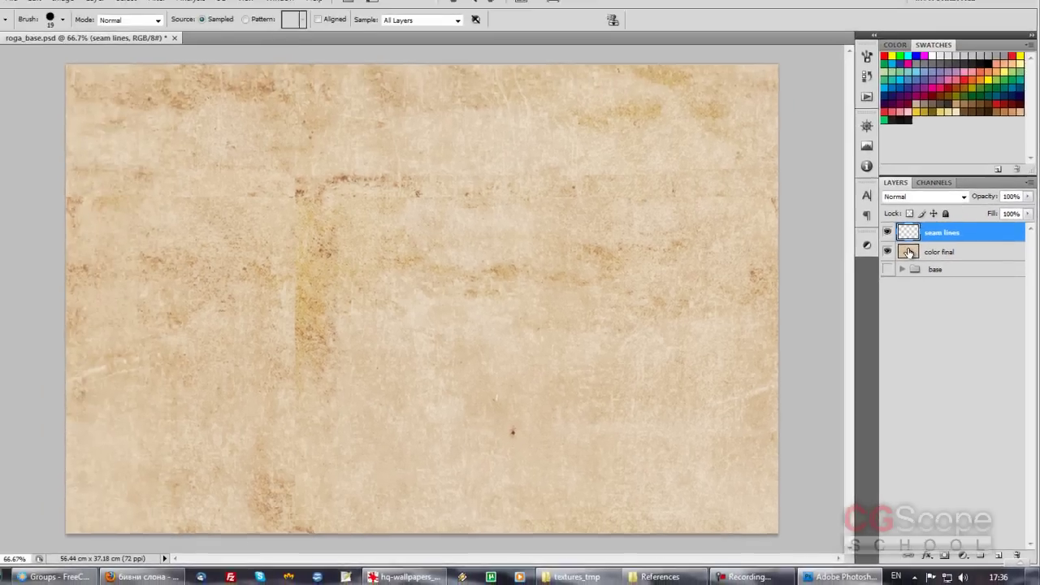
click(917, 258)
click(910, 240)
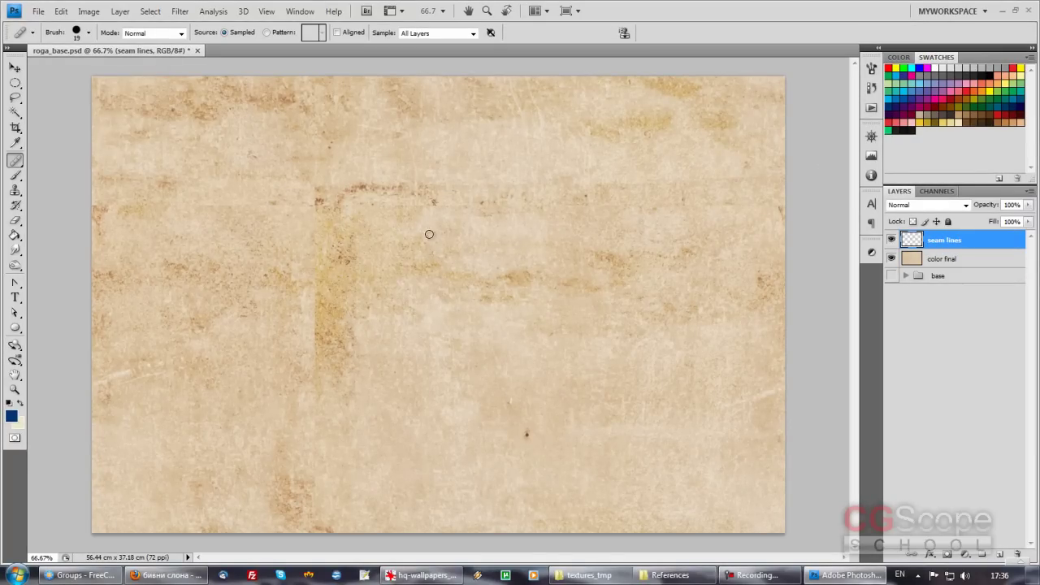
- Set the healing brush hardness to 0% for a fully soft edge
click(89, 33)
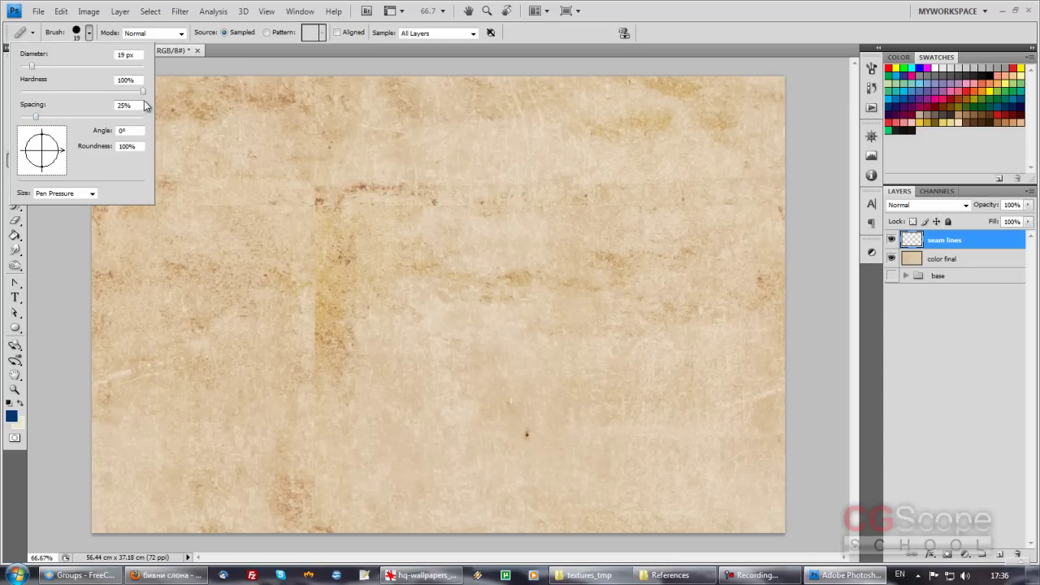
drag(141, 91, 20, 91)
drag(21, 93, 156, 105)
drag(118, 95, 20, 95)
click(556, 32)
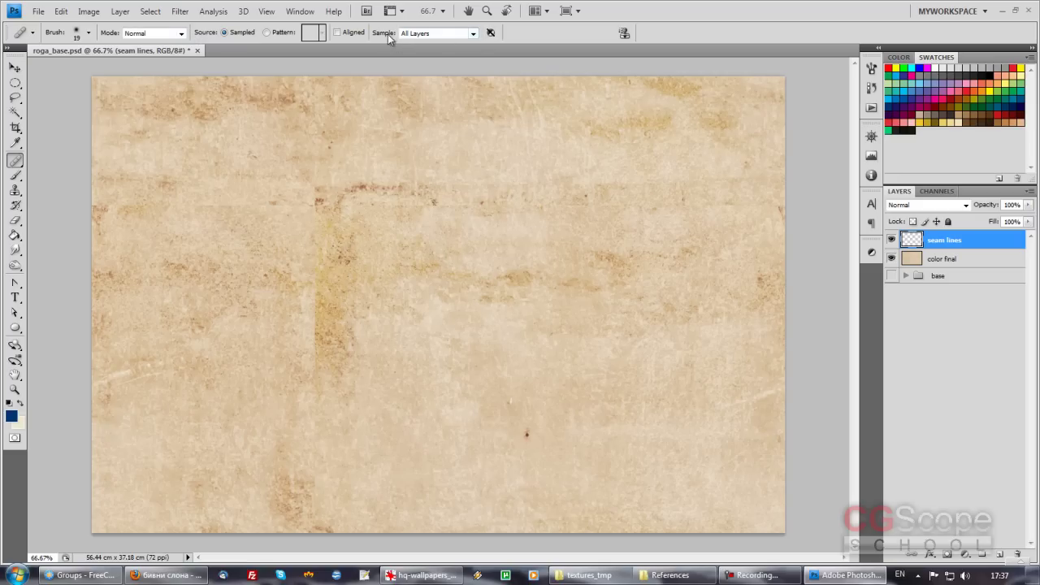
- Set the healing brush Sample option to All Layers with seam lines active
click(439, 34)
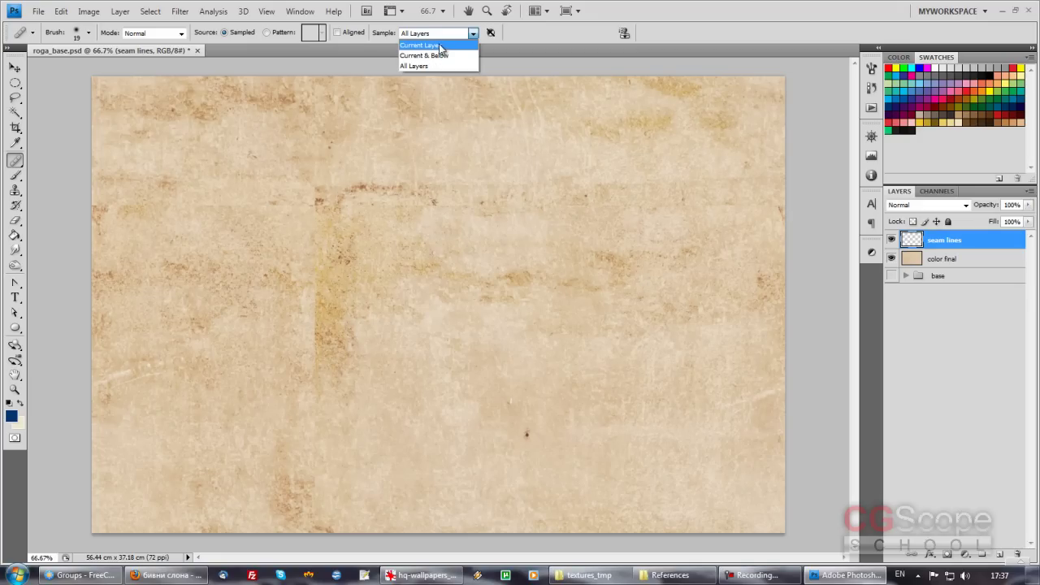
click(439, 47)
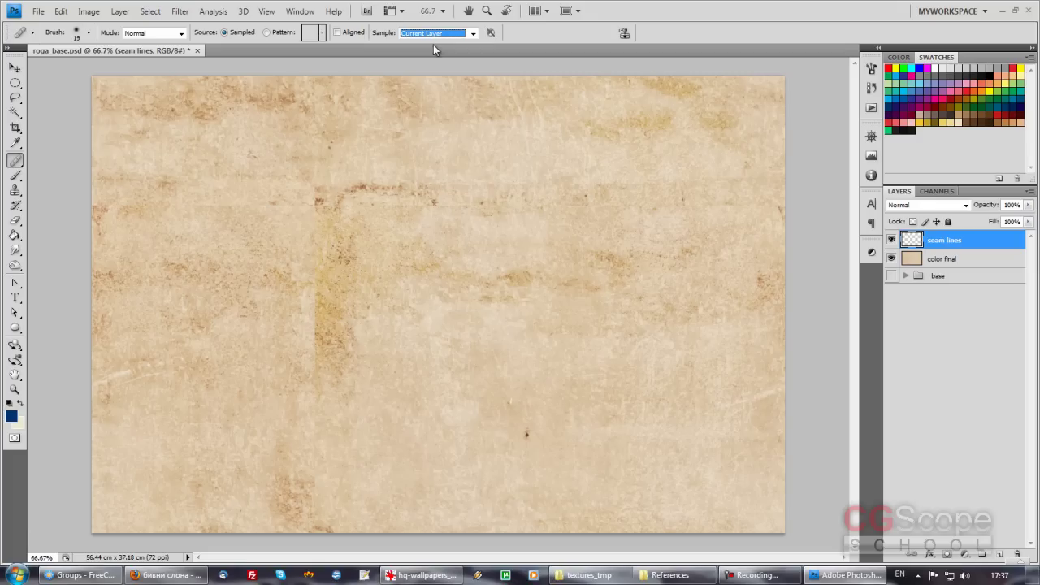
click(914, 259)
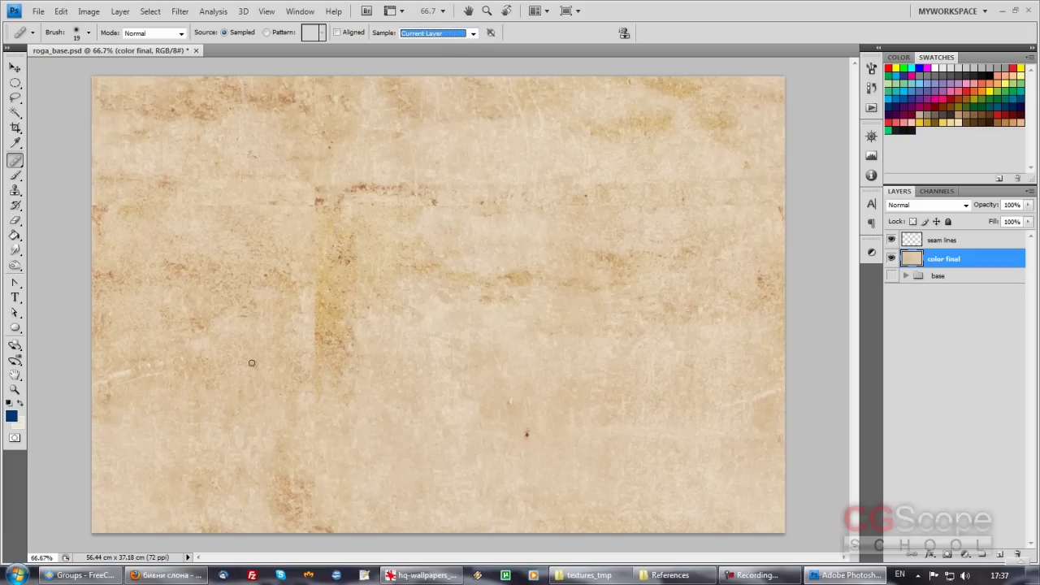
click(914, 241)
click(472, 34)
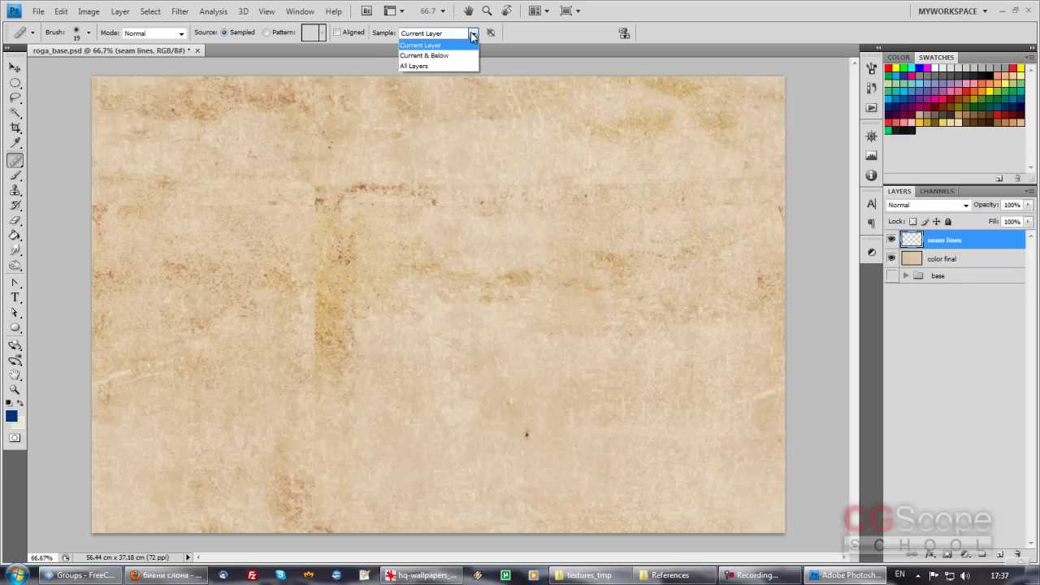
click(431, 65)
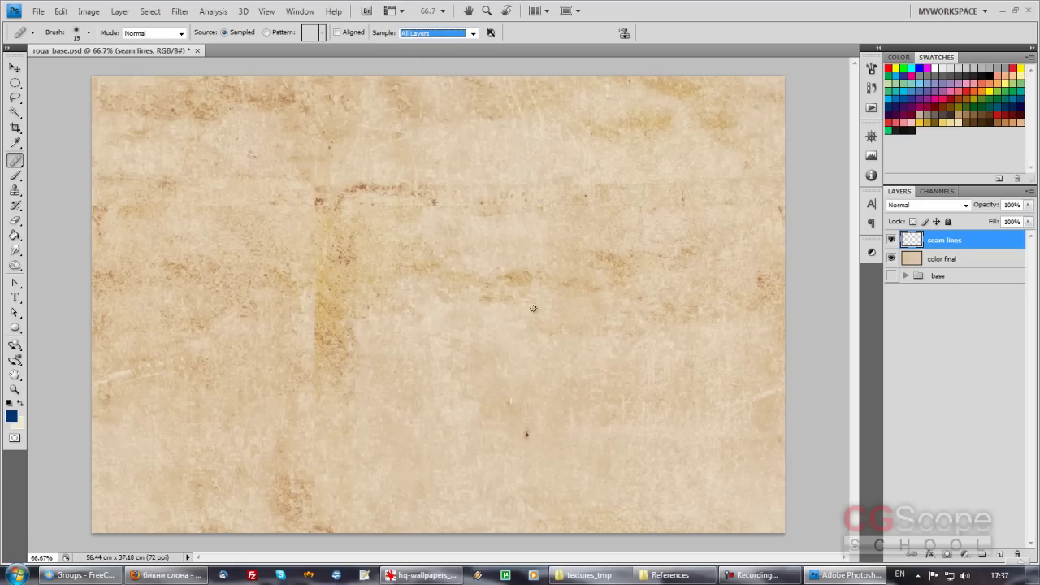
- Sample clean texture and heal the vertical seam with a brush enlarged to about 199 px
alt+right_drag(480, 297, 516, 301)
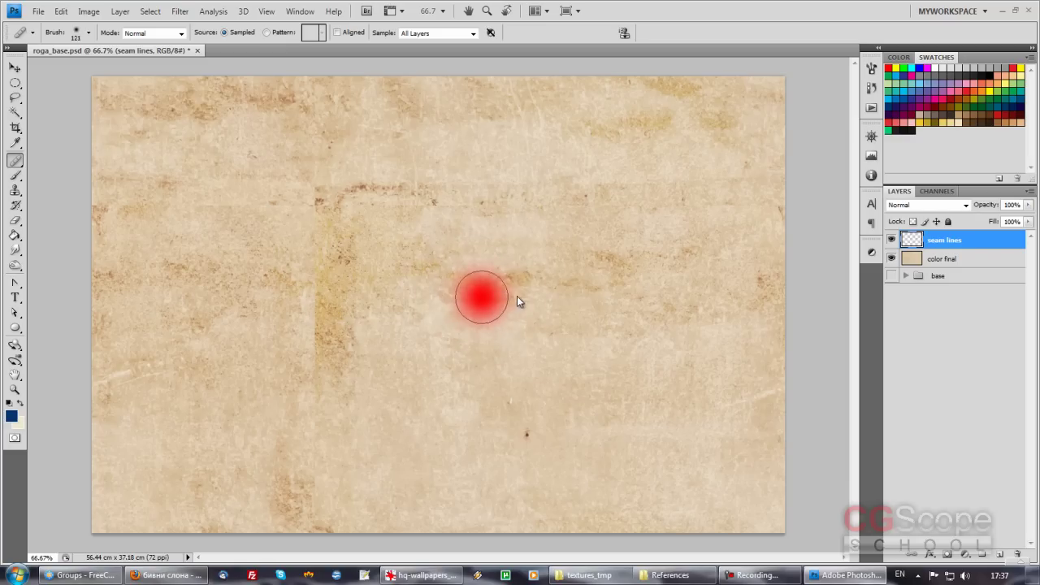
alt+right_drag(517, 300, 507, 303)
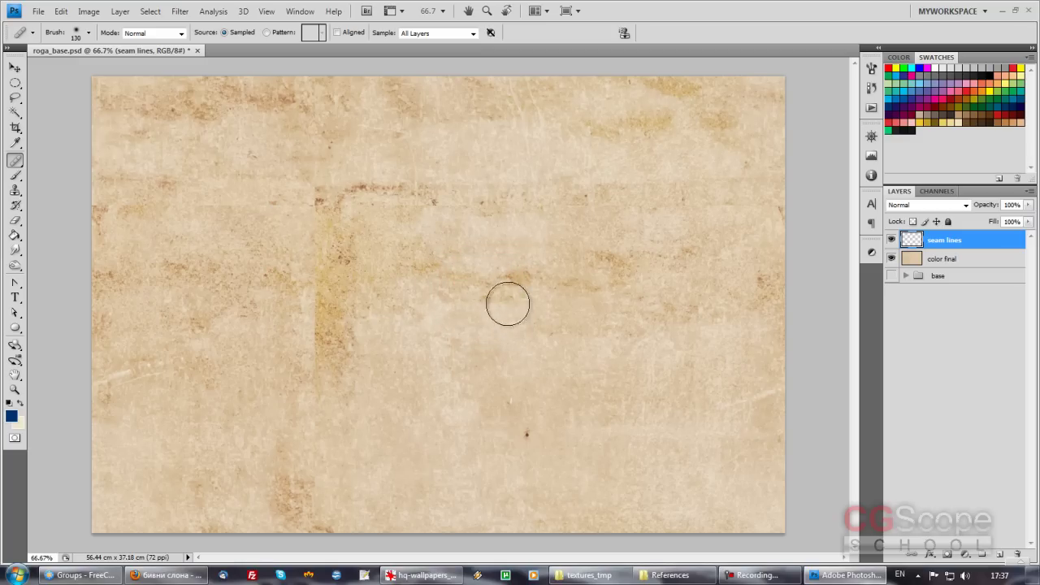
key(alt)
alt+click(577, 298)
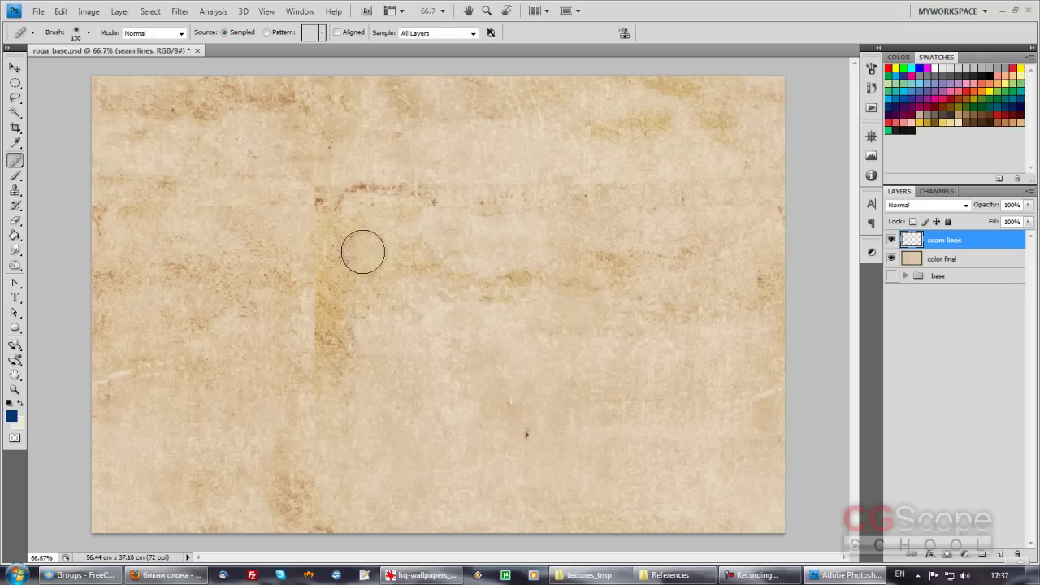
alt+click(329, 292)
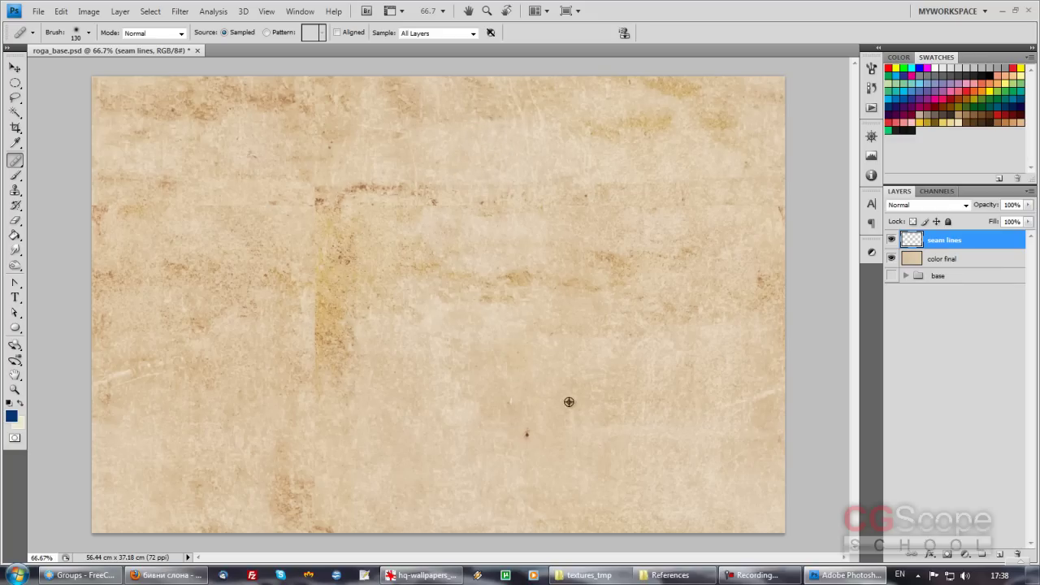
alt+right_drag(347, 376, 335, 357)
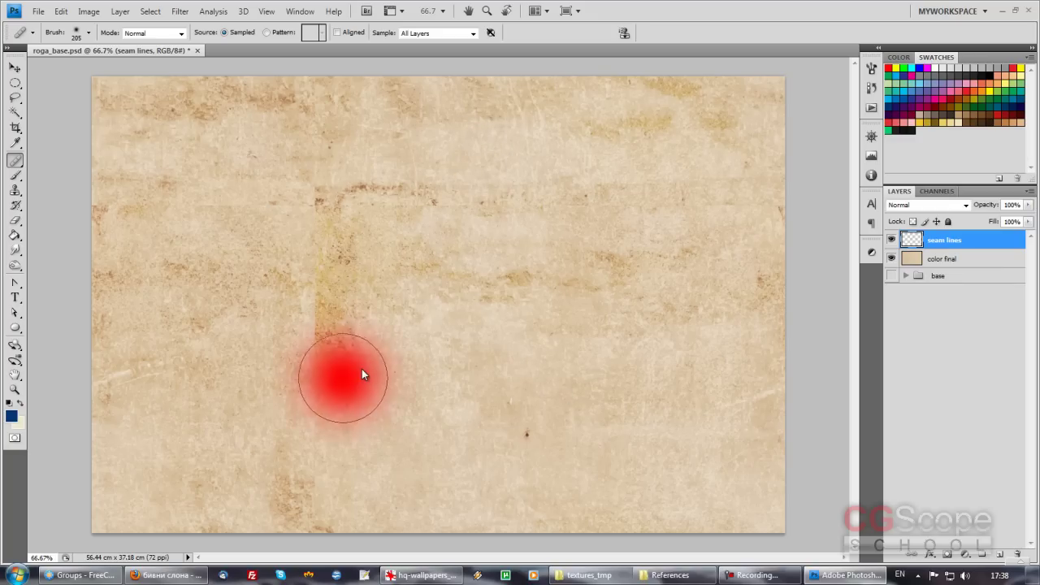
mouse_move(334, 357)
mouse_down()
mouse_move(316, 344)
mouse_move(330, 273)
mouse_move(306, 221)
mouse_move(312, 231)
mouse_up()
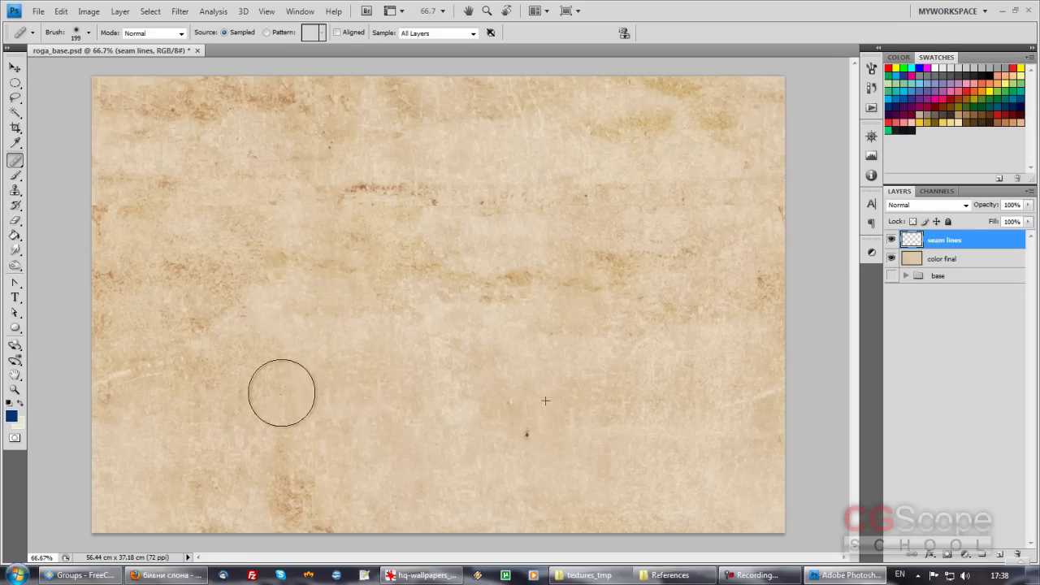
click(286, 410)
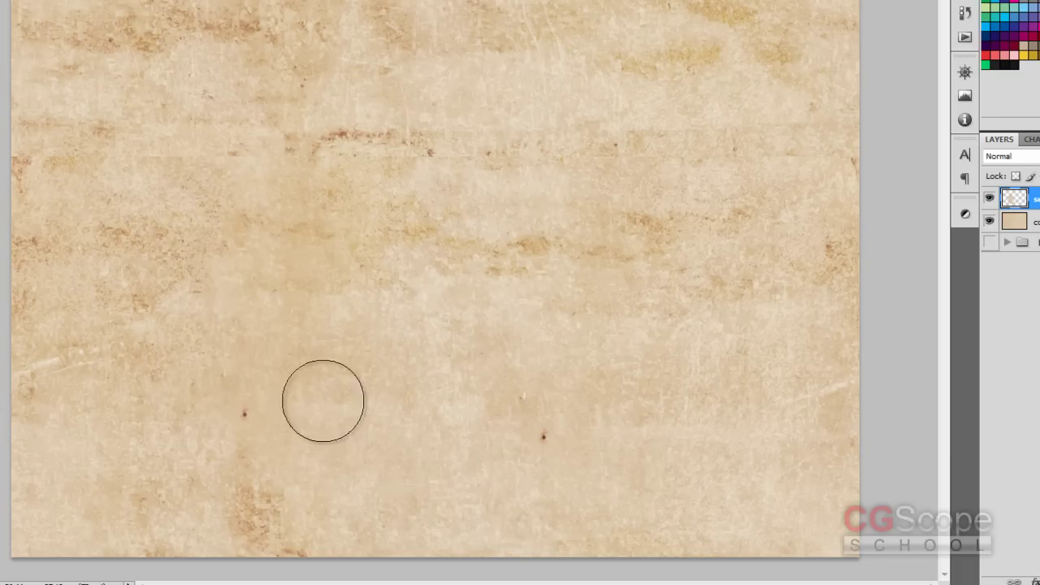
- Clone clean parchment over the dark specks, streaks and horizontal seam on seam lines
click(244, 426)
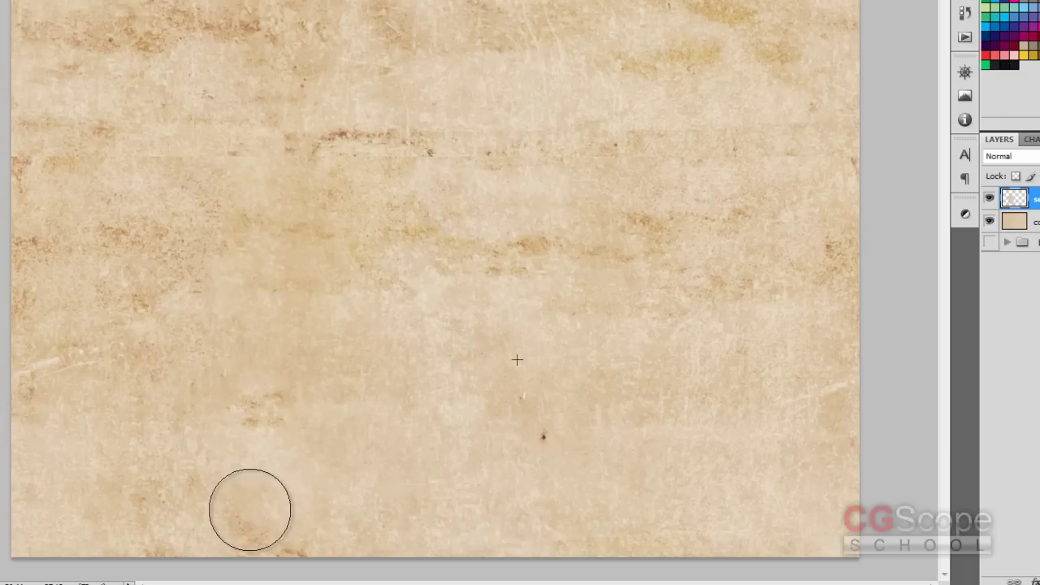
drag(269, 393, 314, 370)
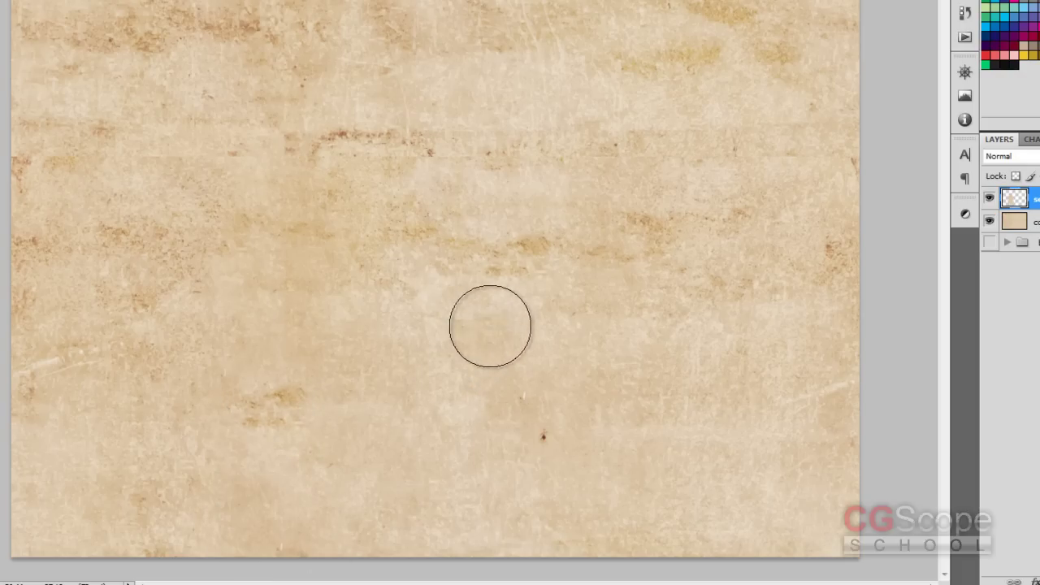
drag(279, 225, 269, 63)
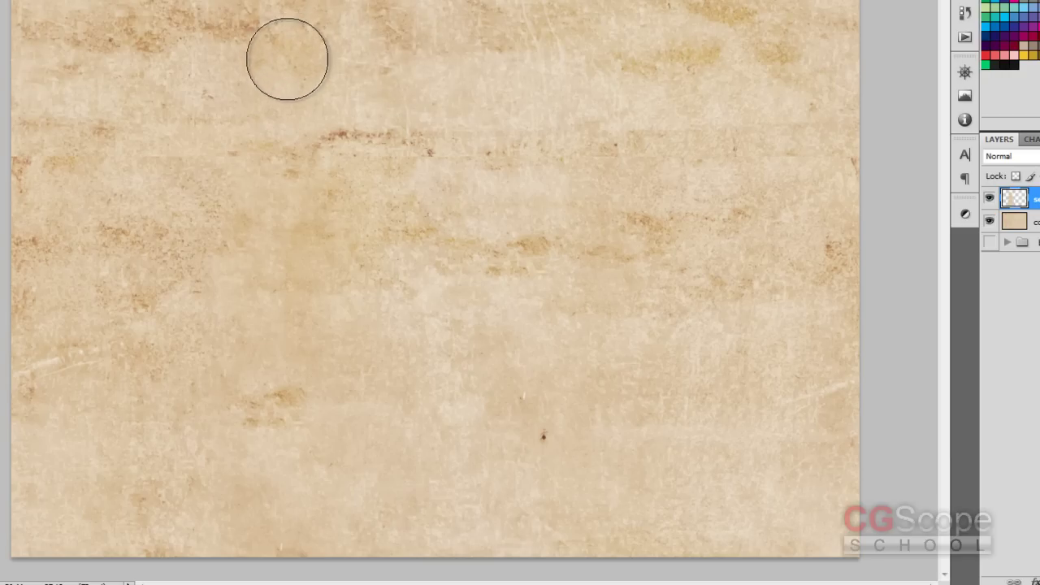
mouse_move(278, 56)
mouse_down()
mouse_move(290, 46)
mouse_move(272, 53)
mouse_move(377, 69)
mouse_up()
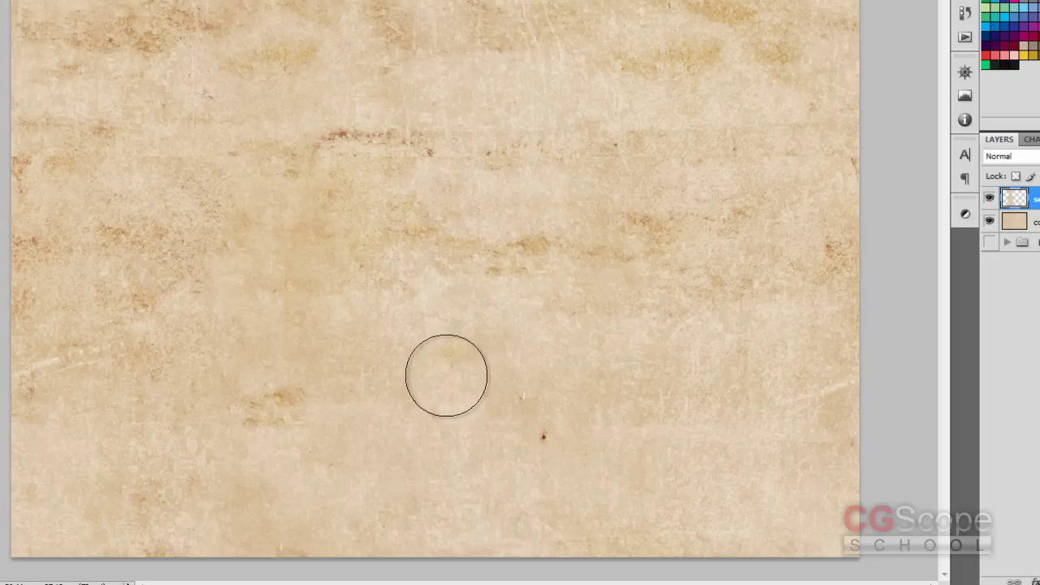
alt+click(408, 309)
drag(329, 155, 486, 149)
drag(538, 442, 548, 432)
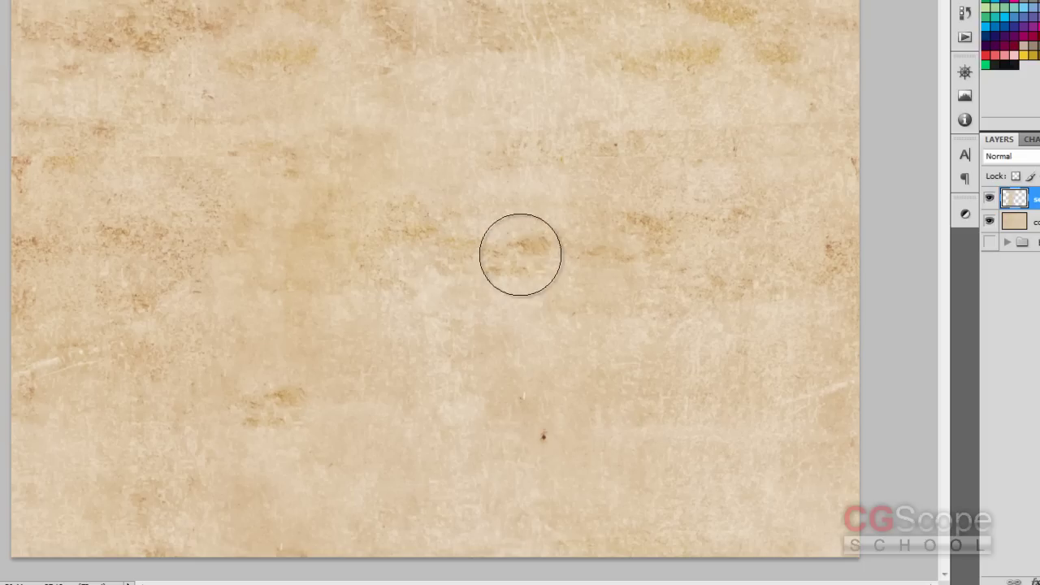
alt+click(530, 280)
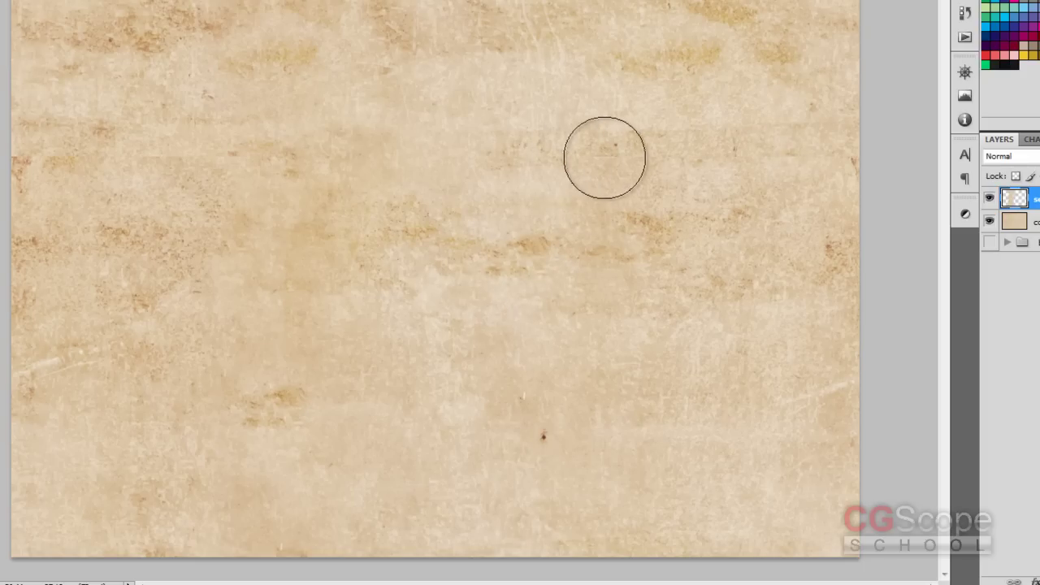
mouse_move(608, 158)
mouse_down()
mouse_move(790, 154)
mouse_move(617, 172)
mouse_up()
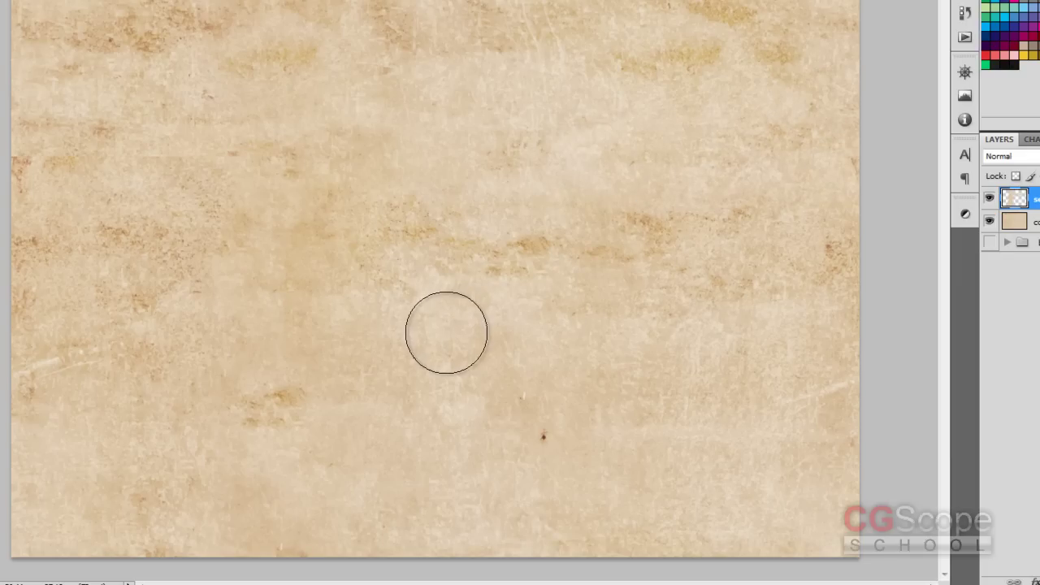
alt+click(441, 290)
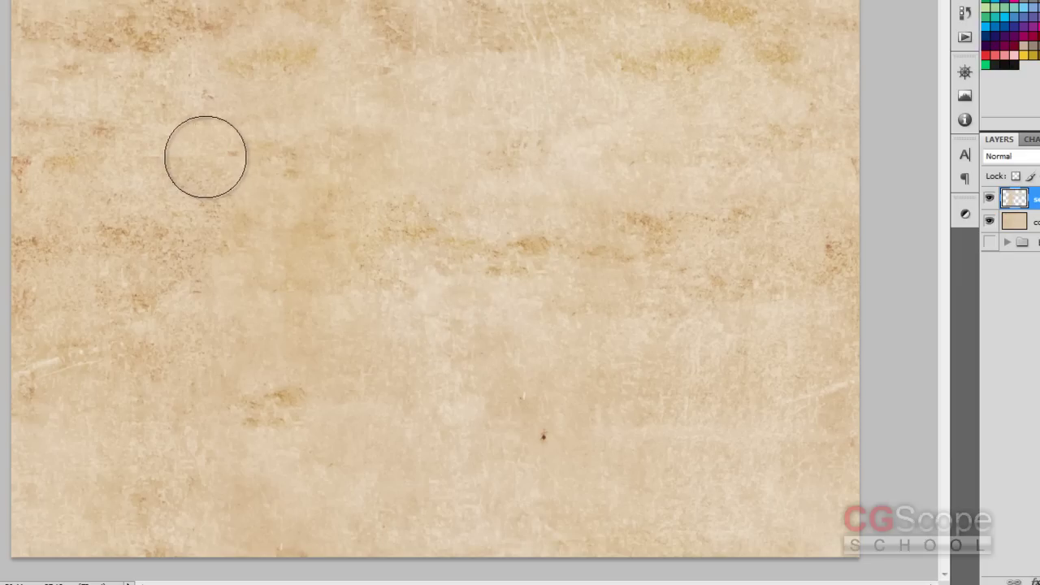
drag(186, 160, 47, 154)
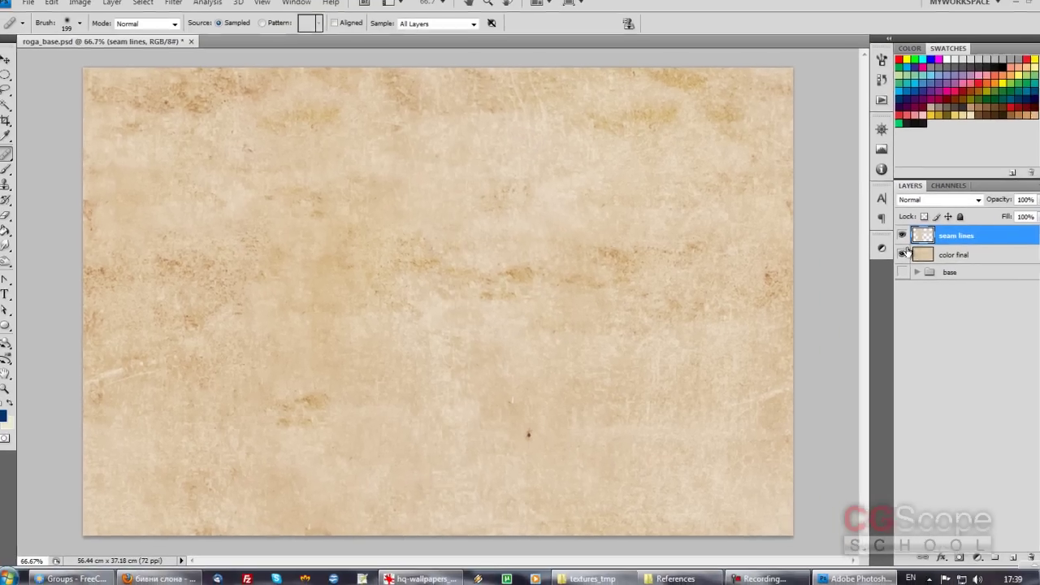
- Clone more parchment onto seam lines, toggling color final to check the strokes
click(891, 260)
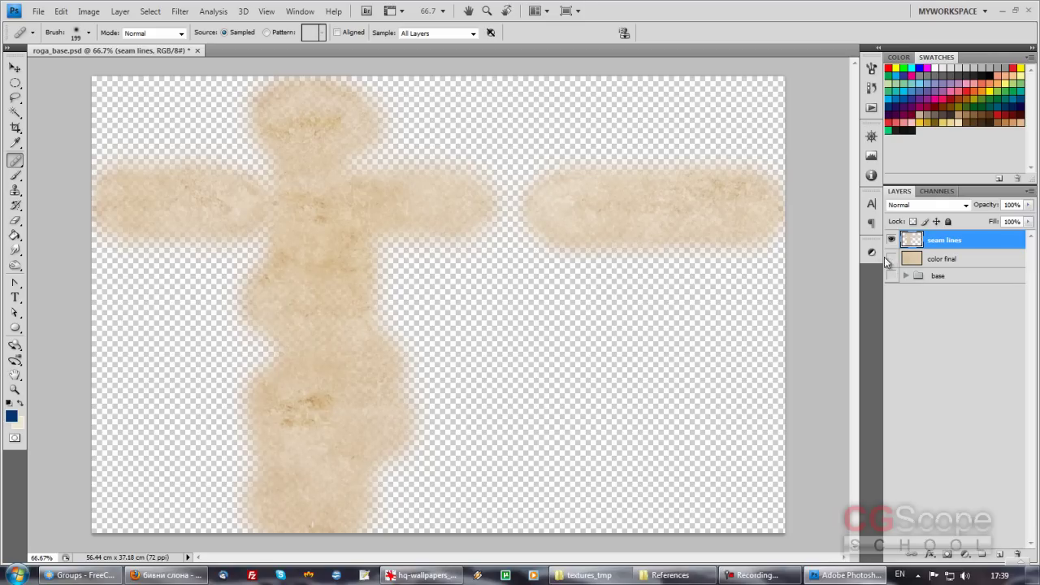
click(891, 260)
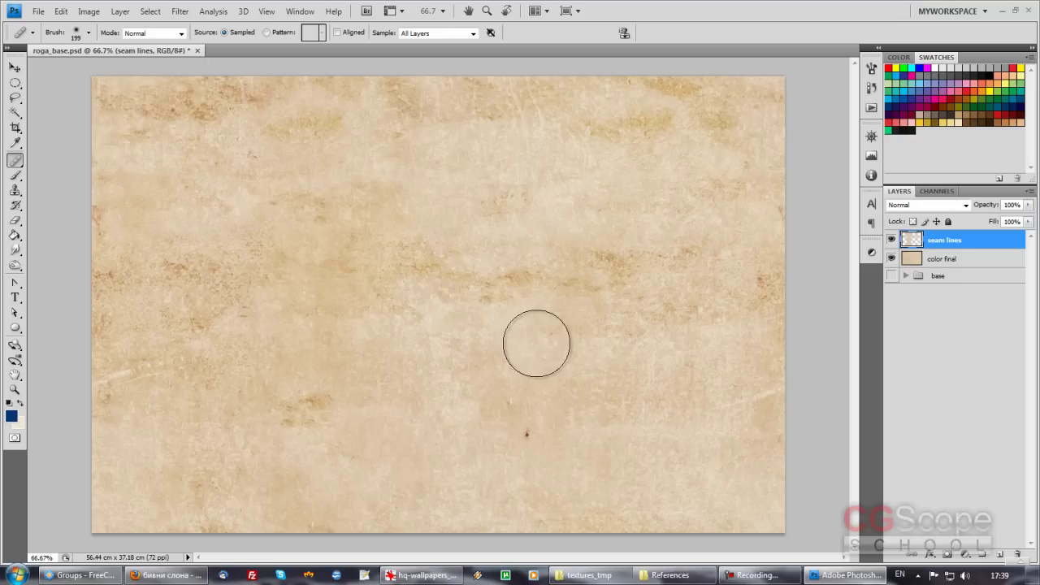
drag(488, 197, 548, 222)
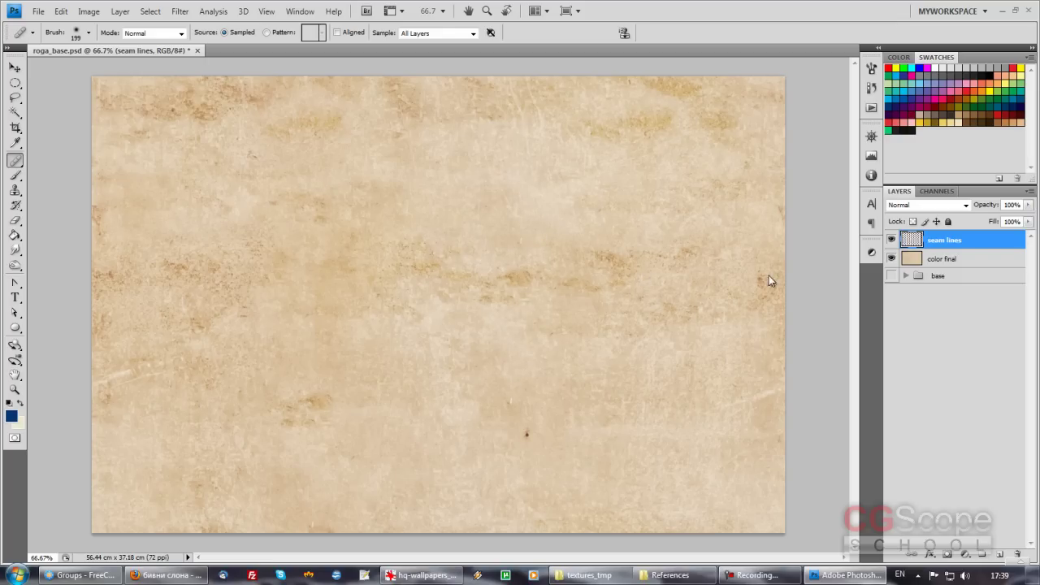
click(891, 258)
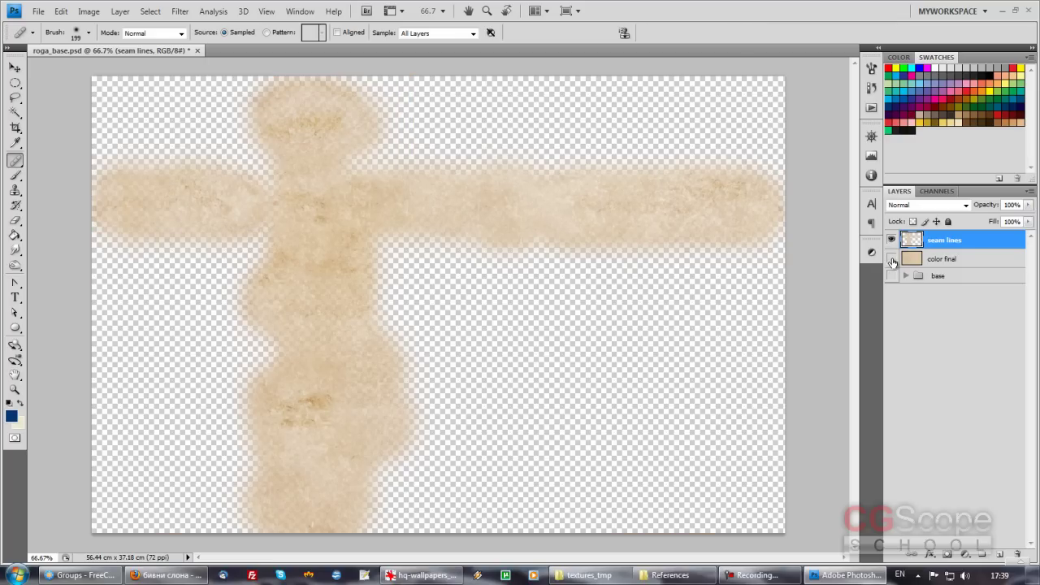
click(892, 260)
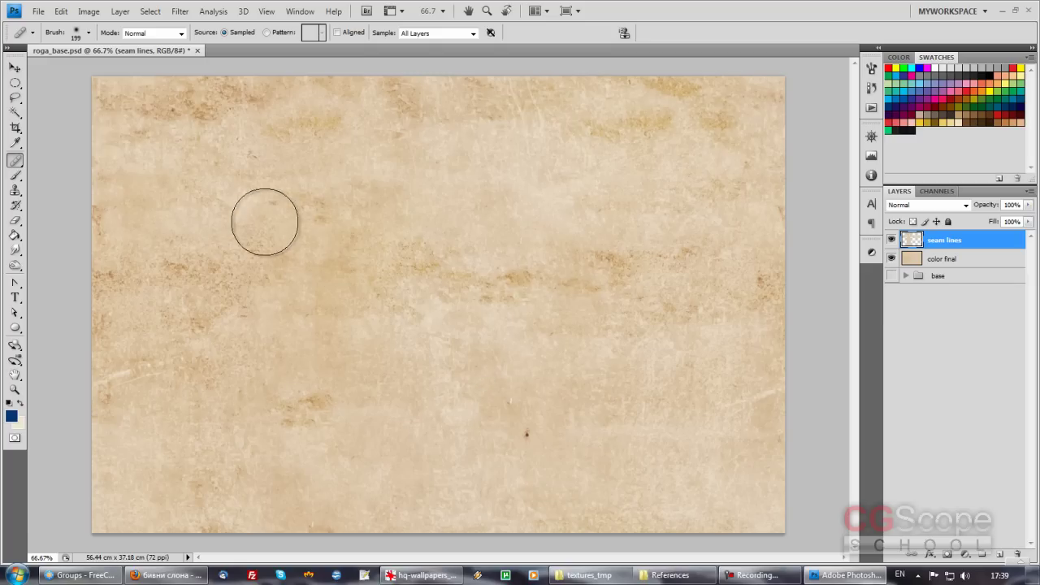
drag(276, 230, 264, 219)
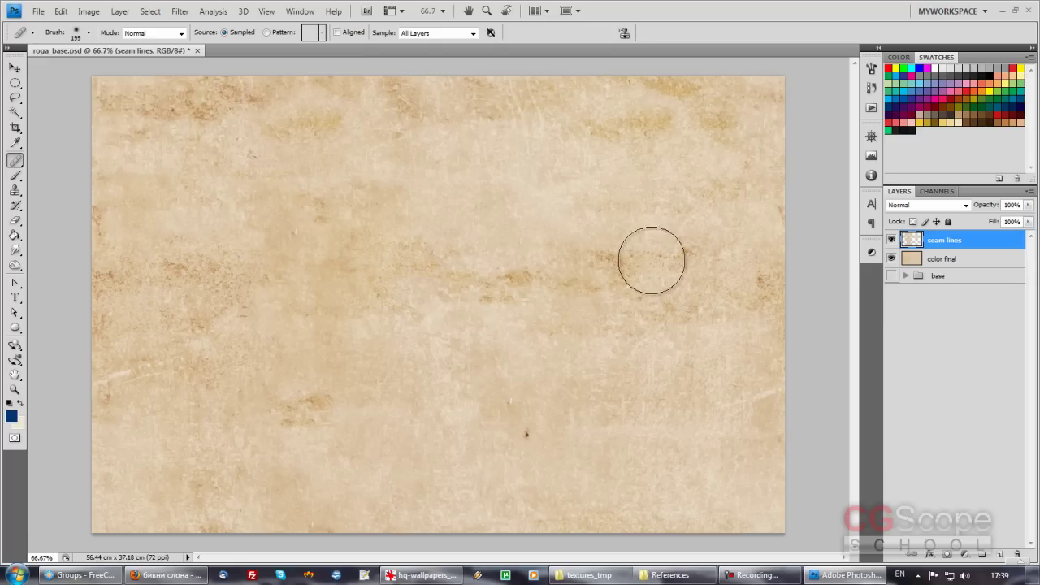
- Clone texture across the top of the strokes and heal the dark speck near the bottom
click(892, 258)
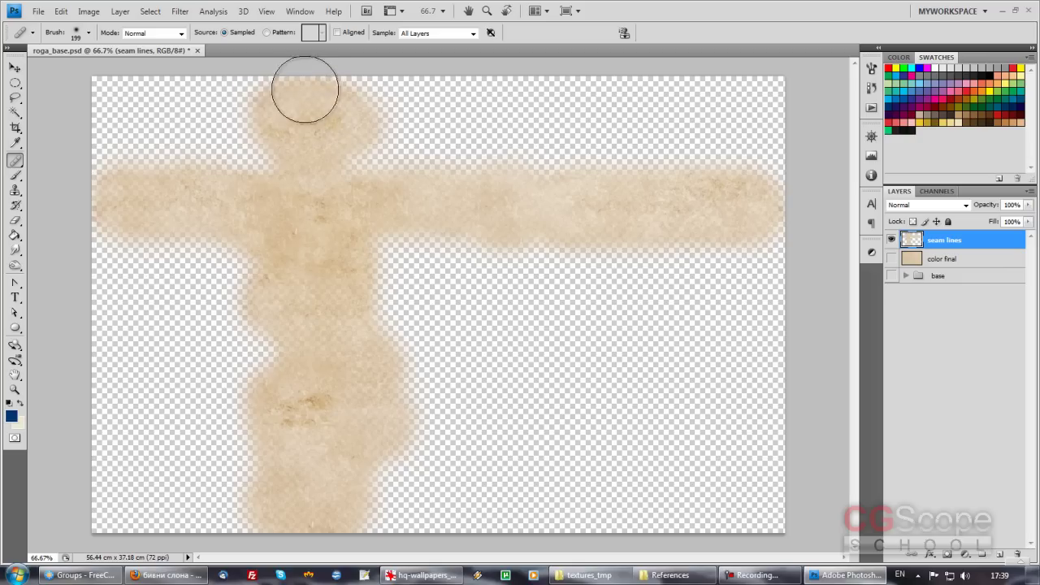
drag(260, 77, 334, 80)
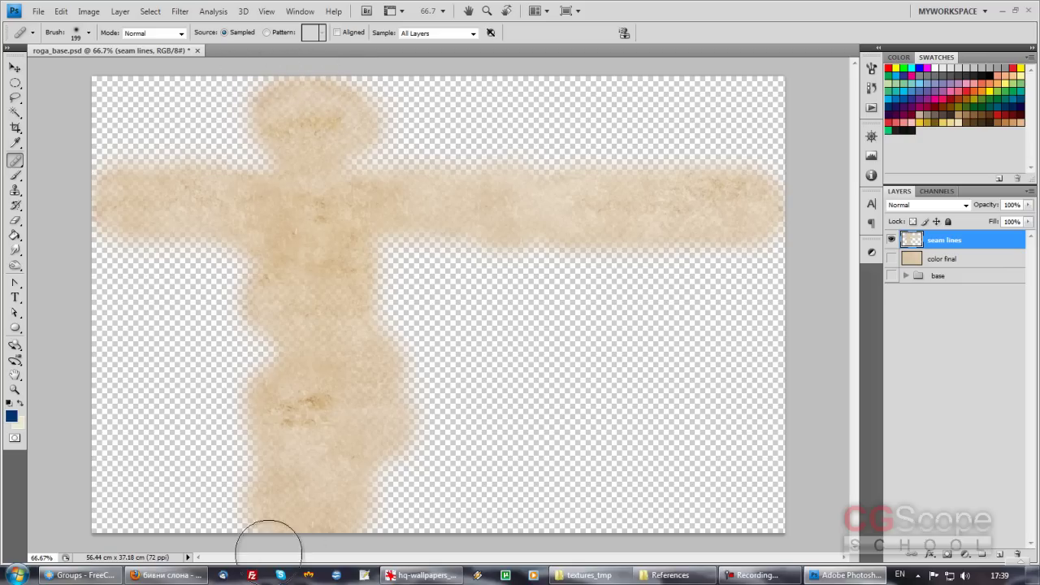
drag(410, 357, 405, 307)
drag(284, 92, 343, 93)
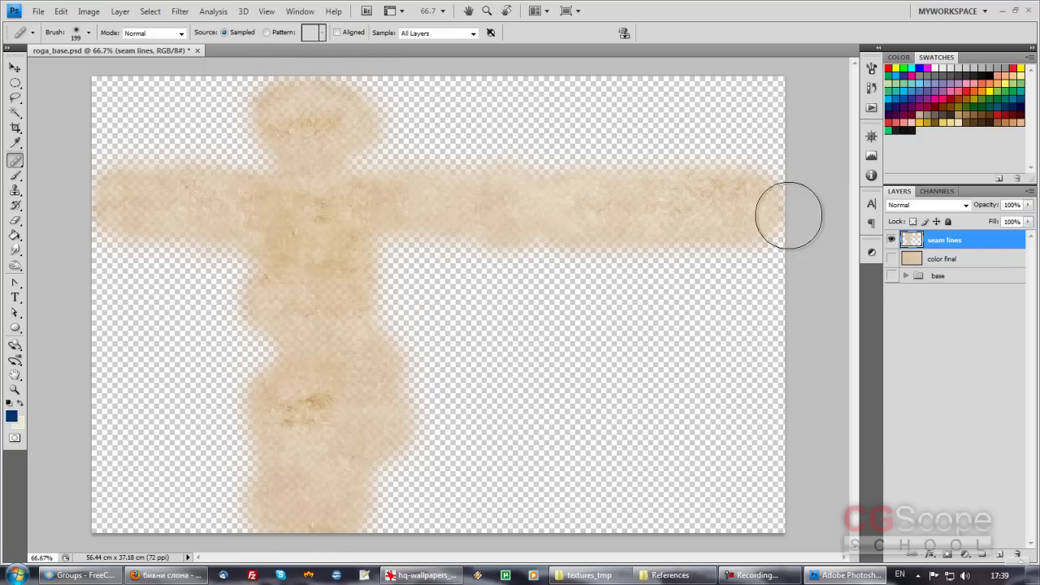
click(892, 258)
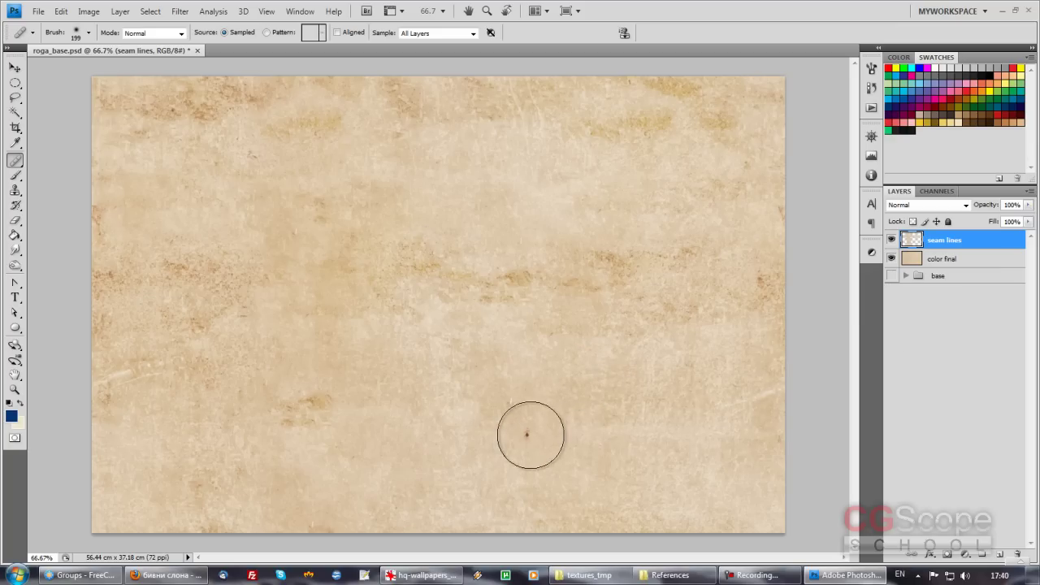
click(527, 434)
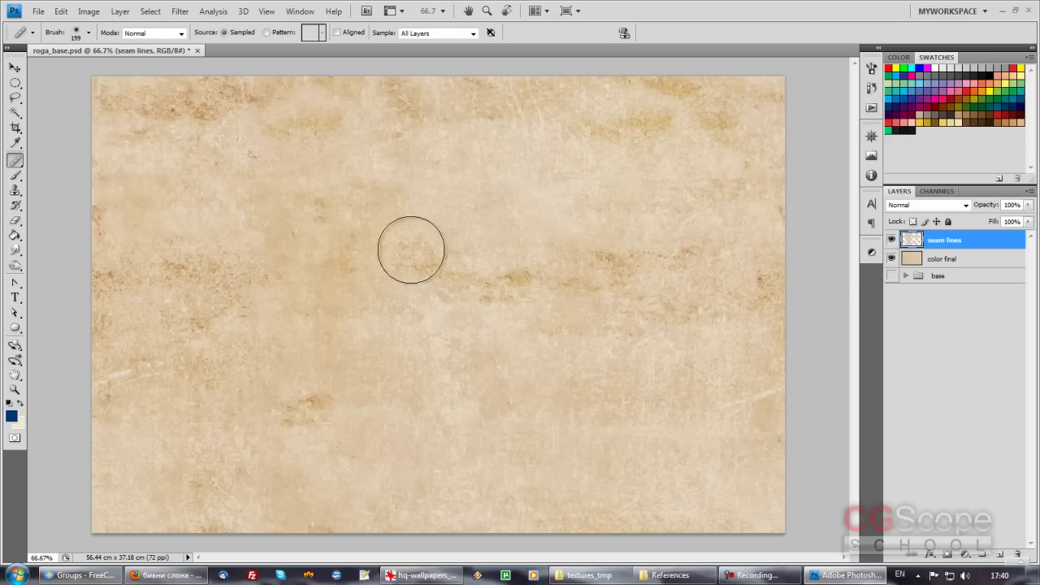
- Duplicate seam lines and color final, merge the copies, and hide the originals
ctrl+click(998, 261)
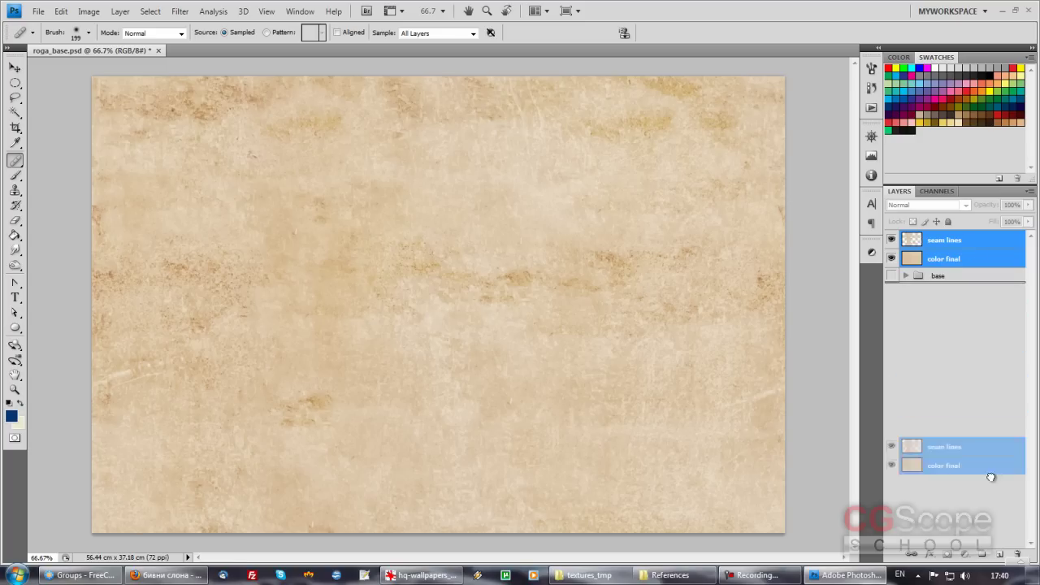
drag(978, 263, 999, 553)
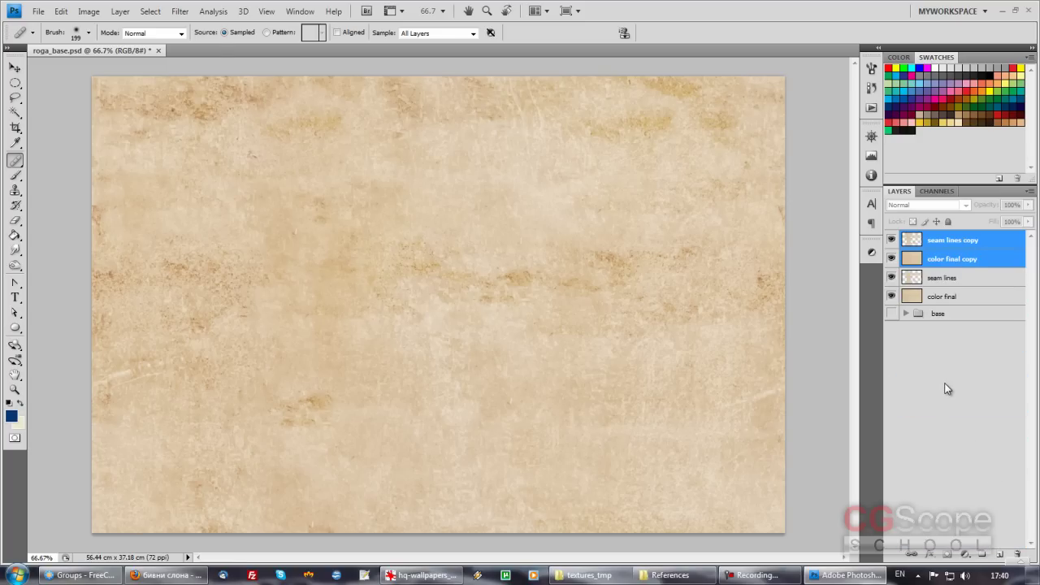
key(ctrl+e)
drag(891, 259, 891, 277)
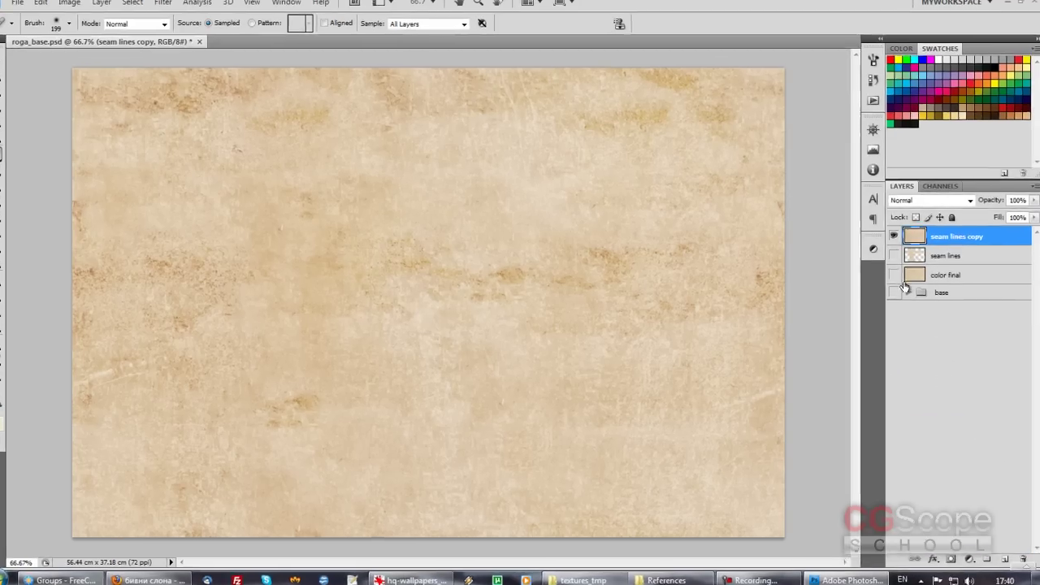
- Offset the merged 'seam lines copy' layer +515/+298 with Wrap Around
click(8, 2)
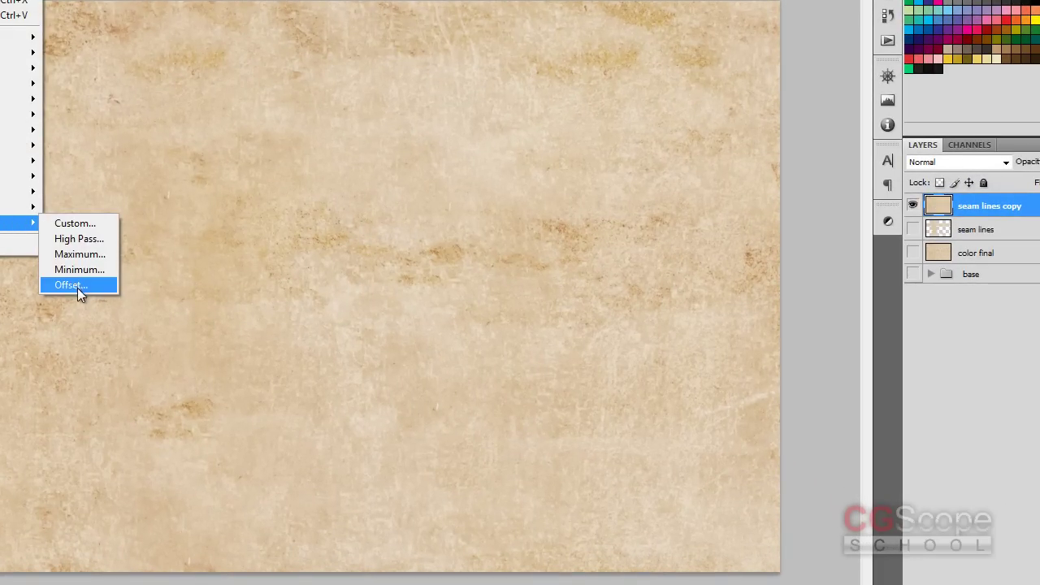
mouse_move(16, 222)
click(73, 286)
drag(463, 227, 467, 249)
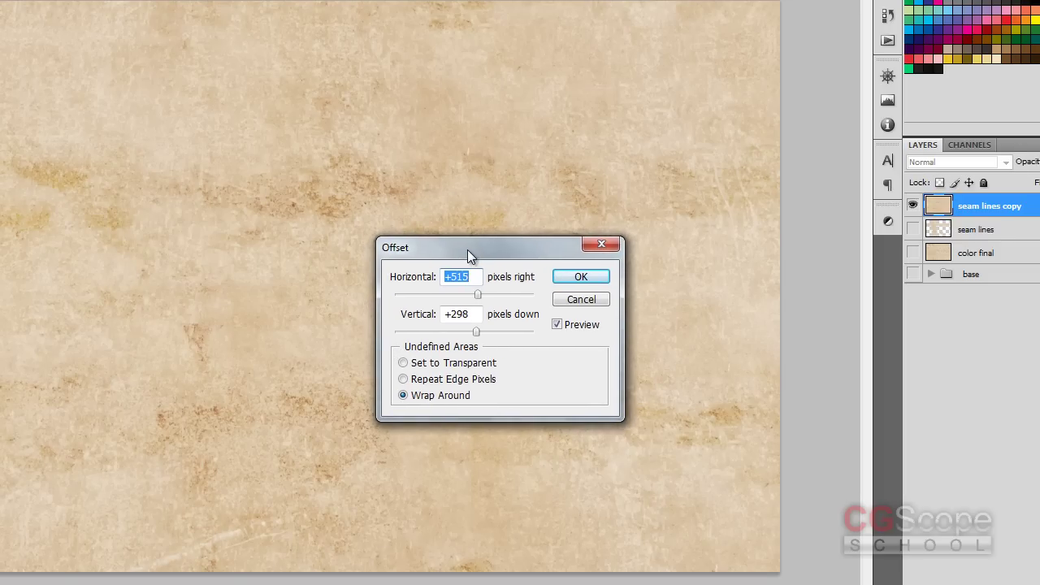
click(432, 367)
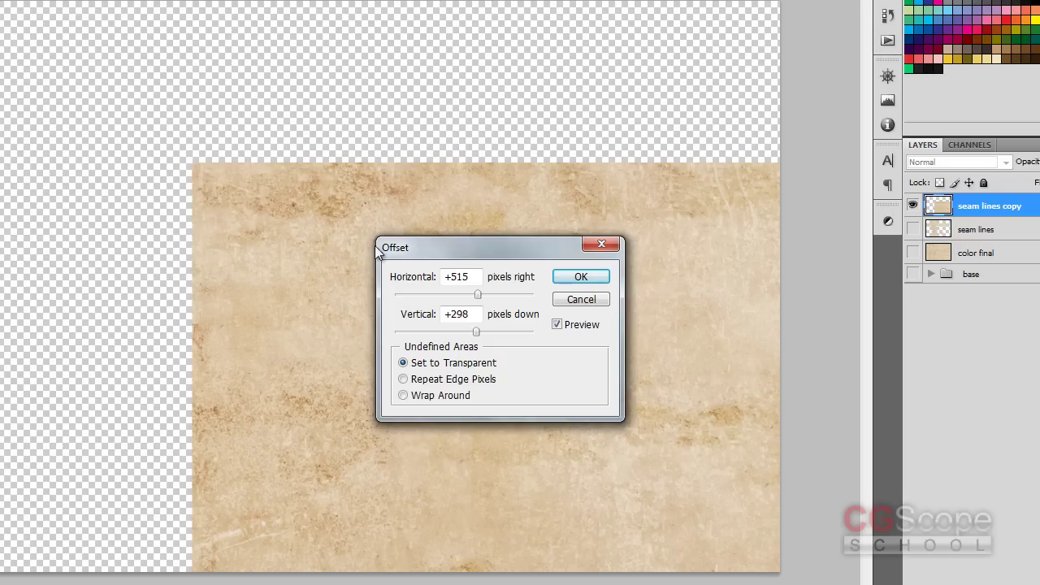
click(416, 395)
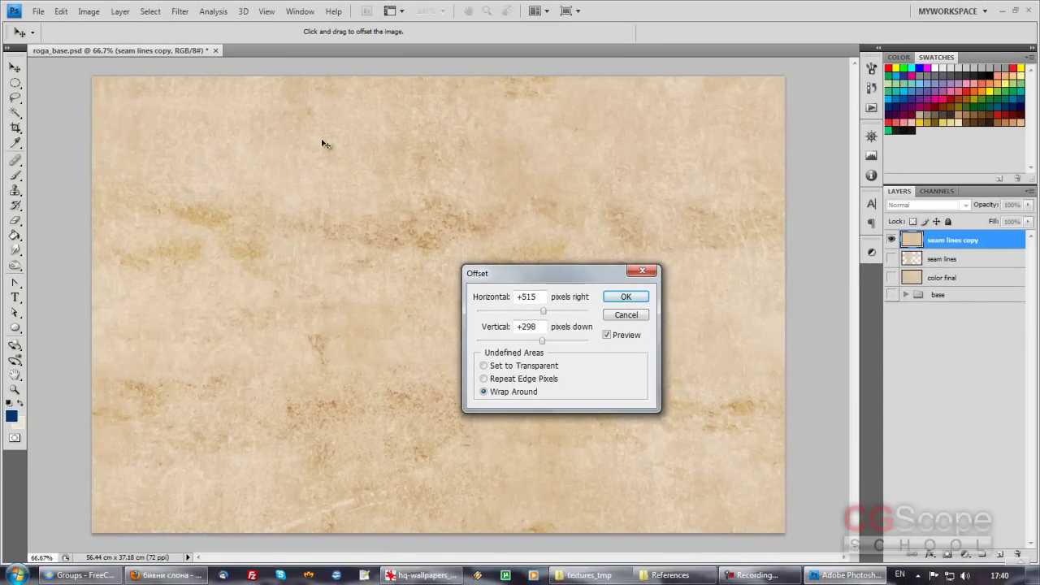
click(623, 298)
key(s)
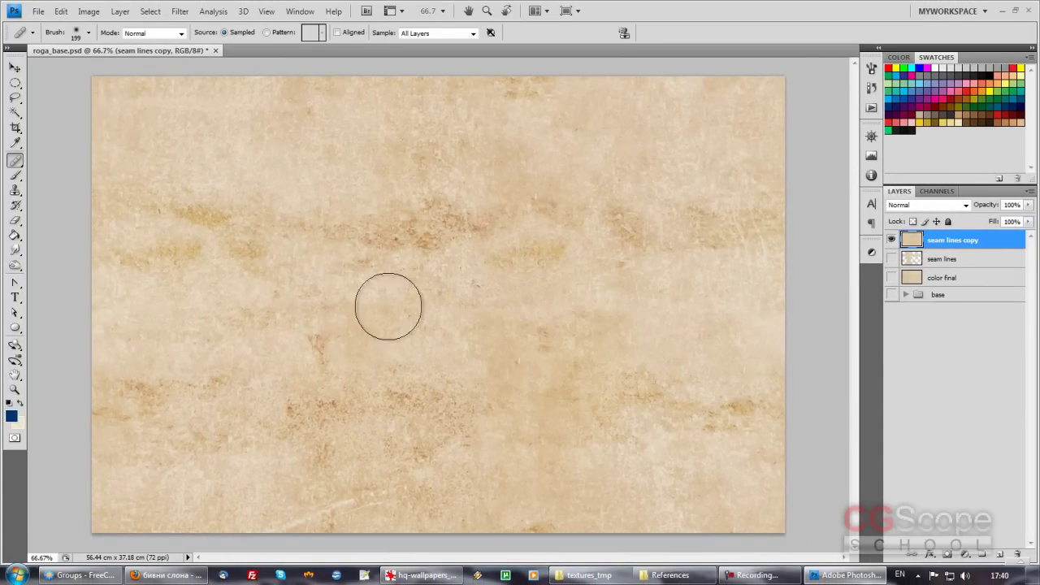
- Clone over the remaining seam, then check the 1600 × 1054 image size without changes
alt+click(493, 297)
mouse_move(298, 240)
mouse_down()
mouse_move(316, 258)
mouse_move(343, 232)
mouse_up()
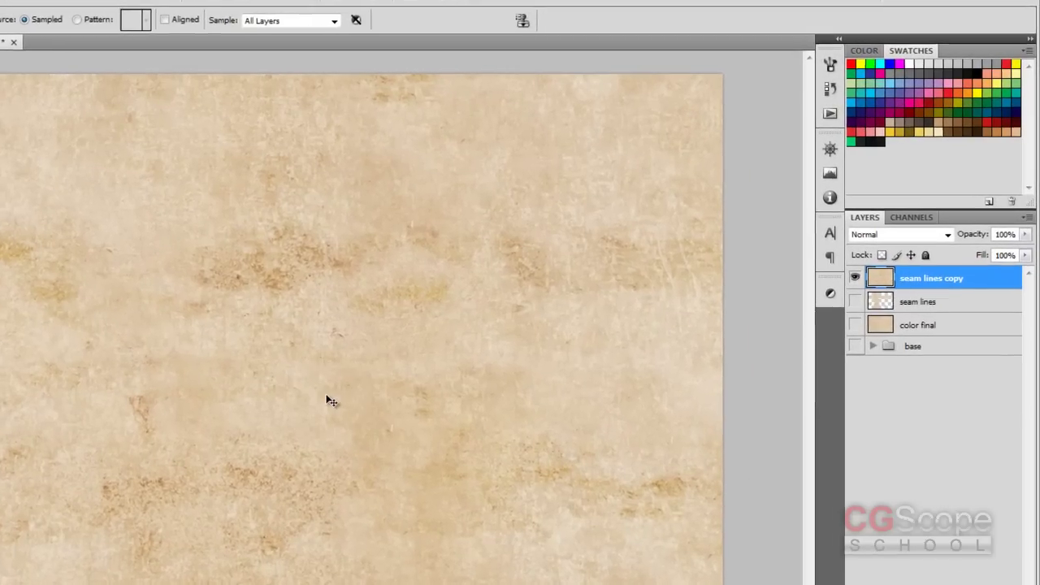
key(ctrl+alt+i)
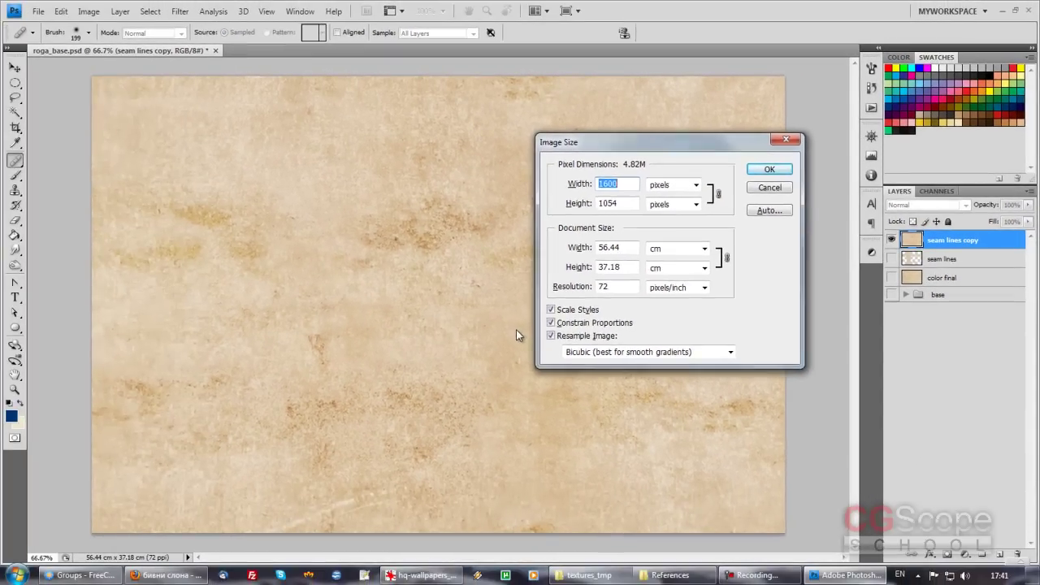
key(Escape)
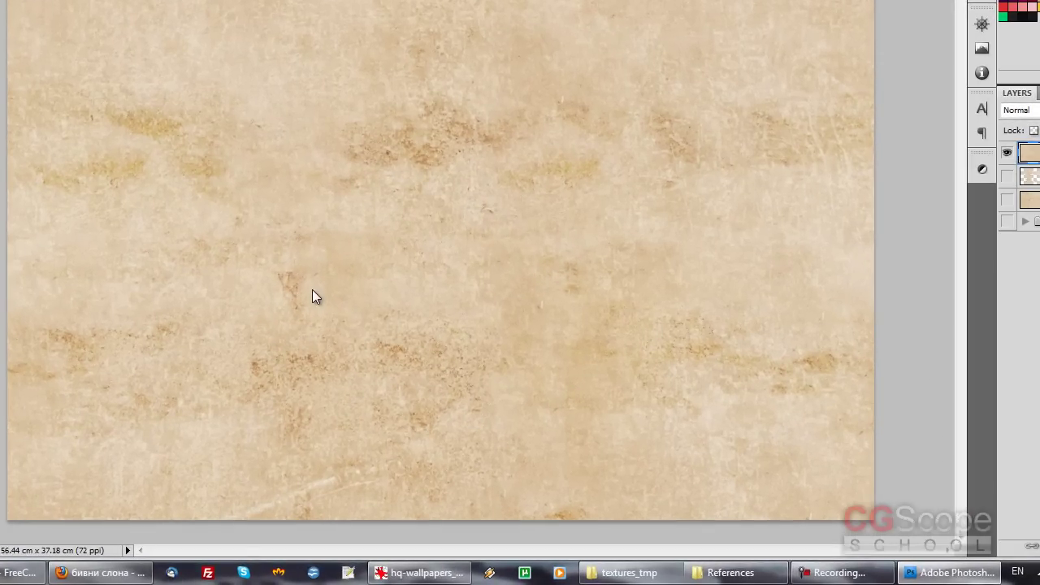
- Save the parchment as a 24 bits/pixel Targa named dino_roga_color.tga and close roga_base
key(ctrl+shift+s)
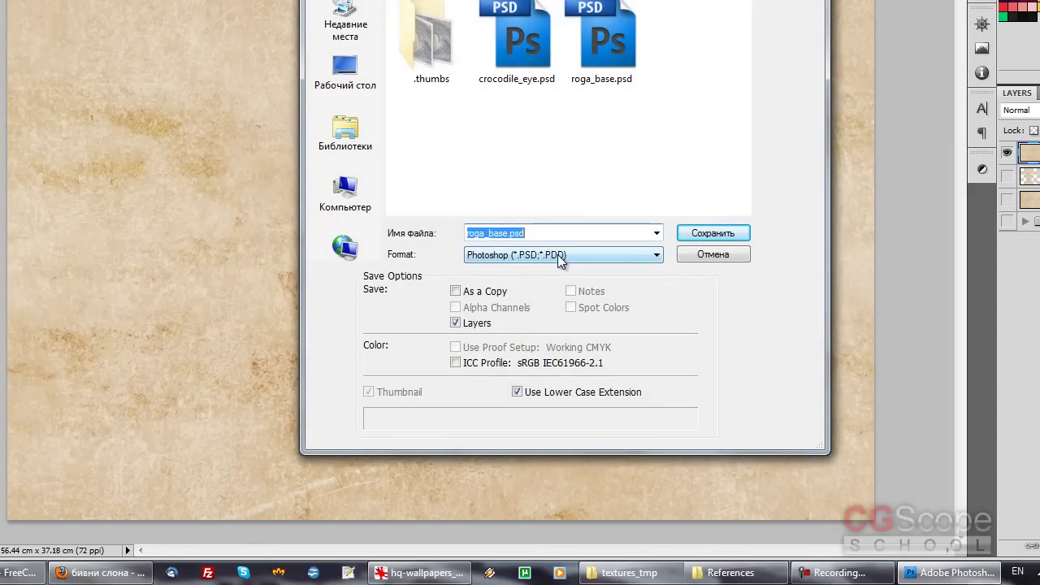
click(557, 254)
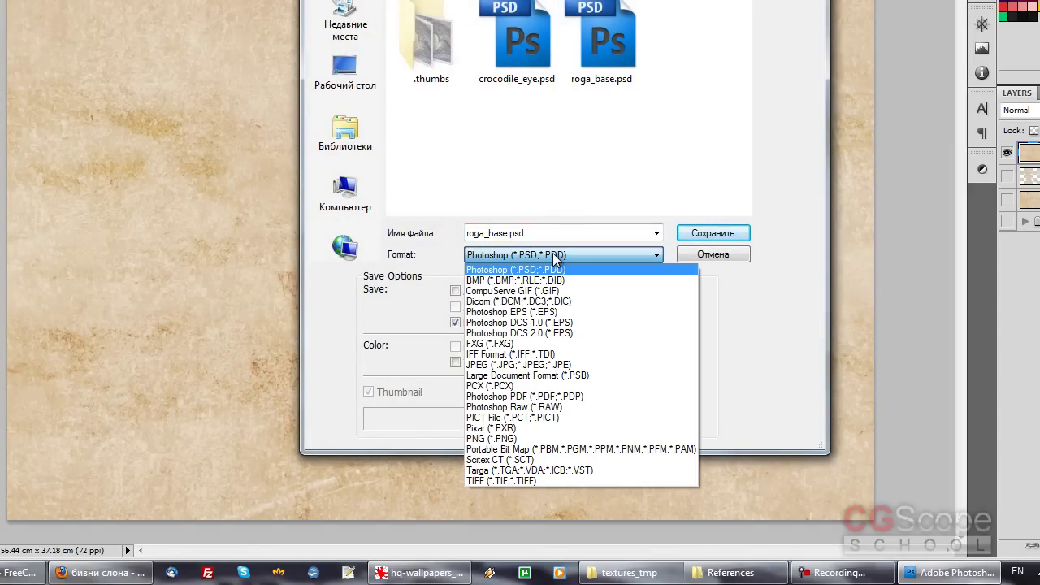
click(492, 471)
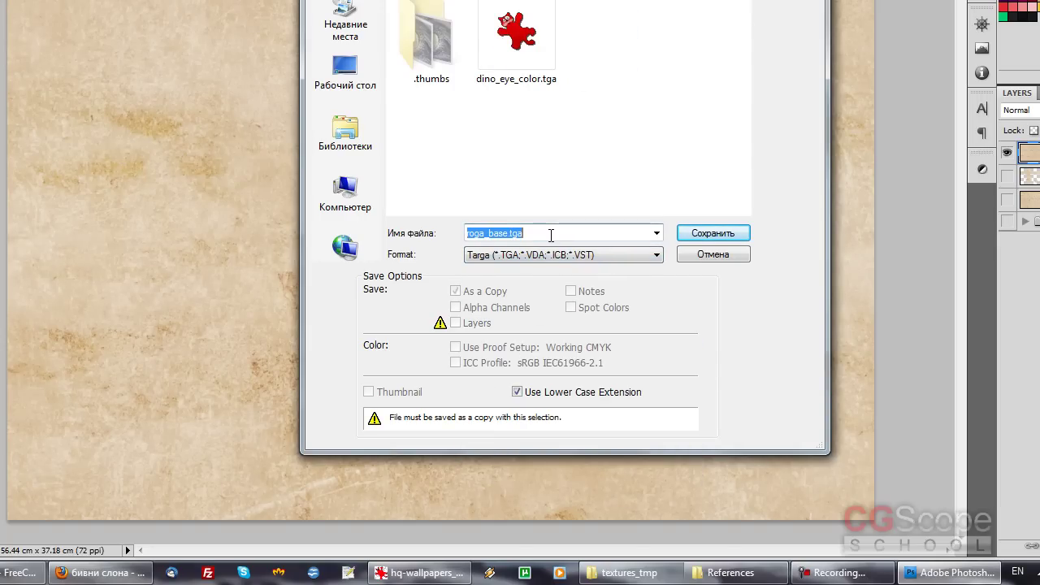
key(BackSpace)
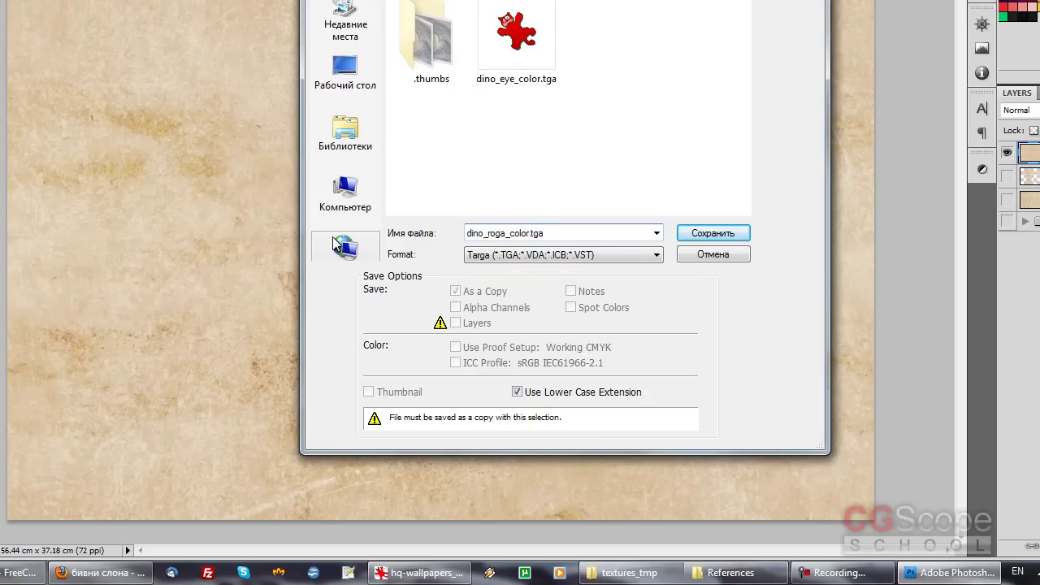
click(701, 235)
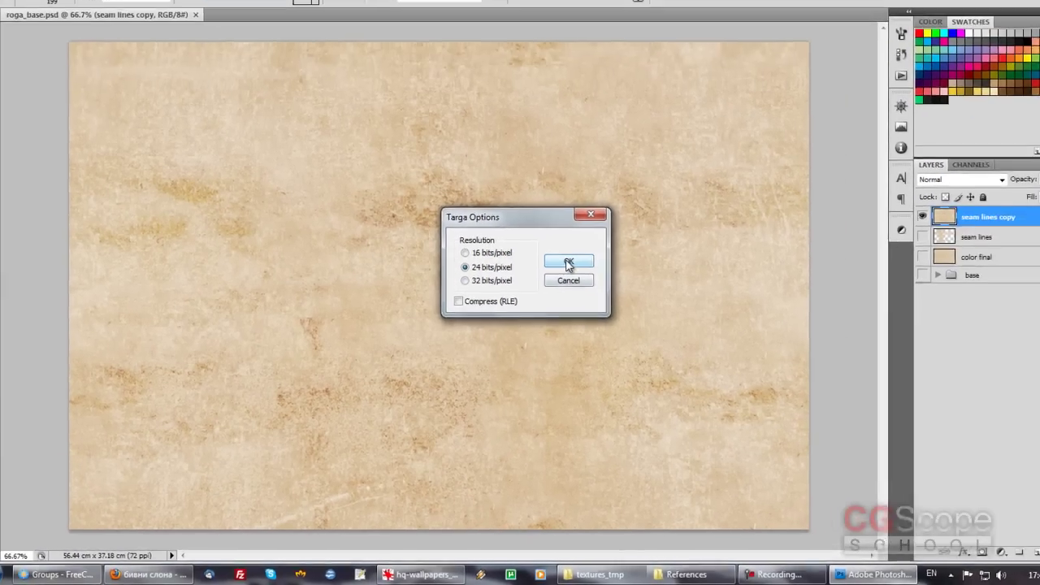
click(591, 205)
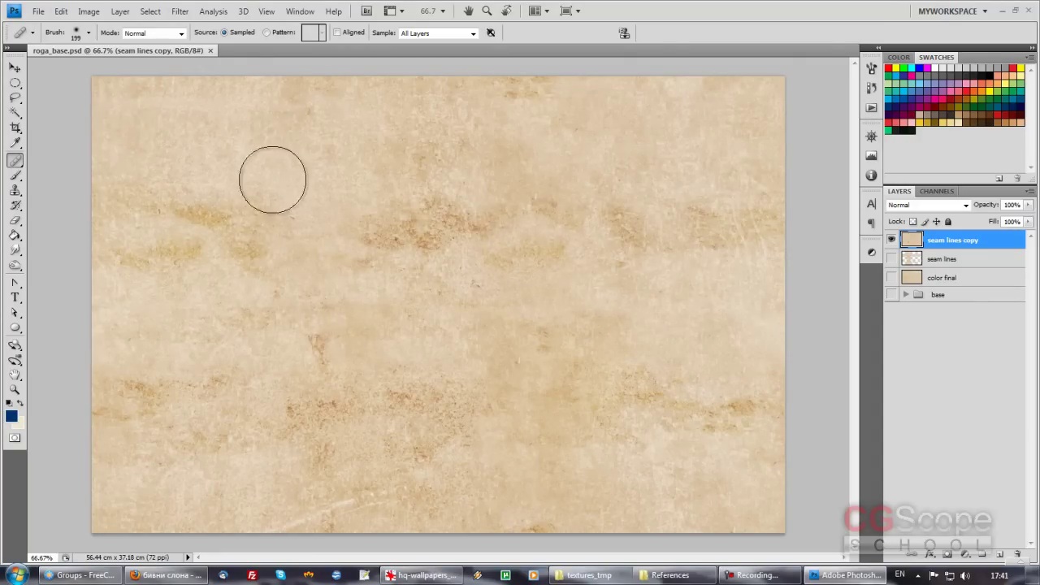
click(209, 51)
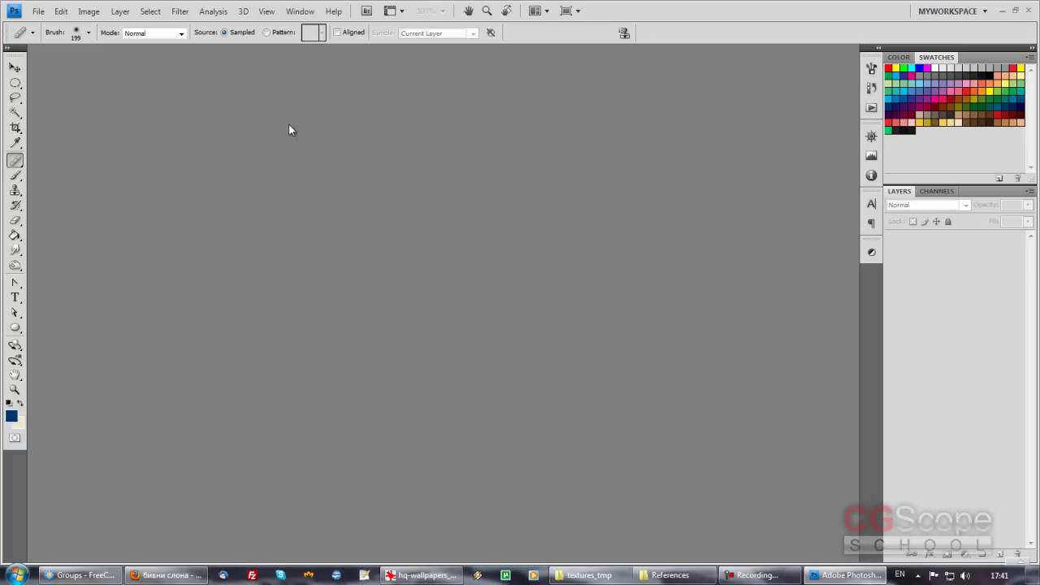
- Quit Photoshop, launch Mudbox 2012 and open 03_dino_texturing_WIP_02.mud
click(1027, 11)
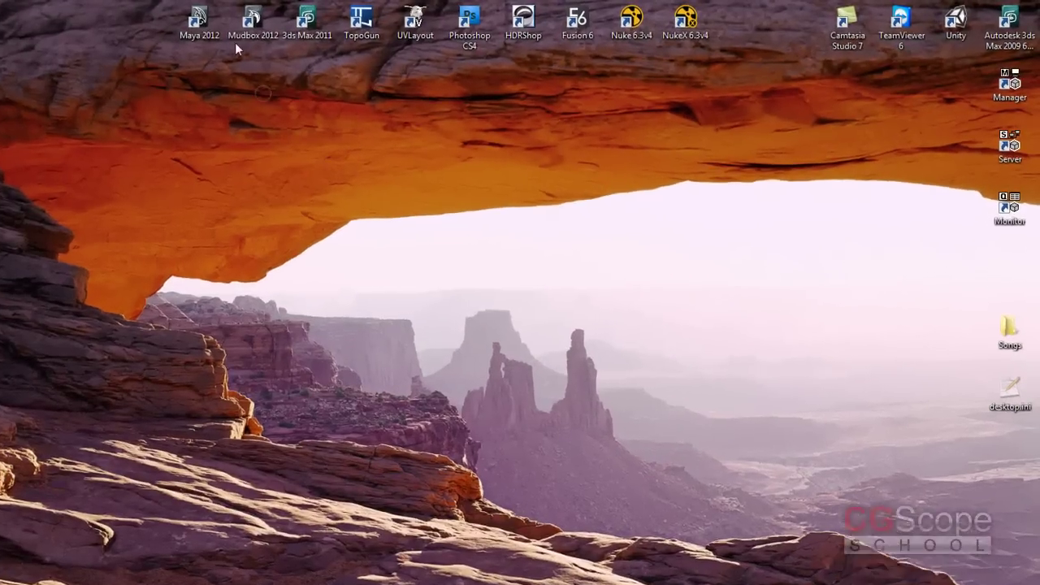
click(321, 18)
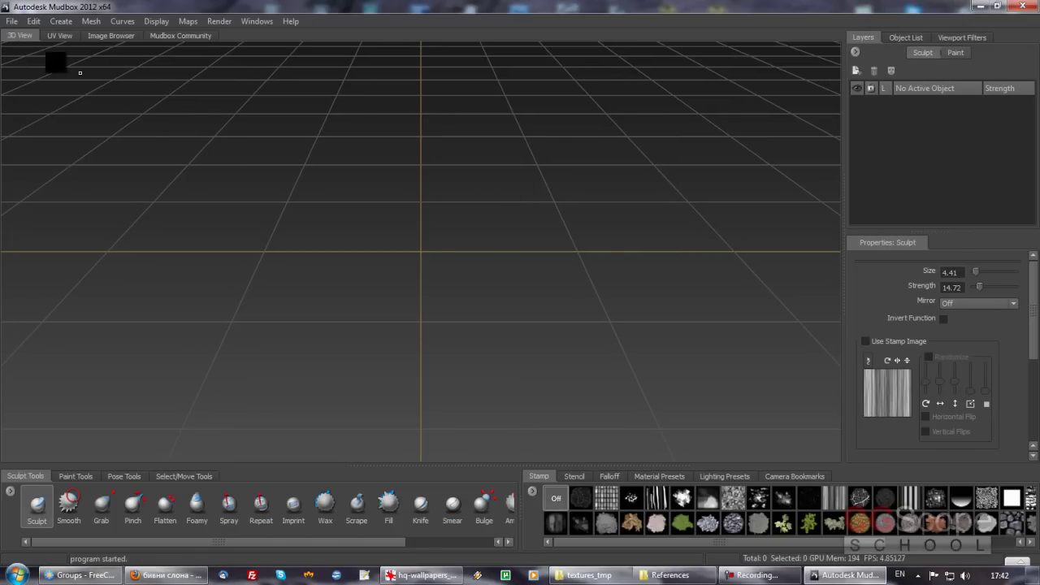
click(13, 24)
click(30, 48)
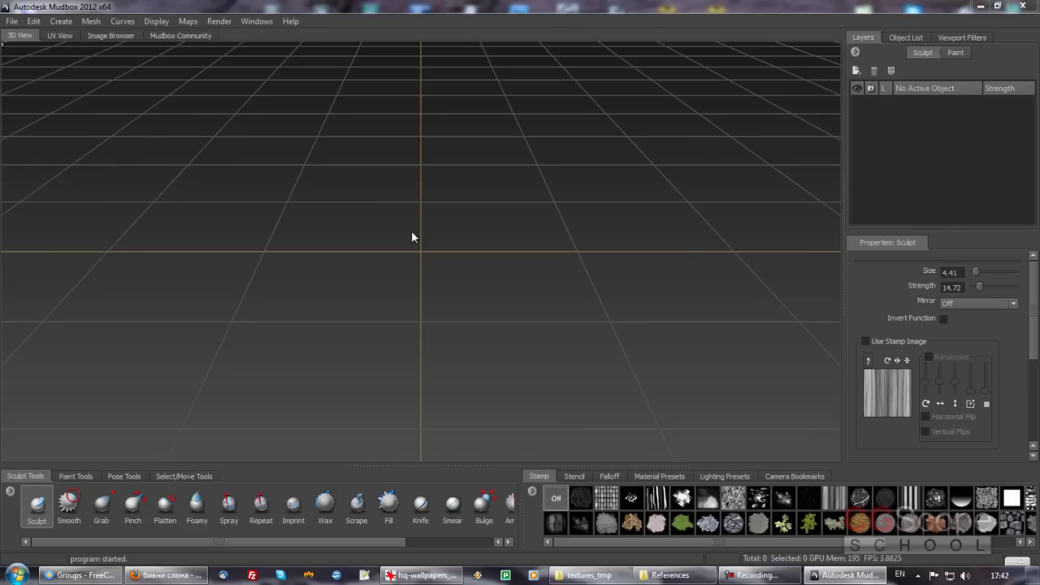
click(538, 275)
click(601, 394)
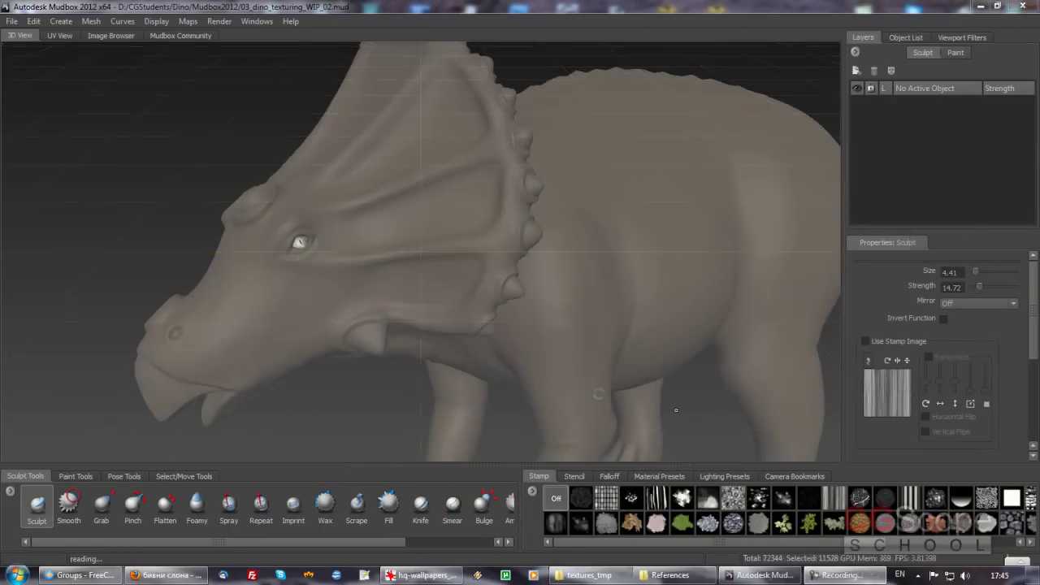
- In the Object List, hide the body and eyes and make the roga horns visible
click(903, 37)
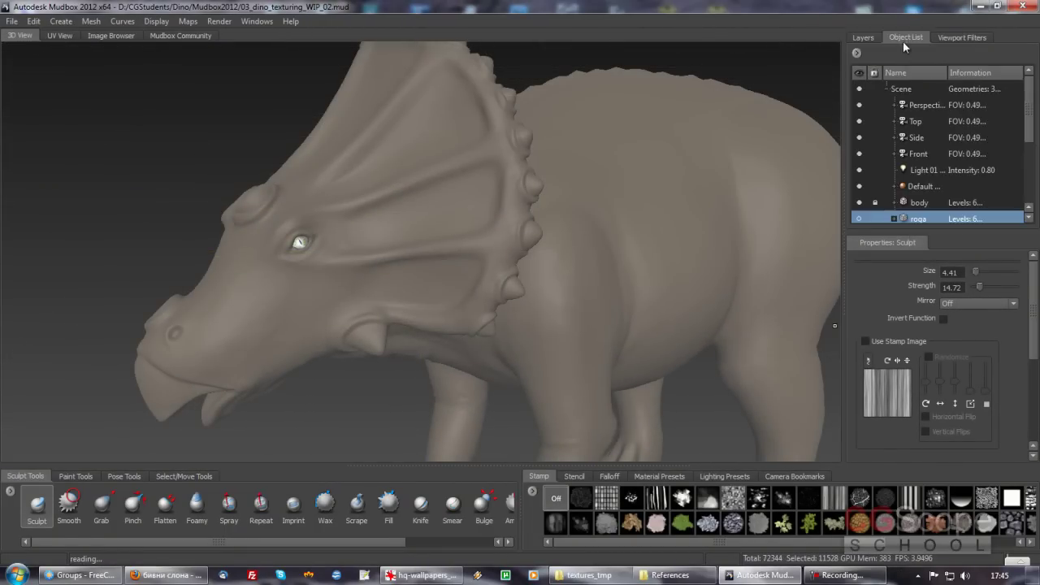
scroll(975, 162, down, 2)
scroll(934, 155, down, 1)
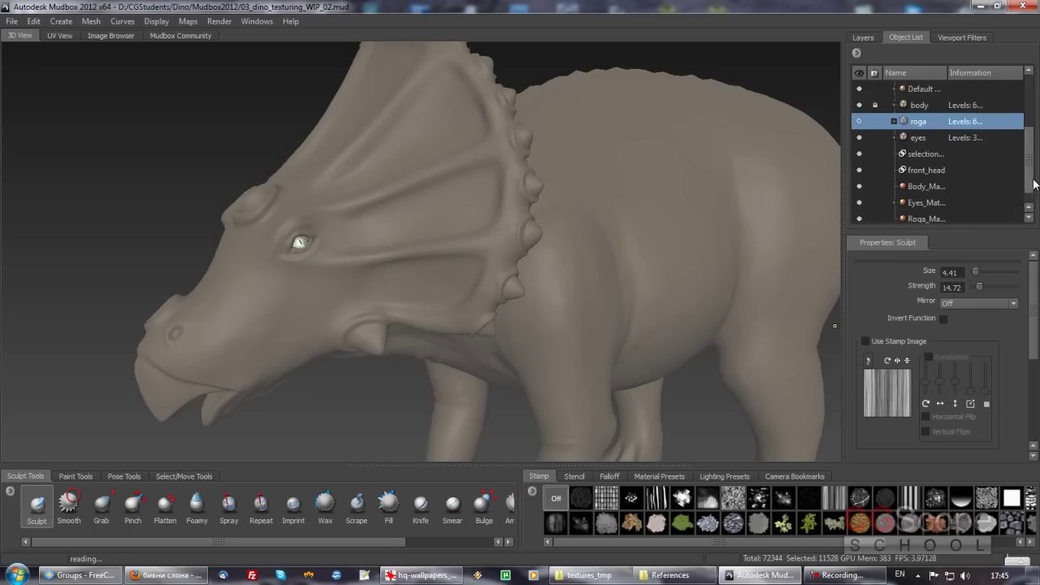
scroll(893, 154, up, 1)
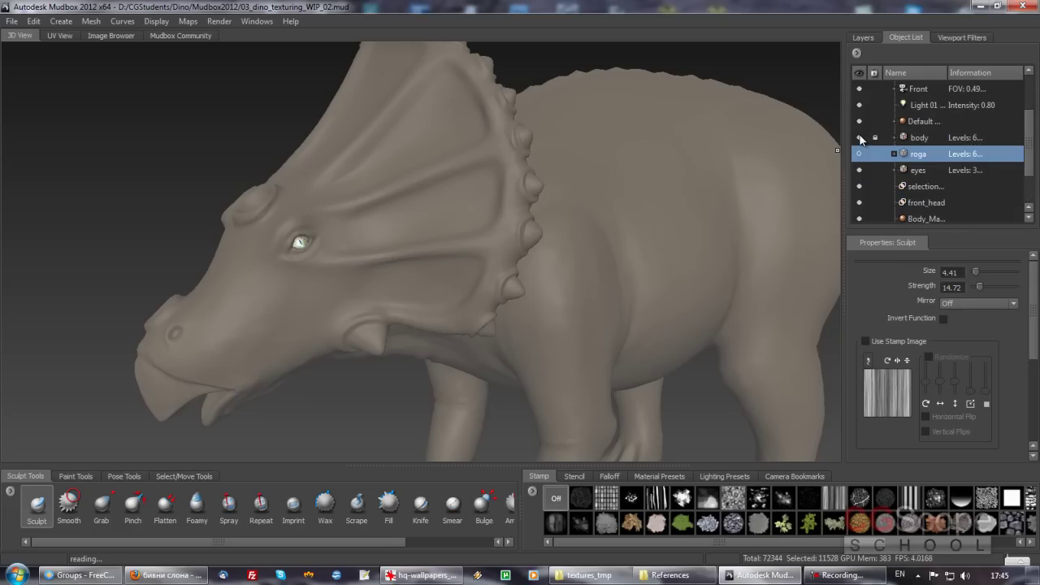
click(860, 138)
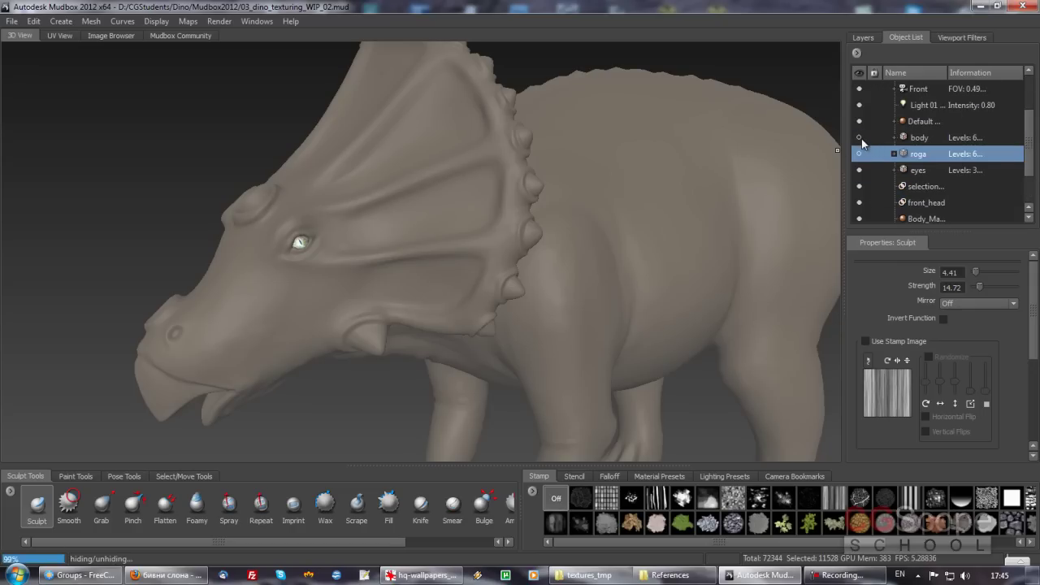
click(859, 169)
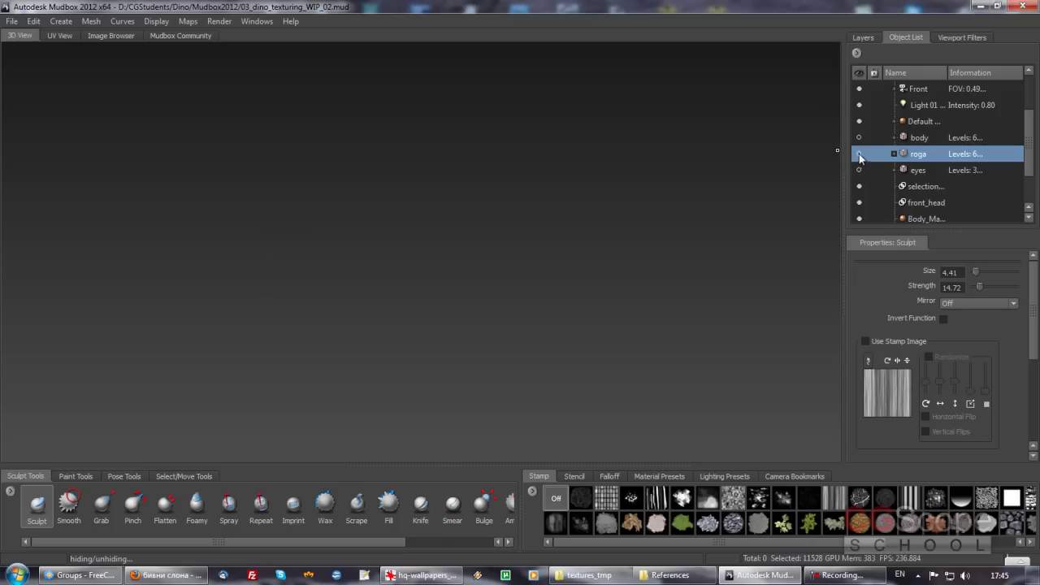
click(859, 153)
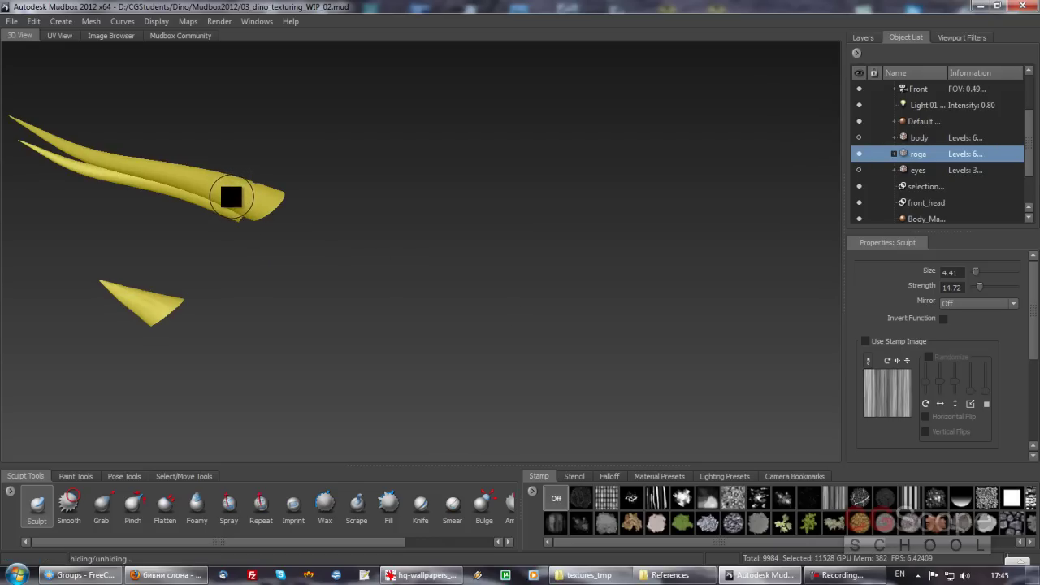
- Orbit the view so the horns fill the screen and select the roga object
scroll(230, 199, up, 5)
mouse_move(232, 203)
alt+mouse_down()
mouse_move(372, 258)
mouse_move(346, 271)
mouse_move(479, 265)
mouse_move(469, 302)
mouse_move(504, 297)
mouse_move(497, 288)
mouse_move(533, 289)
mouse_move(531, 273)
mouse_move(476, 265)
mouse_move(545, 281)
alt+mouse_up()
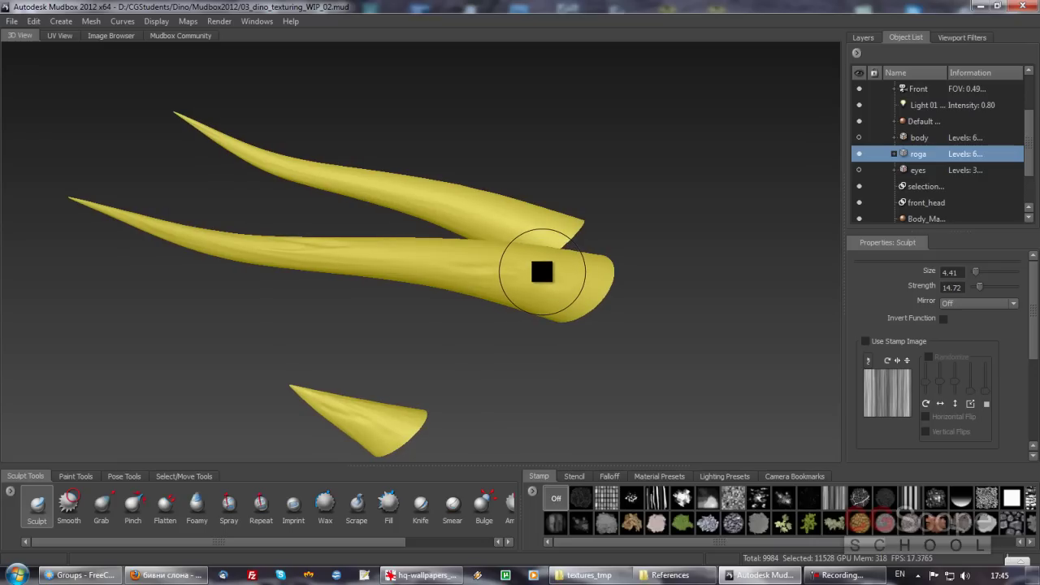
click(542, 272)
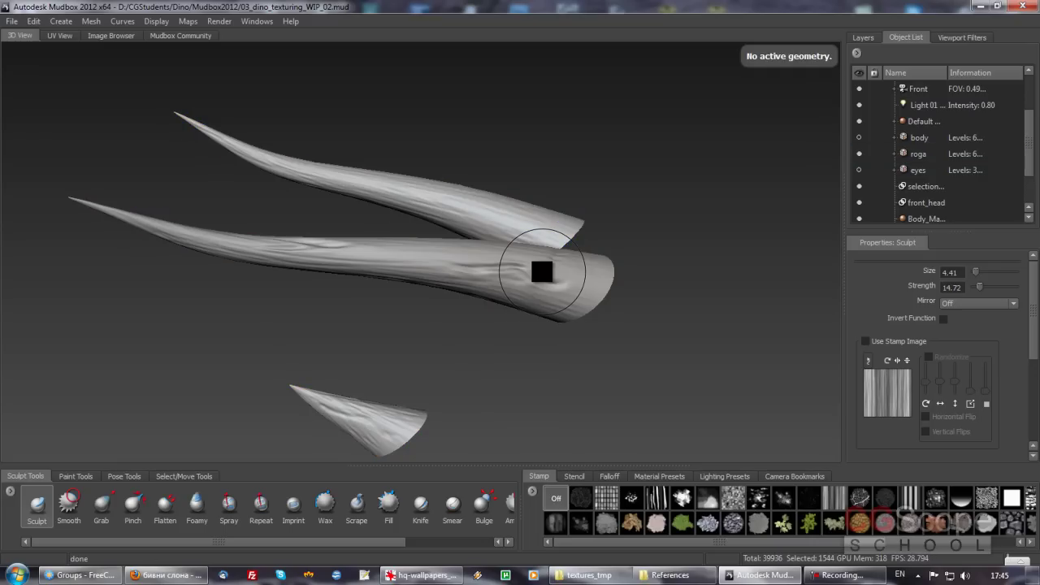
click(918, 154)
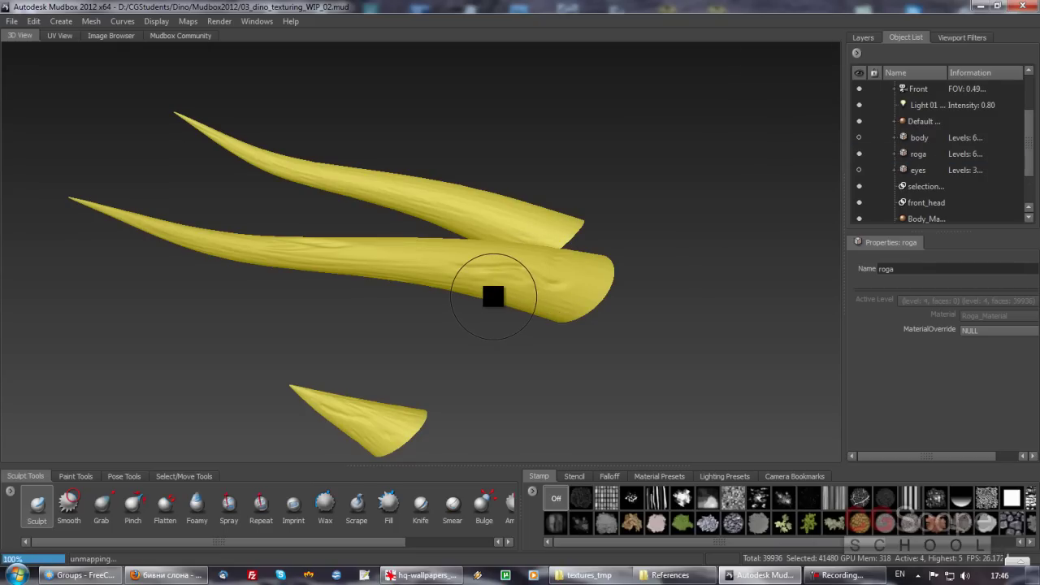
- Raise the horns to subdivision level 5 and frame them closer in the view
key(Page_Up)
mouse_move(493, 296)
alt+mouse_down()
mouse_move(431, 271)
mouse_move(428, 241)
alt+mouse_up()
mouse_move(460, 274)
alt+mouse_down()
mouse_move(437, 309)
mouse_move(420, 281)
mouse_move(513, 246)
mouse_move(450, 301)
mouse_move(471, 283)
mouse_move(553, 294)
mouse_move(532, 276)
mouse_move(444, 290)
mouse_move(437, 276)
mouse_move(487, 260)
mouse_move(417, 279)
mouse_move(432, 265)
mouse_move(561, 267)
mouse_move(573, 251)
mouse_move(532, 263)
mouse_move(547, 228)
mouse_move(504, 282)
mouse_move(580, 292)
alt+mouse_up()
scroll(438, 294, up, 3)
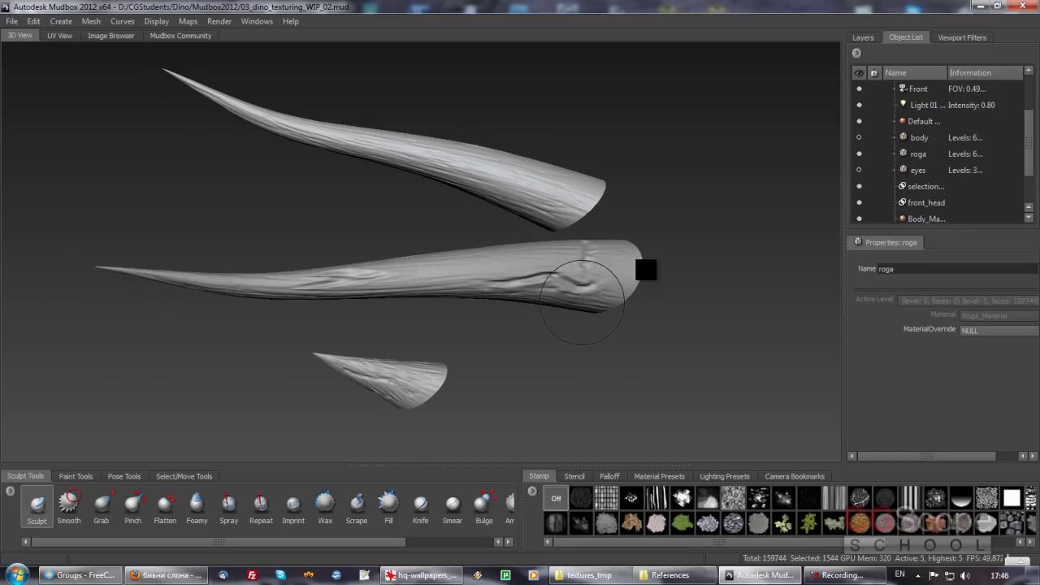
- Select roga and start a new paint layer from the Layers Paint section
click(910, 154)
click(866, 39)
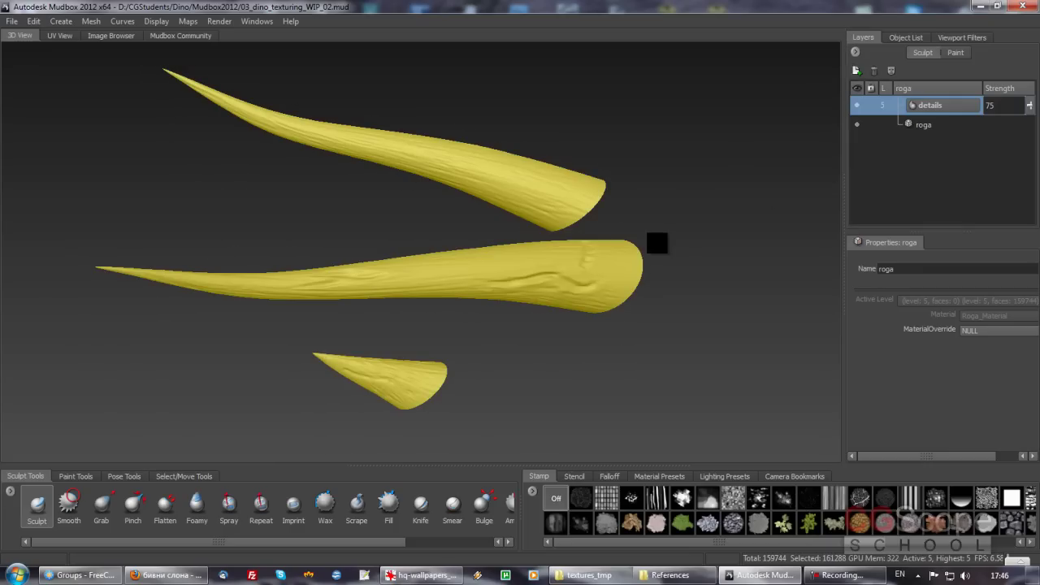
click(652, 249)
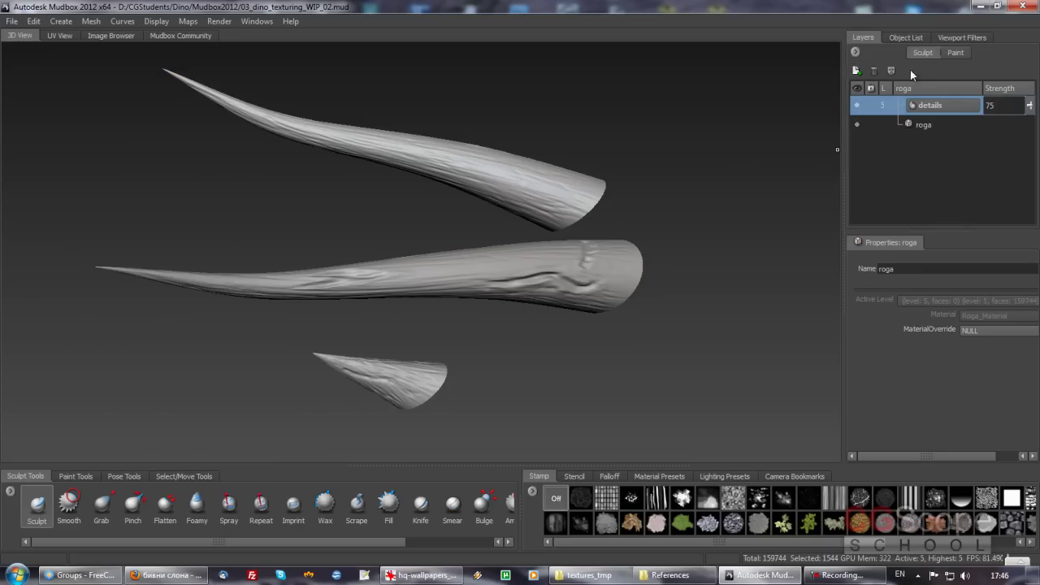
click(956, 52)
click(856, 71)
drag(537, 216, 655, 225)
text(Roga Color)
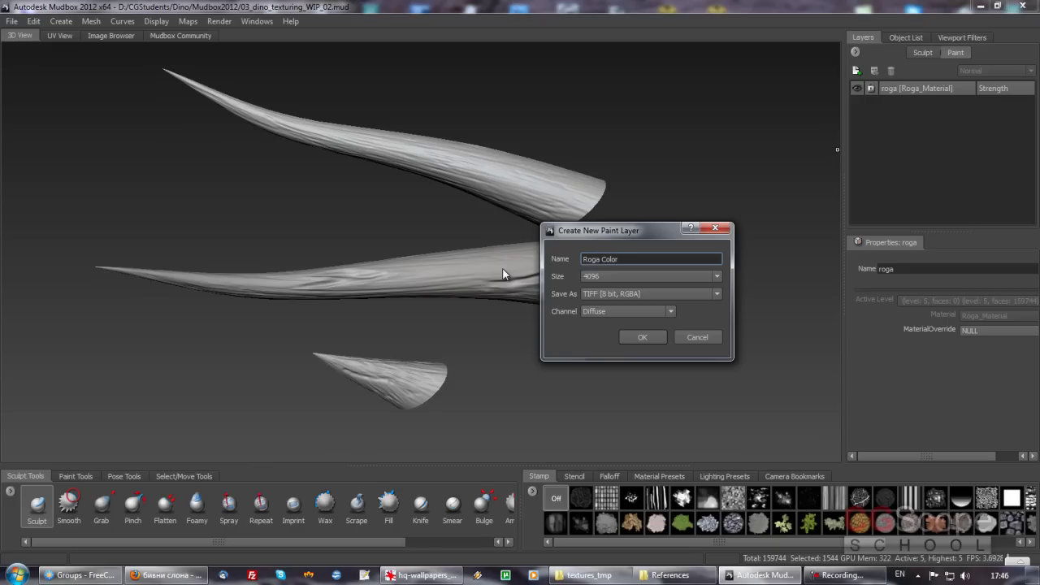
- Create the Roga Color Diffuse paint layer at 4096 in TIFF 8 bit RGBA
click(606, 274)
click(608, 274)
click(617, 293)
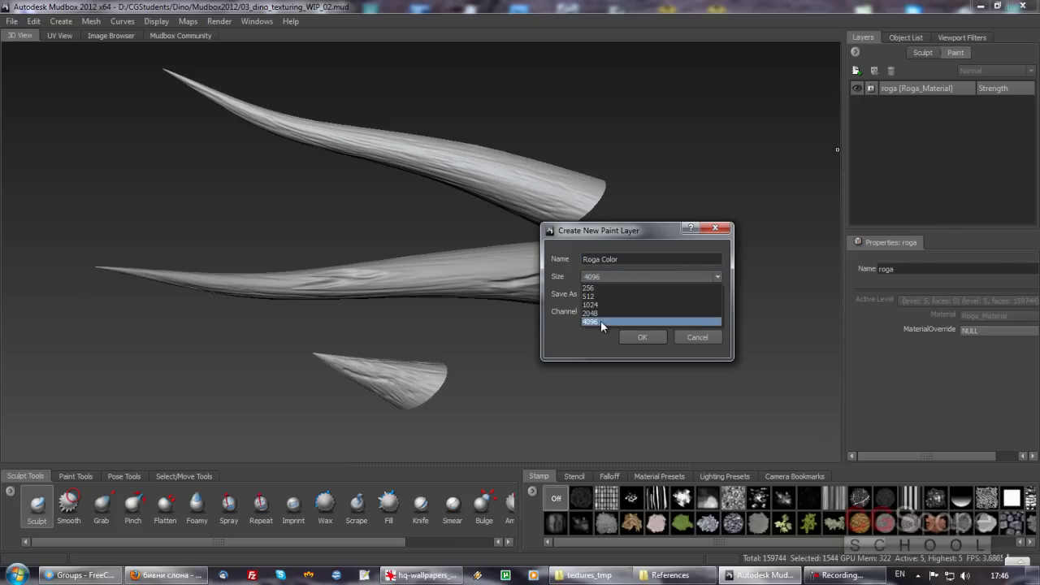
click(599, 318)
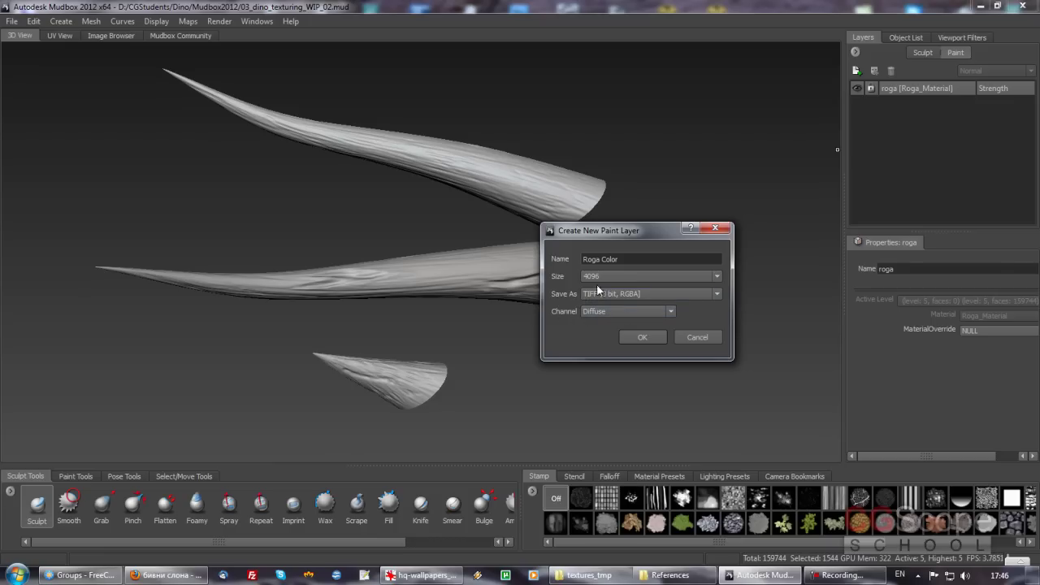
click(641, 337)
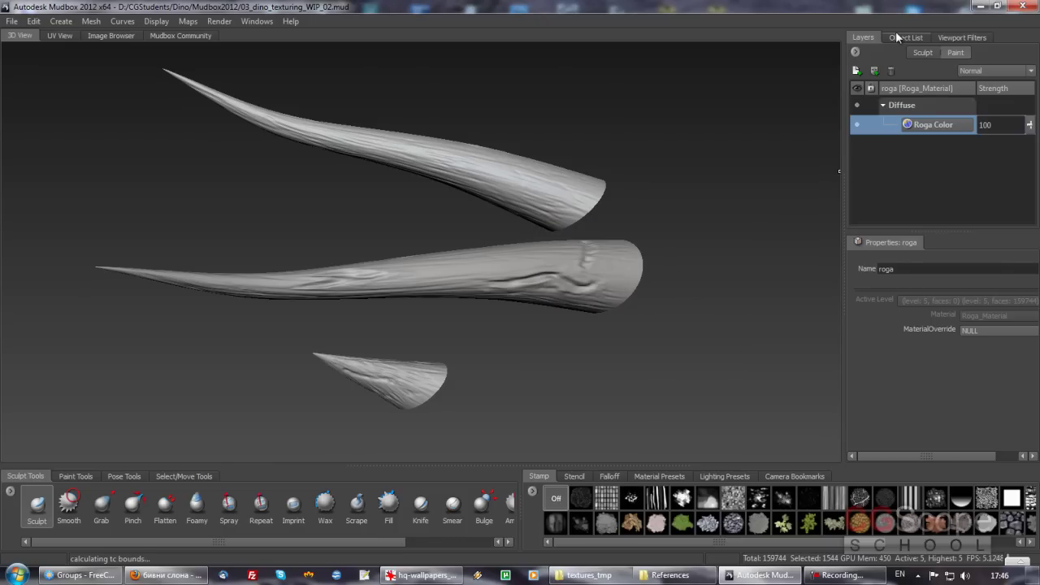
- Choose the Projection paint tool and open the Image Browser on textures_tmp
alt+drag(497, 330, 512, 333)
click(73, 477)
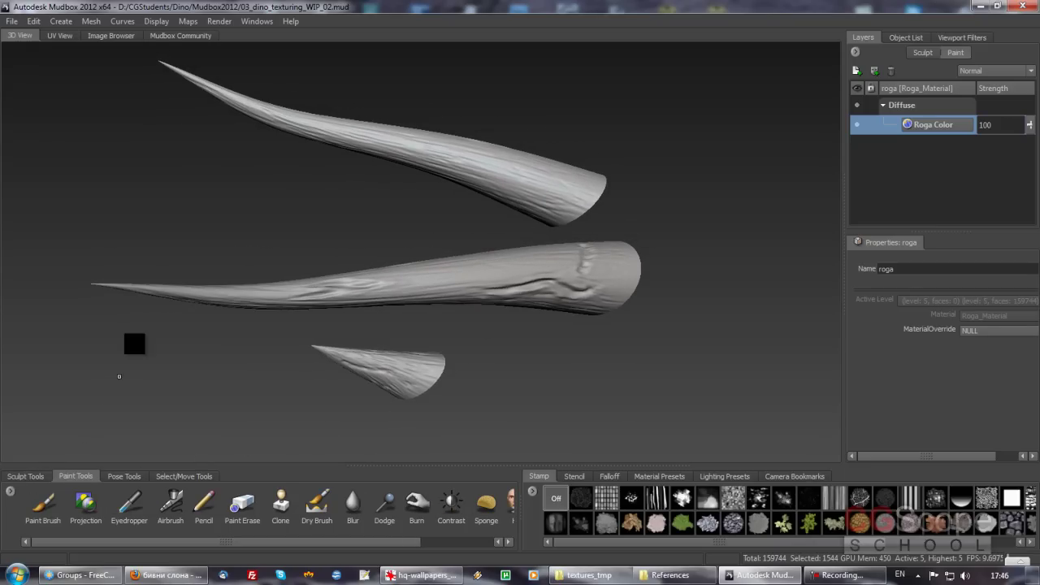
click(88, 509)
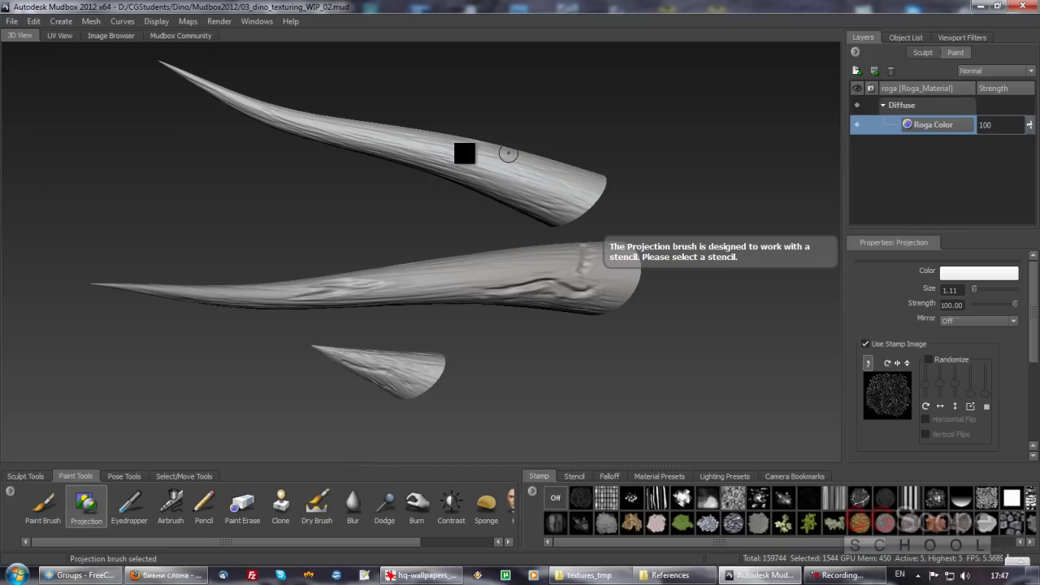
click(109, 37)
drag(111, 231, 103, 366)
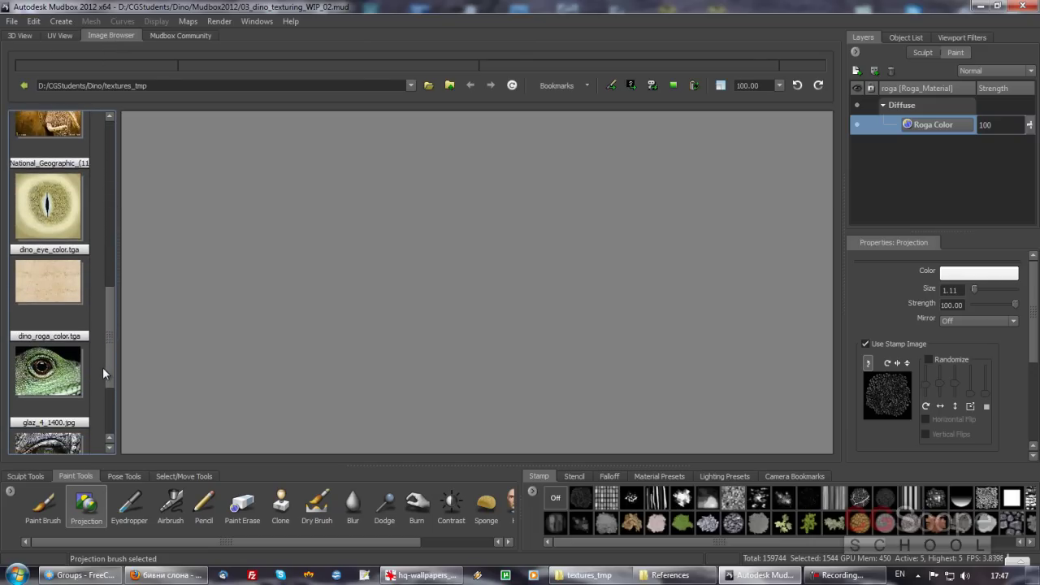
- Set dino_roga_color.tga as the stencil and return to the 3D view of the horns
click(50, 283)
drag(107, 307, 108, 311)
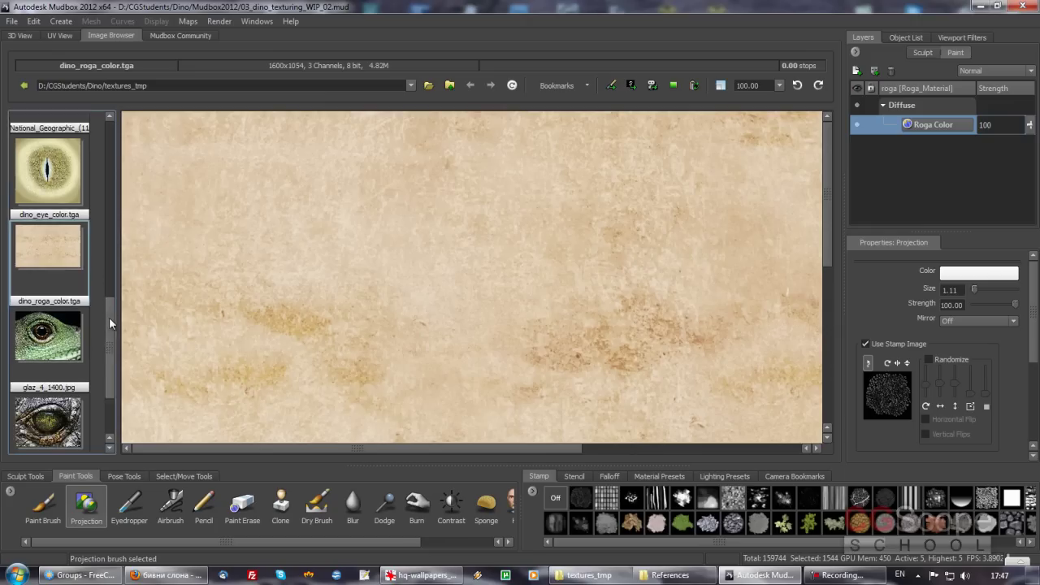
click(631, 85)
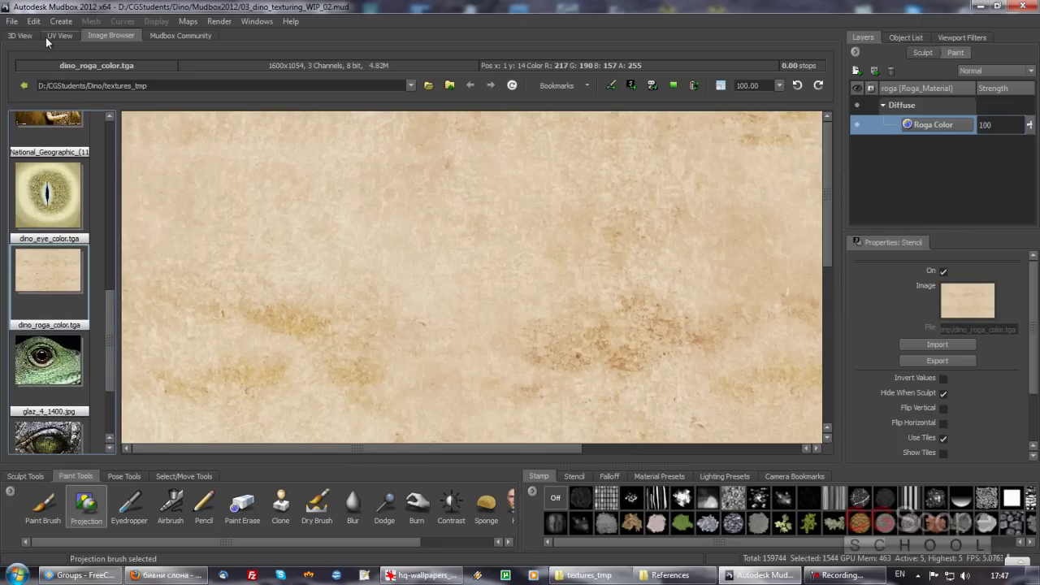
click(25, 35)
mouse_move(464, 312)
alt+mouse_down()
mouse_move(529, 304)
mouse_move(524, 315)
alt+mouse_up()
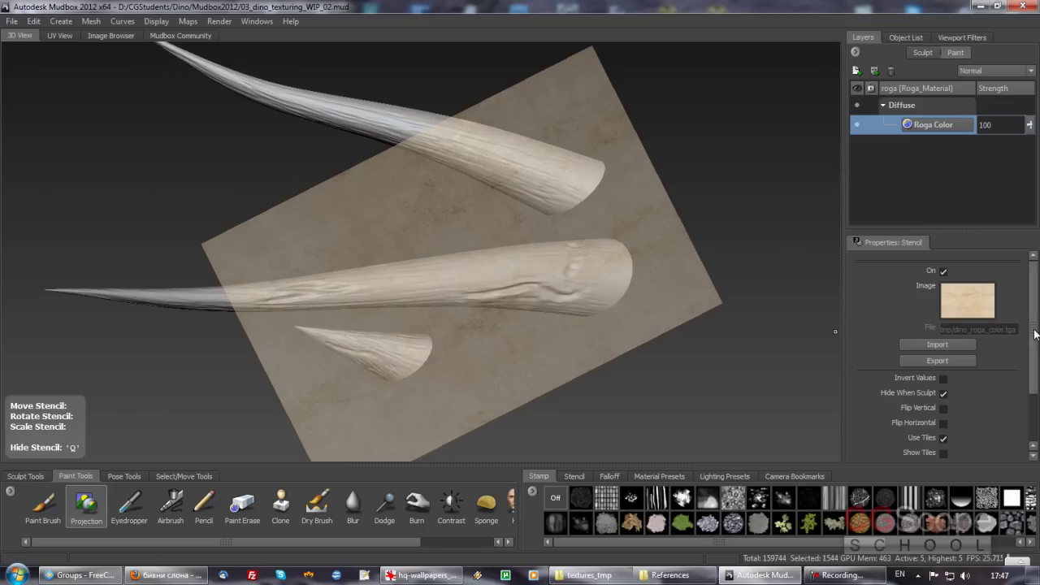
- Paint the large horn's thick end with the Projection brush mirrored on X at size 2.67
scroll(1034, 335, down, 1)
click(91, 511)
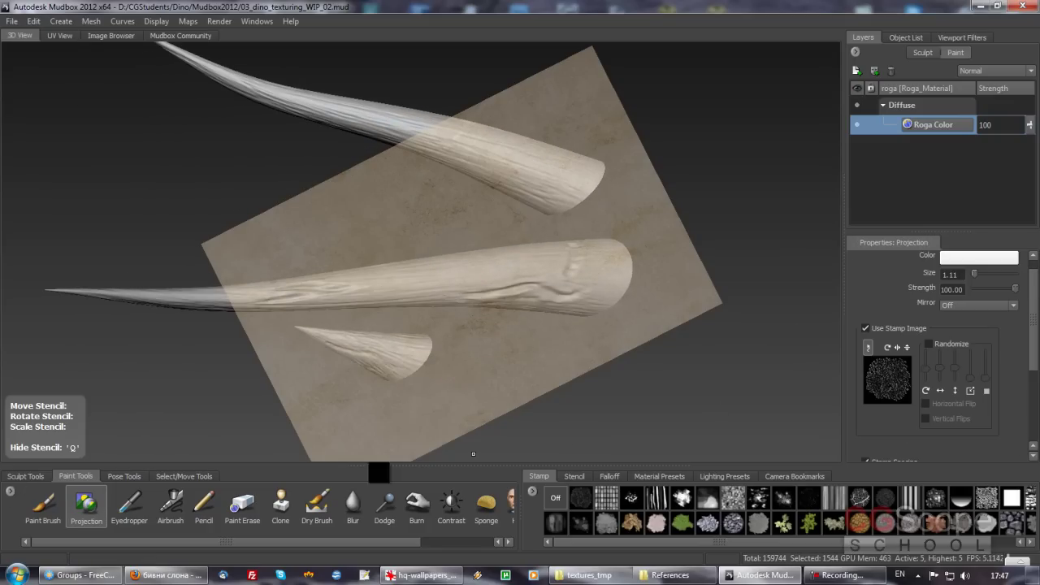
click(966, 302)
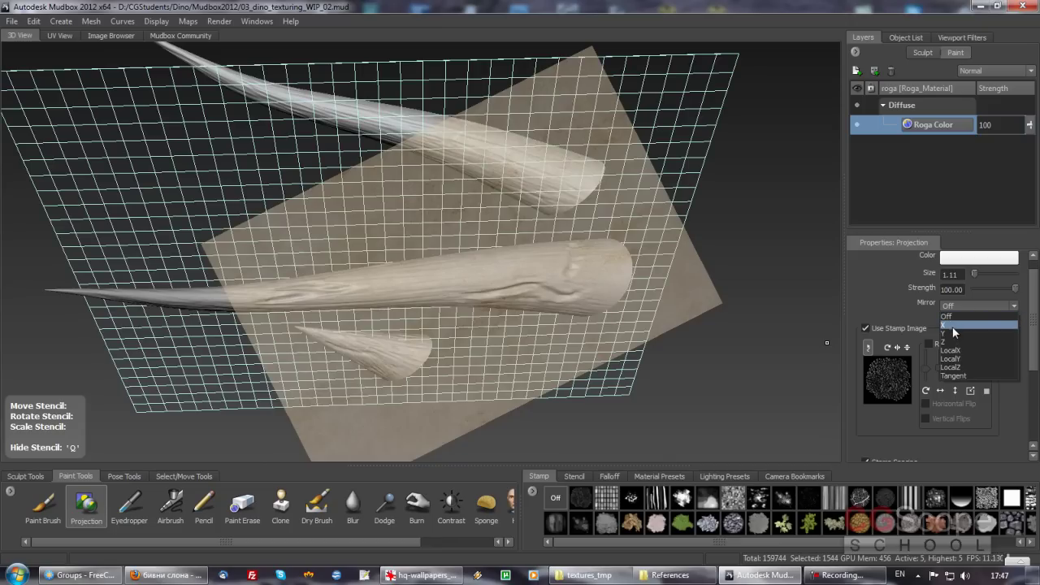
click(951, 325)
mouse_move(841, 307)
alt+mouse_down()
mouse_move(536, 279)
mouse_move(553, 316)
mouse_move(558, 295)
mouse_move(566, 307)
mouse_move(539, 297)
mouse_move(485, 309)
mouse_move(497, 310)
mouse_move(496, 297)
mouse_move(564, 311)
mouse_move(534, 290)
mouse_move(539, 339)
mouse_move(474, 381)
mouse_move(493, 389)
mouse_move(560, 349)
mouse_move(580, 309)
mouse_move(564, 295)
alt+mouse_up()
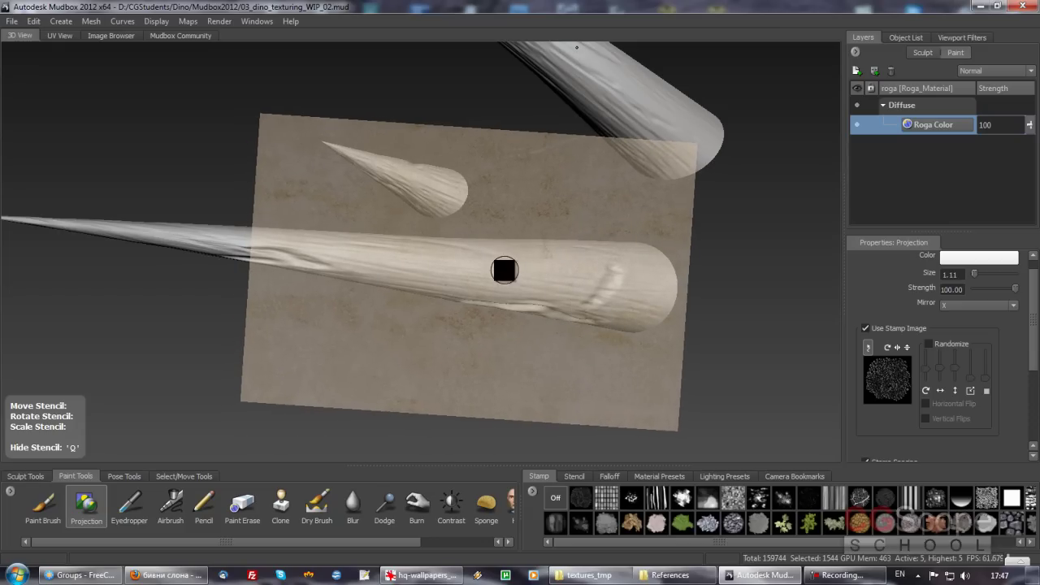
mouse_move(507, 278)
mouse_down()
mouse_move(518, 277)
mouse_move(464, 282)
mouse_move(501, 269)
mouse_move(495, 284)
mouse_move(580, 290)
mouse_move(585, 278)
mouse_move(636, 275)
mouse_move(358, 259)
mouse_move(515, 283)
mouse_move(550, 255)
mouse_move(667, 258)
mouse_move(578, 253)
mouse_move(599, 290)
mouse_move(657, 309)
mouse_move(673, 287)
mouse_move(570, 276)
mouse_up()
key(q)
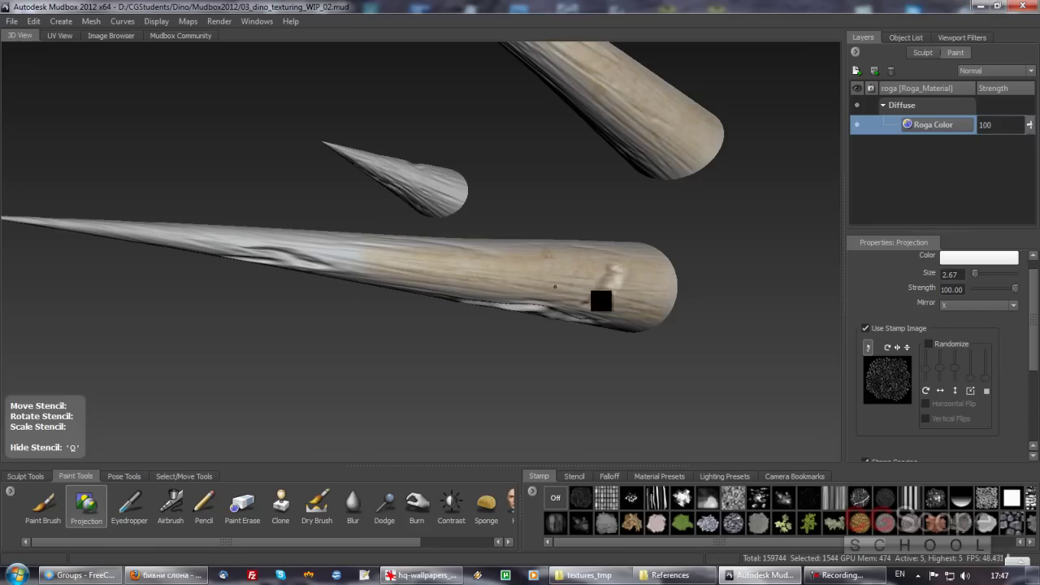
key(q)
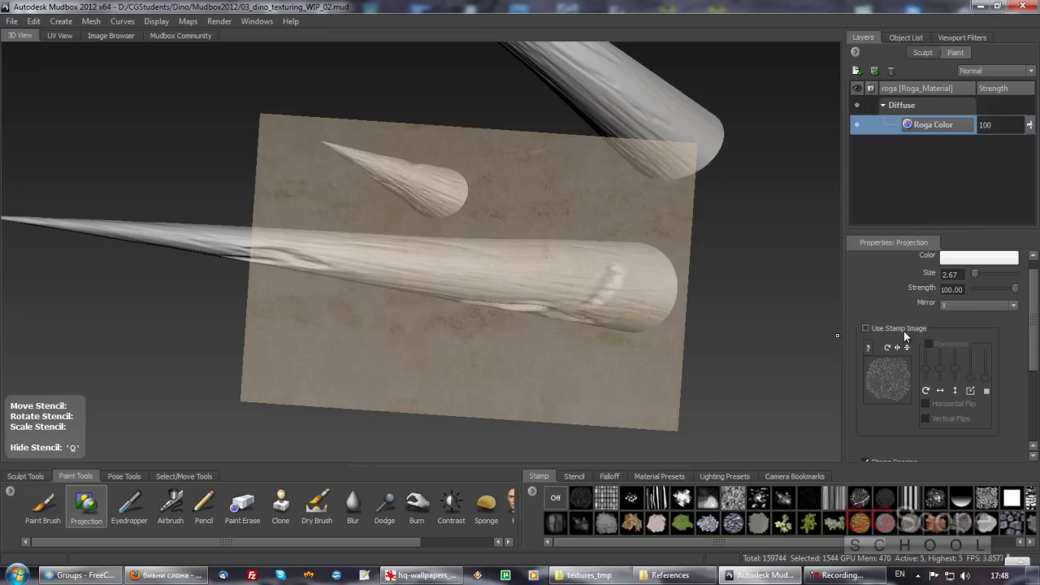
- Turn off Use Stamp Image and paint ivory along the lower tusk to its tip
click(901, 328)
key(q)
drag(489, 272, 547, 276)
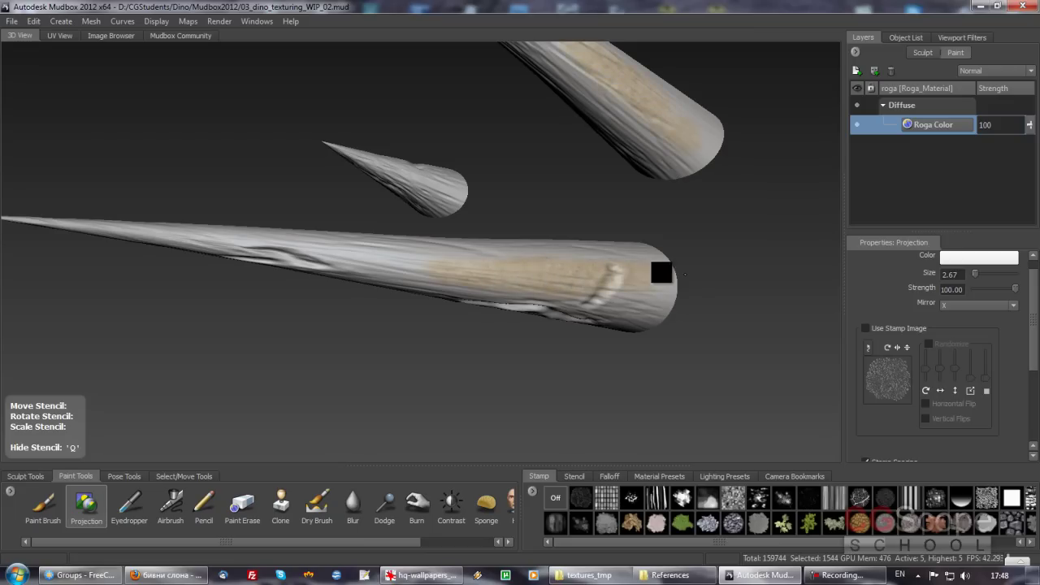
drag(662, 306, 374, 270)
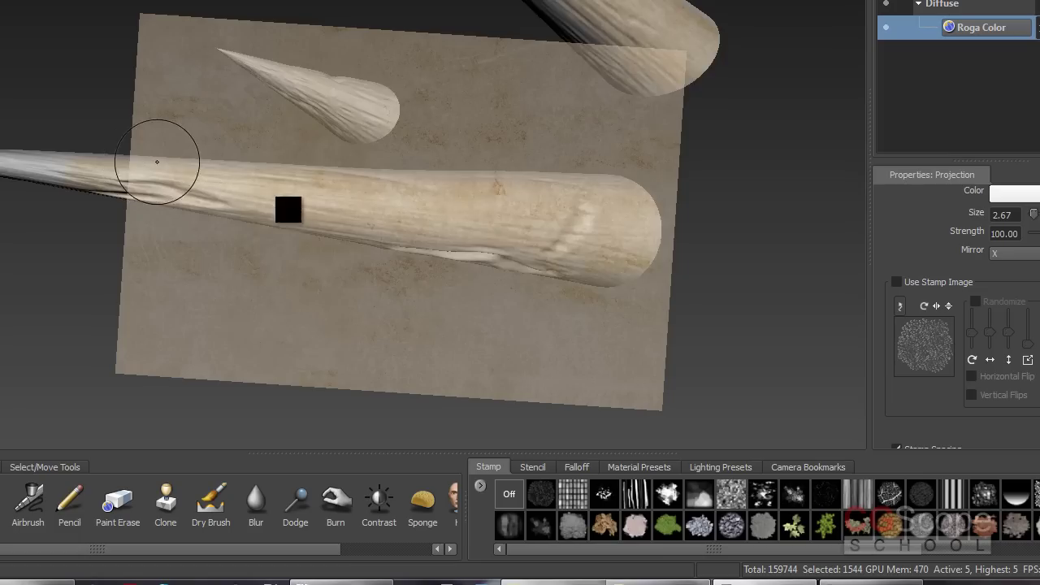
mouse_move(287, 209)
alt+mouse_down()
mouse_move(363, 226)
mouse_move(431, 220)
alt+mouse_up()
drag(362, 218, 193, 192)
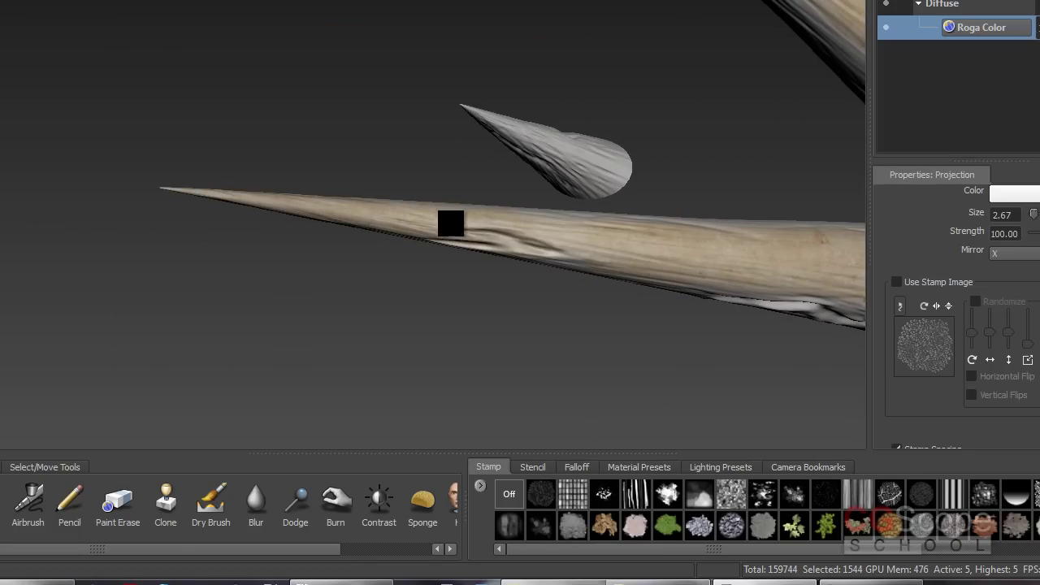
mouse_move(533, 239)
alt+mouse_down()
mouse_move(606, 227)
mouse_move(350, 208)
alt+mouse_up()
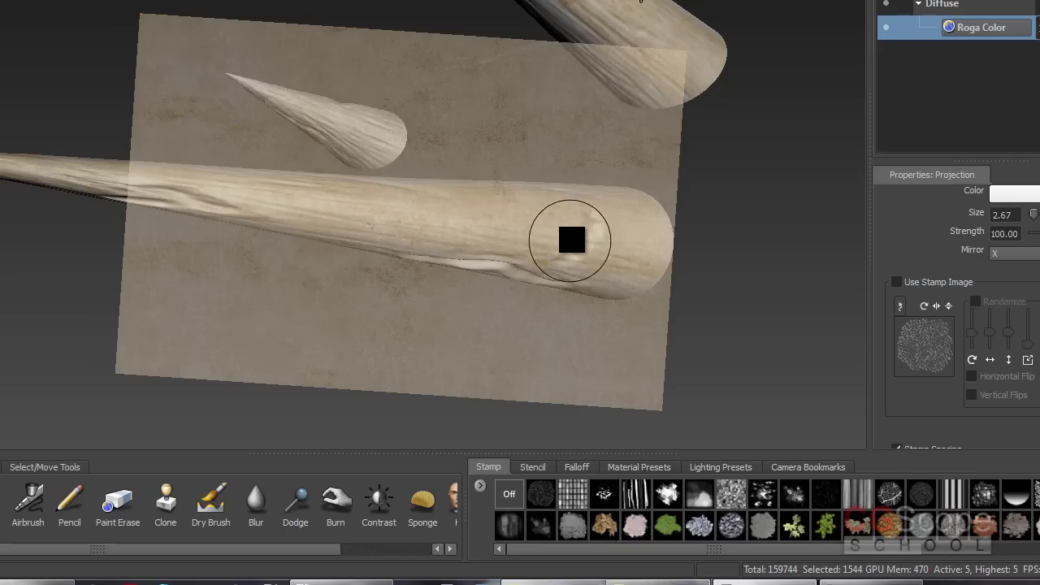
mouse_move(567, 237)
alt+mouse_down()
mouse_move(594, 242)
mouse_move(589, 193)
mouse_move(596, 213)
mouse_move(590, 193)
mouse_move(611, 162)
mouse_move(632, 172)
mouse_move(626, 179)
alt+mouse_up()
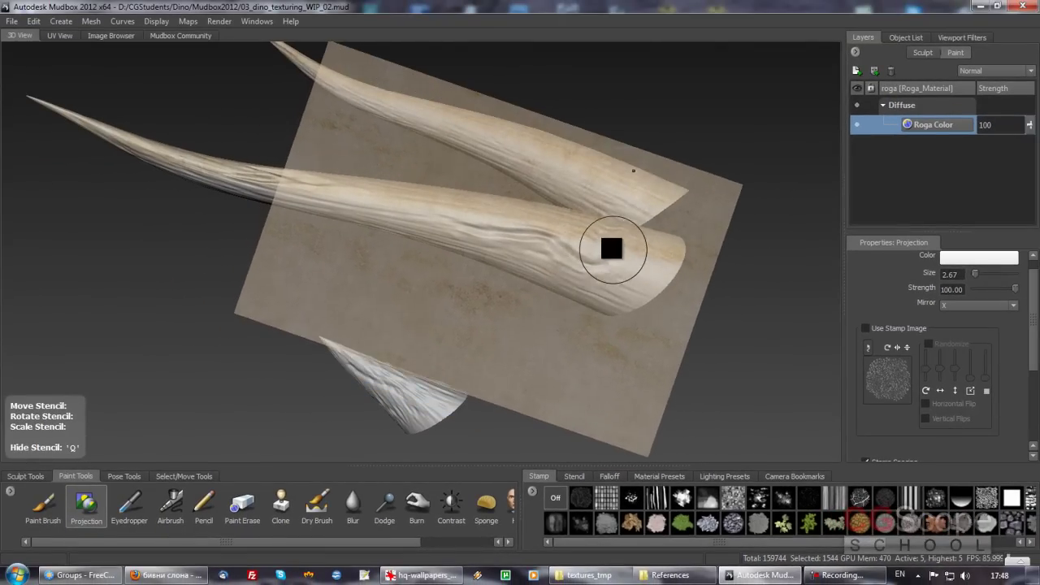
- Keep painting the tusks from closer angles, toggling the stencil with Q to check coverage
key(q)
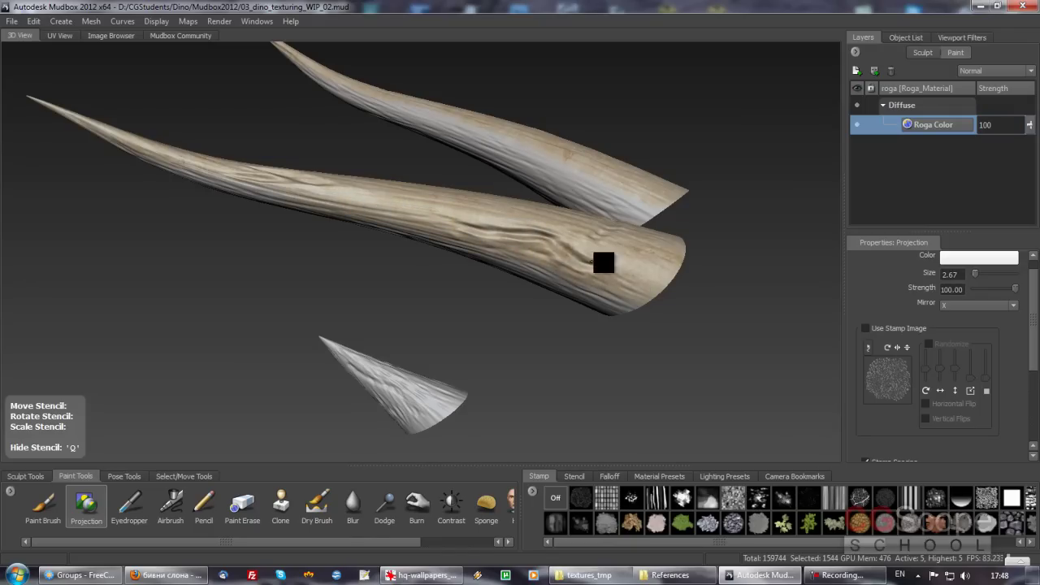
key(q)
mouse_move(615, 279)
alt+mouse_down()
mouse_move(608, 244)
mouse_move(546, 258)
alt+mouse_up()
key(q)
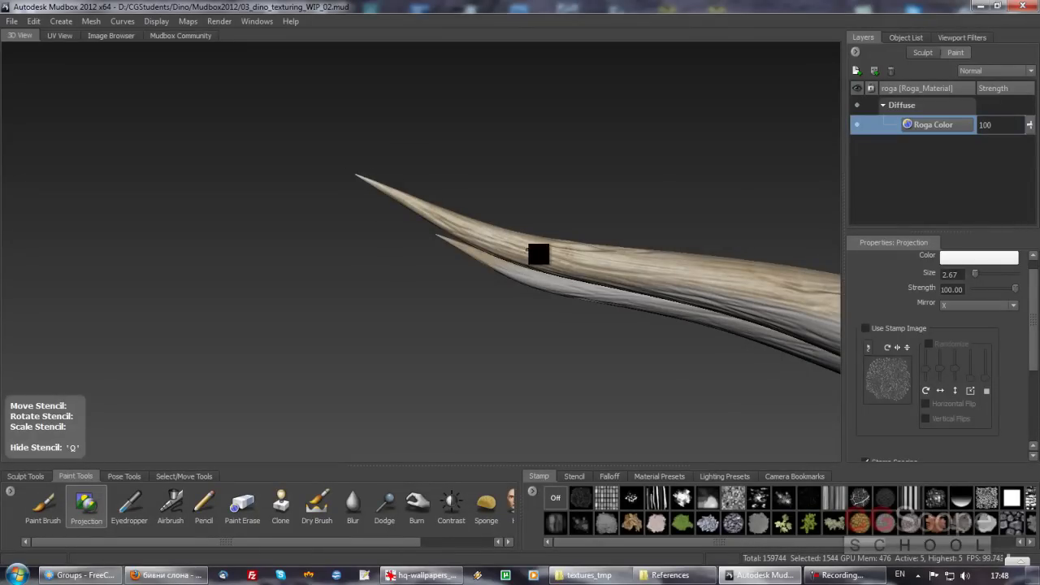
key(q)
mouse_move(524, 248)
alt+mouse_down()
mouse_move(592, 247)
mouse_move(601, 281)
alt+mouse_up()
key(q)
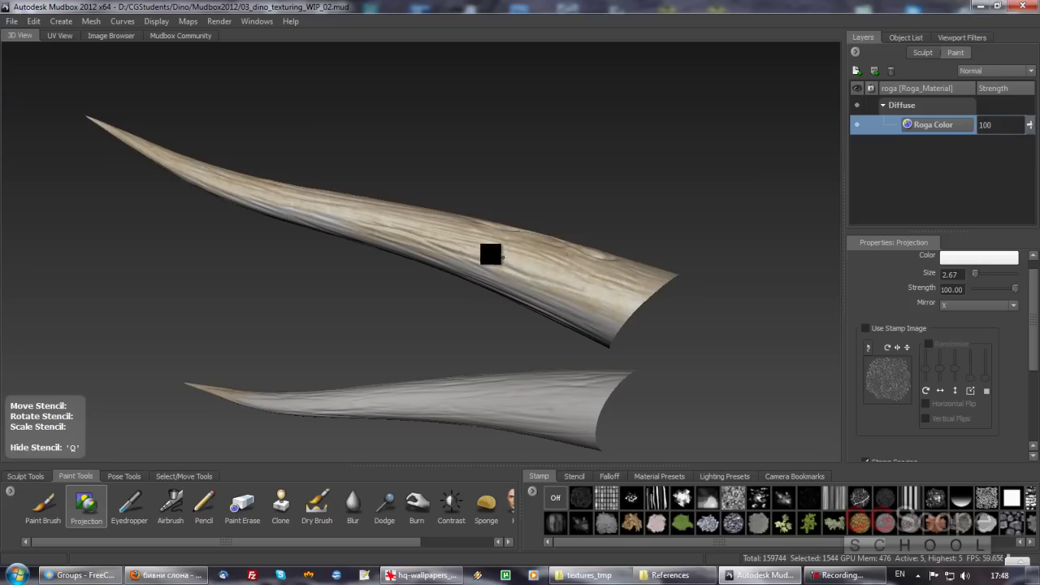
key(q)
alt+drag(515, 257, 527, 250)
key(q)
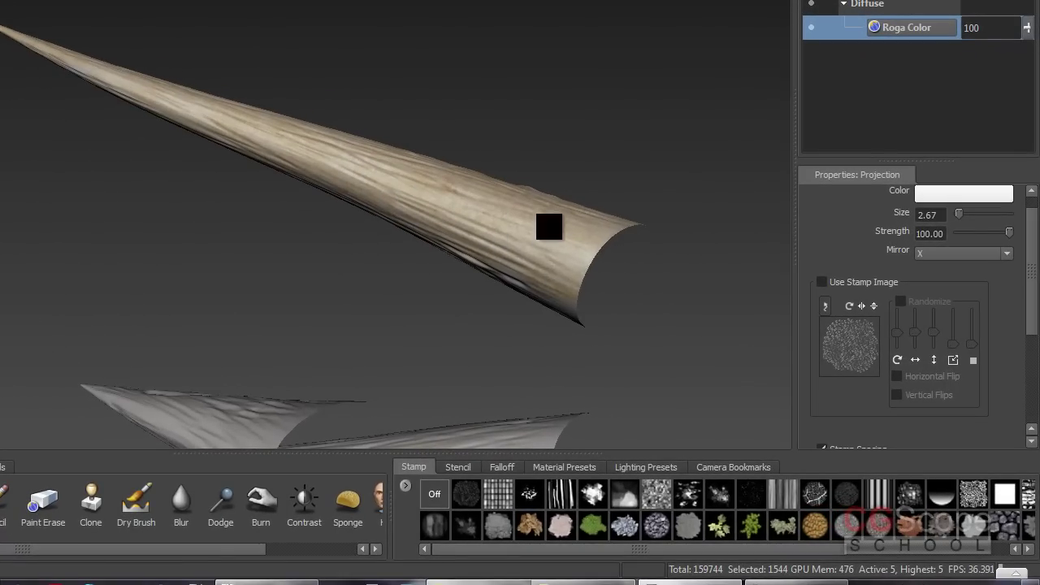
- Paint the remaining unpainted sides of both long horns, re-angling the view between strokes
key(q)
mouse_move(563, 244)
alt+mouse_down()
mouse_move(506, 199)
mouse_move(546, 168)
mouse_move(552, 214)
mouse_move(525, 155)
mouse_move(493, 213)
mouse_move(472, 186)
mouse_move(492, 202)
alt+mouse_up()
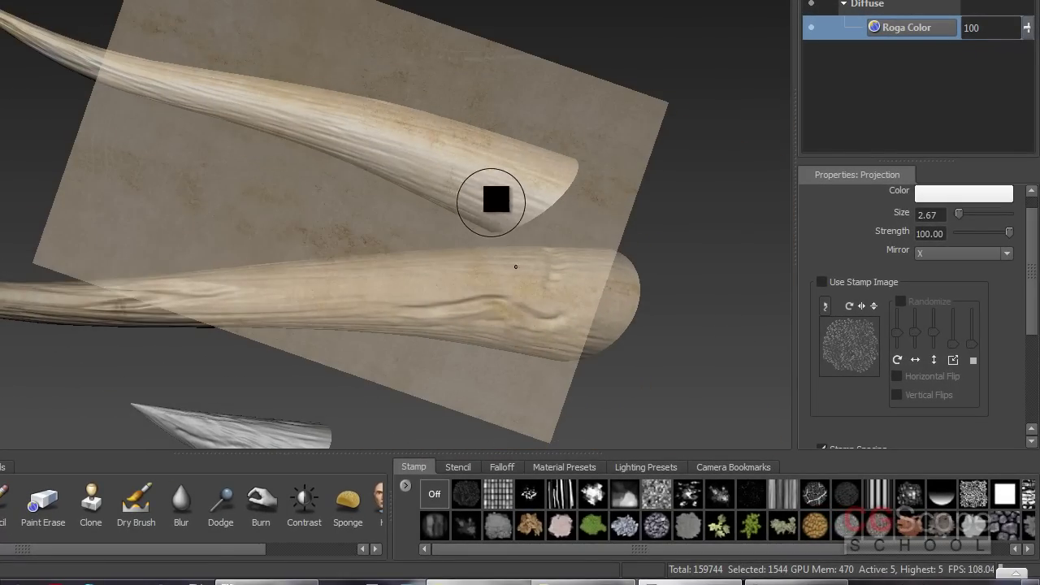
key(q)
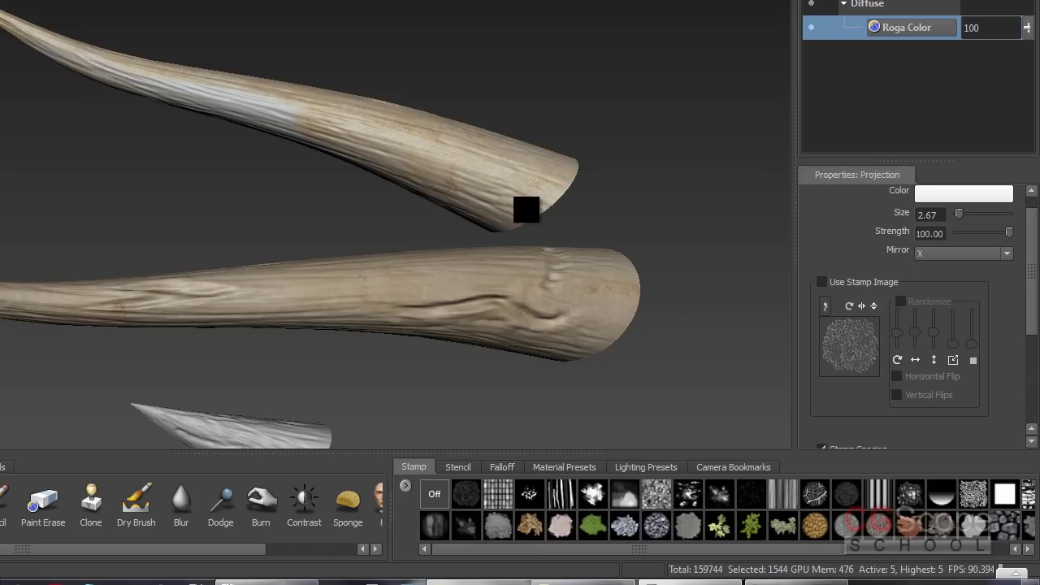
key(q)
alt+drag(452, 162, 501, 176)
key(q)
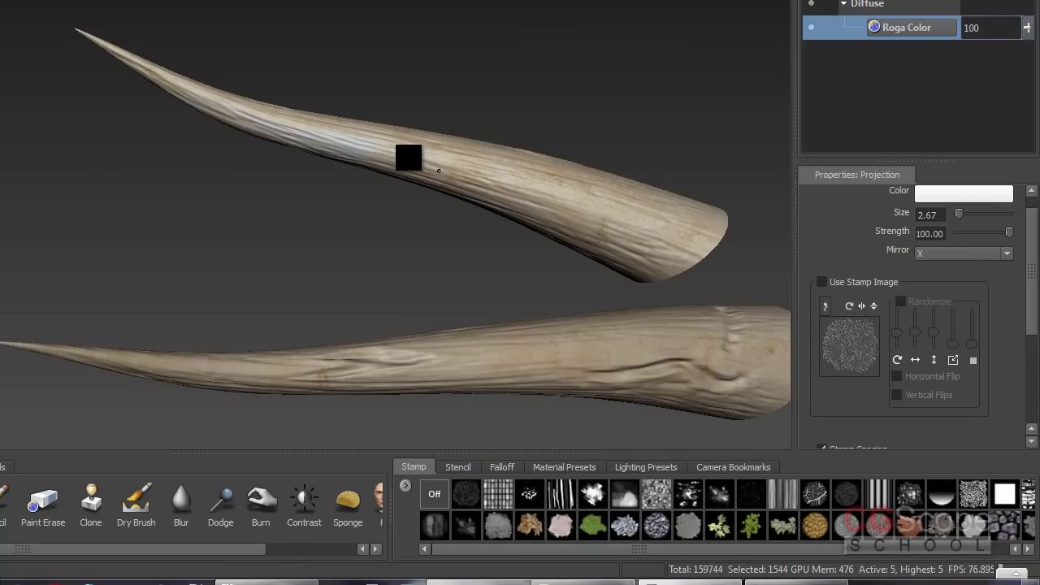
key(q)
alt+drag(395, 163, 476, 187)
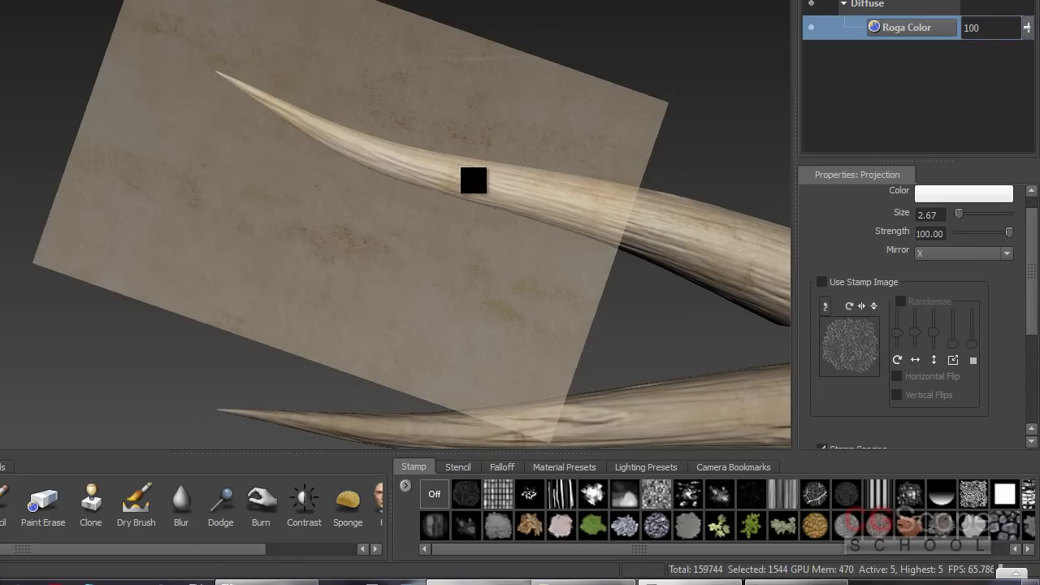
key(q)
key(q)
alt+drag(393, 166, 355, 181)
key(q)
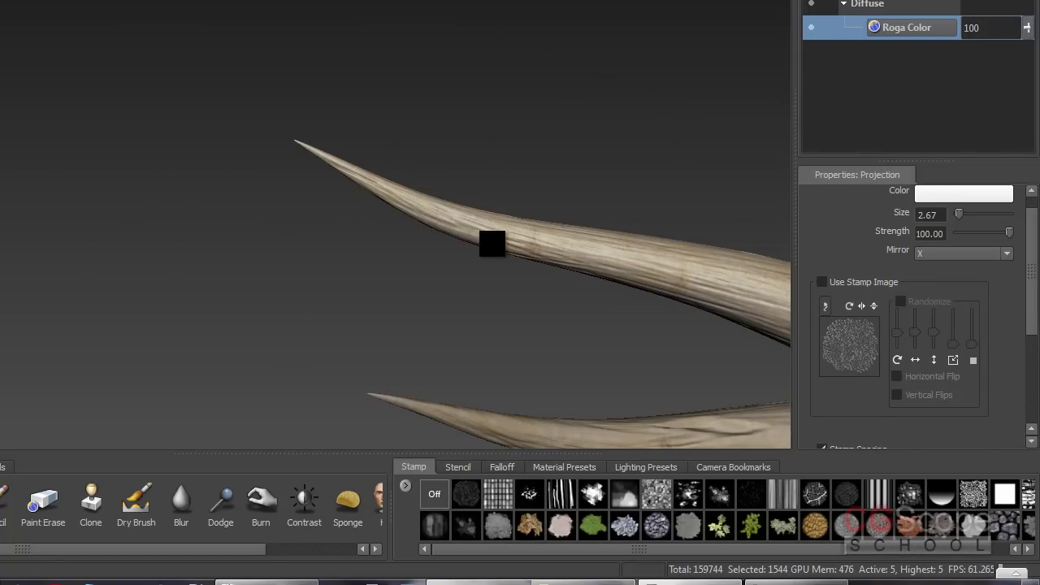
- Cover the horns' undersides and thick base ends, then hide the stencil to review
key(q)
mouse_move(559, 253)
alt+mouse_down()
mouse_move(413, 171)
mouse_move(317, 144)
alt+mouse_up()
key(q)
key(q)
alt+drag(430, 178, 516, 321)
mouse_move(526, 176)
alt+mouse_down()
mouse_move(441, 181)
mouse_move(360, 228)
alt+mouse_up()
key(q)
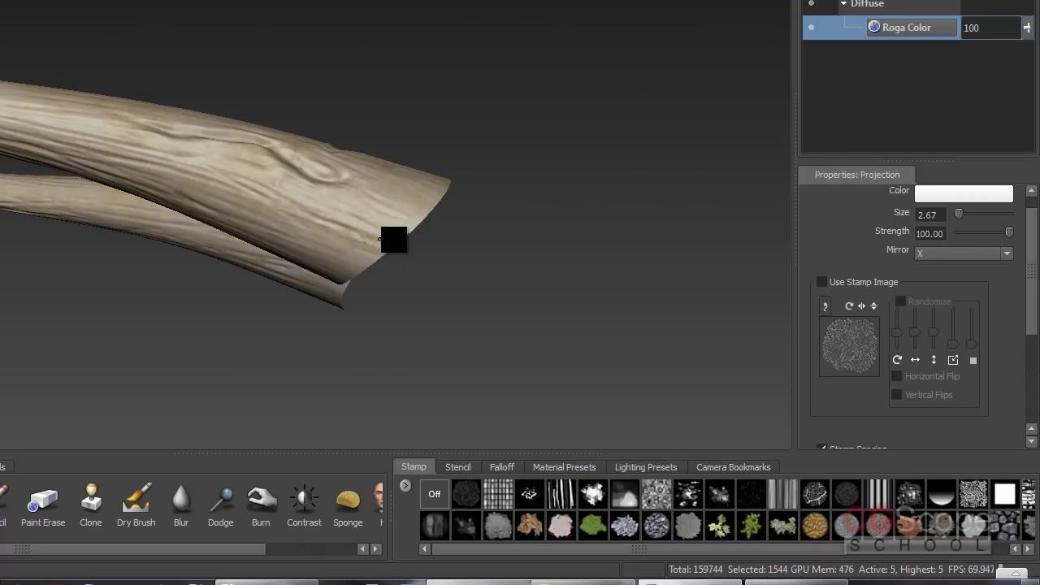
key(q)
alt+drag(427, 206, 437, 157)
key(q)
key(q)
mouse_move(365, 154)
alt+mouse_down()
mouse_move(487, 167)
mouse_move(429, 238)
alt+mouse_up()
key(q)
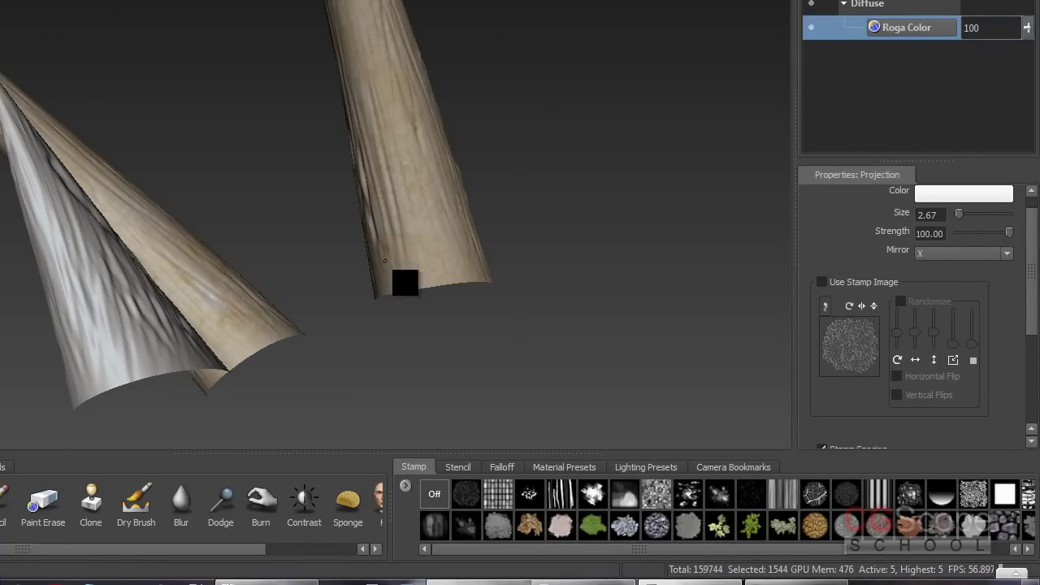
key(q)
mouse_move(454, 286)
alt+mouse_down()
mouse_move(446, 262)
mouse_move(388, 246)
mouse_move(472, 275)
alt+mouse_up()
key(q)
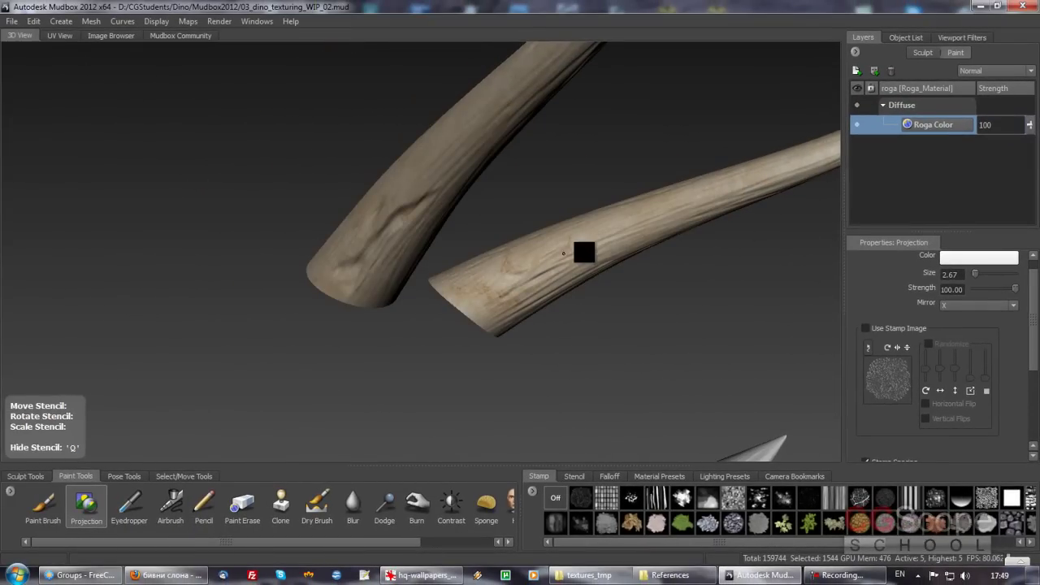
key(q)
mouse_move(507, 298)
alt+mouse_down()
mouse_move(536, 269)
mouse_move(561, 295)
mouse_move(466, 262)
mouse_move(518, 260)
mouse_move(538, 241)
mouse_move(588, 255)
mouse_move(485, 287)
mouse_move(560, 302)
mouse_move(544, 260)
mouse_move(512, 230)
mouse_move(515, 200)
mouse_move(495, 297)
mouse_move(491, 282)
mouse_move(446, 269)
mouse_move(485, 274)
mouse_move(493, 263)
mouse_move(507, 267)
mouse_move(501, 285)
mouse_move(500, 266)
alt+mouse_up()
key(q)
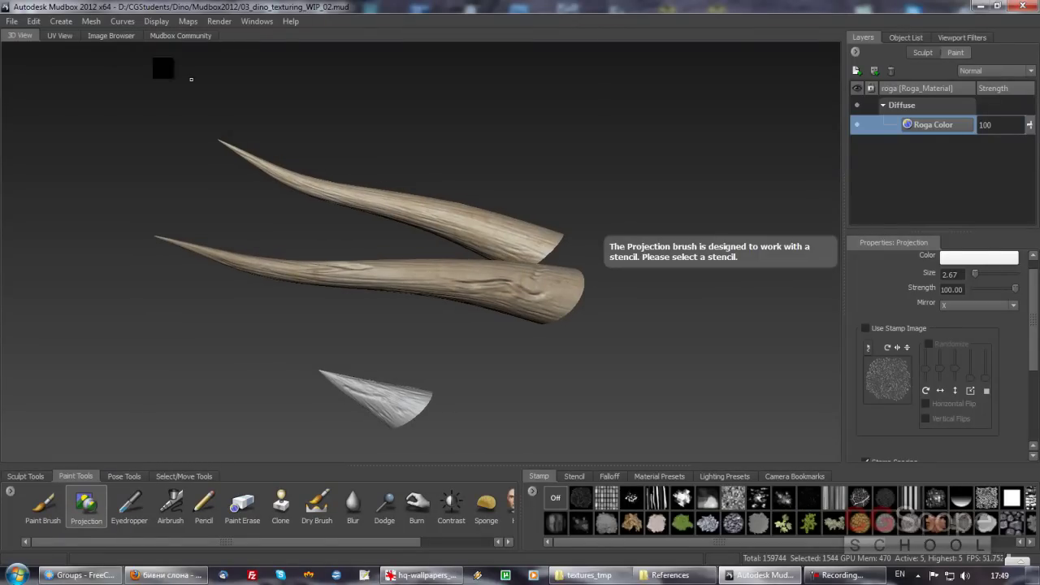
- Switch to UV View, zoom into the central horn shell and add a short stroke
click(61, 36)
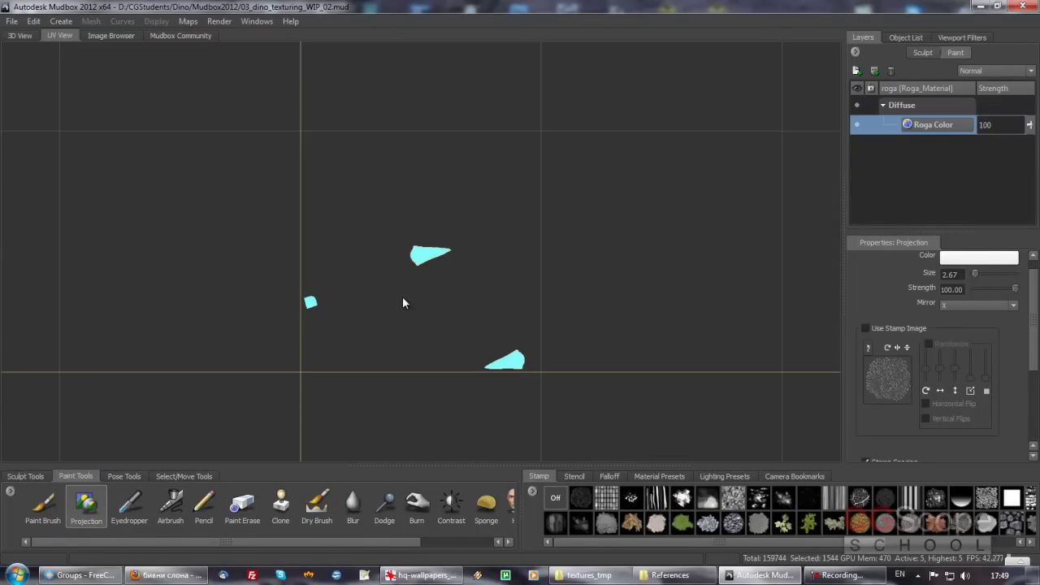
mouse_move(447, 323)
alt+right_down()
mouse_move(586, 312)
mouse_move(482, 325)
mouse_move(617, 325)
mouse_move(567, 299)
mouse_move(567, 317)
mouse_move(544, 316)
alt+right_up()
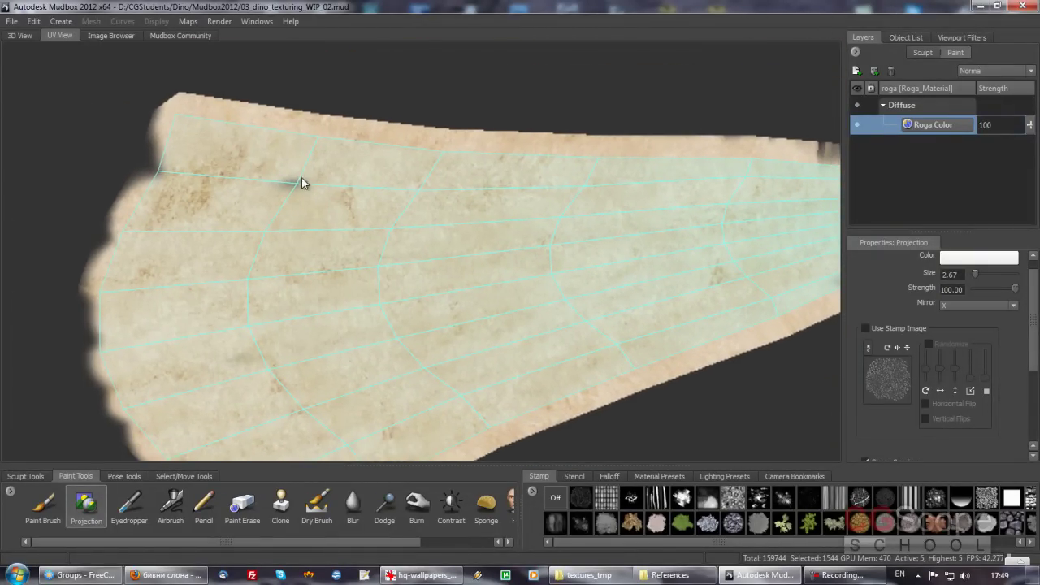
drag(284, 181, 297, 184)
scroll(574, 355, down, 5)
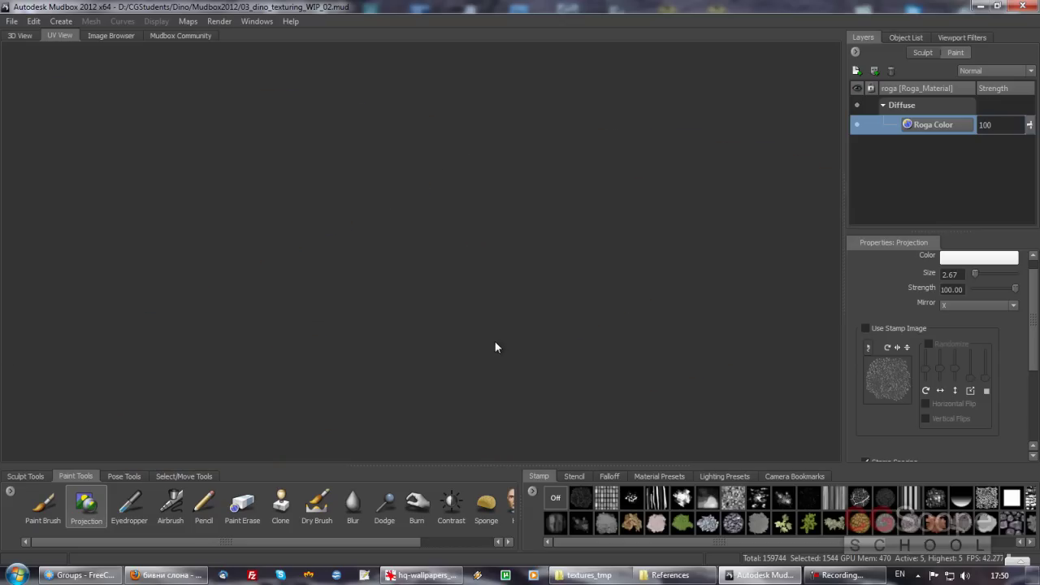
scroll(384, 315, down, 2)
scroll(389, 314, up, 3)
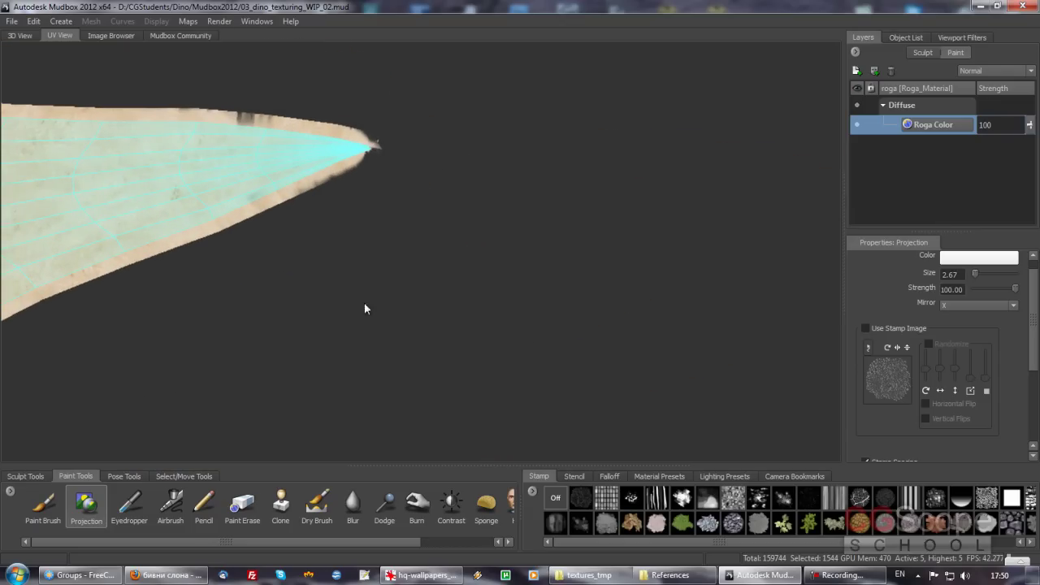
scroll(379, 353, down, 3)
- Pan and zoom across the other textured UV shells to inspect them
middle_drag(236, 352, 385, 309)
scroll(342, 277, down, 2)
scroll(402, 297, down, 1)
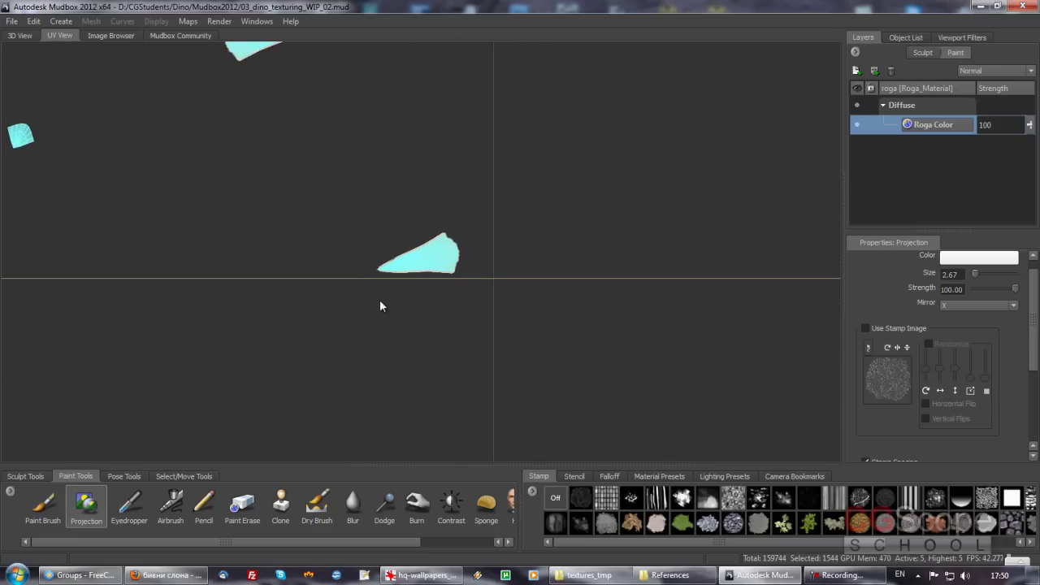
scroll(385, 308, up, 4)
scroll(564, 286, up, 2)
scroll(617, 284, up, 2)
scroll(613, 284, down, 1)
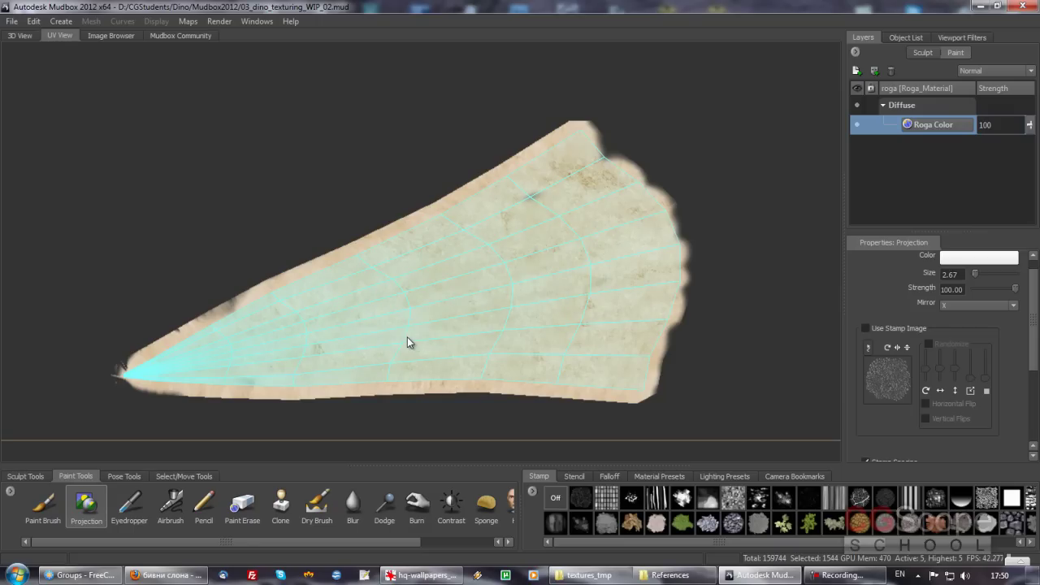
- Orbit closer to the horns and select Roga_Material in the Object List to view its properties
click(20, 36)
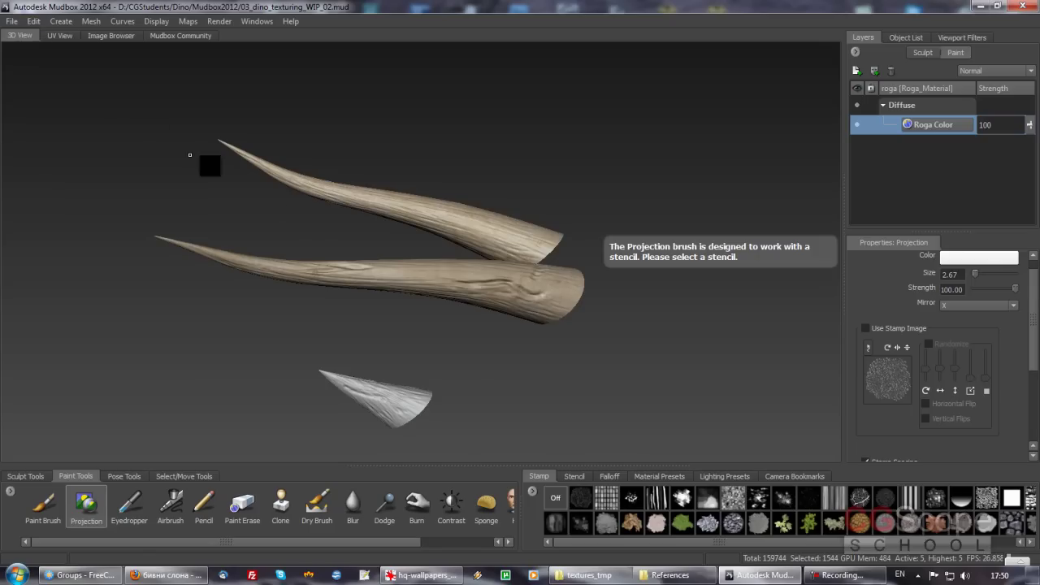
mouse_move(464, 290)
alt+mouse_down()
mouse_move(476, 272)
mouse_move(495, 269)
mouse_move(508, 271)
mouse_move(493, 286)
mouse_move(626, 304)
mouse_move(521, 272)
mouse_move(482, 274)
mouse_move(482, 285)
mouse_move(528, 288)
mouse_move(332, 288)
mouse_move(341, 404)
mouse_move(333, 333)
mouse_move(358, 352)
mouse_move(441, 341)
mouse_move(363, 366)
mouse_move(281, 360)
mouse_move(337, 377)
mouse_move(340, 366)
mouse_move(317, 366)
alt+mouse_up()
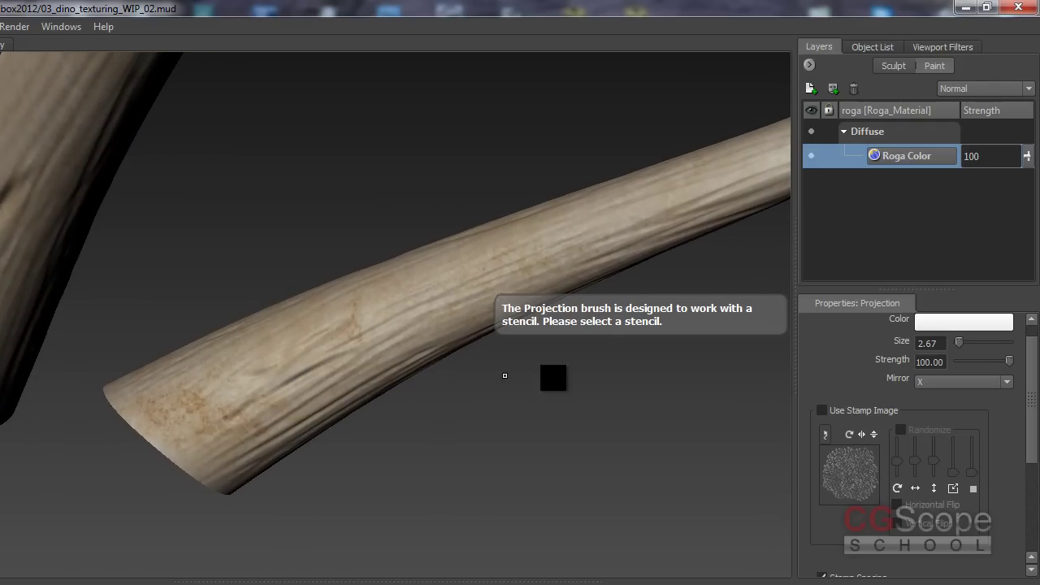
click(876, 47)
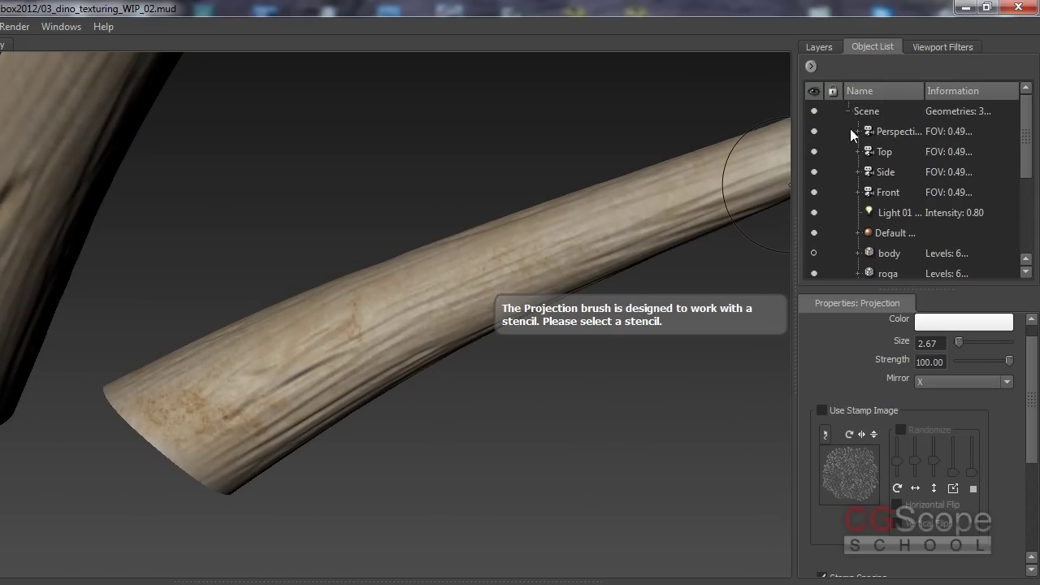
scroll(980, 218, down, 3)
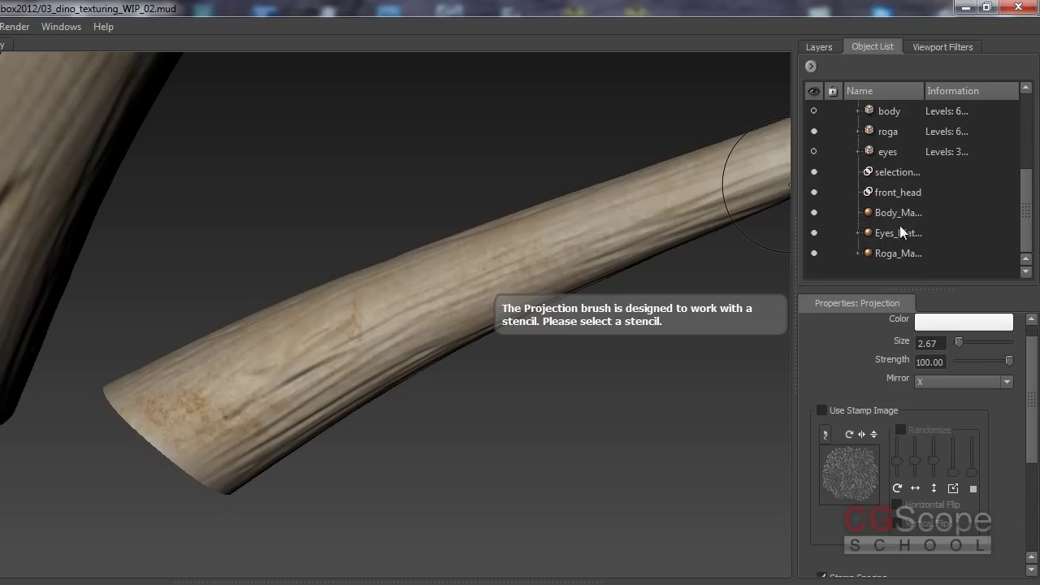
click(893, 254)
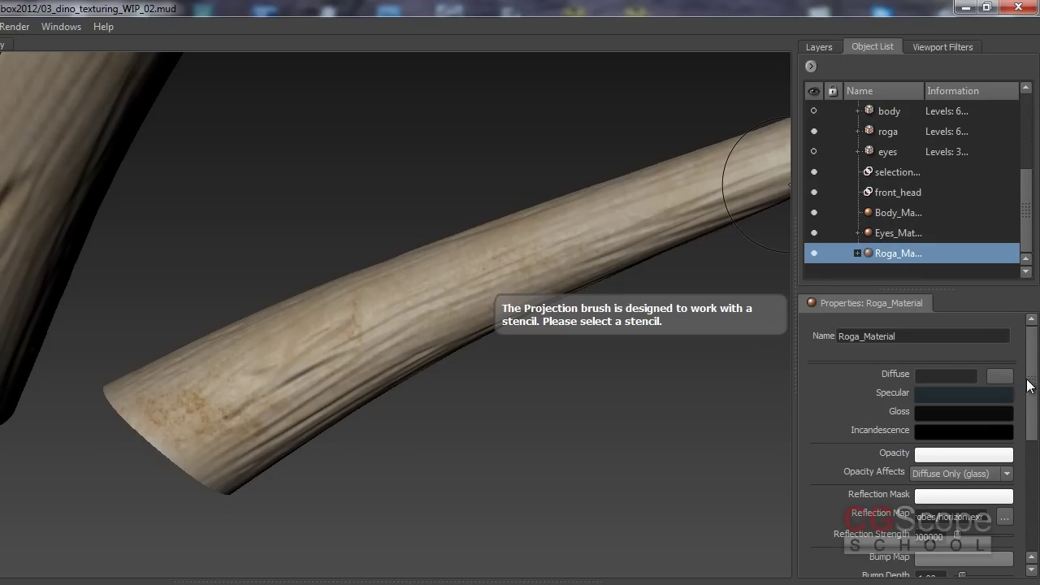
drag(1028, 386, 1017, 494)
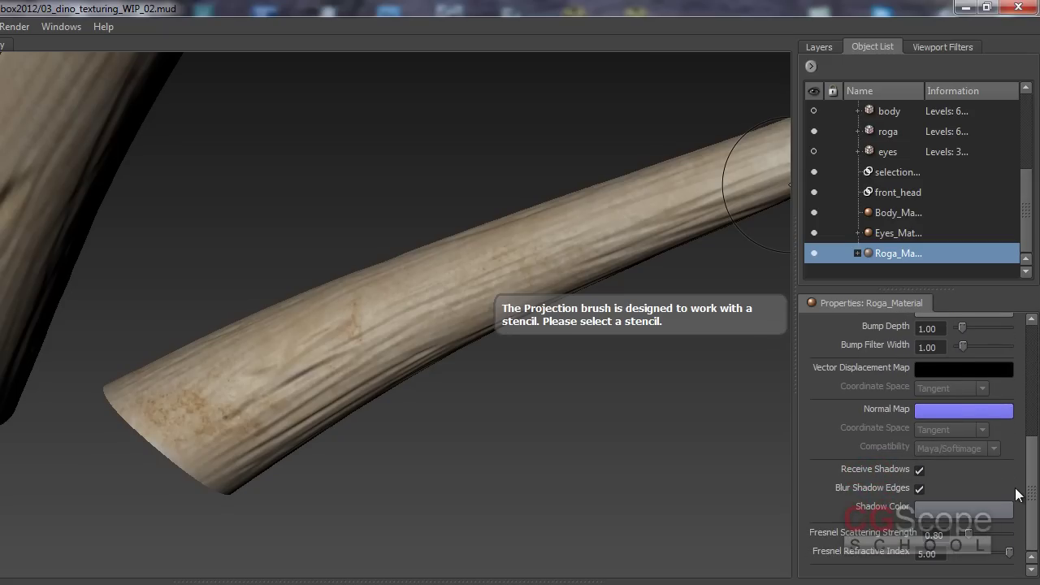
scroll(1016, 494, up, 10)
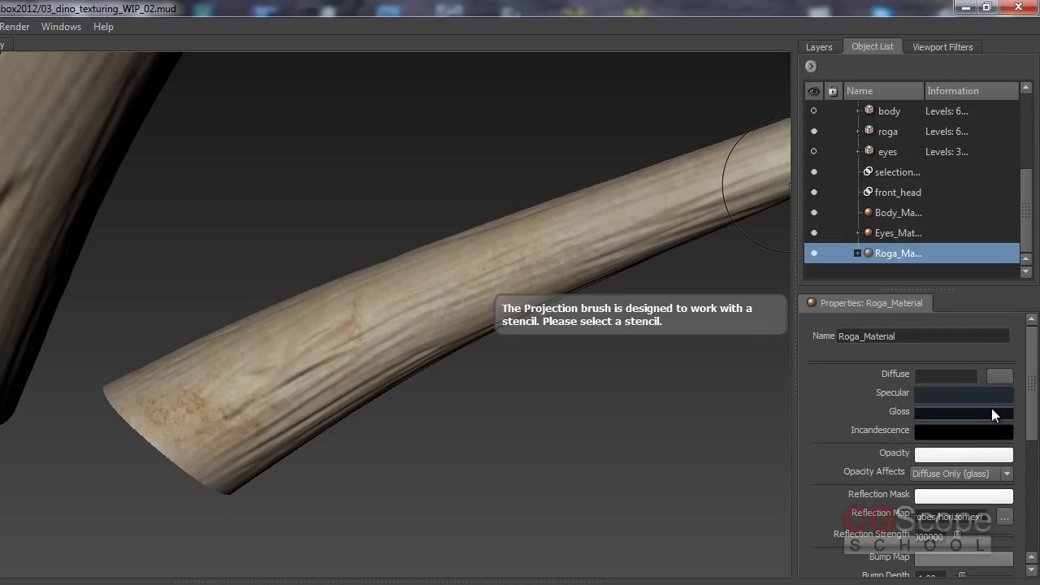
- Hide the Roga Color paint layer, then browse for a Diffuse texture file and cancel
click(821, 49)
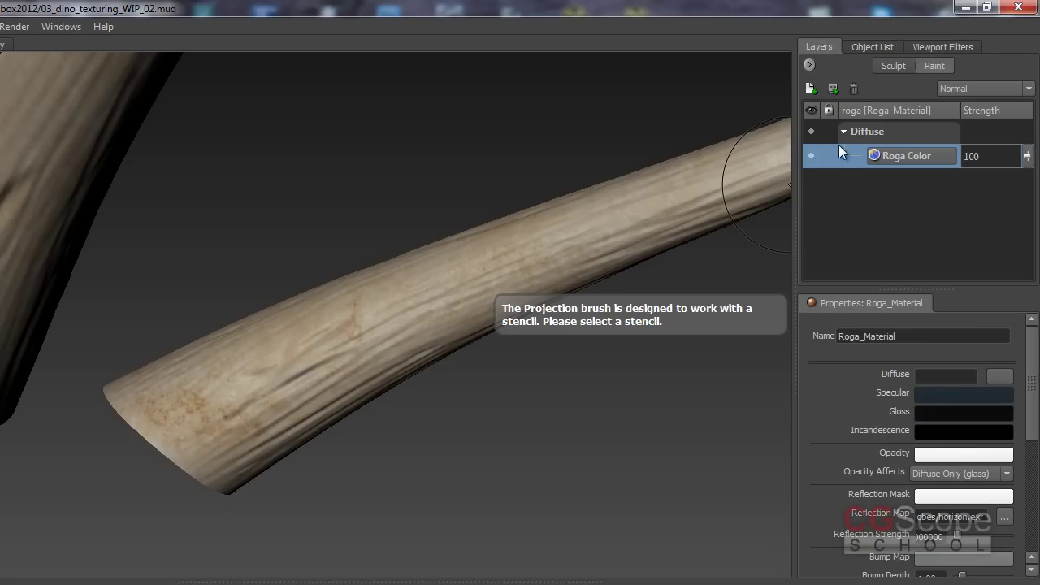
click(810, 156)
click(868, 48)
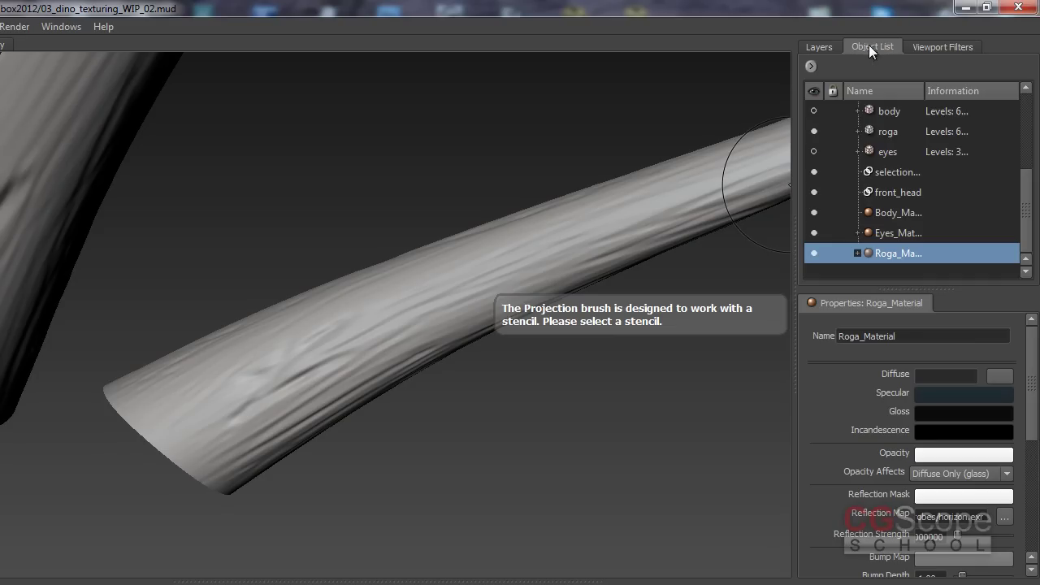
click(1001, 375)
click(565, 490)
drag(1033, 415, 1014, 414)
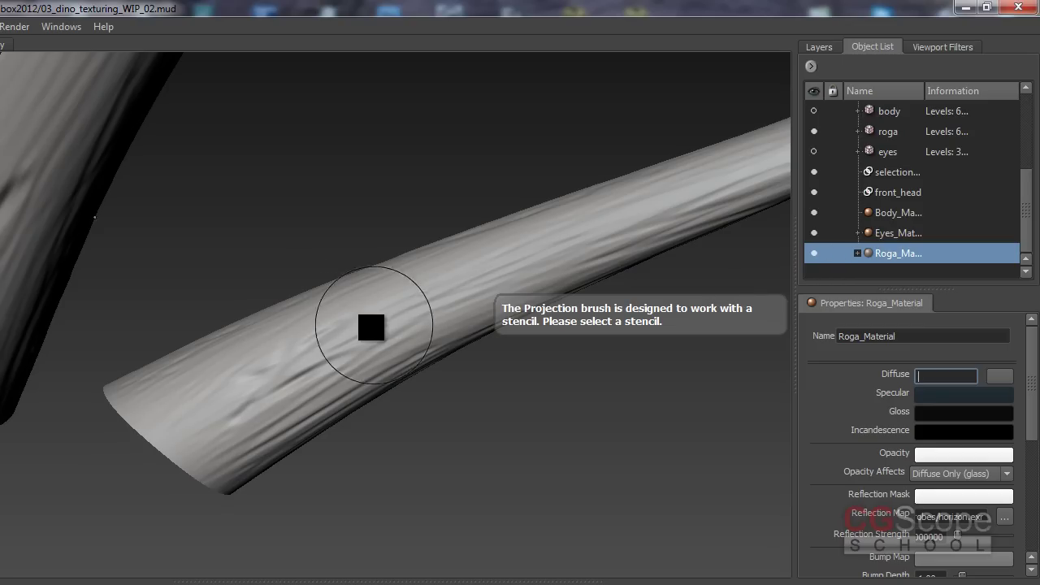
- Select the material's Diffuse value, then show the Roga Color layer again on the long horn
click(956, 375)
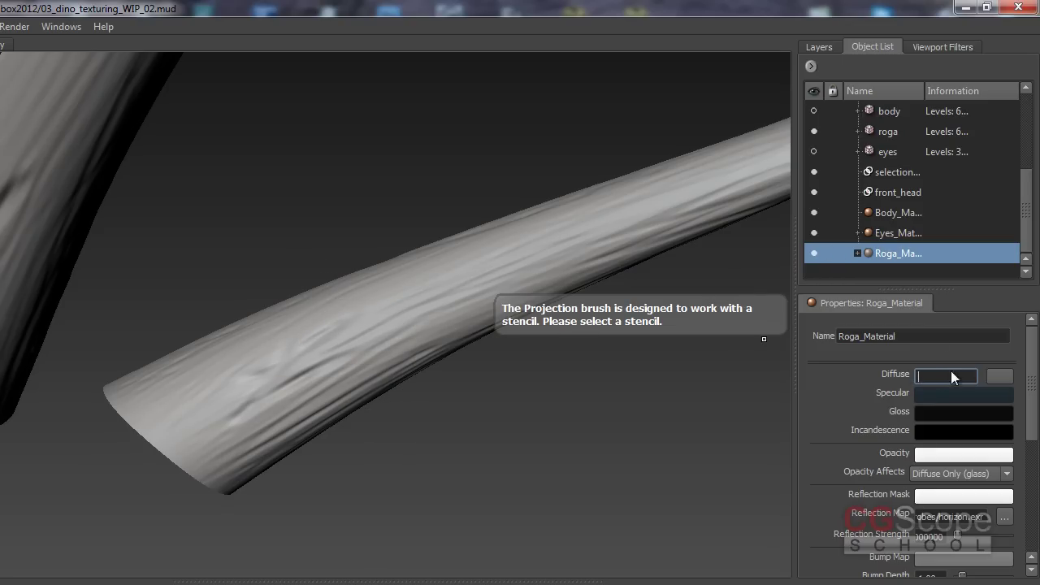
click(820, 47)
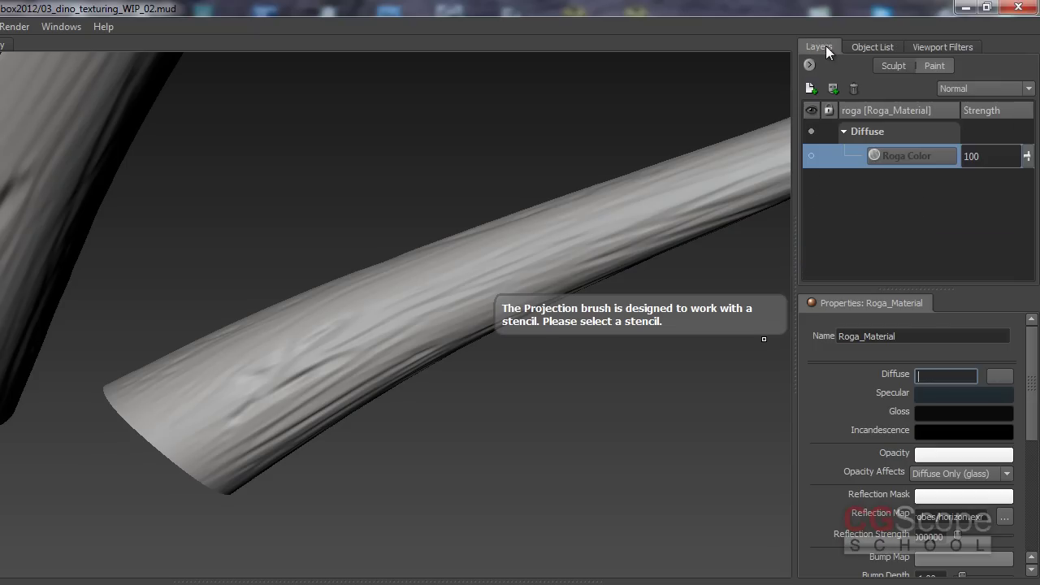
click(811, 156)
alt+drag(355, 355, 351, 337)
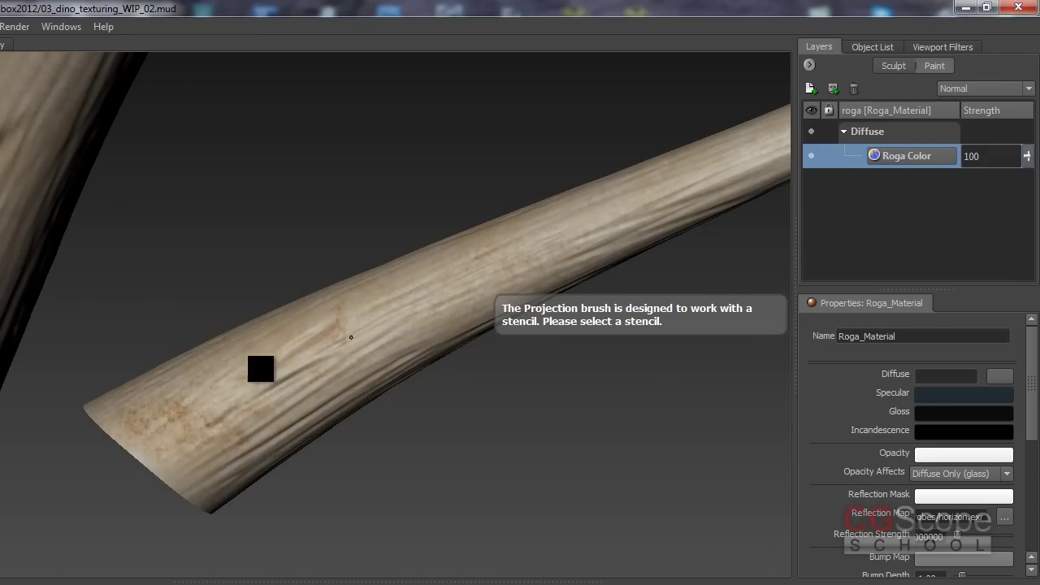
- Orbit along the horns, toggling the ivory stencil with Q to compare the painted coverage
alt+drag(306, 404, 280, 321)
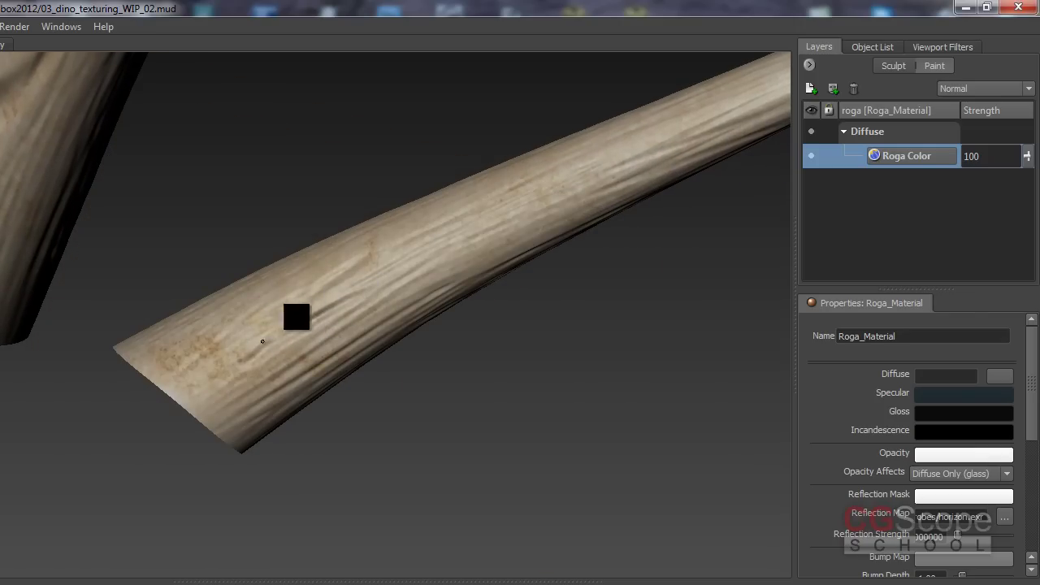
key(q)
mouse_move(512, 290)
alt+mouse_down()
mouse_move(355, 319)
mouse_move(288, 285)
alt+mouse_up()
key(q)
key(q)
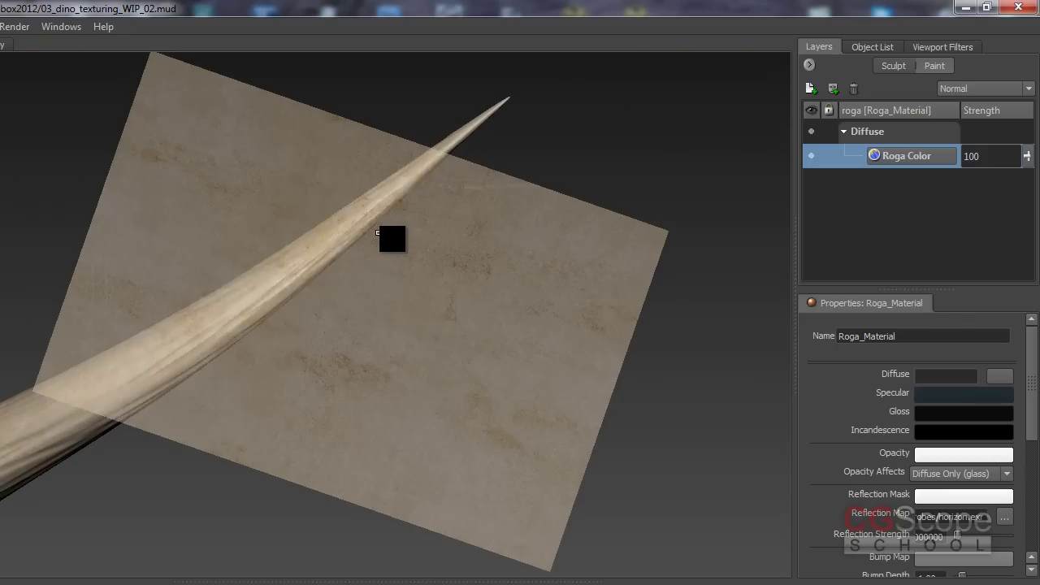
alt+drag(356, 227, 316, 318)
key(q)
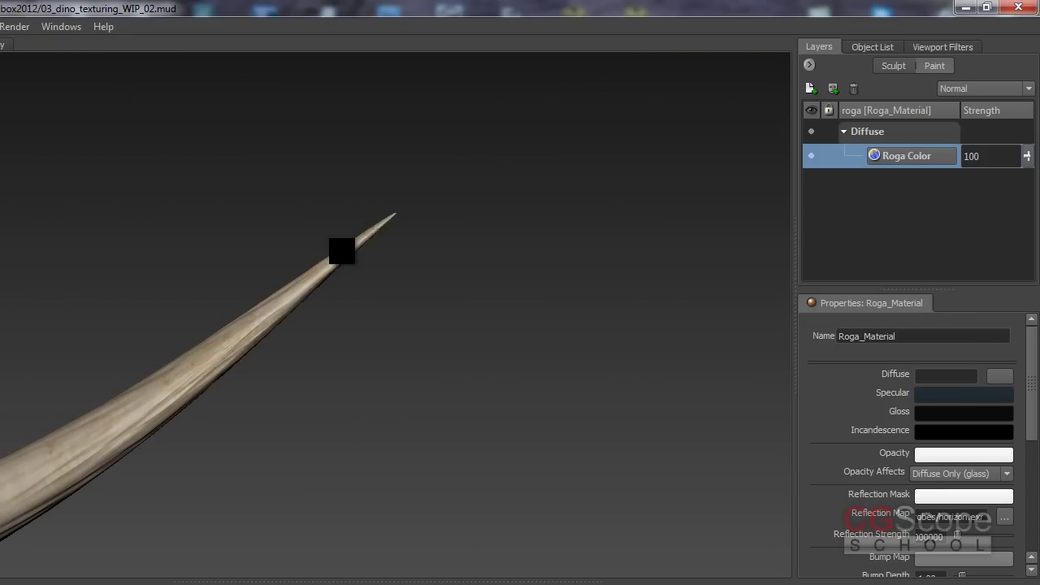
key(q)
alt+drag(360, 244, 334, 337)
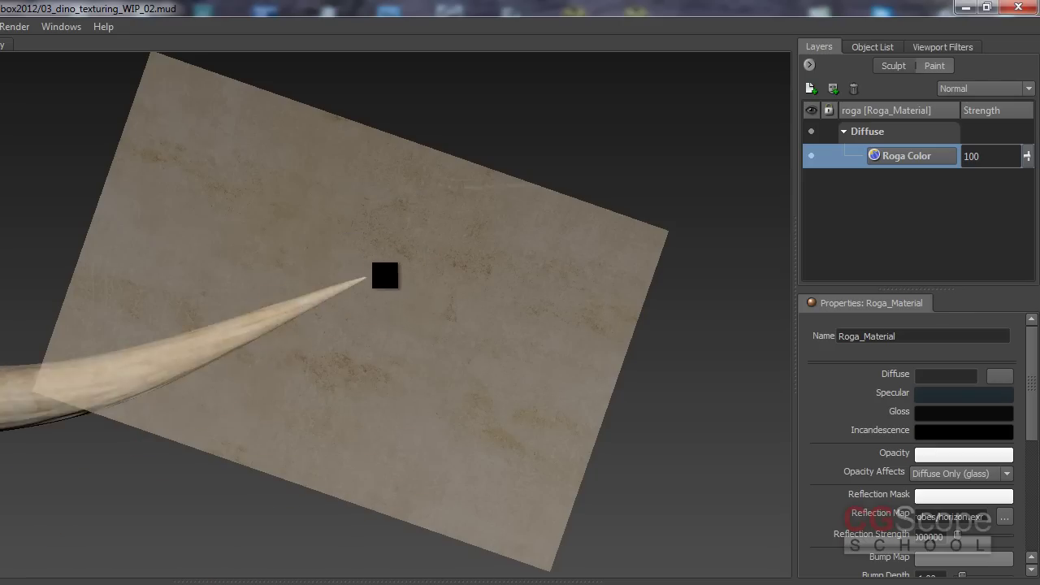
key(q)
key(q)
mouse_move(307, 362)
alt+mouse_down()
mouse_move(301, 431)
mouse_move(335, 398)
mouse_move(353, 317)
mouse_move(358, 332)
mouse_move(249, 376)
mouse_move(322, 349)
mouse_move(339, 291)
mouse_move(308, 384)
alt+mouse_up()
key(q)
key(q)
key(q)
key(q)
key(q)
key(q)
key(q)
key(q)
mouse_move(284, 323)
alt+mouse_down()
mouse_move(318, 208)
mouse_move(161, 359)
mouse_move(378, 328)
mouse_move(407, 260)
mouse_move(411, 292)
mouse_move(436, 282)
mouse_move(438, 308)
mouse_move(569, 211)
alt+mouse_up()
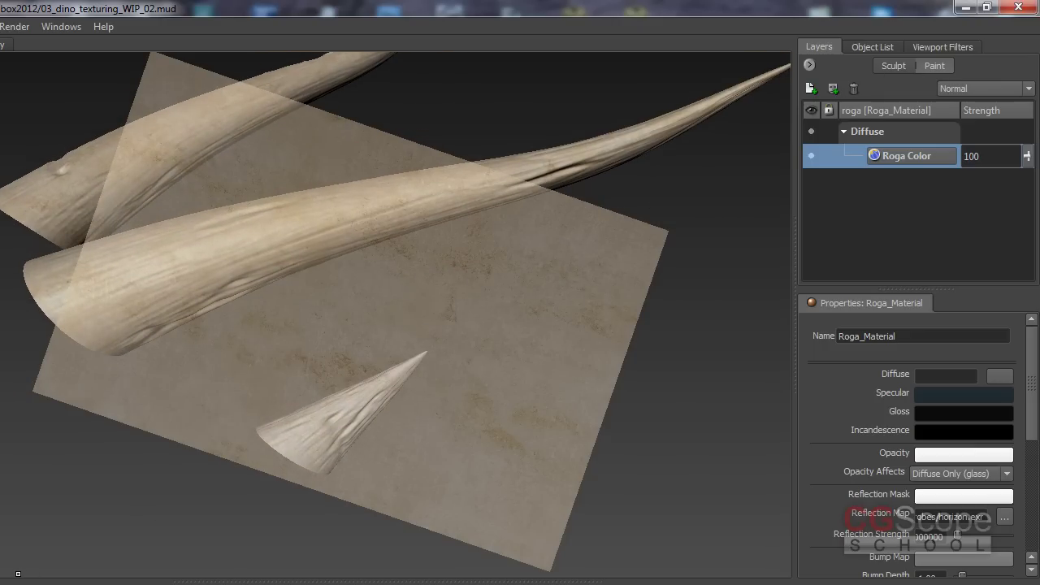
- Set brush Mirror to Off and tumble the horns behind the stencil
click(938, 410)
click(936, 415)
mouse_move(669, 398)
alt+mouse_down()
mouse_move(419, 334)
mouse_move(420, 379)
mouse_move(448, 333)
mouse_move(430, 357)
mouse_move(309, 367)
alt+mouse_up()
key(q)
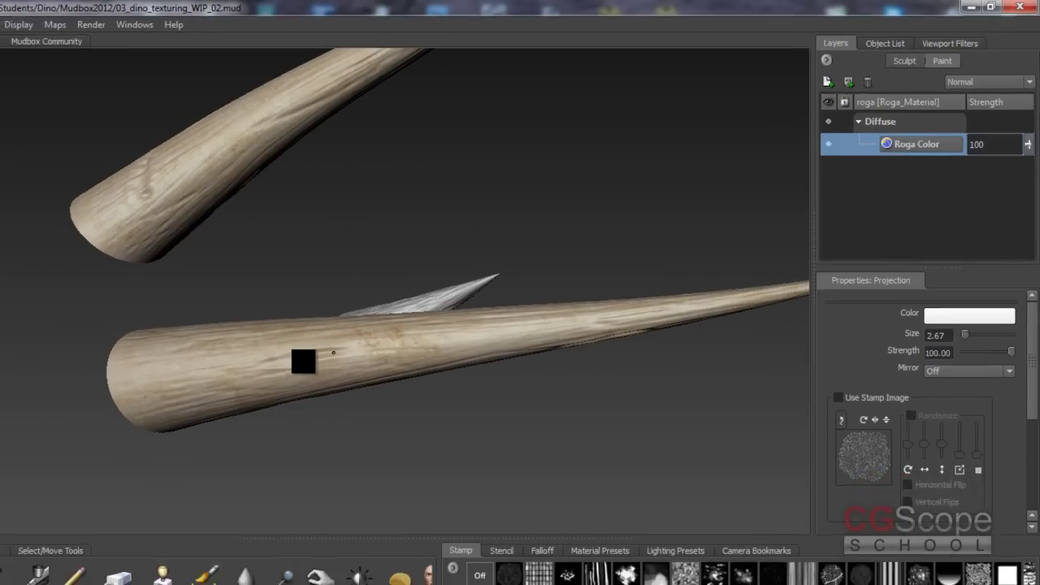
key(q)
mouse_move(569, 317)
alt+mouse_down()
mouse_move(529, 325)
mouse_move(507, 277)
mouse_move(506, 330)
mouse_move(509, 287)
mouse_move(499, 325)
mouse_move(499, 304)
mouse_move(457, 287)
mouse_move(561, 262)
mouse_move(602, 229)
alt+mouse_up()
- Keep toggling the stencil while tumbling, and rotate it about 60° clockwise
key(q)
key(q)
mouse_move(474, 241)
alt+mouse_down()
mouse_move(485, 260)
mouse_move(463, 294)
alt+mouse_up()
key(q)
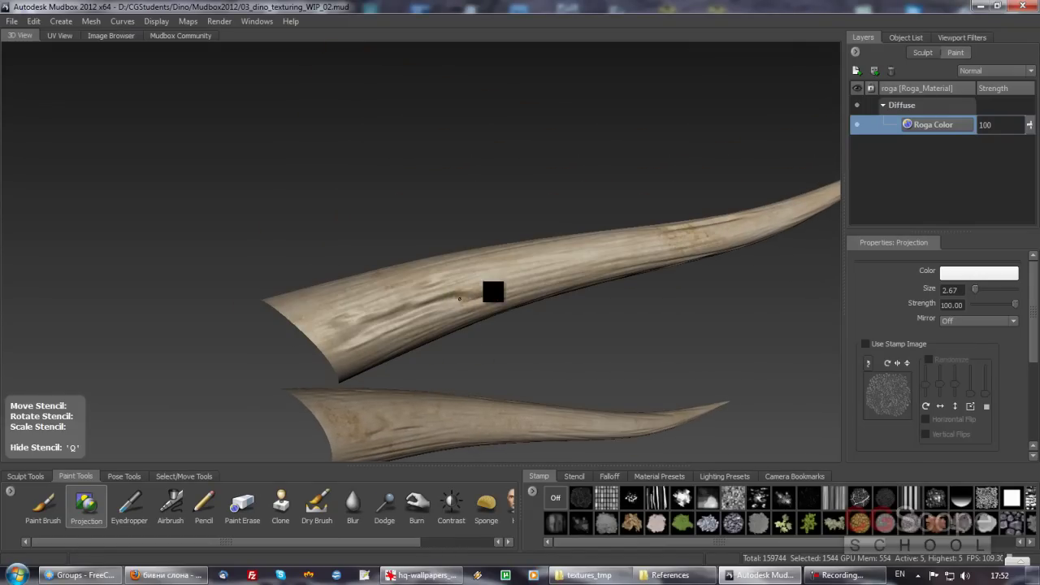
key(q)
mouse_move(576, 278)
alt+mouse_down()
mouse_move(493, 279)
mouse_move(536, 258)
mouse_move(525, 247)
mouse_move(541, 279)
mouse_move(467, 292)
alt+mouse_up()
mouse_move(487, 254)
mouse_down()
mouse_move(659, 265)
mouse_move(638, 441)
mouse_move(663, 413)
mouse_move(492, 323)
mouse_move(498, 249)
mouse_move(453, 193)
mouse_move(576, 312)
mouse_move(544, 296)
mouse_move(547, 255)
mouse_move(430, 263)
mouse_move(447, 239)
mouse_move(502, 286)
mouse_move(491, 271)
mouse_up()
key(q)
key(q)
key(q)
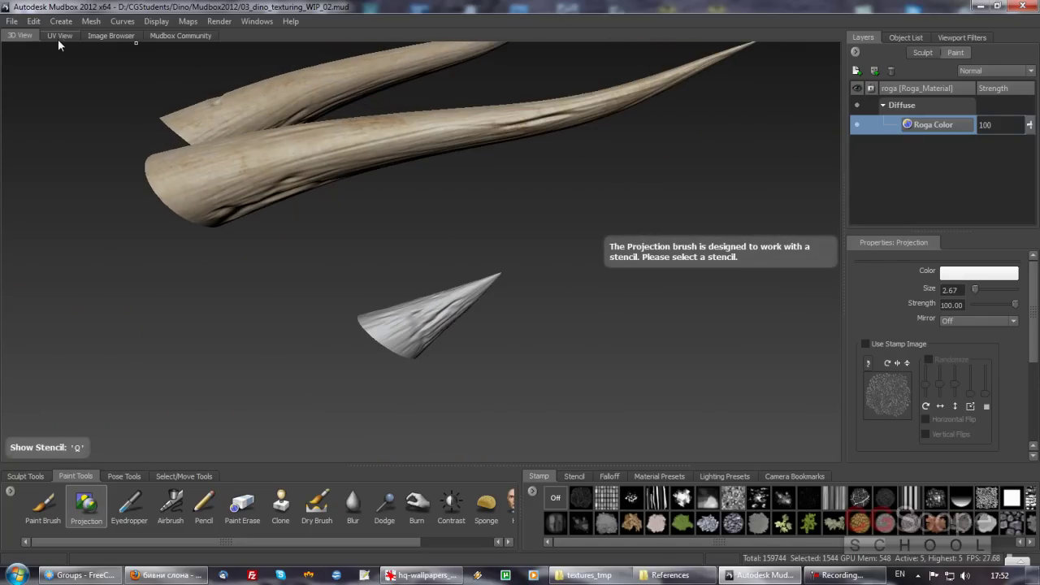
- Check the UV layout, then zoom back in on the horns and turn X mirroring back on
click(59, 35)
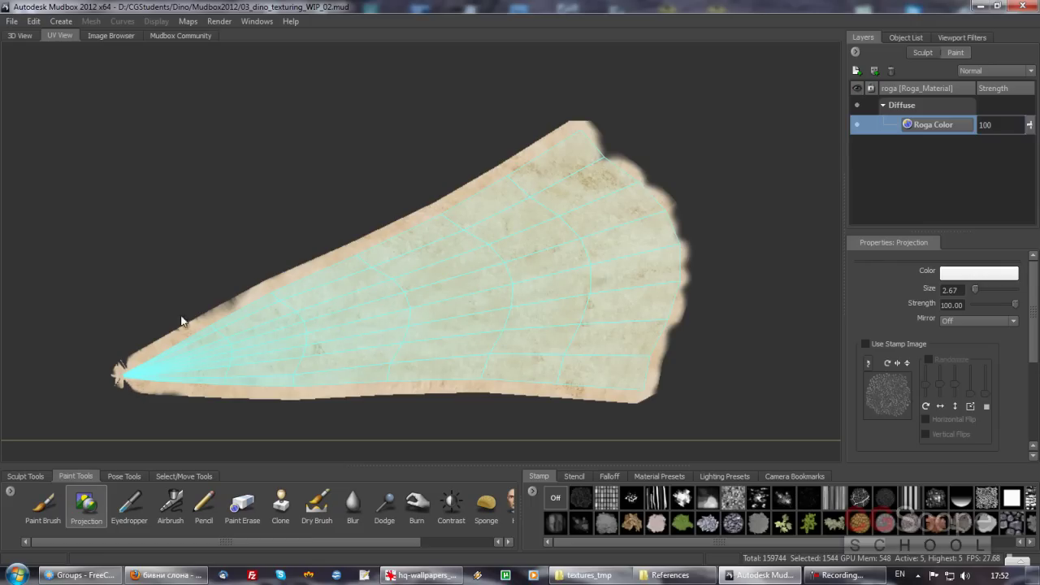
click(20, 36)
alt+drag(400, 264, 444, 277)
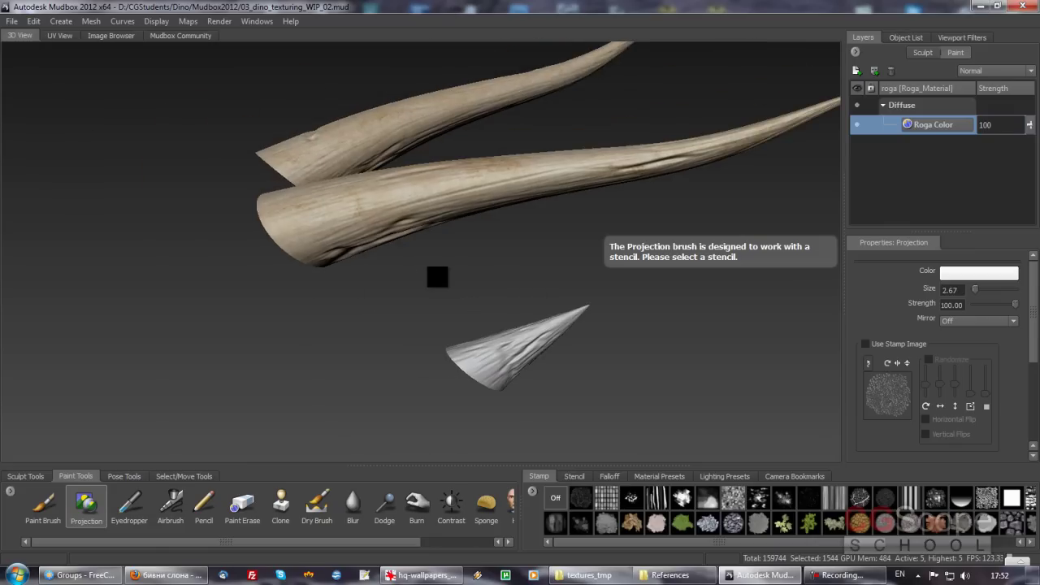
alt+right_drag(485, 290, 827, 296)
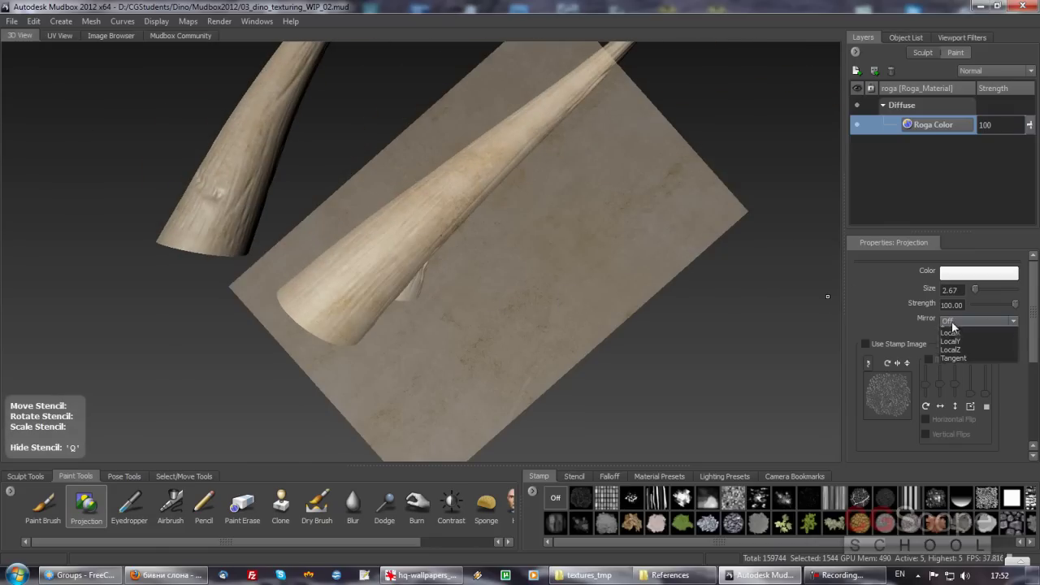
click(949, 339)
mouse_move(450, 309)
alt+mouse_down()
mouse_move(507, 322)
mouse_move(529, 297)
mouse_move(501, 297)
alt+mouse_up()
key(q)
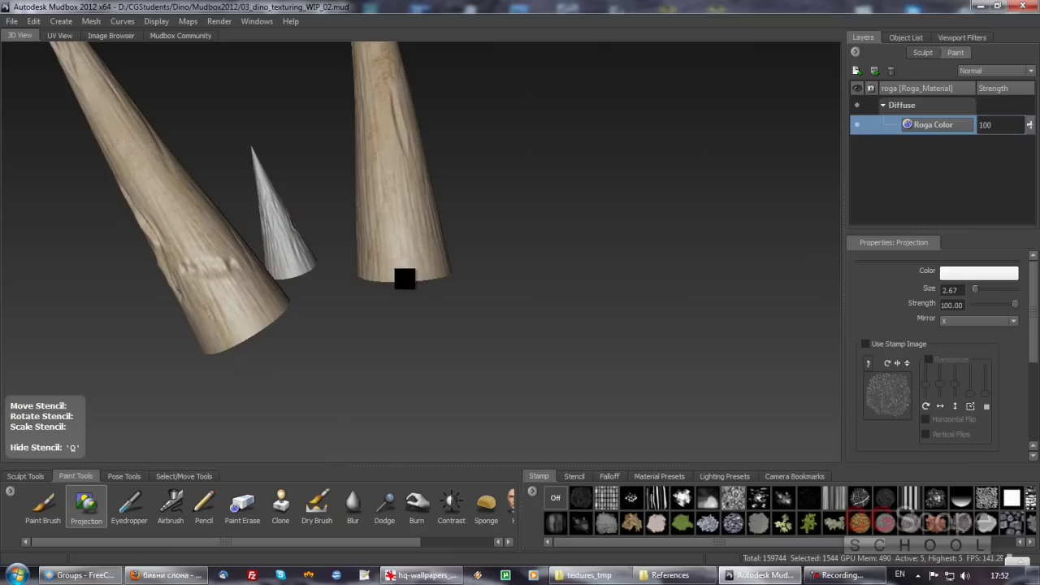
mouse_move(391, 279)
alt+mouse_down()
mouse_move(396, 230)
mouse_move(433, 209)
mouse_move(426, 260)
mouse_move(467, 295)
mouse_move(444, 271)
mouse_move(464, 265)
mouse_move(480, 279)
mouse_move(455, 260)
mouse_move(458, 225)
mouse_move(466, 225)
alt+mouse_up()
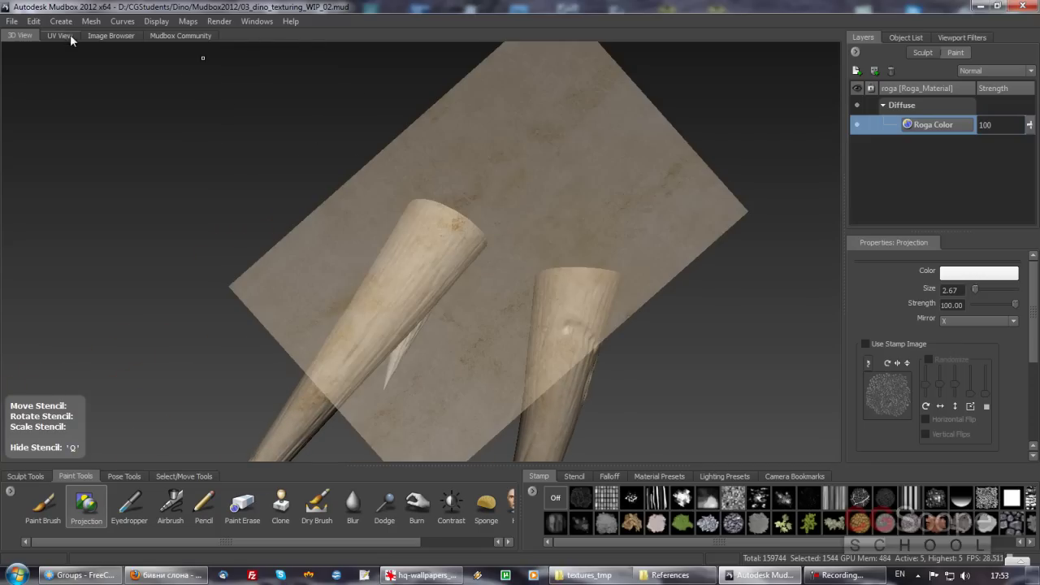
- Recheck the UV layout, orbit onto the nose horn, and stretch the stencil into a flatter rectangle
click(71, 38)
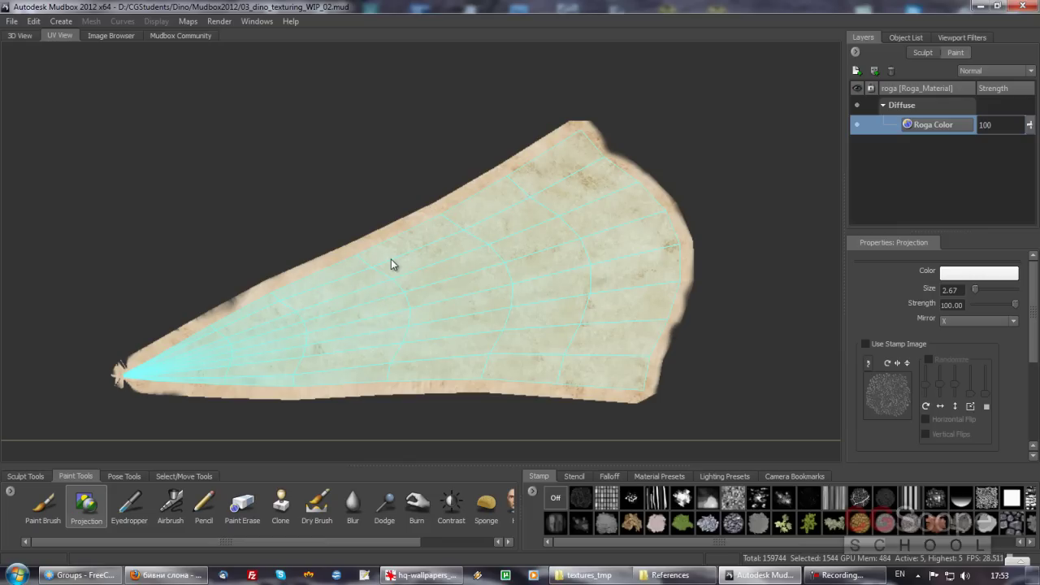
click(19, 36)
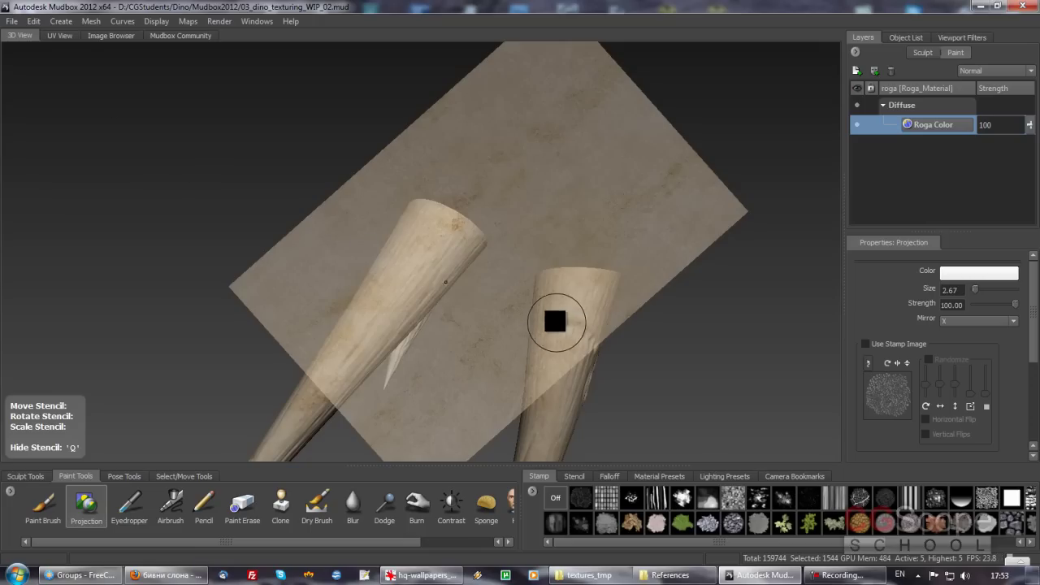
alt+drag(523, 356, 541, 295)
mouse_move(489, 352)
alt+mouse_down()
mouse_move(464, 303)
mouse_move(536, 281)
alt+mouse_up()
mouse_move(580, 202)
mouse_down()
mouse_move(617, 300)
mouse_move(589, 334)
mouse_move(612, 299)
mouse_move(534, 295)
mouse_move(638, 277)
mouse_up()
- Set Mirror to Off and paint the ivory texture onto the nose horn
click(964, 322)
click(959, 332)
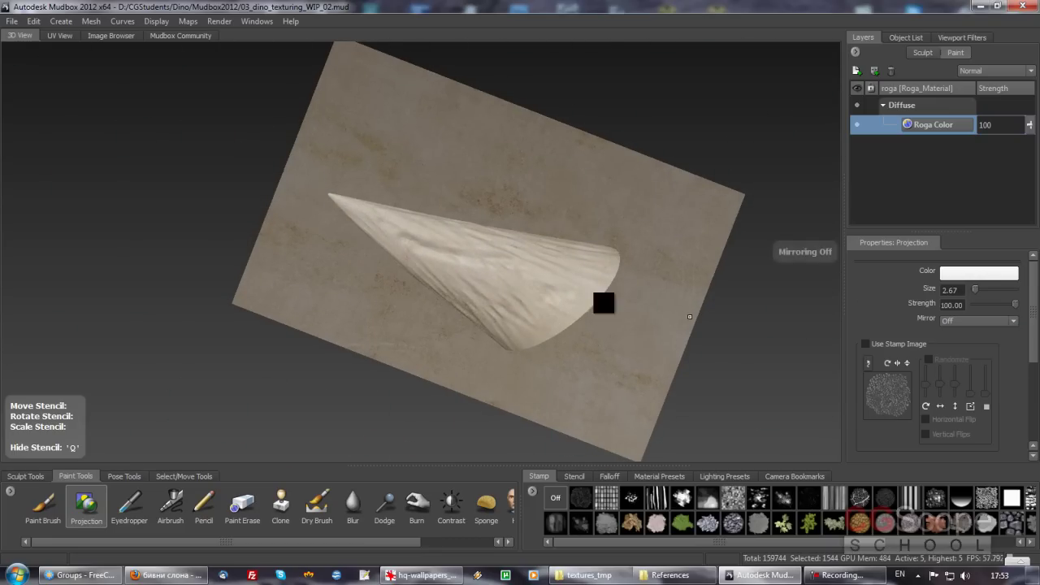
key(q)
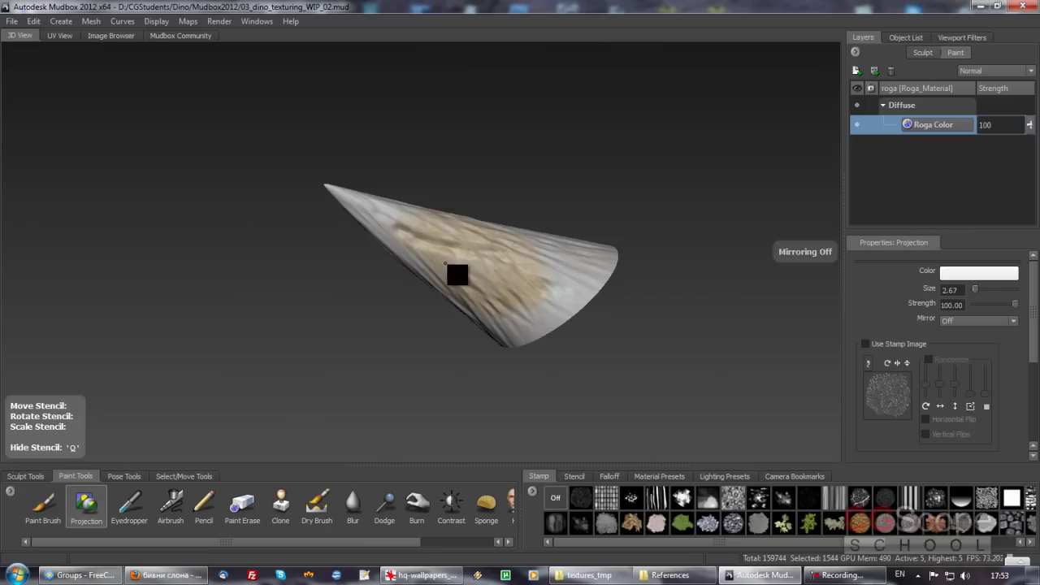
drag(448, 267, 522, 335)
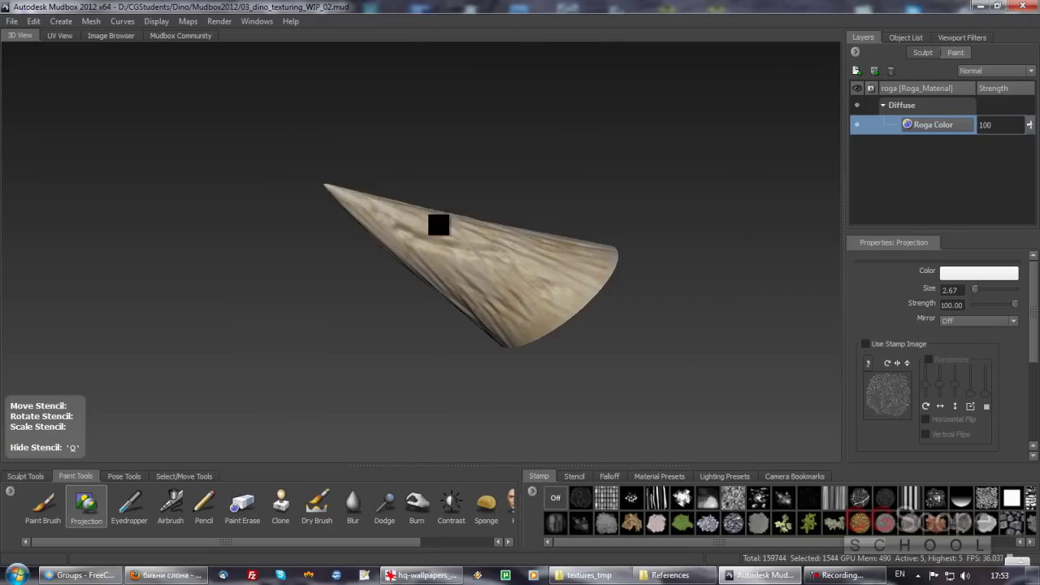
- Rotate the nose horn upright and to the right, hiding the stencil to check coverage
key(q)
mouse_move(456, 329)
alt+mouse_down()
mouse_move(575, 309)
mouse_move(548, 284)
alt+mouse_up()
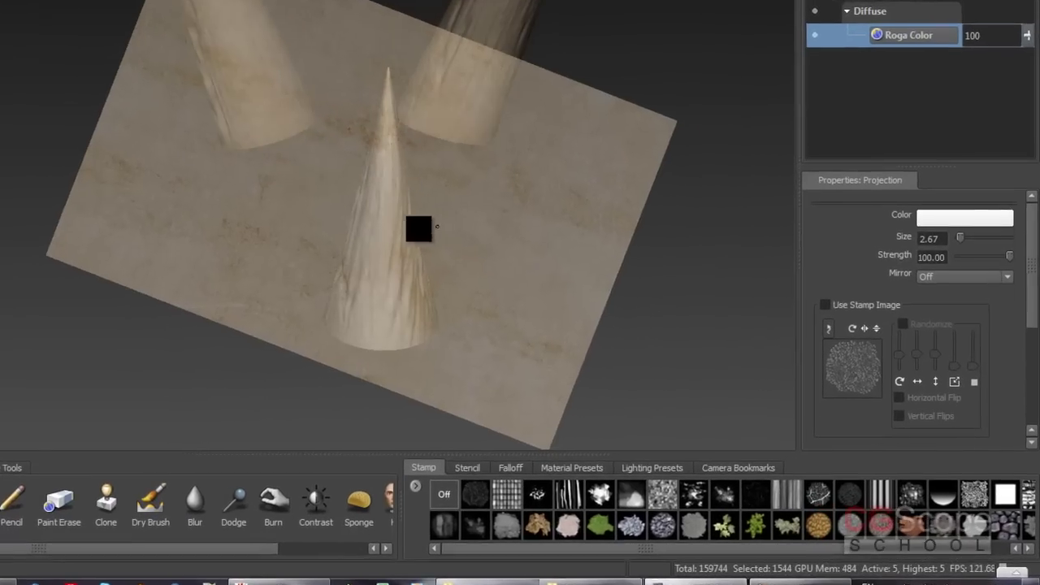
key(q)
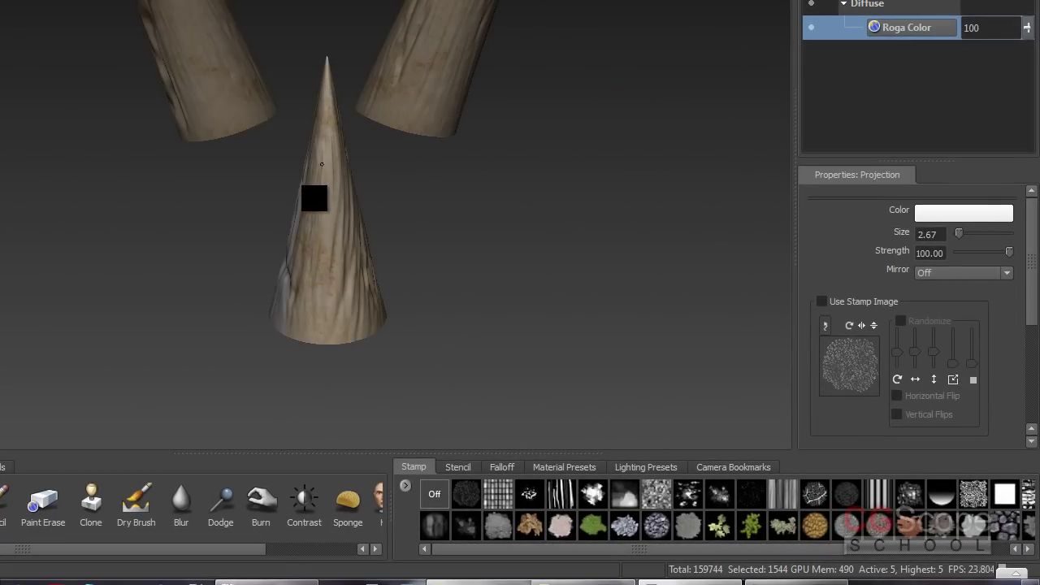
key(q)
mouse_move(291, 347)
alt+mouse_down()
mouse_move(427, 269)
mouse_move(434, 179)
mouse_move(334, 203)
mouse_move(297, 199)
alt+mouse_up()
key(q)
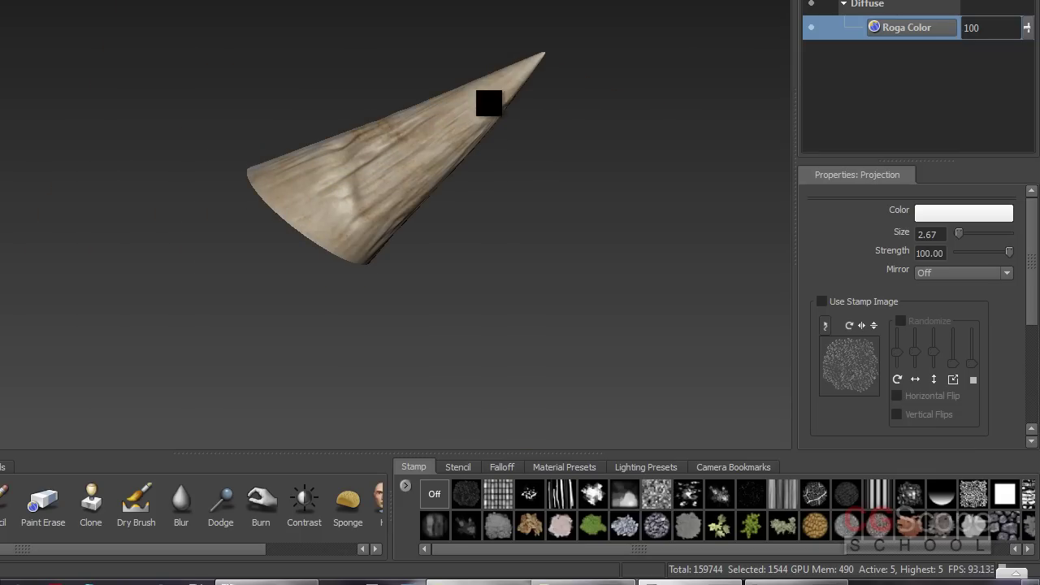
key(q)
alt+drag(402, 176, 329, 139)
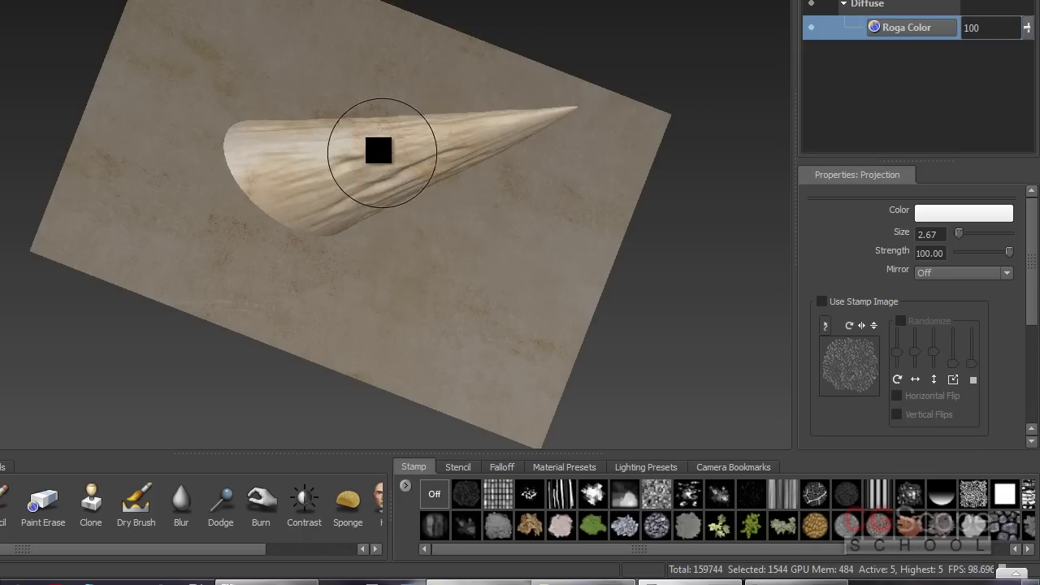
- Orbit around the nose horn from other angles, inspecting the texture, then pull back
key(q)
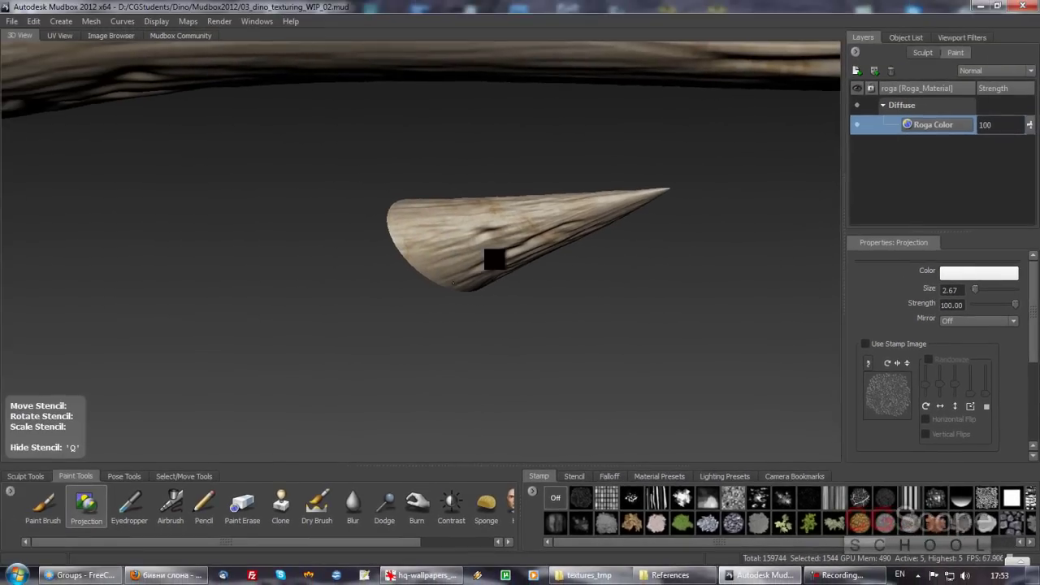
key(q)
key(q)
mouse_move(486, 275)
alt+mouse_down()
mouse_move(455, 311)
mouse_move(499, 295)
mouse_move(503, 257)
mouse_move(473, 338)
mouse_move(429, 347)
alt+mouse_up()
key(q)
key(q)
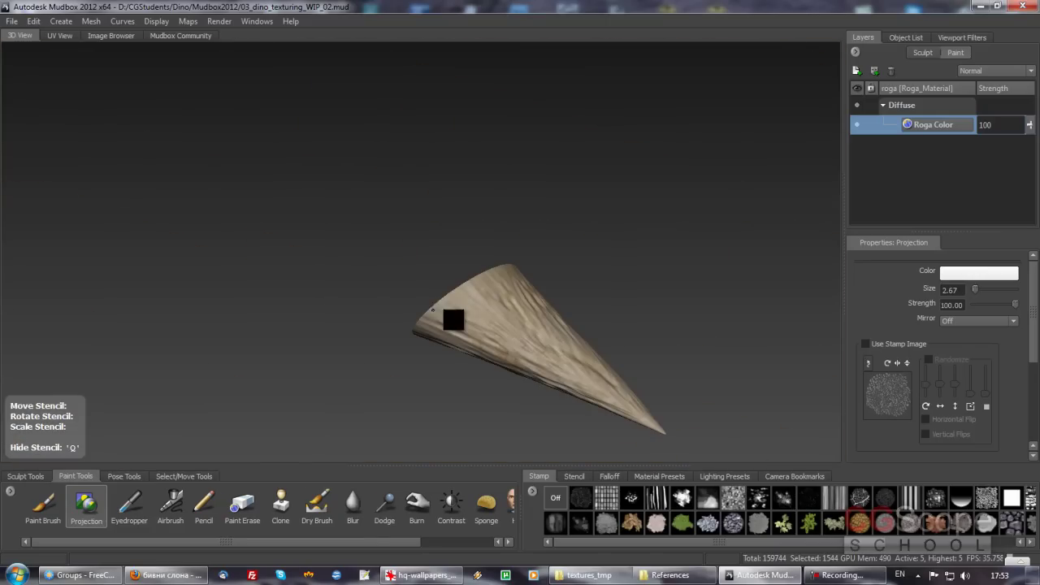
key(q)
mouse_move(508, 290)
alt+mouse_down()
mouse_move(412, 357)
mouse_move(512, 308)
mouse_move(499, 241)
mouse_move(443, 270)
mouse_move(544, 292)
mouse_move(466, 284)
mouse_move(379, 296)
mouse_move(524, 314)
mouse_move(520, 284)
mouse_move(365, 243)
alt+mouse_up()
key(q)
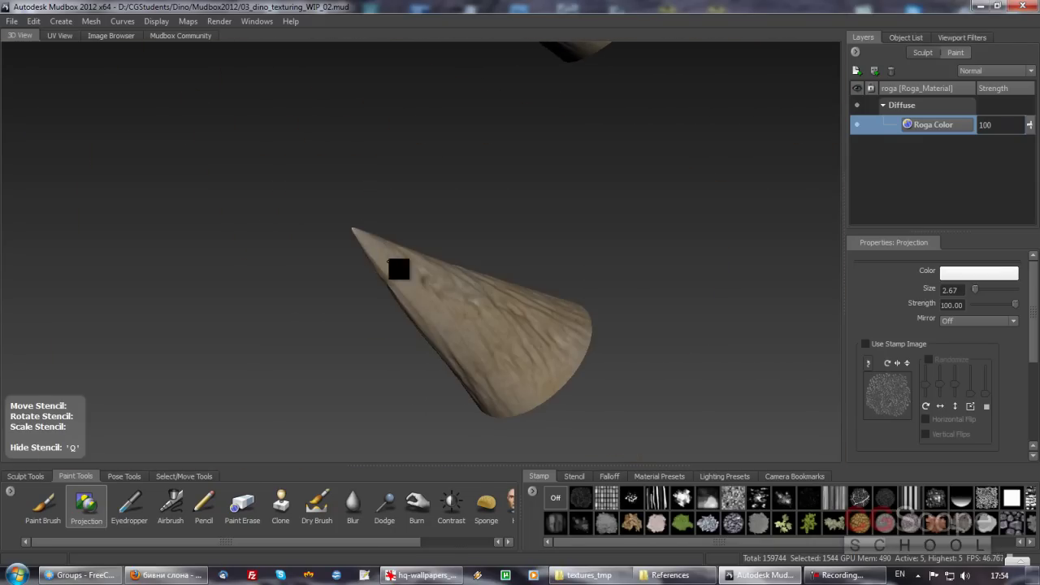
key(q)
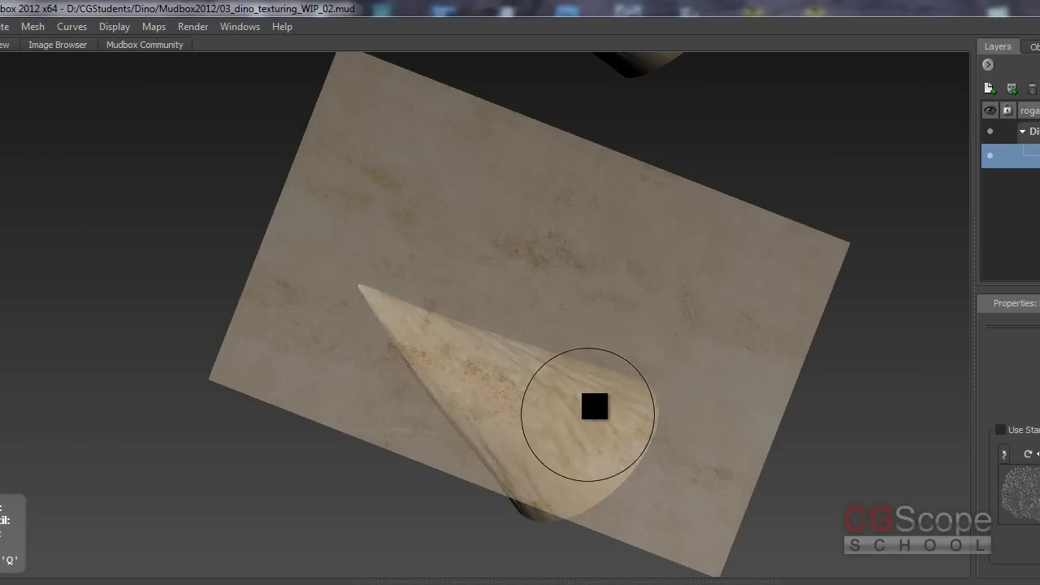
alt+right_drag(589, 423, 515, 365)
key(q)
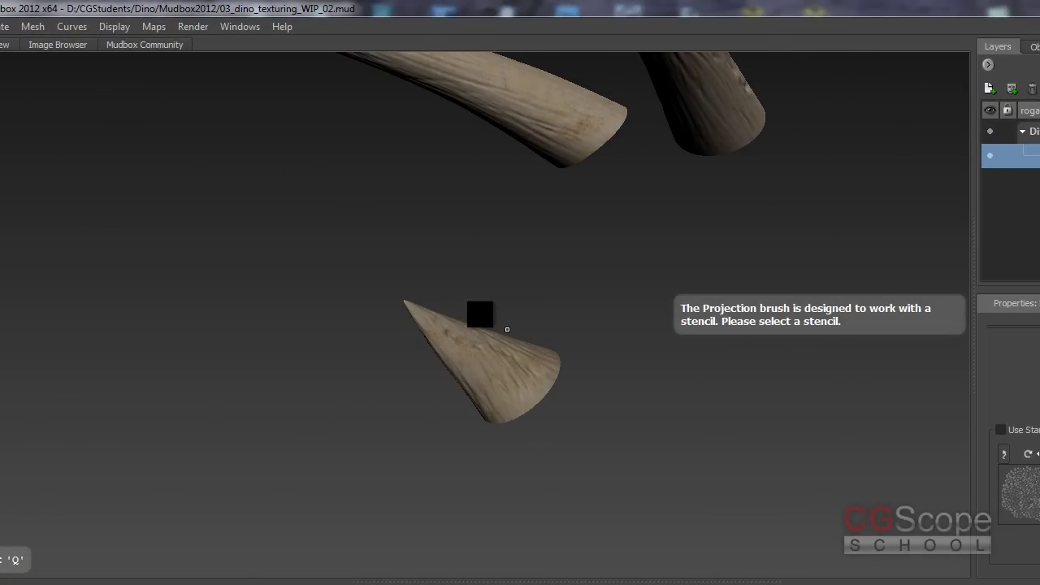
- Inspect the textured UV shell in UV View, zooming in on it
click(4, 46)
alt+right_drag(451, 367, 478, 409)
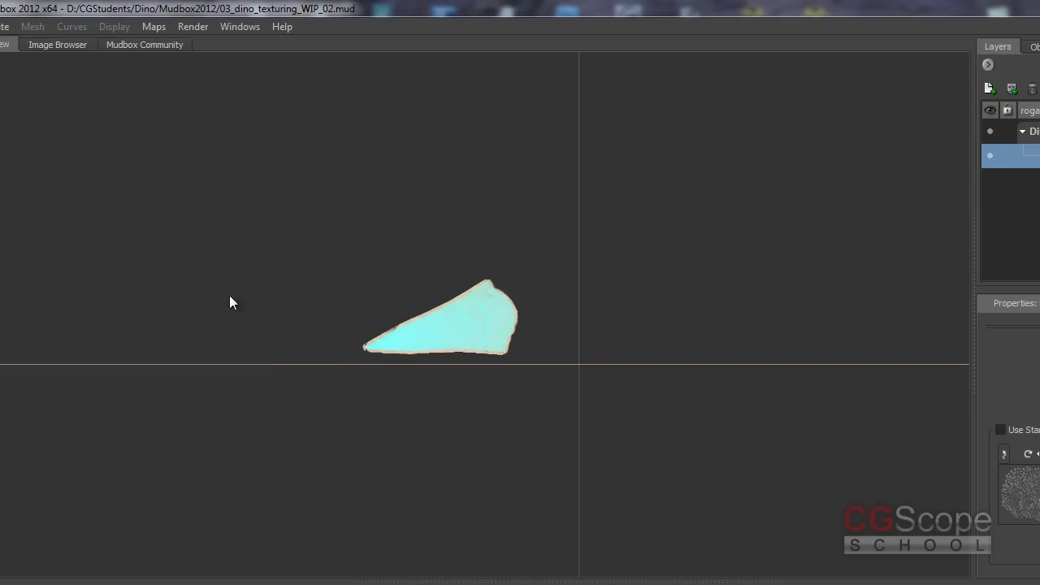
alt+middle_drag(478, 408, 639, 398)
alt+right_drag(639, 399, 563, 332)
alt+middle_drag(564, 332, 545, 340)
alt+right_drag(546, 341, 629, 329)
mouse_move(620, 324)
alt+middle_down()
mouse_move(542, 336)
mouse_move(553, 301)
mouse_move(544, 317)
alt+middle_up()
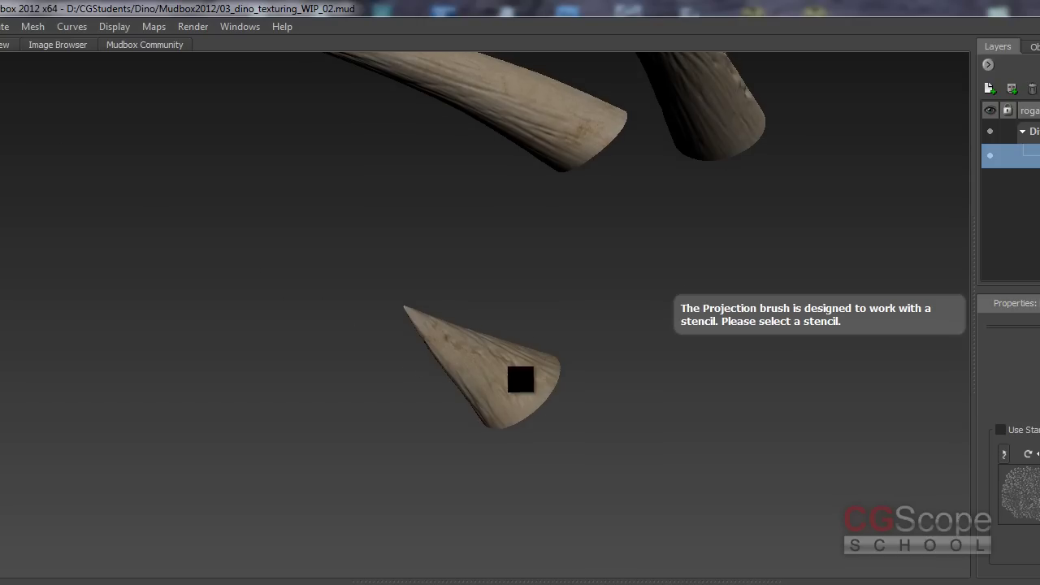
- Orbit back around the nose horn in 3D and touch it up with the stencil
mouse_move(520, 377)
alt+mouse_down()
mouse_move(563, 353)
mouse_move(526, 360)
mouse_move(727, 377)
mouse_move(430, 379)
mouse_move(385, 429)
mouse_move(332, 444)
mouse_move(413, 385)
mouse_move(436, 402)
mouse_move(476, 360)
mouse_move(431, 305)
alt+mouse_up()
key(q)
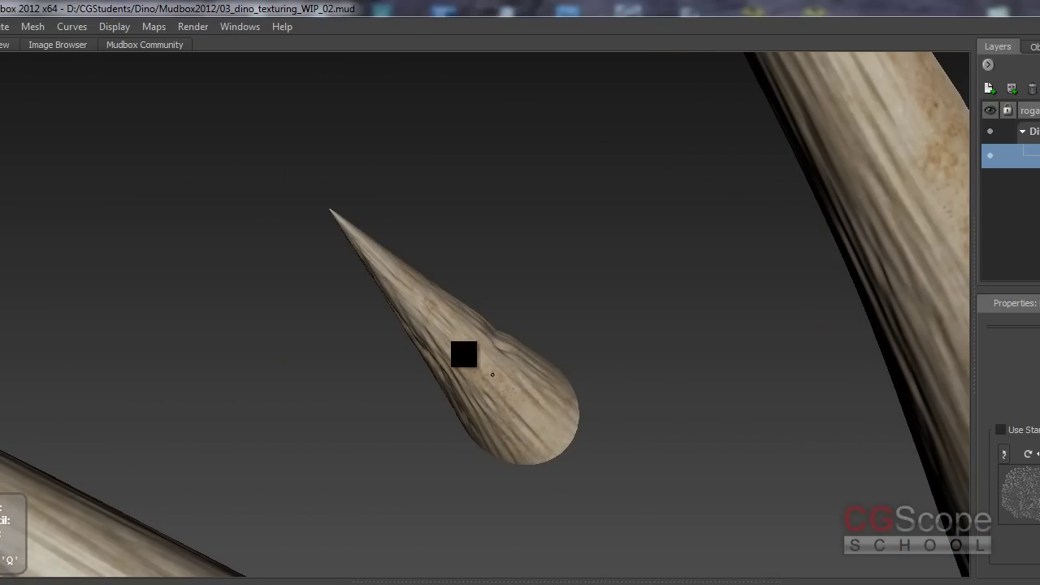
mouse_move(459, 320)
alt+mouse_down()
mouse_move(427, 362)
mouse_move(490, 328)
mouse_move(420, 365)
mouse_move(471, 302)
mouse_move(469, 279)
mouse_move(411, 225)
mouse_move(466, 204)
mouse_move(409, 211)
mouse_move(484, 216)
mouse_move(430, 209)
mouse_move(407, 220)
mouse_move(453, 211)
mouse_move(413, 220)
alt+mouse_up()
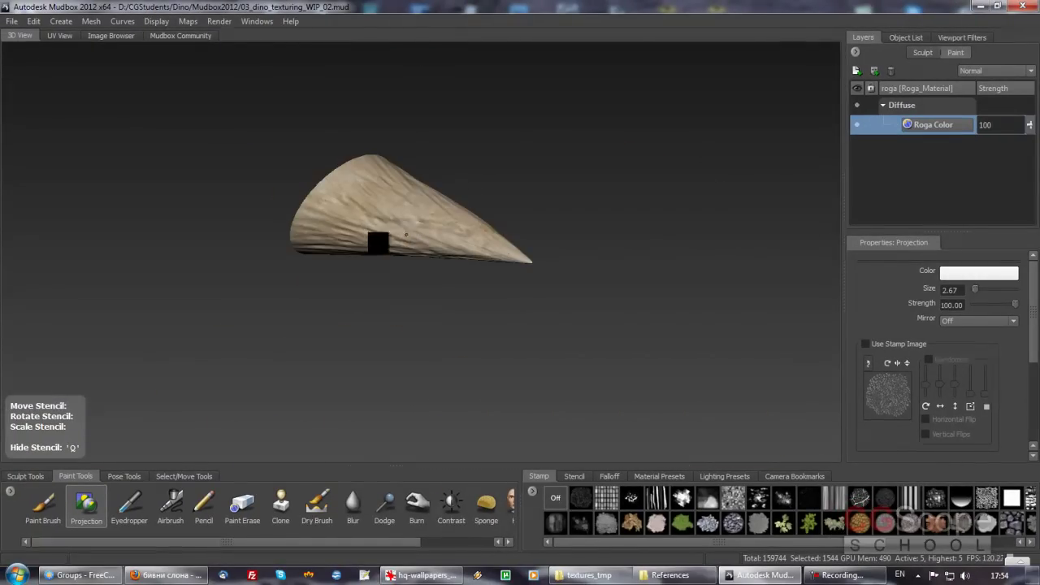
key(q)
alt+drag(406, 235, 431, 199)
alt+right_drag(431, 200, 406, 241)
alt+drag(406, 241, 404, 227)
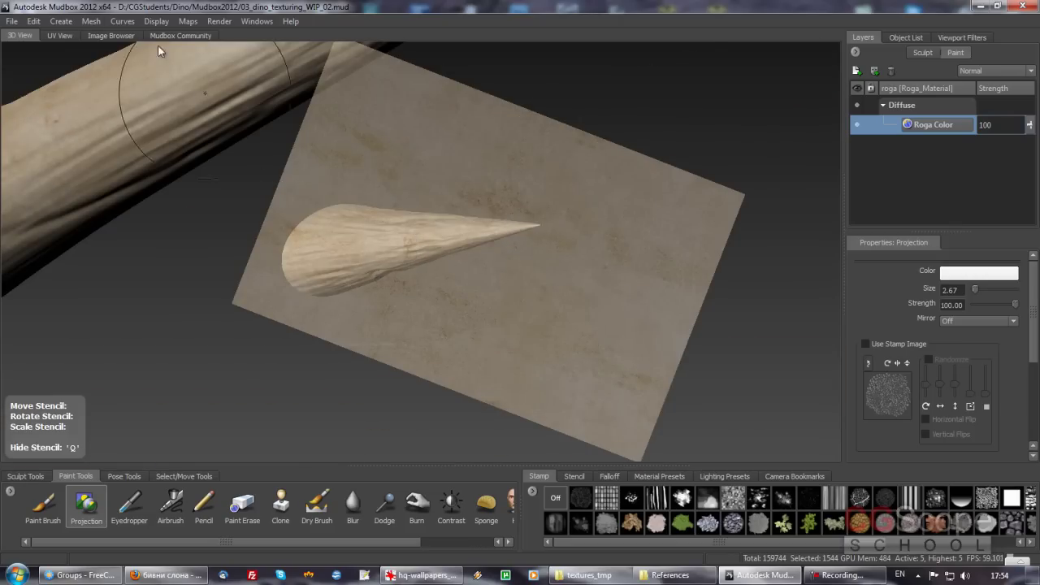
- Recheck the horn texture in UV View, then zoom out in 3D to see all three horns
click(63, 34)
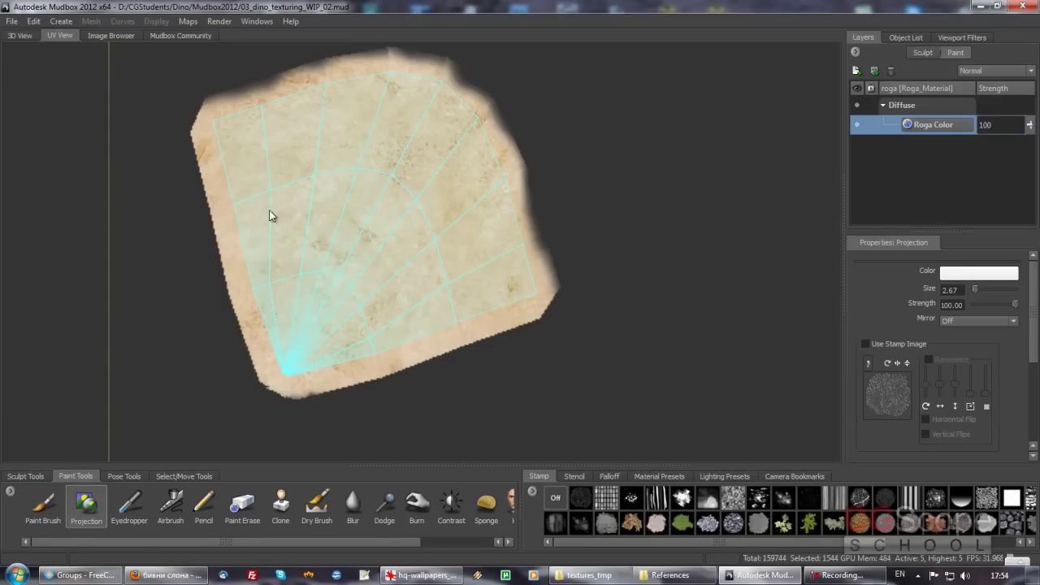
alt+right_drag(504, 231, 453, 220)
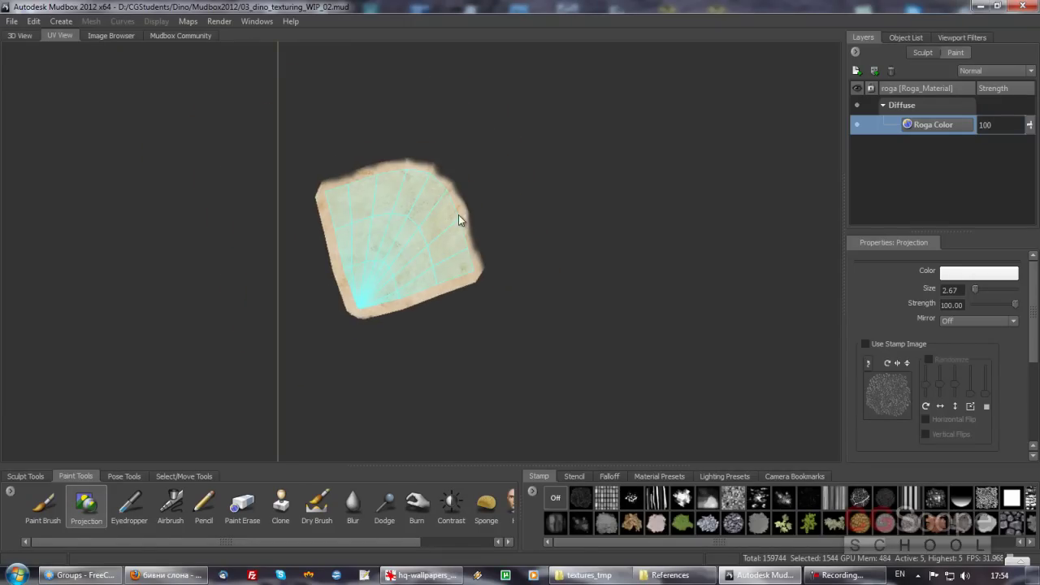
click(26, 35)
alt+right_drag(541, 273, 353, 273)
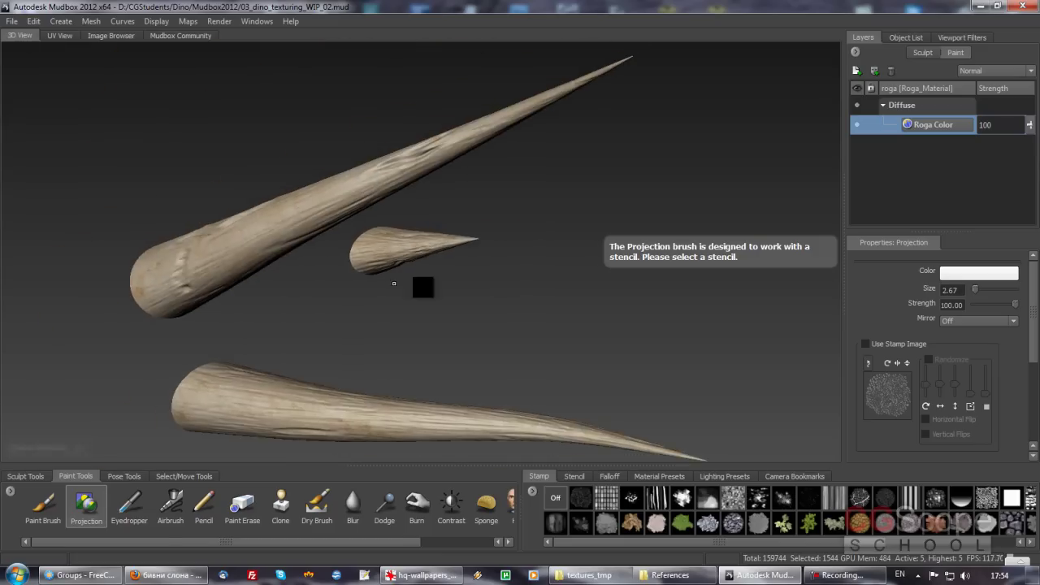
mouse_move(411, 287)
alt+mouse_down()
mouse_move(412, 262)
mouse_move(333, 283)
mouse_move(429, 279)
mouse_move(427, 305)
mouse_move(381, 282)
mouse_move(427, 267)
mouse_move(366, 292)
mouse_move(510, 263)
alt+mouse_up()
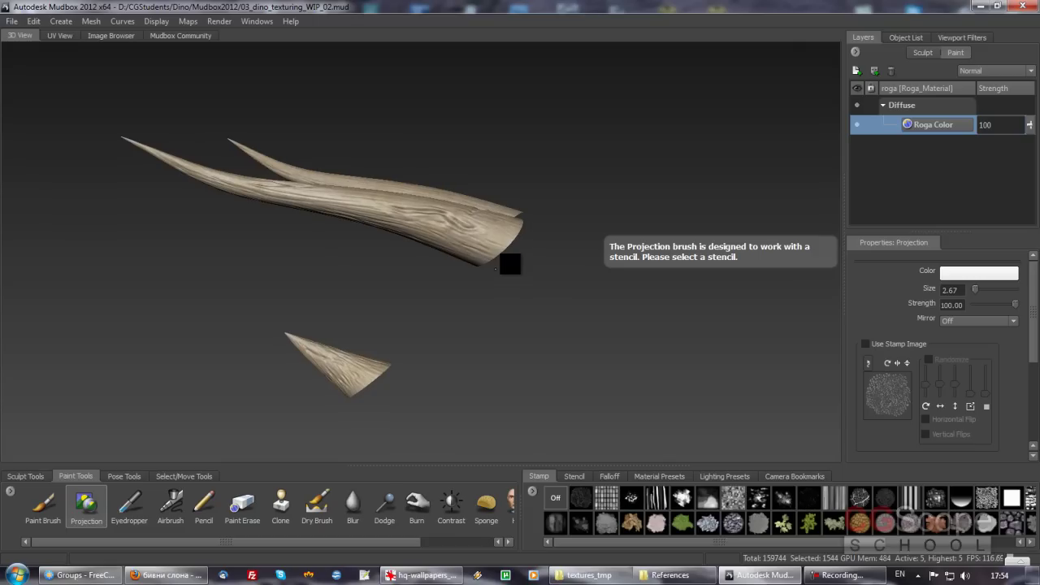
- Unhide the body and eyes meshes in the Object List and zoom out to the whole triceratops
click(902, 38)
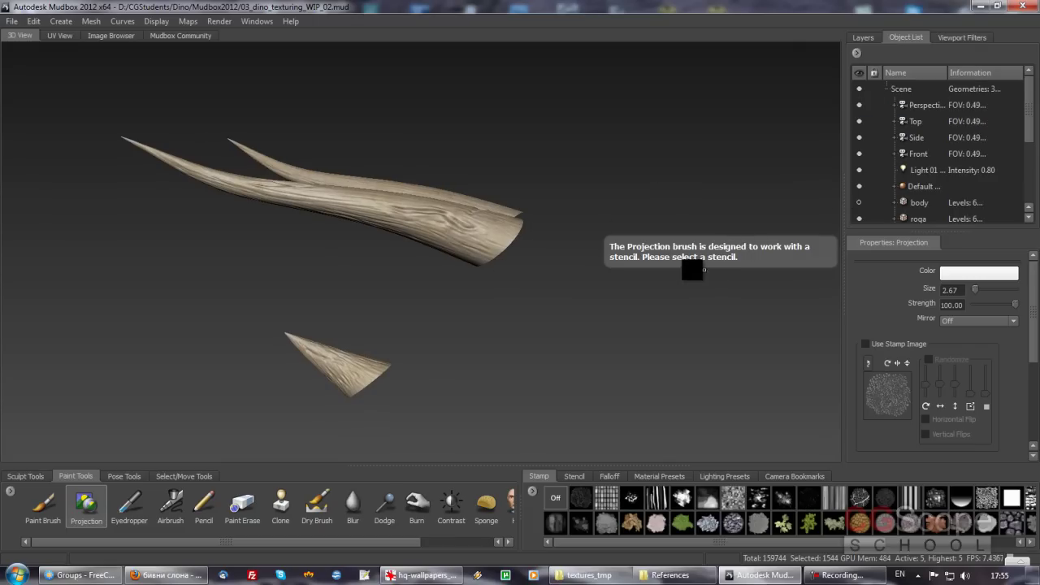
click(1028, 142)
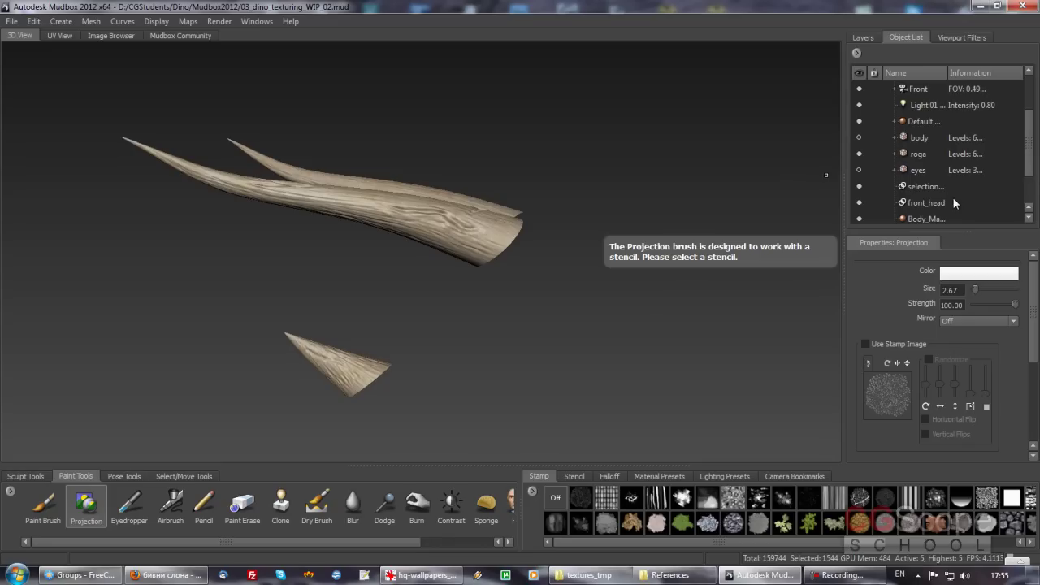
click(859, 170)
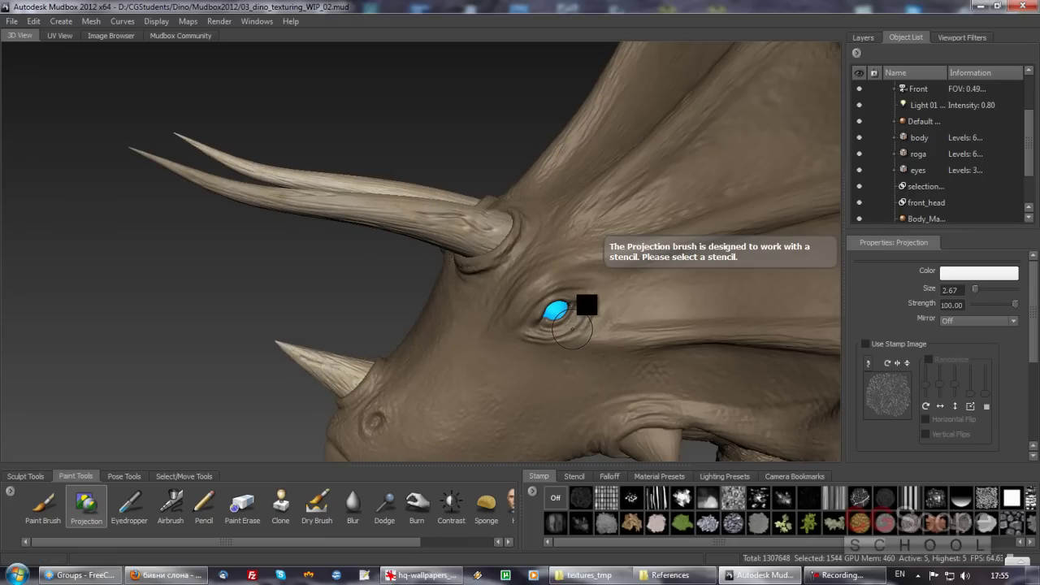
mouse_move(582, 301)
alt+mouse_down()
mouse_move(489, 300)
mouse_move(498, 297)
mouse_move(432, 276)
alt+mouse_up()
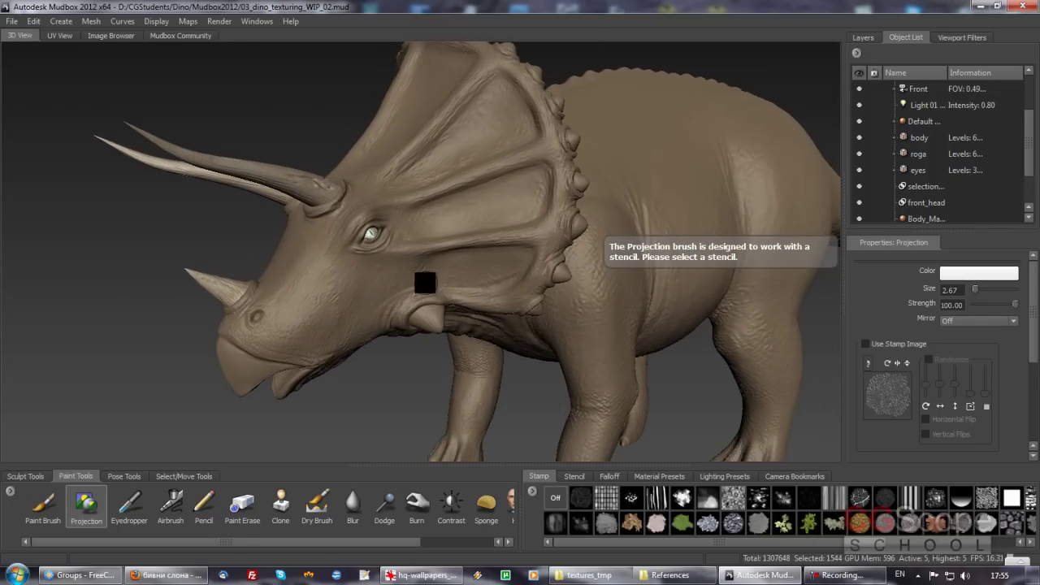
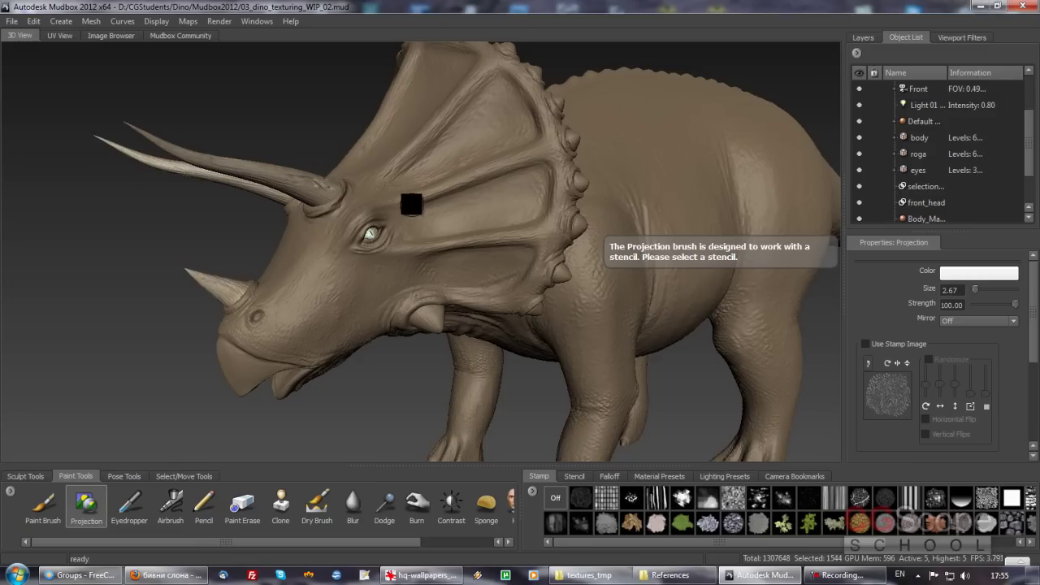
- Orbit and zoom around the dinosaur to inspect the head, brow horns, legs and belly
mouse_move(425, 243)
alt+mouse_down()
mouse_move(383, 255)
mouse_move(485, 262)
mouse_move(482, 213)
alt+mouse_up()
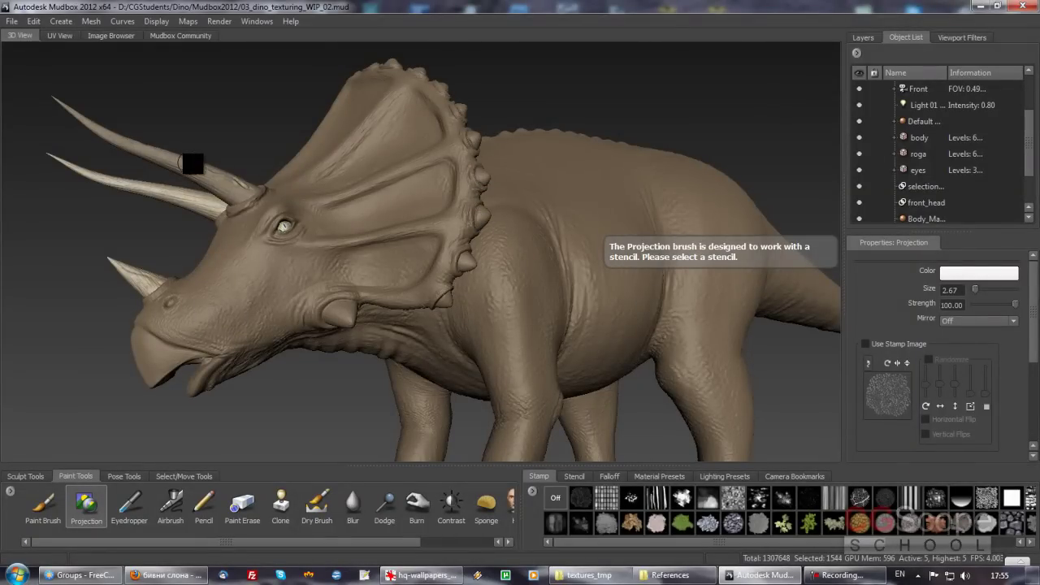
mouse_move(353, 318)
alt+right_down()
mouse_move(466, 238)
mouse_move(488, 295)
mouse_move(453, 375)
alt+right_up()
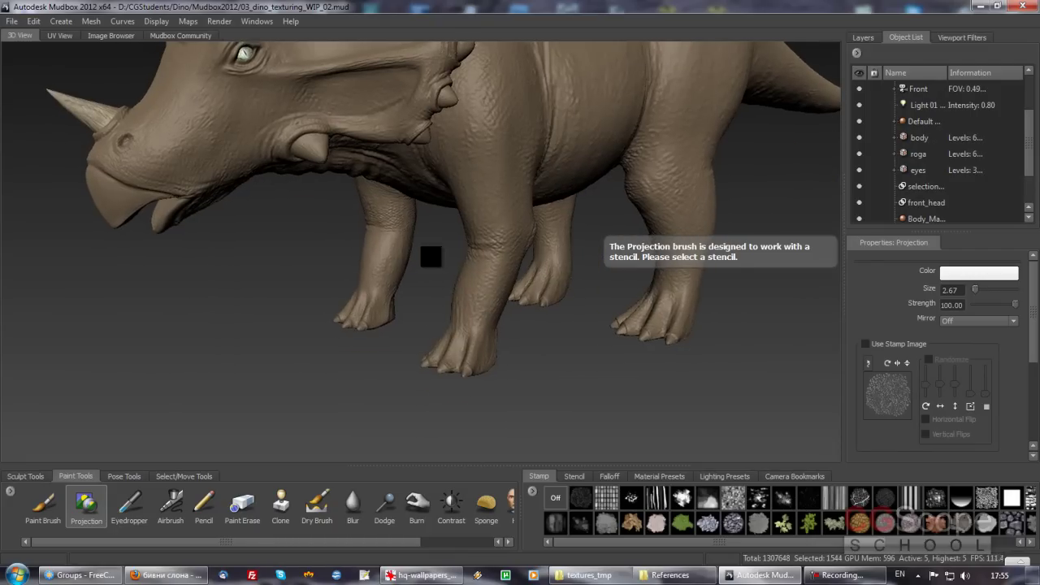
alt+drag(428, 249, 232, 158)
mouse_move(232, 157)
alt+right_down()
mouse_move(349, 235)
mouse_move(372, 273)
mouse_move(527, 233)
alt+right_up()
alt+drag(369, 250, 441, 237)
mouse_move(441, 236)
alt+right_down()
mouse_move(420, 264)
mouse_move(440, 254)
alt+right_up()
mouse_move(440, 254)
alt+mouse_down()
mouse_move(455, 274)
mouse_move(493, 262)
mouse_move(411, 271)
alt+mouse_up()
alt+right_drag(411, 271, 487, 254)
mouse_move(487, 253)
alt+mouse_down()
mouse_move(444, 242)
mouse_move(742, 170)
alt+mouse_up()
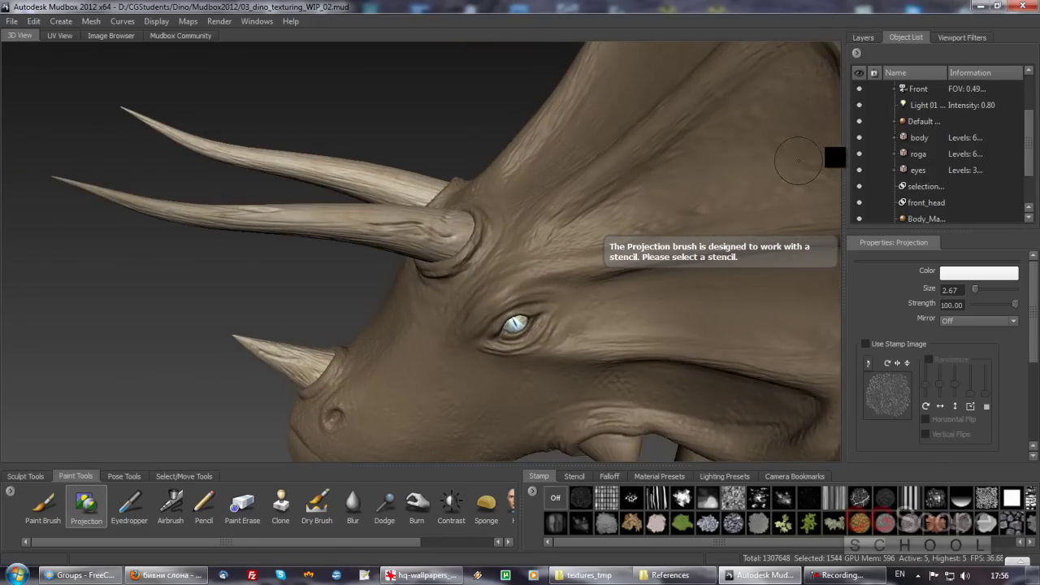
- Hide the body mesh and display the horns' paint layers, including Roga Color
click(858, 137)
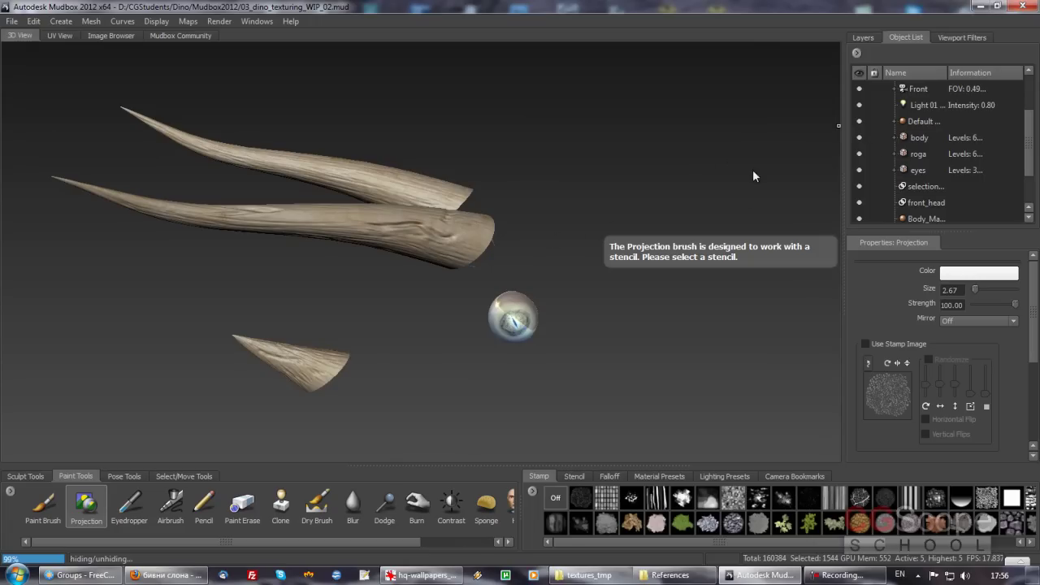
mouse_move(401, 285)
alt+mouse_down()
mouse_move(529, 267)
mouse_move(482, 260)
mouse_move(492, 251)
mouse_move(480, 248)
mouse_move(285, 409)
alt+mouse_up()
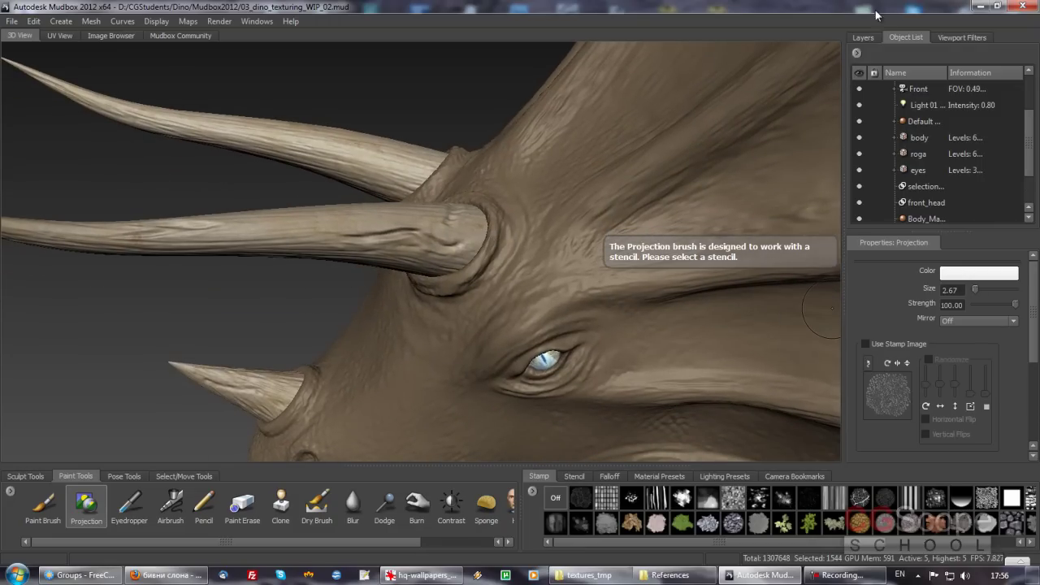
click(864, 37)
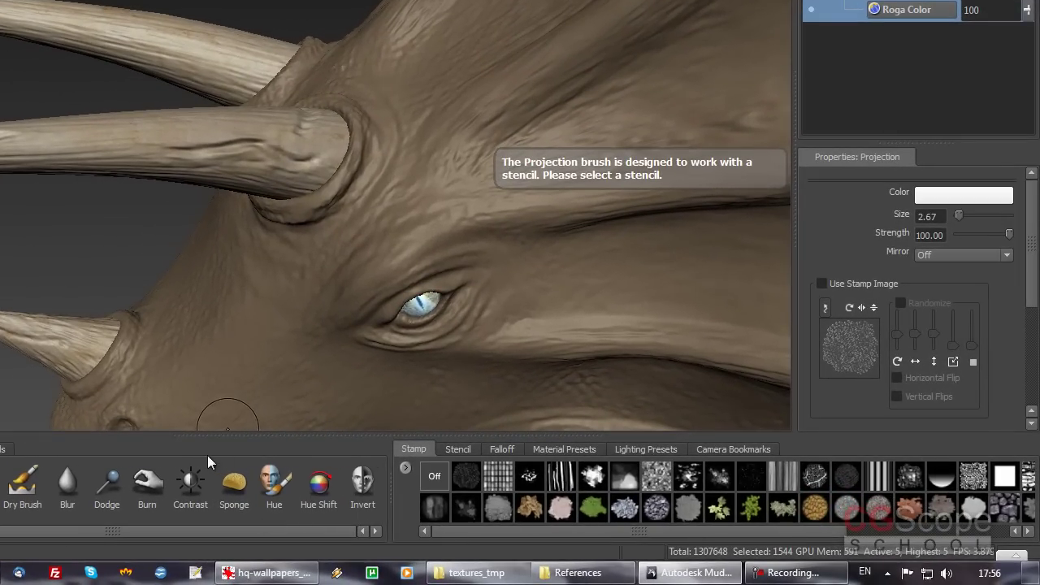
- Select the Burn paint tool with its Affect option set to All
click(152, 493)
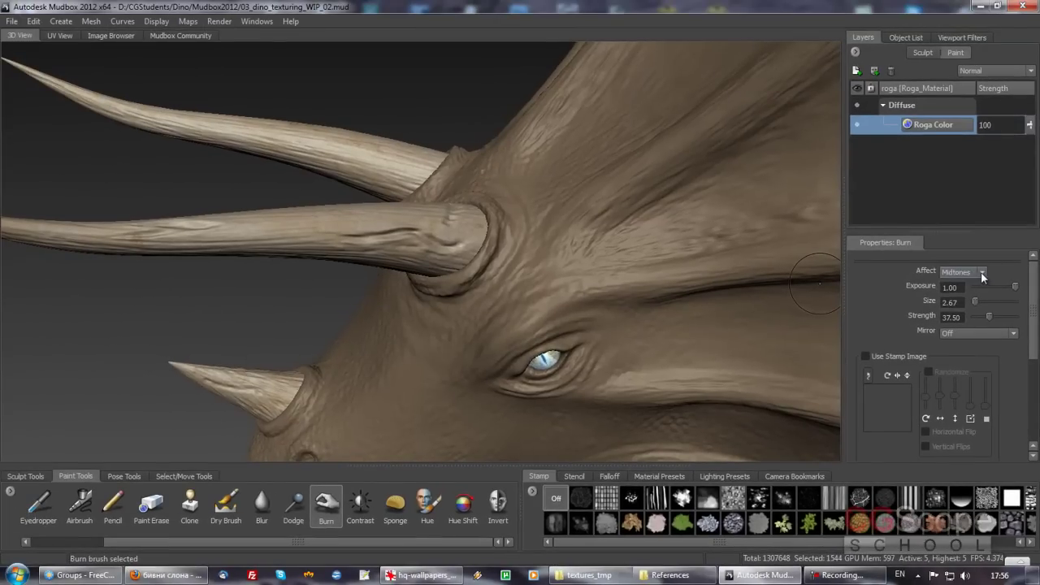
click(983, 277)
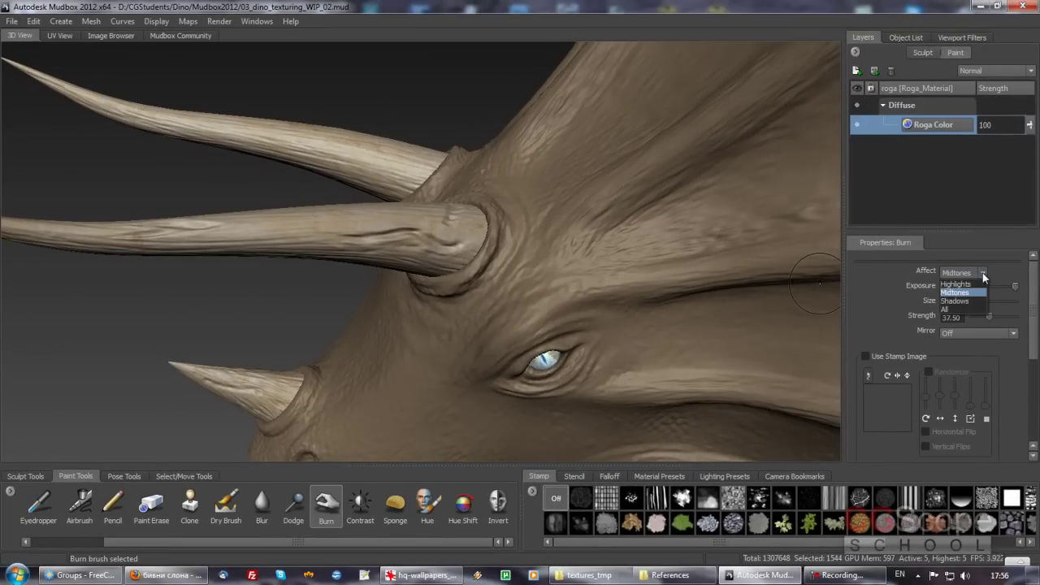
click(956, 313)
- Orbit closer around the head to view both brow horn bases from the front and side
mouse_move(436, 222)
alt+mouse_down()
mouse_move(427, 254)
mouse_move(371, 246)
alt+mouse_up()
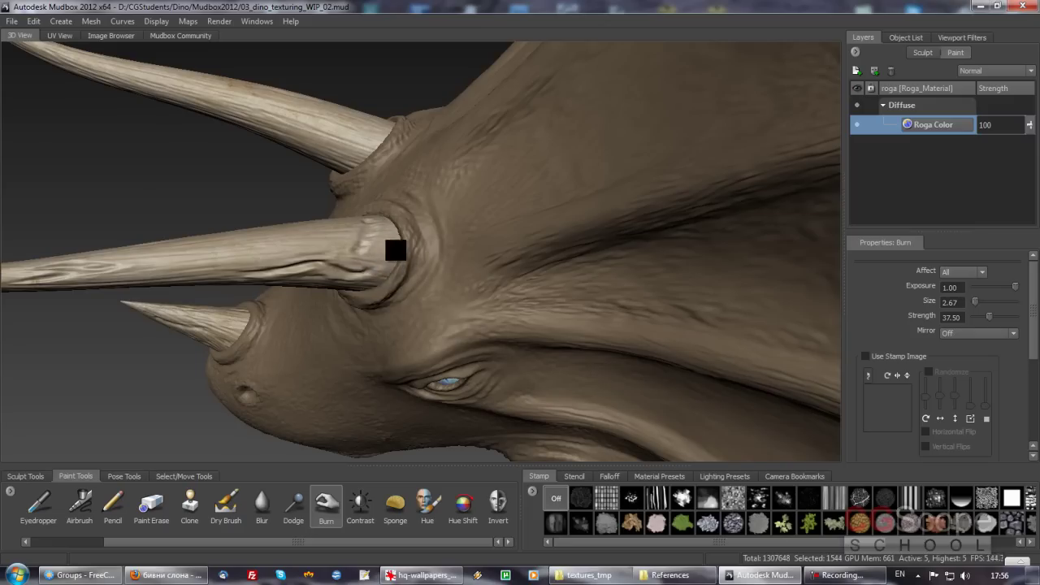
alt+drag(387, 271, 409, 167)
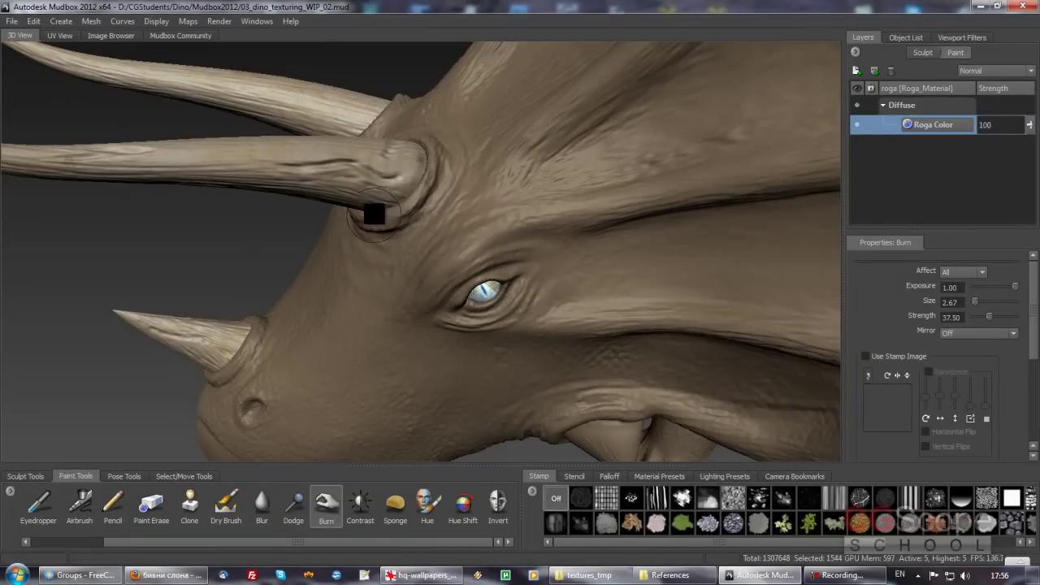
alt+drag(379, 213, 441, 204)
alt+right_drag(418, 225, 488, 245)
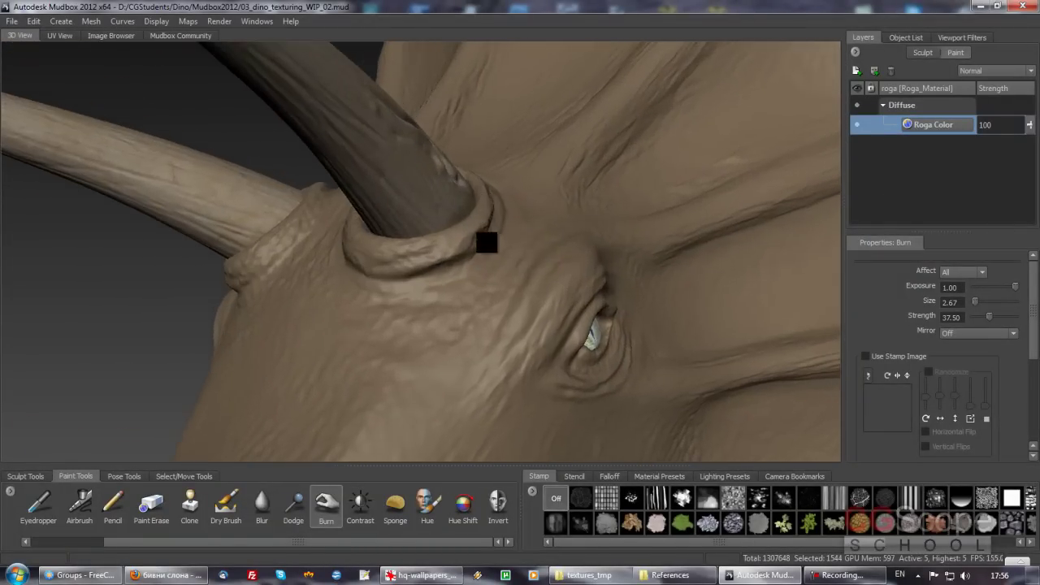
alt+drag(489, 245, 478, 216)
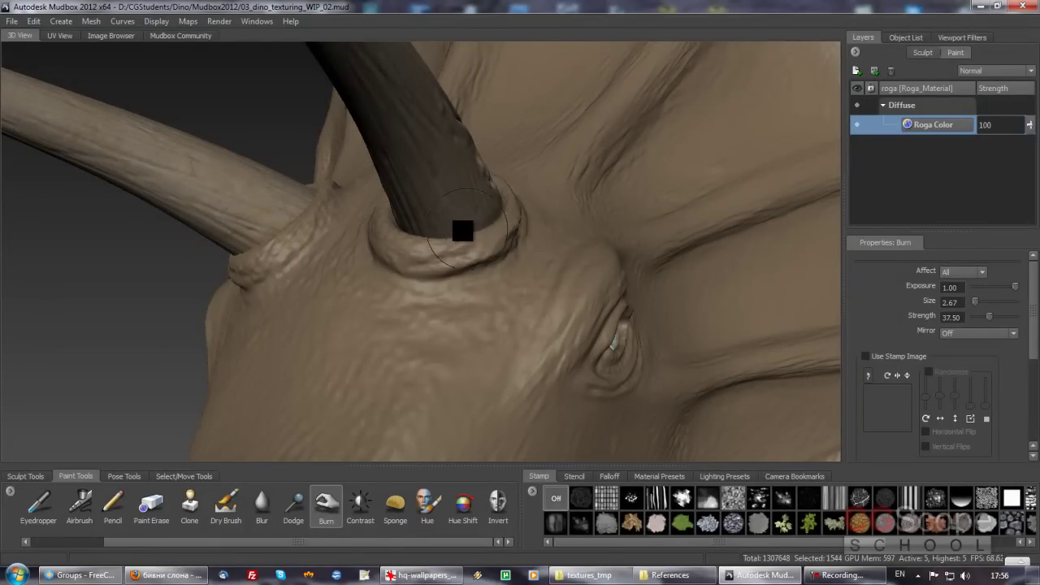
alt+drag(425, 237, 504, 239)
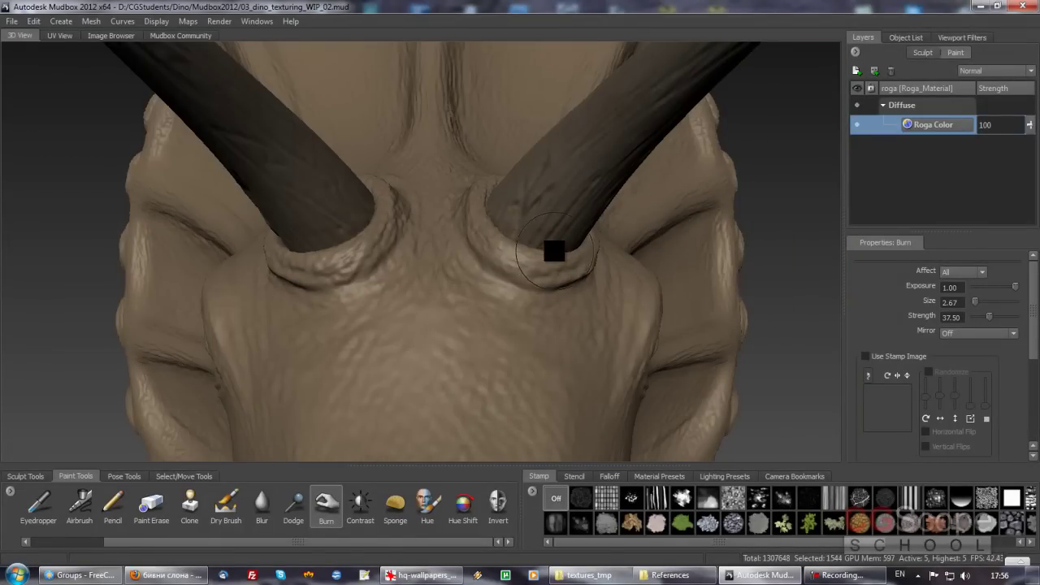
mouse_move(502, 230)
alt+mouse_down()
mouse_move(513, 232)
mouse_move(509, 275)
alt+mouse_up()
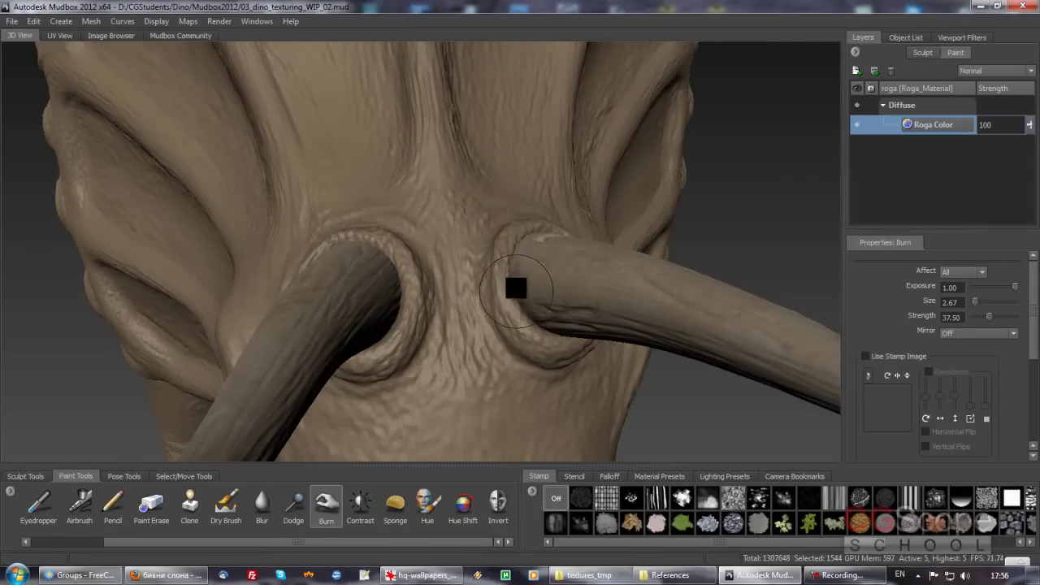
mouse_move(531, 237)
alt+mouse_down()
mouse_move(464, 262)
mouse_move(373, 323)
alt+mouse_up()
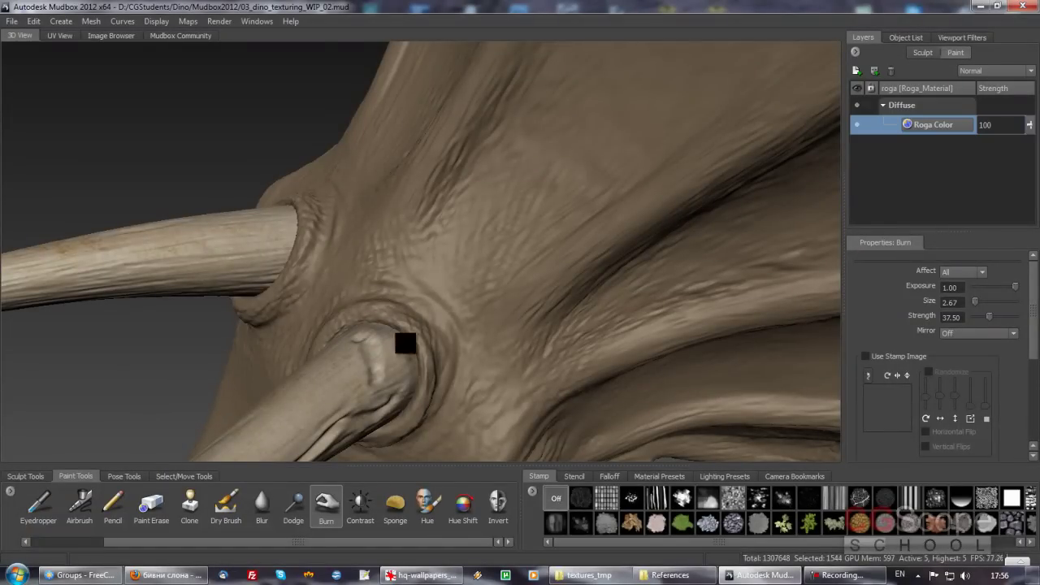
alt+drag(383, 344, 527, 279)
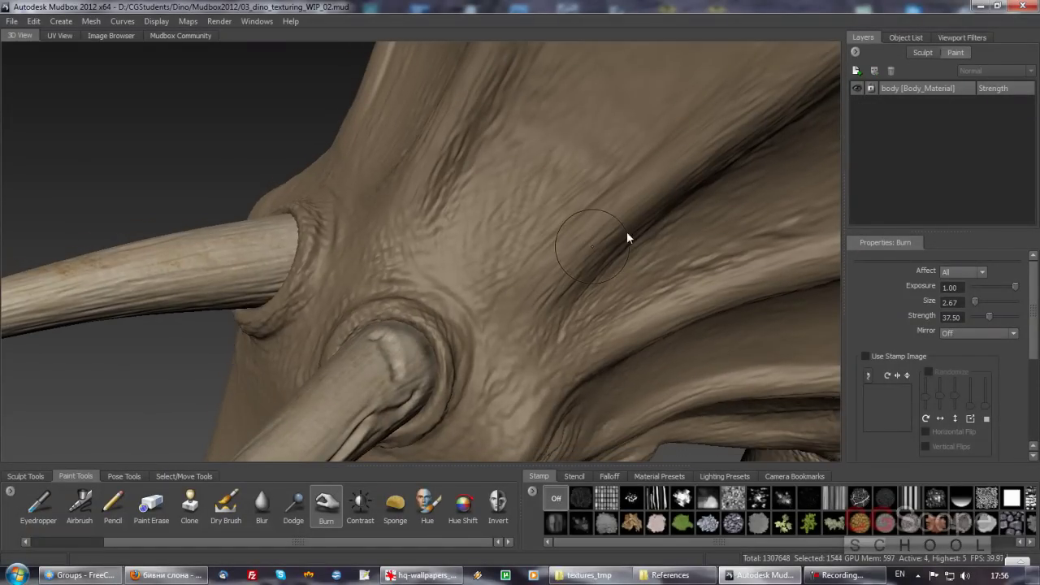
- Hide the body in the Object List to isolate the horns and eyes
click(894, 39)
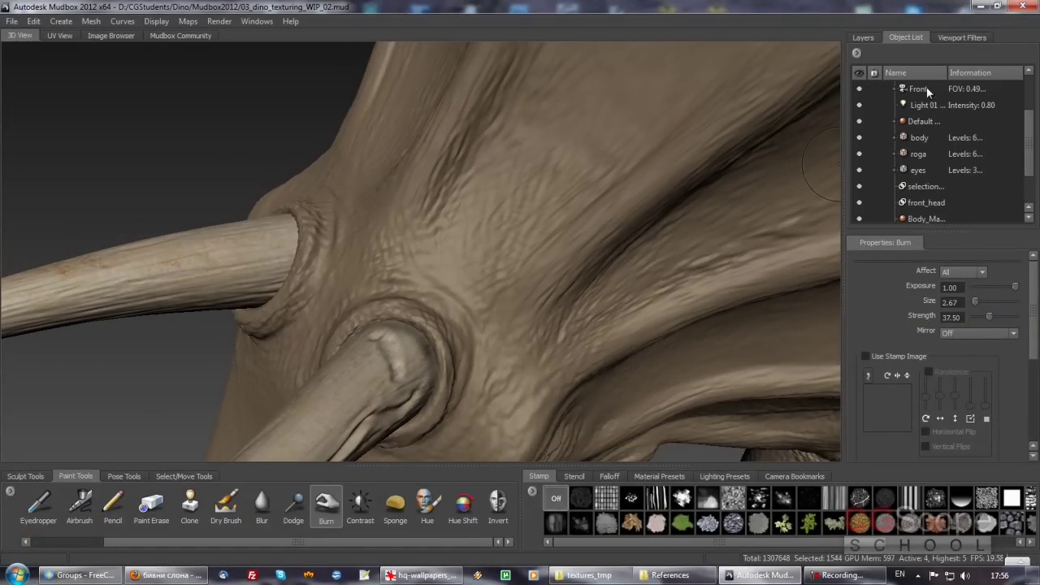
click(859, 138)
mouse_move(464, 325)
alt+mouse_down()
mouse_move(390, 316)
mouse_move(441, 282)
mouse_move(432, 281)
mouse_move(461, 299)
alt+mouse_up()
- Turn on X mirroring and burn a darker streak along the brow horn
click(961, 333)
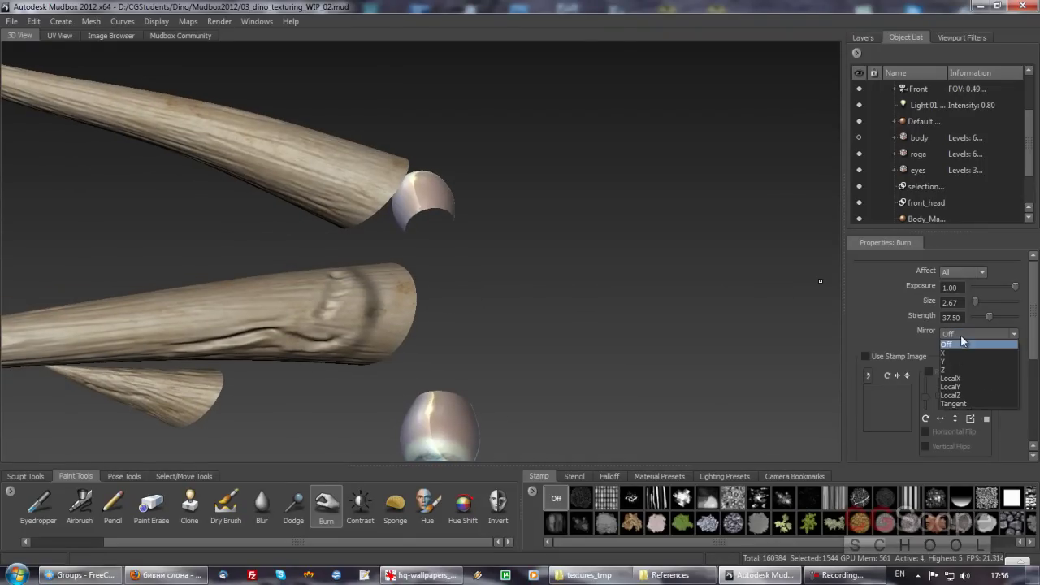
click(954, 349)
alt+drag(434, 268, 332, 292)
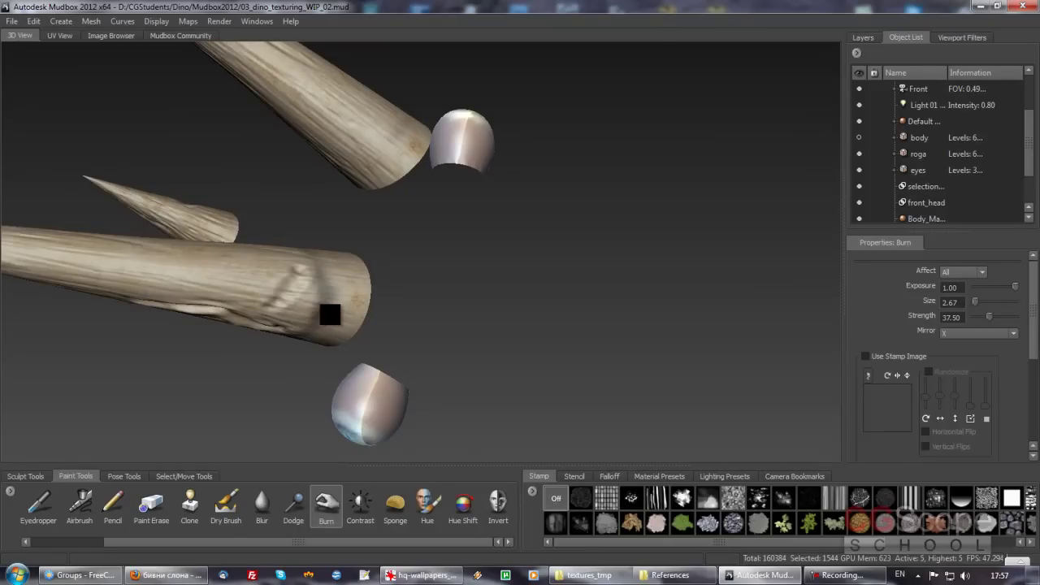
mouse_move(329, 316)
mouse_down()
mouse_move(320, 253)
mouse_move(344, 293)
mouse_move(327, 242)
mouse_move(322, 257)
mouse_move(337, 262)
mouse_move(348, 218)
mouse_move(349, 232)
mouse_move(395, 190)
mouse_move(496, 190)
mouse_move(511, 218)
mouse_move(561, 237)
mouse_move(513, 227)
mouse_move(515, 213)
mouse_up()
mouse_move(533, 247)
alt+mouse_down()
mouse_move(520, 262)
mouse_move(571, 244)
alt+mouse_up()
- Set Mirror back to Off and review the horns and eyes from several angles
click(965, 333)
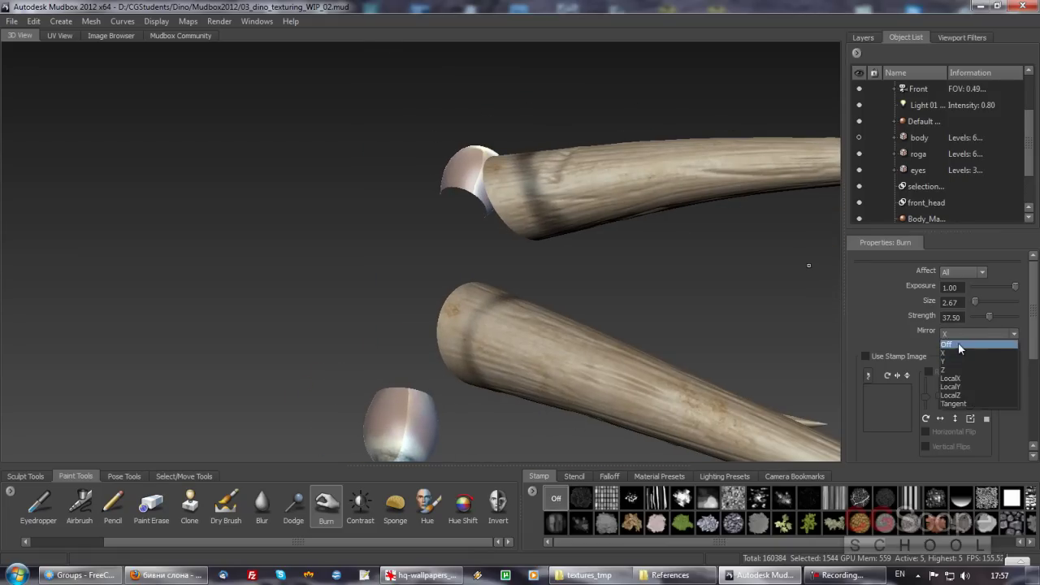
click(954, 342)
mouse_move(529, 314)
alt+mouse_down()
mouse_move(539, 279)
mouse_move(506, 248)
mouse_move(464, 281)
mouse_move(486, 336)
mouse_move(472, 260)
alt+mouse_up()
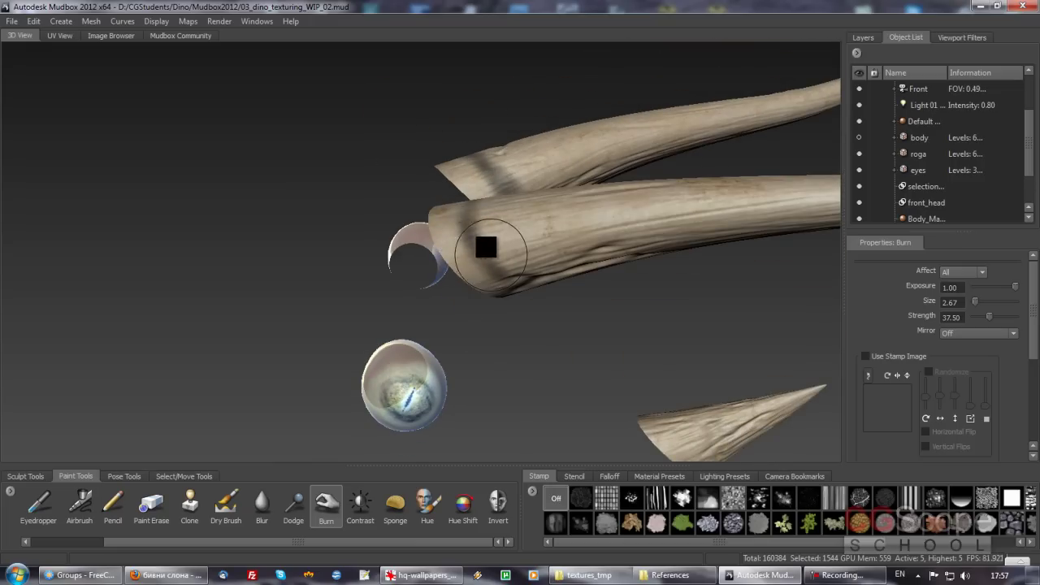
alt+drag(506, 290, 429, 161)
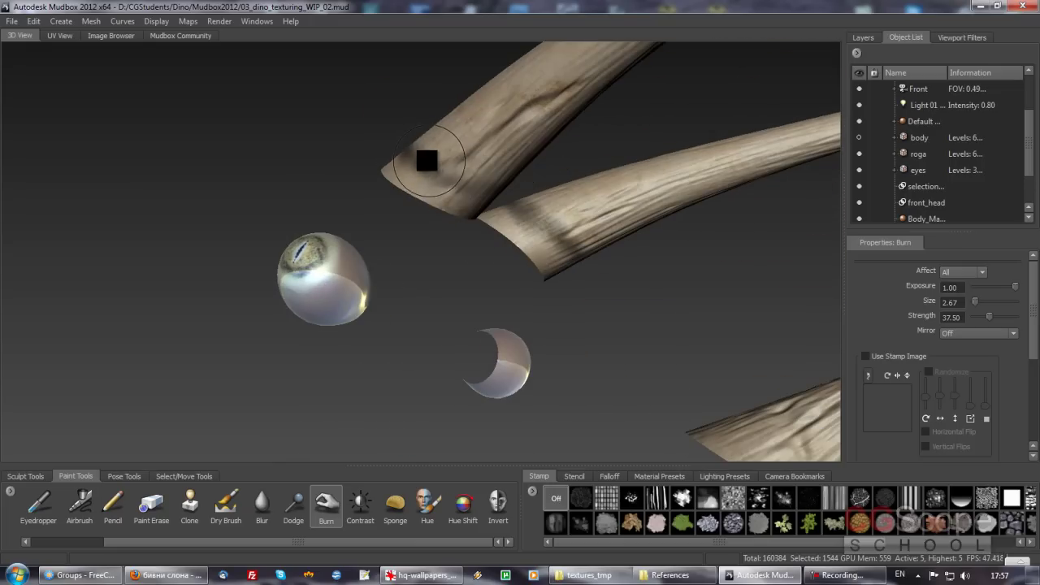
alt+drag(485, 184, 338, 197)
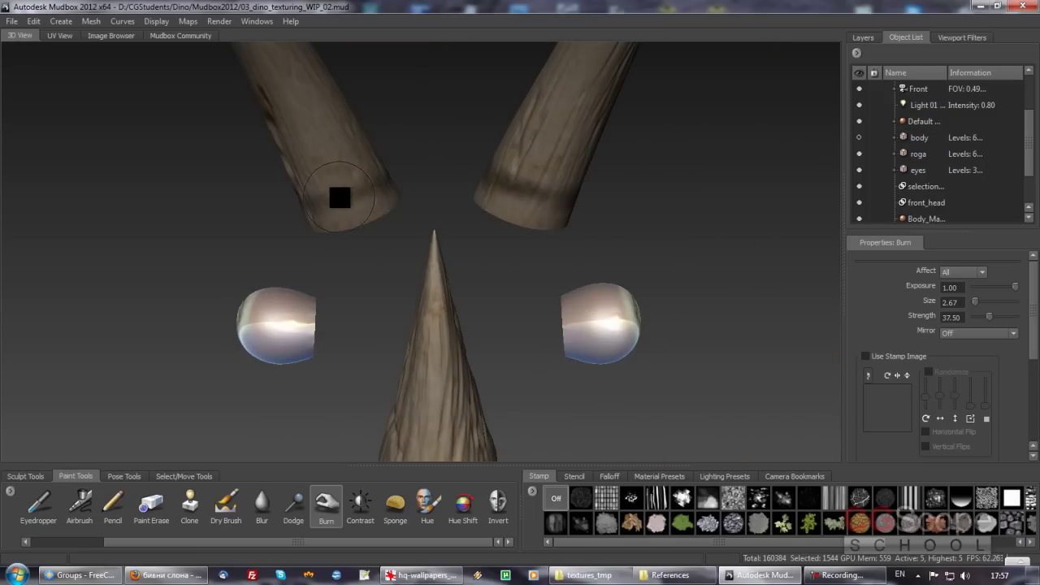
mouse_move(393, 177)
alt+mouse_down()
mouse_move(347, 202)
mouse_move(322, 239)
mouse_move(379, 235)
mouse_move(398, 251)
mouse_move(560, 251)
mouse_move(524, 229)
mouse_move(529, 204)
mouse_move(534, 248)
mouse_move(501, 267)
mouse_move(494, 229)
mouse_move(495, 251)
mouse_move(471, 265)
mouse_move(499, 249)
mouse_move(558, 289)
mouse_move(550, 298)
mouse_move(566, 279)
mouse_move(515, 260)
mouse_move(589, 278)
mouse_move(493, 260)
alt+mouse_up()
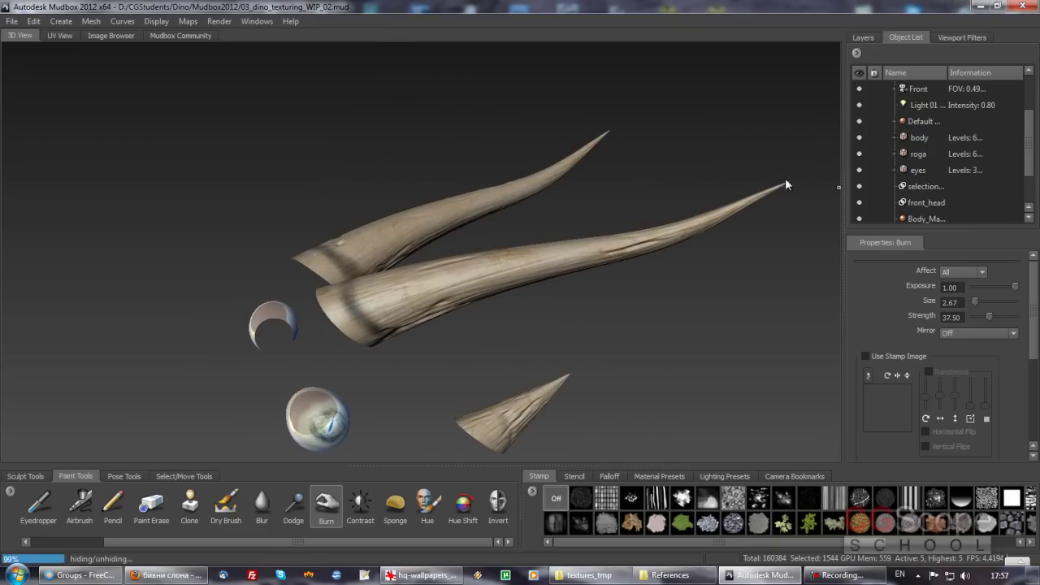
- Tumble in to a front-facing close-up of the nose horn on the restored body
mouse_move(429, 282)
alt+mouse_down()
mouse_move(490, 325)
mouse_move(495, 304)
mouse_move(432, 302)
alt+mouse_up()
mouse_move(452, 269)
alt+mouse_down()
mouse_move(402, 295)
mouse_move(501, 311)
mouse_move(495, 269)
mouse_move(457, 219)
alt+mouse_up()
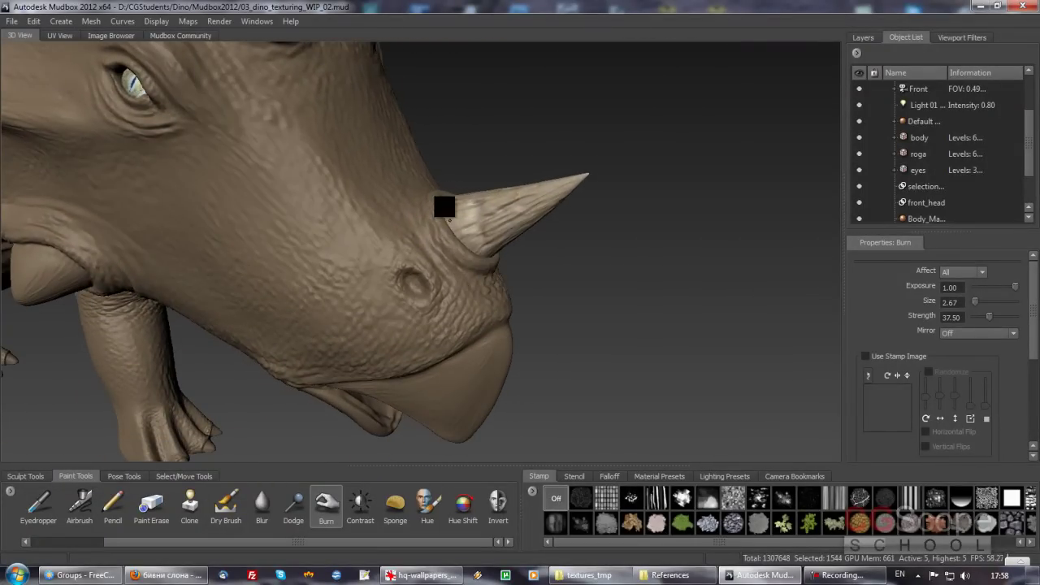
mouse_move(494, 256)
alt+mouse_down()
mouse_move(436, 239)
mouse_move(458, 232)
mouse_move(469, 260)
mouse_move(460, 284)
mouse_move(485, 274)
mouse_move(499, 244)
mouse_move(449, 215)
alt+mouse_up()
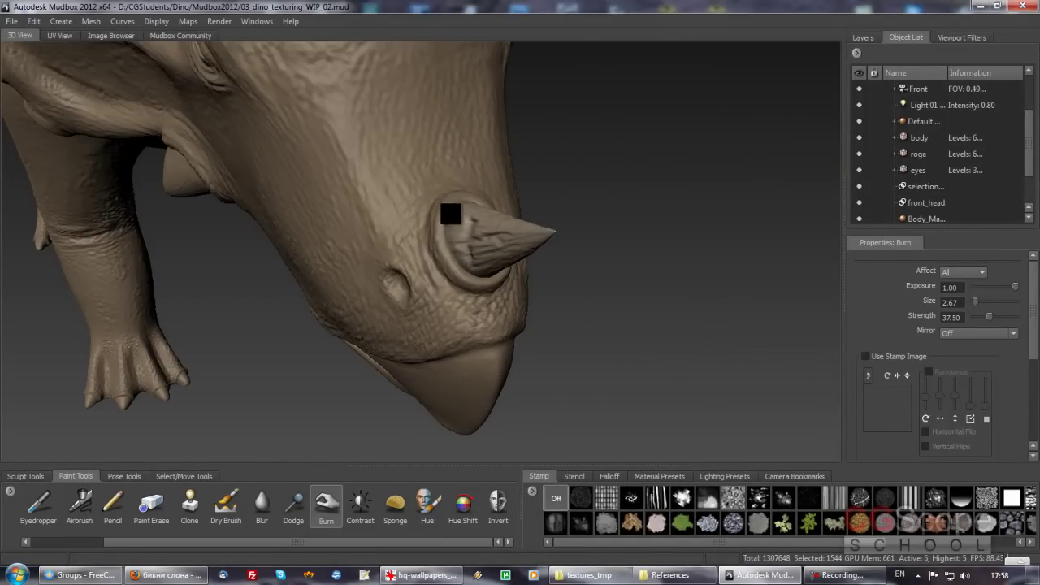
- Burn around the nose horn and dismiss the new paint layer prompt
click(446, 228)
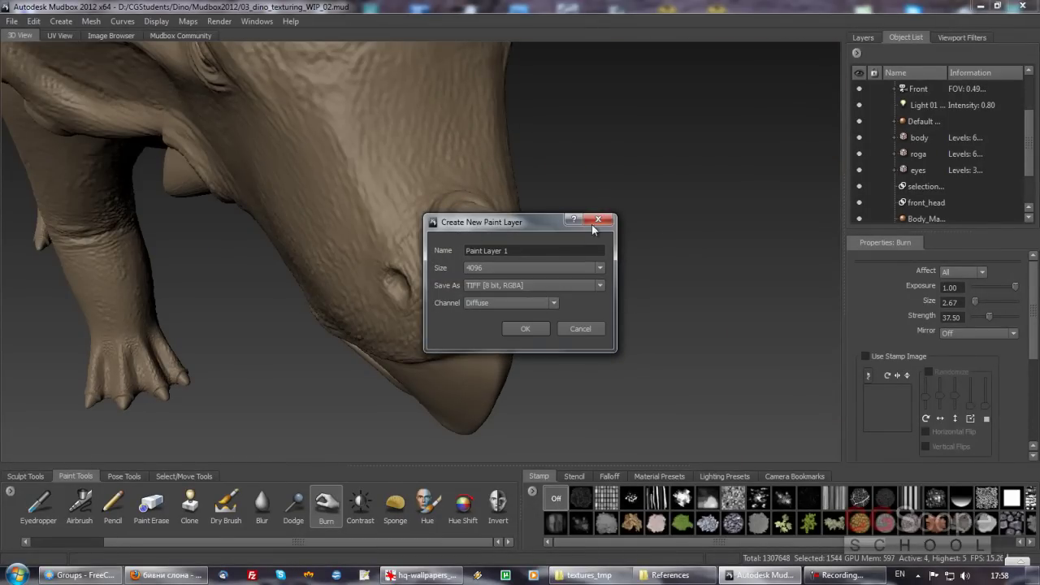
click(591, 223)
mouse_move(483, 232)
alt+mouse_down()
mouse_move(515, 223)
mouse_move(518, 244)
mouse_move(502, 243)
alt+mouse_up()
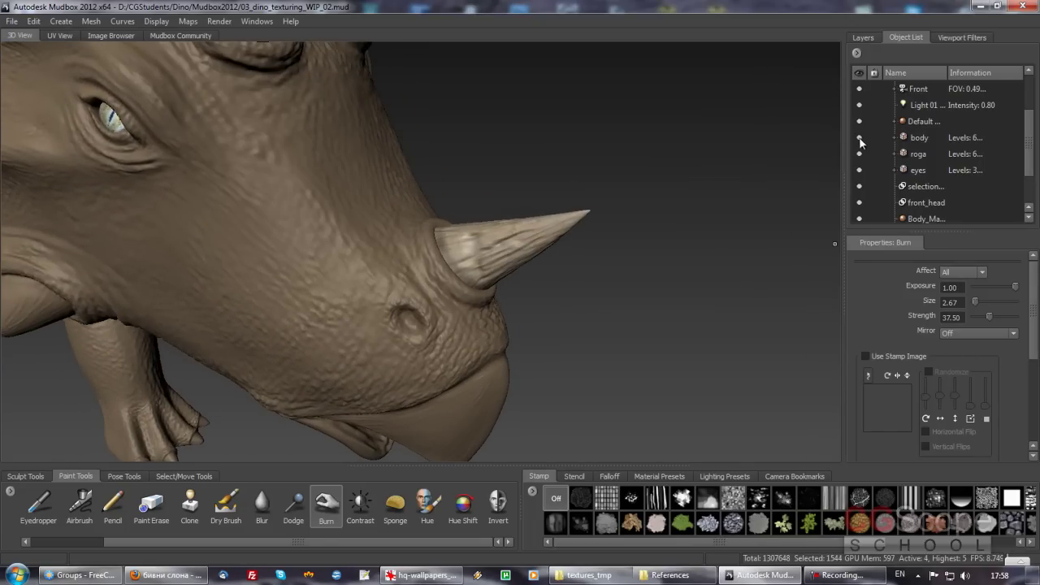
- Hide the body and orbit around the horns until the long horns are in view
mouse_move(460, 284)
alt+mouse_down()
mouse_move(547, 269)
mouse_move(466, 280)
mouse_move(447, 250)
alt+mouse_up()
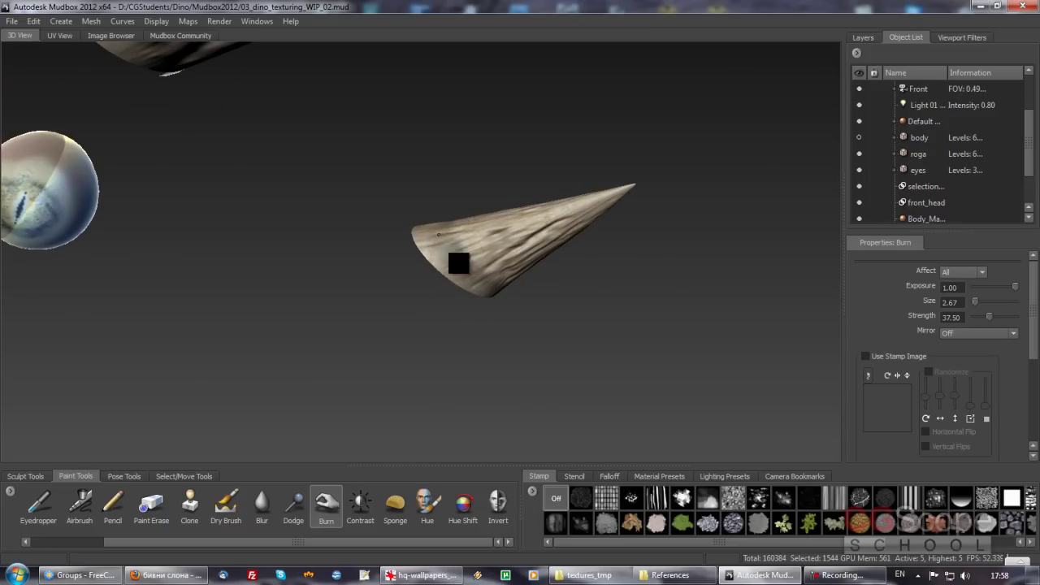
mouse_move(520, 295)
alt+mouse_down()
mouse_move(487, 286)
mouse_move(490, 295)
alt+mouse_up()
mouse_move(529, 341)
alt+mouse_down()
mouse_move(473, 312)
mouse_move(503, 291)
mouse_move(412, 290)
mouse_move(422, 294)
mouse_move(416, 318)
alt+mouse_up()
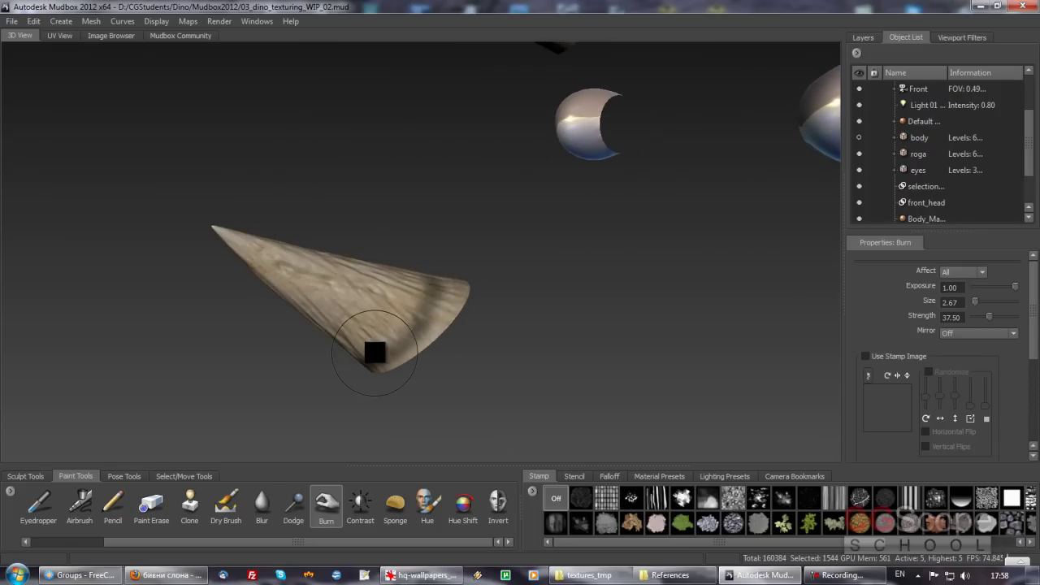
alt+drag(451, 287, 429, 330)
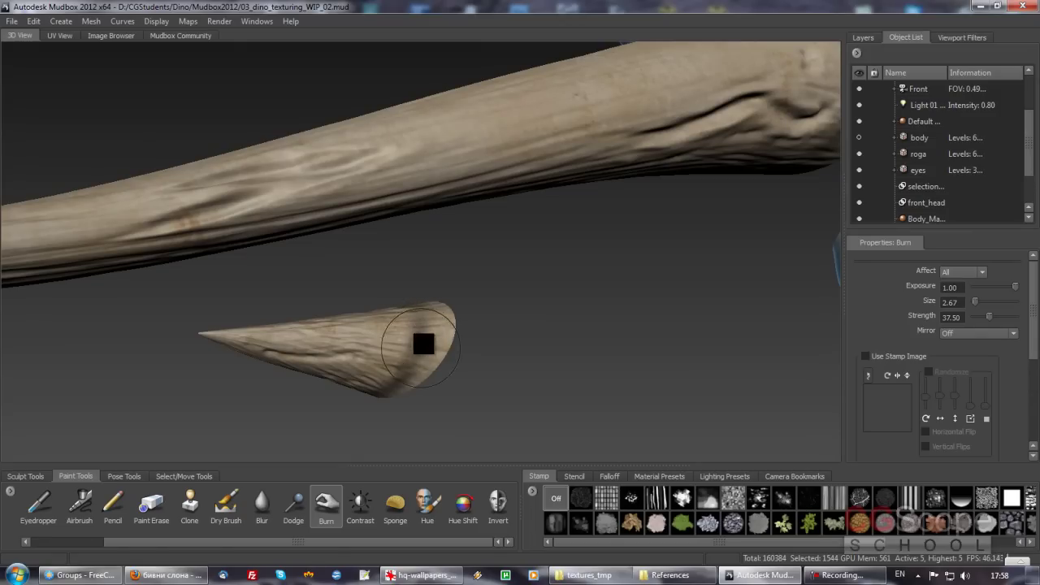
mouse_move(401, 394)
alt+mouse_down()
mouse_move(427, 344)
mouse_move(459, 322)
mouse_move(506, 318)
mouse_move(483, 285)
mouse_move(529, 292)
mouse_move(569, 279)
alt+mouse_up()
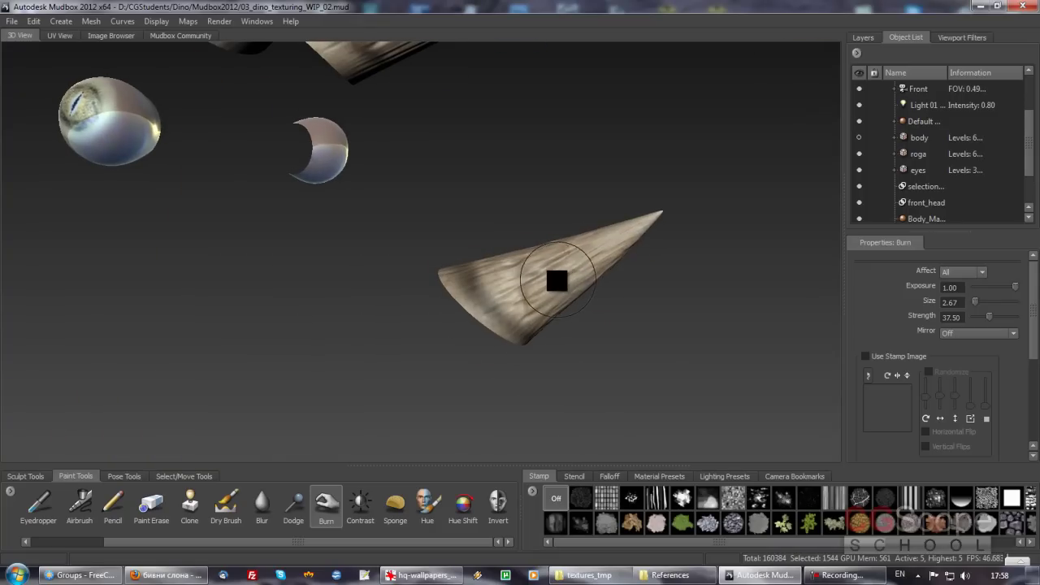
mouse_move(604, 317)
alt+mouse_down()
mouse_move(448, 267)
mouse_move(480, 220)
mouse_move(457, 245)
mouse_move(476, 230)
mouse_move(490, 252)
mouse_move(541, 281)
mouse_move(495, 263)
mouse_move(490, 241)
mouse_move(522, 275)
mouse_move(547, 279)
mouse_move(518, 241)
mouse_move(494, 246)
mouse_move(532, 250)
mouse_move(506, 248)
mouse_move(516, 260)
mouse_move(481, 271)
alt+mouse_up()
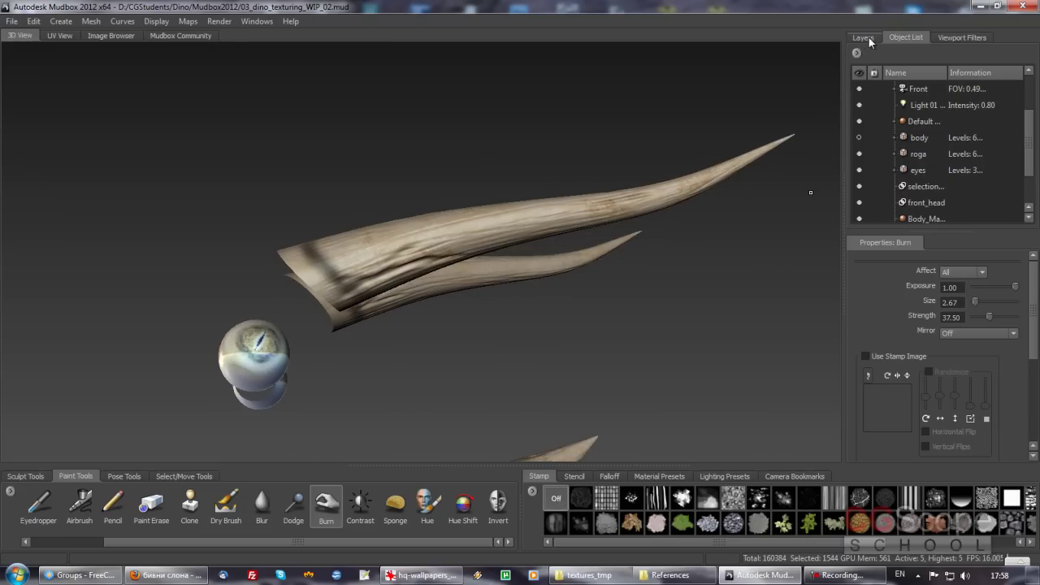
- Select roga and add a paint layer named 'Dark Parts' above Roga Color
click(915, 154)
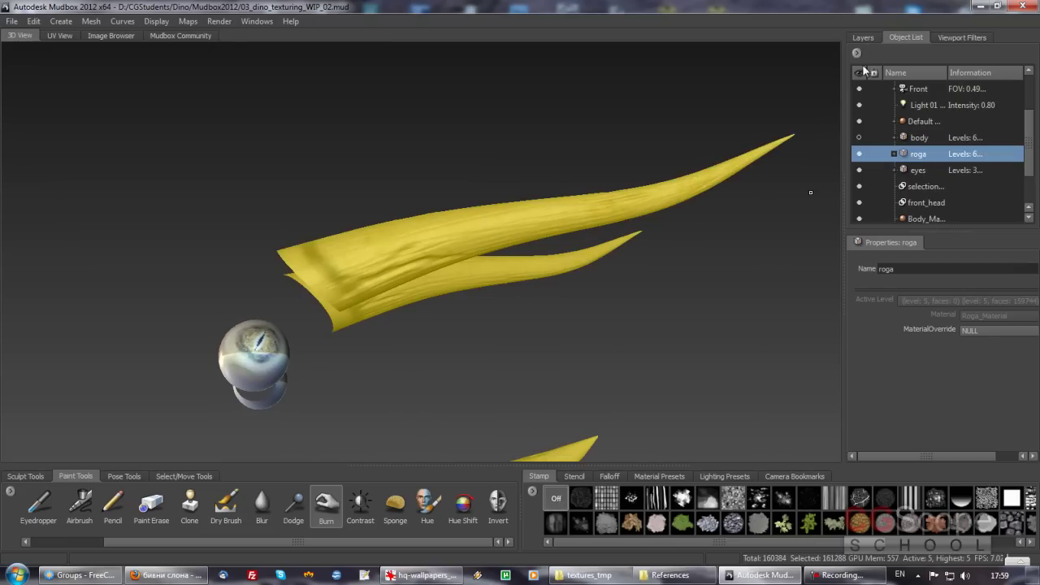
click(865, 37)
mouse_move(662, 238)
alt+mouse_down()
mouse_move(545, 264)
mouse_move(532, 246)
mouse_move(531, 258)
mouse_move(510, 261)
mouse_move(530, 253)
alt+mouse_up()
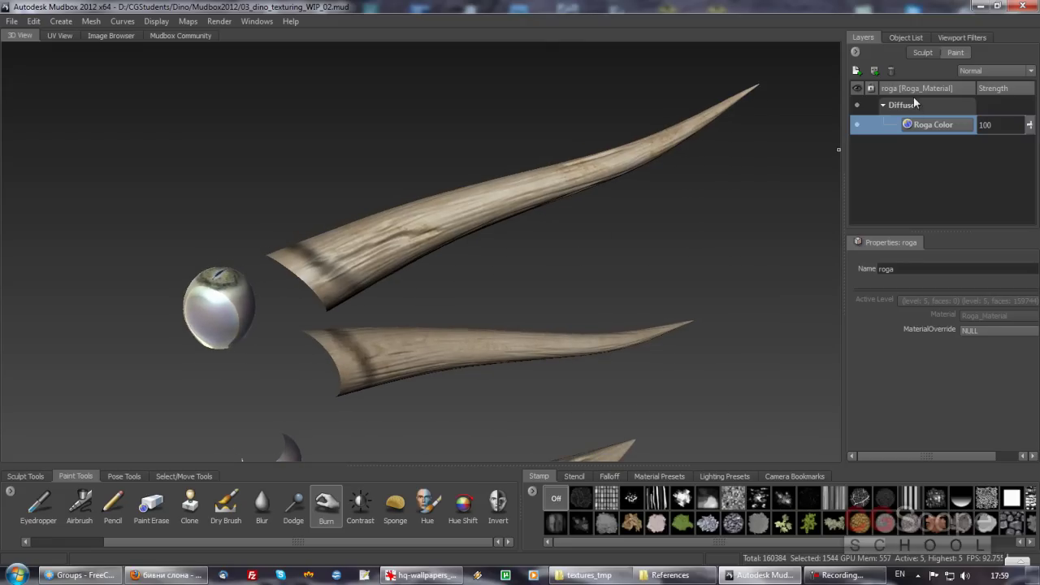
click(859, 70)
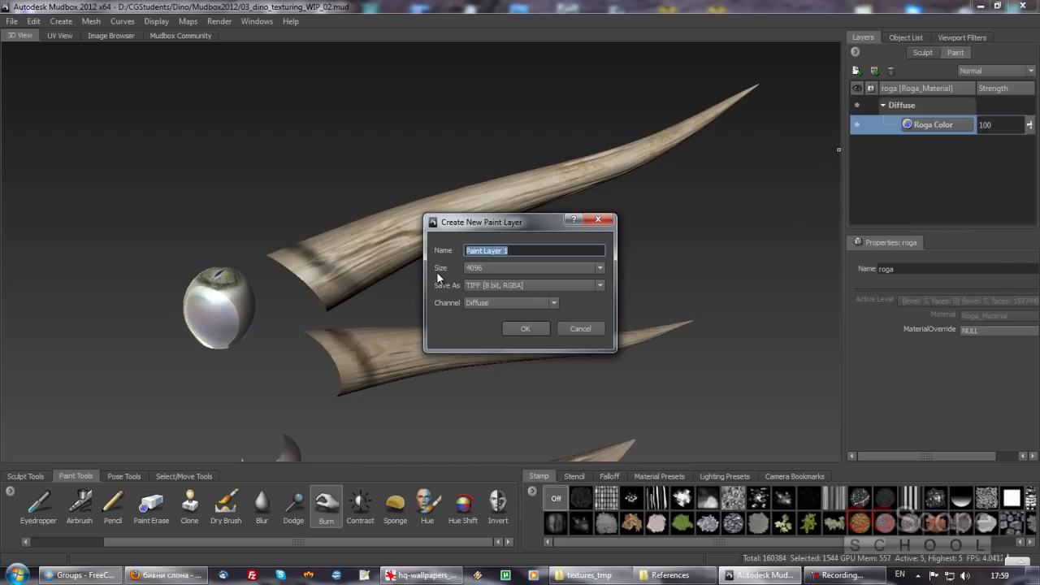
text(Dark Parts)
click(524, 328)
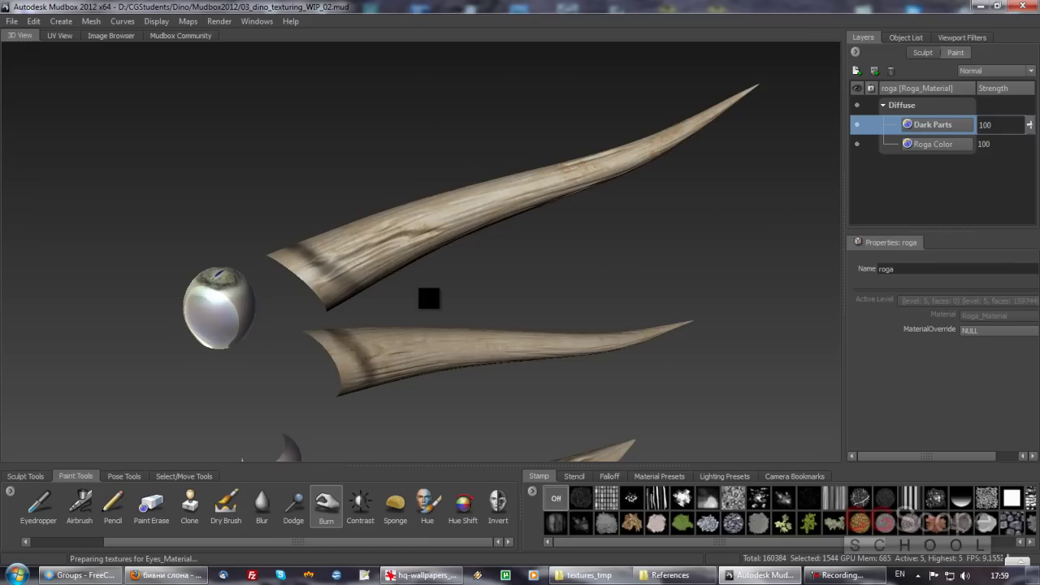
alt+drag(422, 331, 426, 296)
- Scroll the Paint Tools tray and switch from Burn to the standard Paint Brush at strength 100
drag(135, 540, 55, 540)
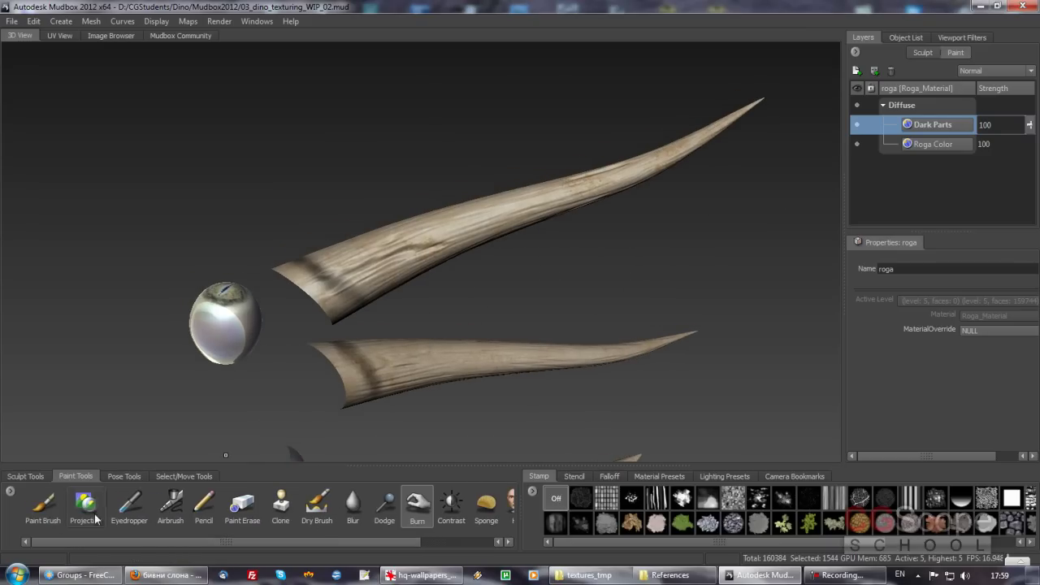
drag(375, 543, 413, 543)
click(359, 511)
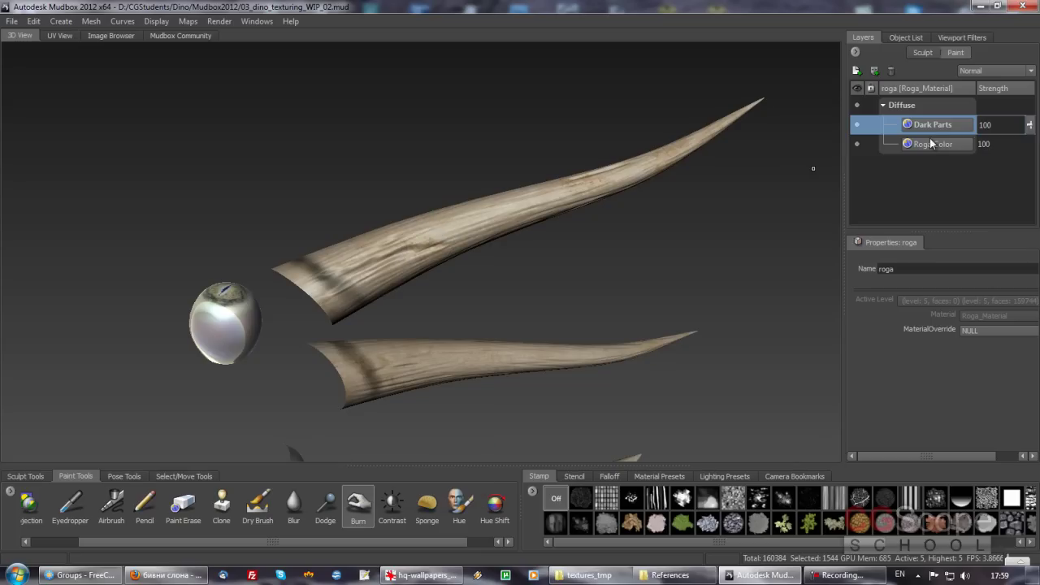
alt+drag(433, 277, 455, 262)
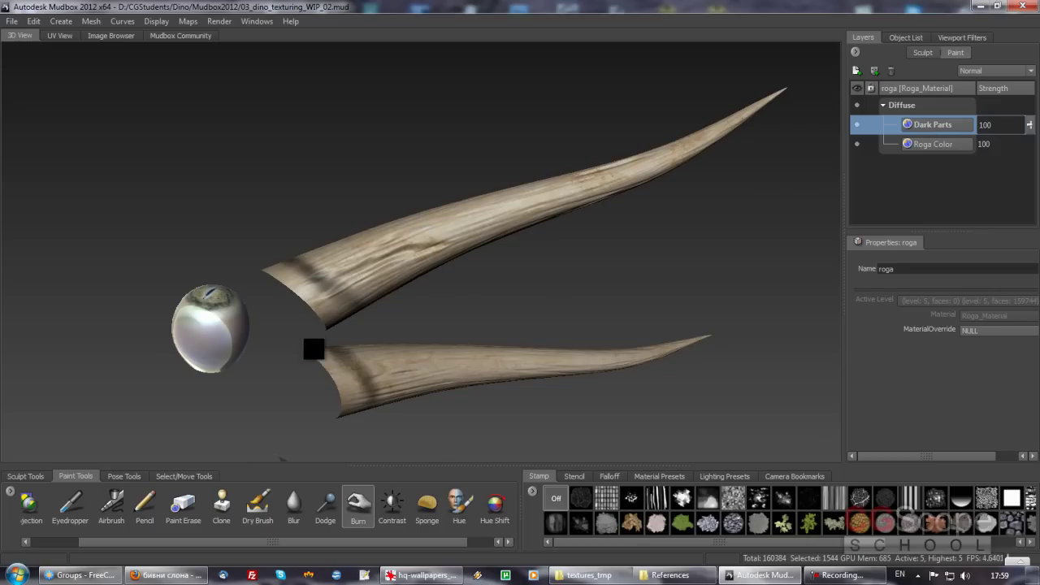
drag(276, 543, 117, 542)
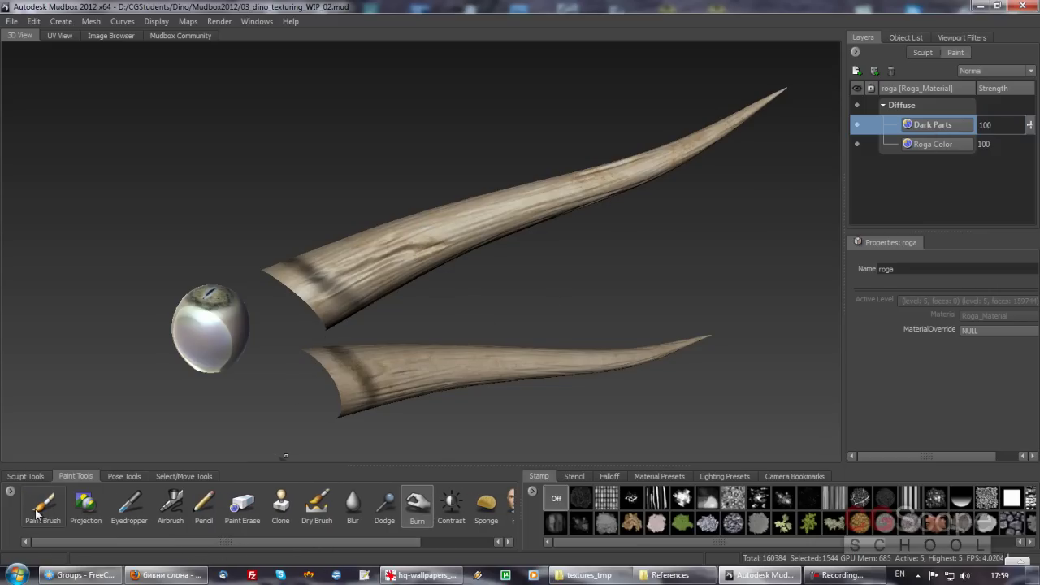
click(41, 514)
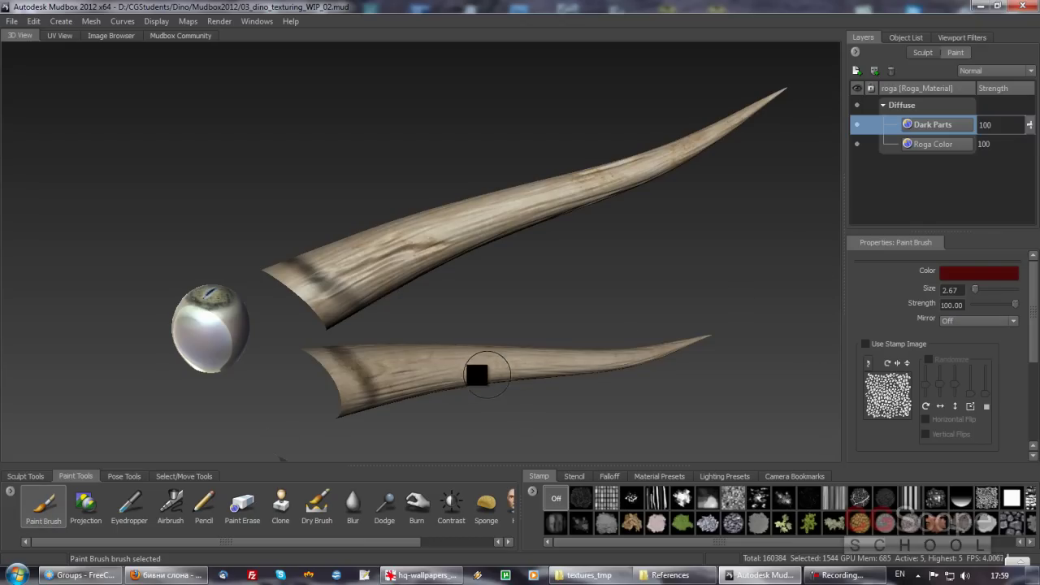
- Set the Paint Brush colour to dark brown in the Color Chooser
alt+right_drag(433, 376, 487, 365)
alt+drag(488, 364, 915, 297)
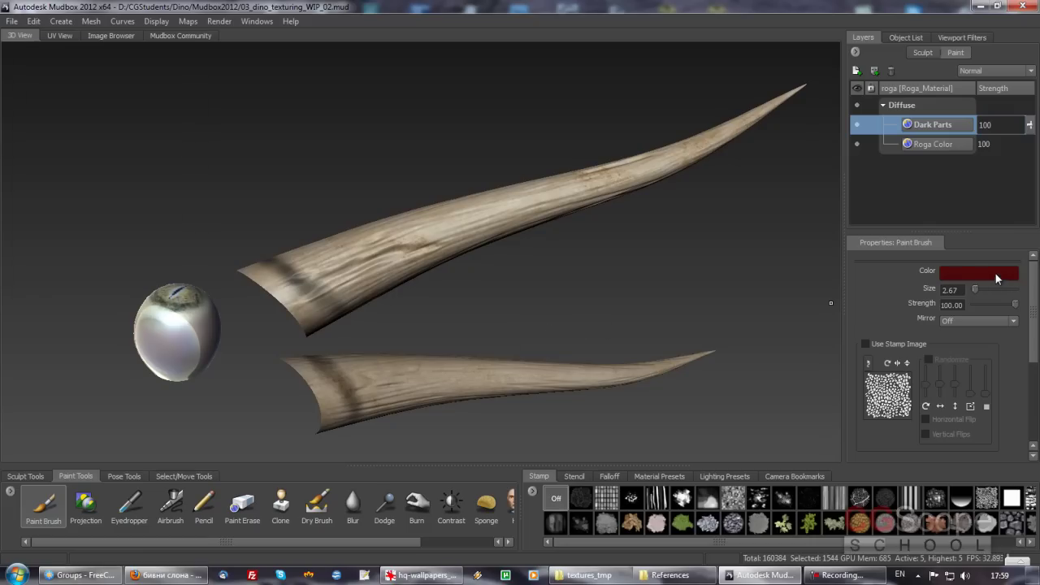
click(996, 274)
drag(140, 145, 151, 151)
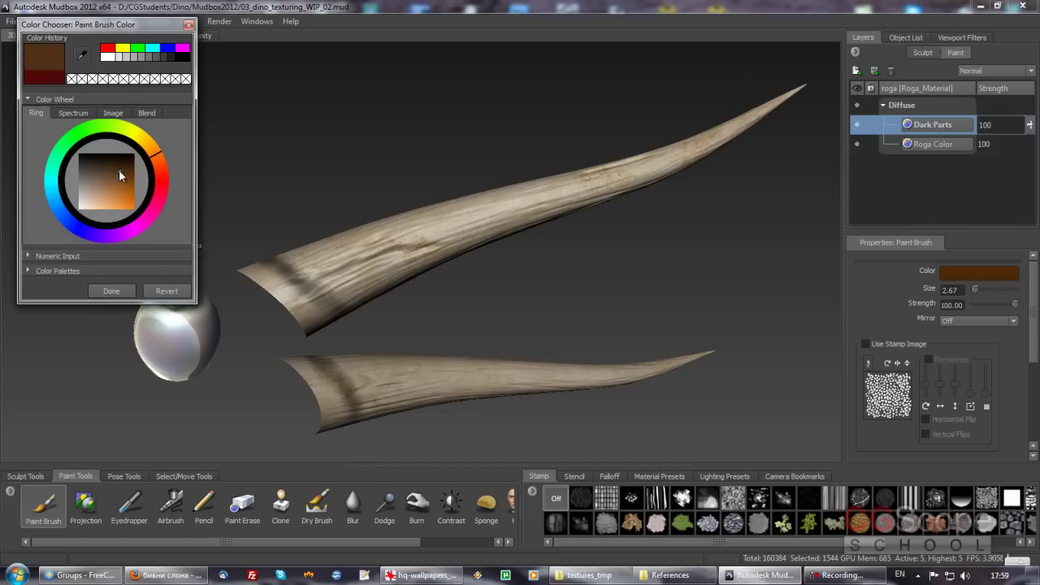
click(115, 290)
- Test a dark stroke on the upper horn, then undo it
alt+drag(464, 317, 457, 291)
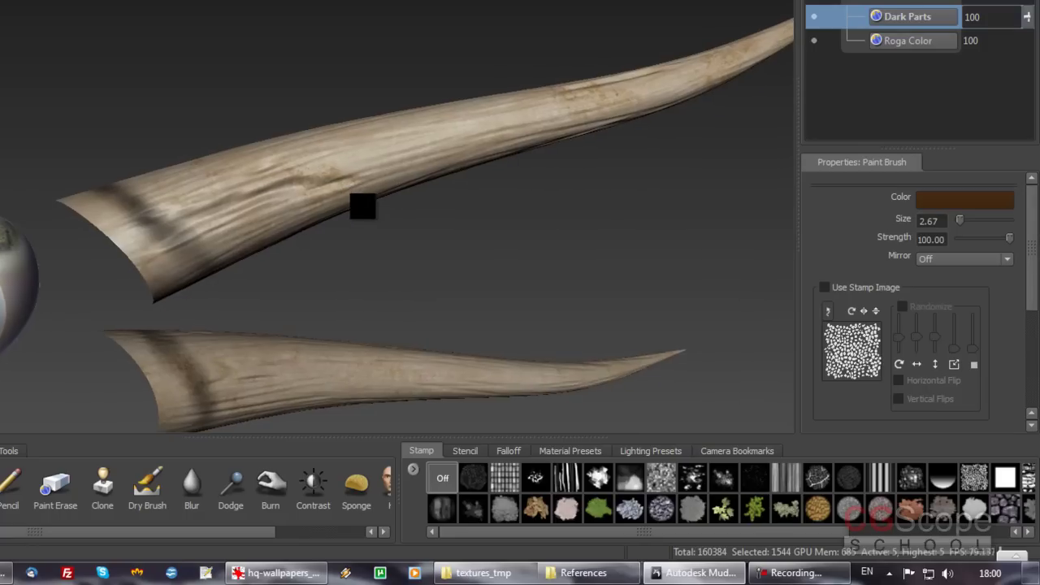
alt+drag(363, 207, 526, 270)
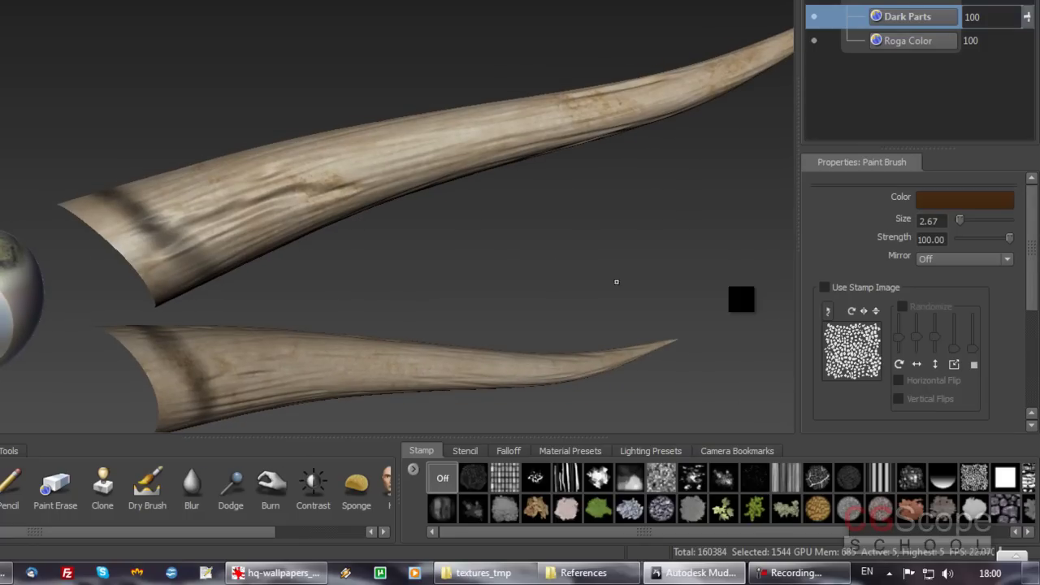
scroll(1014, 310, down, 2)
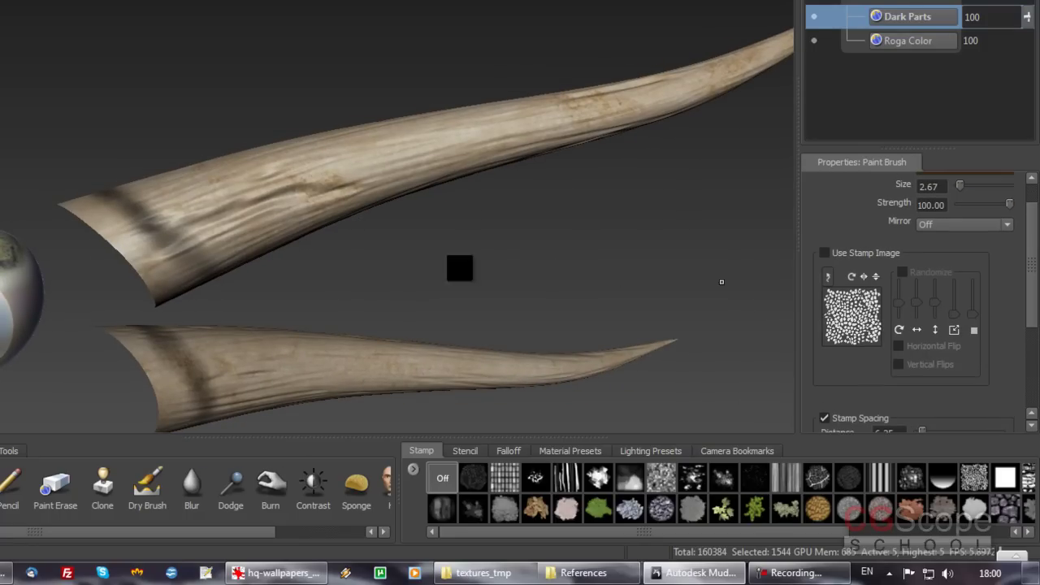
drag(221, 195, 379, 174)
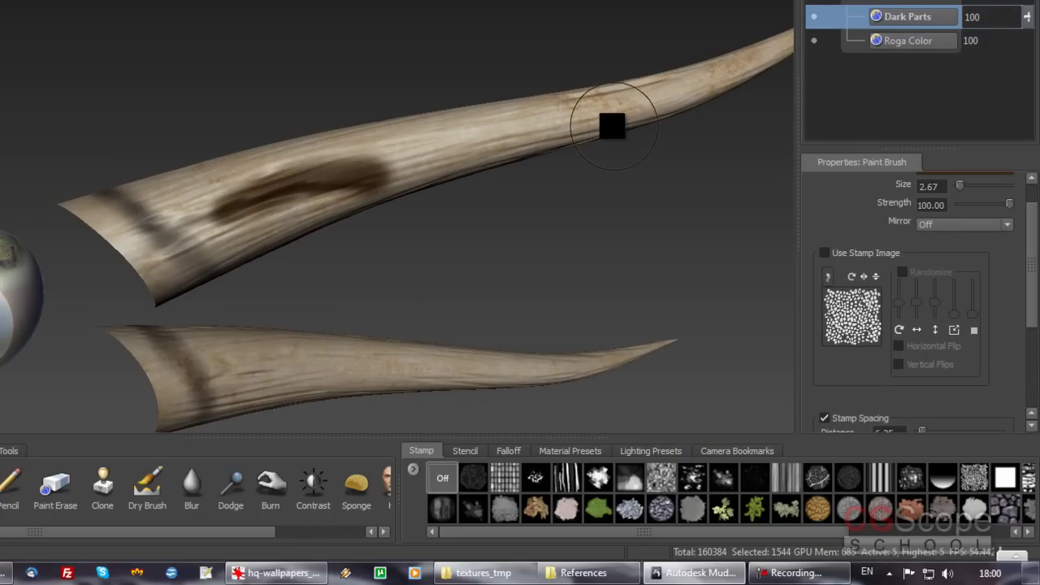
key(ctrl+z)
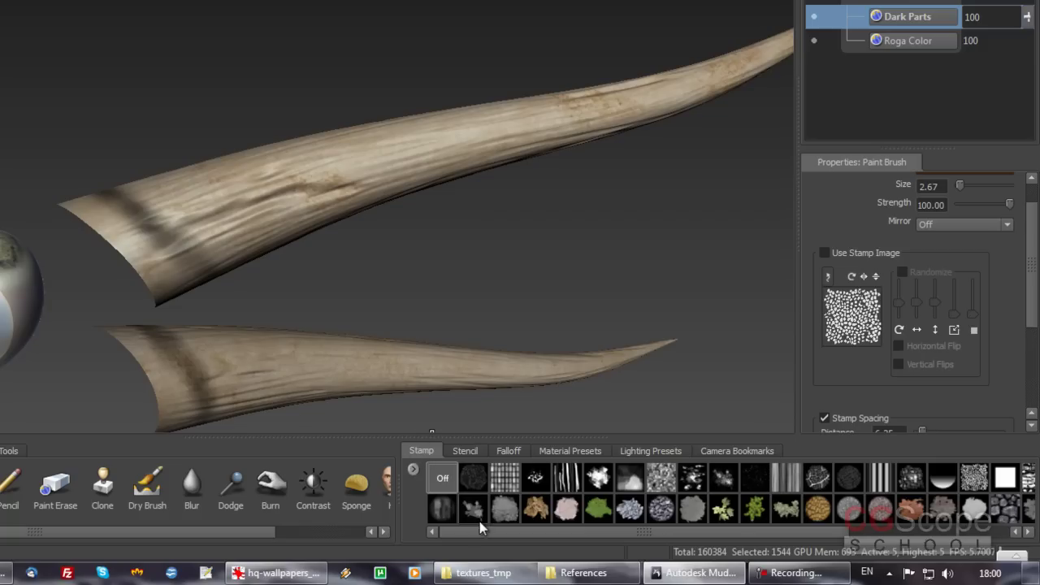
mouse_move(549, 532)
mouse_down()
mouse_move(647, 536)
mouse_move(530, 529)
mouse_up()
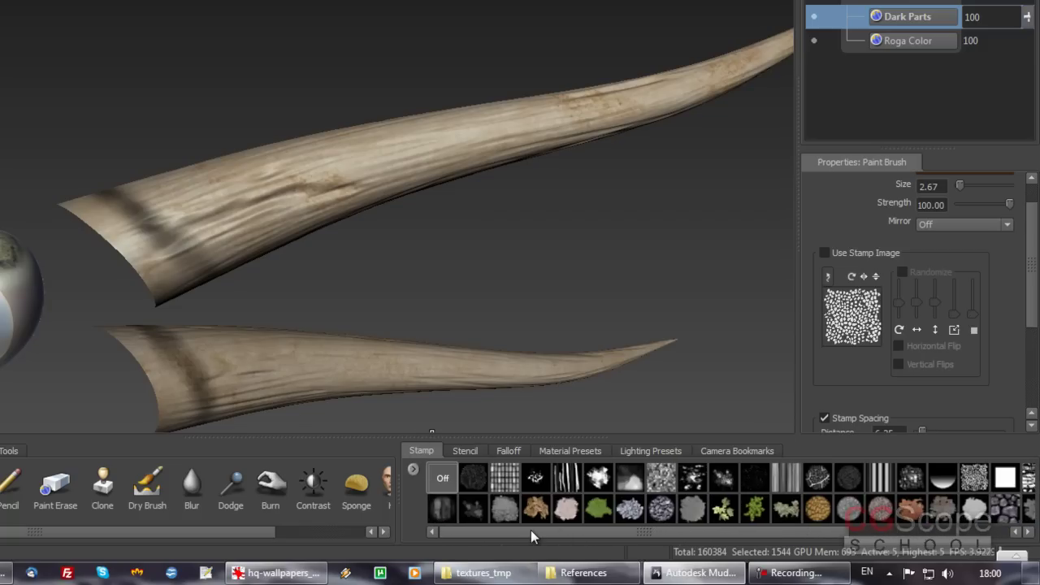
- Try a cloudy stamp stroke along the upper horn, then undo it
click(599, 479)
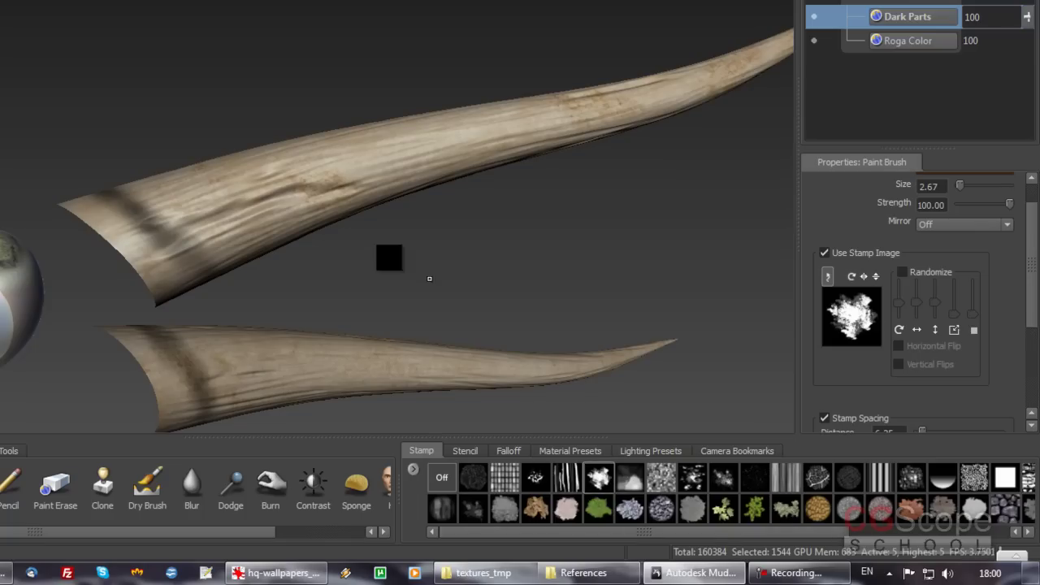
mouse_move(238, 208)
mouse_down()
mouse_move(290, 202)
mouse_move(402, 158)
mouse_move(455, 174)
mouse_up()
key(ctrl+z)
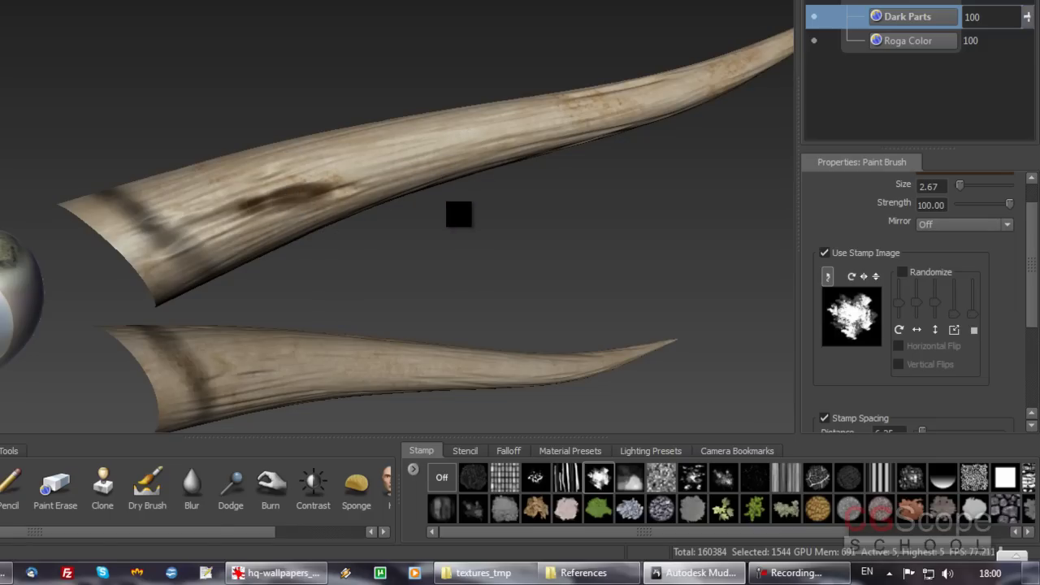
key(ctrl+z)
key(ctrl+z)
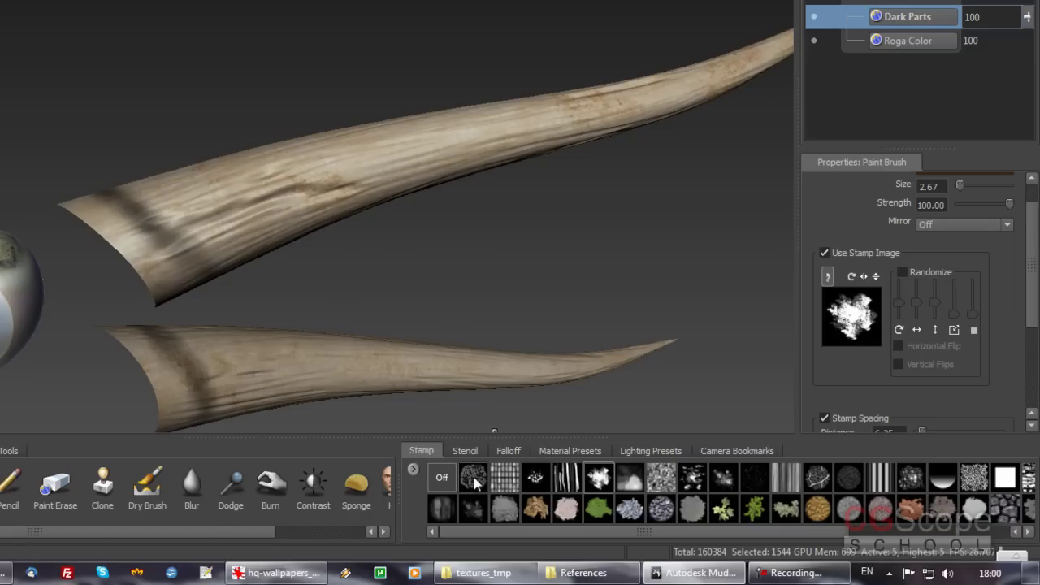
- Switch to a noise stamp and paint dark brown streaks along the upper horn
click(475, 481)
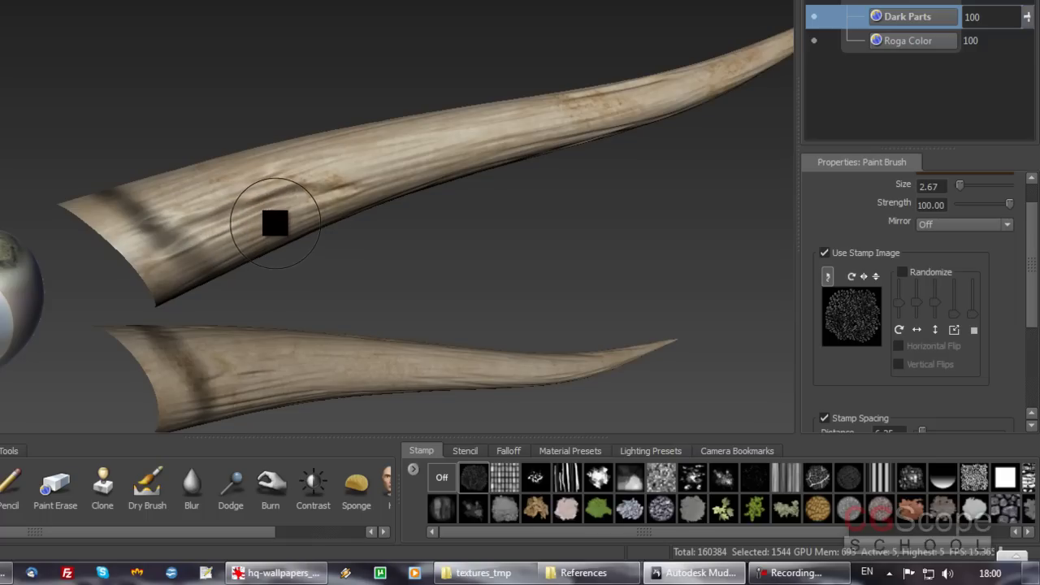
mouse_move(479, 269)
alt+right_down()
mouse_move(344, 191)
mouse_move(304, 203)
alt+right_up()
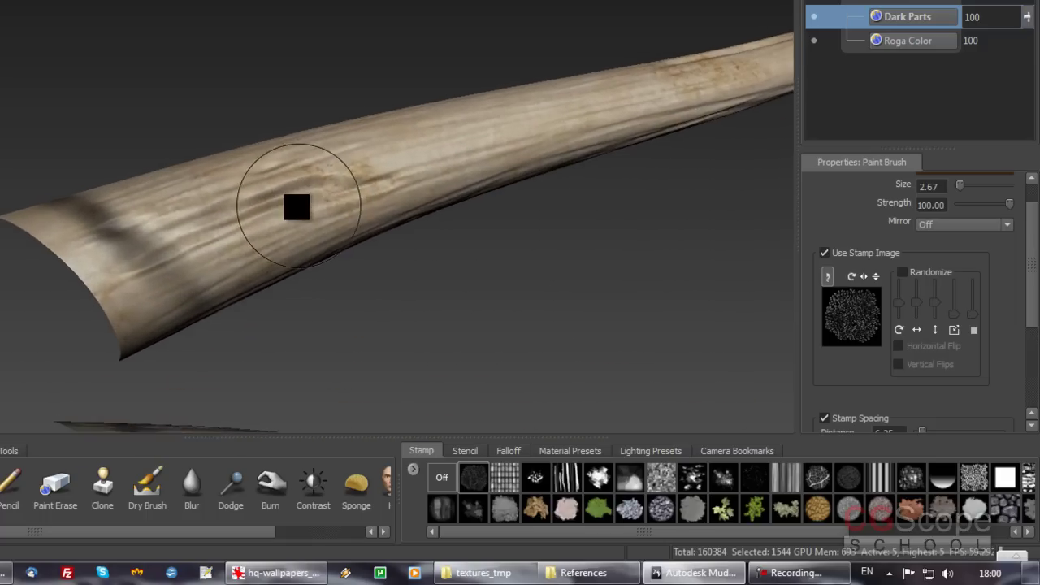
mouse_move(307, 204)
alt+mouse_down()
mouse_move(243, 249)
mouse_move(216, 253)
alt+mouse_up()
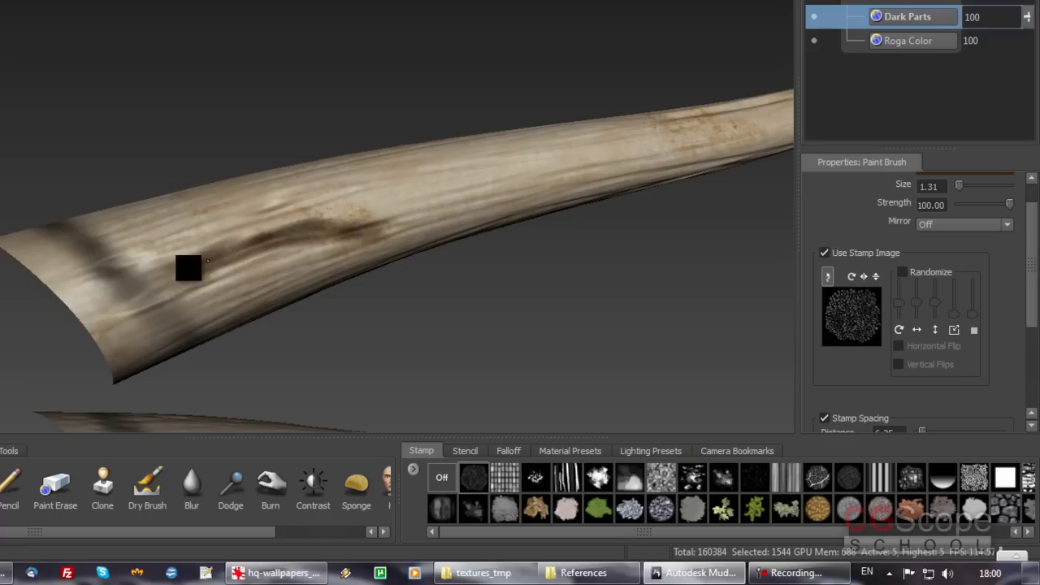
mouse_move(424, 250)
alt+mouse_down()
mouse_move(408, 223)
mouse_move(474, 203)
mouse_move(493, 170)
mouse_move(538, 188)
mouse_move(436, 209)
mouse_move(511, 176)
alt+mouse_up()
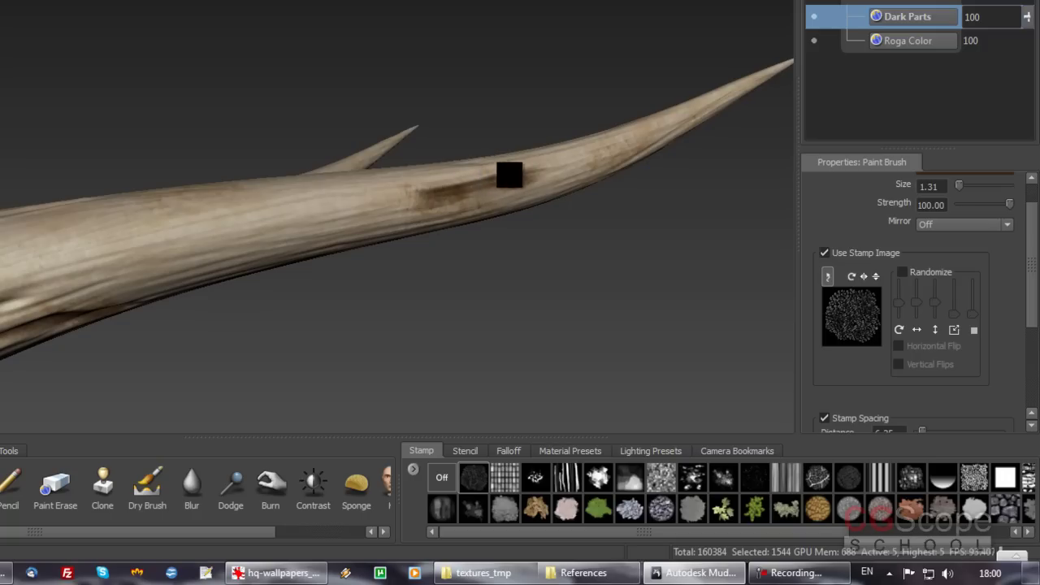
mouse_move(541, 172)
alt+mouse_down()
mouse_move(510, 205)
mouse_move(568, 197)
mouse_move(441, 255)
mouse_move(390, 192)
mouse_move(323, 213)
alt+mouse_up()
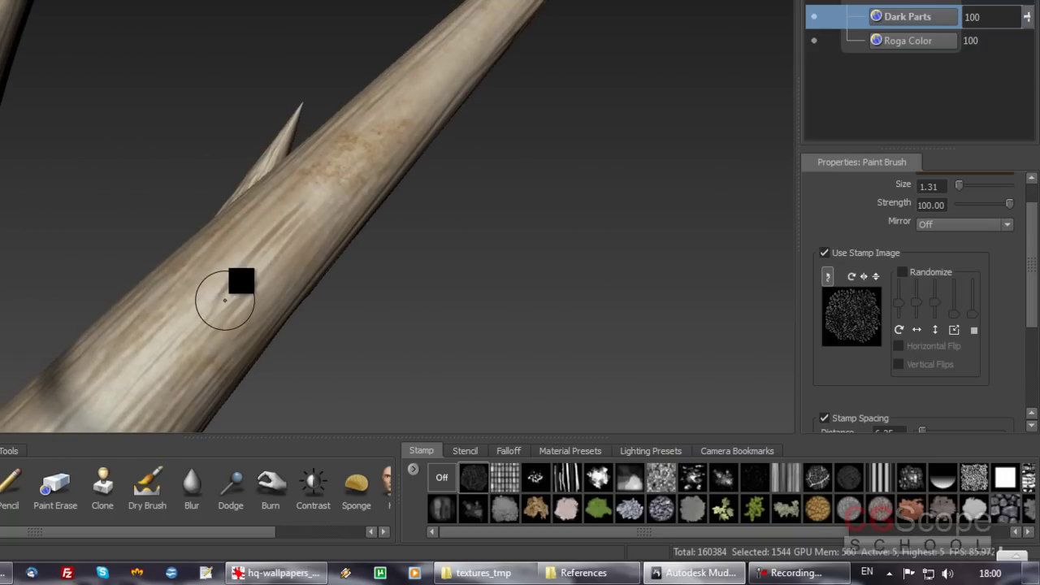
mouse_move(297, 216)
mouse_down()
mouse_move(216, 304)
mouse_move(251, 290)
mouse_move(297, 222)
mouse_up()
mouse_move(309, 179)
mouse_down()
mouse_move(199, 312)
mouse_move(412, 193)
mouse_move(232, 199)
mouse_move(316, 182)
mouse_up()
mouse_move(249, 175)
alt+mouse_down()
mouse_move(274, 213)
mouse_move(232, 203)
alt+mouse_up()
mouse_move(176, 142)
mouse_down()
mouse_move(246, 216)
mouse_move(300, 250)
mouse_up()
- Orbit toward the horn tip and dab a dark smudge onto the horn
mouse_move(211, 188)
alt+mouse_down()
mouse_move(265, 225)
mouse_move(354, 142)
mouse_move(397, 132)
mouse_move(367, 86)
alt+mouse_up()
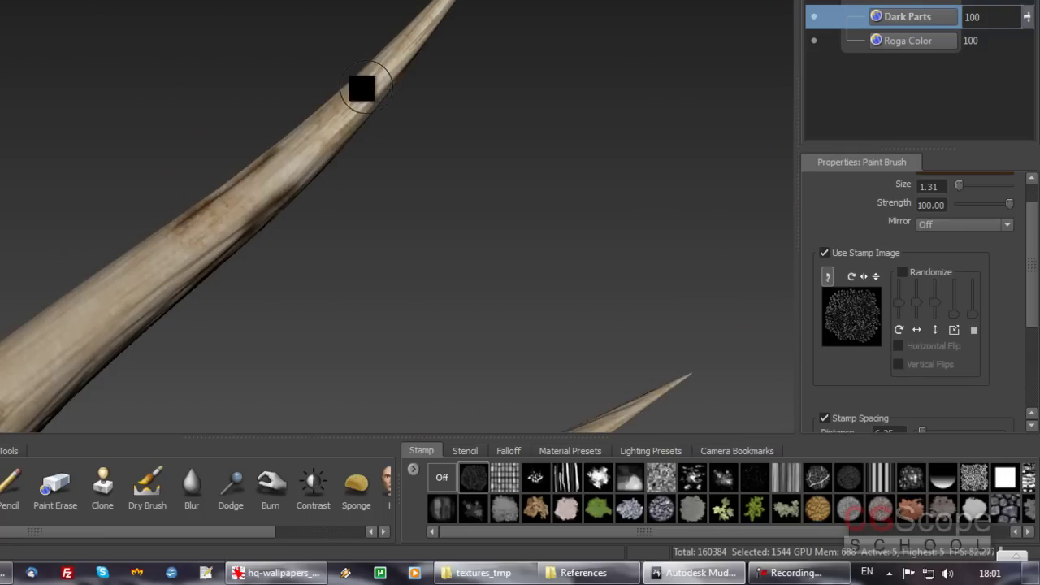
mouse_move(274, 216)
alt+mouse_down()
mouse_move(334, 188)
mouse_move(318, 234)
mouse_move(370, 196)
mouse_move(327, 204)
mouse_move(241, 168)
mouse_move(239, 186)
alt+mouse_up()
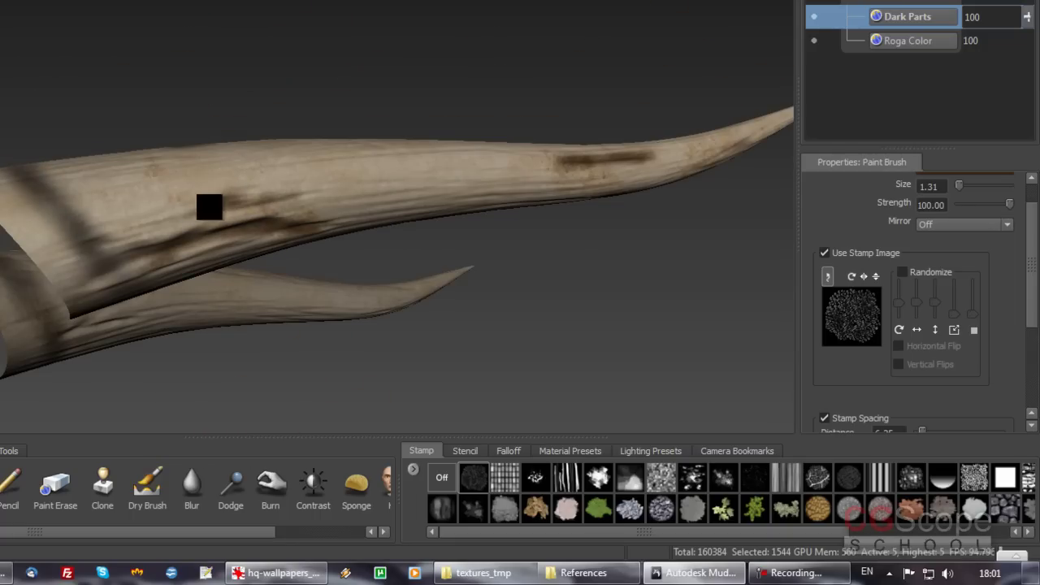
mouse_move(146, 228)
alt+mouse_down()
mouse_move(228, 258)
mouse_move(285, 190)
mouse_move(192, 210)
alt+mouse_up()
mouse_move(261, 212)
alt+mouse_down()
mouse_move(436, 173)
mouse_move(365, 208)
mouse_move(362, 197)
alt+mouse_up()
drag(302, 238, 318, 241)
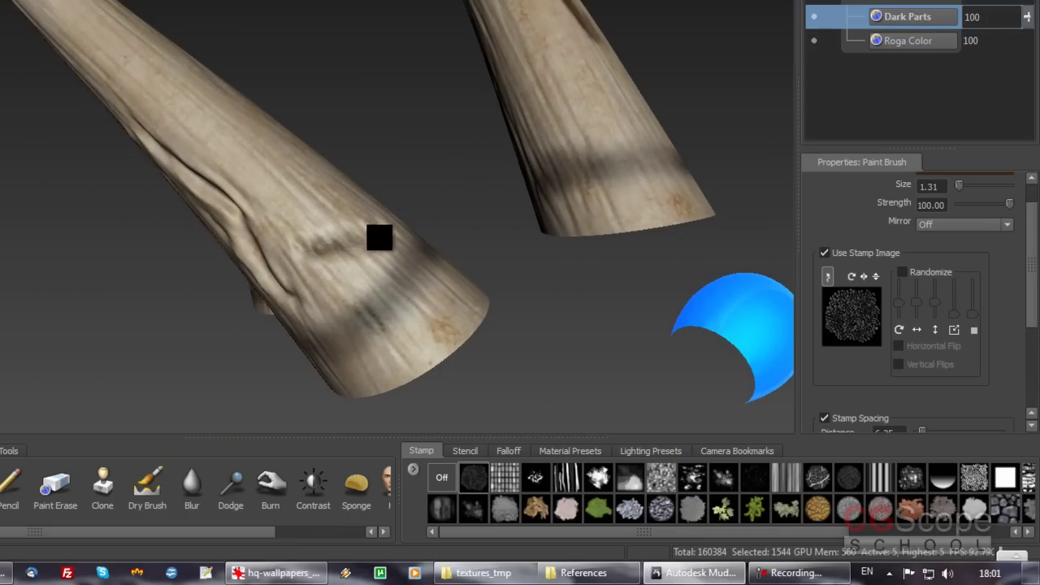
mouse_move(301, 246)
alt+mouse_down()
mouse_move(376, 232)
mouse_move(377, 217)
mouse_move(232, 162)
alt+mouse_up()
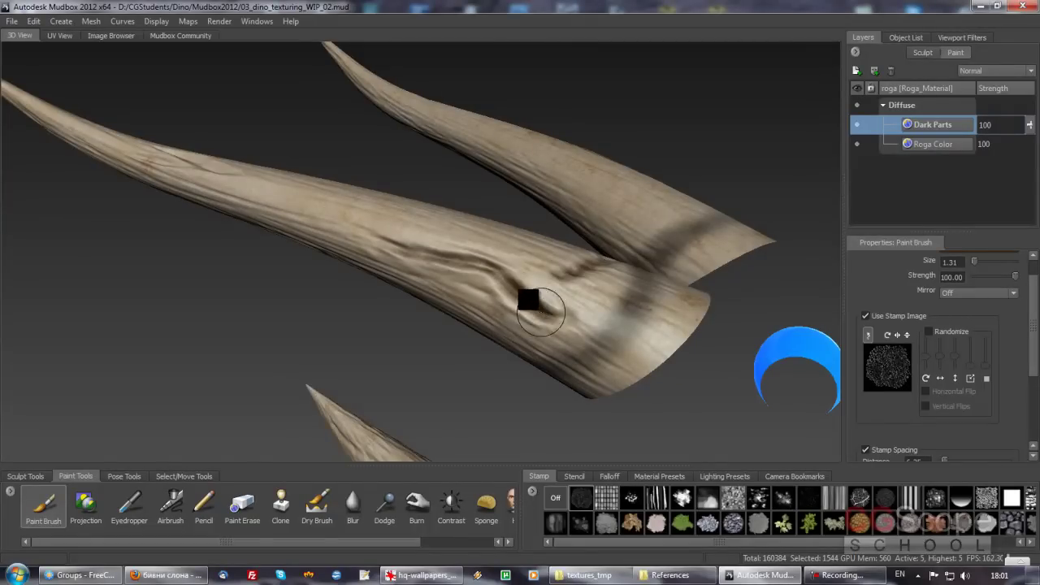
- Paint a dark stroke near the long horn's end, then frame the horns with F
drag(494, 273, 405, 254)
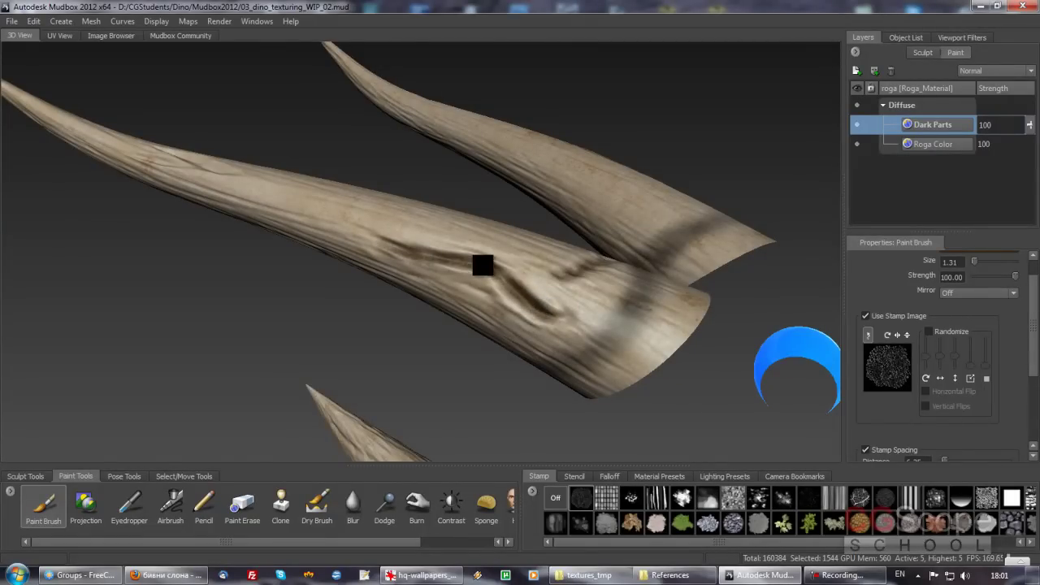
alt+drag(529, 295, 495, 256)
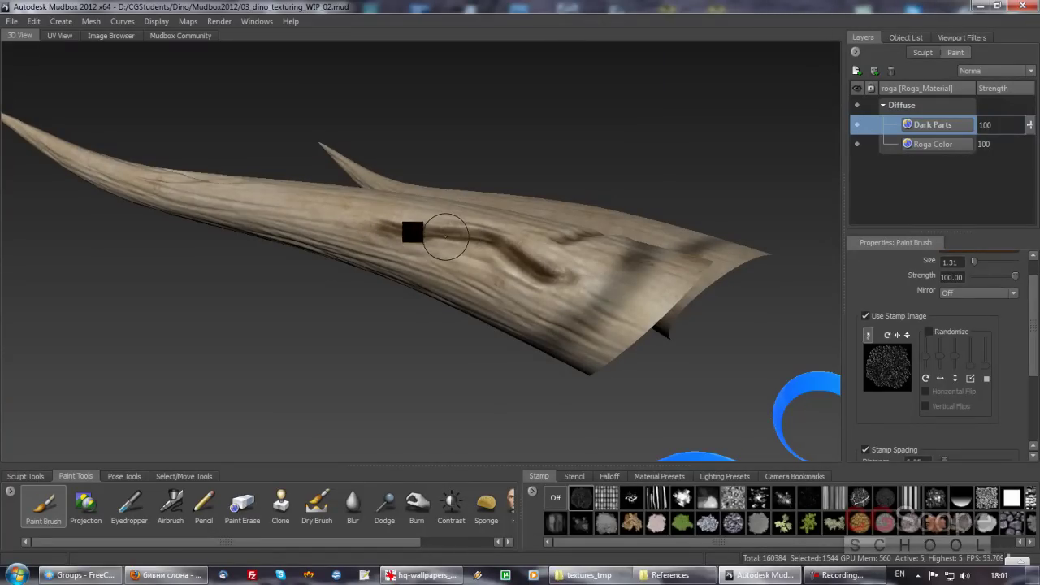
mouse_move(509, 281)
alt+mouse_down()
mouse_move(585, 295)
mouse_move(612, 274)
mouse_move(469, 263)
mouse_move(504, 262)
mouse_move(499, 298)
alt+mouse_up()
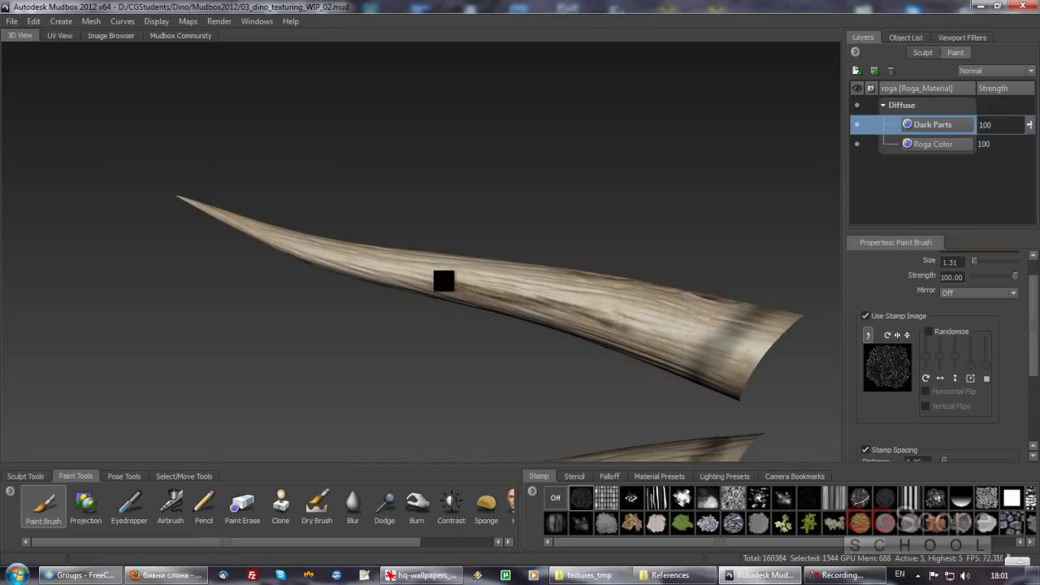
mouse_move(613, 328)
alt+mouse_down()
mouse_move(622, 279)
mouse_move(458, 234)
mouse_move(554, 258)
mouse_move(441, 274)
mouse_move(483, 223)
mouse_move(474, 260)
mouse_move(413, 301)
alt+mouse_up()
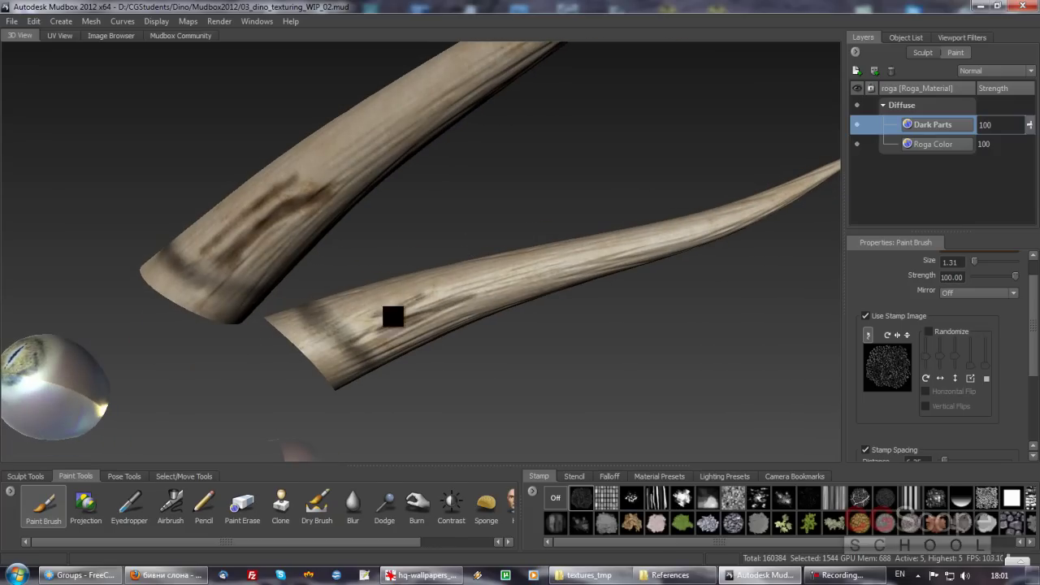
mouse_move(452, 303)
alt+mouse_down()
mouse_move(513, 244)
mouse_move(541, 234)
mouse_move(555, 251)
alt+mouse_up()
mouse_move(472, 323)
alt+mouse_down()
mouse_move(524, 293)
mouse_move(520, 225)
mouse_move(523, 290)
mouse_move(606, 314)
mouse_move(475, 251)
mouse_move(406, 307)
alt+mouse_up()
key(f)
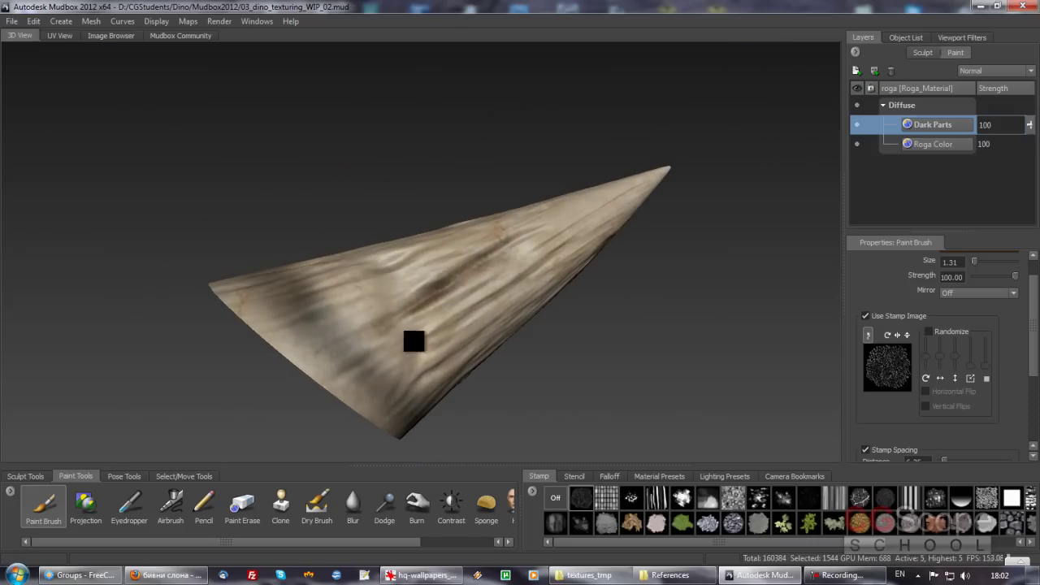
mouse_move(465, 332)
alt+mouse_down()
mouse_move(452, 313)
mouse_move(424, 324)
alt+mouse_up()
- Paint dark strokes on the short cone-shaped horn, then zoom out to the horns and eyes
mouse_move(420, 371)
alt+mouse_down()
mouse_move(427, 306)
mouse_move(395, 258)
mouse_move(364, 287)
mouse_move(379, 301)
mouse_move(405, 279)
mouse_move(353, 278)
mouse_move(300, 317)
mouse_move(319, 333)
alt+mouse_up()
mouse_move(410, 245)
mouse_down()
mouse_move(424, 256)
mouse_move(420, 302)
mouse_move(401, 304)
mouse_move(410, 374)
mouse_move(437, 355)
mouse_up()
mouse_move(503, 376)
alt+mouse_down()
mouse_move(364, 377)
mouse_move(449, 350)
mouse_move(319, 267)
mouse_move(323, 287)
mouse_move(418, 292)
mouse_move(260, 258)
mouse_move(399, 295)
mouse_move(520, 300)
alt+mouse_up()
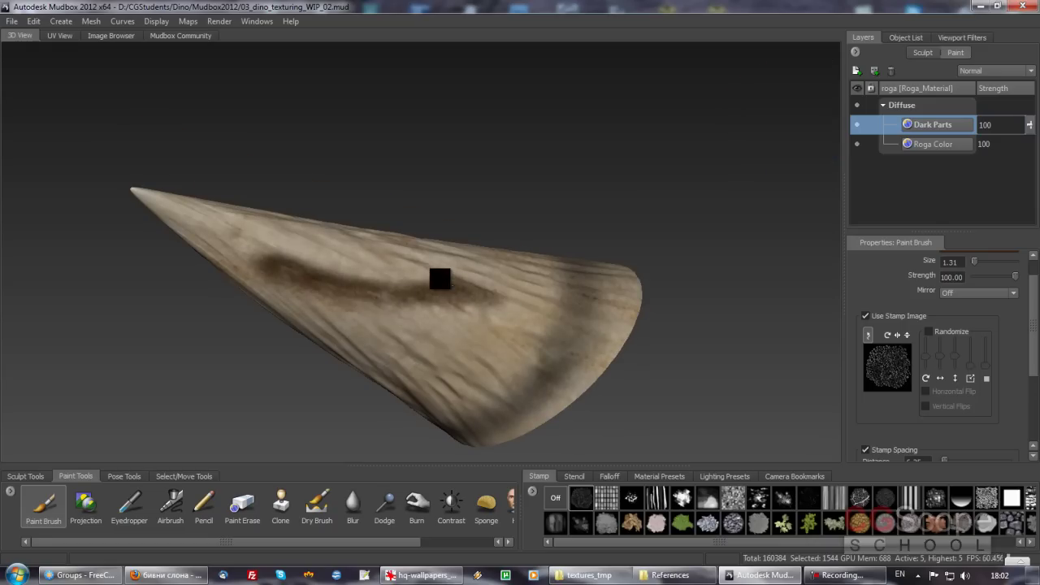
mouse_move(337, 300)
alt+mouse_down()
mouse_move(375, 289)
mouse_move(381, 331)
alt+mouse_up()
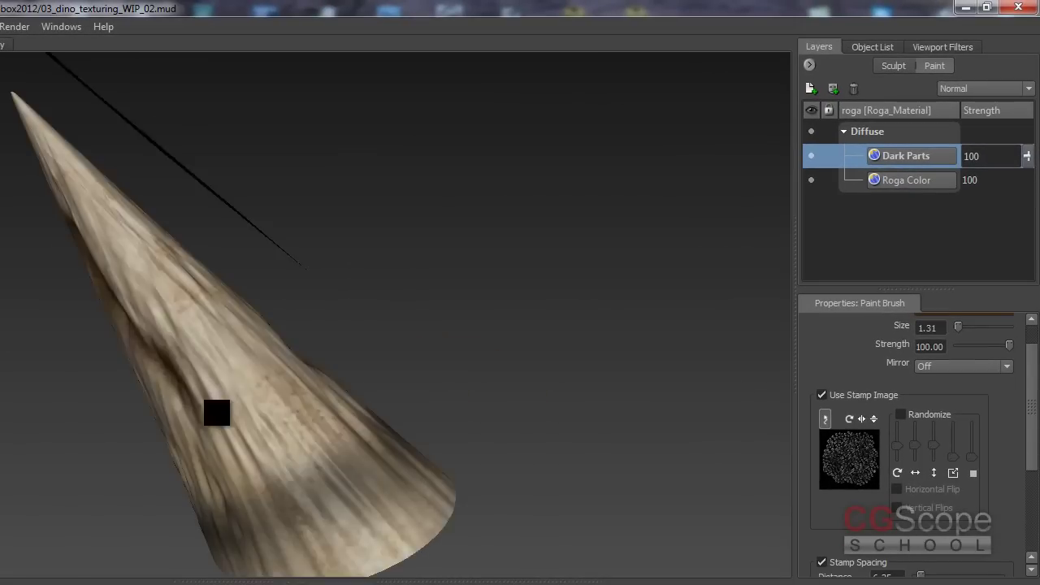
mouse_move(217, 413)
alt+mouse_down()
mouse_move(209, 374)
mouse_move(277, 464)
alt+mouse_up()
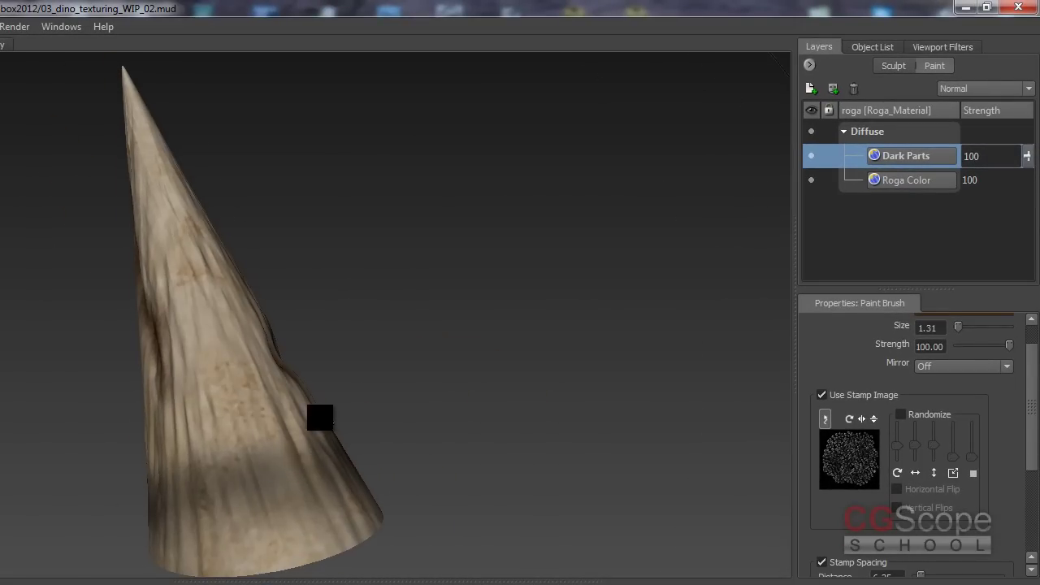
alt+drag(338, 422, 255, 407)
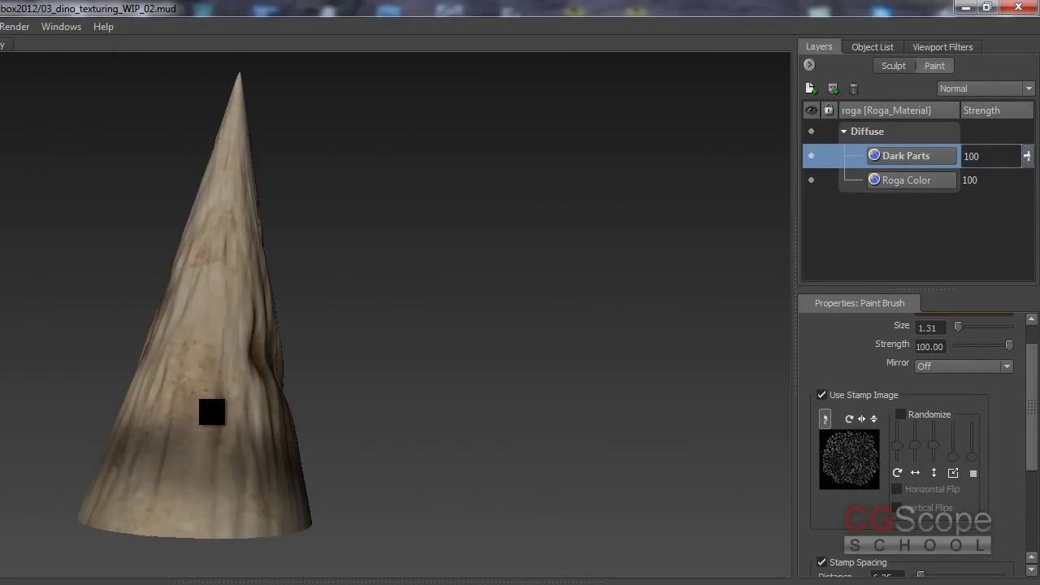
alt+drag(157, 399, 355, 413)
mouse_move(355, 413)
alt+right_down()
mouse_move(61, 372)
mouse_move(139, 373)
alt+right_up()
mouse_move(139, 374)
alt+mouse_down()
mouse_move(411, 372)
mouse_move(433, 325)
mouse_move(378, 378)
mouse_move(415, 353)
mouse_move(404, 317)
mouse_move(415, 330)
mouse_move(389, 341)
mouse_move(406, 355)
mouse_move(443, 342)
mouse_move(447, 353)
mouse_move(418, 353)
mouse_move(613, 297)
alt+mouse_up()
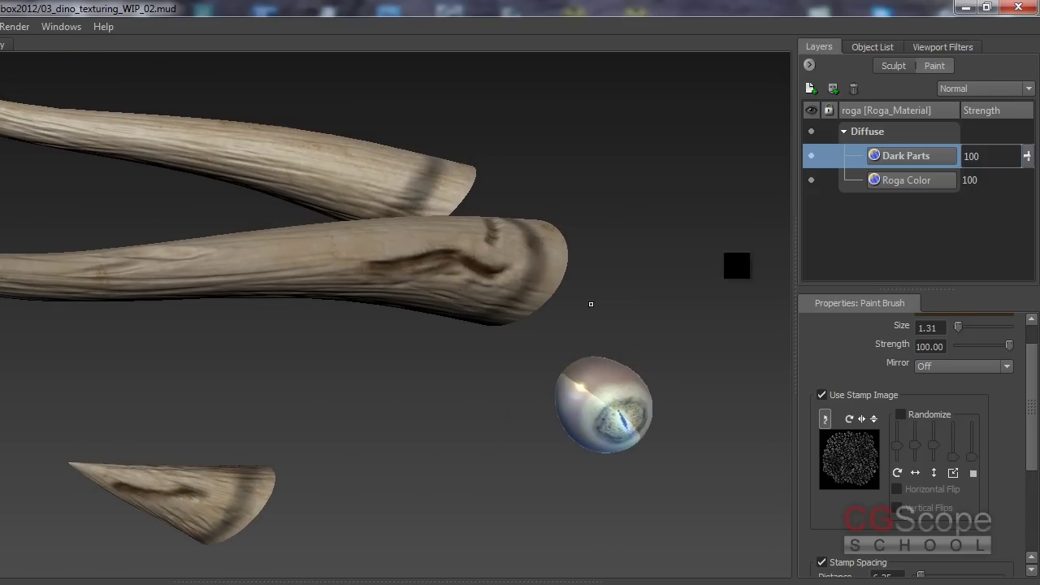
- Cycle the Dark Parts layer's blend modes and settle on Linear Burn
click(988, 88)
click(978, 109)
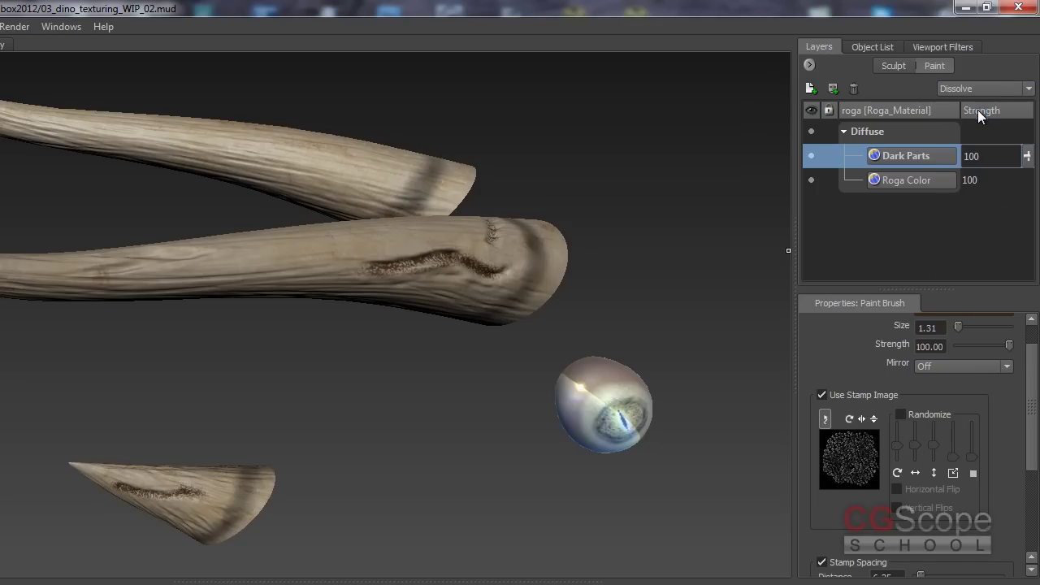
mouse_move(511, 302)
alt+mouse_down()
mouse_move(414, 307)
mouse_move(545, 260)
mouse_move(506, 302)
alt+mouse_up()
click(987, 88)
click(990, 87)
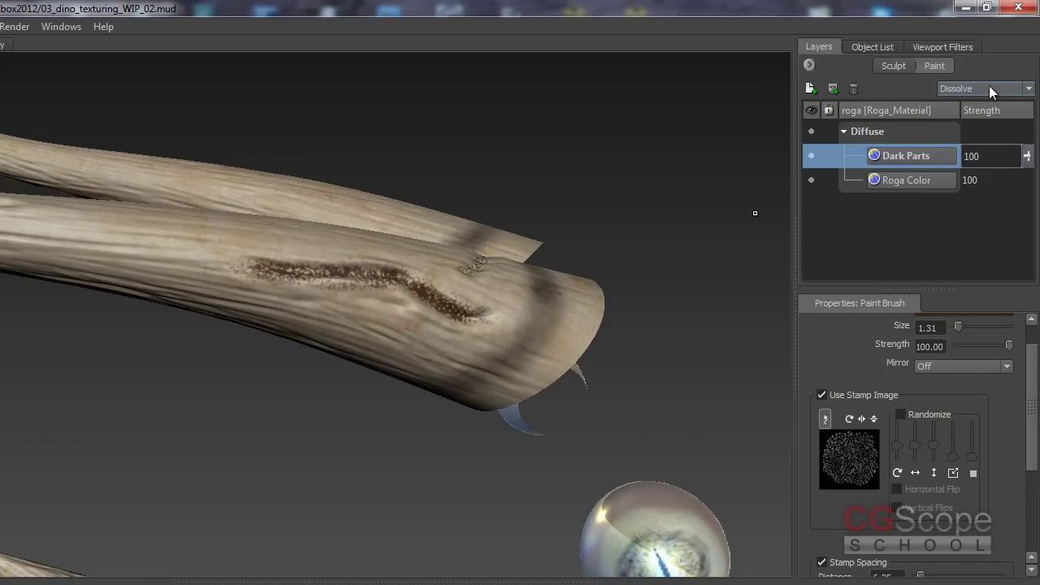
scroll(988, 85, down, 1)
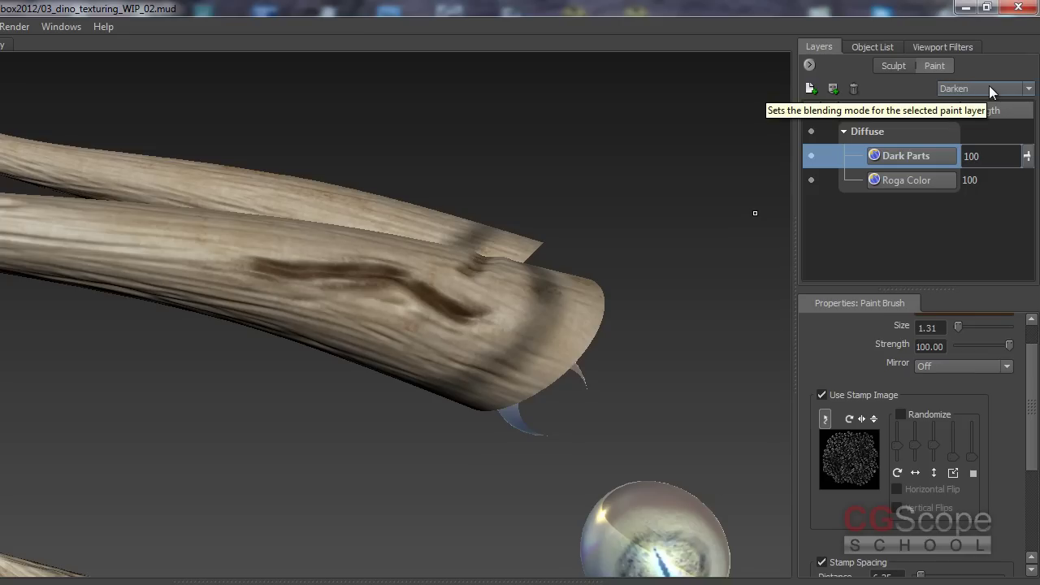
scroll(988, 86, down, 1)
scroll(989, 86, down, 1)
scroll(988, 86, down, 1)
scroll(989, 85, down, 1)
scroll(989, 85, down, 1)
scroll(988, 85, down, 1)
scroll(989, 86, down, 1)
scroll(988, 85, down, 1)
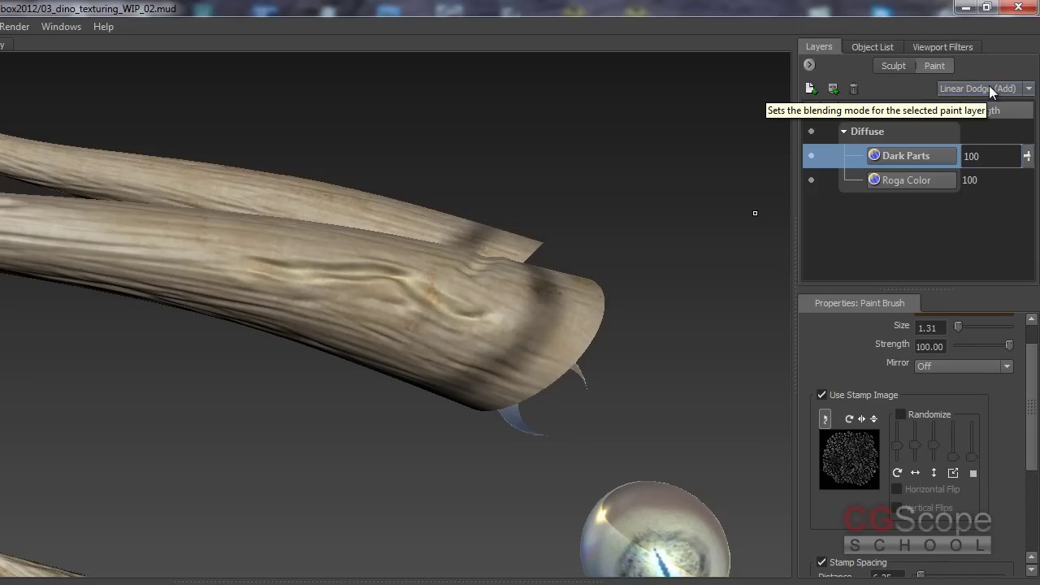
scroll(988, 85, down, 1)
scroll(989, 85, down, 1)
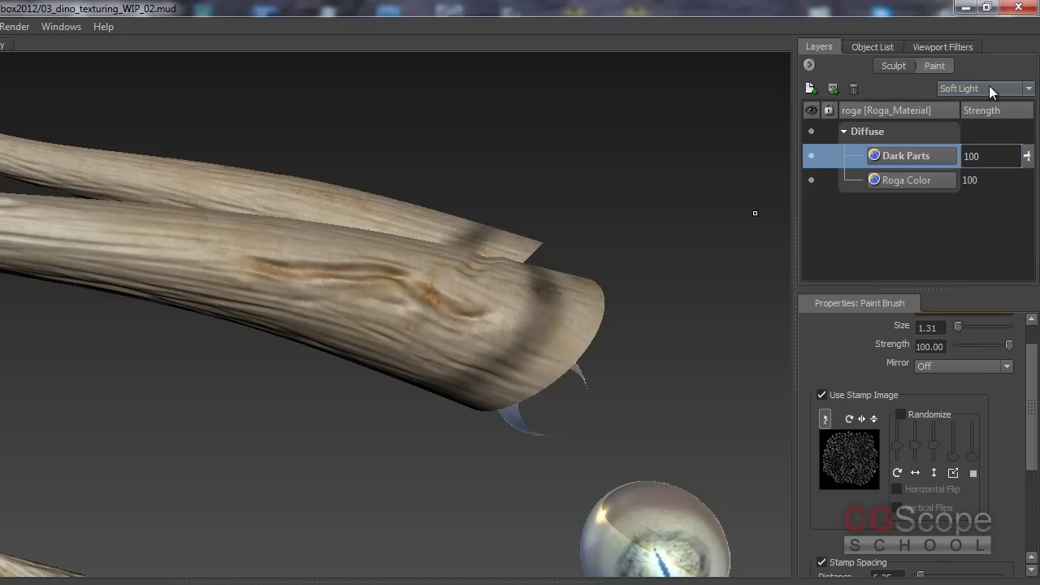
scroll(989, 85, down, 1)
scroll(989, 86, down, 1)
scroll(989, 85, down, 1)
scroll(989, 86, down, 1)
scroll(989, 86, down, 1)
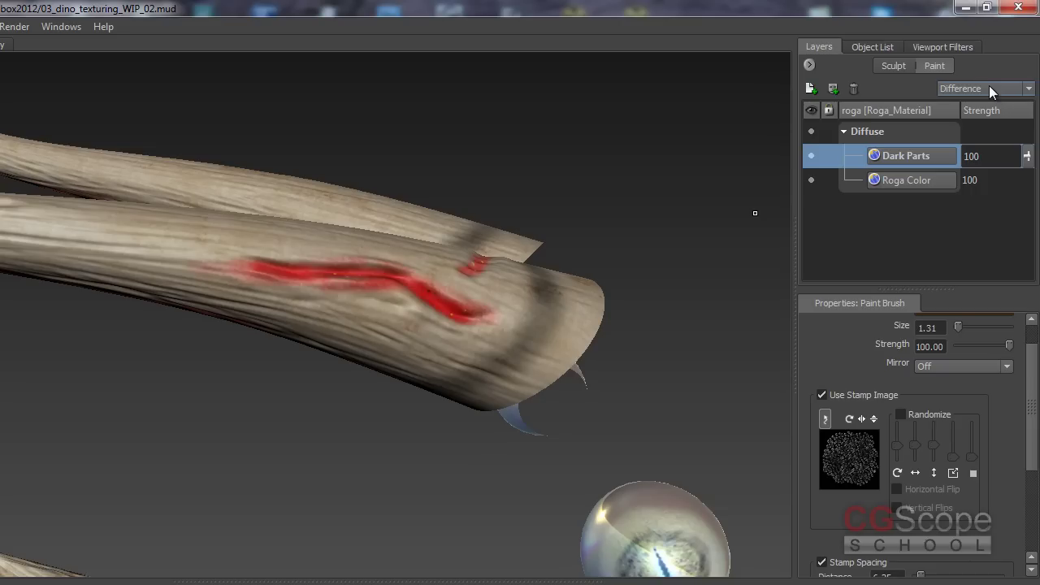
scroll(988, 85, down, 1)
scroll(989, 86, down, 1)
scroll(989, 86, down, 1)
scroll(988, 86, down, 1)
scroll(988, 86, down, 1)
scroll(989, 85, down, 1)
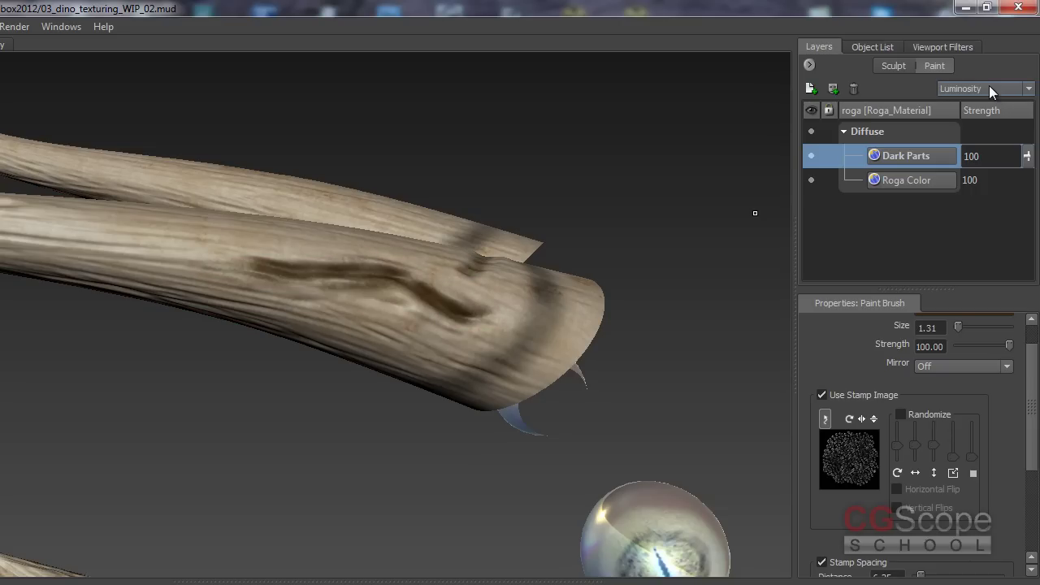
scroll(989, 85, up, 2)
scroll(989, 86, up, 1)
scroll(988, 85, up, 1)
scroll(989, 85, up, 1)
scroll(988, 86, up, 2)
scroll(988, 85, up, 1)
scroll(989, 86, up, 1)
scroll(989, 85, up, 1)
scroll(989, 86, up, 1)
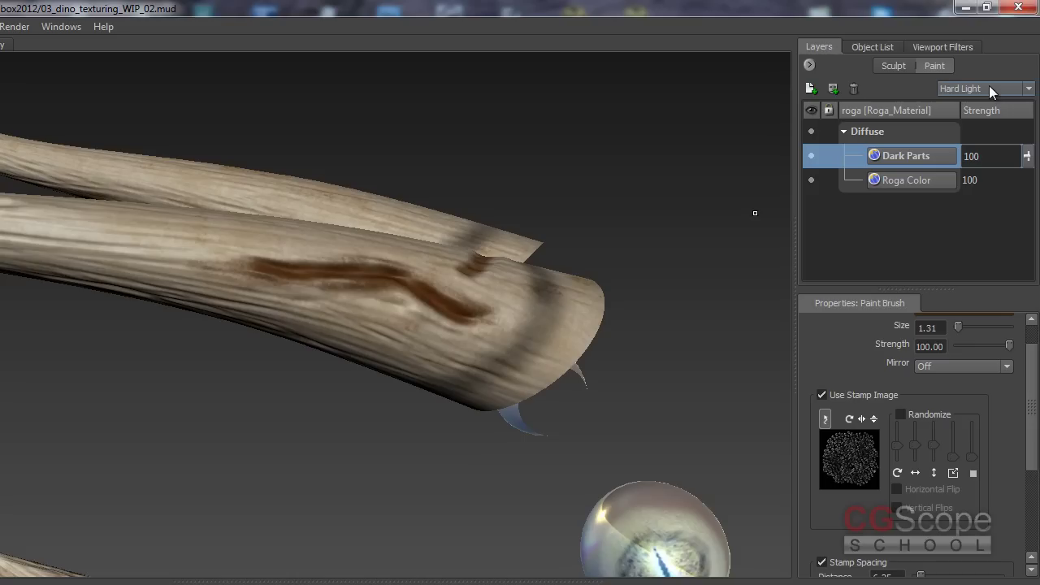
scroll(989, 85, up, 1)
scroll(988, 85, up, 1)
scroll(989, 85, up, 2)
scroll(988, 86, up, 1)
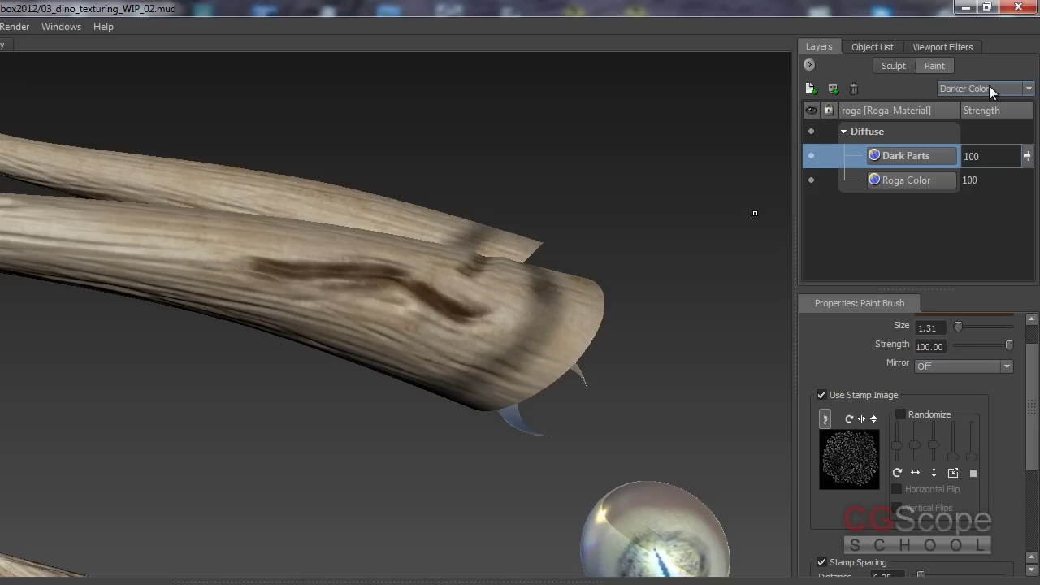
scroll(989, 85, up, 1)
- Lower the Dark Parts layer strength to 77
mouse_move(361, 317)
alt+mouse_down()
mouse_move(332, 371)
mouse_move(346, 339)
alt+mouse_up()
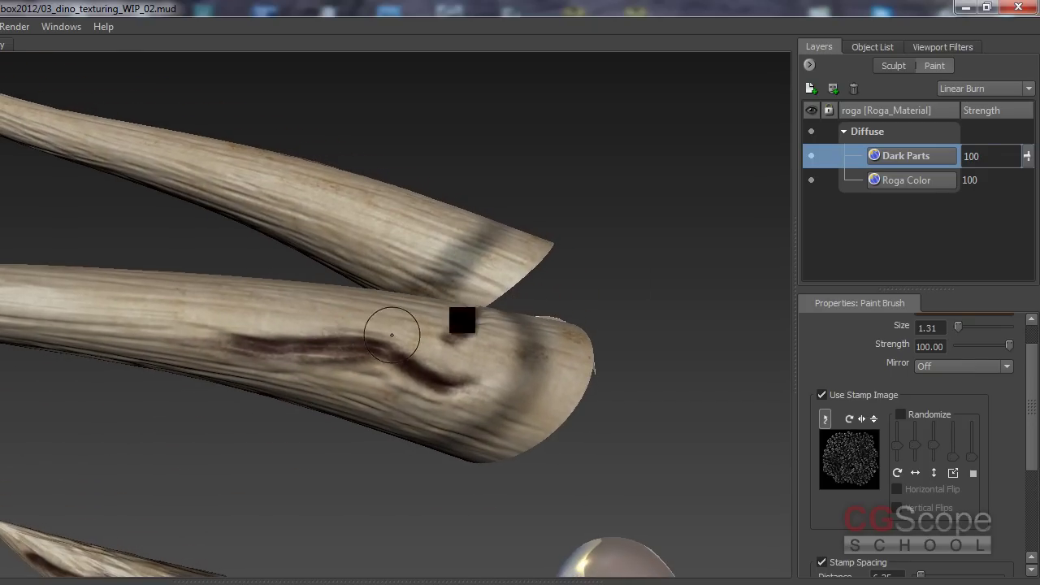
mouse_move(1028, 158)
mouse_down()
mouse_move(1025, 216)
mouse_move(1028, 167)
mouse_move(1029, 184)
mouse_up()
mouse_move(497, 290)
alt+mouse_down()
mouse_move(475, 339)
mouse_move(383, 343)
mouse_move(365, 322)
mouse_move(402, 327)
alt+mouse_up()
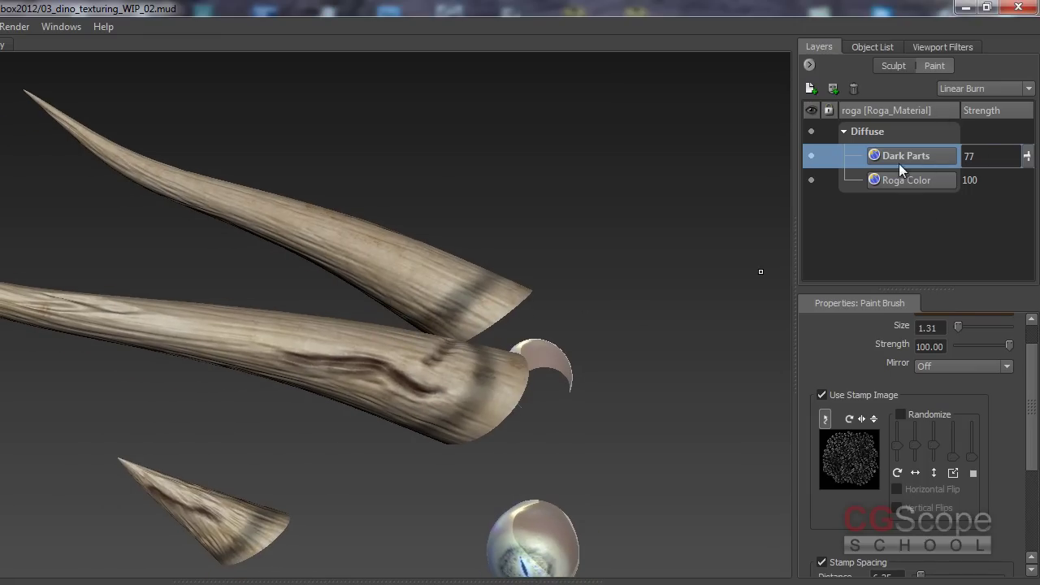
- Add a 4096 TIFF Diffuse paint layer named 'Bright Parts' at strength 100
click(811, 88)
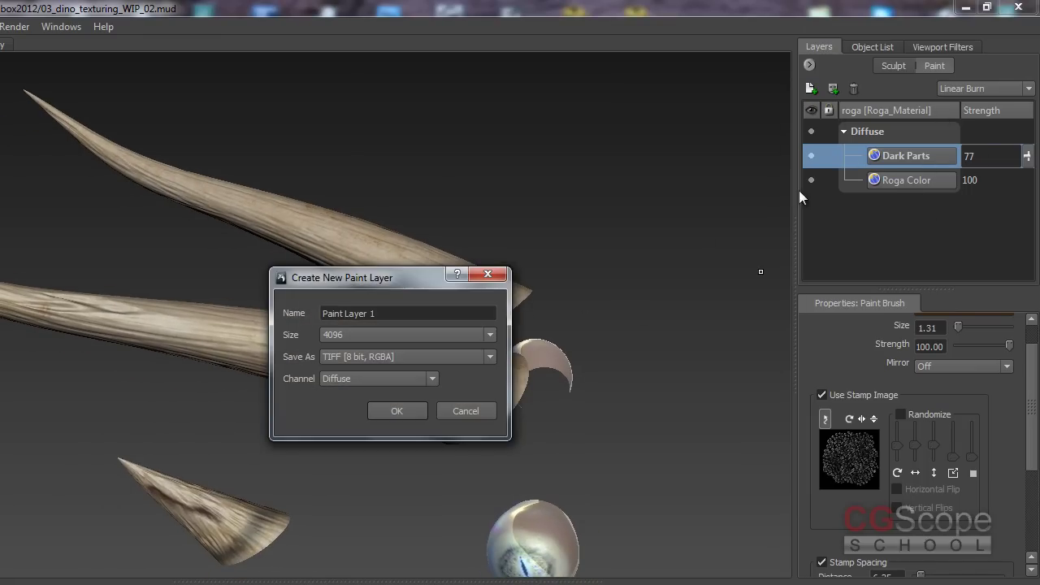
triple_click(370, 313)
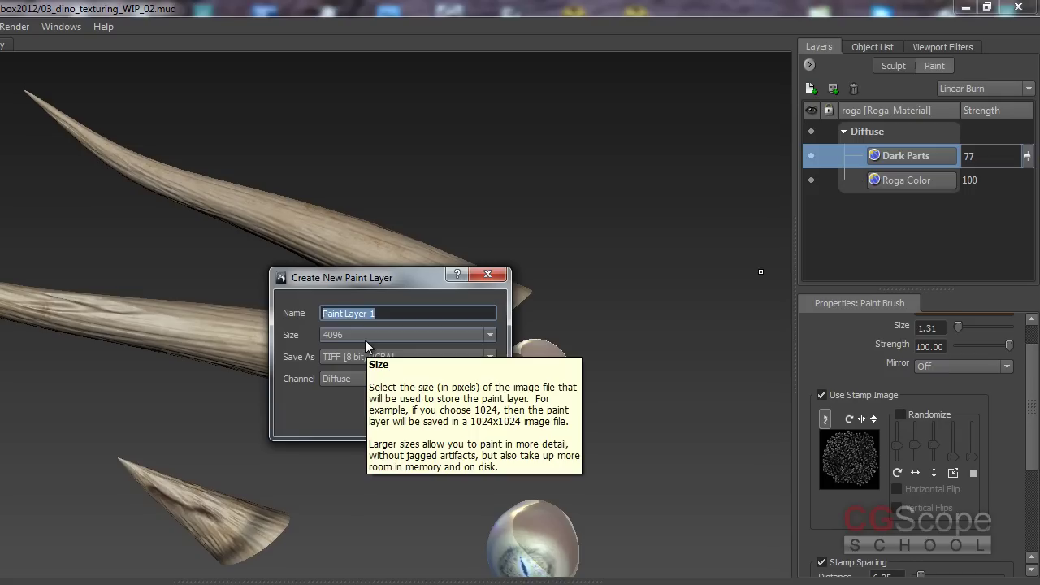
text(Bright Parts)
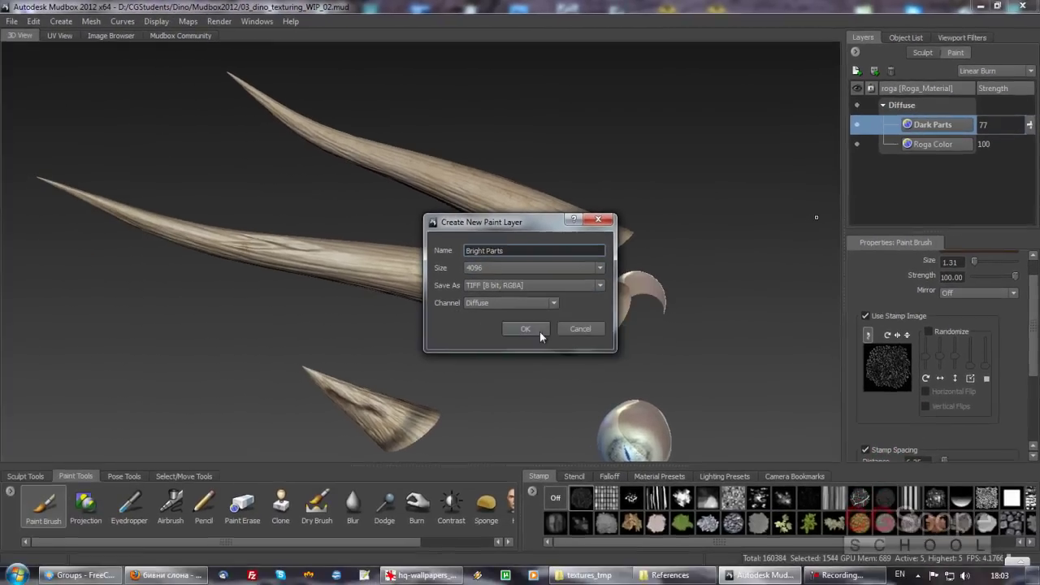
click(527, 330)
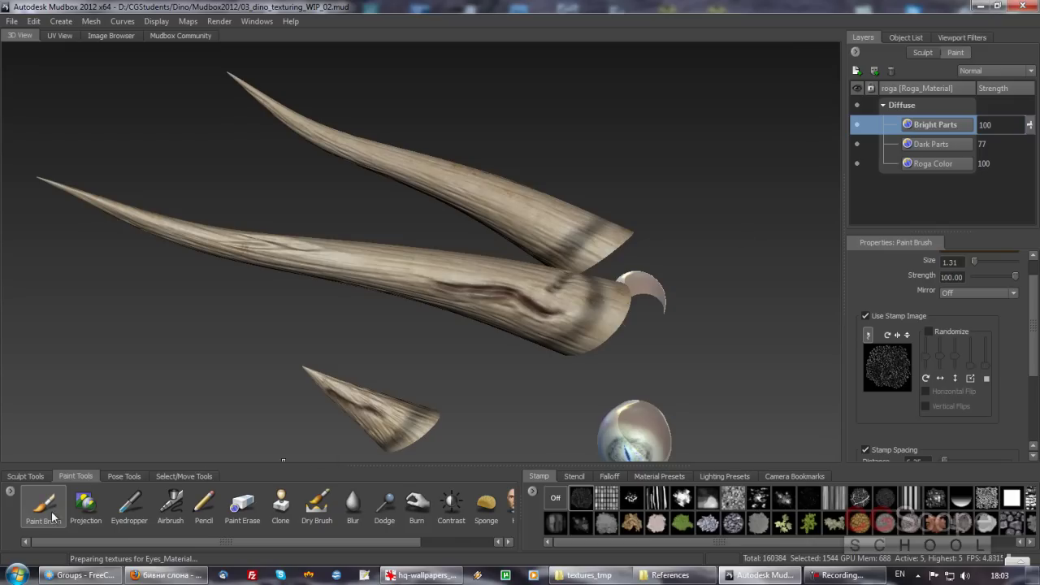
scroll(1023, 309, up, 1)
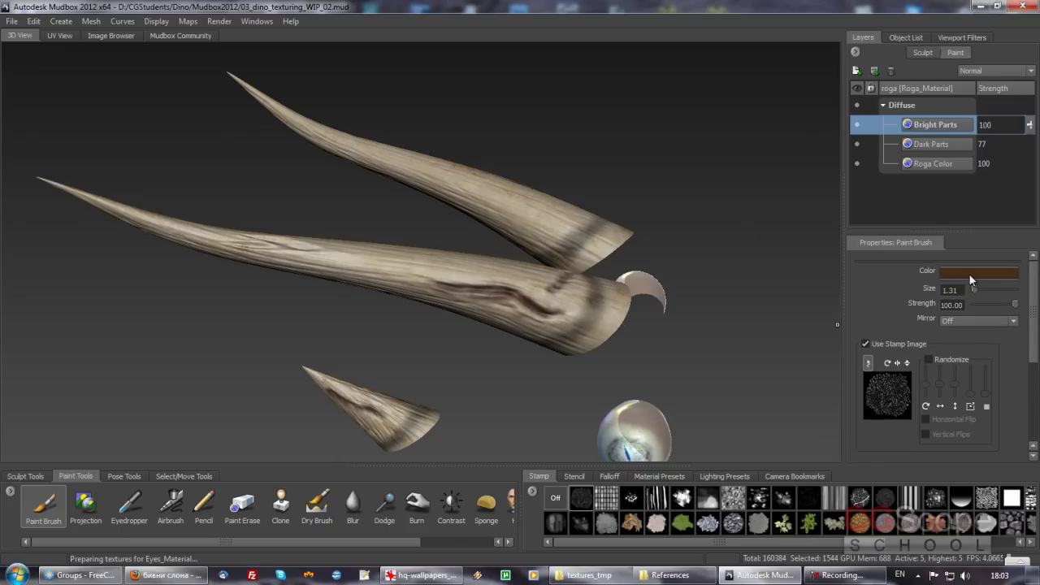
- Pick a pale beige-yellow brush colour on the Color Wheel and inspect the horns
click(968, 271)
drag(147, 162, 142, 154)
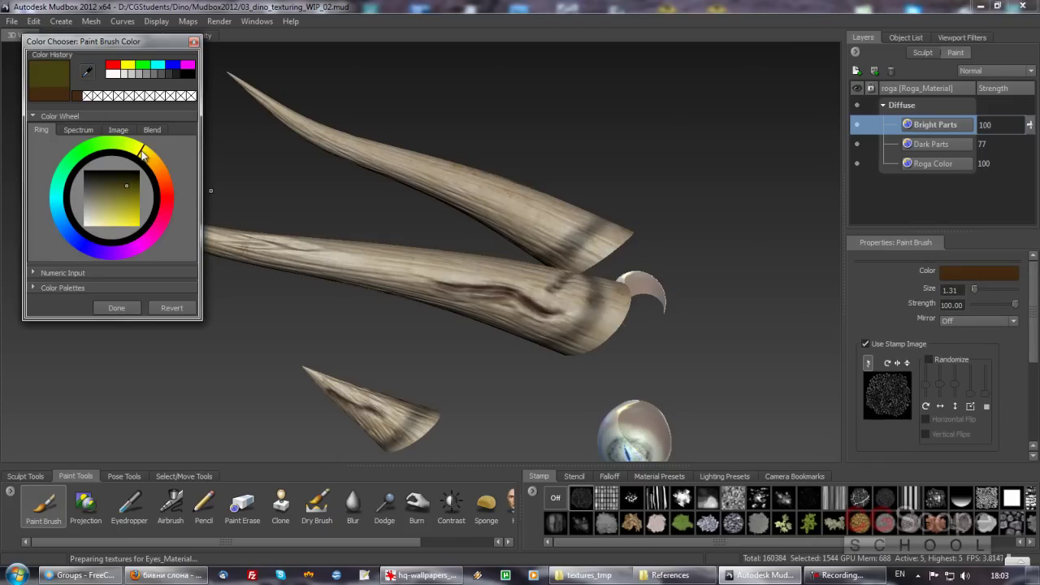
drag(110, 214, 103, 222)
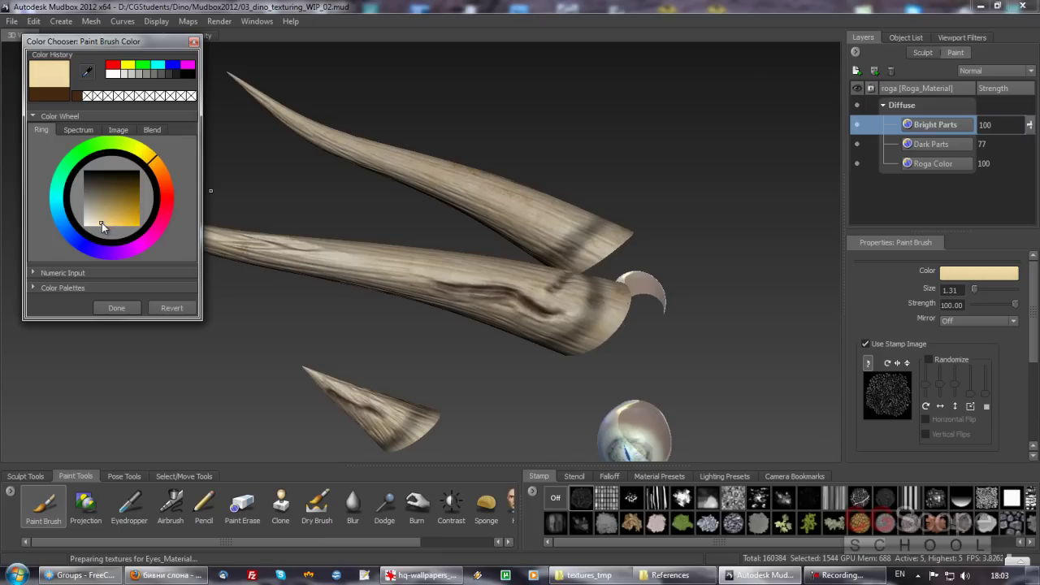
click(116, 307)
alt+drag(441, 285, 515, 314)
alt+right_drag(515, 313, 569, 301)
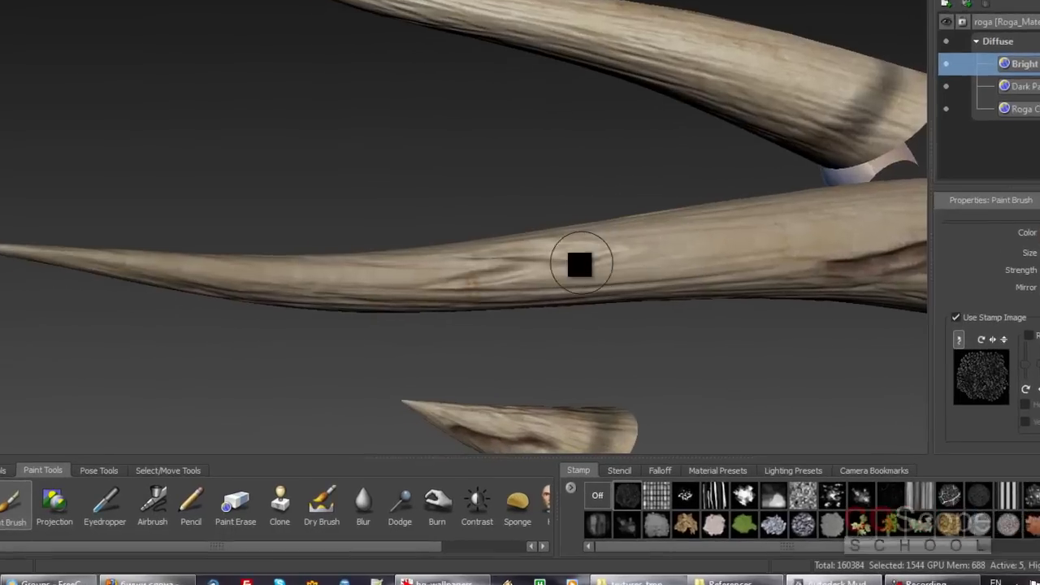
mouse_move(579, 264)
alt+mouse_down()
mouse_move(599, 228)
mouse_move(641, 228)
mouse_move(632, 236)
mouse_move(596, 182)
mouse_move(606, 176)
mouse_move(564, 227)
alt+mouse_up()
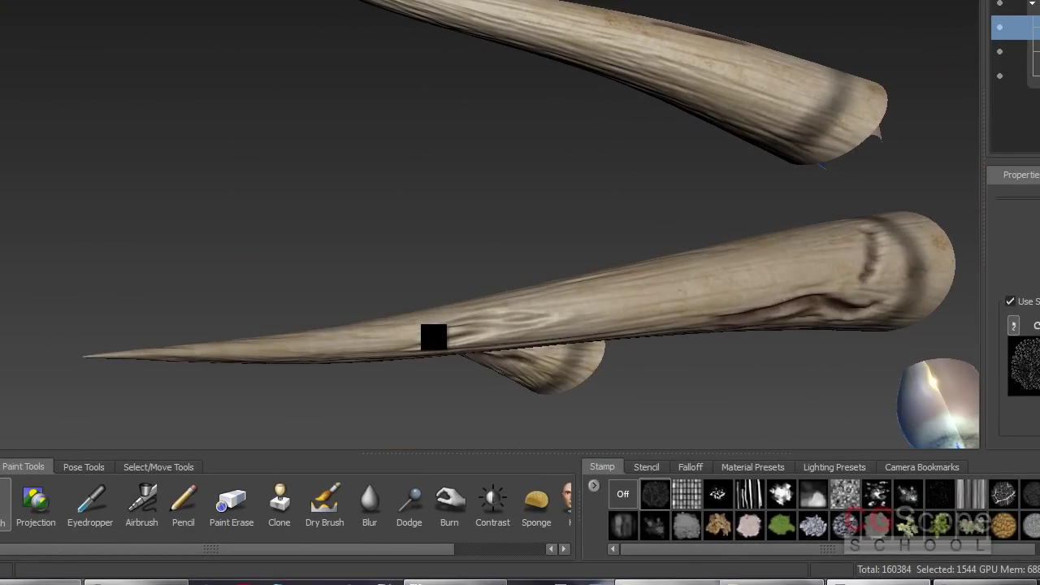
mouse_move(520, 329)
alt+mouse_down()
mouse_move(534, 257)
mouse_move(548, 255)
mouse_move(511, 224)
alt+mouse_up()
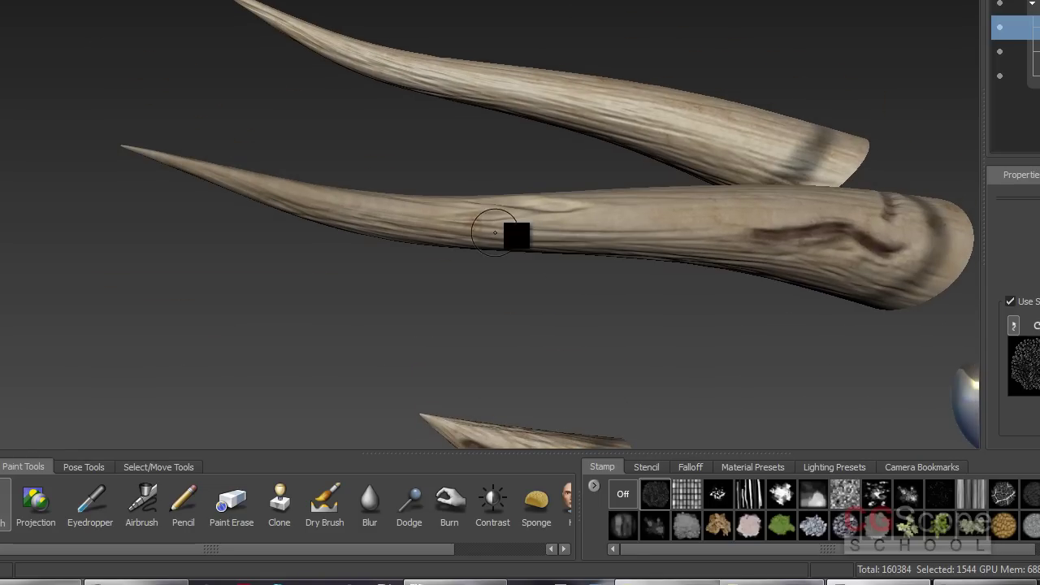
- Refine the brush colour with the quick colour picker to a pale yellow
key(c)
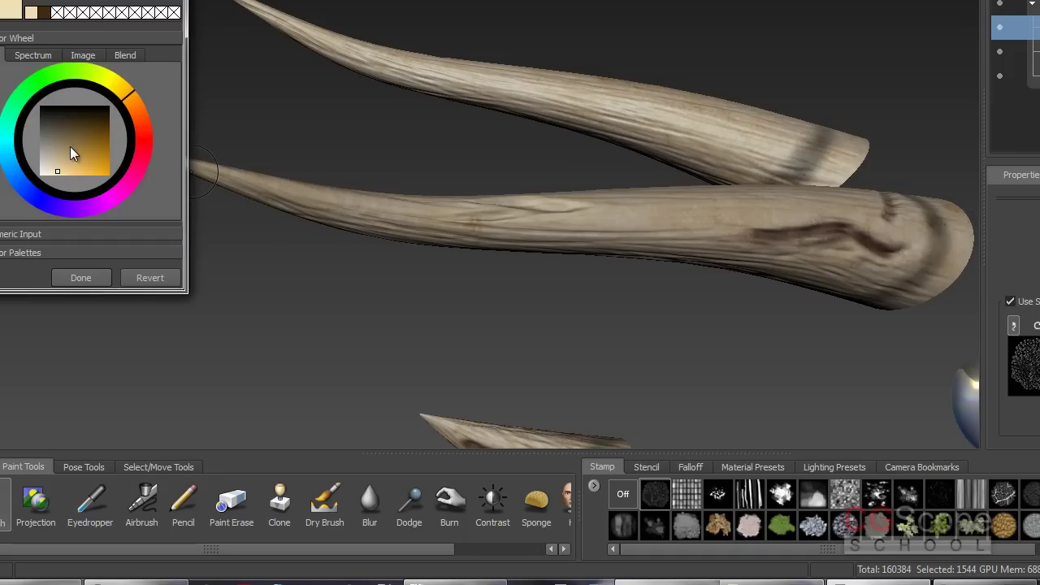
click(57, 166)
drag(60, 166, 51, 154)
click(80, 277)
mouse_move(527, 241)
alt+mouse_down()
mouse_move(738, 235)
mouse_move(641, 232)
mouse_move(476, 180)
mouse_move(474, 216)
alt+mouse_up()
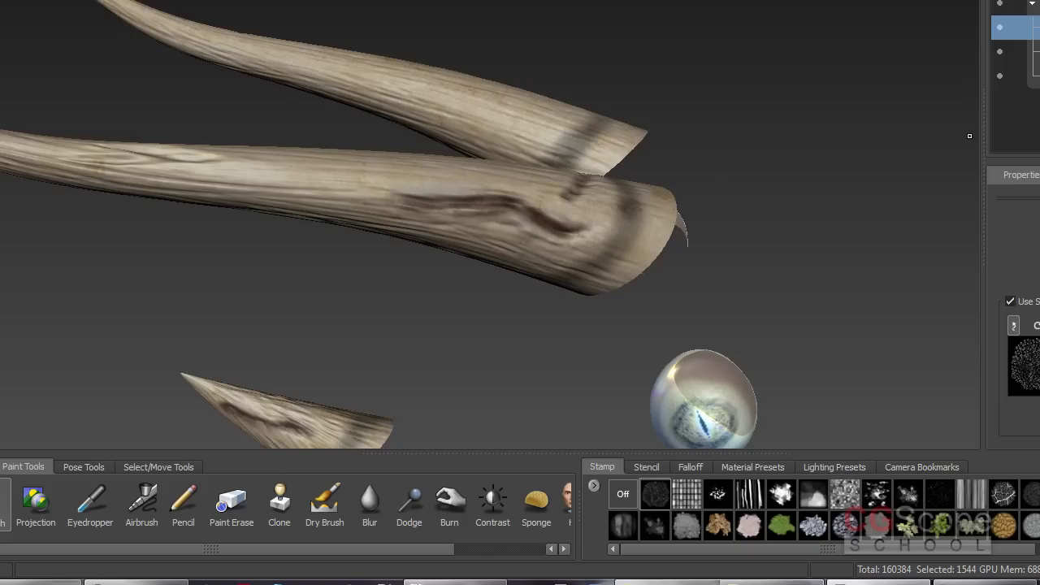
drag(125, 109, 128, 106)
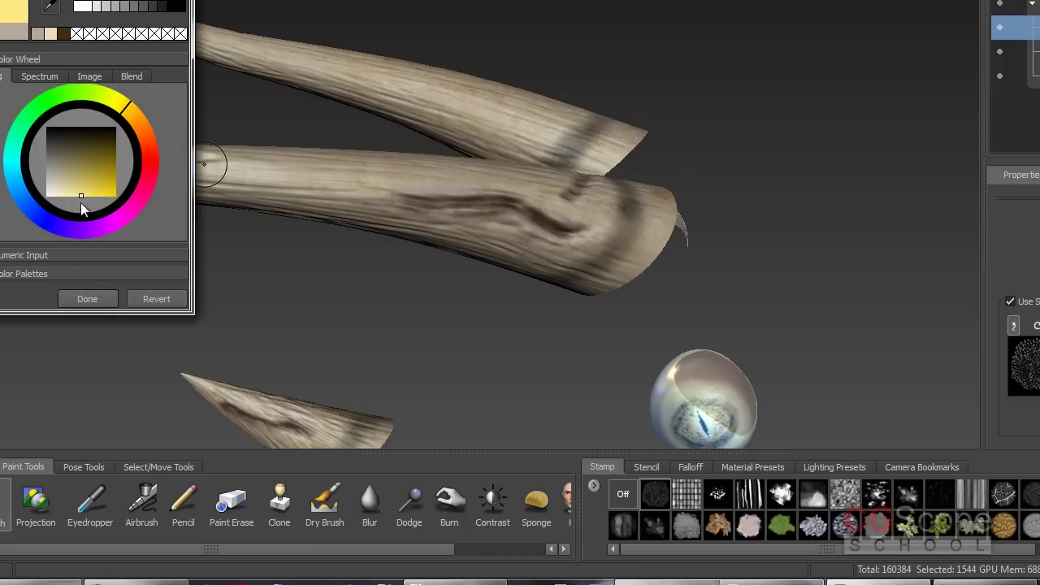
click(85, 296)
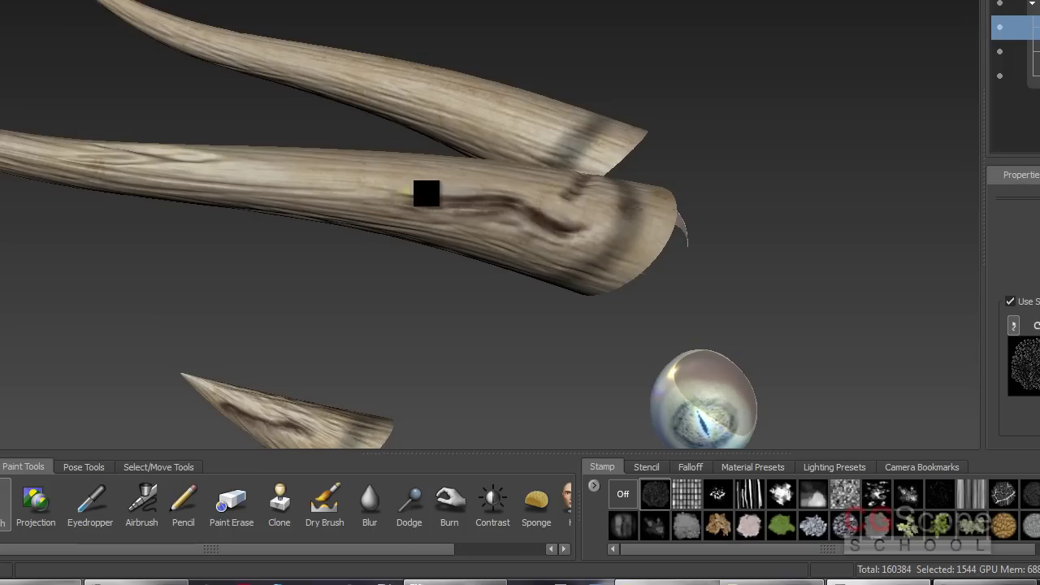
- Paint pale yellow highlight streaks along the thick horn and the middle horn
drag(560, 232, 442, 225)
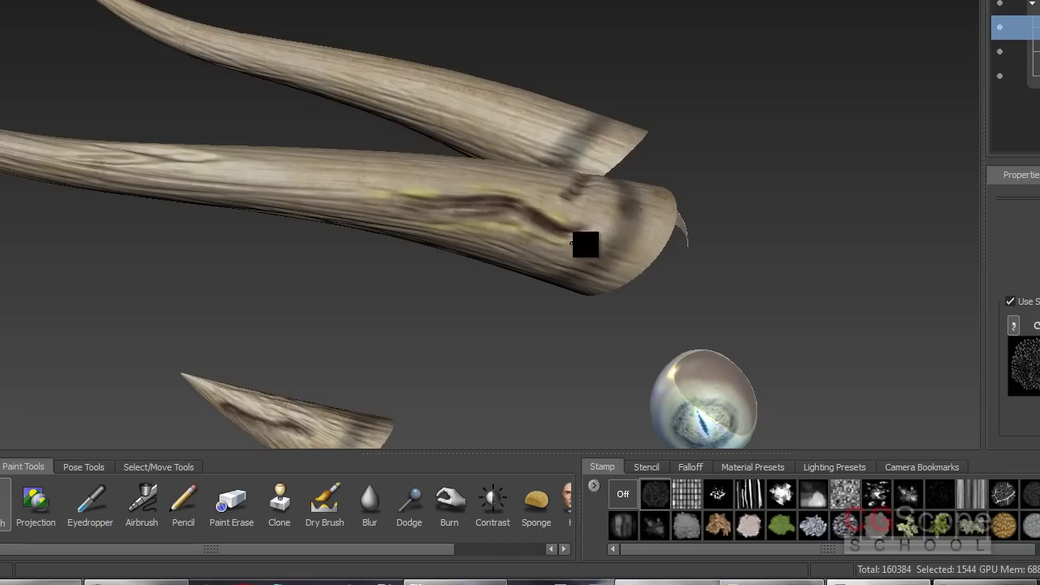
mouse_move(425, 188)
alt+mouse_down()
mouse_move(343, 219)
mouse_move(470, 189)
mouse_move(441, 267)
alt+mouse_up()
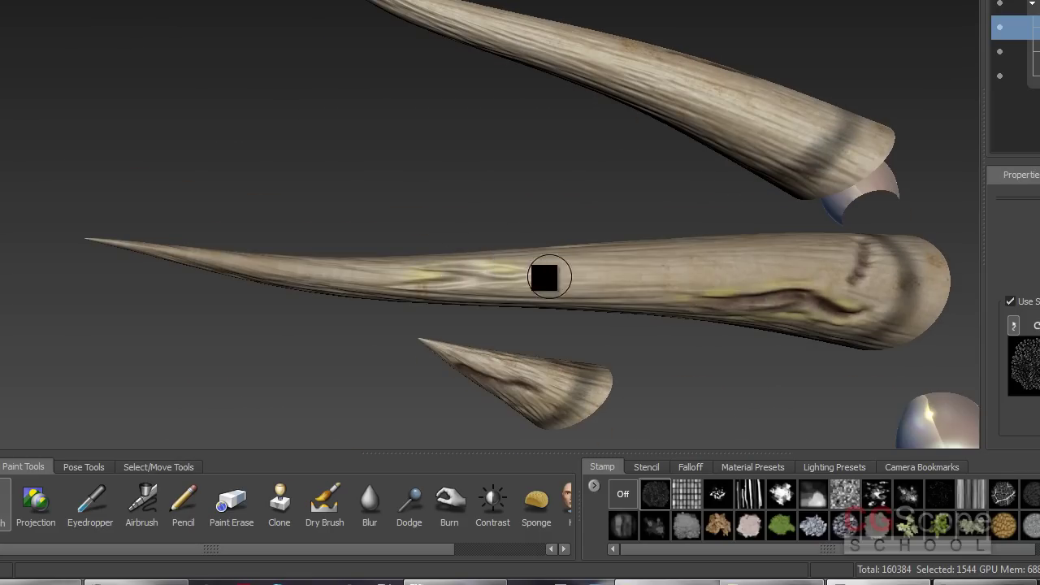
mouse_move(360, 279)
alt+mouse_down()
mouse_move(464, 206)
mouse_move(460, 197)
alt+mouse_up()
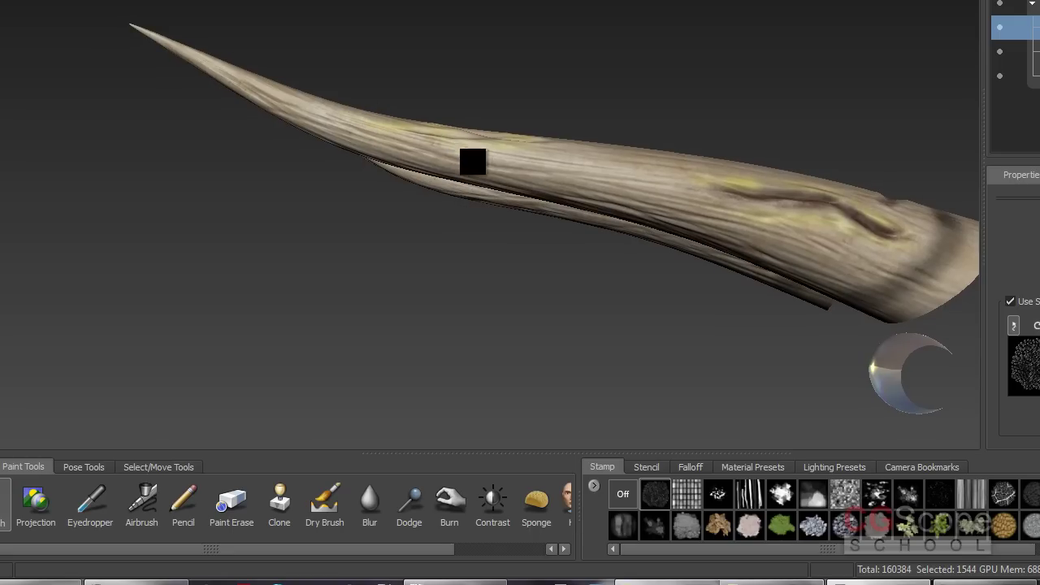
alt+drag(666, 202, 705, 162)
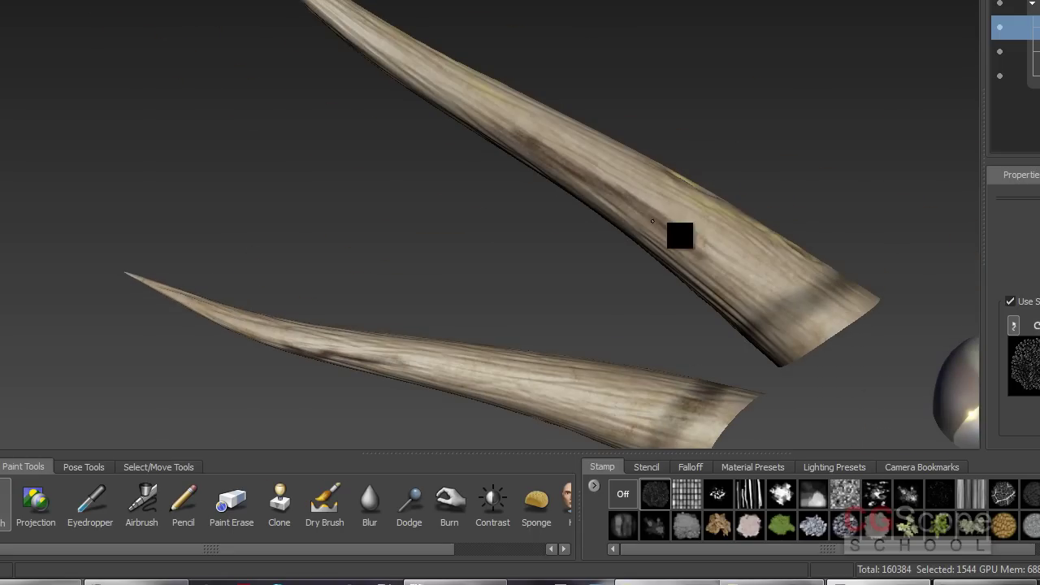
alt+drag(729, 269, 618, 259)
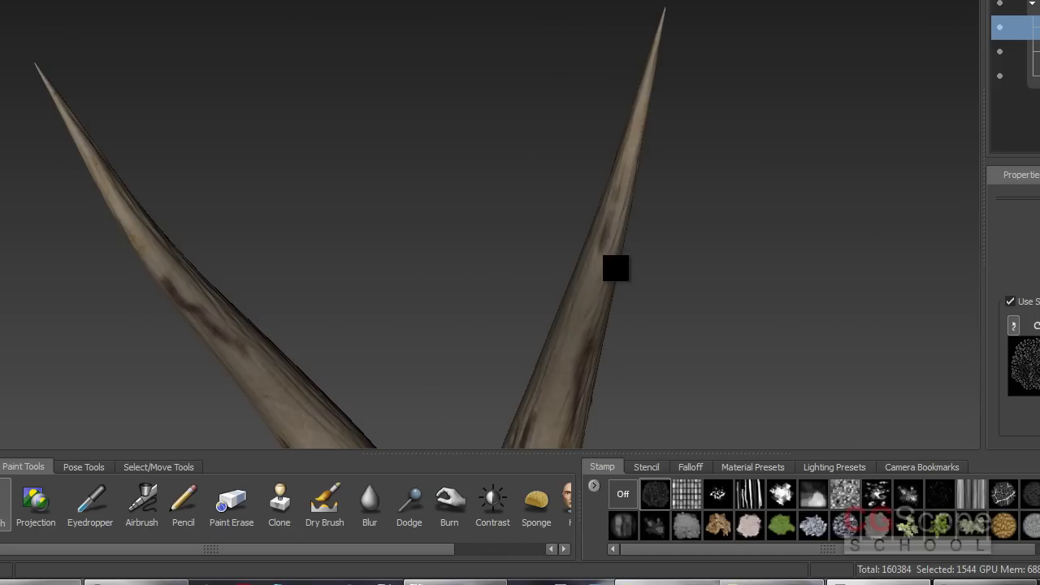
mouse_move(655, 66)
alt+mouse_down()
mouse_move(648, 216)
mouse_move(434, 176)
mouse_move(444, 171)
mouse_move(420, 333)
alt+mouse_up()
- Add yellow streaks near the horn base and brighten the small lower horn
scroll(397, 355, up, 5)
scroll(416, 289, down, 3)
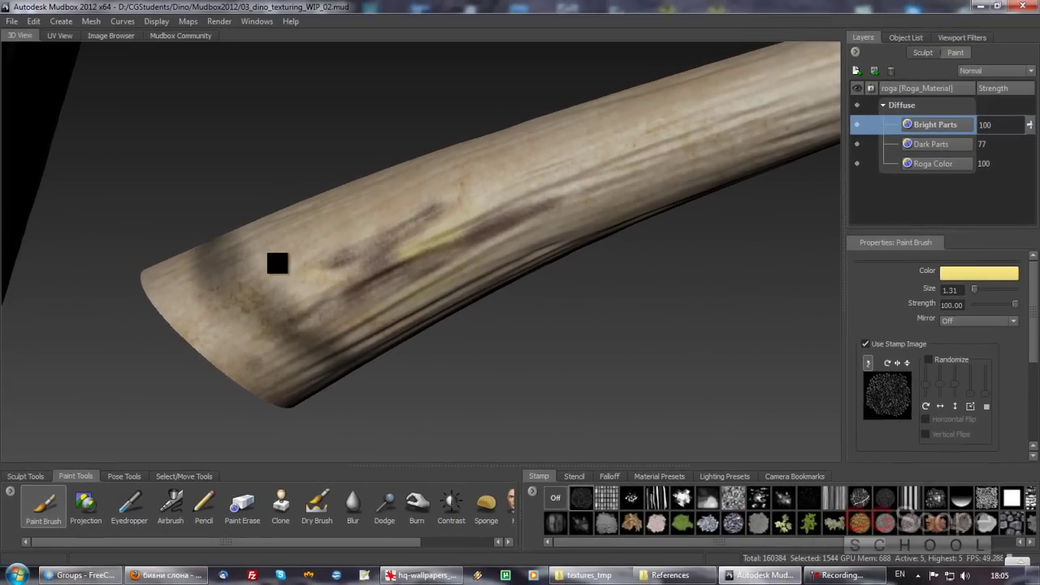
mouse_move(276, 263)
mouse_down()
mouse_move(336, 235)
mouse_move(603, 174)
mouse_move(686, 138)
mouse_up()
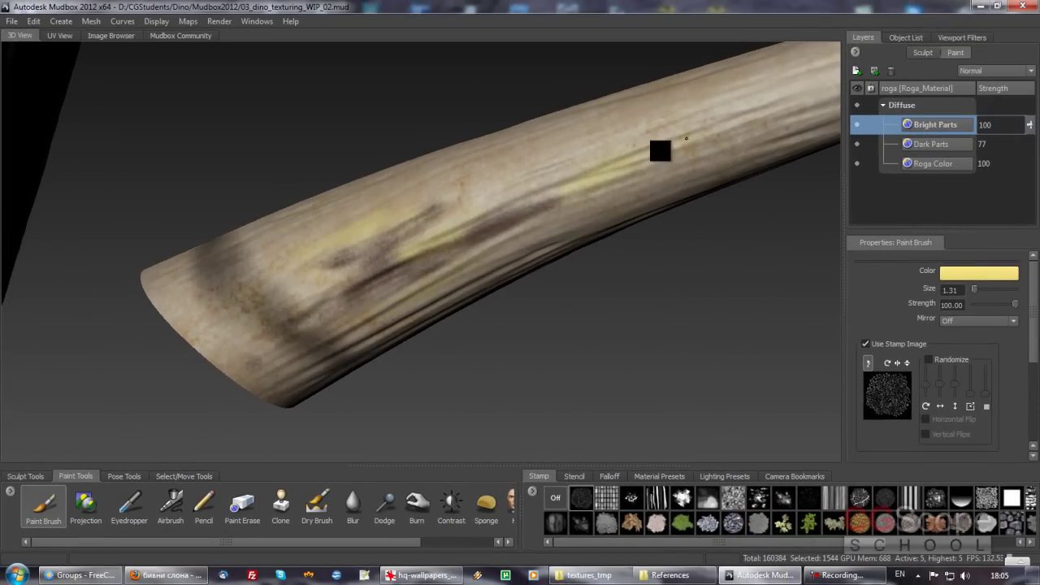
scroll(480, 232, down, 5)
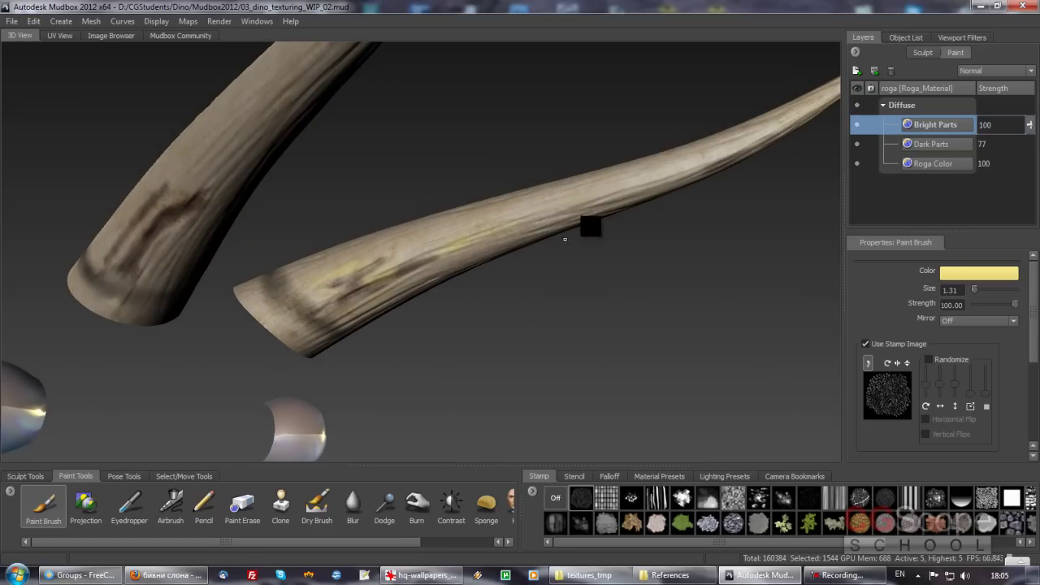
mouse_move(602, 222)
alt+mouse_down()
mouse_move(601, 208)
mouse_move(536, 218)
mouse_move(330, 349)
alt+mouse_up()
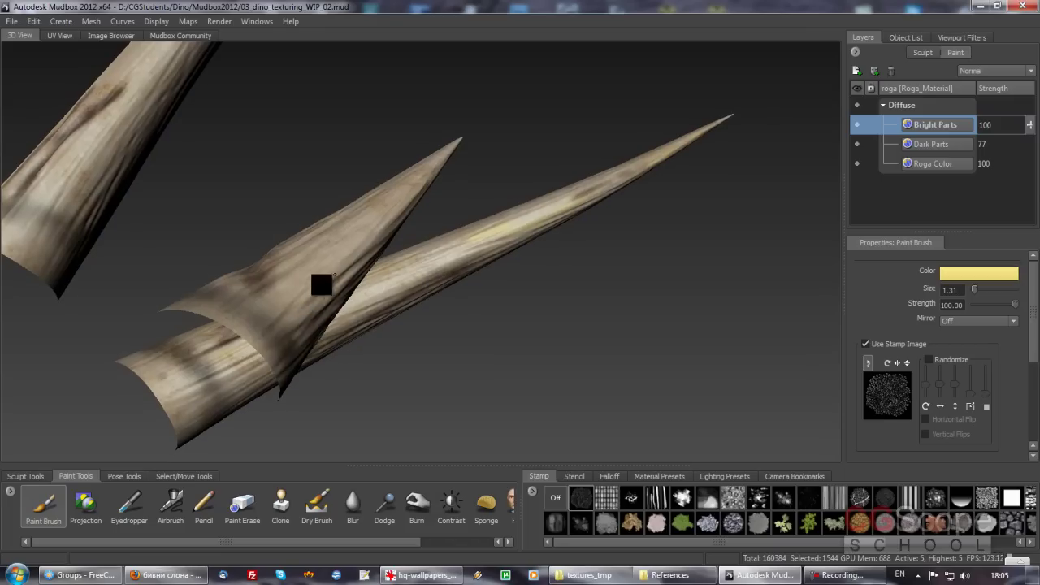
mouse_move(295, 259)
alt+mouse_down()
mouse_move(448, 258)
mouse_move(550, 325)
mouse_move(562, 285)
mouse_move(478, 269)
mouse_move(487, 371)
mouse_move(620, 365)
mouse_move(643, 330)
mouse_move(471, 301)
mouse_move(529, 279)
mouse_move(529, 308)
alt+mouse_up()
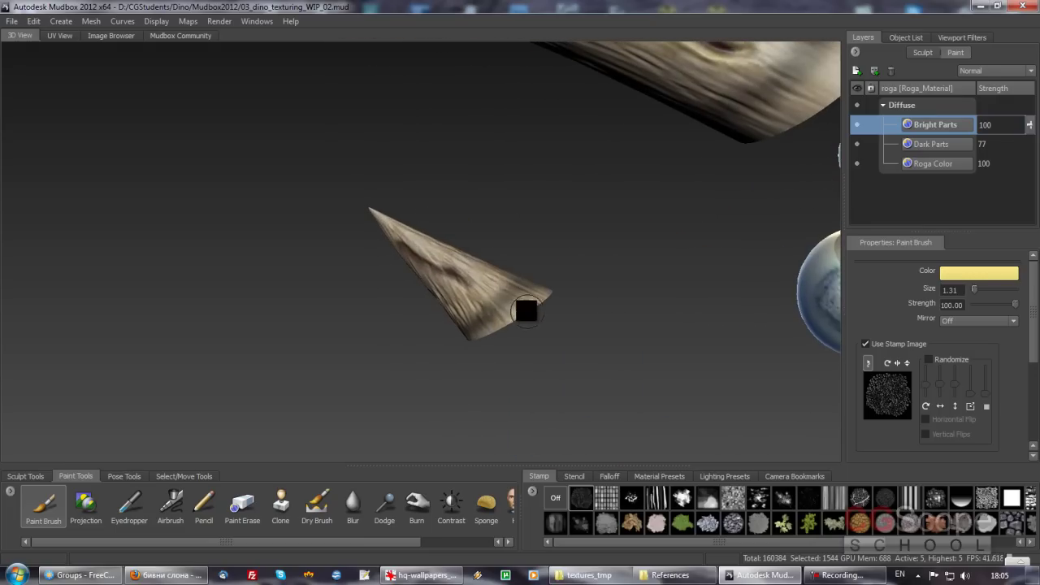
mouse_move(438, 290)
alt+mouse_down()
mouse_move(507, 288)
mouse_move(337, 333)
alt+mouse_up()
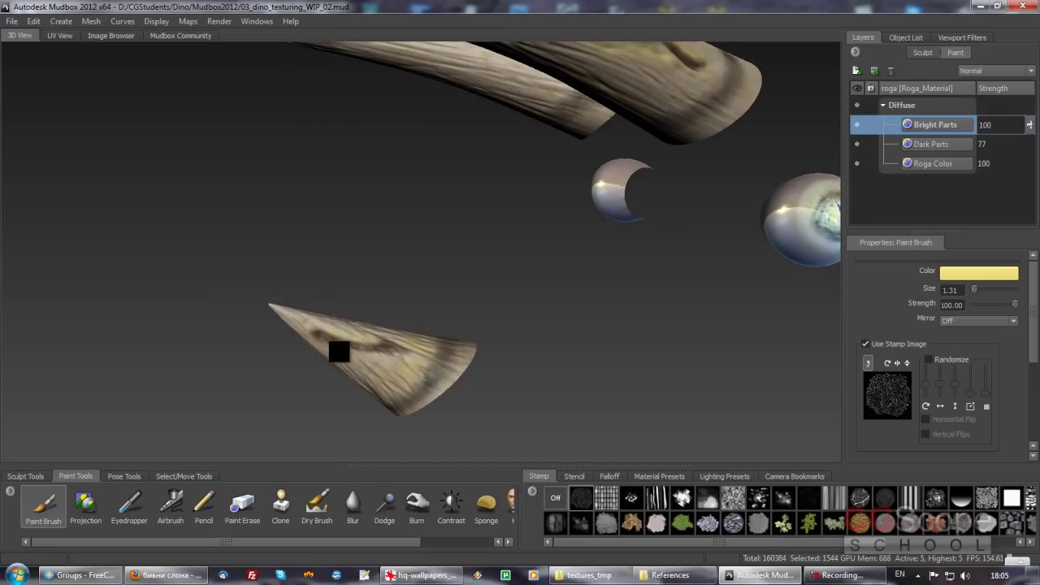
drag(399, 357, 311, 332)
- Orbit around the horns and paint a faint pale yellow streak on the lower horn
mouse_move(408, 246)
alt+mouse_down()
mouse_move(442, 300)
mouse_move(483, 282)
mouse_move(434, 208)
alt+mouse_up()
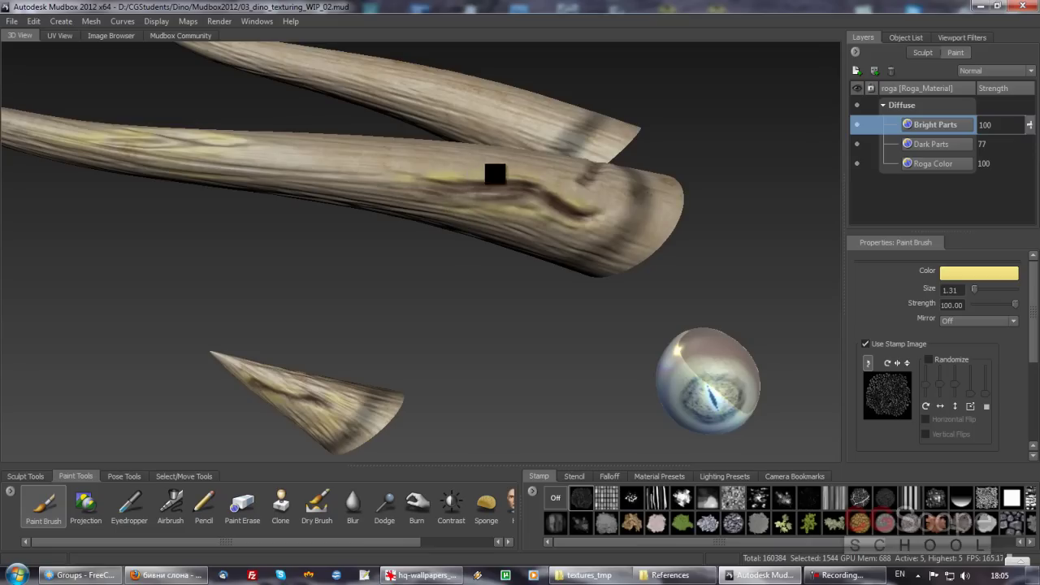
mouse_move(593, 190)
alt+mouse_down()
mouse_move(571, 241)
mouse_move(460, 266)
mouse_move(499, 248)
alt+mouse_up()
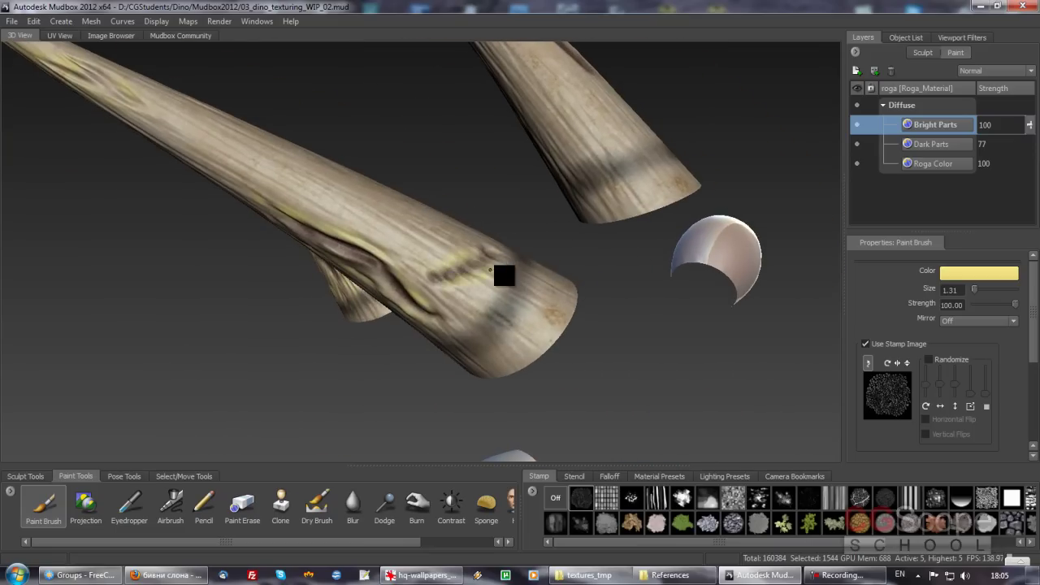
mouse_move(399, 237)
alt+mouse_down()
mouse_move(488, 288)
mouse_move(446, 272)
mouse_move(453, 220)
mouse_move(377, 304)
mouse_move(444, 304)
alt+mouse_up()
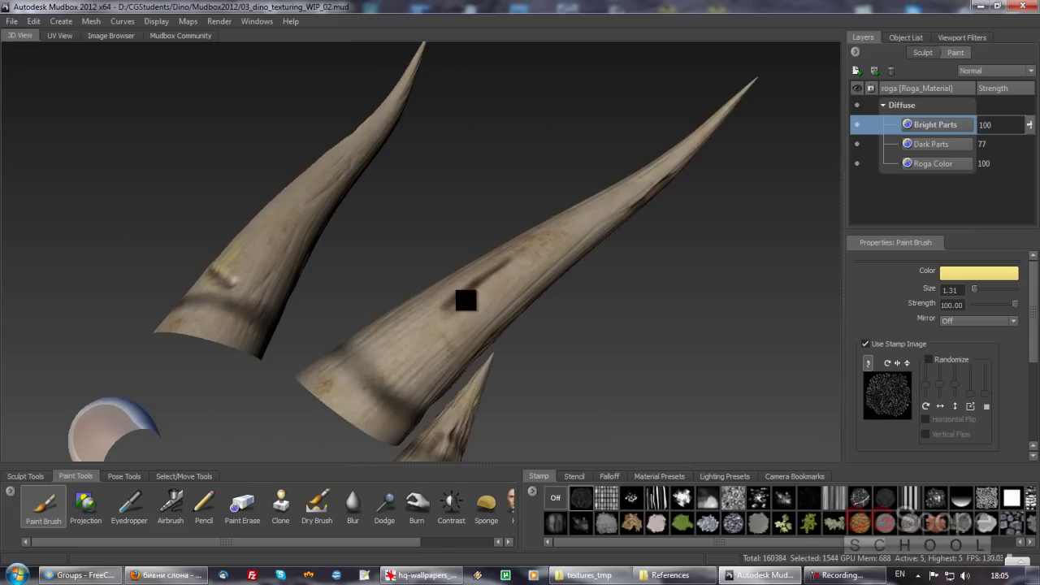
mouse_move(531, 249)
alt+mouse_down()
mouse_move(492, 267)
mouse_move(413, 343)
mouse_move(448, 374)
mouse_move(476, 371)
alt+mouse_up()
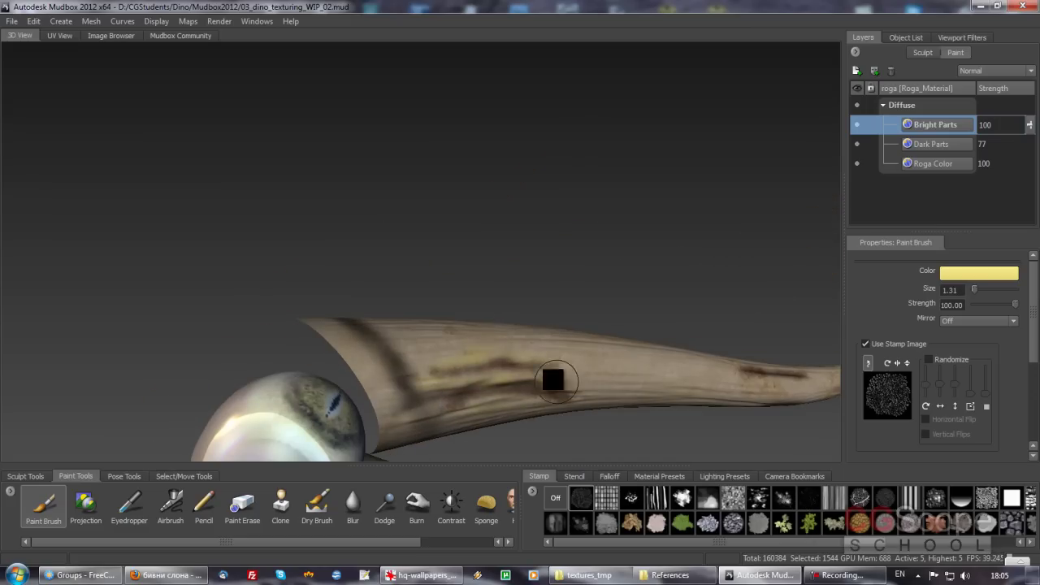
mouse_move(668, 360)
alt+mouse_down()
mouse_move(560, 284)
mouse_move(494, 276)
mouse_move(593, 302)
mouse_move(528, 330)
mouse_move(466, 287)
mouse_move(421, 293)
alt+mouse_up()
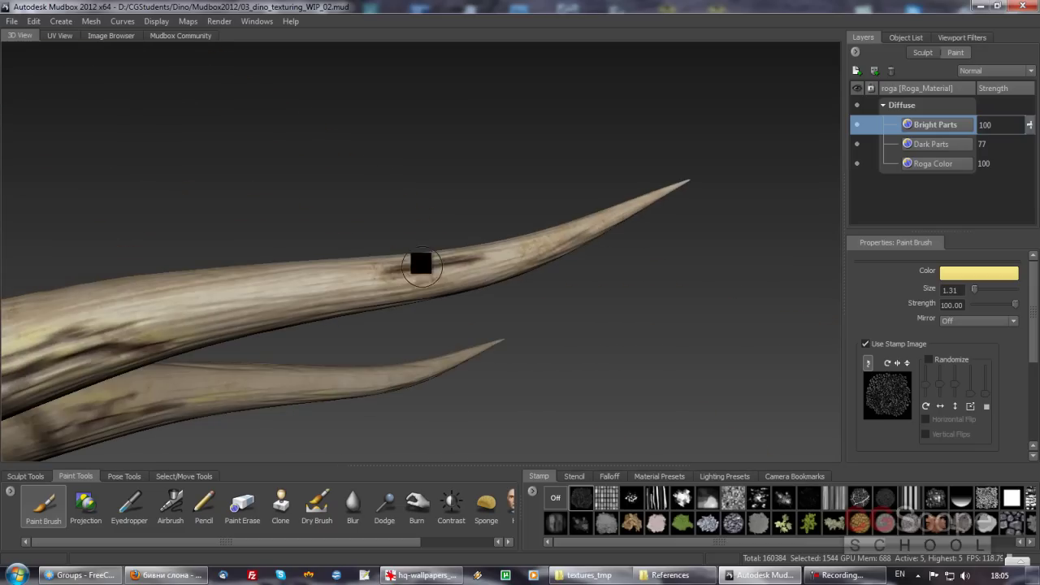
mouse_move(471, 262)
alt+mouse_down()
mouse_move(453, 287)
mouse_move(408, 256)
mouse_move(476, 241)
mouse_move(365, 281)
mouse_move(496, 253)
mouse_move(505, 266)
alt+mouse_up()
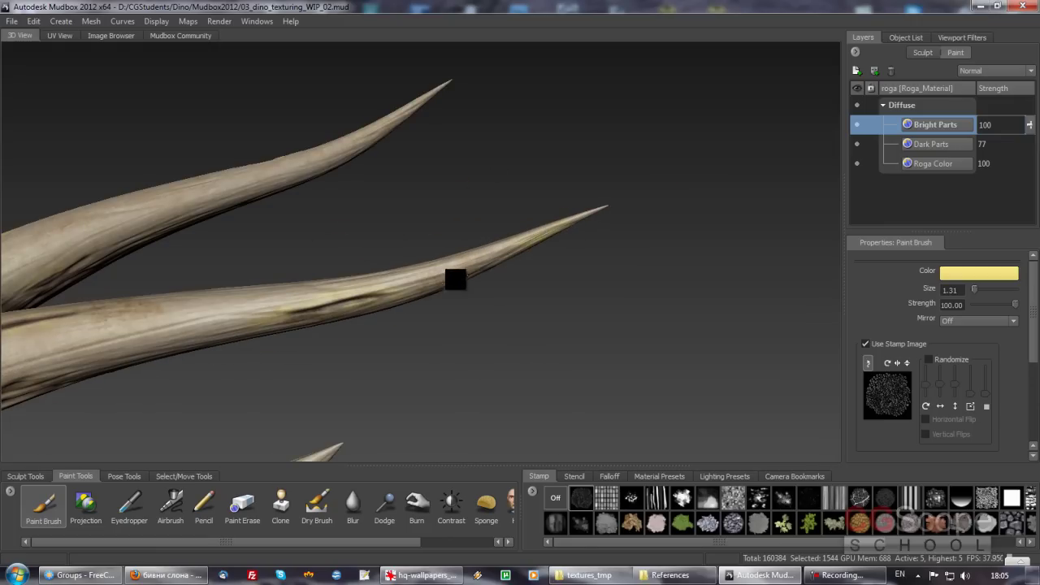
mouse_move(532, 244)
alt+mouse_down()
mouse_move(505, 239)
mouse_move(422, 267)
mouse_move(465, 309)
alt+mouse_up()
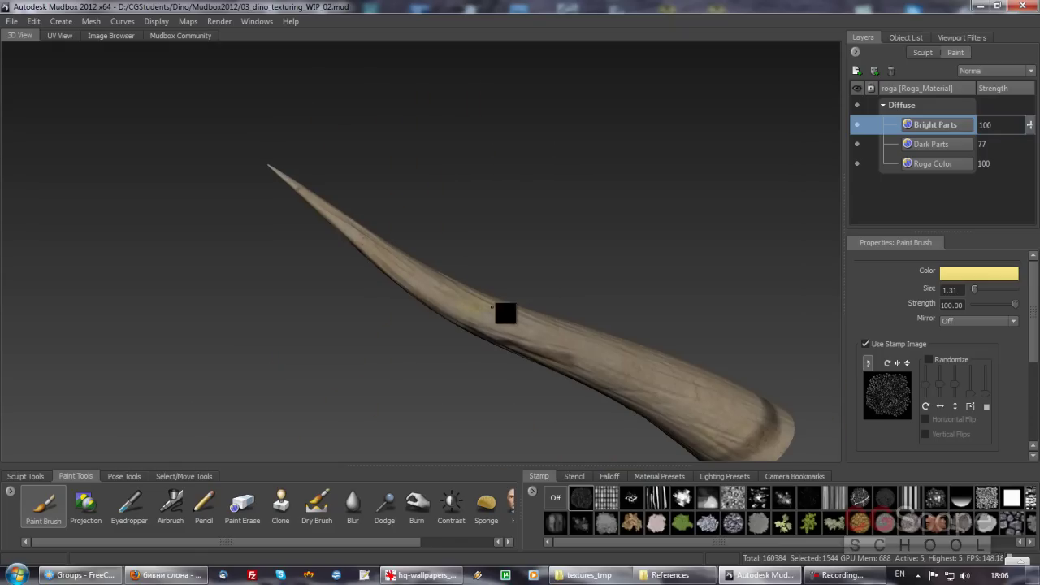
mouse_move(670, 371)
alt+mouse_down()
mouse_move(657, 417)
mouse_move(657, 290)
mouse_move(564, 269)
mouse_move(462, 285)
mouse_move(599, 273)
mouse_move(594, 262)
mouse_move(554, 295)
mouse_move(574, 251)
mouse_move(498, 338)
mouse_move(503, 306)
mouse_move(560, 264)
alt+mouse_up()
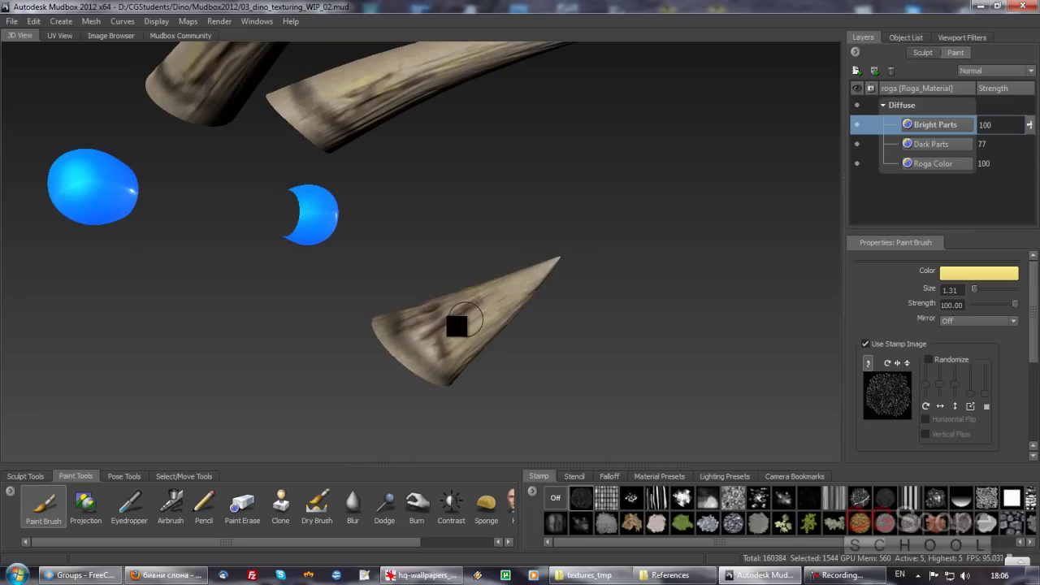
mouse_move(481, 290)
mouse_down()
mouse_move(462, 307)
mouse_move(493, 332)
mouse_up()
mouse_move(578, 266)
alt+mouse_down()
mouse_move(592, 304)
mouse_move(606, 295)
mouse_move(580, 256)
mouse_move(580, 272)
alt+mouse_up()
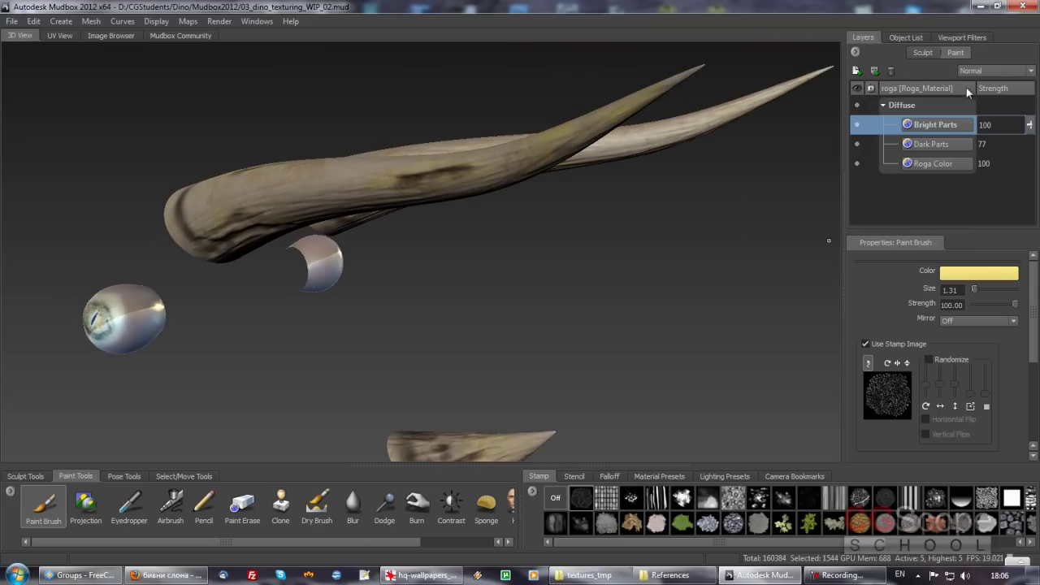
- Scroll down through the Bright Parts layer's blend modes
scroll(997, 72, down, 1)
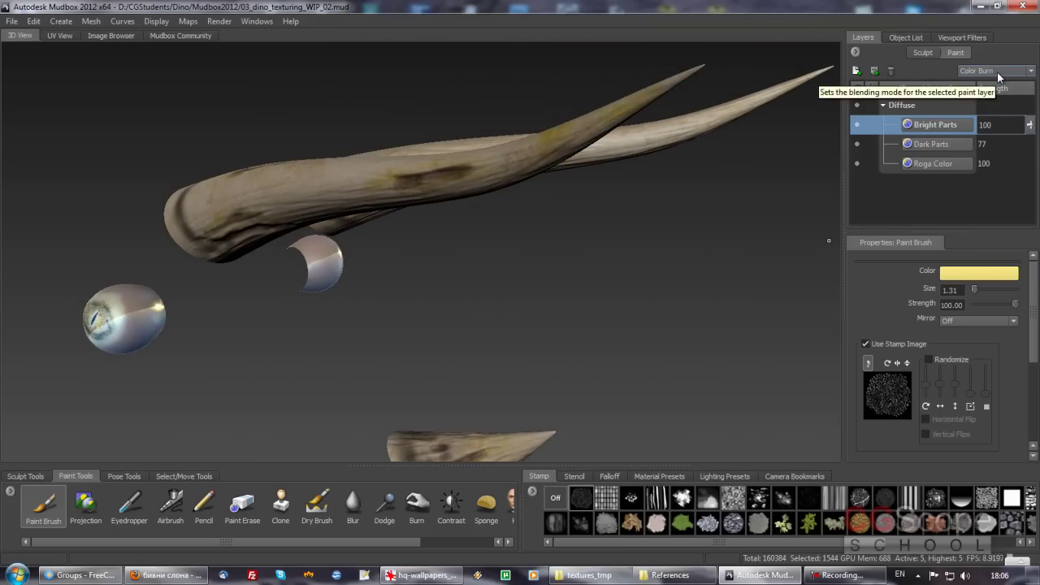
scroll(997, 72, down, 1)
alt+drag(488, 273, 539, 282)
click(1002, 70)
click(1002, 72)
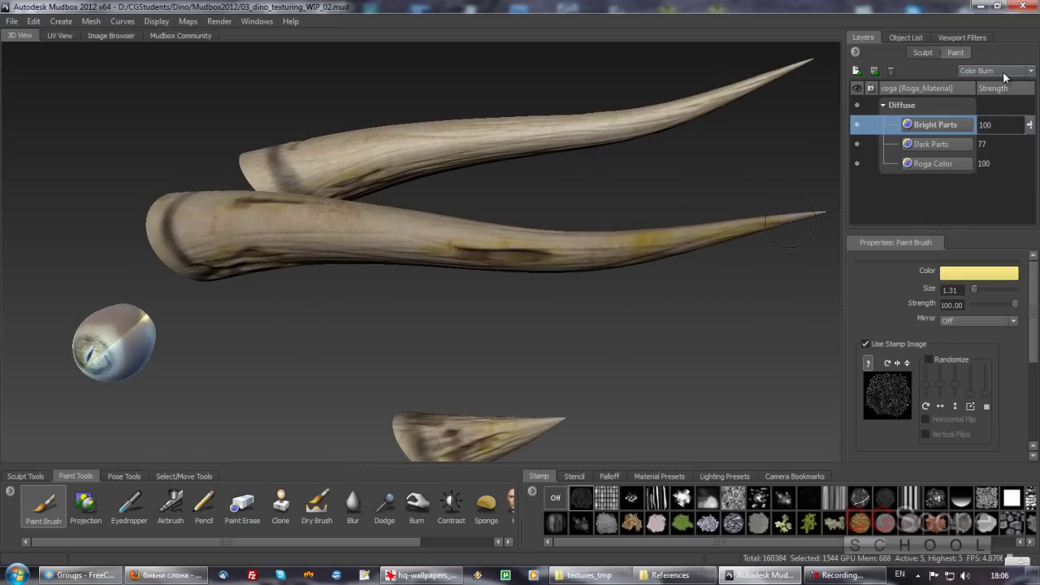
scroll(1005, 76, down, 1)
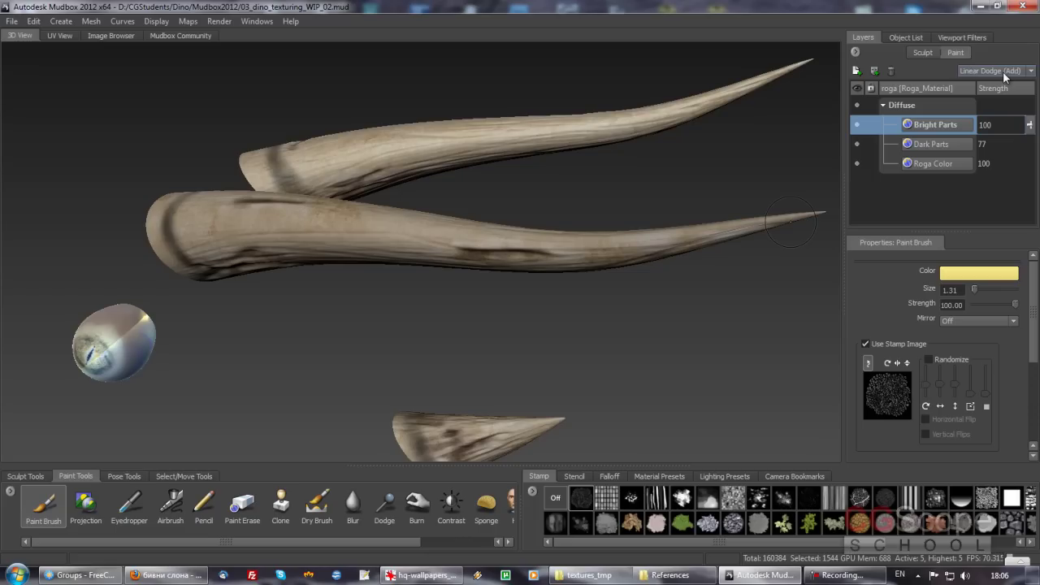
scroll(1005, 77, down, 1)
scroll(1005, 76, down, 1)
scroll(1005, 76, down, 1)
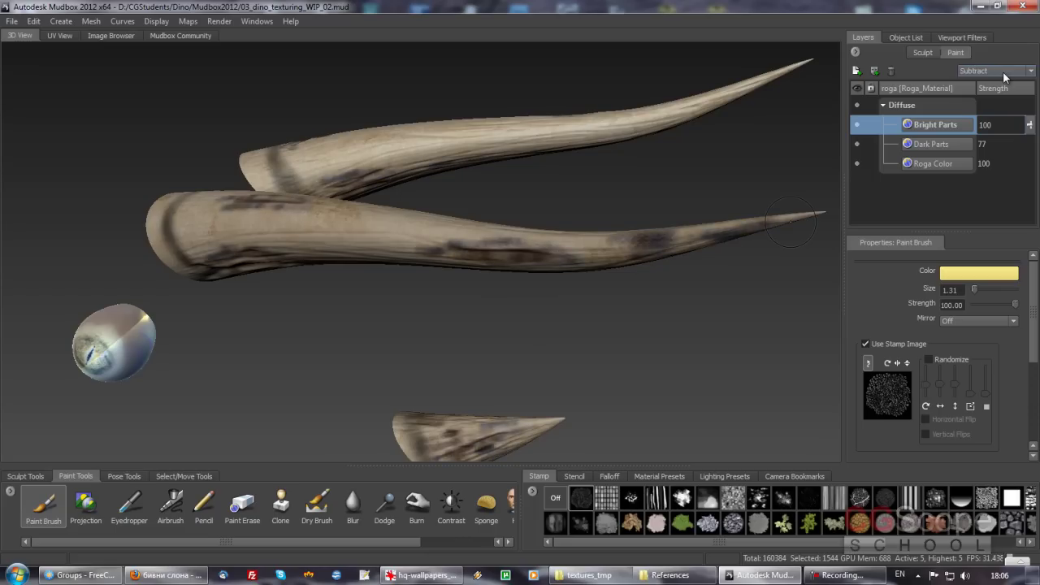
scroll(1005, 76, down, 1)
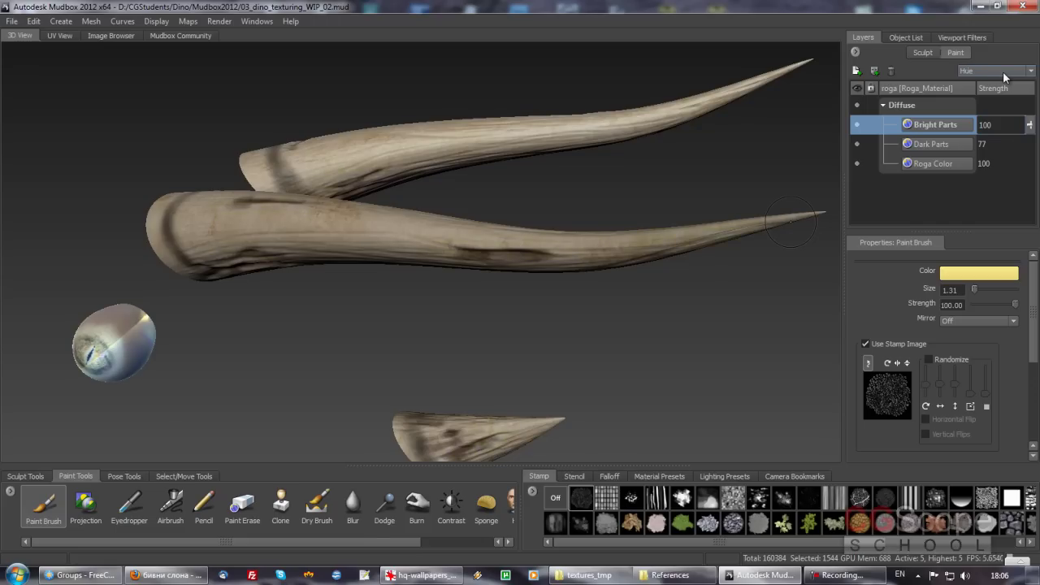
scroll(1005, 76, down, 2)
- Scroll back up through the blend modes and settle on Lighter Color
scroll(1005, 76, up, 1)
scroll(1005, 77, up, 1)
scroll(1005, 76, up, 2)
scroll(1005, 76, up, 1)
scroll(1005, 76, up, 1)
scroll(1005, 76, up, 1)
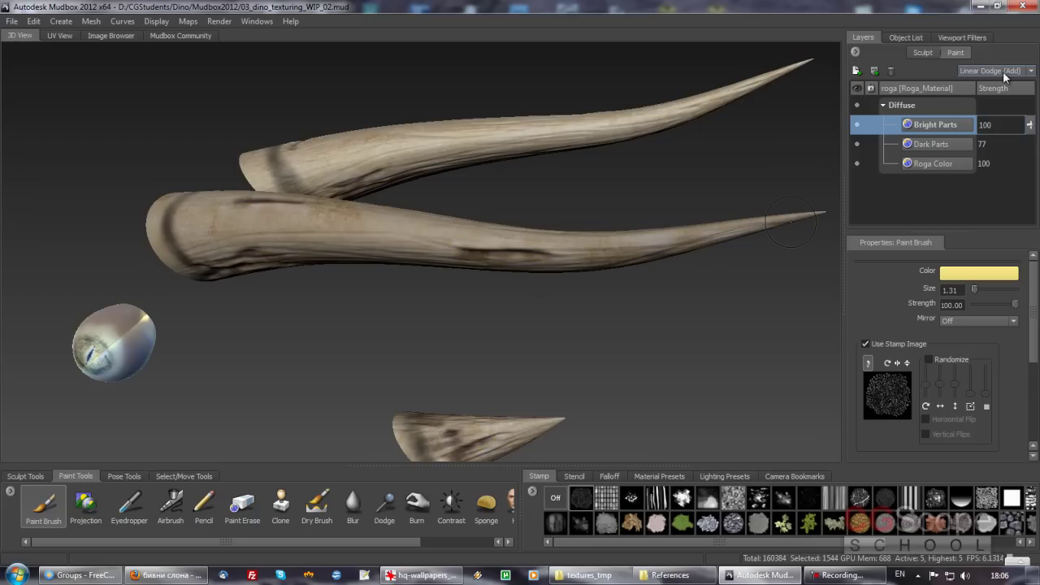
scroll(1005, 76, up, 1)
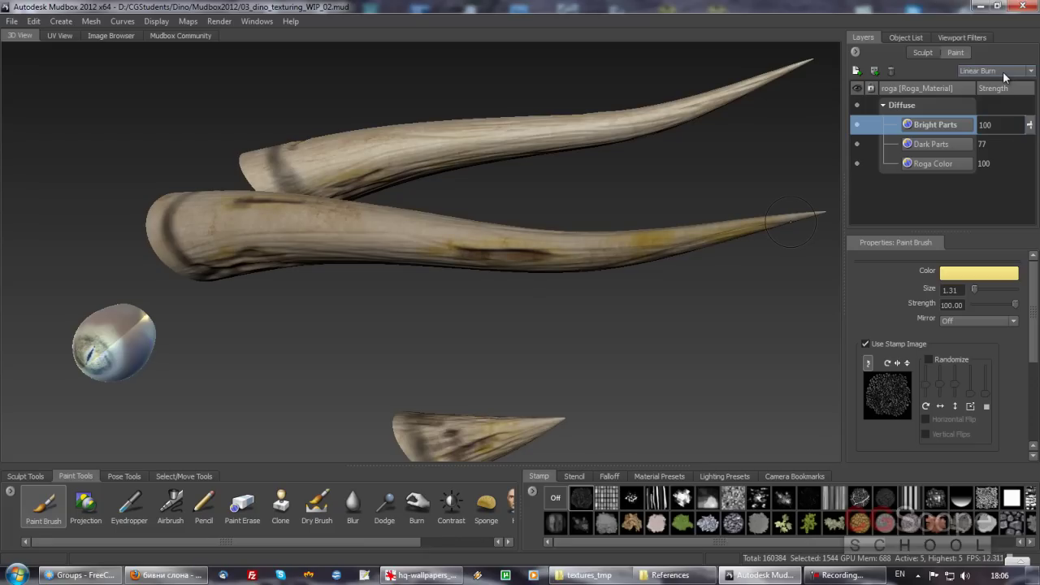
scroll(1005, 76, down, 1)
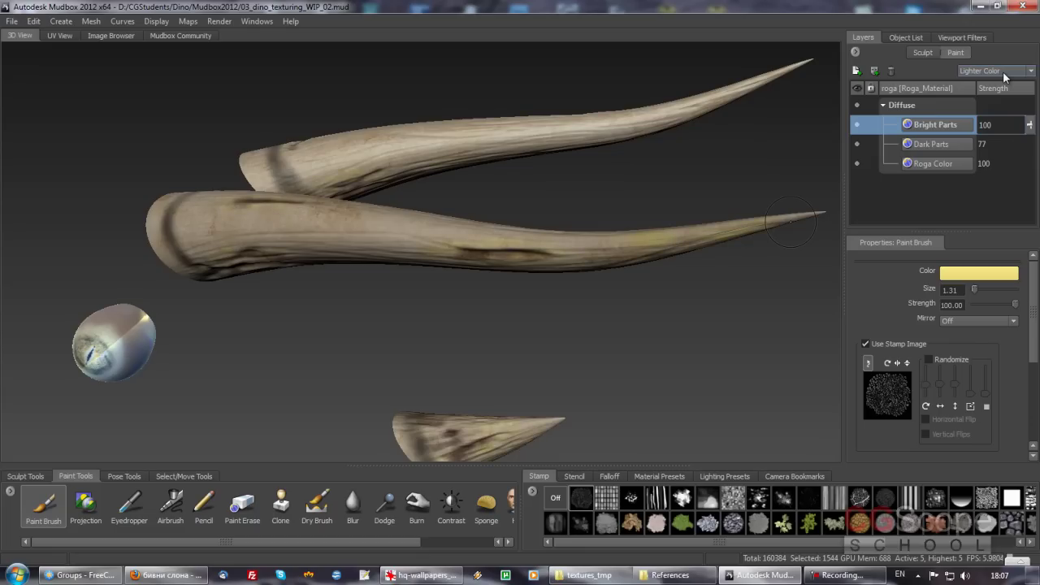
alt+drag(538, 313, 762, 223)
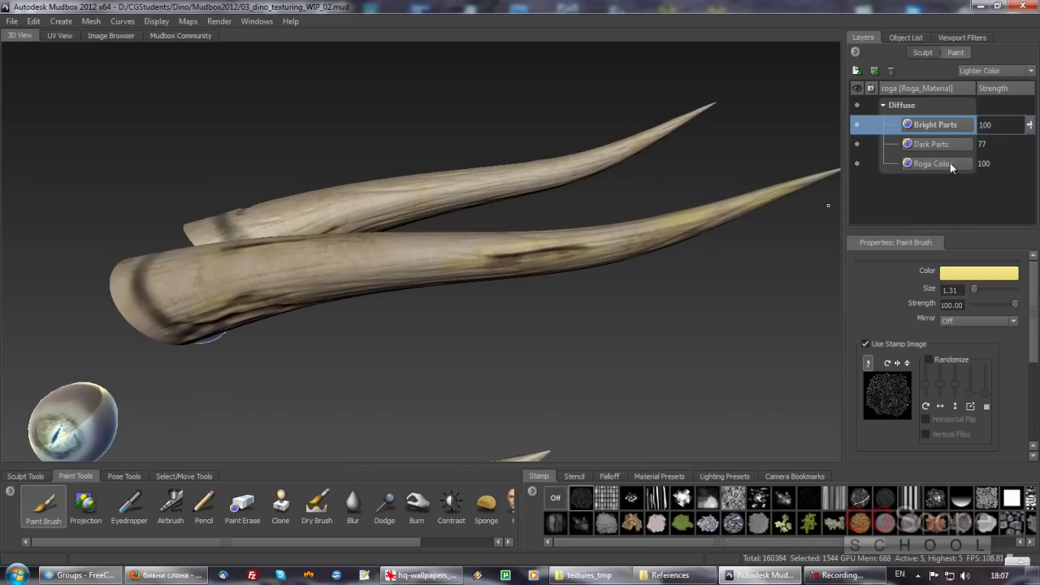
- Set Bright Parts strength to 200 and cycle its blend modes toward Screen
text(20)
key(Return)
mouse_move(591, 292)
alt+mouse_down()
mouse_move(609, 293)
mouse_move(599, 278)
mouse_move(612, 274)
alt+mouse_up()
click(1004, 72)
click(1006, 75)
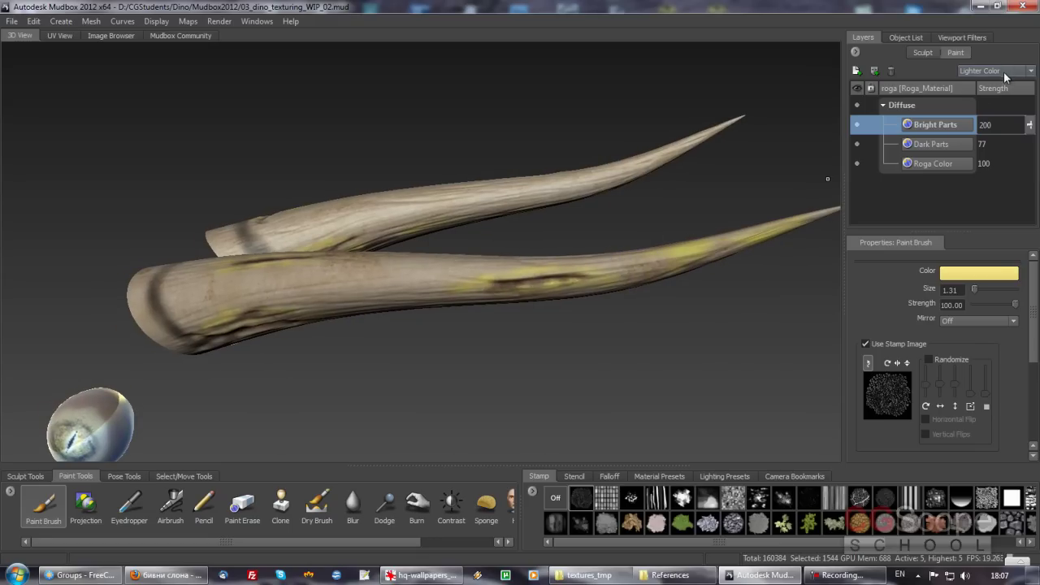
click(1006, 74)
click(993, 81)
click(1004, 72)
click(1004, 72)
scroll(1004, 72, down, 1)
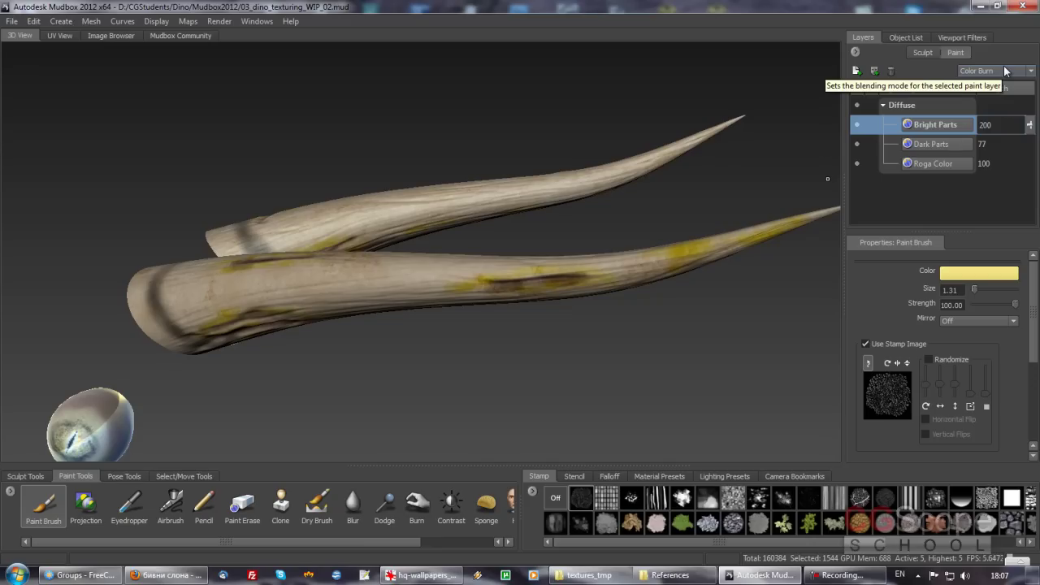
scroll(1005, 71, down, 1)
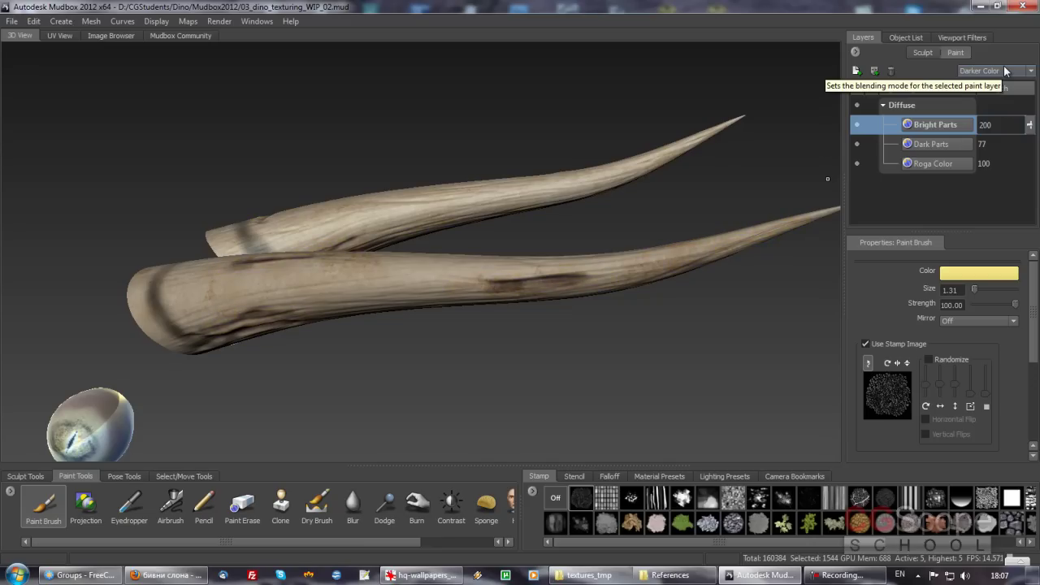
scroll(1005, 71, down, 1)
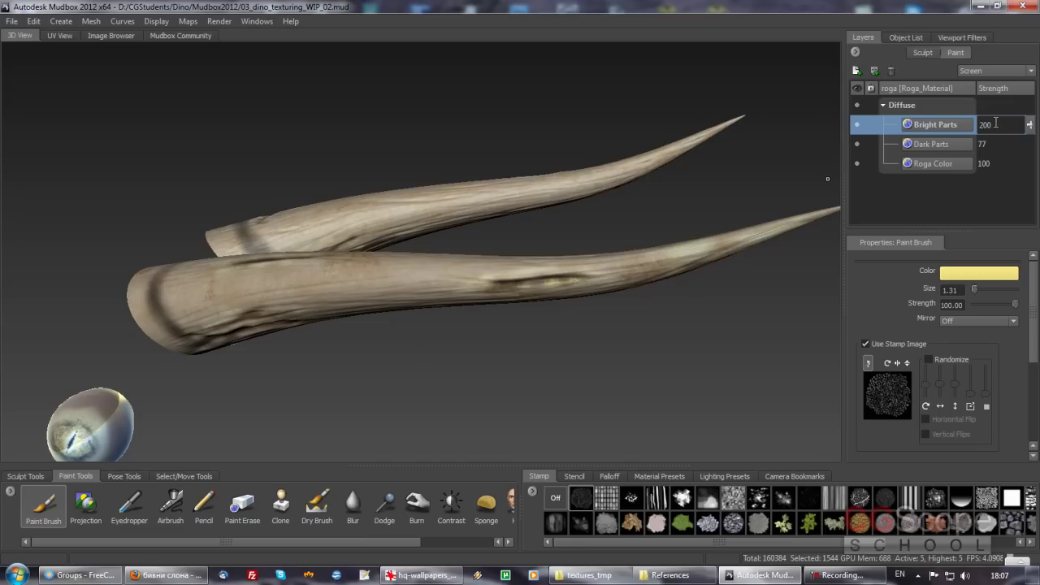
mouse_move(677, 226)
alt+mouse_down()
mouse_move(631, 260)
mouse_move(615, 292)
mouse_move(558, 323)
alt+mouse_up()
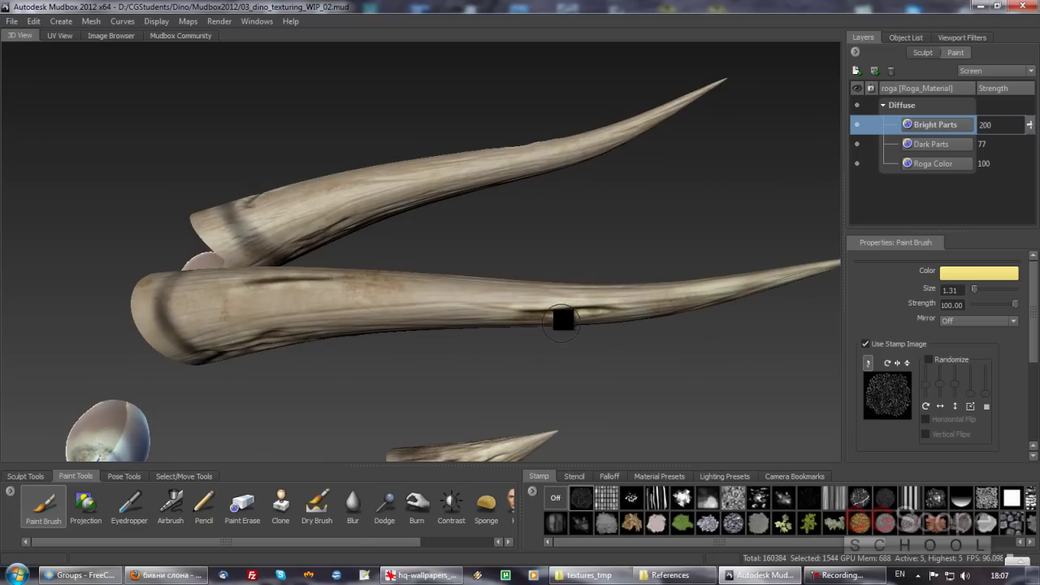
- Try Bright Parts strength 300, then return it to 200
text(300)
key(Return)
mouse_move(555, 276)
alt+mouse_down()
mouse_move(599, 273)
mouse_move(601, 249)
mouse_move(604, 263)
mouse_move(660, 282)
mouse_move(634, 248)
mouse_move(659, 262)
alt+mouse_up()
text(200)
key(Return)
mouse_move(558, 275)
alt+right_down()
mouse_move(534, 279)
mouse_move(569, 271)
alt+right_up()
- Toggle Bright Parts visibility to compare, then commit its strength at 150
click(857, 126)
click(856, 126)
click(857, 125)
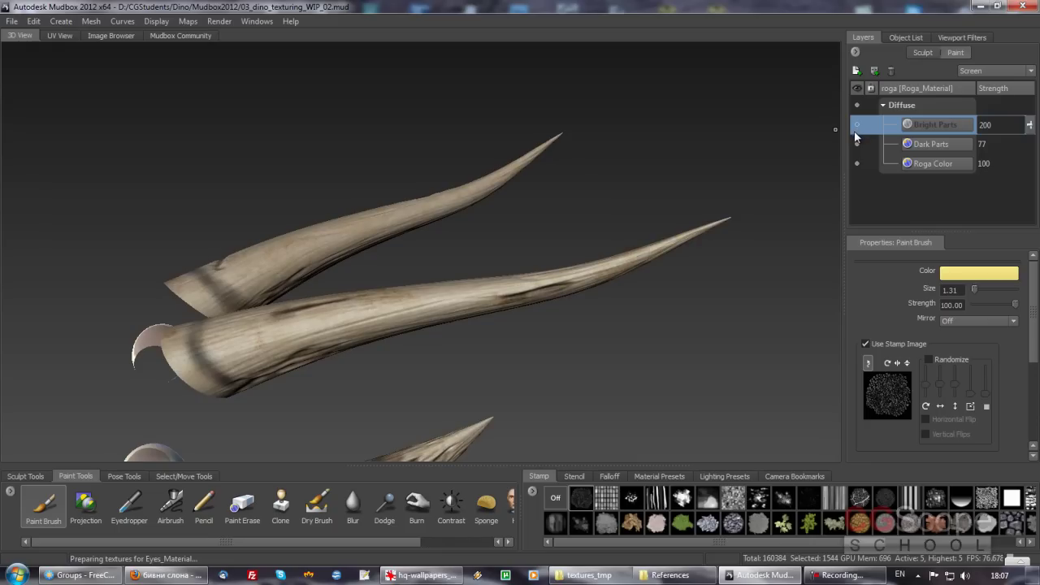
click(855, 130)
key(a)
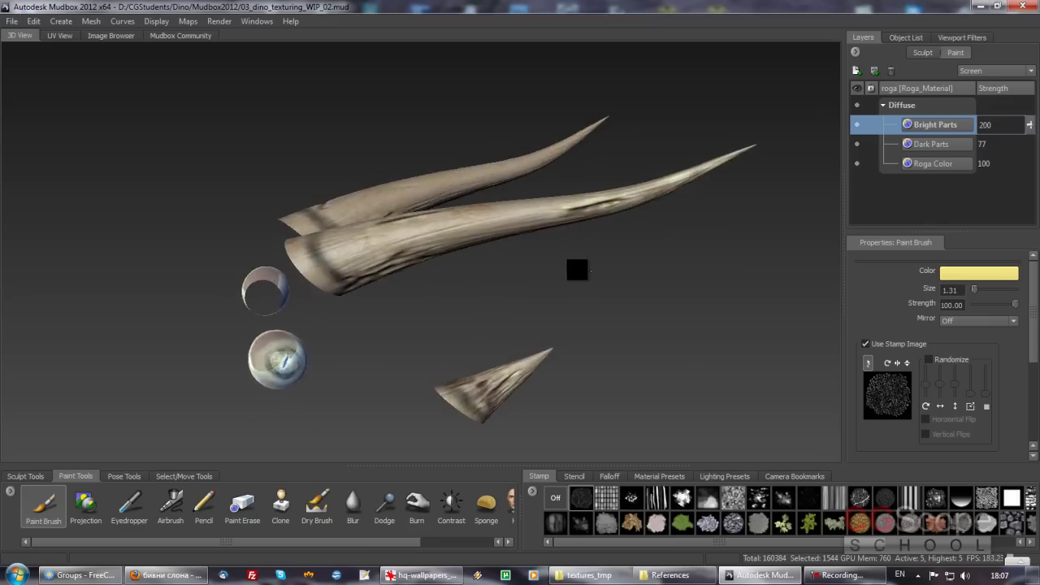
mouse_move(455, 258)
alt+mouse_down()
mouse_move(418, 301)
mouse_move(426, 282)
mouse_move(378, 314)
mouse_move(390, 319)
mouse_move(415, 297)
mouse_move(478, 308)
mouse_move(732, 227)
alt+mouse_up()
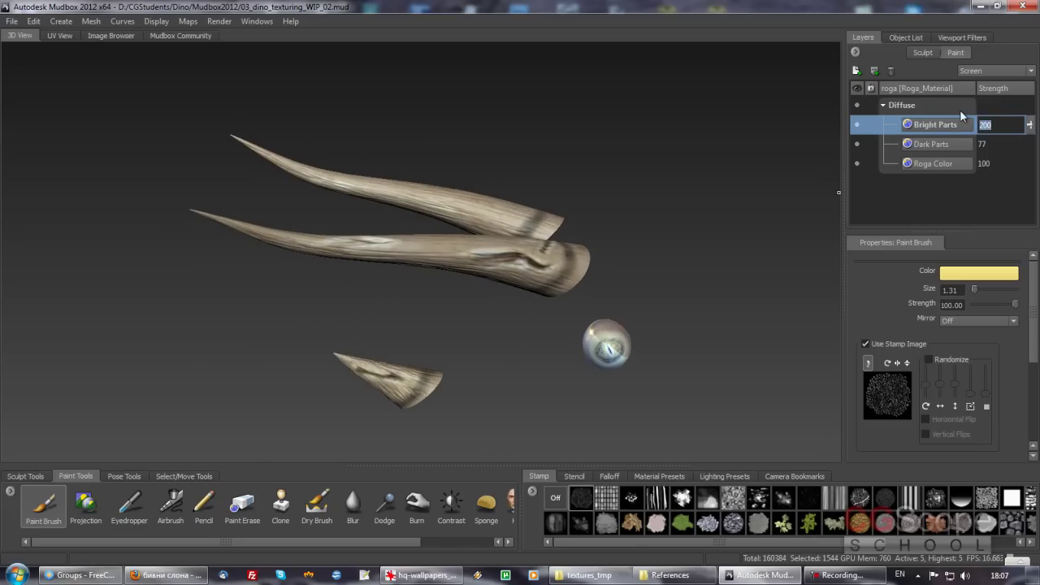
text(150)
key(Return)
mouse_move(488, 251)
alt+mouse_down()
mouse_move(492, 259)
mouse_move(429, 251)
mouse_move(496, 232)
alt+mouse_up()
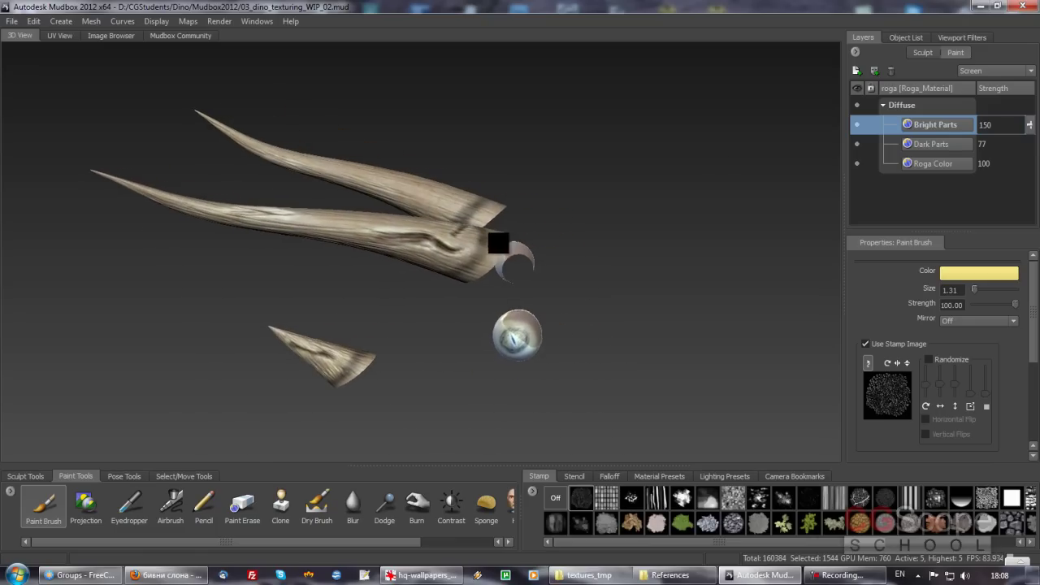
- Unhide the dinosaur body in the Object List and orbit to a side view of the head
click(908, 36)
click(859, 203)
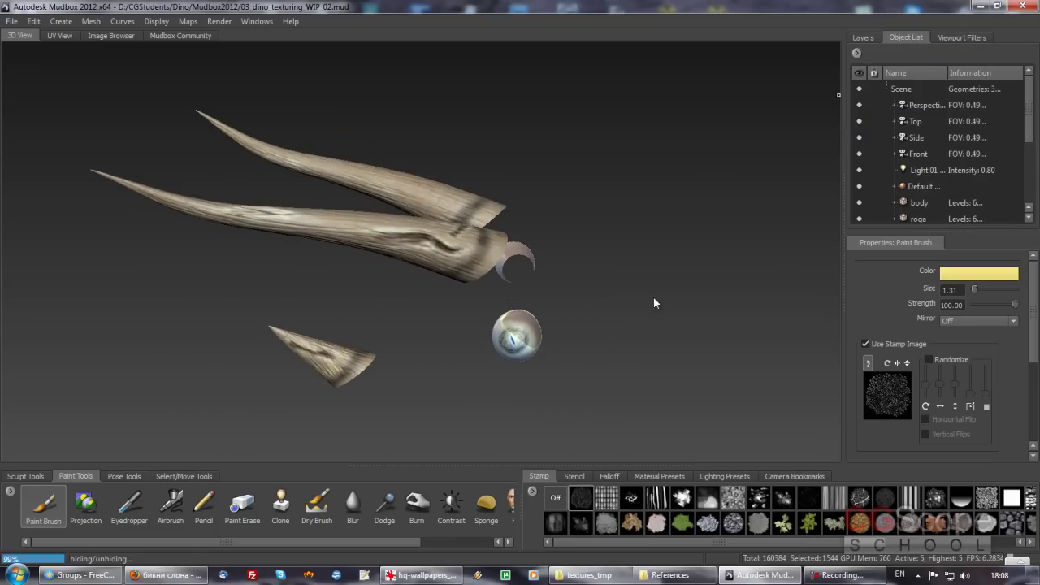
mouse_move(590, 303)
alt+mouse_down()
mouse_move(506, 301)
mouse_move(553, 300)
mouse_move(631, 273)
mouse_move(566, 273)
mouse_move(590, 260)
mouse_move(526, 271)
mouse_move(658, 202)
mouse_move(585, 232)
mouse_move(818, 147)
alt+mouse_up()
- Lower the Dark Parts paint layer strength from 77 to 60
click(863, 37)
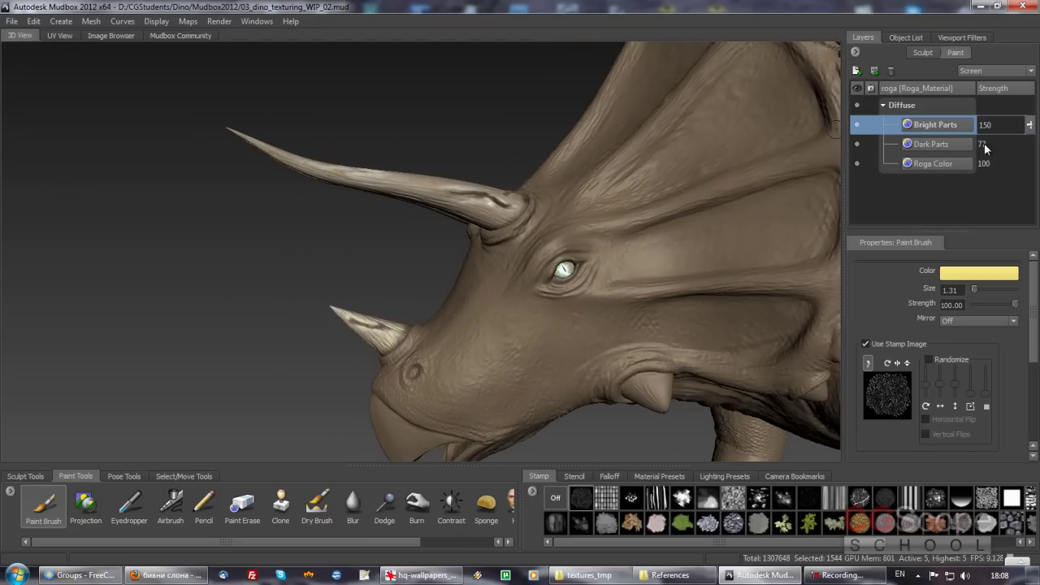
click(950, 144)
drag(1028, 143, 1030, 181)
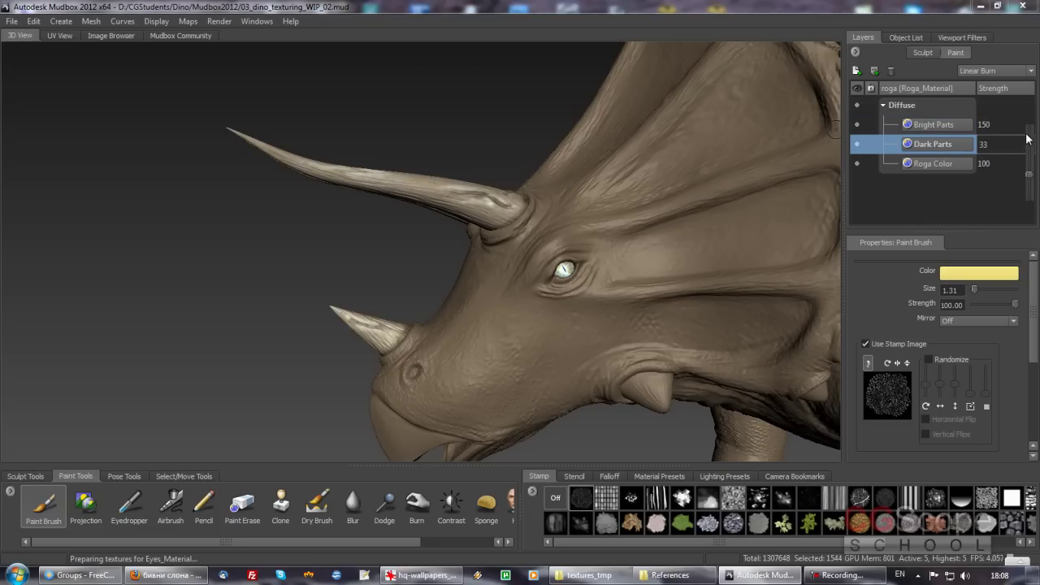
drag(1030, 178, 1029, 180)
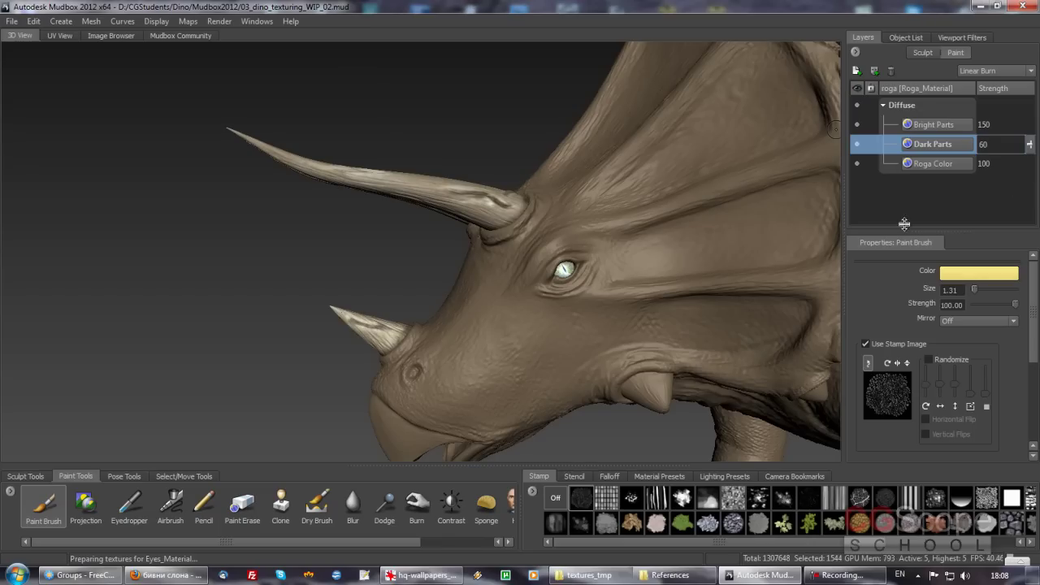
mouse_move(442, 249)
alt+mouse_down()
mouse_move(445, 272)
mouse_move(503, 284)
mouse_move(495, 287)
mouse_move(601, 269)
mouse_move(383, 276)
mouse_move(482, 251)
mouse_move(448, 235)
mouse_move(541, 262)
mouse_move(475, 245)
mouse_move(519, 239)
mouse_move(450, 260)
mouse_move(427, 232)
mouse_move(413, 253)
mouse_move(395, 232)
mouse_move(473, 227)
mouse_move(458, 214)
mouse_move(483, 204)
mouse_move(481, 213)
alt+mouse_up()
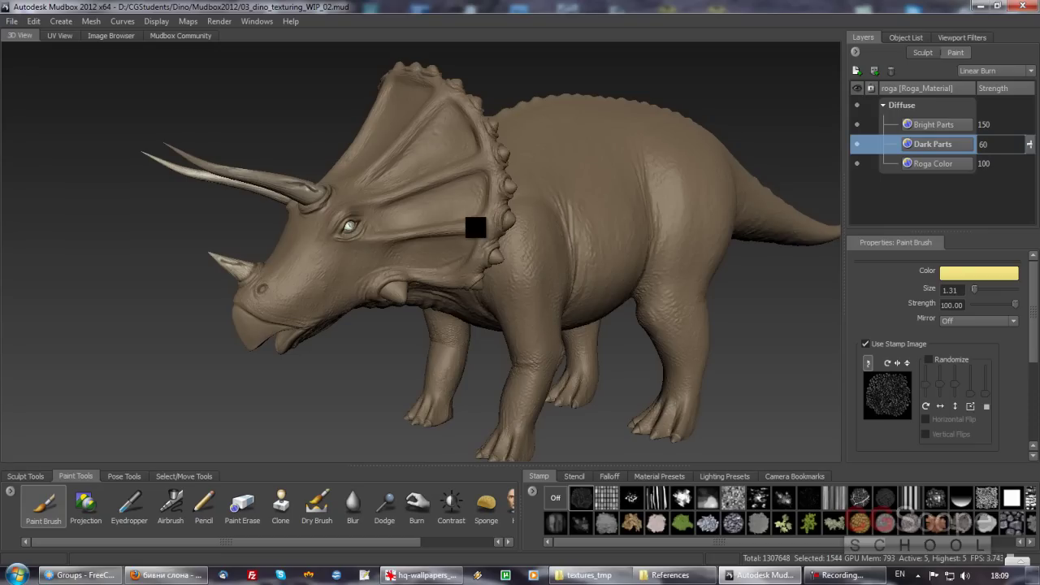
- Tumble around the triceratops to check the horns, then save the scene with Ctrl+S
mouse_move(379, 243)
alt+mouse_down()
mouse_move(395, 284)
mouse_move(314, 298)
mouse_move(377, 284)
alt+mouse_up()
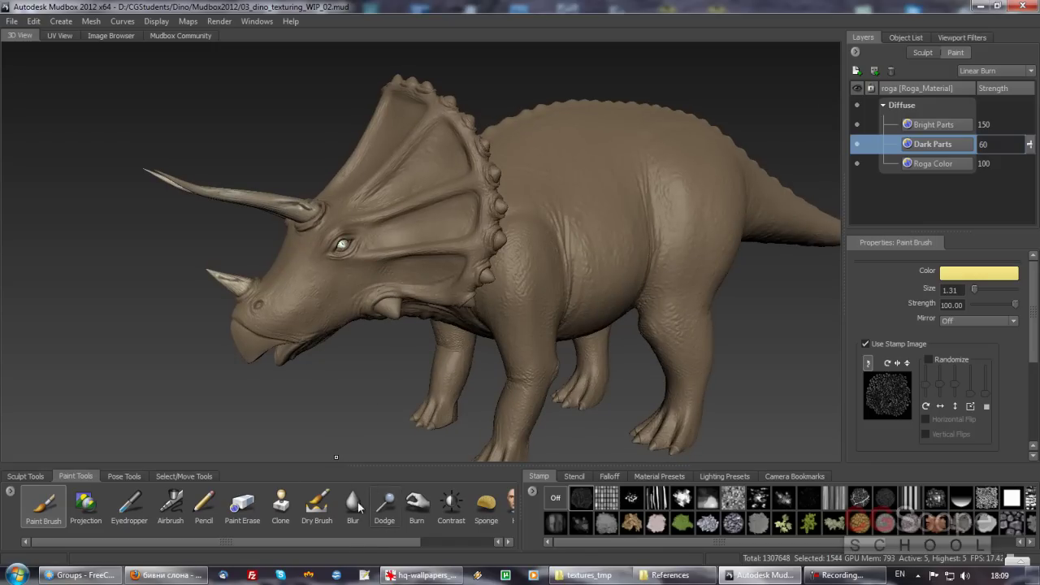
mouse_move(535, 243)
alt+mouse_down()
mouse_move(525, 229)
mouse_move(560, 242)
mouse_move(541, 232)
mouse_move(558, 250)
mouse_move(529, 249)
mouse_move(543, 246)
mouse_move(515, 293)
mouse_move(506, 281)
alt+mouse_up()
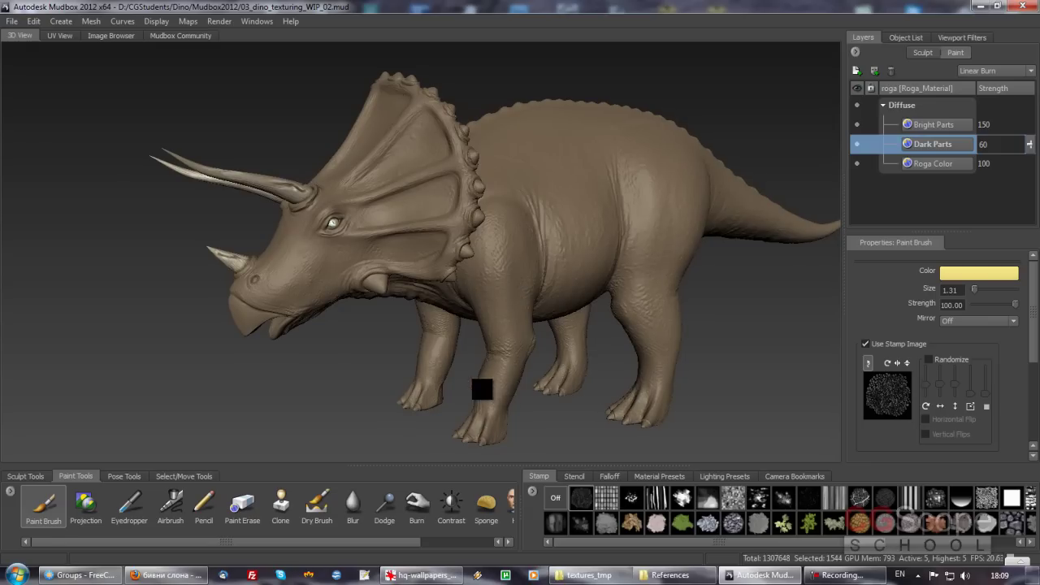
mouse_move(530, 320)
alt+mouse_down()
mouse_move(532, 290)
mouse_move(515, 295)
mouse_move(560, 298)
mouse_move(558, 267)
mouse_move(541, 262)
mouse_move(557, 285)
mouse_move(528, 262)
mouse_move(539, 288)
mouse_move(557, 220)
mouse_move(567, 235)
mouse_move(557, 228)
mouse_move(533, 249)
mouse_move(566, 257)
alt+mouse_up()
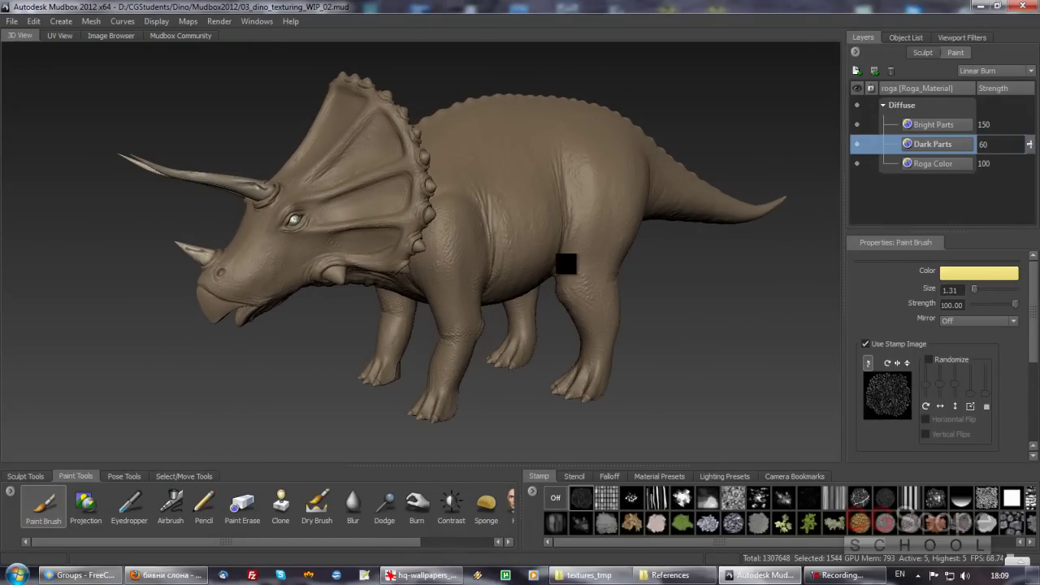
key(ctrl+s)
- Browse from textures_tmp to Dino > Mudbox2012 > 03_dino_texturing_WIP_02-files in Explorer
click(583, 575)
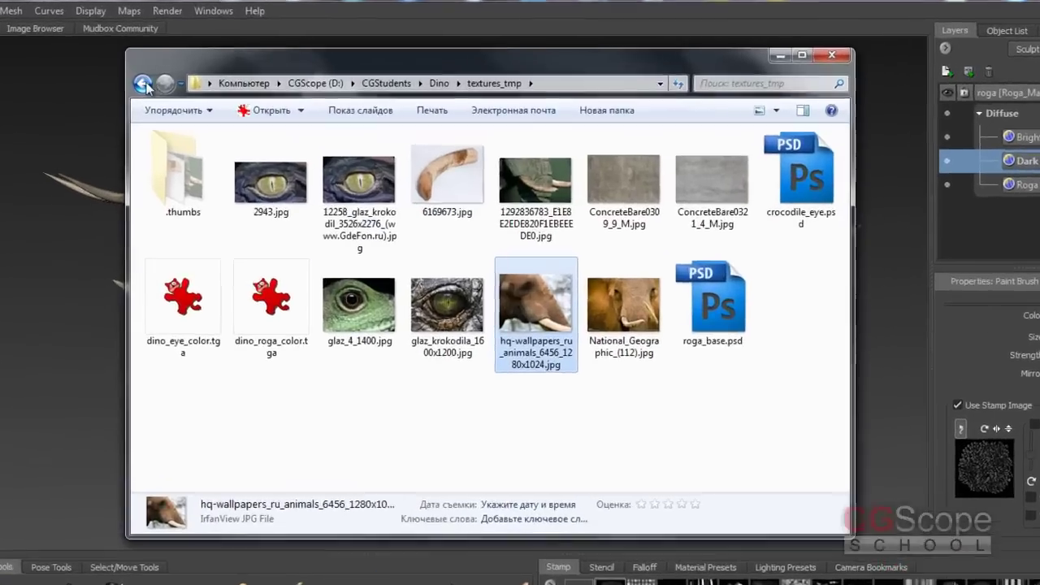
click(198, 80)
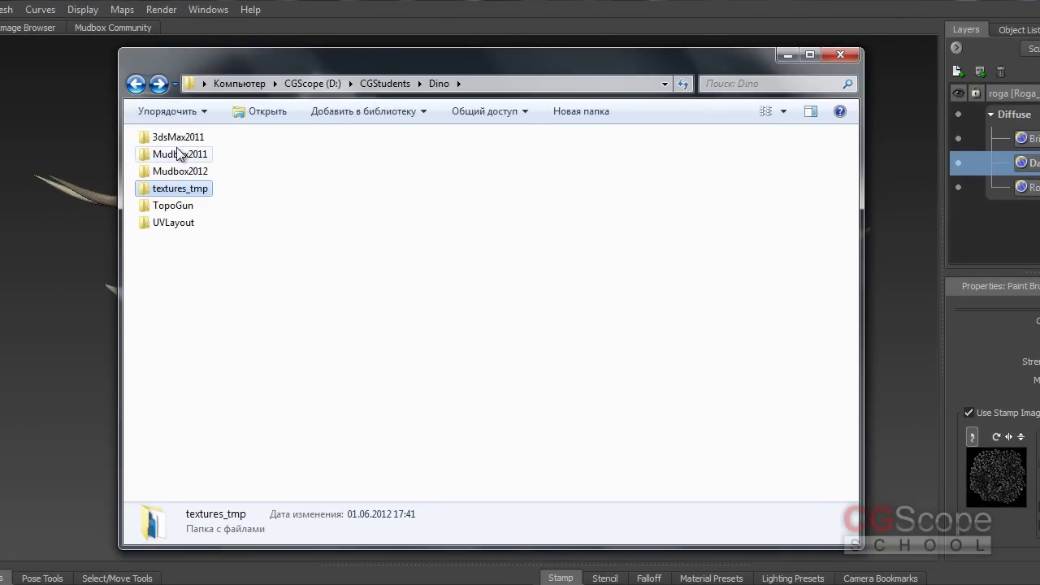
double_click(179, 171)
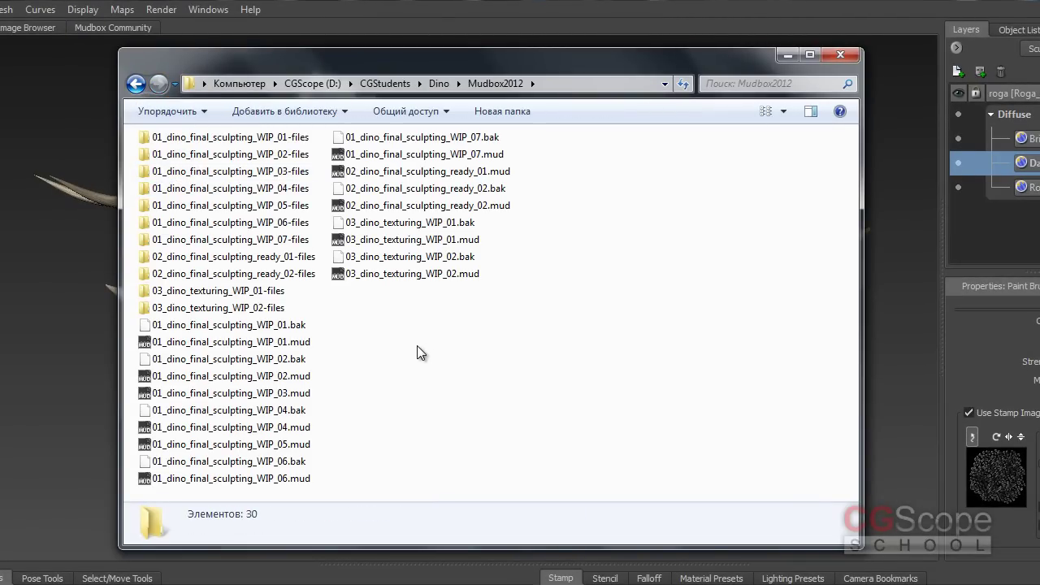
click(405, 275)
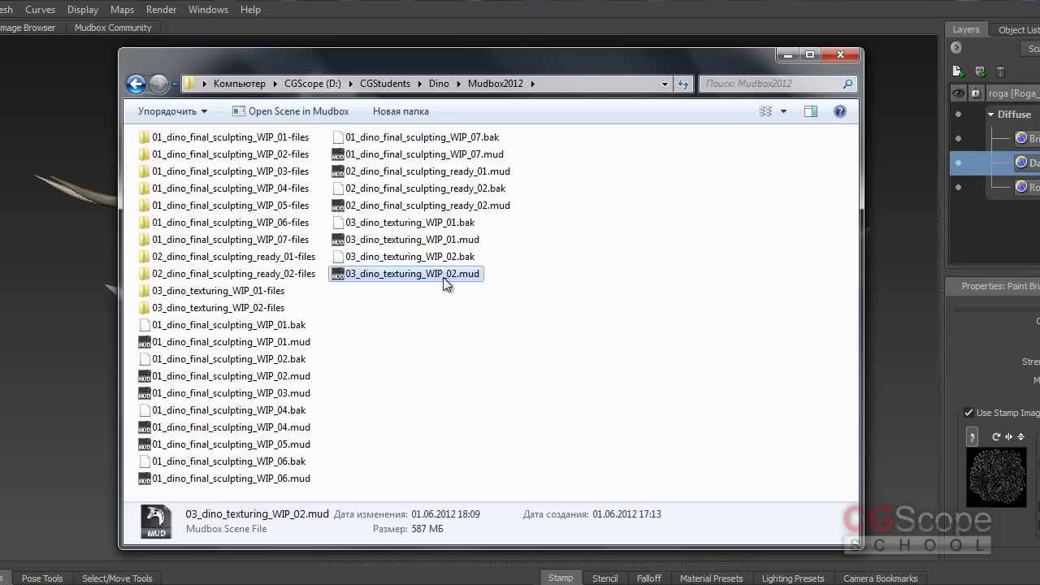
click(209, 313)
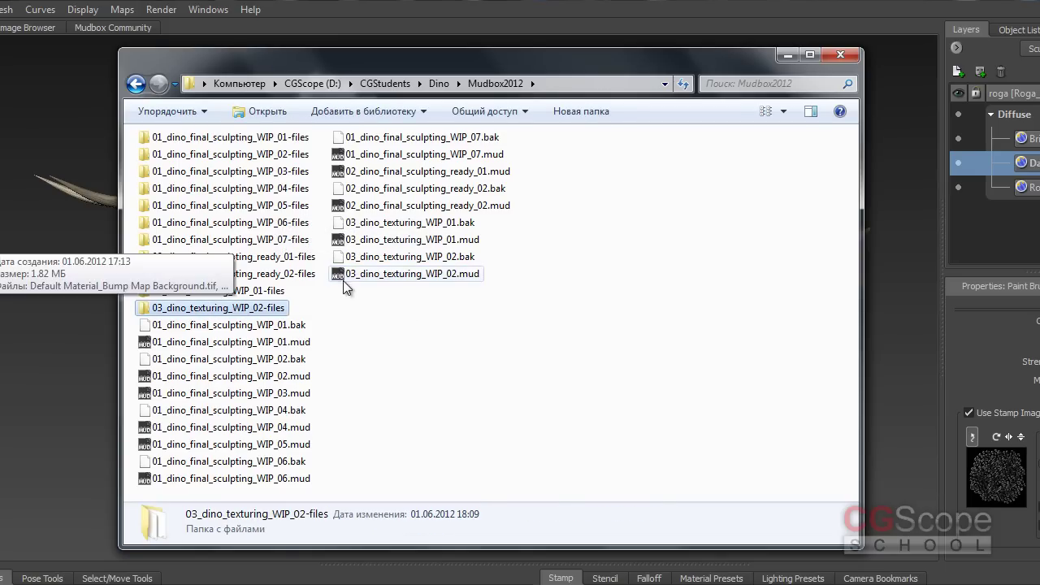
click(357, 276)
double_click(257, 311)
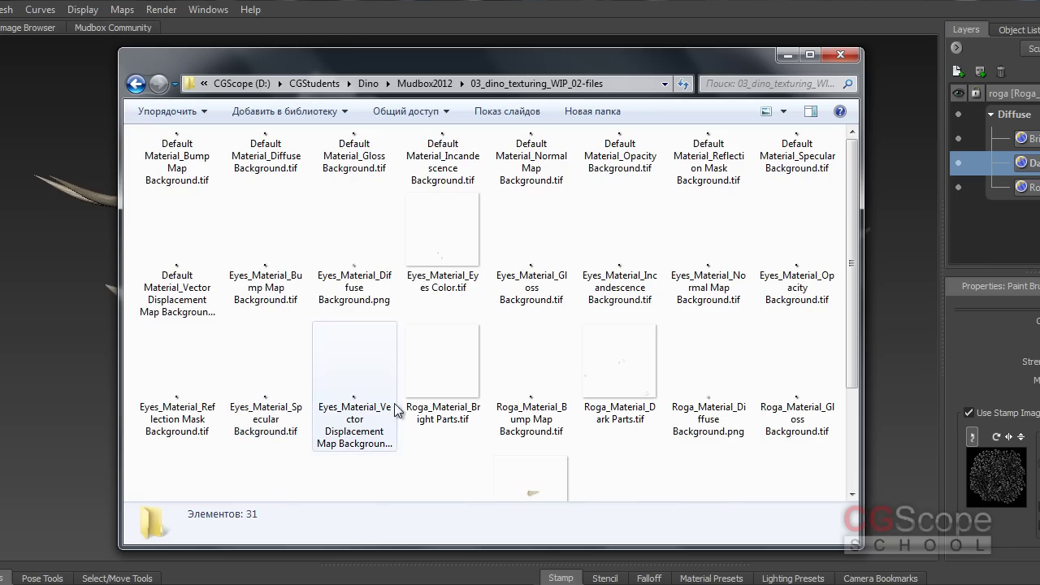
mouse_move(855, 345)
mouse_down()
mouse_move(855, 434)
mouse_move(864, 346)
mouse_up()
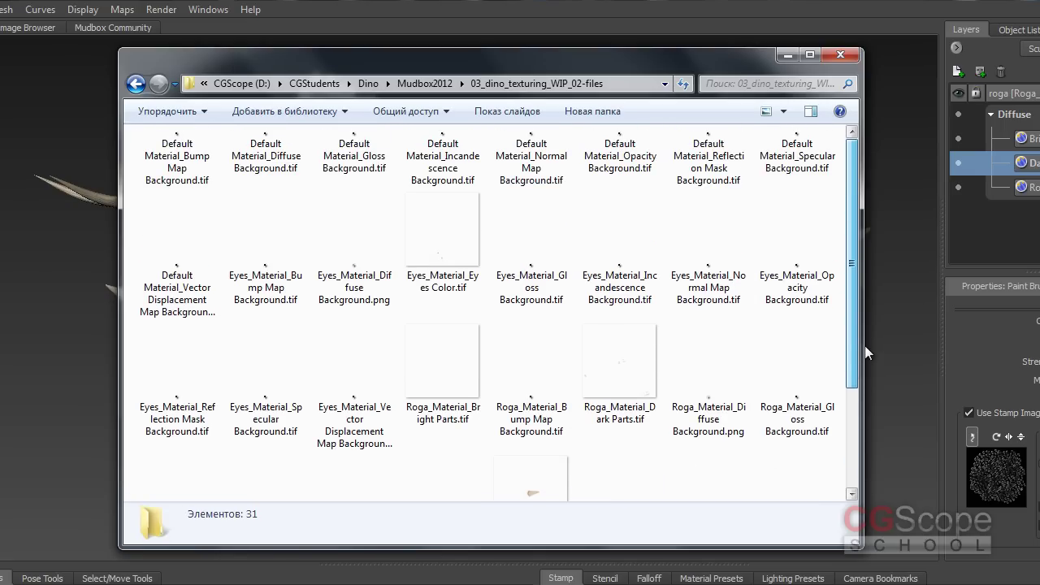
- Compare the saved Roga_Material Bright Parts, Dark Parts, Bump Map and Roga Color textures
click(433, 234)
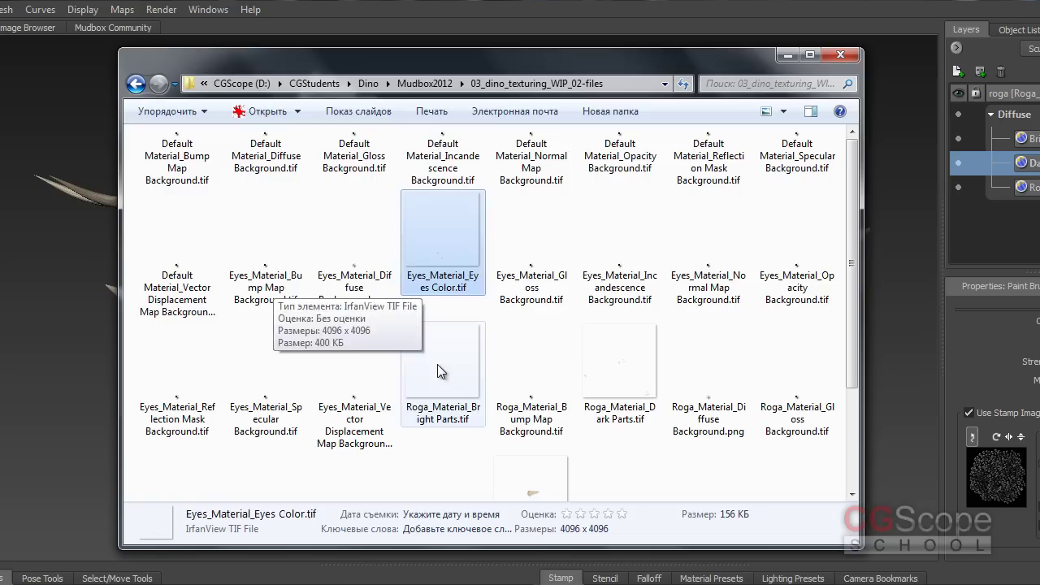
click(436, 365)
mouse_move(443, 366)
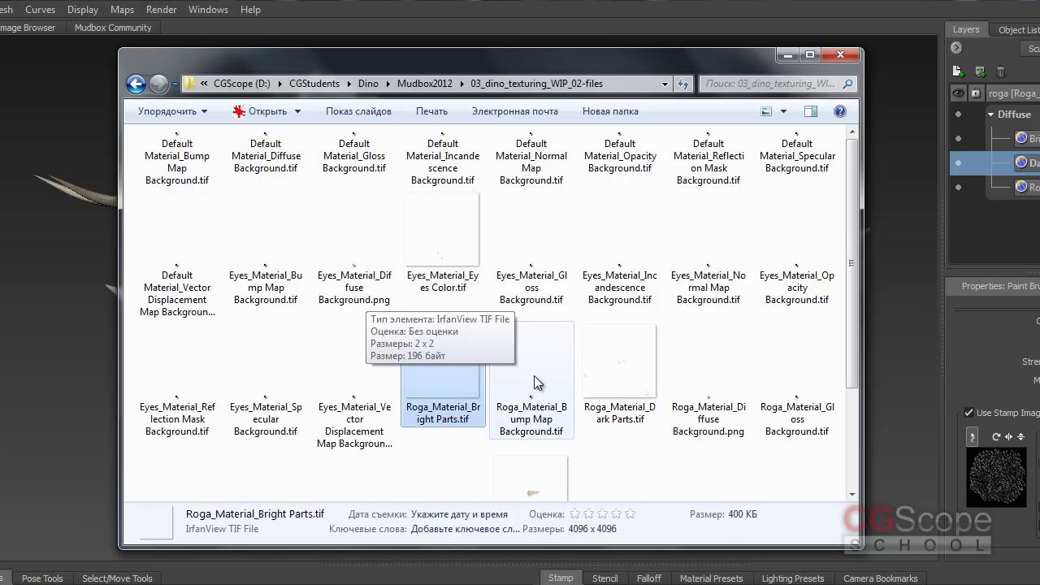
click(532, 374)
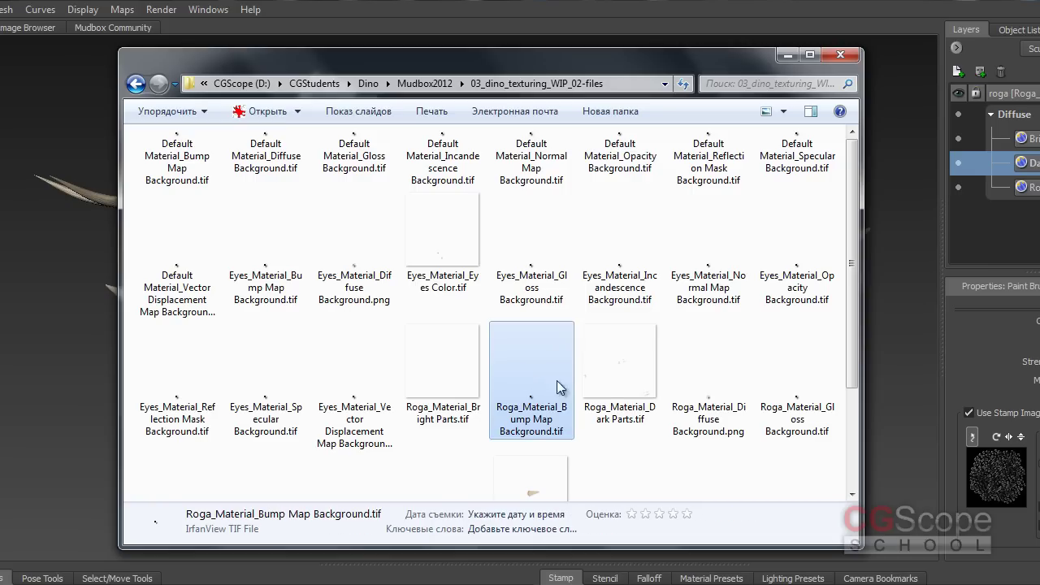
click(625, 372)
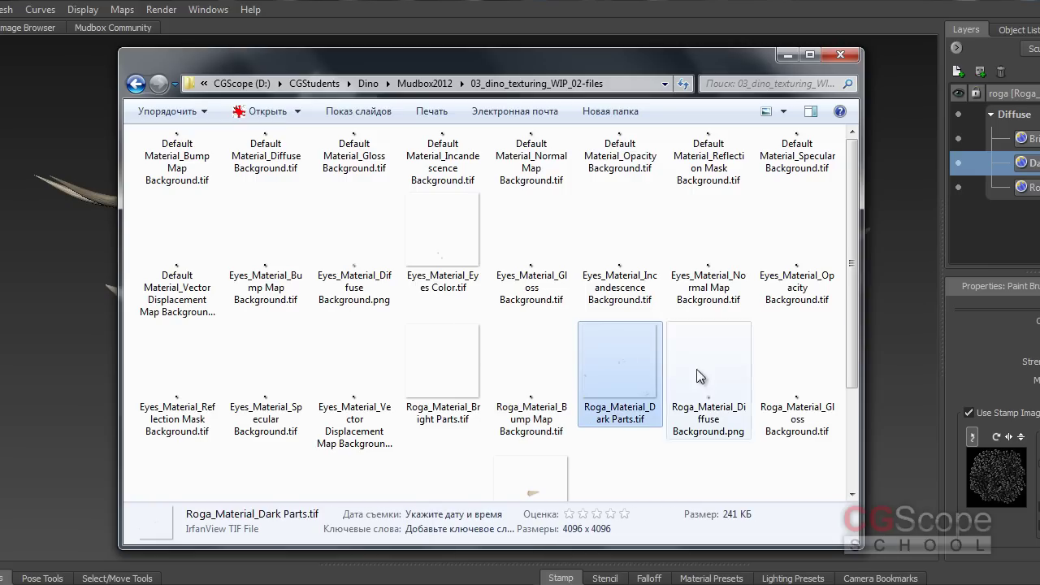
drag(853, 355, 846, 453)
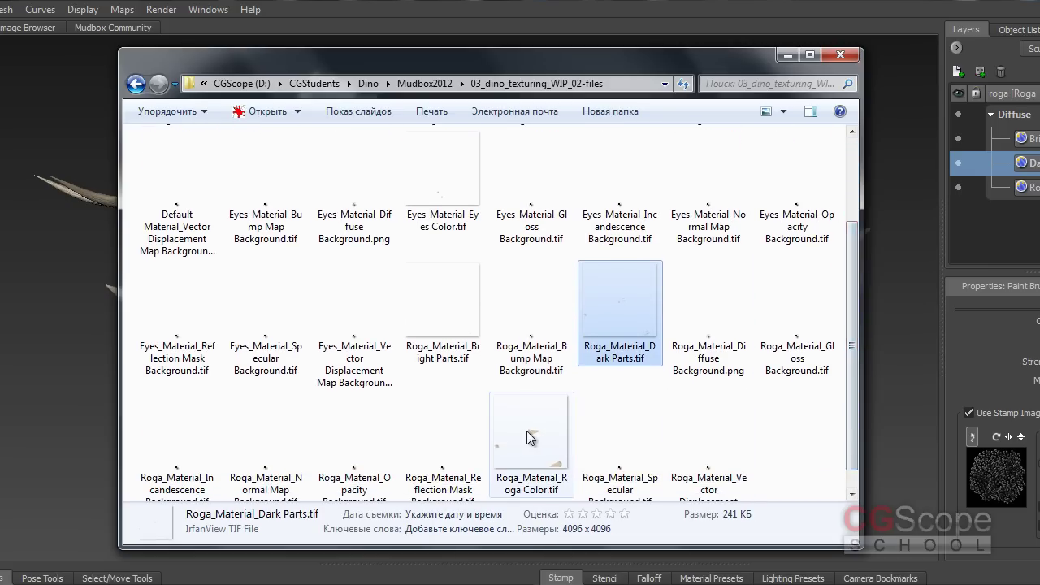
click(524, 431)
click(442, 276)
click(593, 286)
click(528, 407)
click(449, 278)
click(618, 288)
click(441, 285)
click(622, 301)
click(522, 409)
click(448, 292)
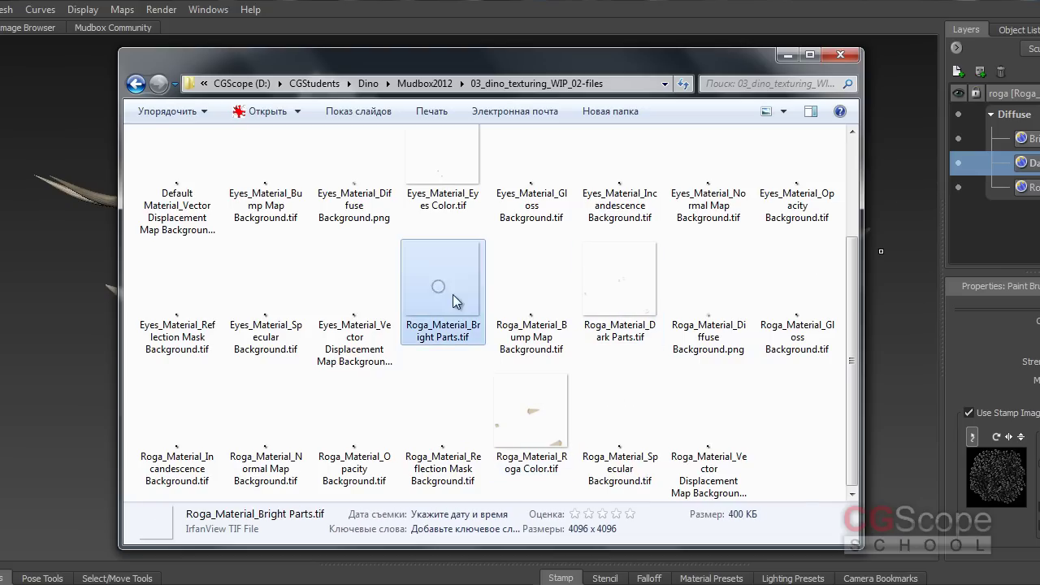
click(609, 283)
click(524, 416)
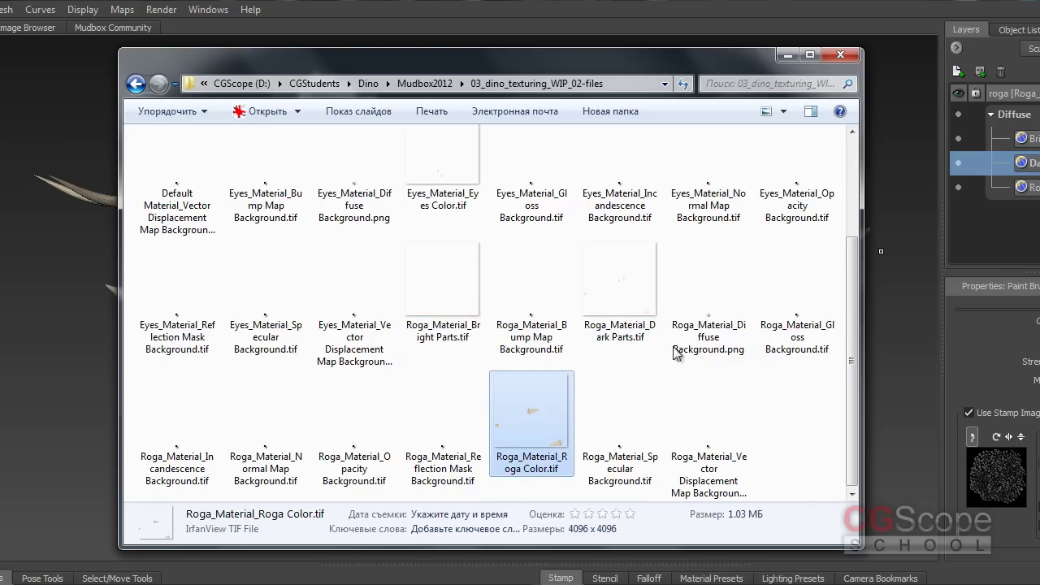
drag(854, 319, 855, 242)
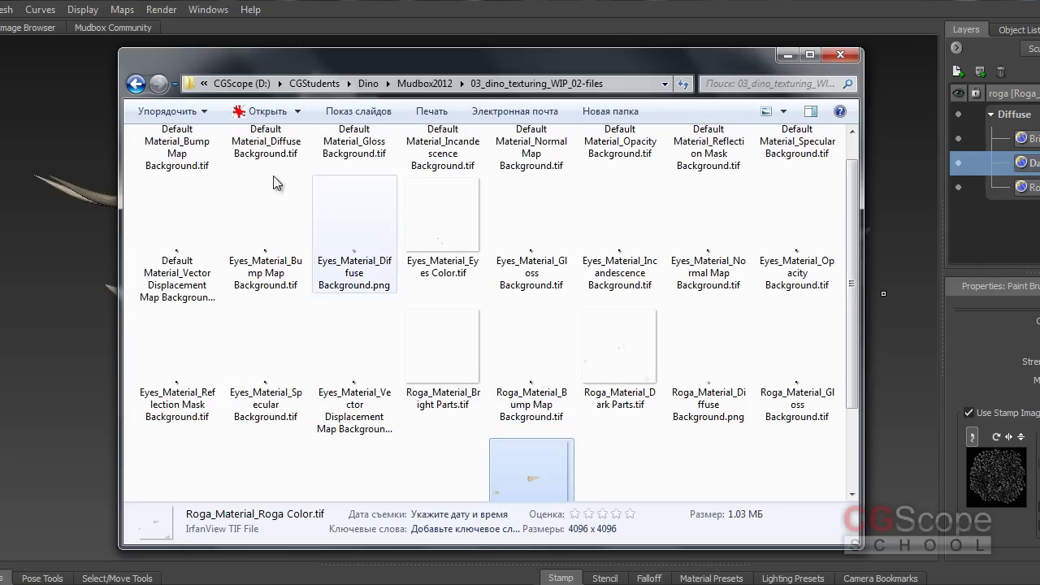
- Show the 03_dino_texturing_WIP_02-files folder's Properties: 31 files, 1.82 MB
click(138, 86)
click(384, 352)
click(280, 311)
key(alt+Return)
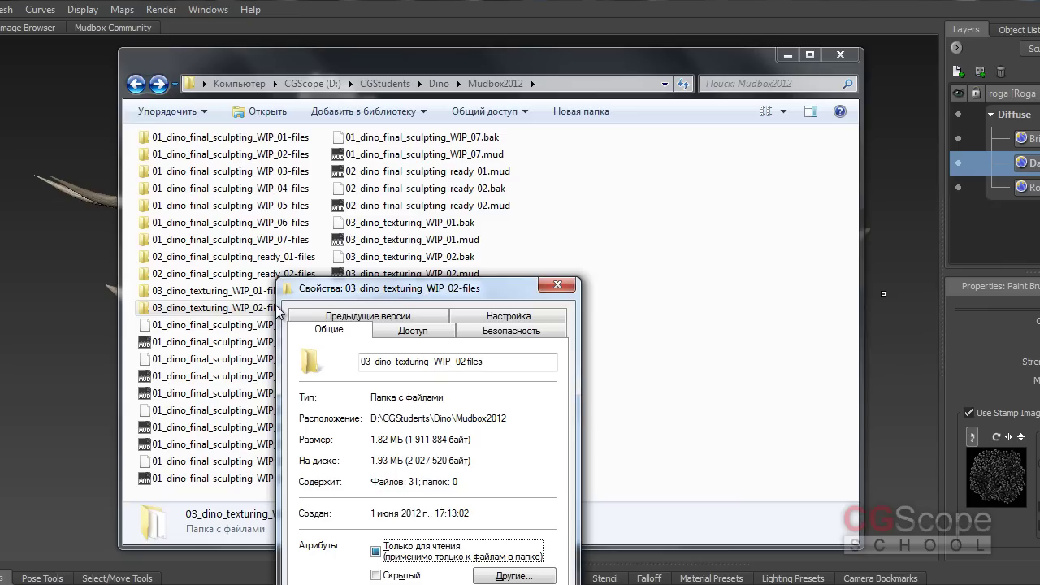
- Close the texture folder's Properties and go back to the Dino folder
key(Escape)
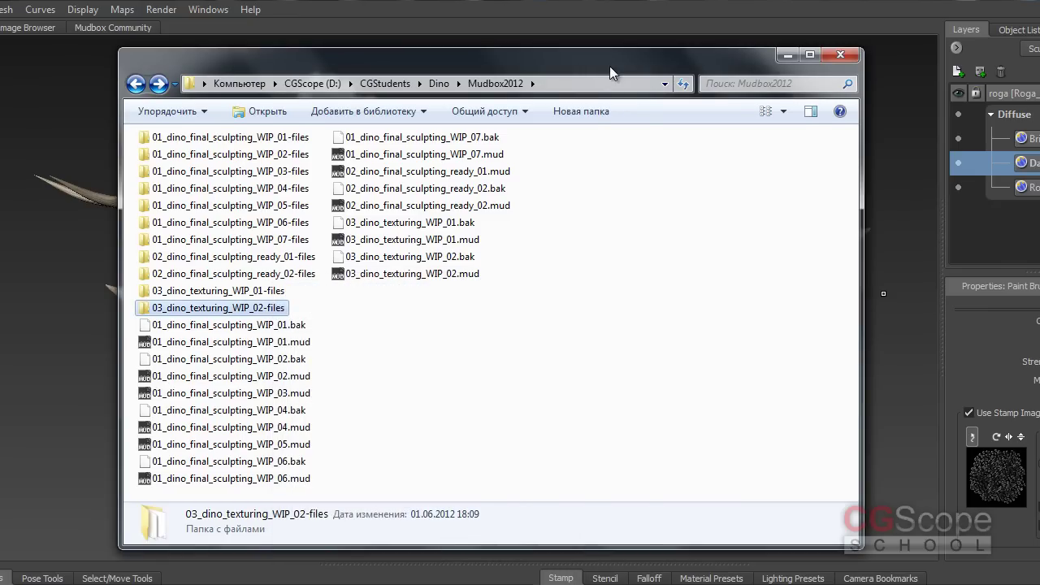
drag(609, 65, 635, 61)
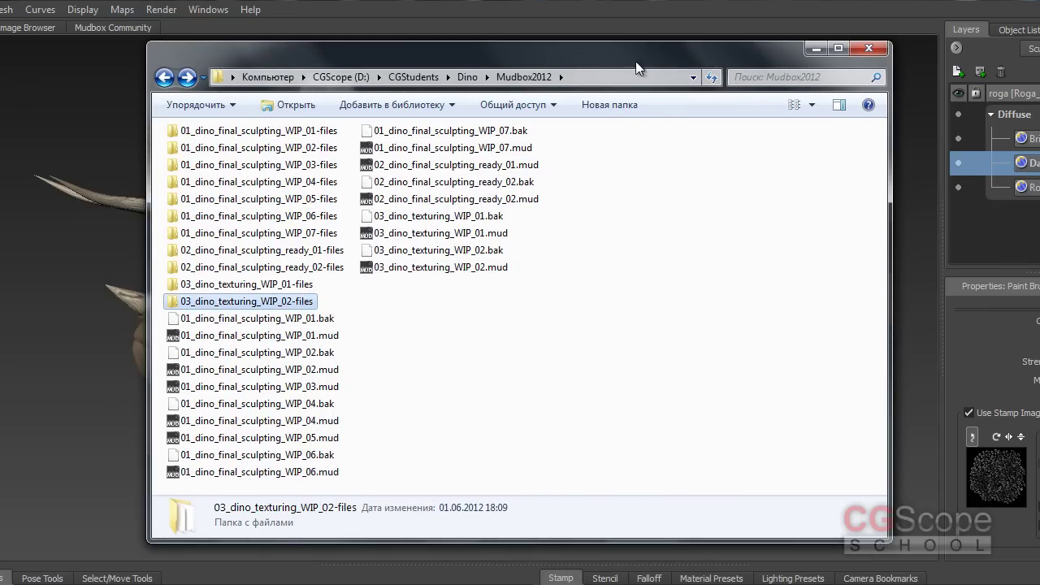
click(163, 77)
- Check the Mudbox2012 folder's Properties (7.74 GB, 150 files), then reopen it
key(alt+Return)
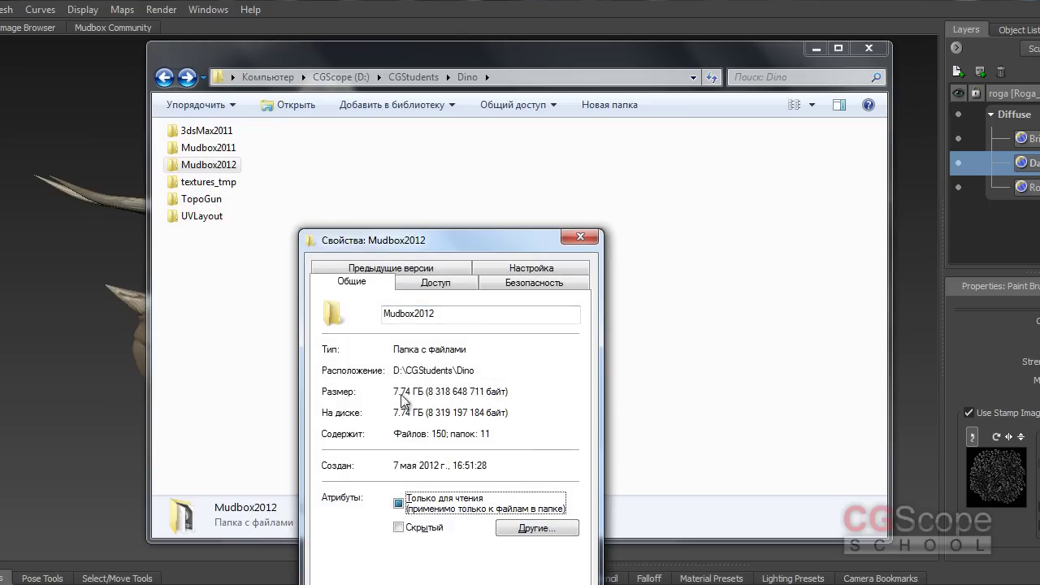
drag(498, 240, 520, 191)
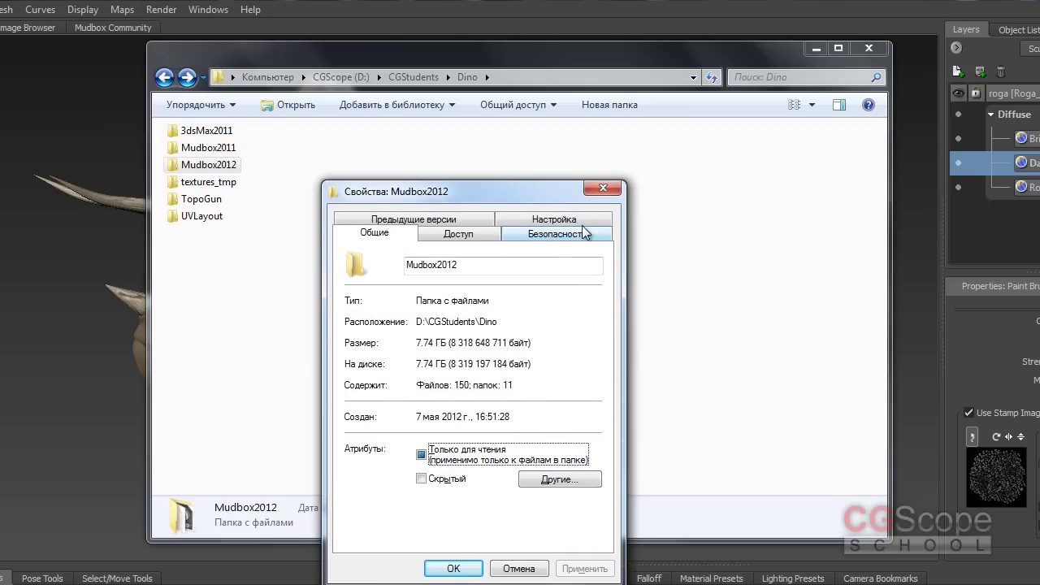
click(605, 187)
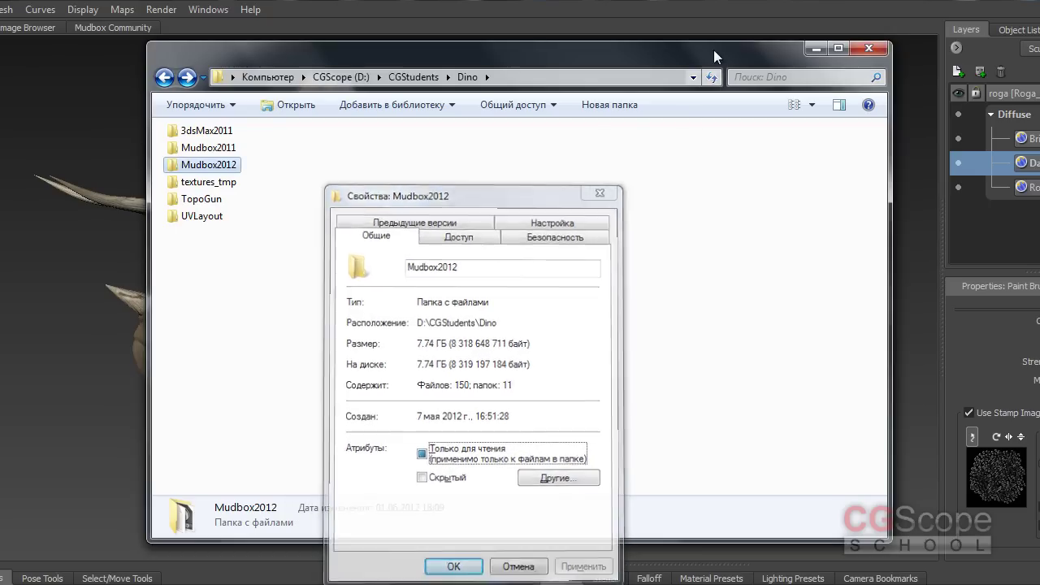
double_click(211, 166)
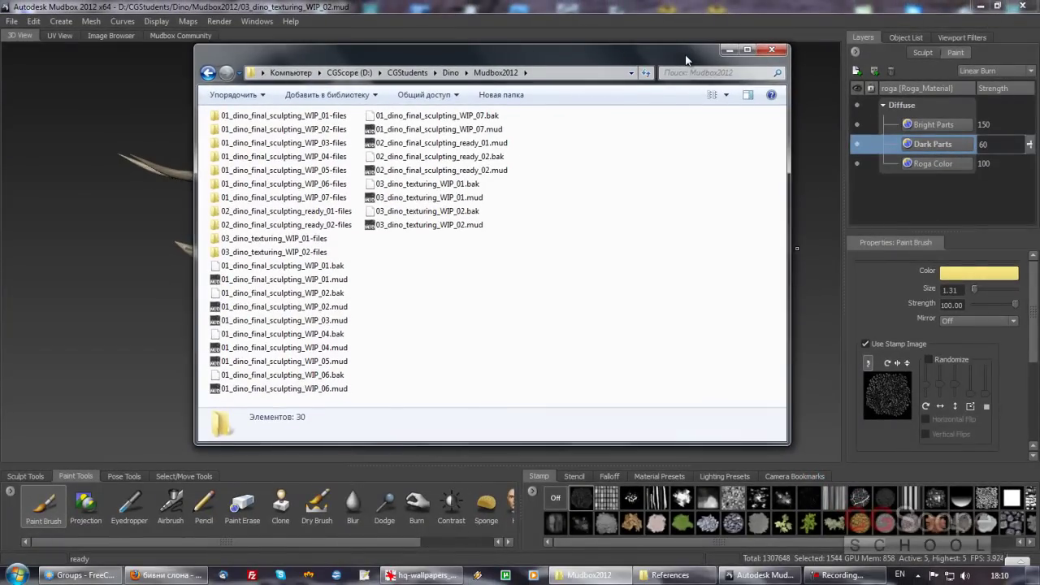
- Minimize the Explorer window to reveal the triceratops in the Mudbox viewport
drag(687, 60, 693, 64)
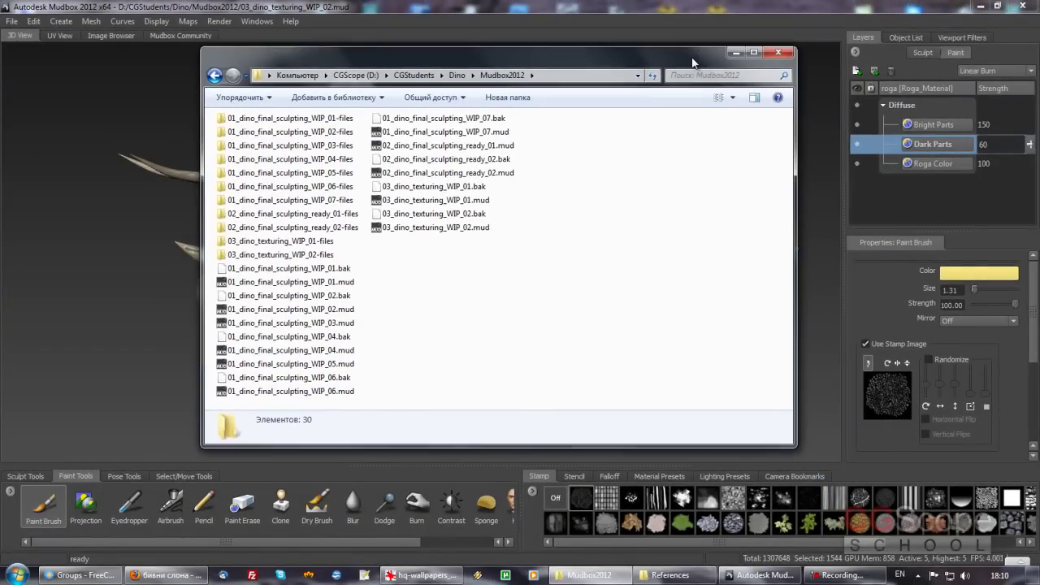
click(736, 52)
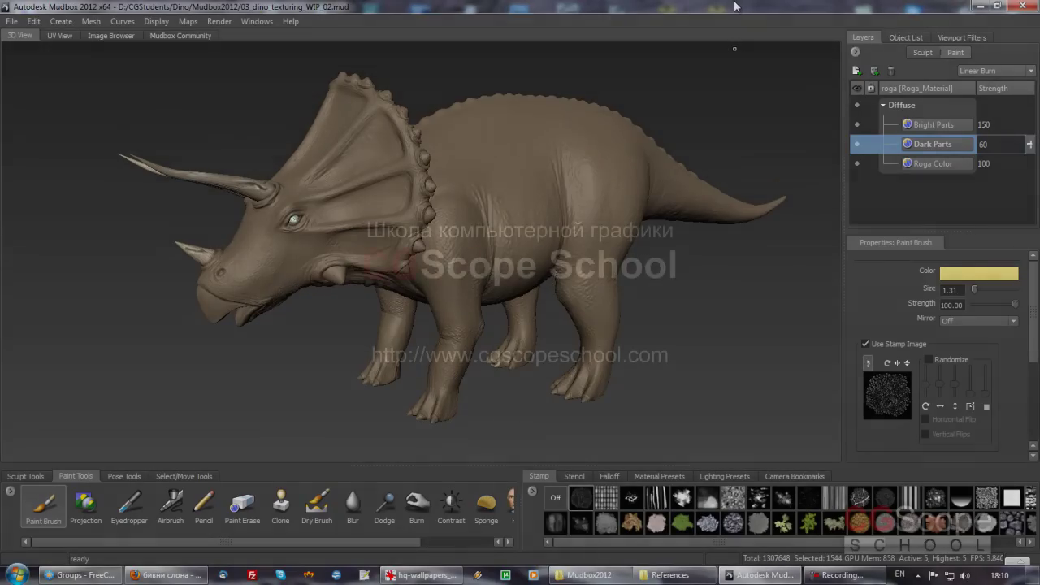